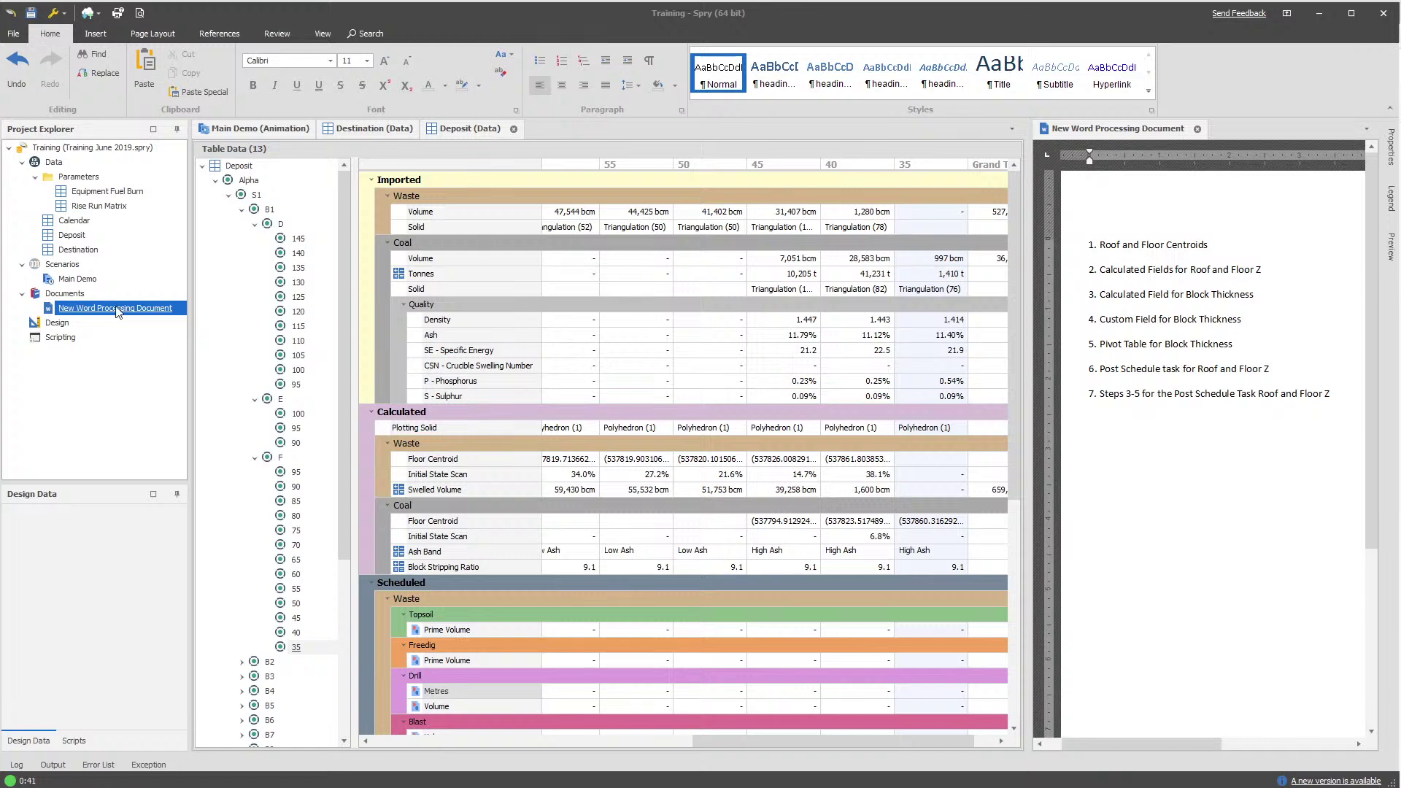
Open the field setup of the Deposit table to work on the roof and floor centroids
{"action": "left_click", "coordinate": [105, 238]}
{"action": "right_click", "coordinate": [105, 238]}
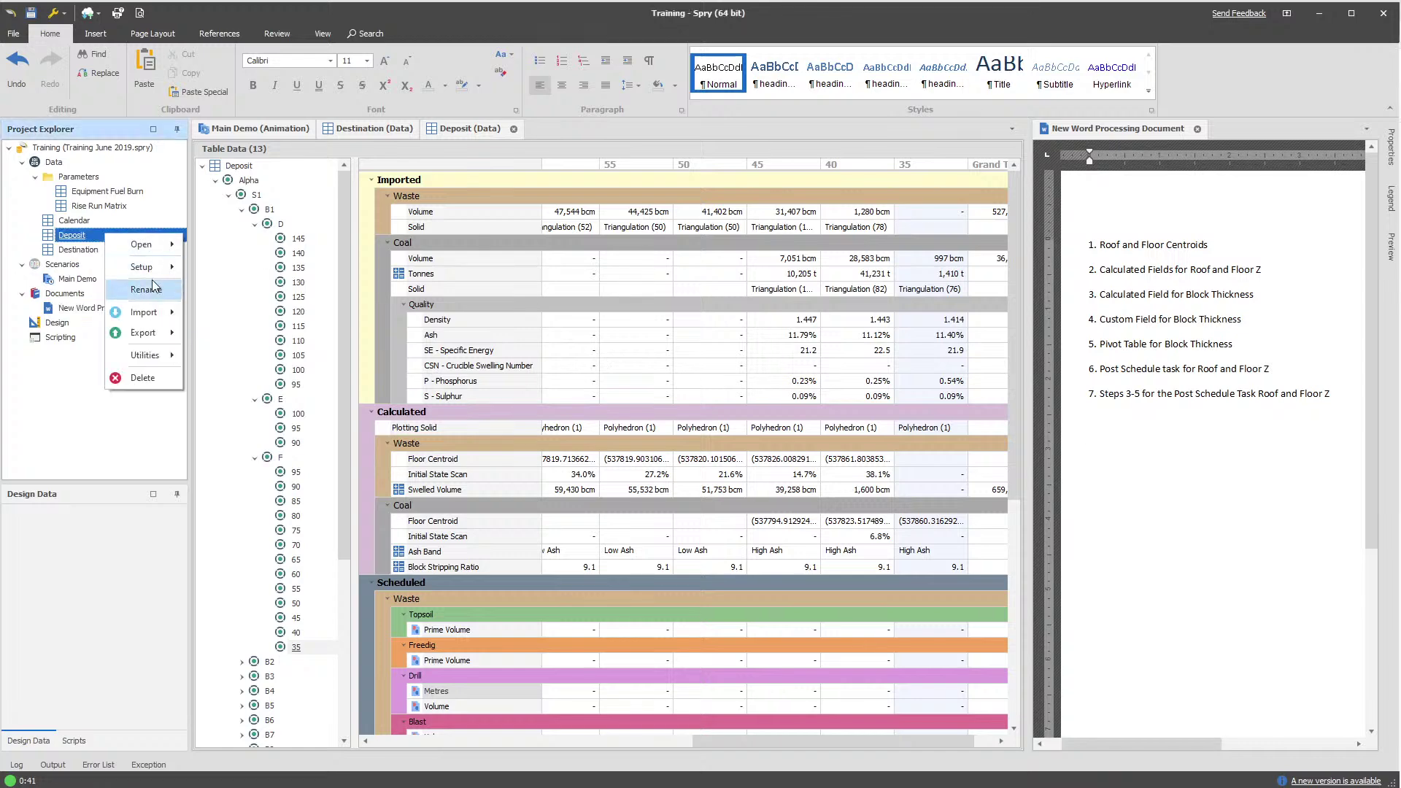
{"action": "left_click", "coordinate": [1236, 244]}
{"action": "left_click_drag", "start_coordinate": [1236, 244], "coordinate": [1088, 246]}
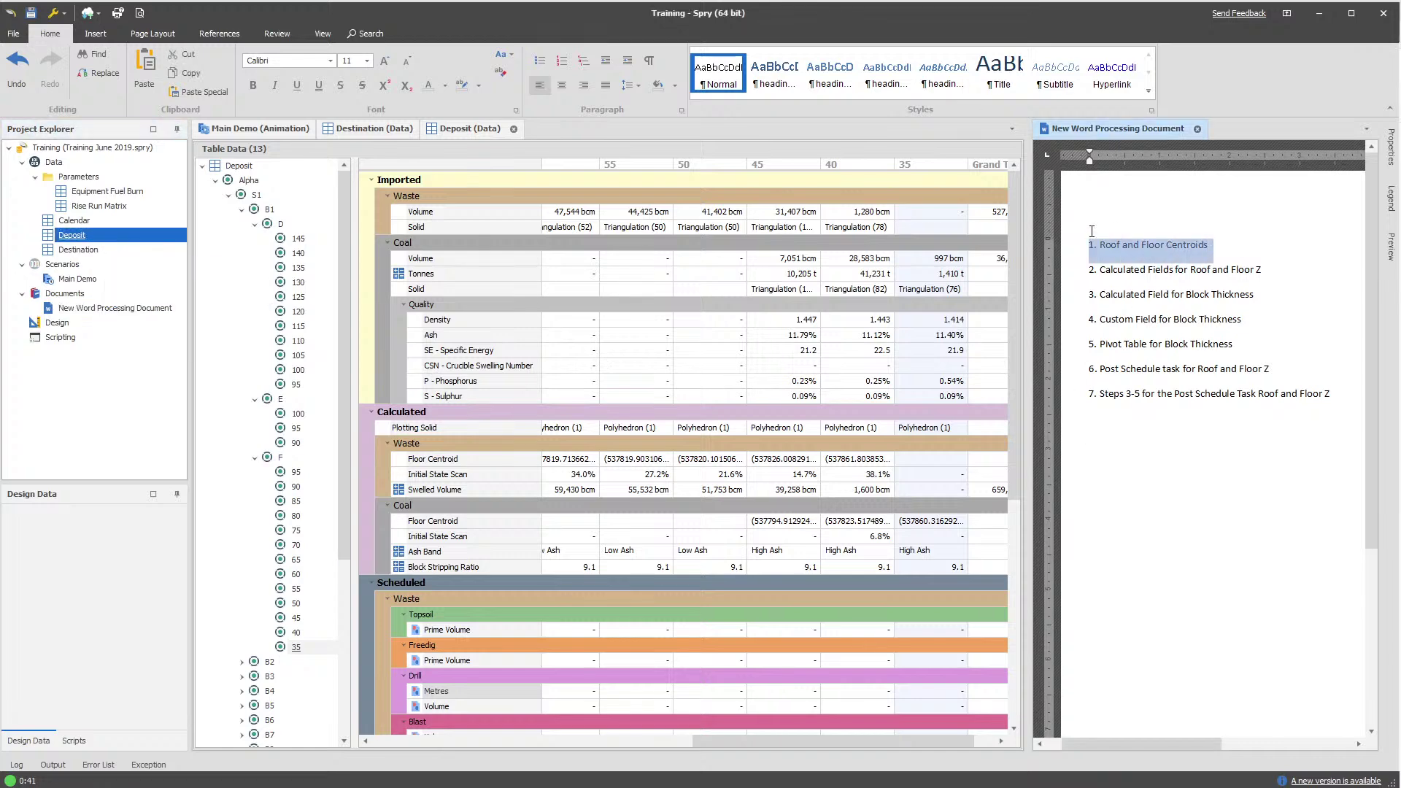
{"action": "right_click", "coordinate": [76, 237]}
{"action": "mouse_move", "coordinate": [103, 277]}
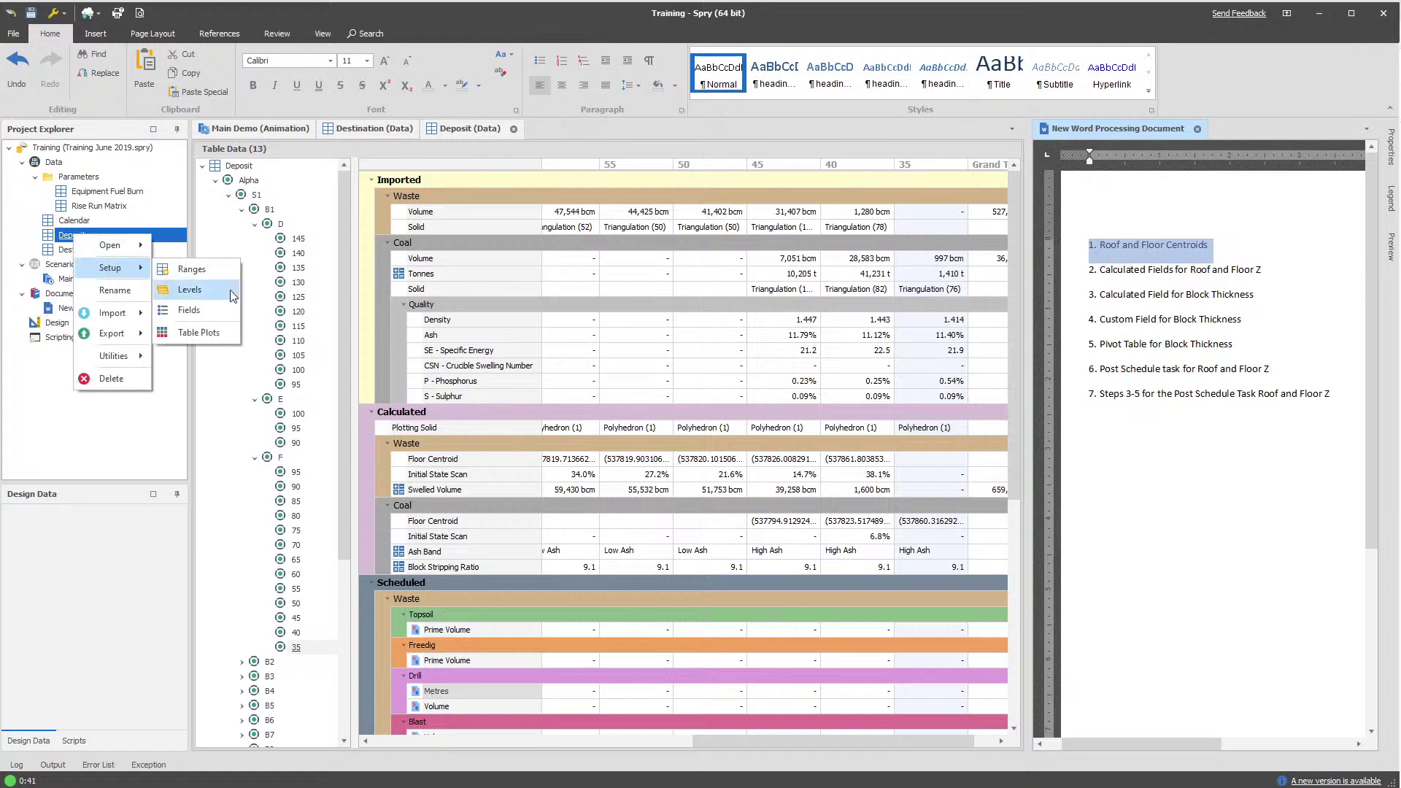
{"action": "left_click", "coordinate": [197, 308]}
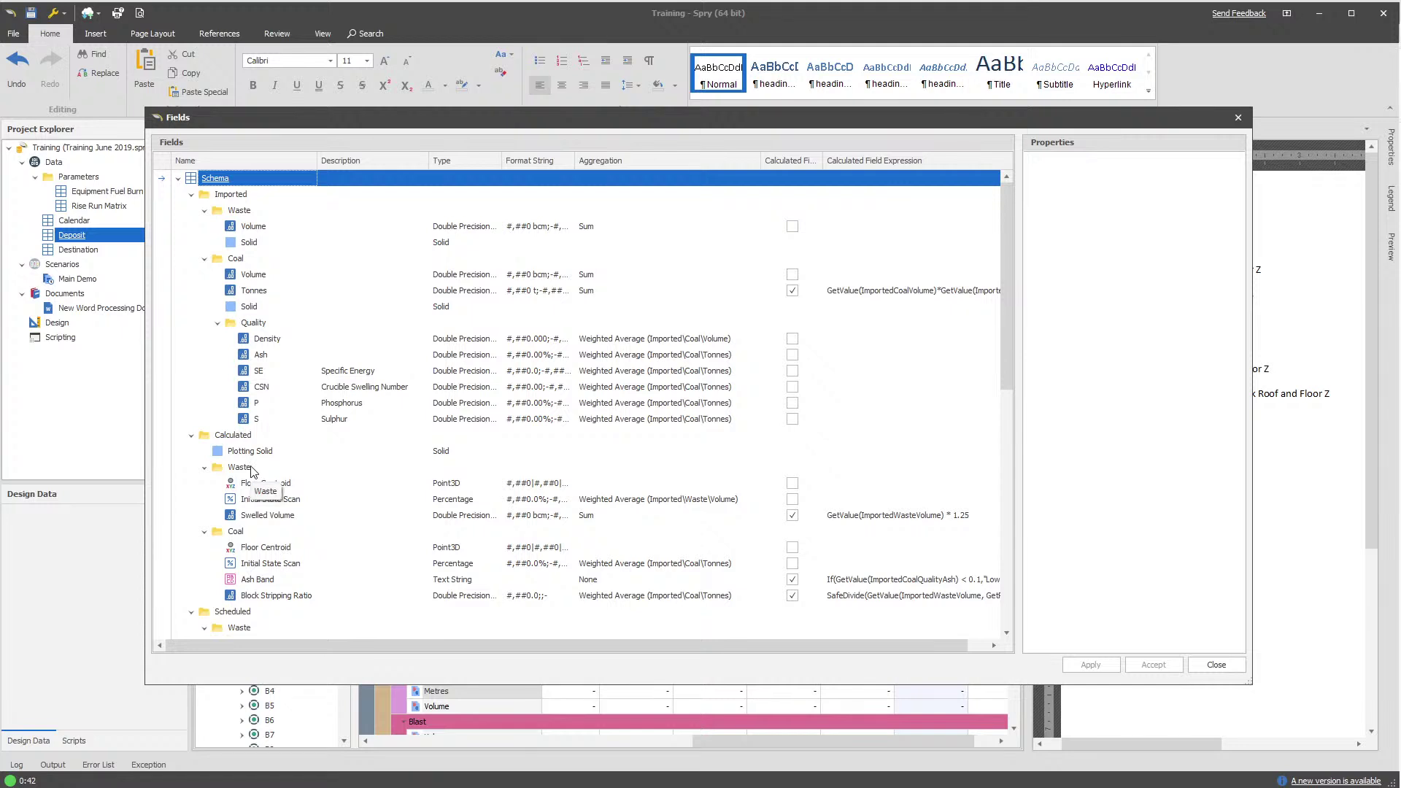
Duplicate the Floor Centroid field in the Calculated Waste folder and name the copy Roof Centroid
{"action": "right_click", "coordinate": [263, 485]}
{"action": "left_click", "coordinate": [270, 503]}
{"action": "left_click", "coordinate": [269, 503]}
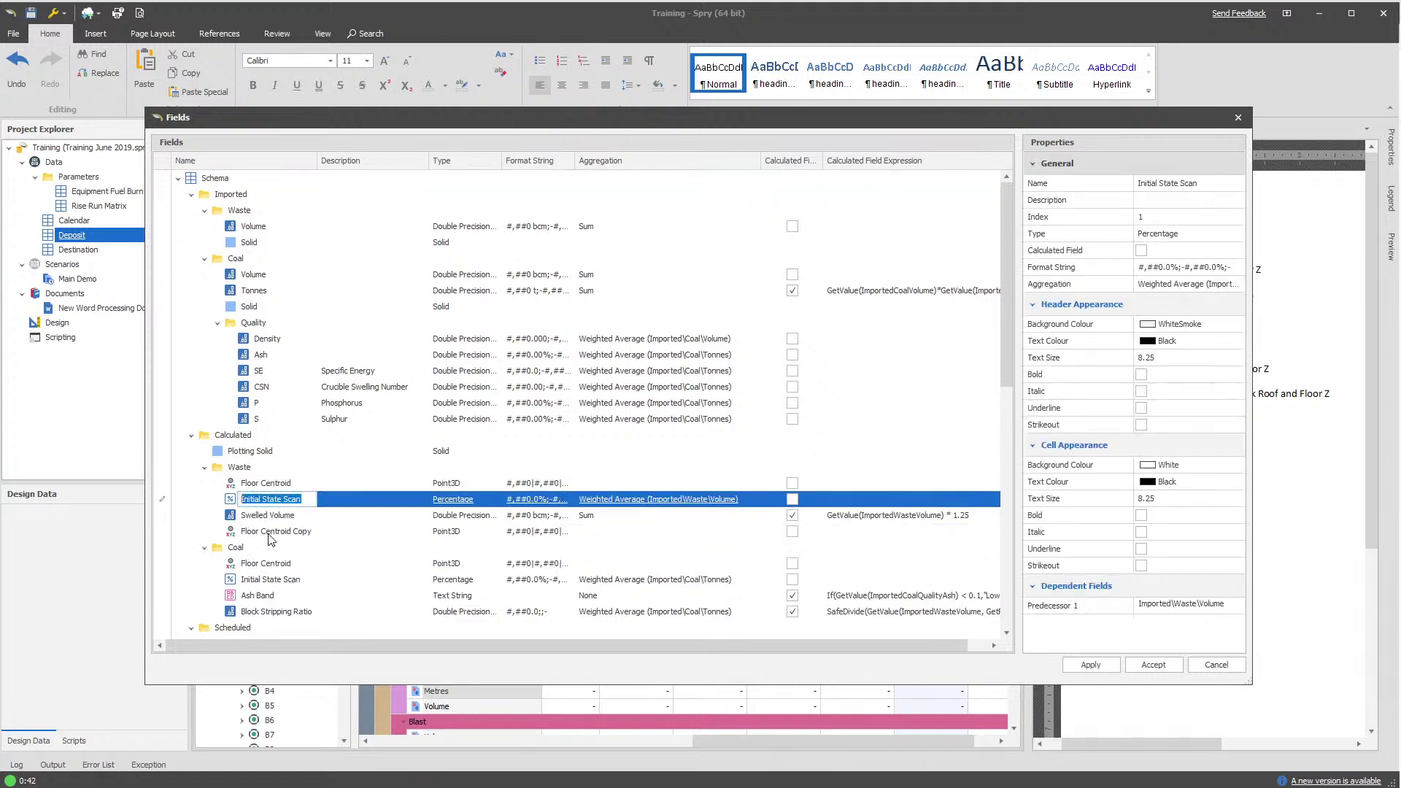
{"action": "left_click", "coordinate": [275, 531]}
{"action": "left_click", "coordinate": [286, 531]}
{"action": "type", "text": "Roof Centroid"}
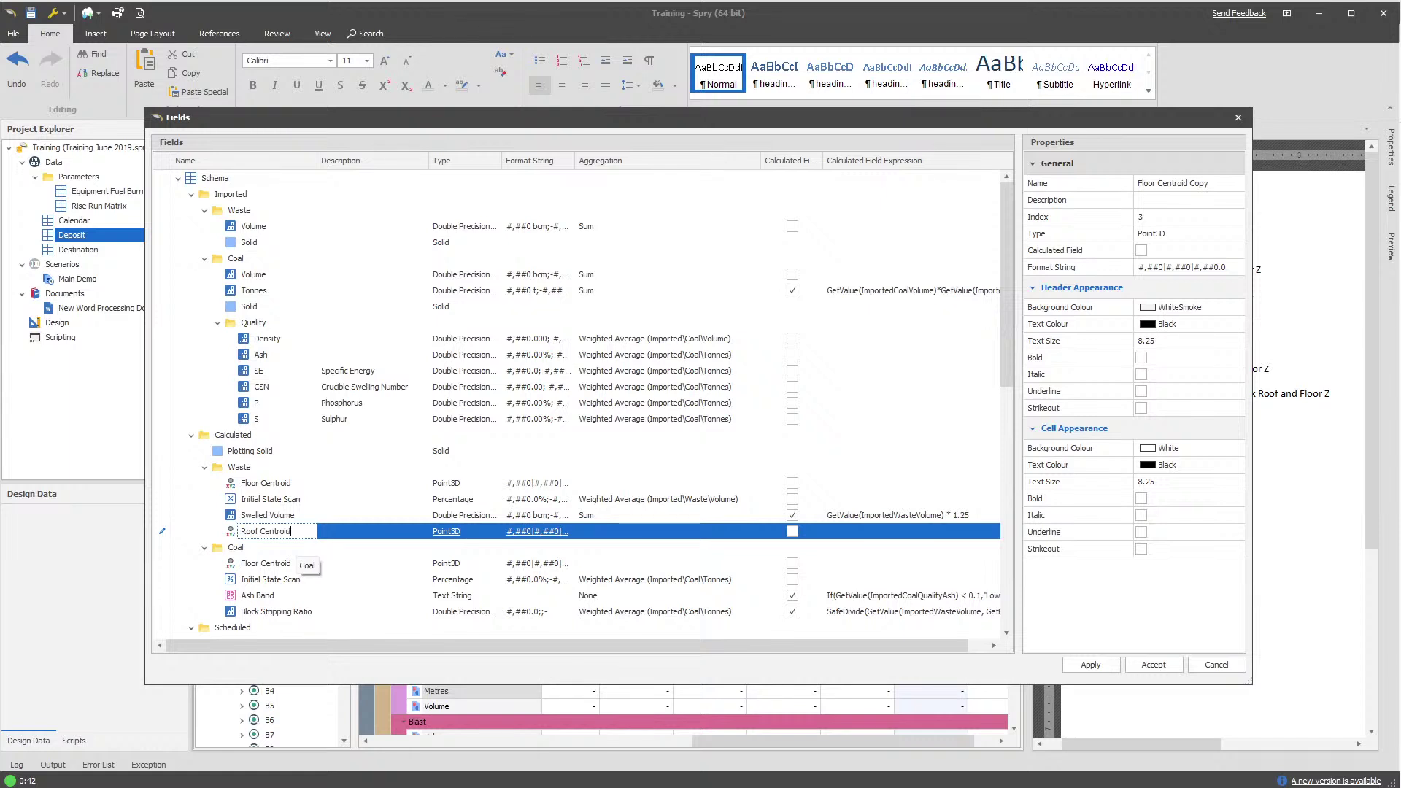
{"action": "key", "text": "Return"}
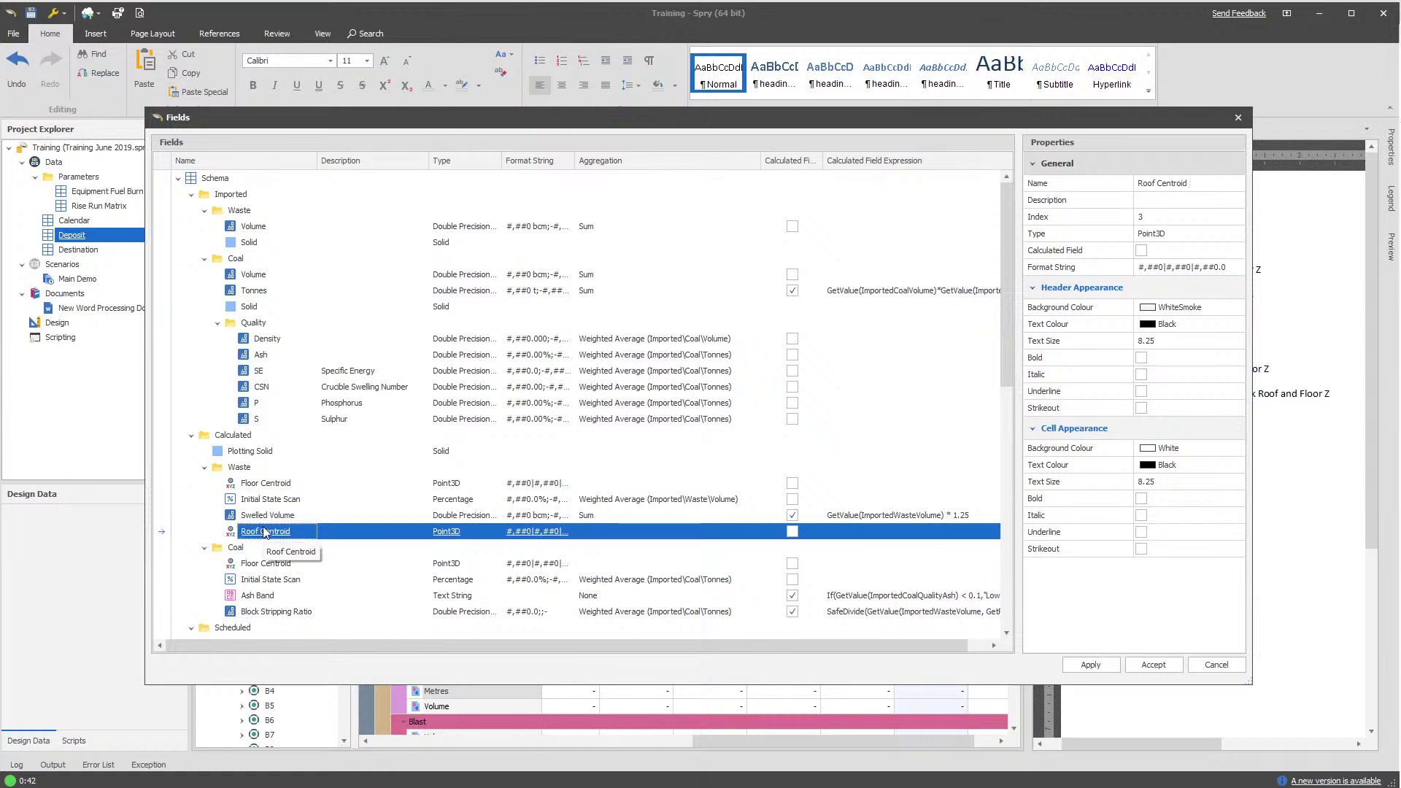
Copy Roof Centroid into the Calculated Coal folder, place it above Floor Centroid in both folders, and apply the field changes
{"action": "right_click", "coordinate": [263, 525]}
{"action": "left_click", "coordinate": [265, 548]}
{"action": "right_click", "coordinate": [267, 548]}
{"action": "left_click", "coordinate": [303, 668]}
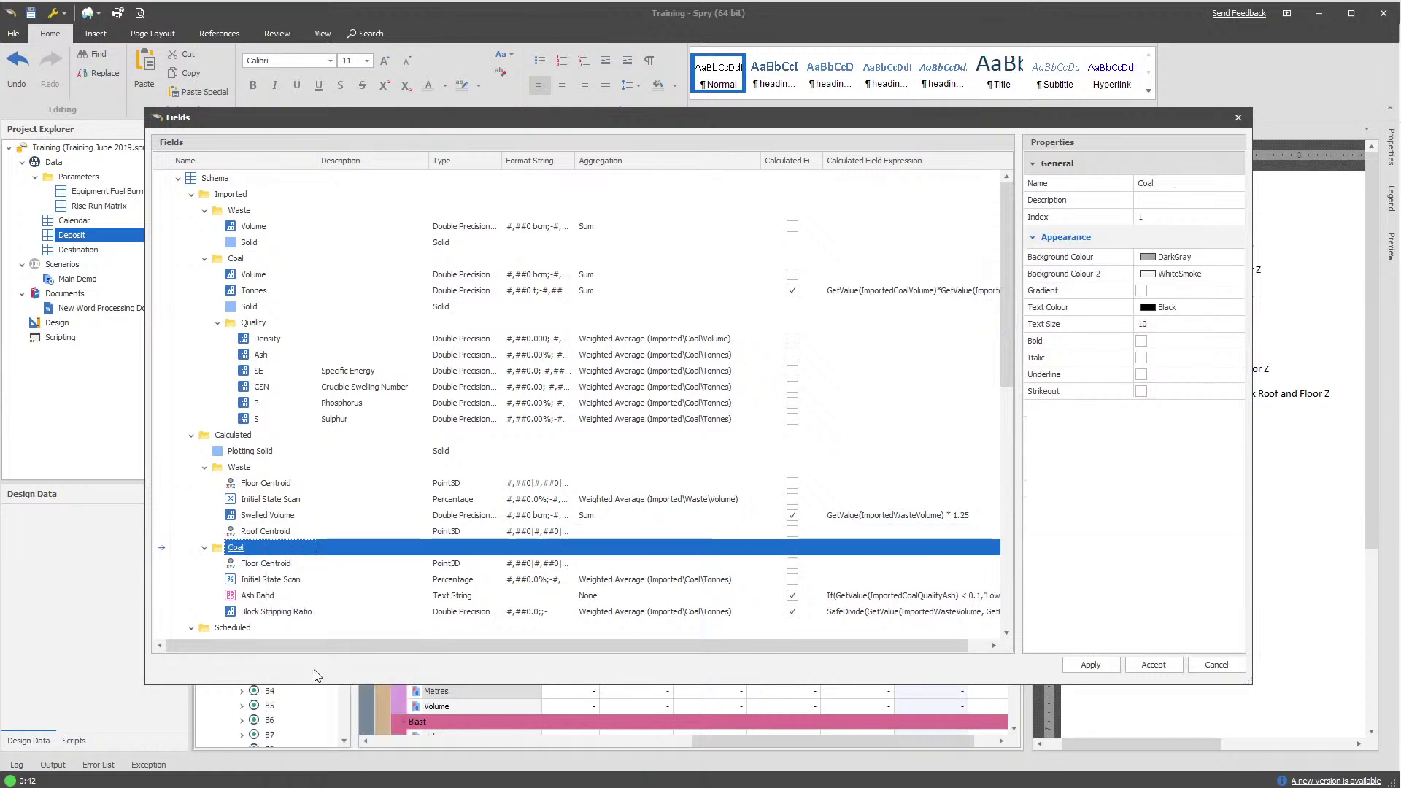
{"action": "left_click_drag", "start_coordinate": [271, 629], "coordinate": [276, 485]}
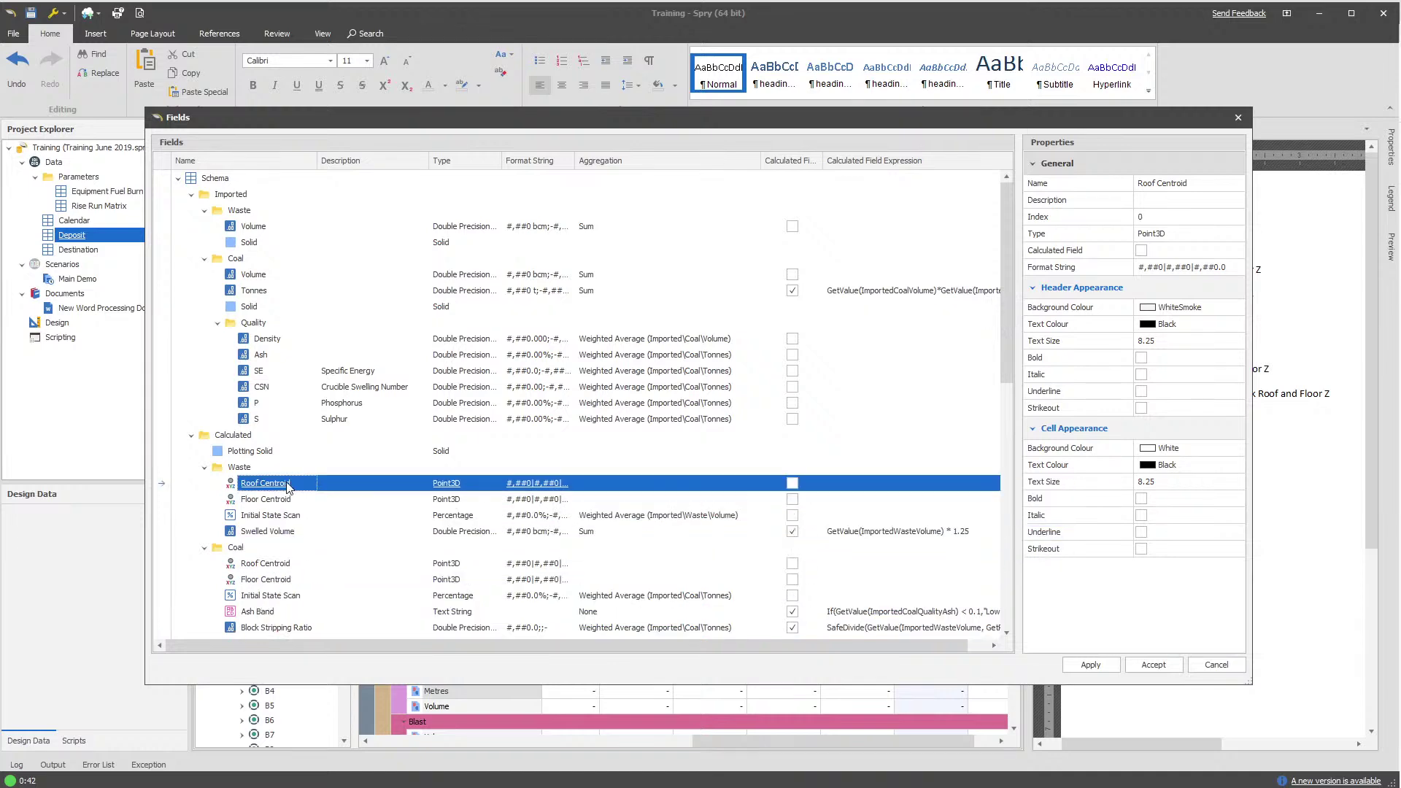
{"action": "left_click", "coordinate": [1088, 664]}
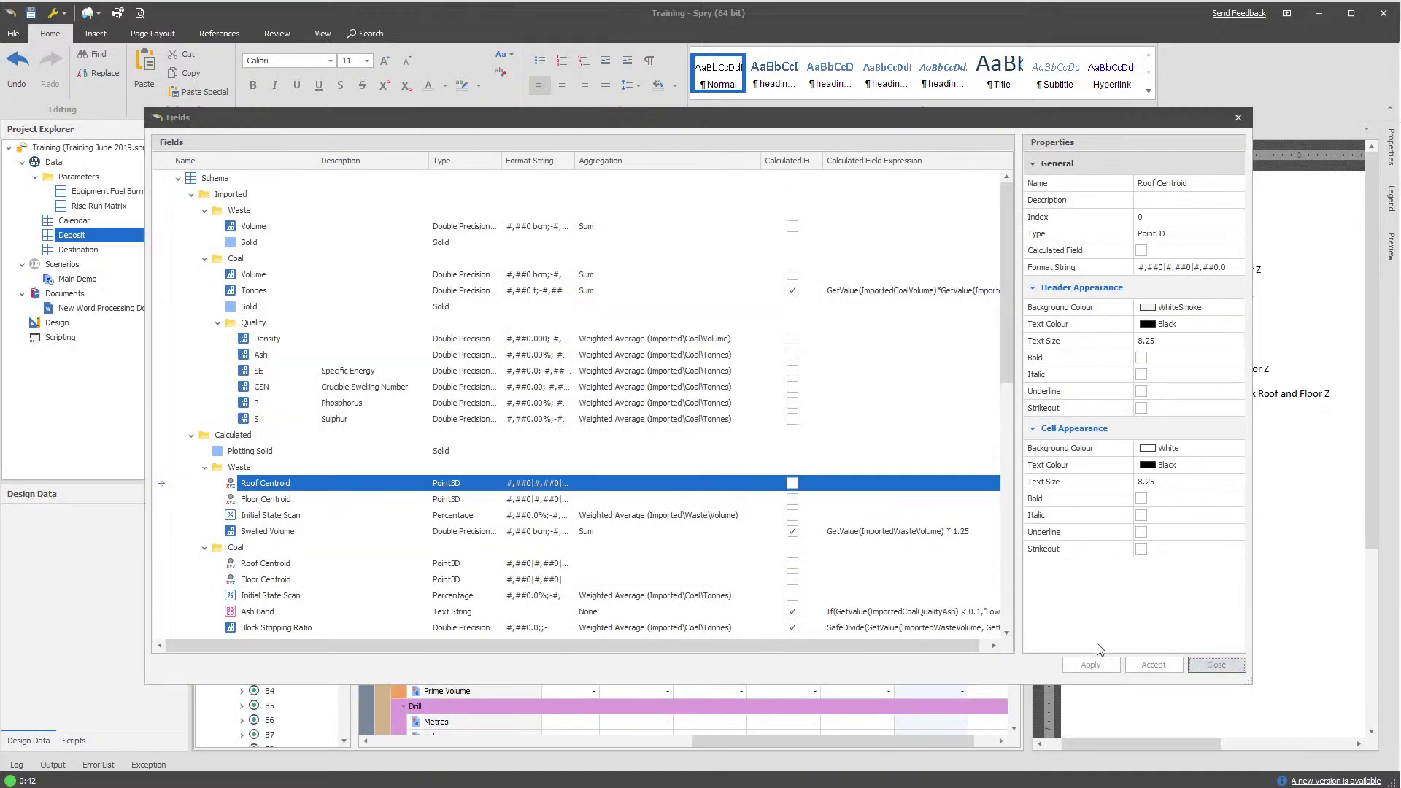
{"action": "left_click", "coordinate": [1216, 664]}
Run the Centroid Calculator on Deposit's imported waste and coal solids, using their matching Roof Centroid and Floor Centroid fields
{"action": "right_click", "coordinate": [133, 238]}
{"action": "mouse_move", "coordinate": [195, 358]}
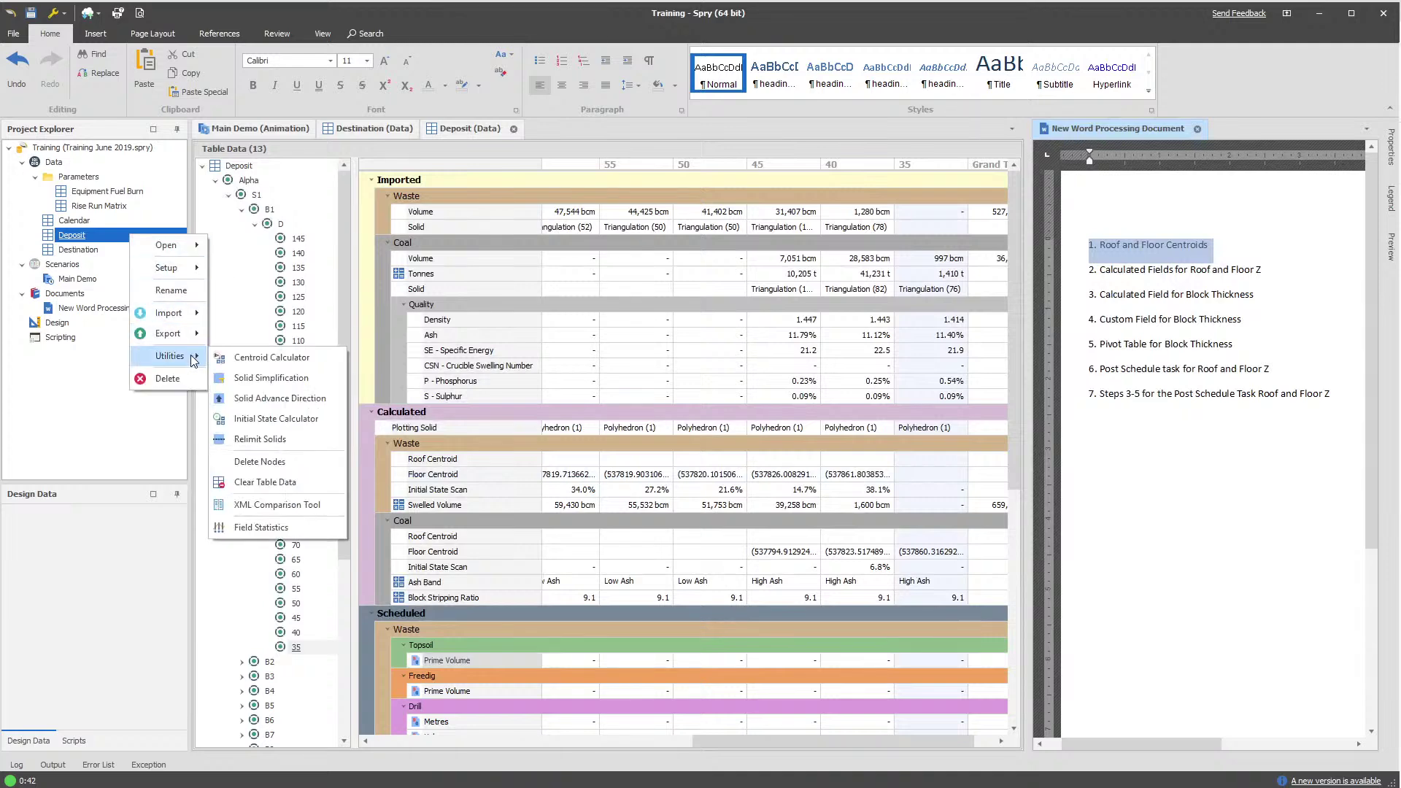
{"action": "left_click", "coordinate": [270, 359]}
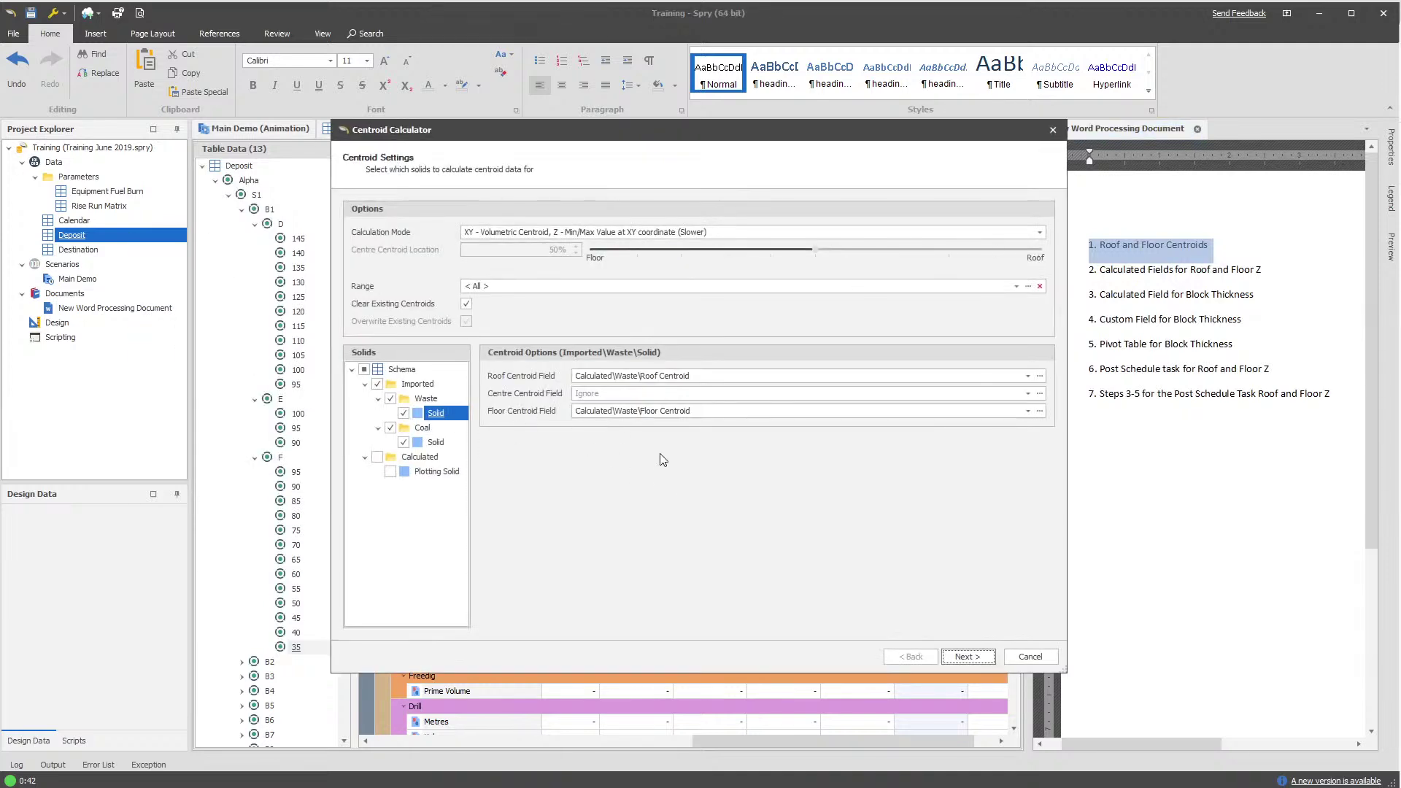
{"action": "left_click", "coordinate": [627, 378]}
{"action": "left_click", "coordinate": [688, 373]}
{"action": "left_click", "coordinate": [436, 442]}
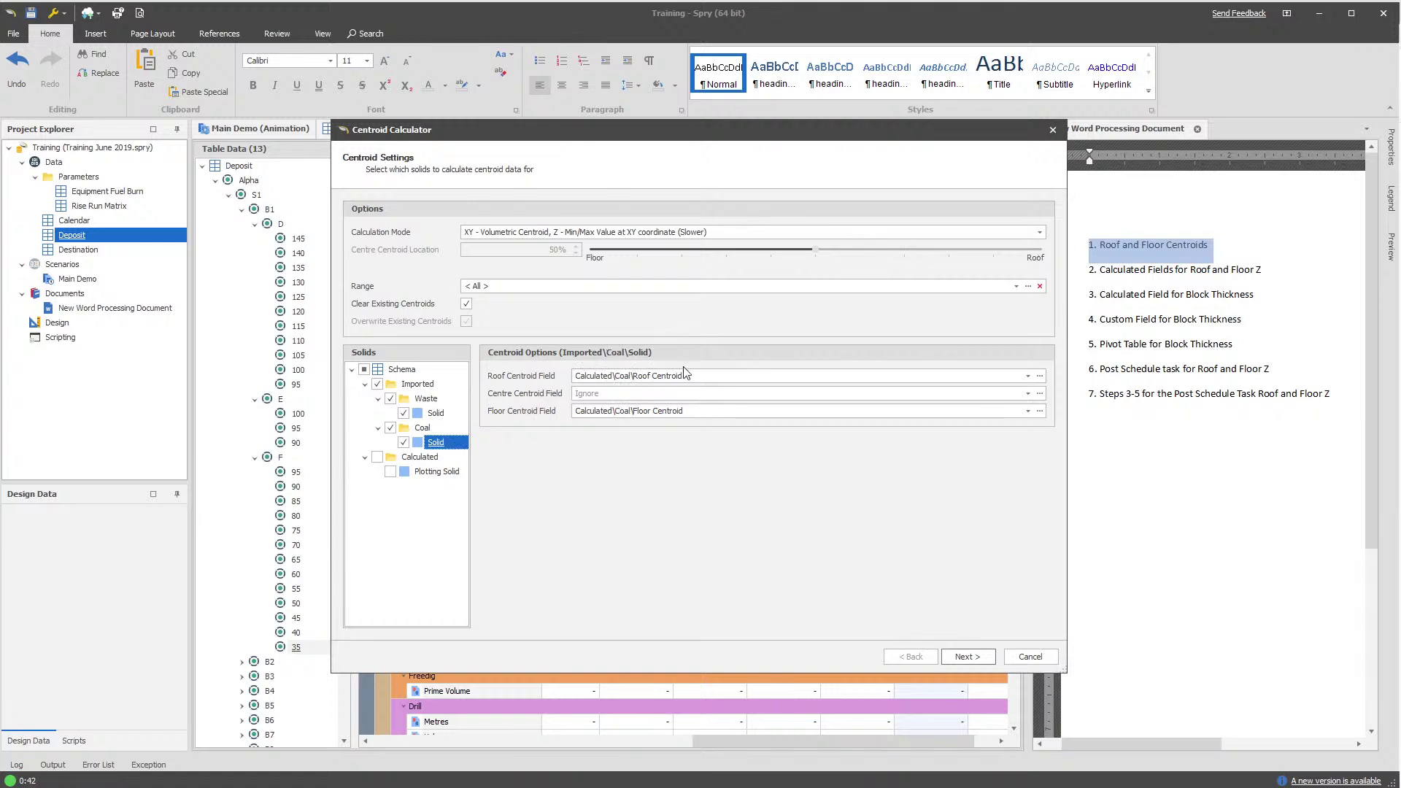
{"action": "left_click", "coordinate": [689, 374]}
{"action": "left_click", "coordinate": [691, 377]}
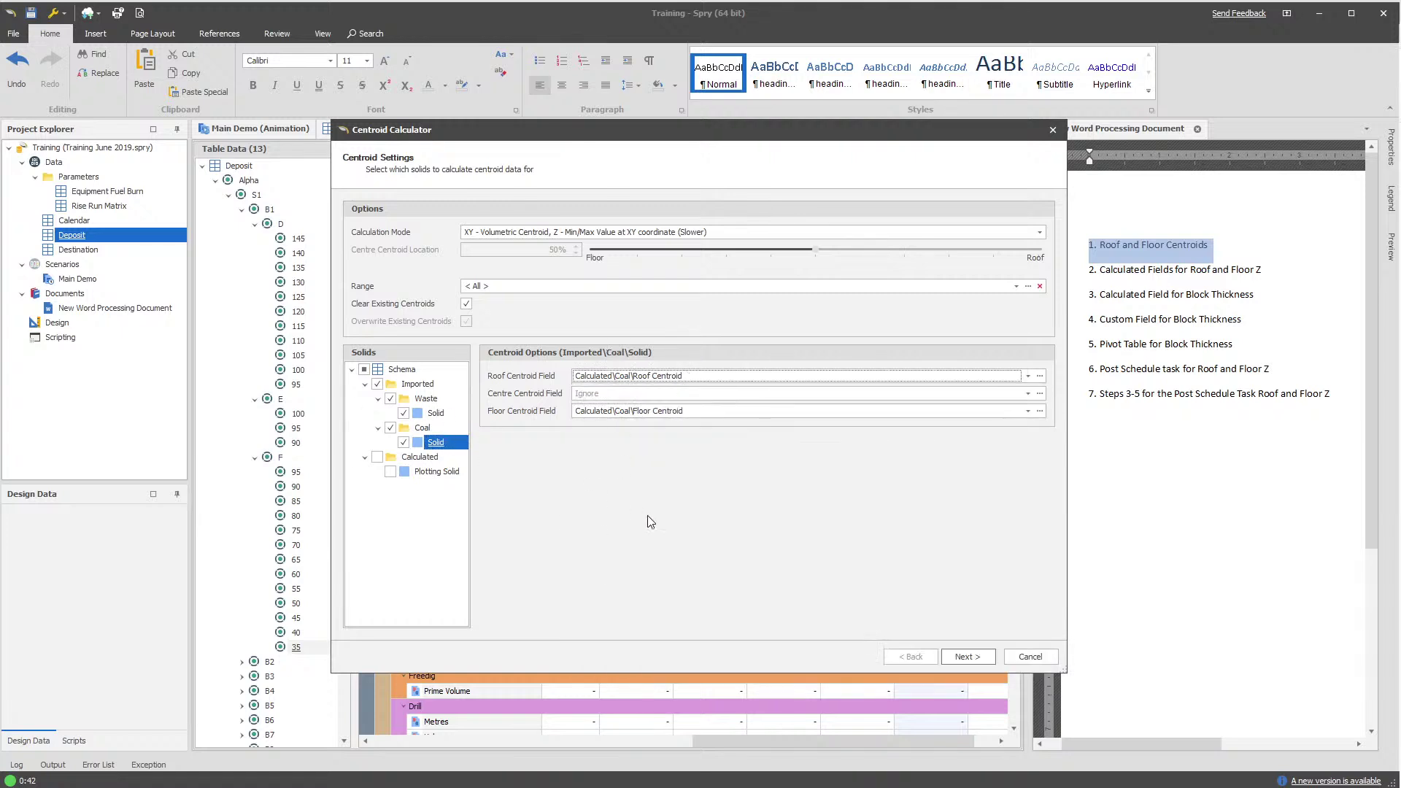
{"action": "left_click", "coordinate": [964, 656]}
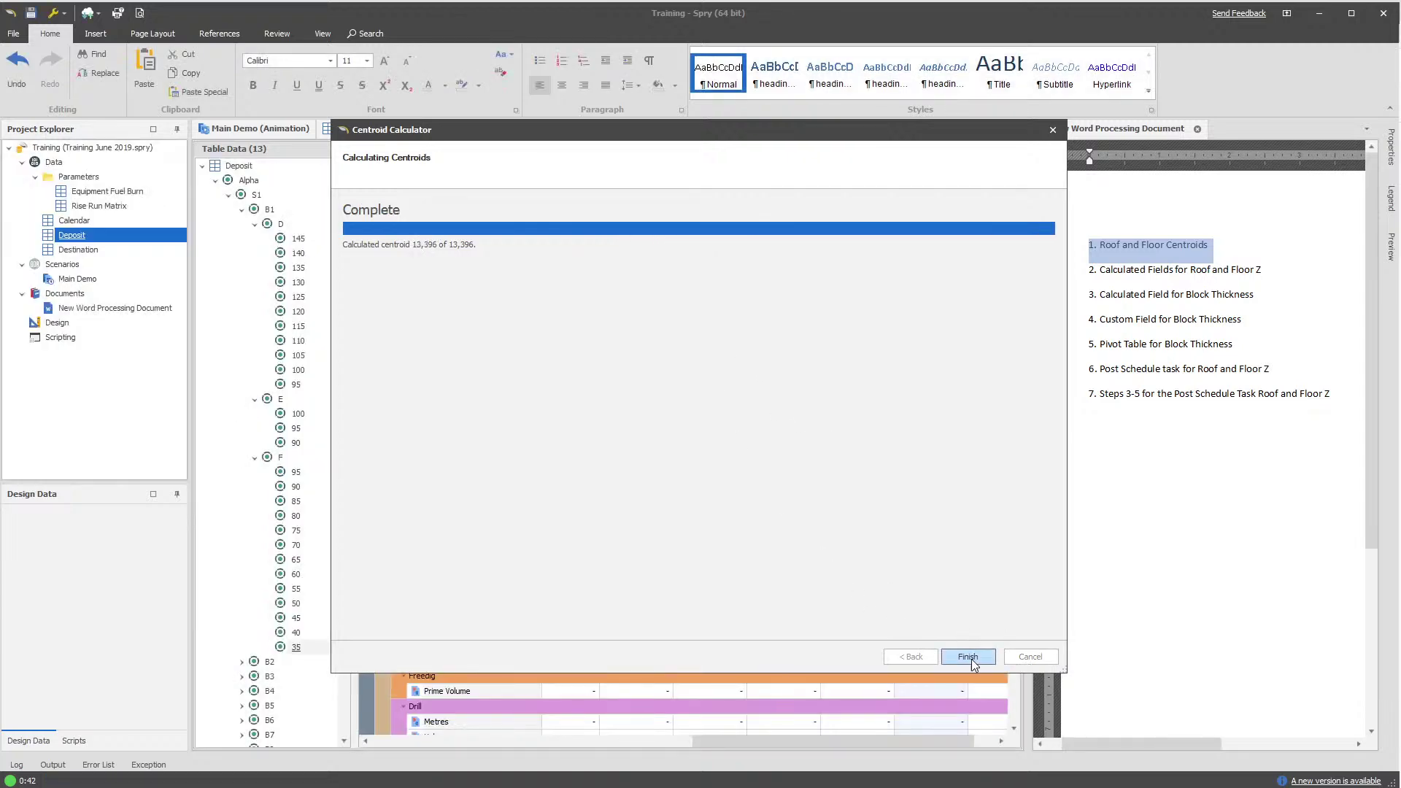
{"action": "left_click", "coordinate": [968, 656]}
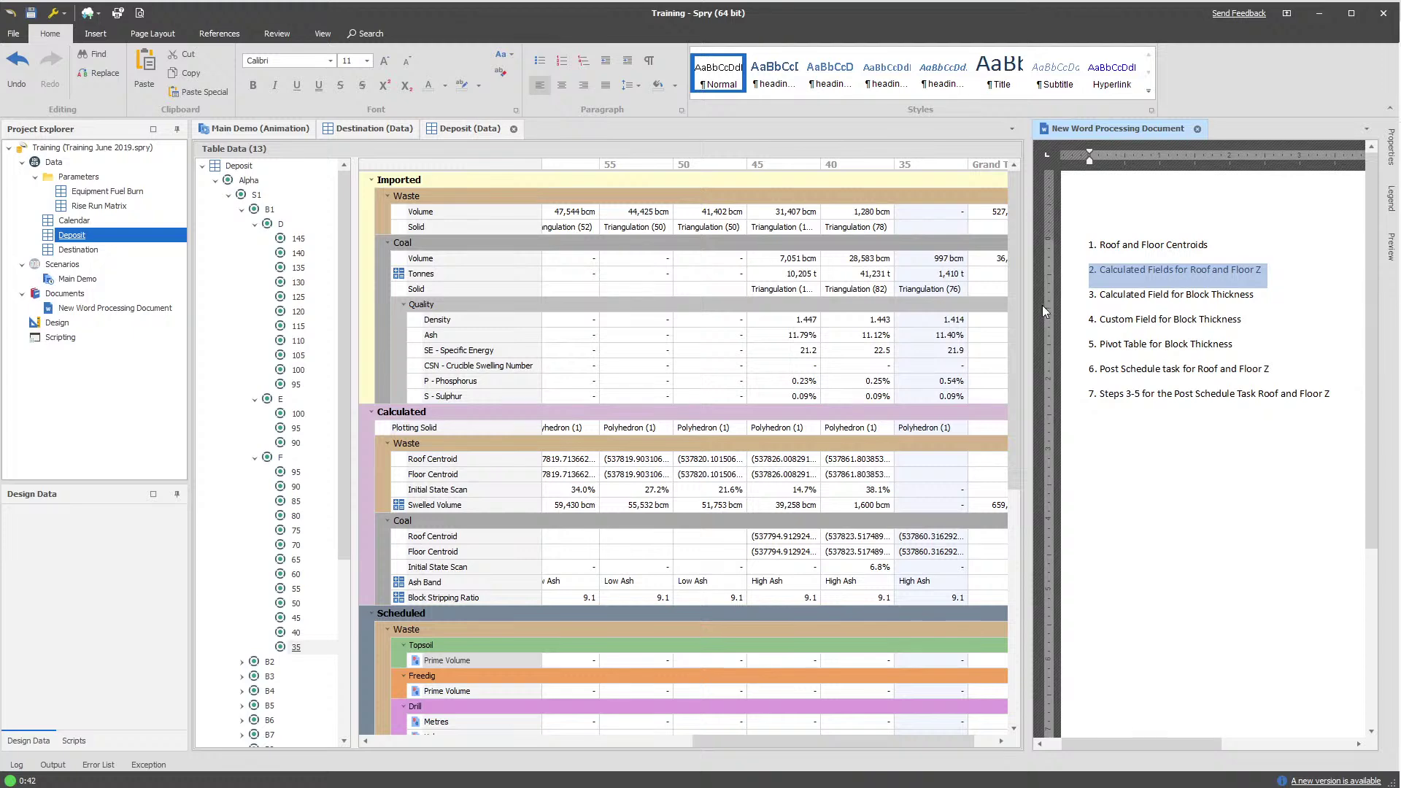
Reopen the Deposit table's field setup and add a folder named Thickness under Calculated
{"action": "right_click", "coordinate": [75, 237]}
{"action": "mouse_move", "coordinate": [117, 265]}
{"action": "left_click", "coordinate": [173, 312]}
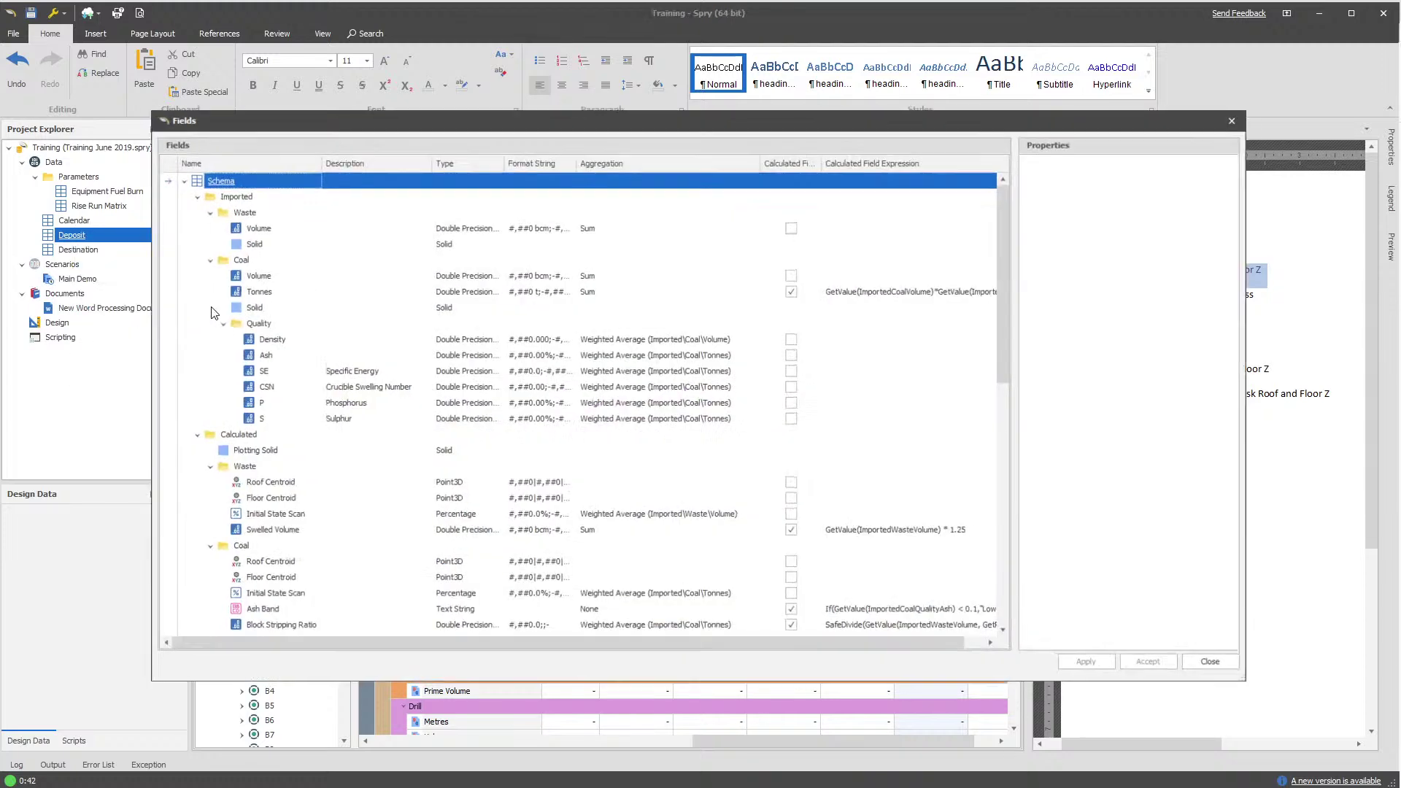
{"action": "left_click", "coordinate": [268, 487]}
{"action": "scroll", "coordinate": [268, 487], "scroll_direction": "down", "scroll_amount": 2}
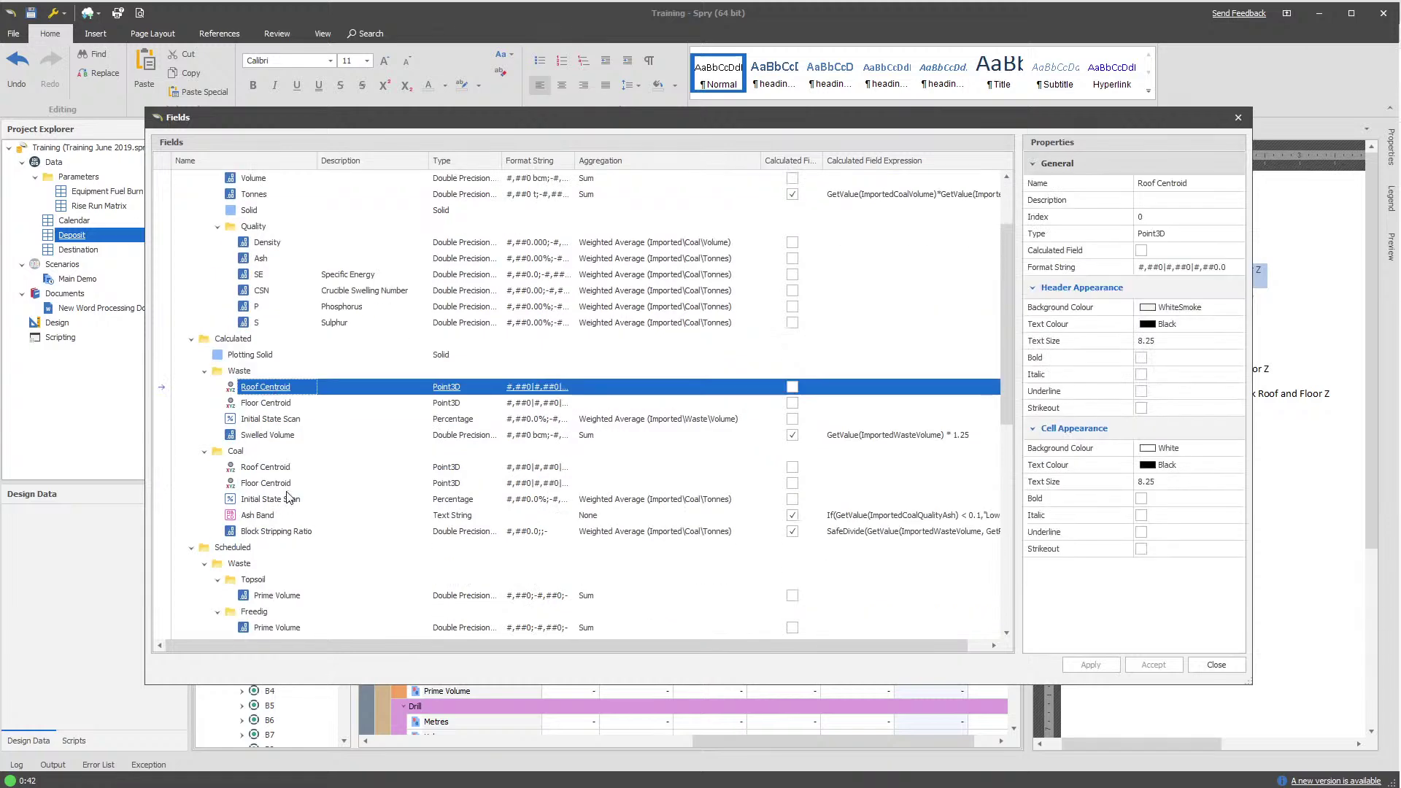
{"action": "right_click", "coordinate": [248, 338]}
{"action": "mouse_move", "coordinate": [327, 345]}
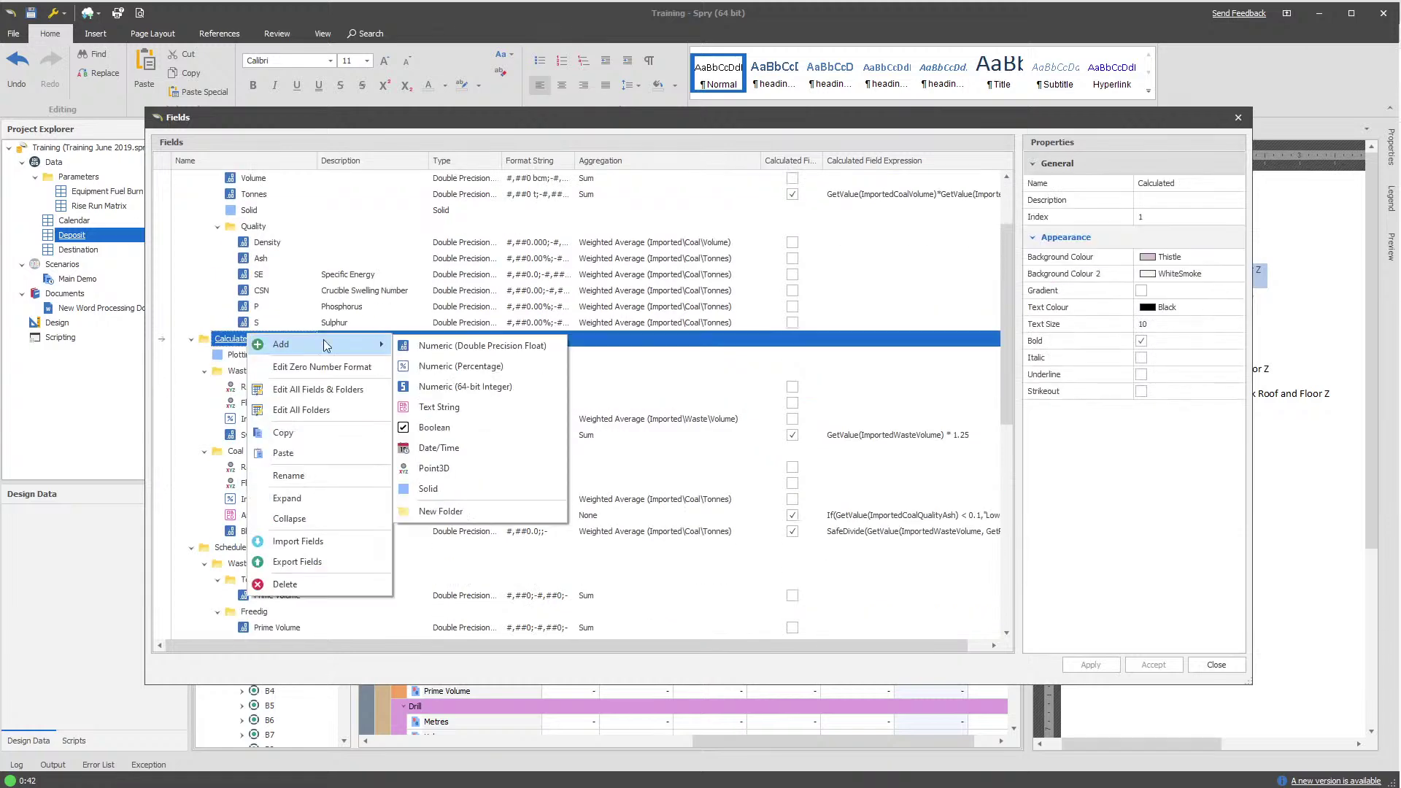
{"action": "left_click", "coordinate": [441, 518]}
{"action": "type", "text": "Thickness"}
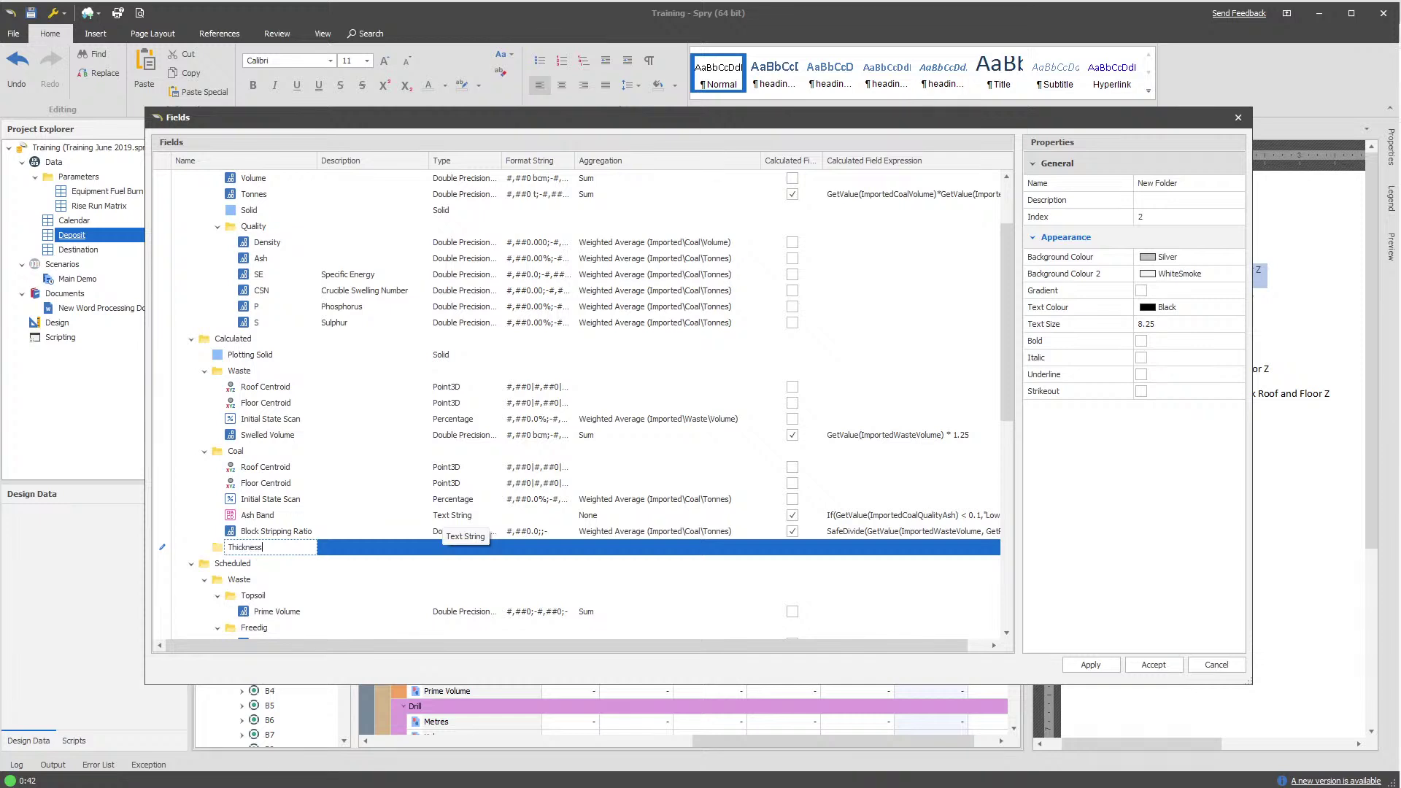
{"action": "key", "text": "Return"}
Add a Numeric (Double Precision Float) field named Roof Z to the Thickness folder
{"action": "right_click", "coordinate": [281, 546]}
{"action": "mouse_move", "coordinate": [314, 551]}
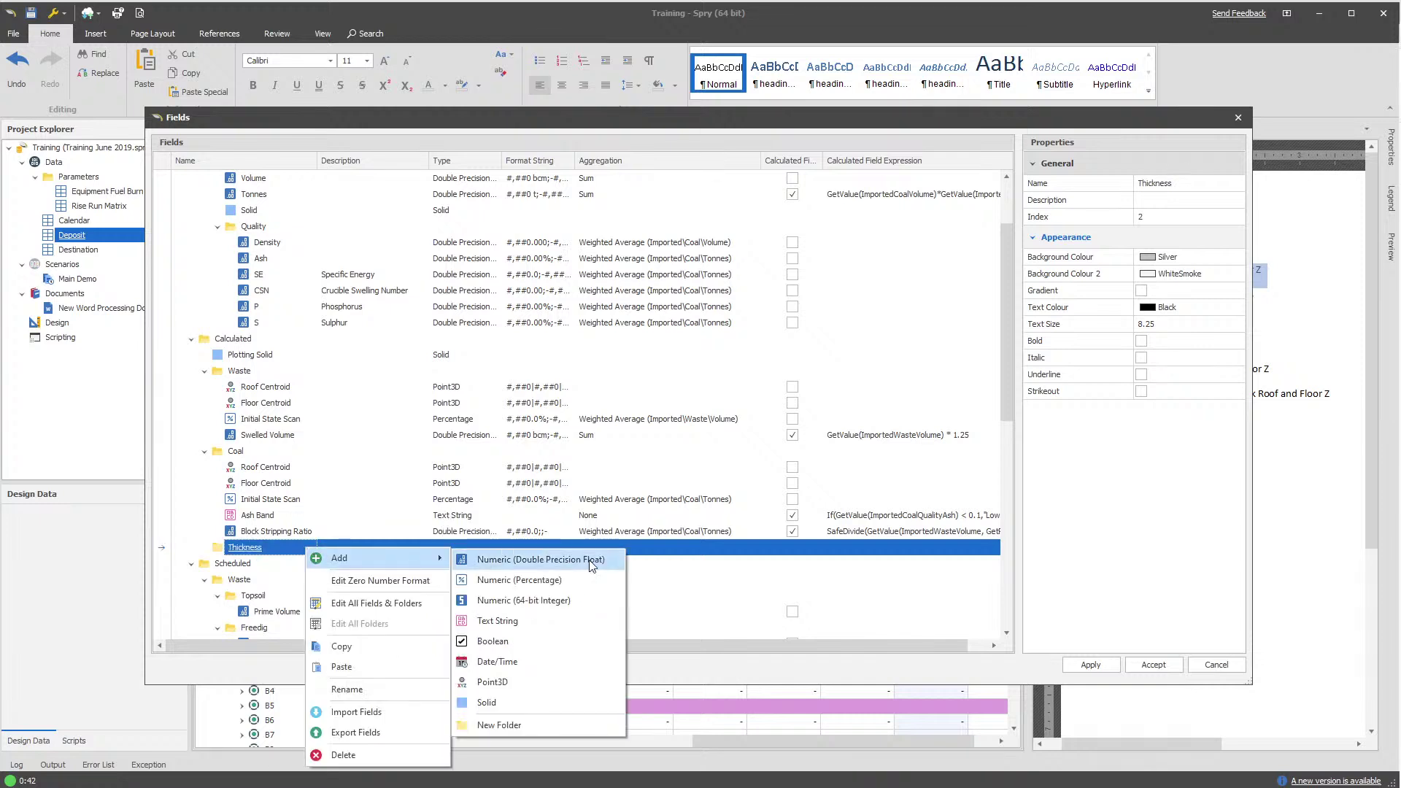
{"action": "left_click", "coordinate": [584, 559]}
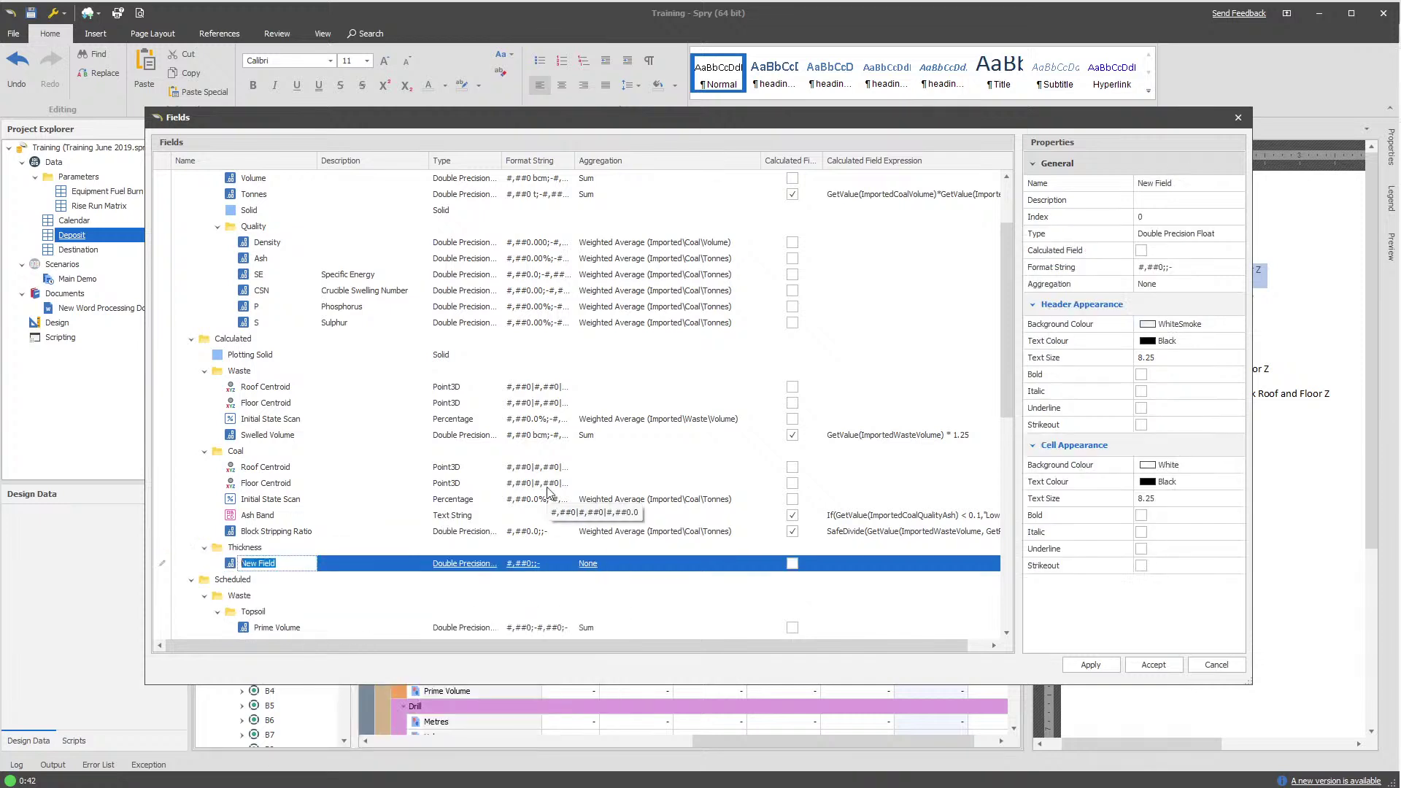
{"action": "type", "text": "Roof Z"}
{"action": "key", "text": "Return"}
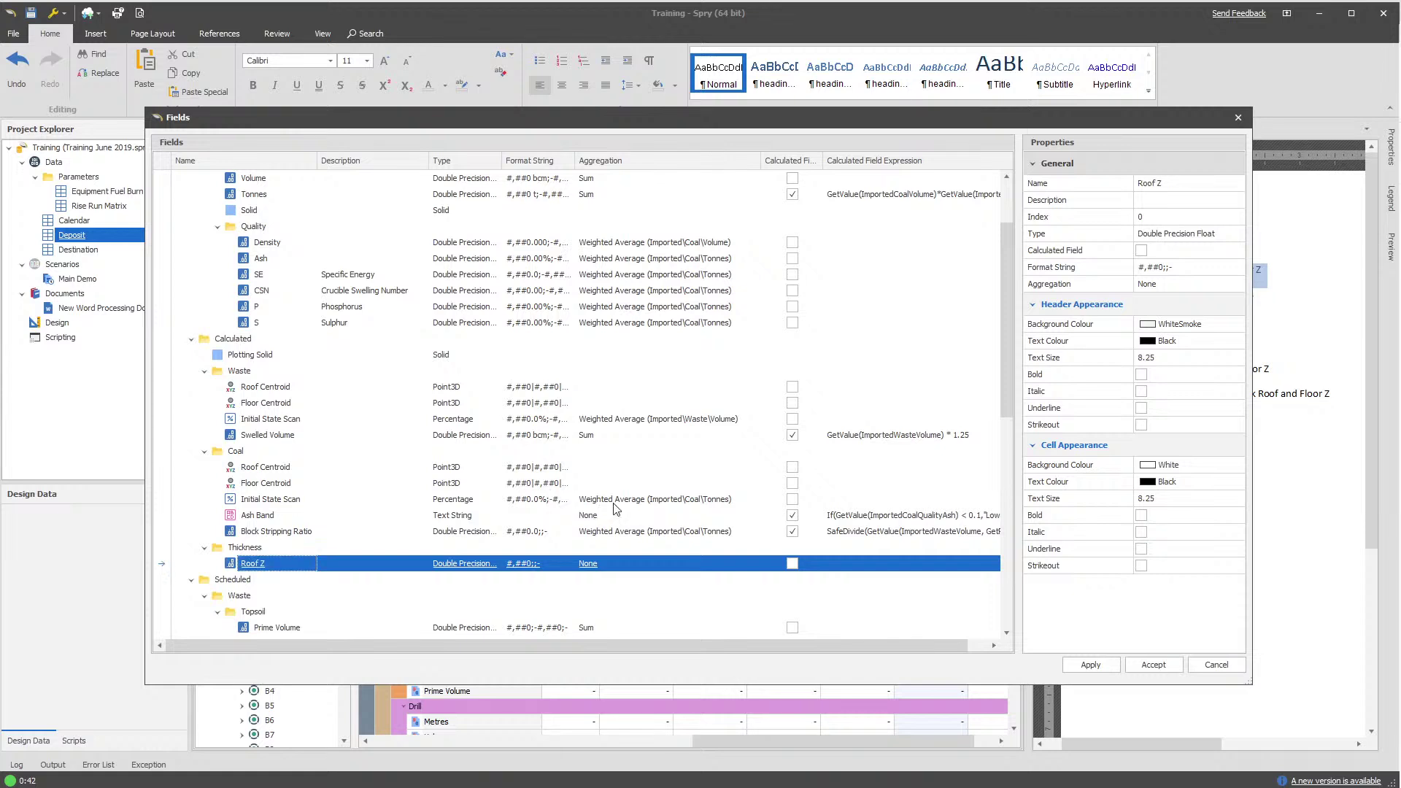
Make Roof Z a calculated field and filter the items of its expression editor by "waste"
{"action": "left_click", "coordinate": [793, 563]}
{"action": "left_click", "coordinate": [665, 420]}
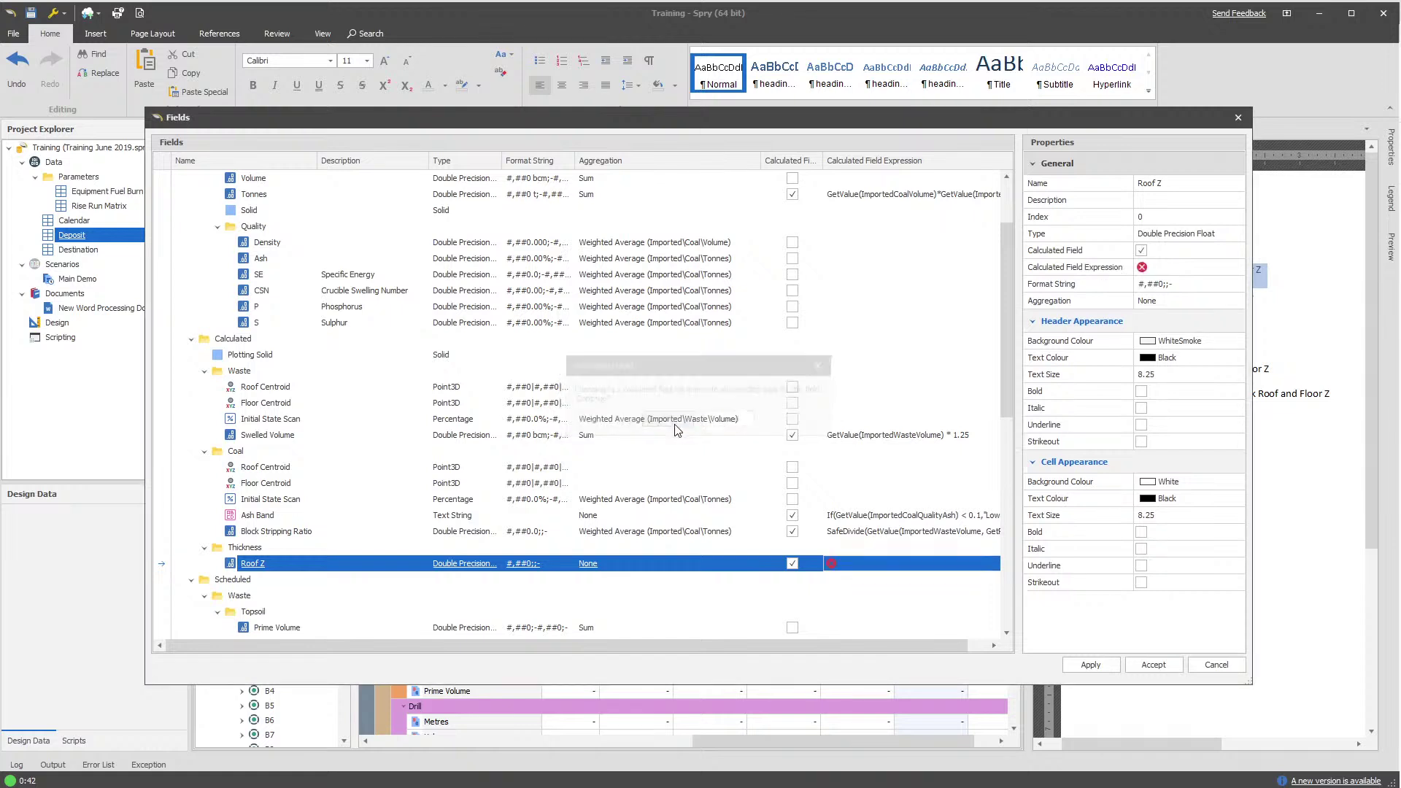
{"action": "left_click", "coordinate": [920, 566]}
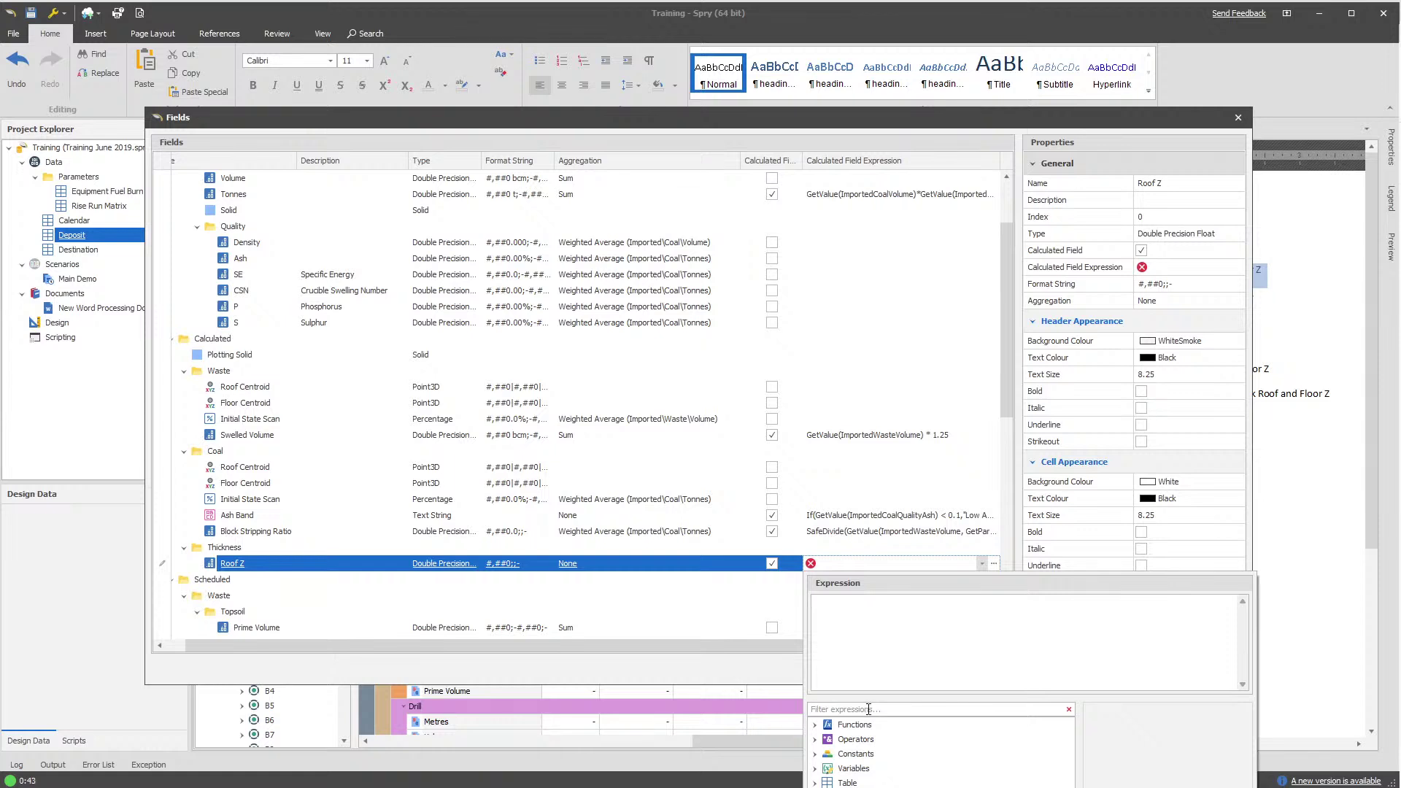
{"action": "left_click", "coordinate": [868, 709]}
{"action": "type", "text": "waste"}
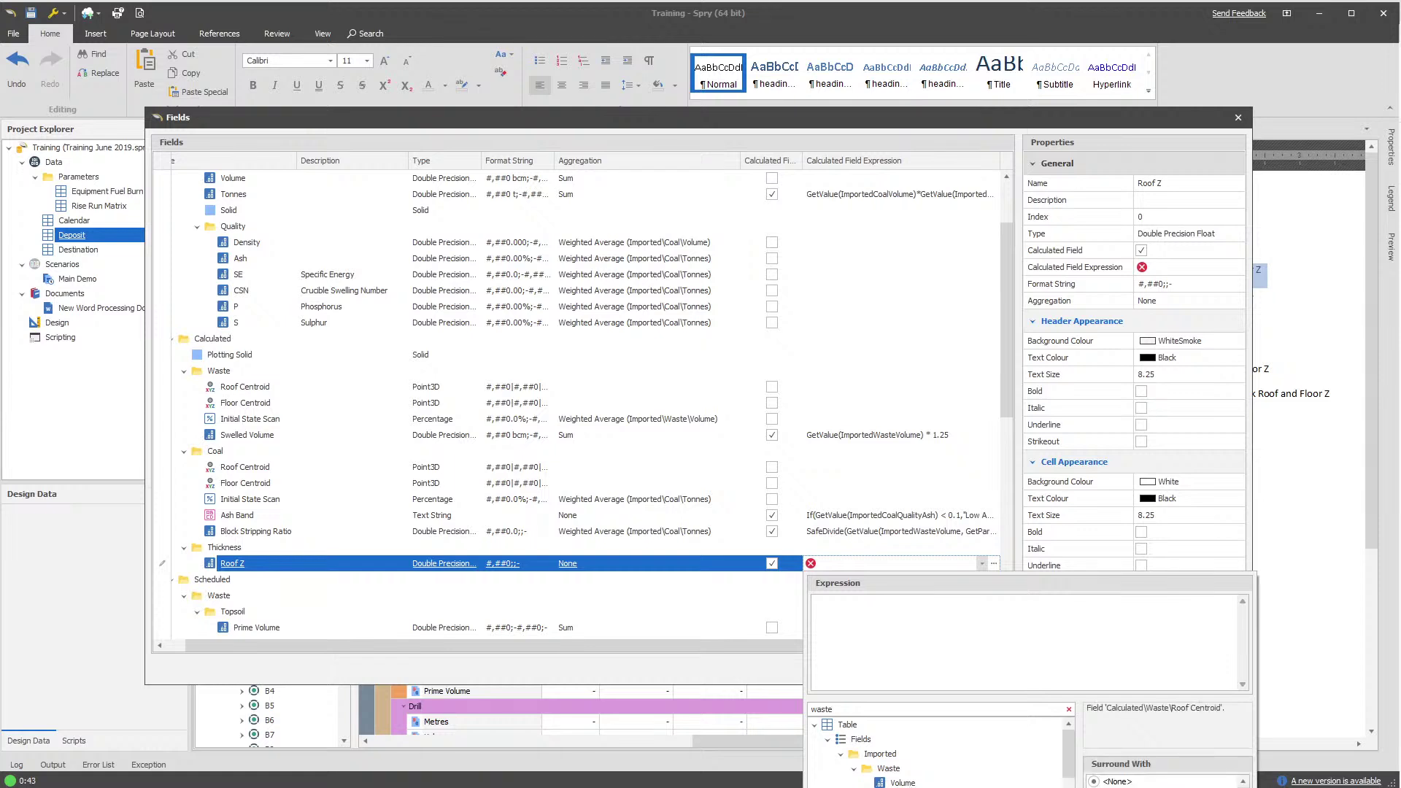
Make room for the full expression editor and insert GetZCoordinate(CalculatedWasteRoofCentroid) as the Roof Z expression
{"action": "left_click", "coordinate": [733, 669]}
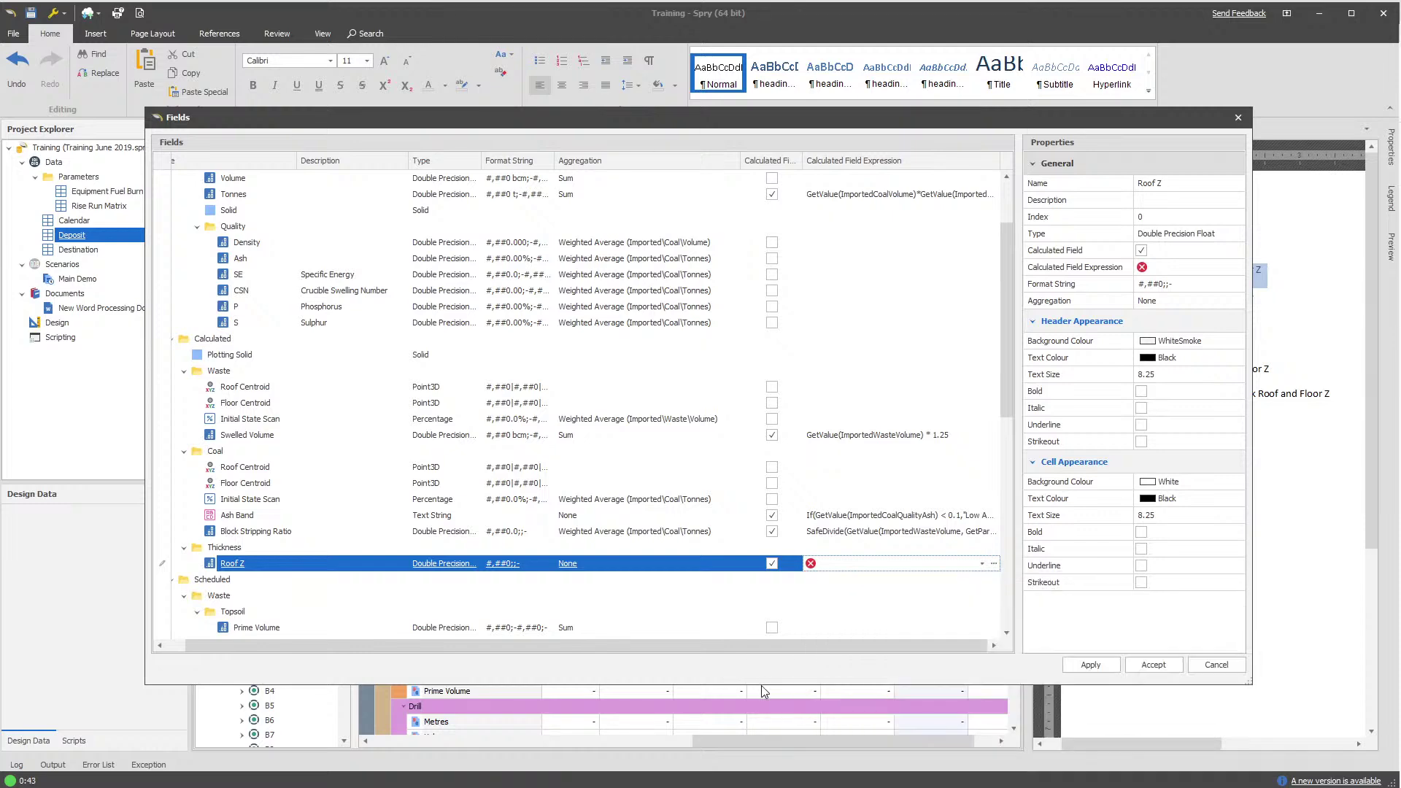
{"action": "left_click_drag", "start_coordinate": [761, 685], "coordinate": [772, 526]}
{"action": "scroll", "coordinate": [872, 379], "scroll_direction": "down", "scroll_amount": 4}
{"action": "left_click", "coordinate": [872, 372]}
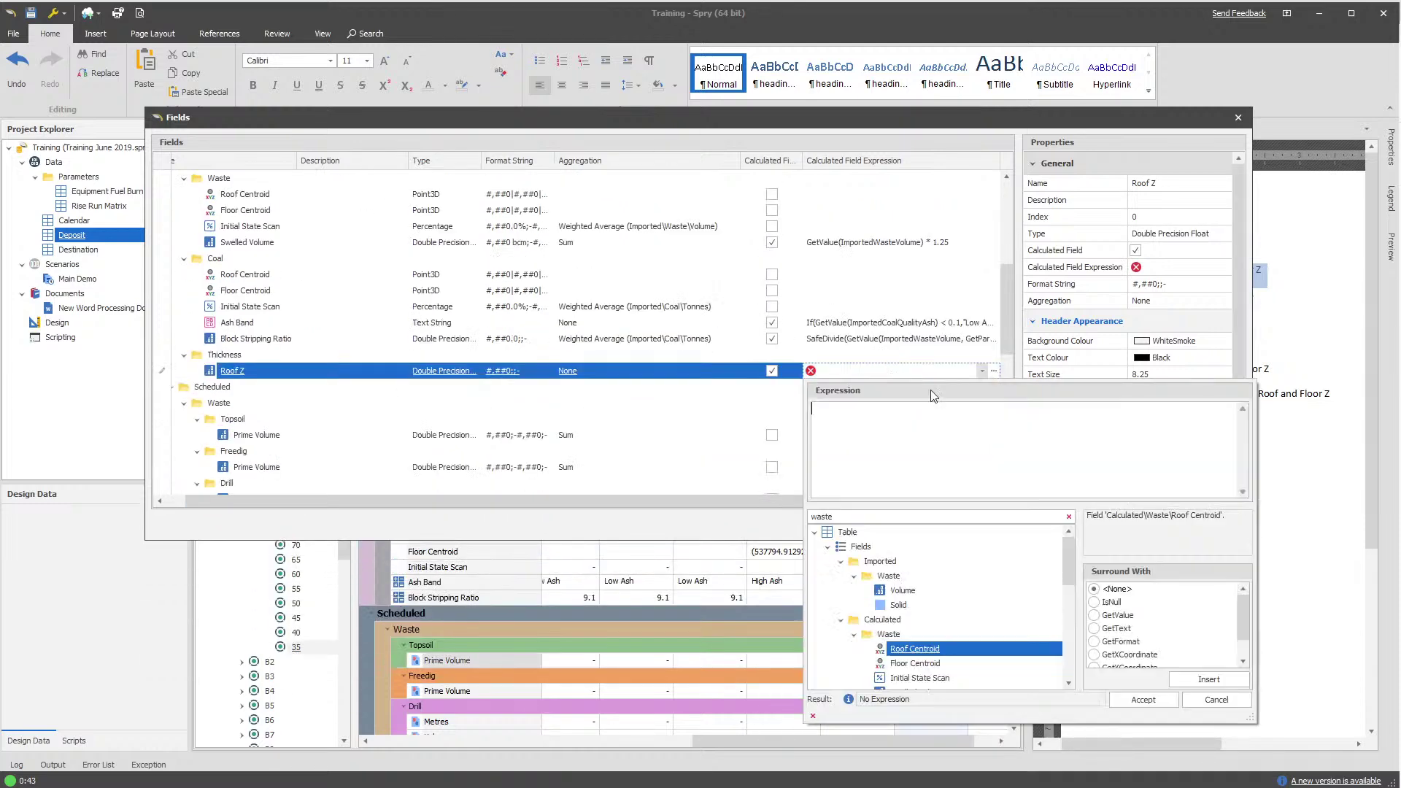
{"action": "left_click_drag", "start_coordinate": [1239, 613], "coordinate": [1235, 646]}
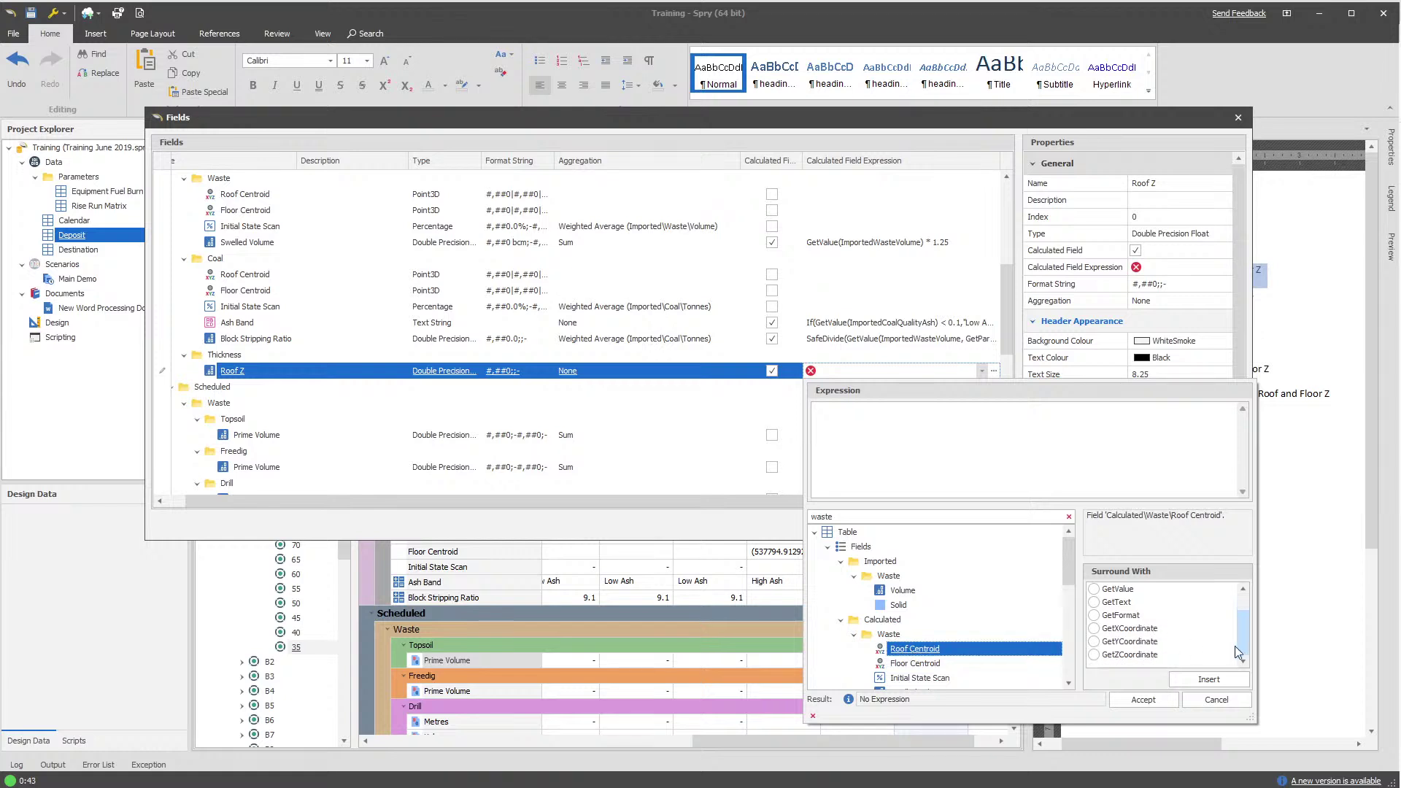
{"action": "left_click", "coordinate": [1114, 655]}
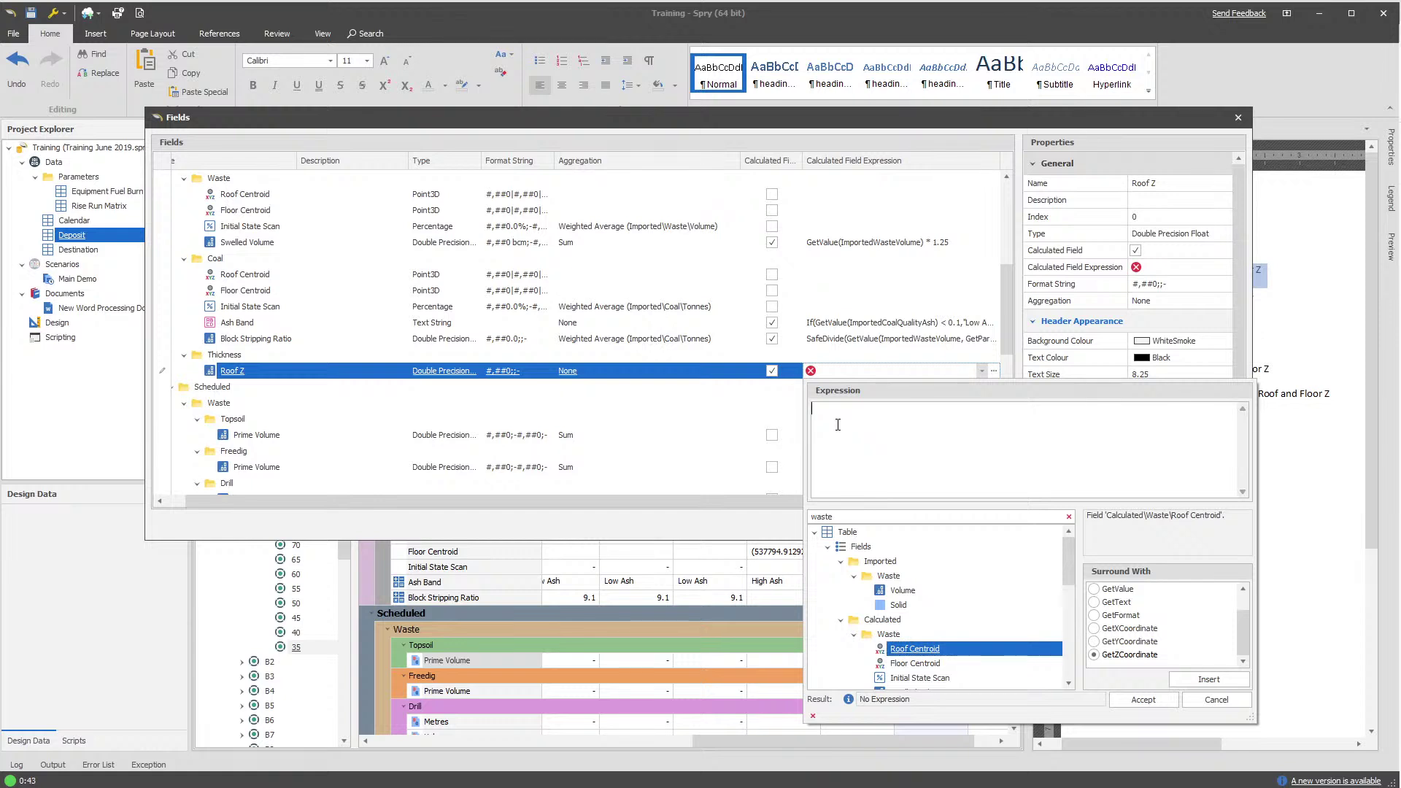
{"action": "double_click", "coordinate": [942, 649]}
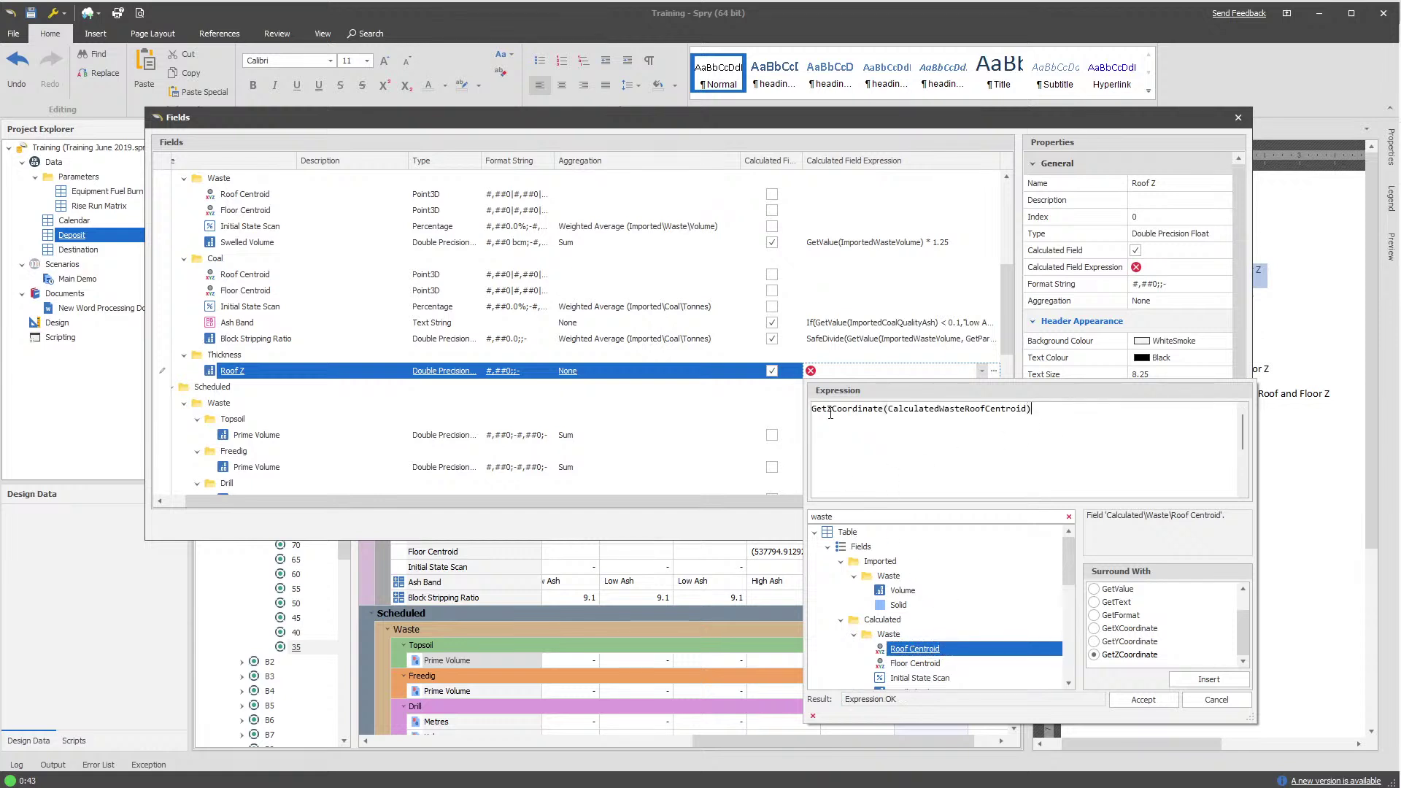
{"action": "left_click_drag", "start_coordinate": [1032, 408], "coordinate": [697, 424]}
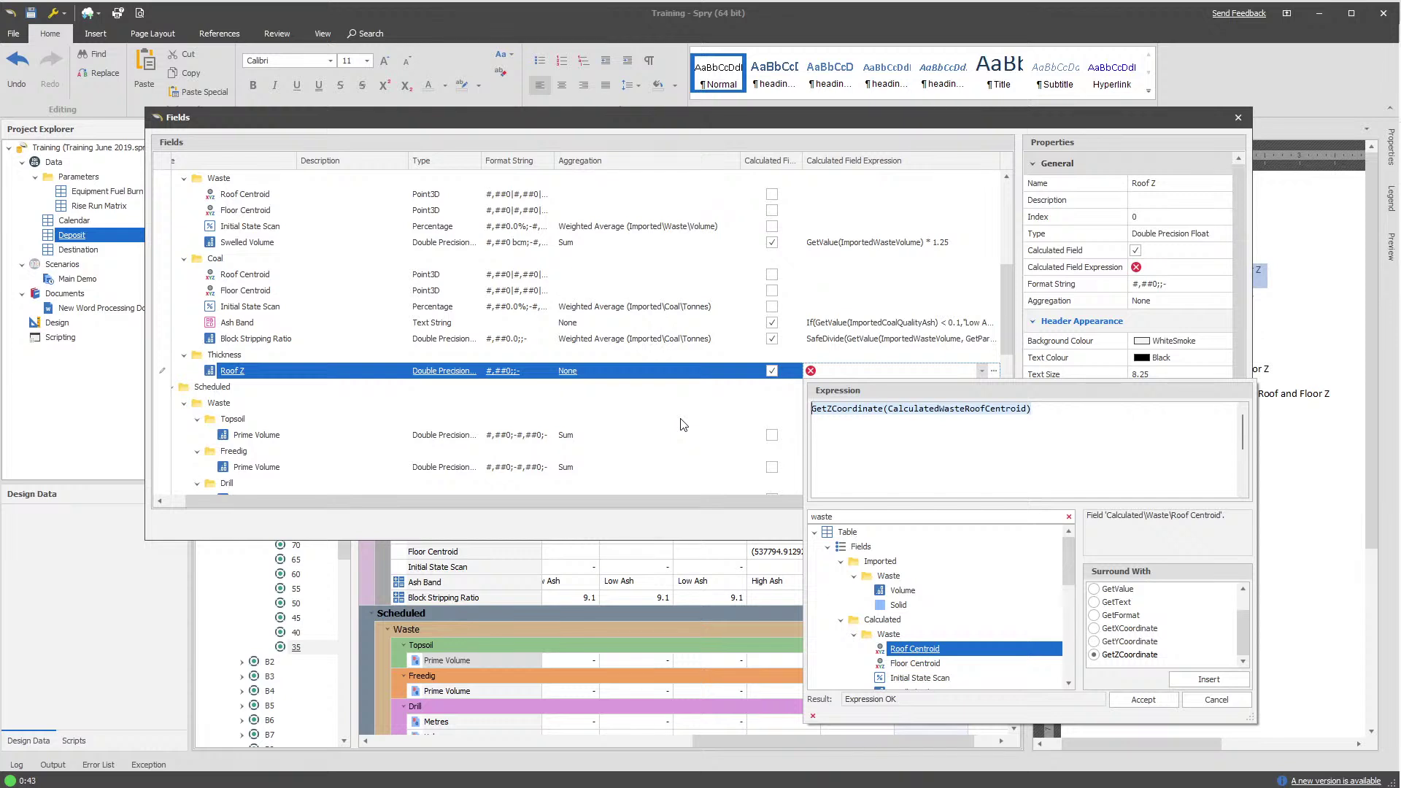
{"action": "left_click", "coordinate": [1050, 441]}
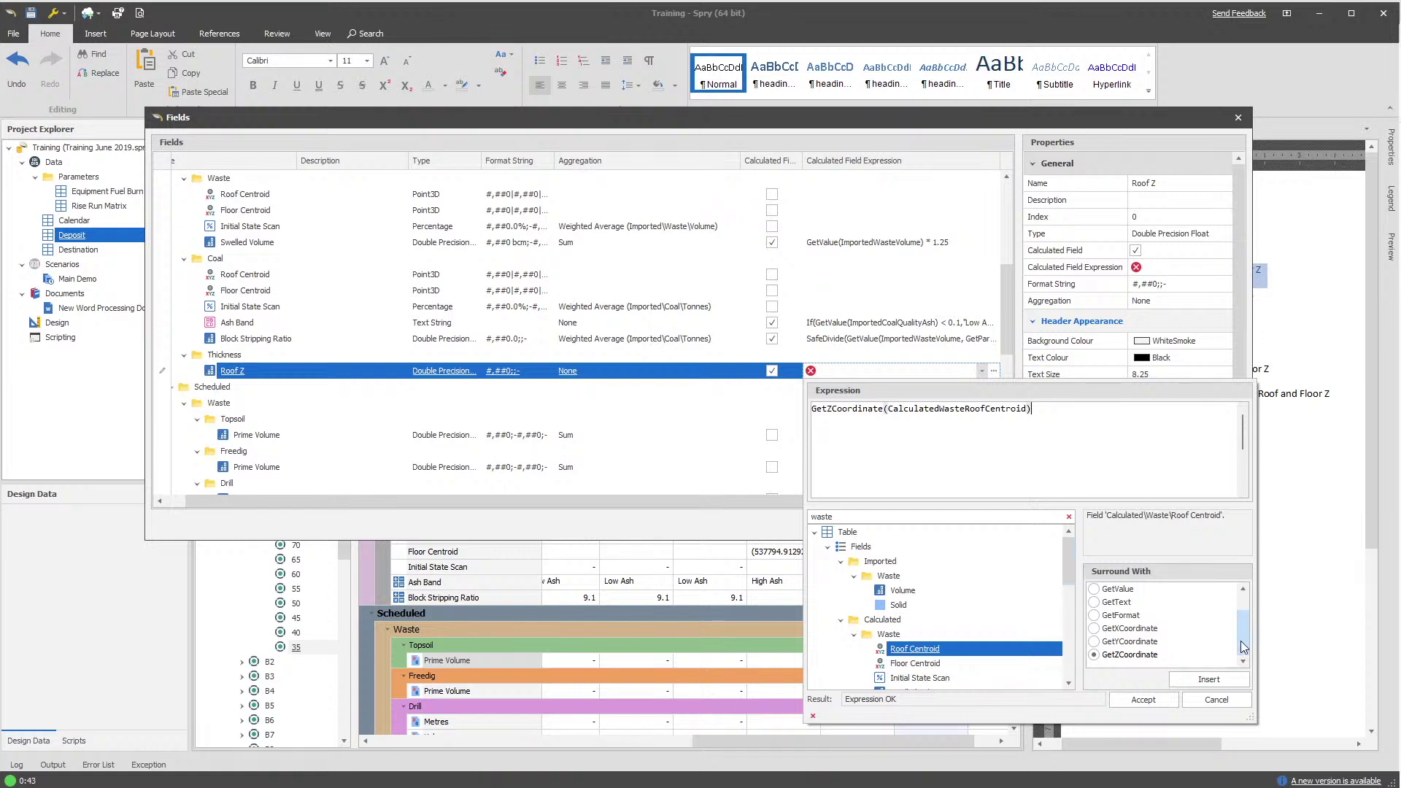
Insert IsNull(CalculatedWasteRoofCentroid) ahead of the GetZCoordinate term in the Roof Z expression
{"action": "scroll", "coordinate": [1245, 605], "scroll_direction": "up", "scroll_amount": 1}
{"action": "left_click", "coordinate": [1114, 604]}
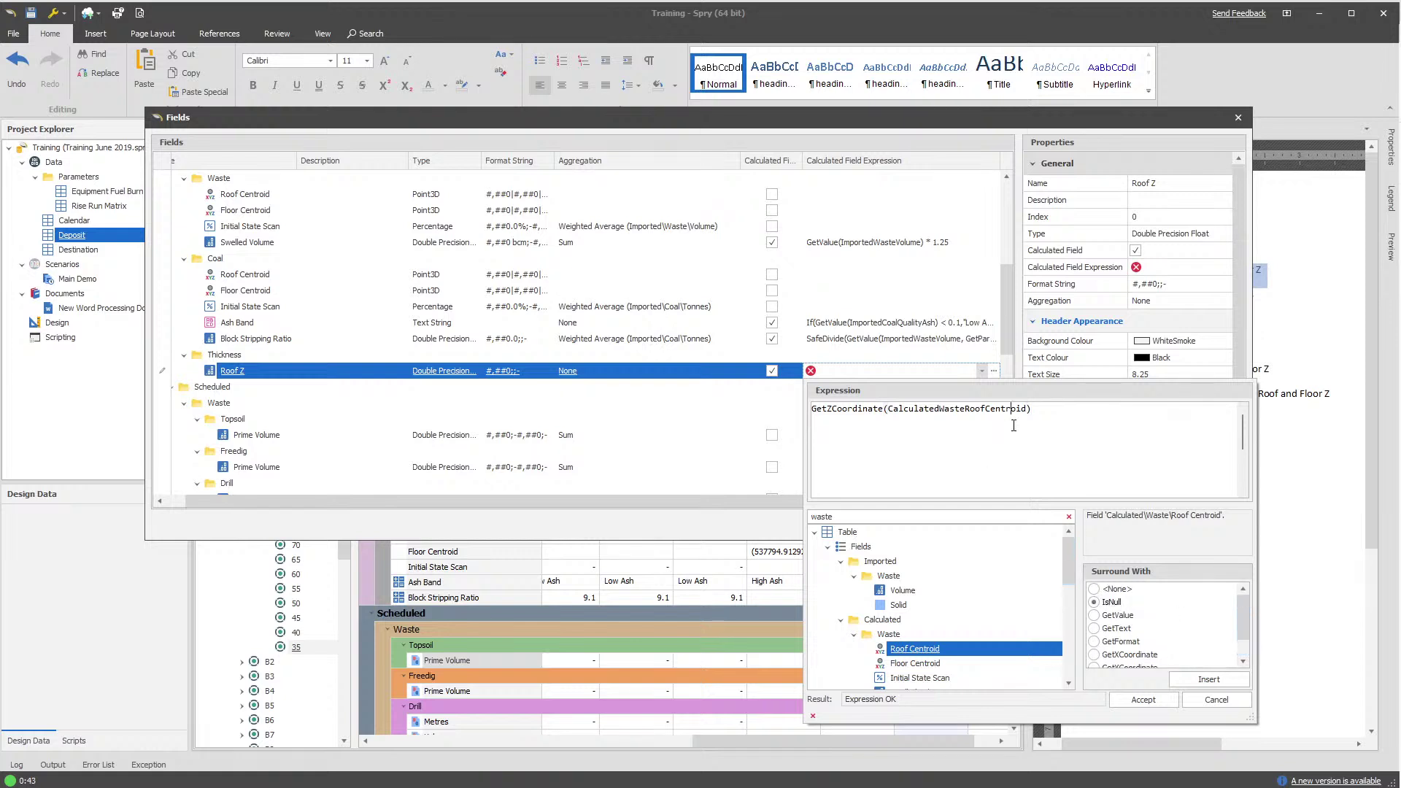
{"action": "left_click", "coordinate": [1093, 426]}
{"action": "double_click", "coordinate": [955, 644]}
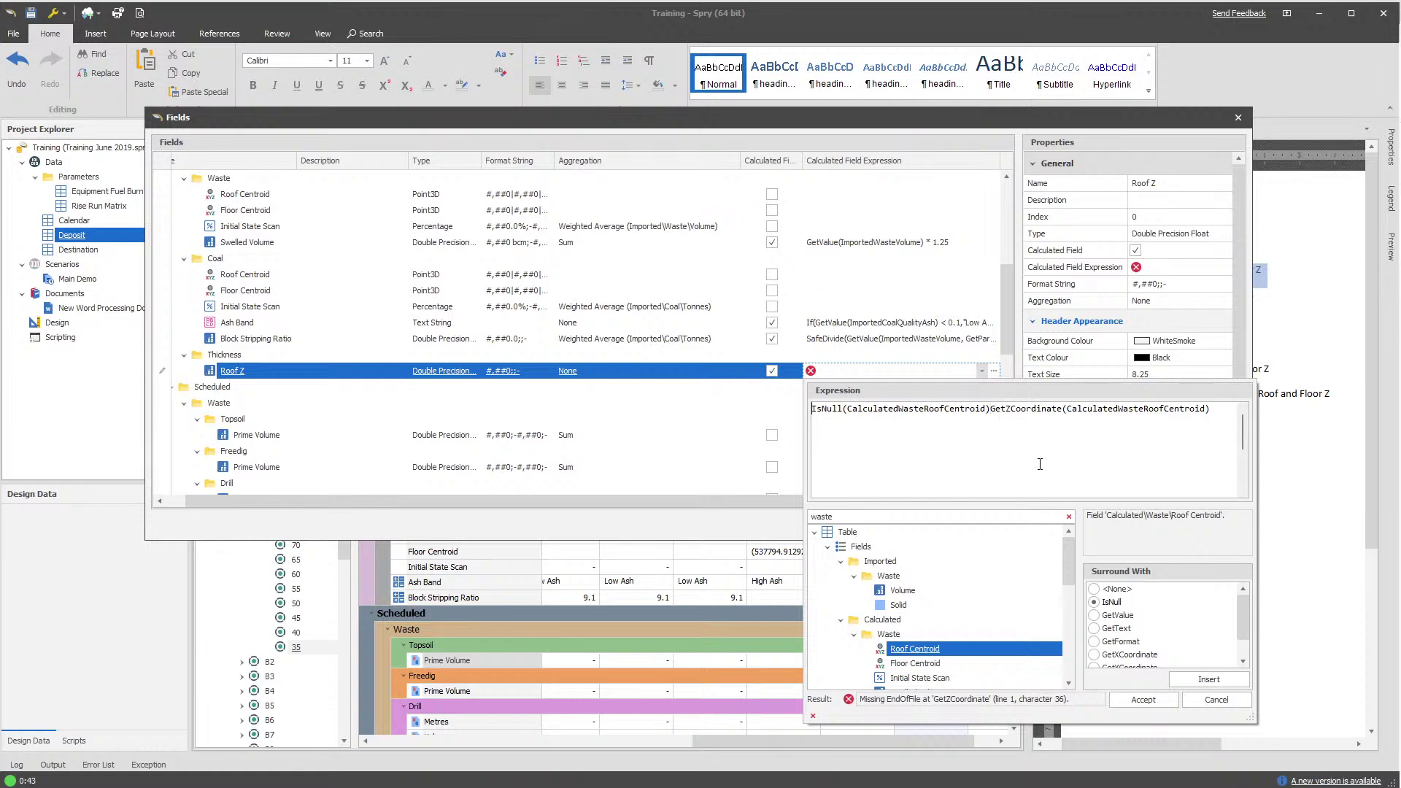
Complete the waste term as If(IsNull(CalculatedWasteRoofCentroid), -99999, GetZCoordinate(CalculatedWasteRoofCentroid)), with GetZCoordinate on its own line
{"action": "type", "text": "If("}
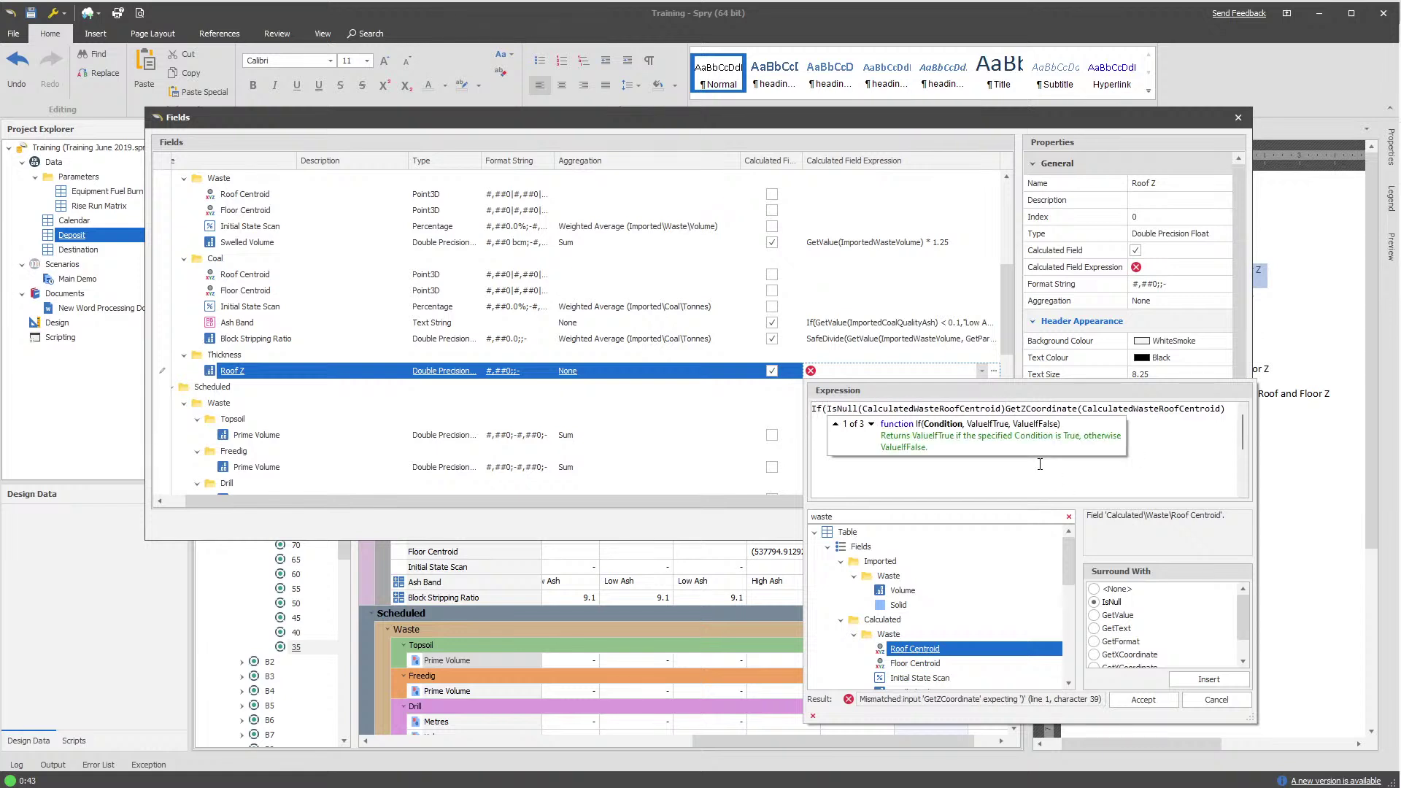
{"action": "left_click", "coordinate": [1007, 409]}
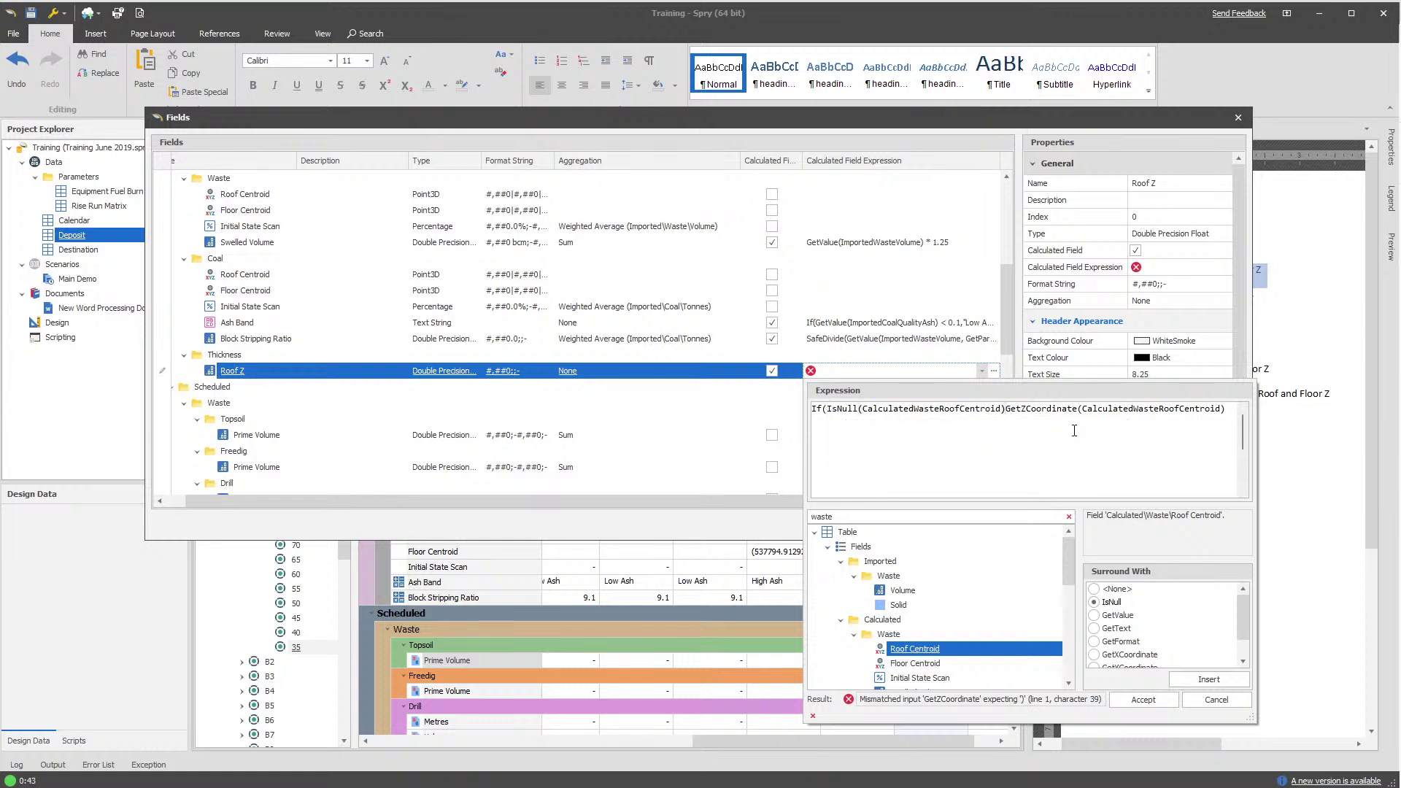
{"action": "type", "text": ","}
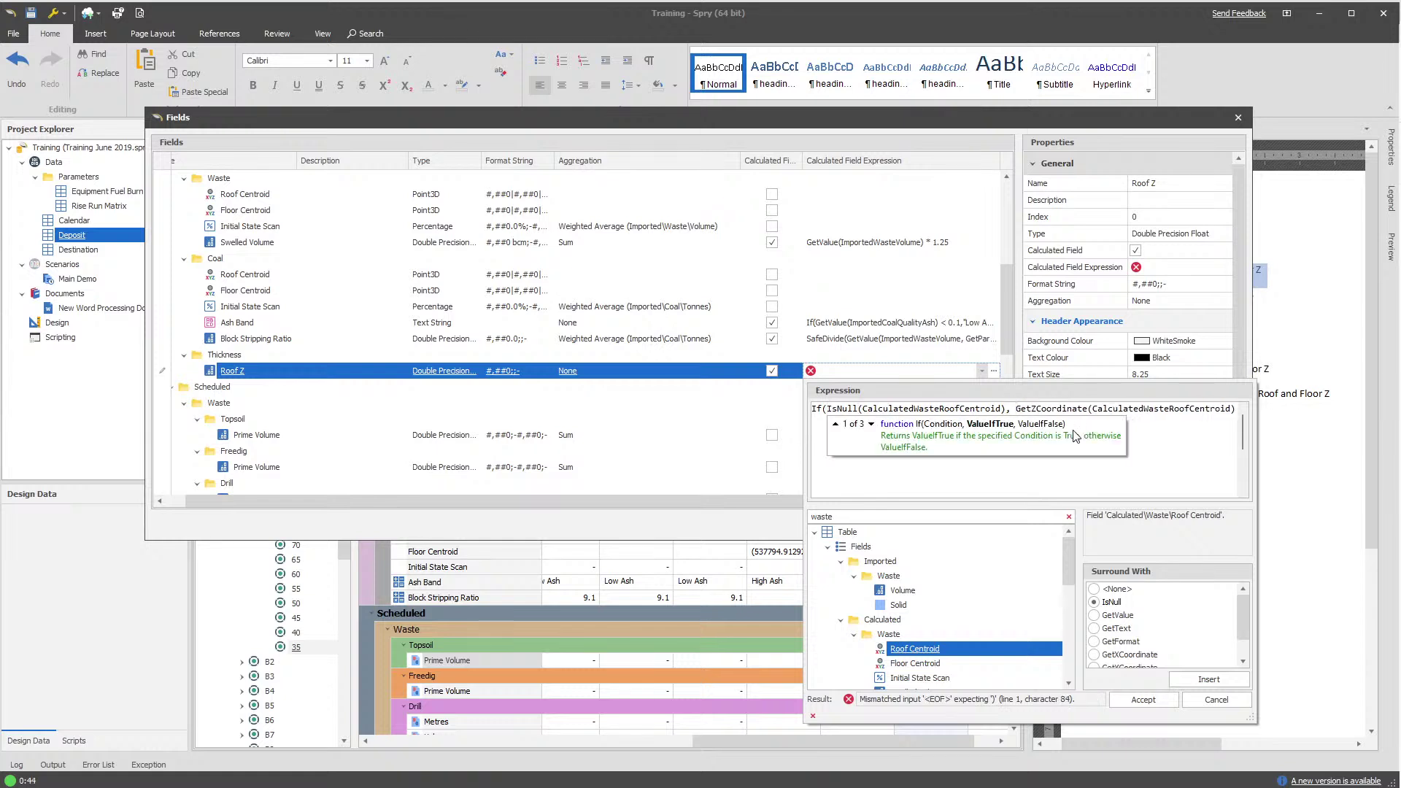
{"action": "key", "text": "Return"}
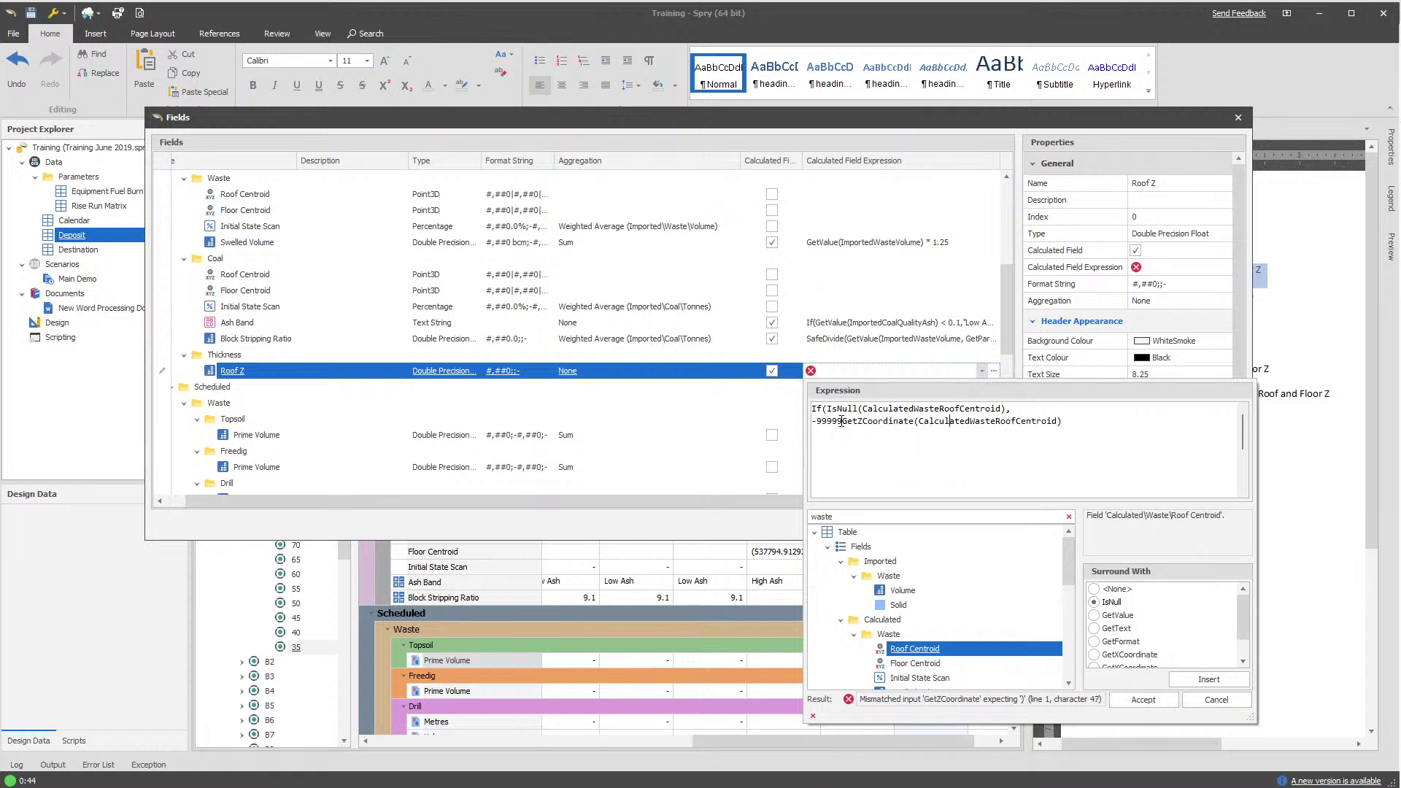
{"action": "type", "text": ", -99999,"}
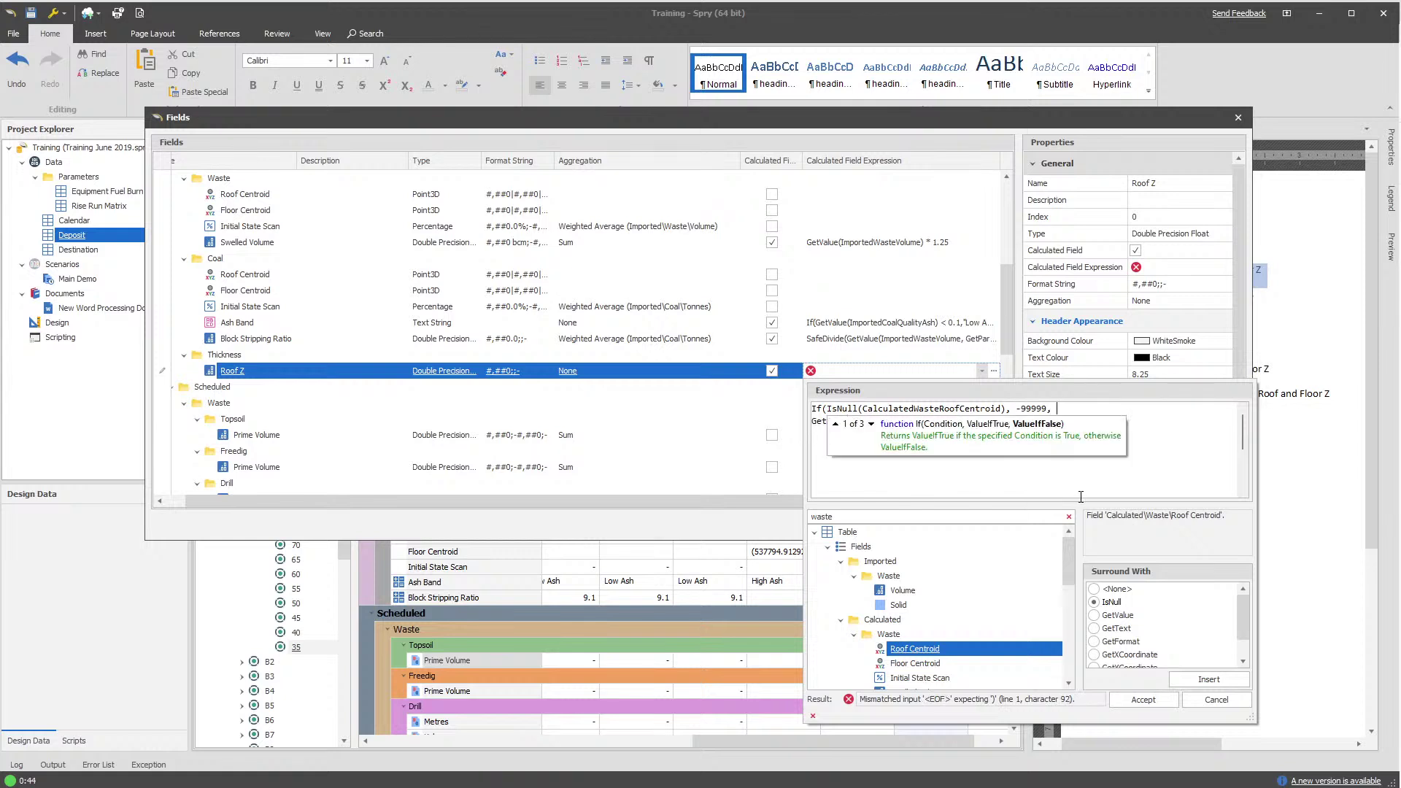
{"action": "left_click", "coordinate": [1162, 473]}
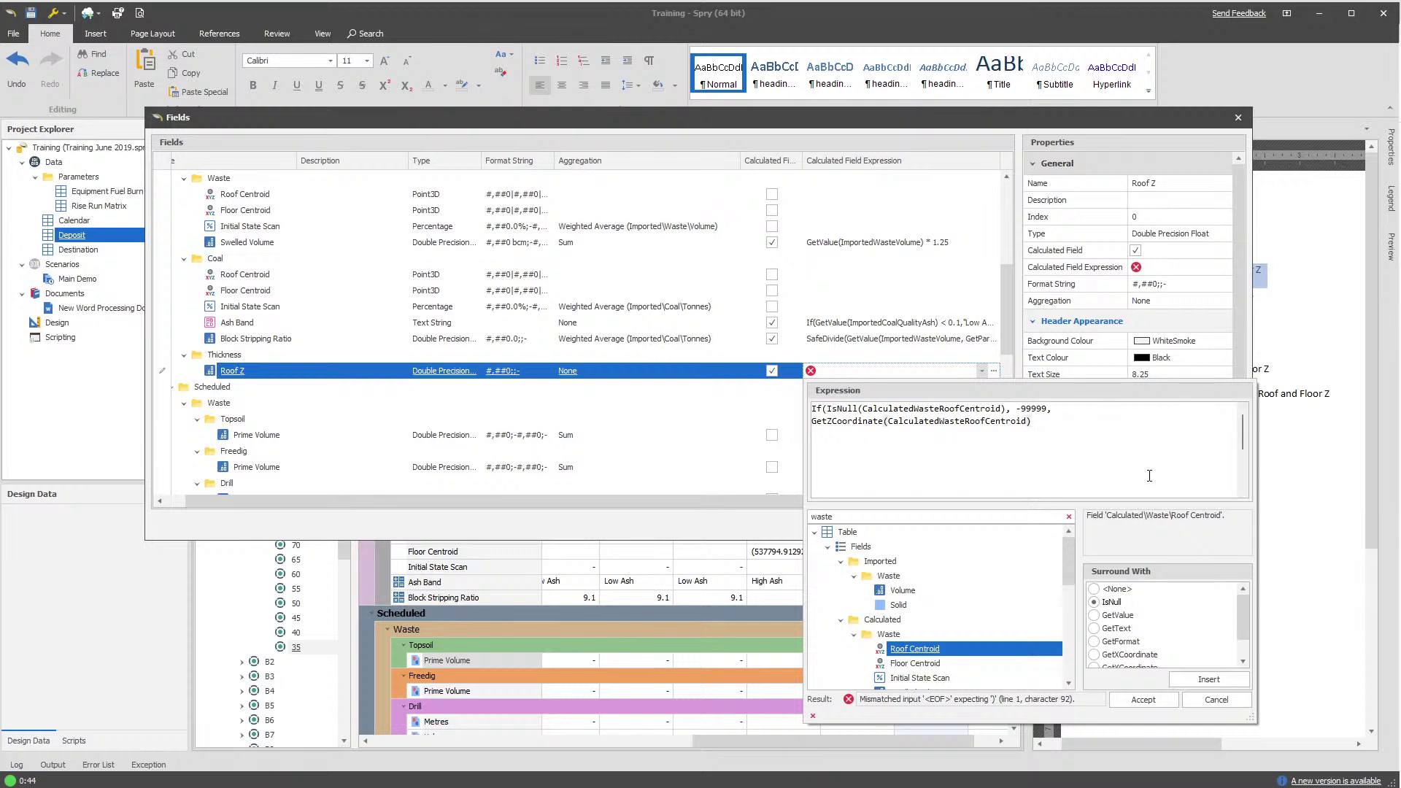
{"action": "type", "text": ")"}
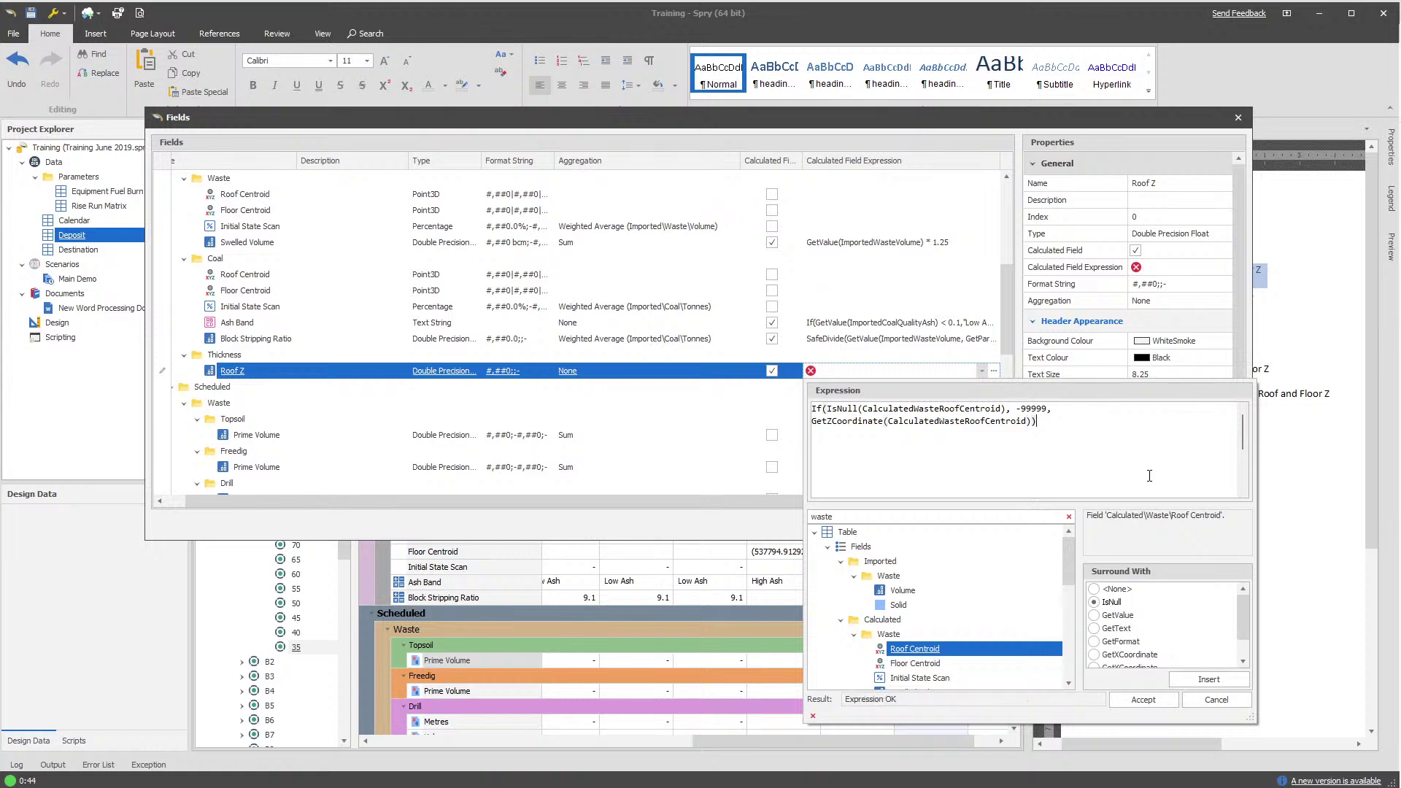
Duplicate the whole waste If expression below the original, separated by a blank line
{"action": "key", "text": "ctrl+a"}
{"action": "key", "text": "ctrl+c"}
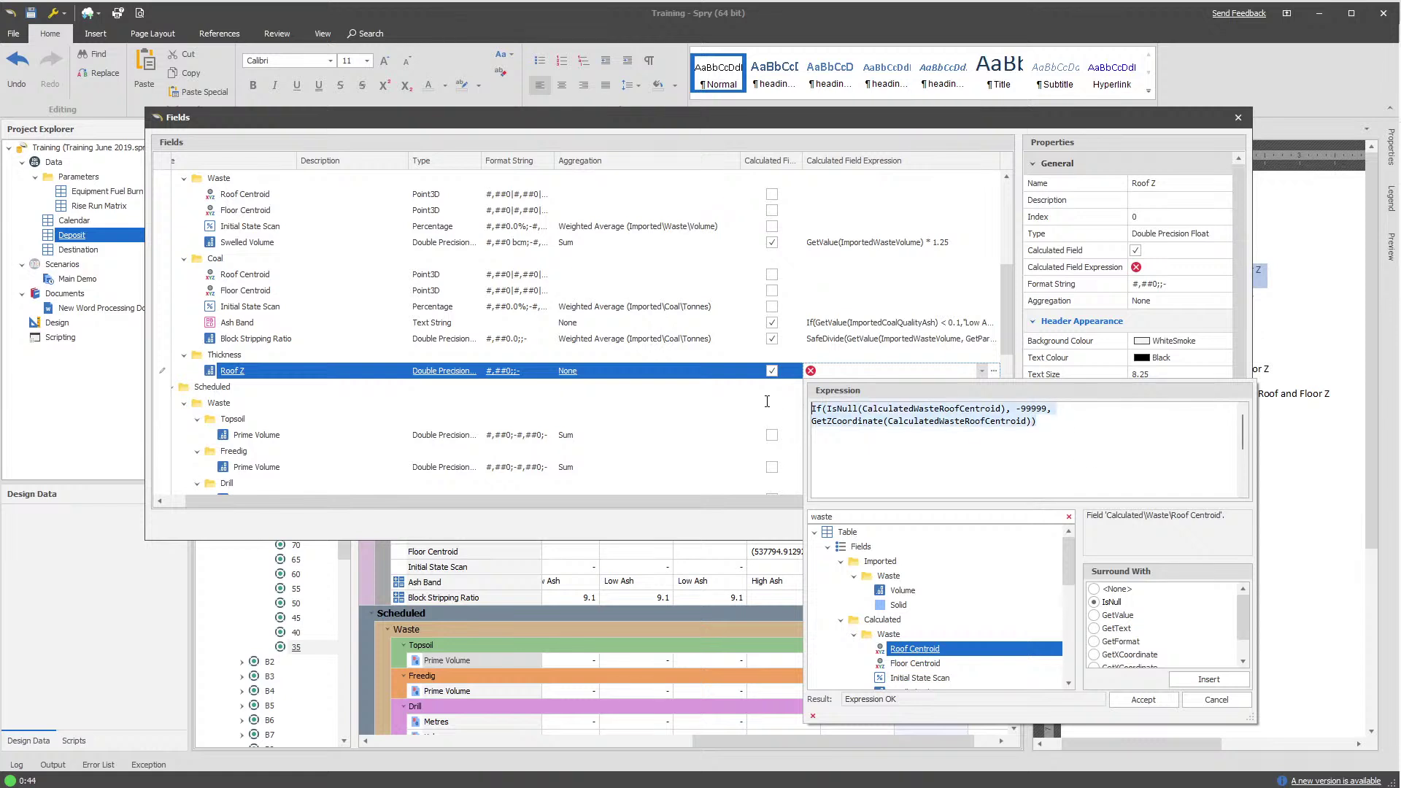
{"action": "left_click", "coordinate": [1090, 428]}
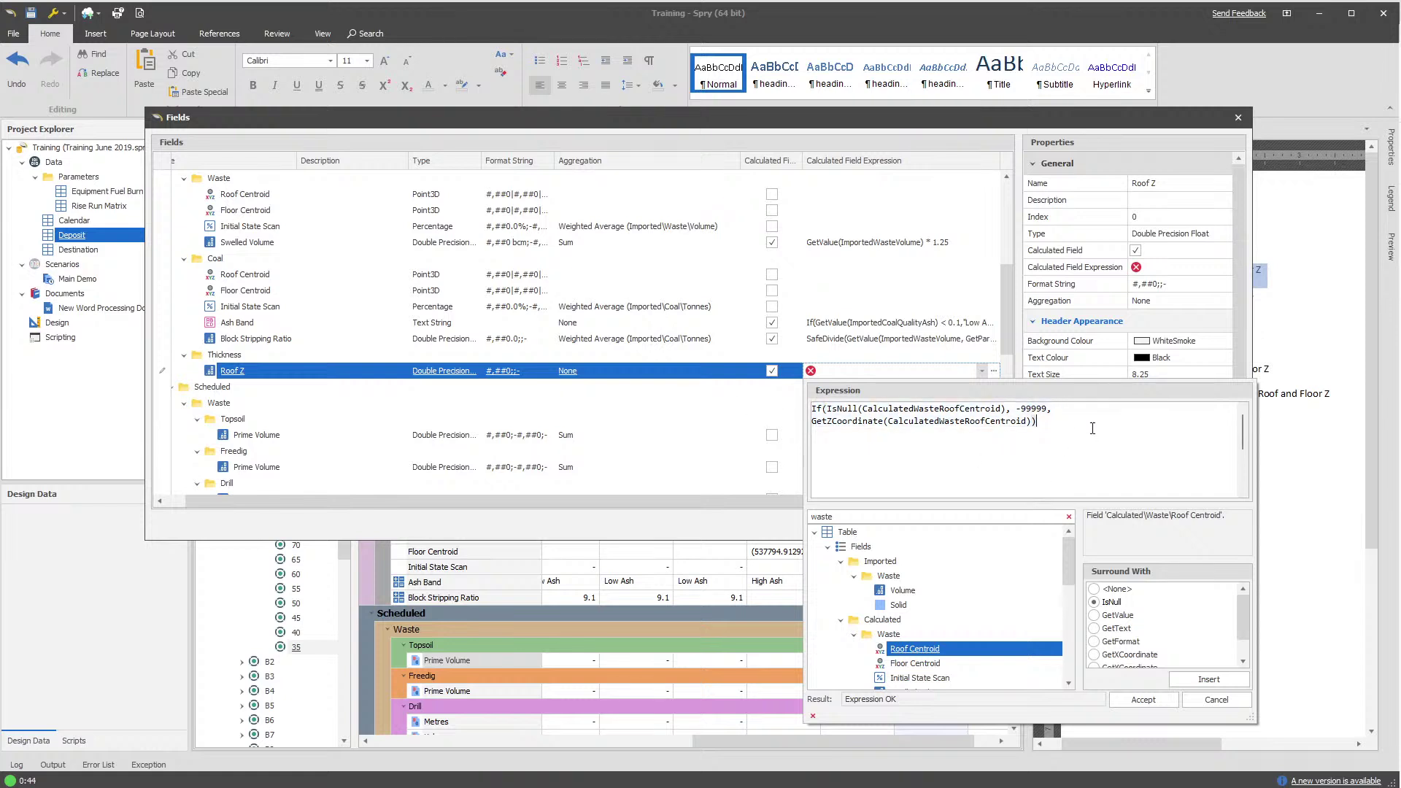
{"action": "type", "text": "["}
{"action": "key", "text": "Return"}
{"action": "key", "text": "Return"}
{"action": "key", "text": "ctrl+v"}
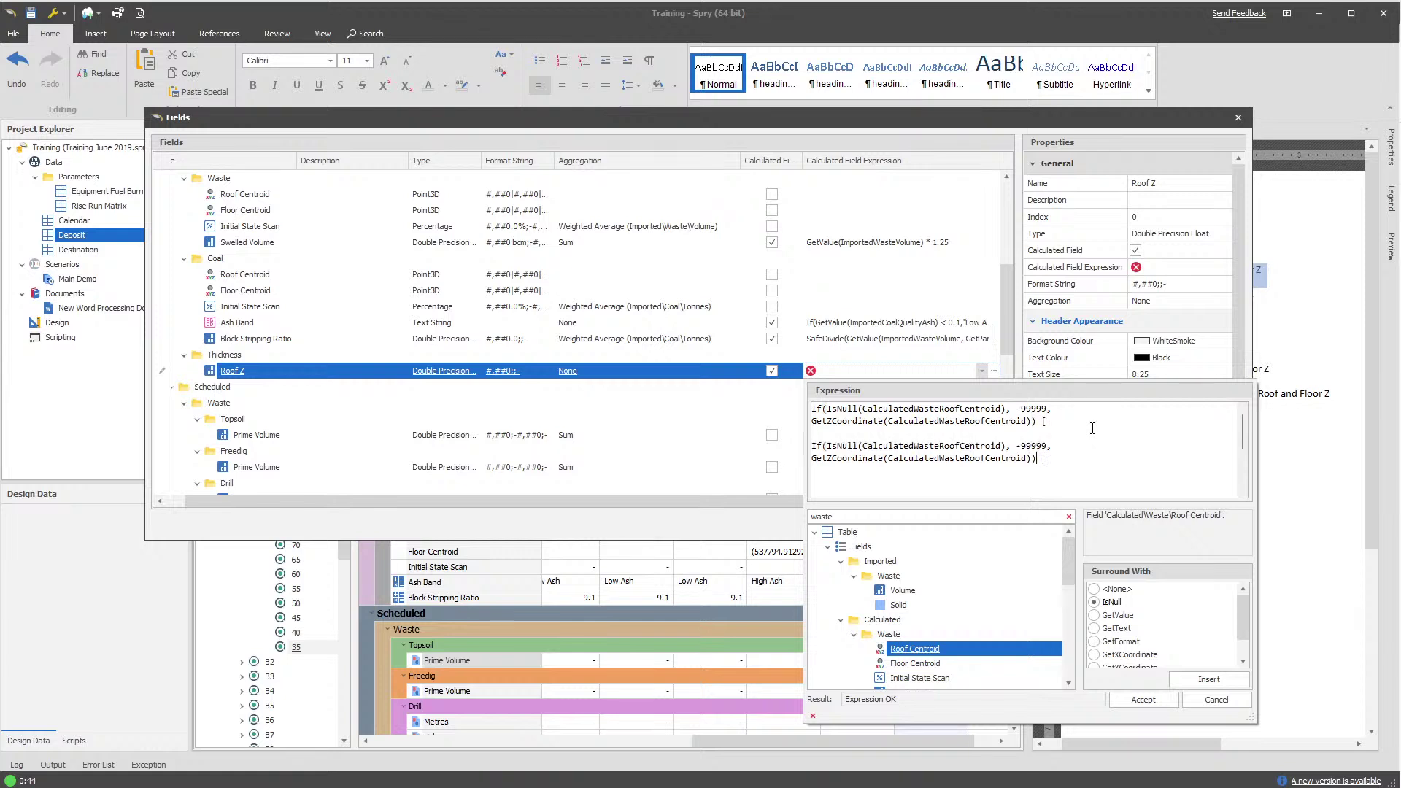
Replace Waste with Coal in both references of the copied expression so they read CalculatedCoalRoofCentroid
{"action": "left_click_drag", "start_coordinate": [912, 447], "coordinate": [939, 446]}
{"action": "type", "text": "Coal"}
{"action": "left_click_drag", "start_coordinate": [939, 458], "coordinate": [965, 459]}
{"action": "type", "text": "Coal"}
{"action": "double_click", "coordinate": [924, 446]}
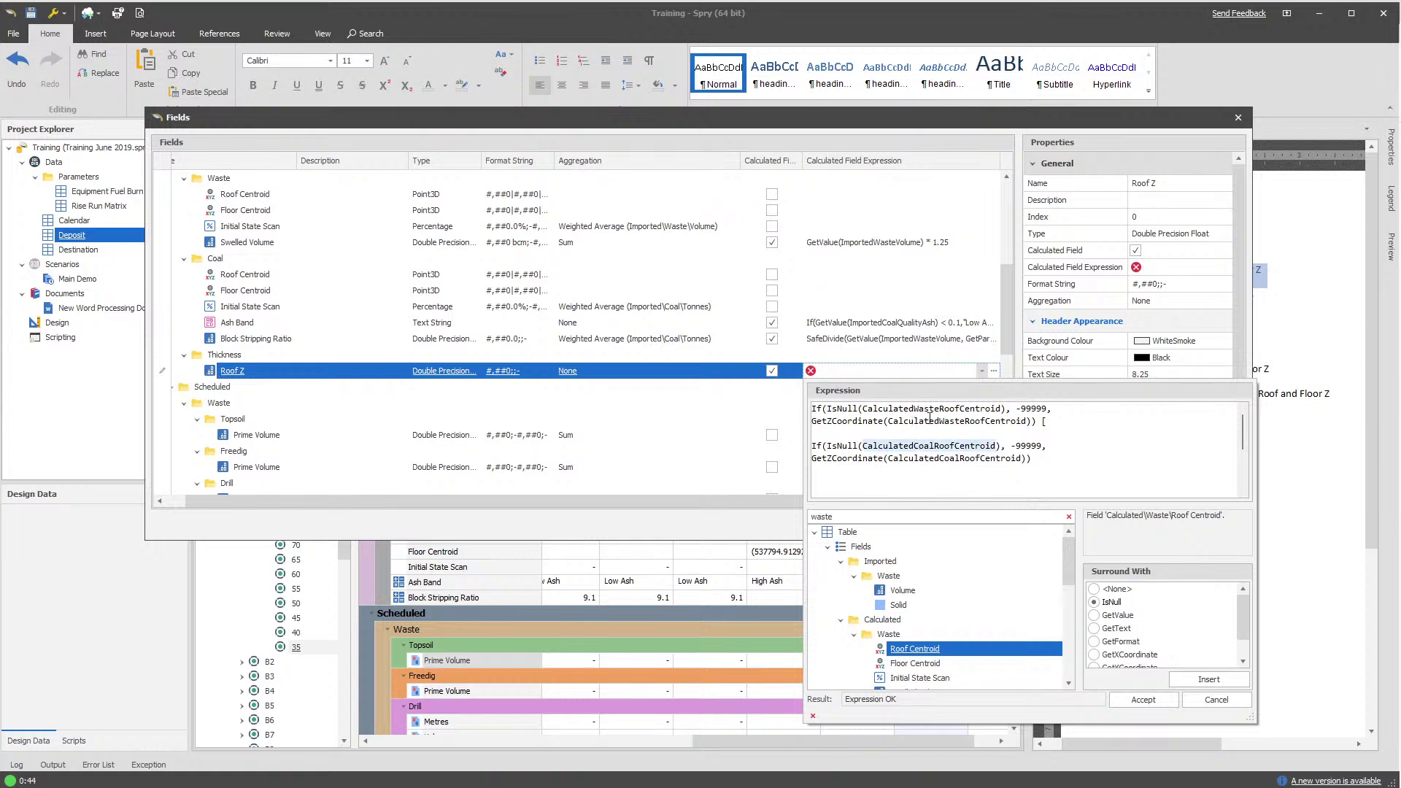
{"action": "left_click_drag", "start_coordinate": [1032, 459], "coordinate": [796, 443]}
Wrap the waste and coal If expressions in Max( ), separated by a comma, with the opening and closing parts on their own lines
{"action": "left_click", "coordinate": [798, 444]}
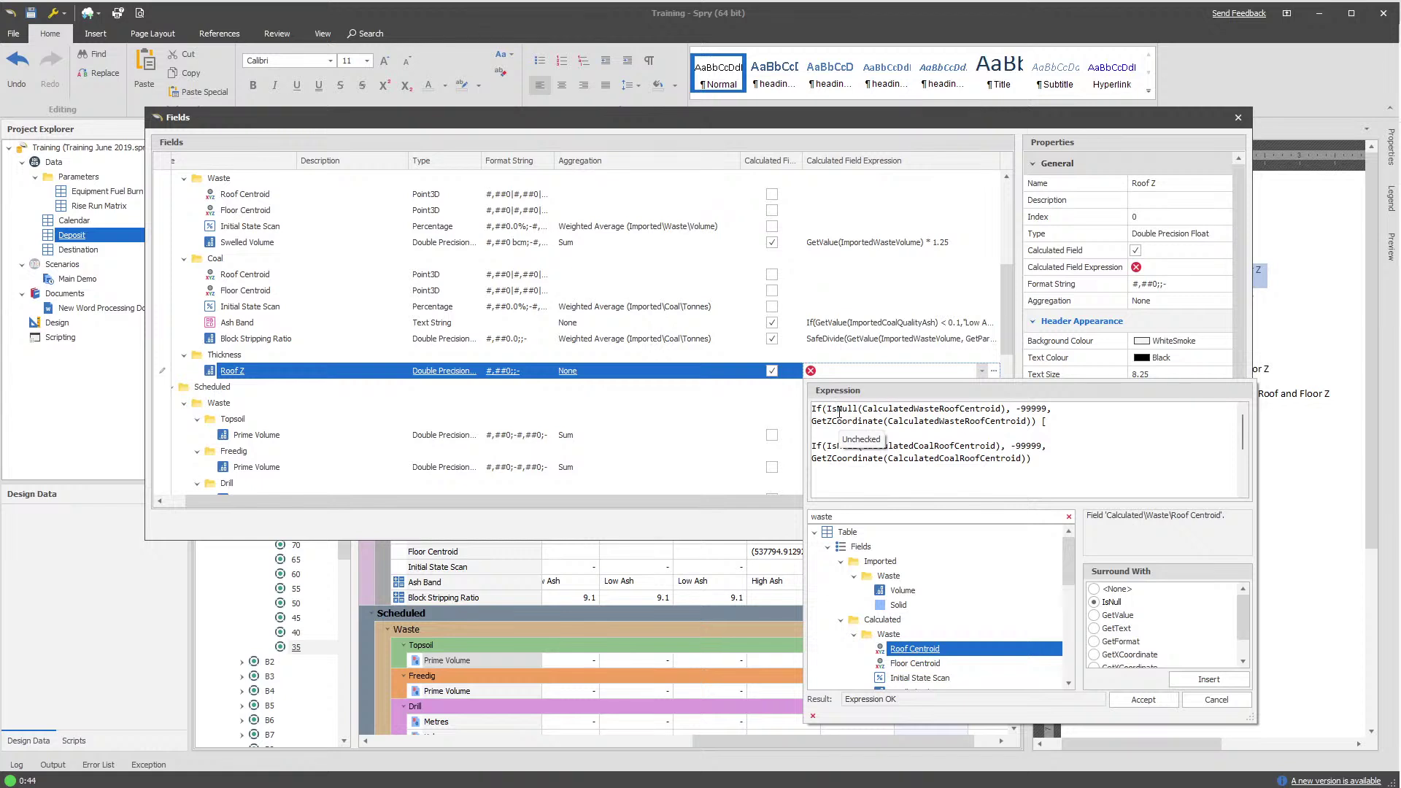
{"action": "type", "text": "Max("}
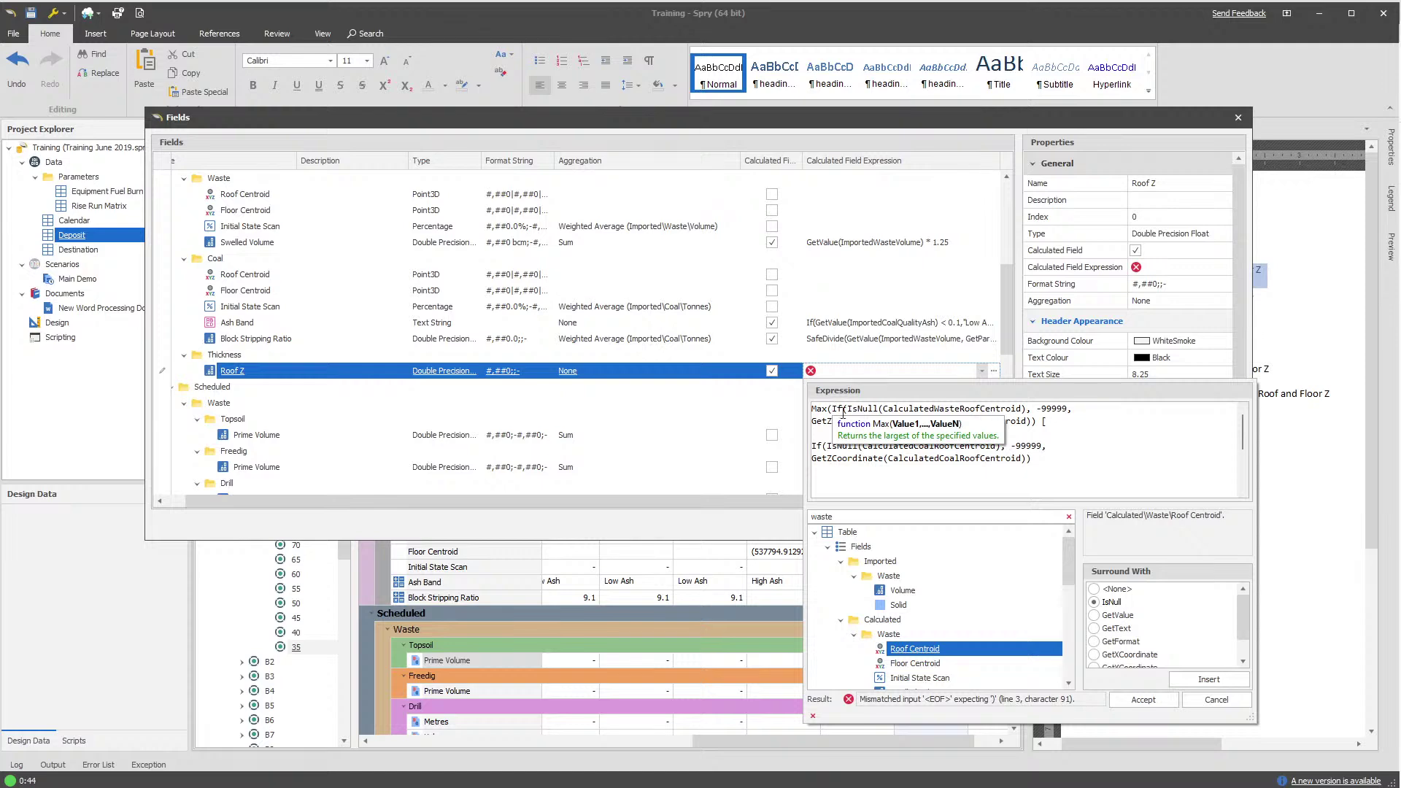
{"action": "left_click", "coordinate": [1044, 436]}
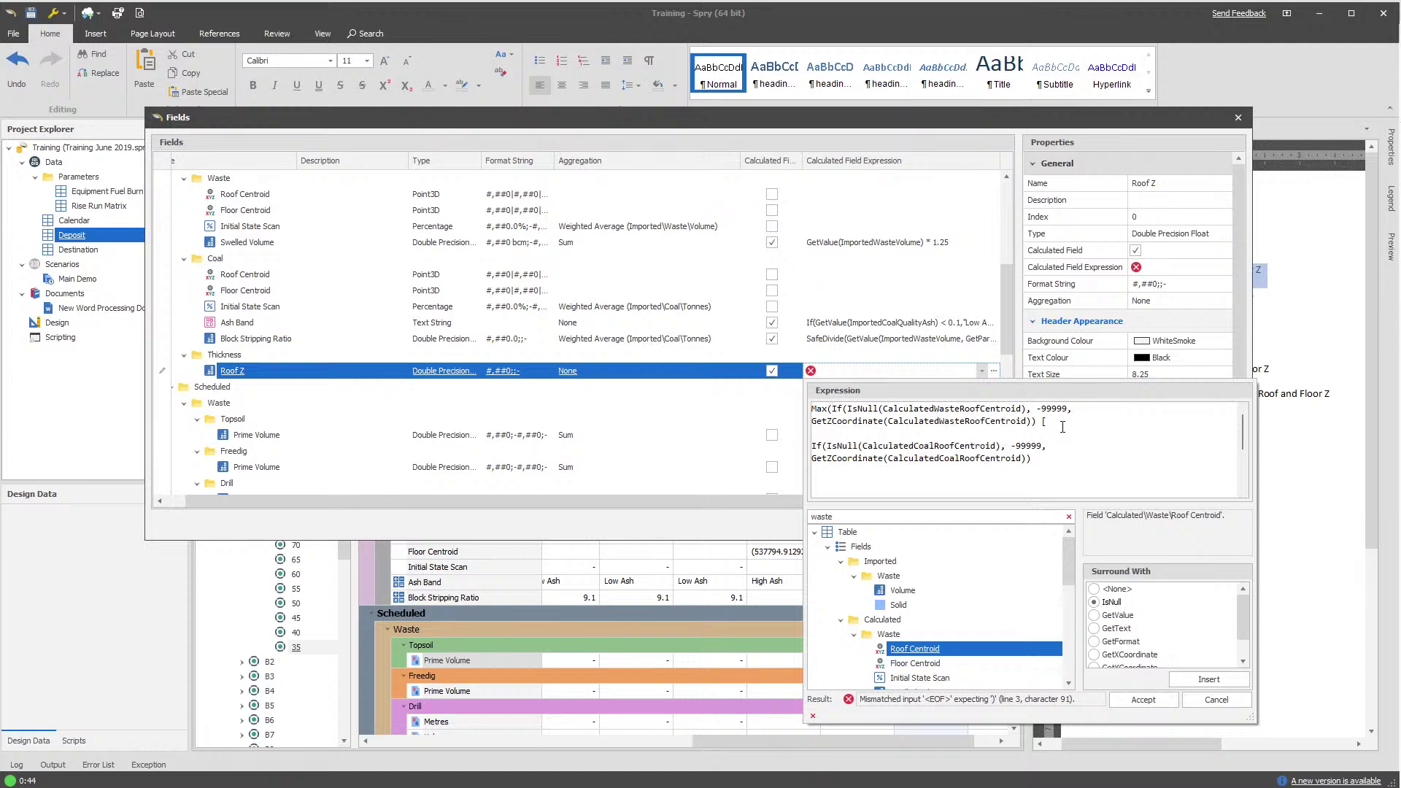
{"action": "key", "text": "BackSpace"}
{"action": "type", "text": ","}
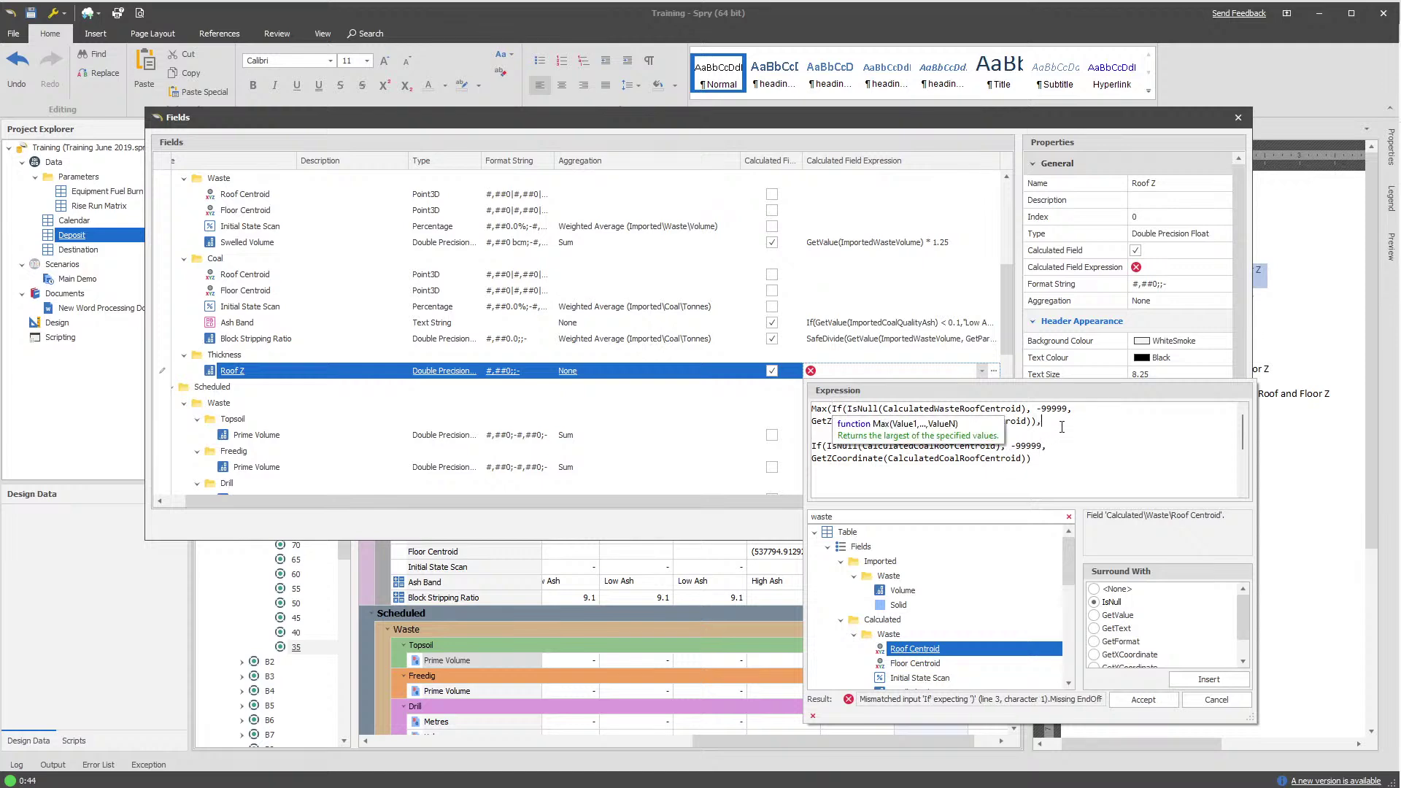
{"action": "key", "text": "Delete"}
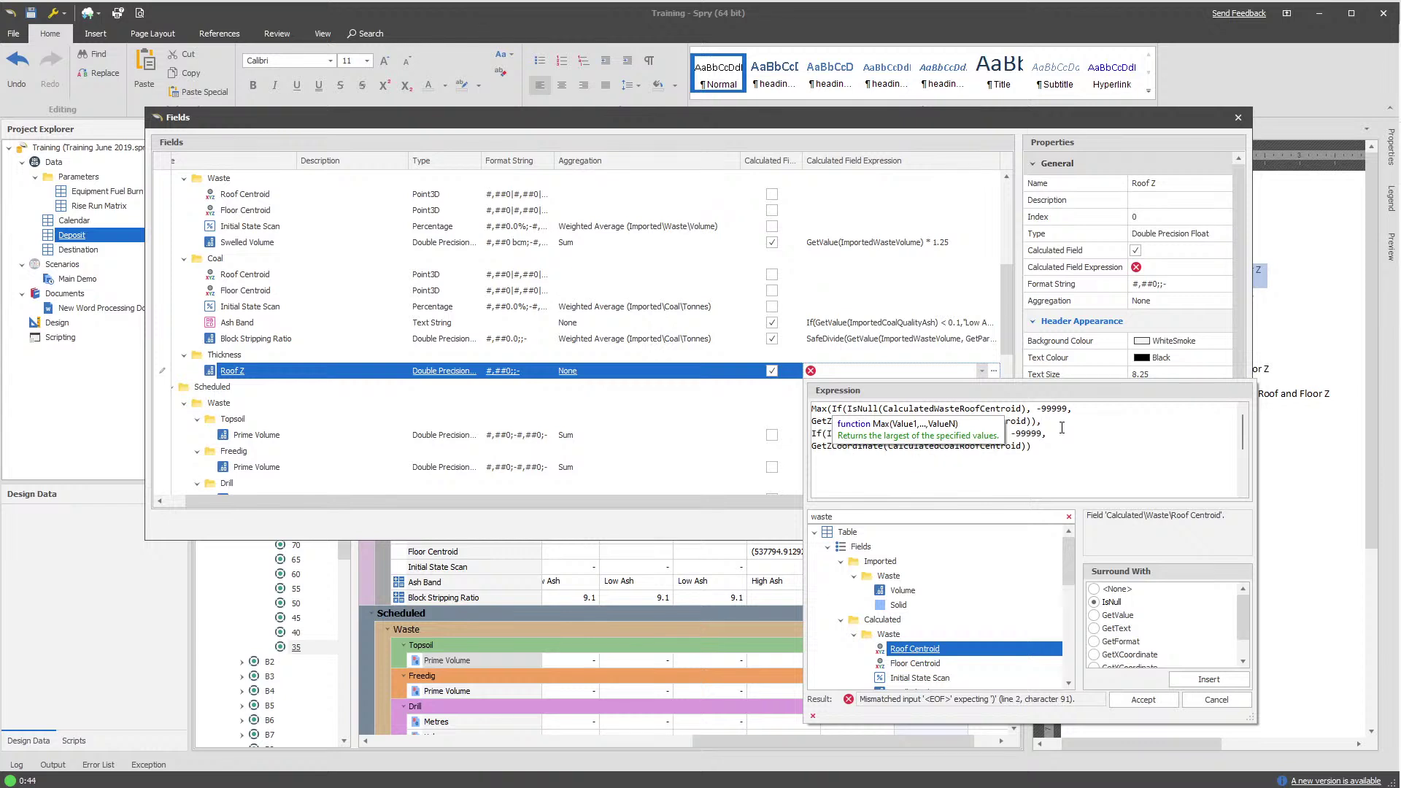
{"action": "left_click", "coordinate": [837, 410]}
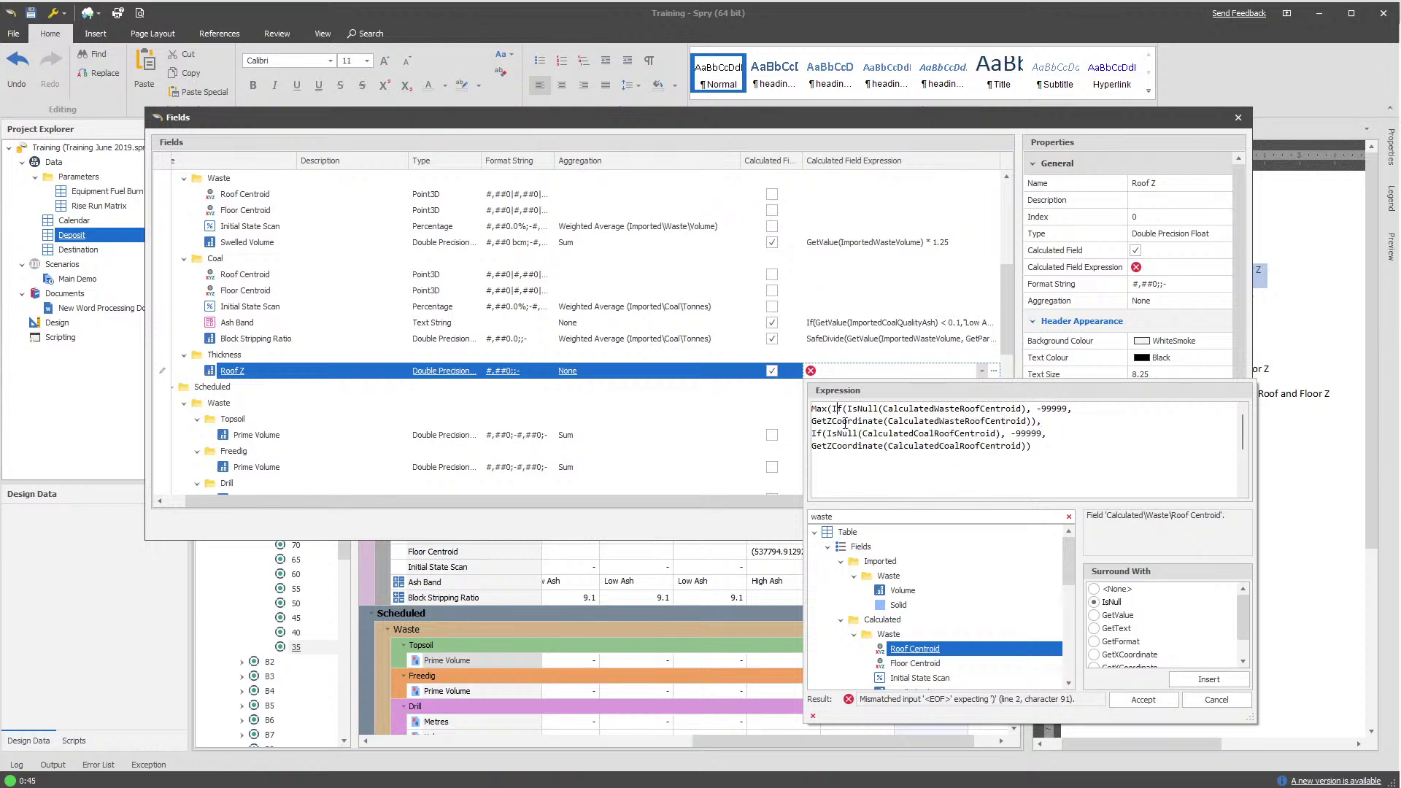
{"action": "key", "text": "Return"}
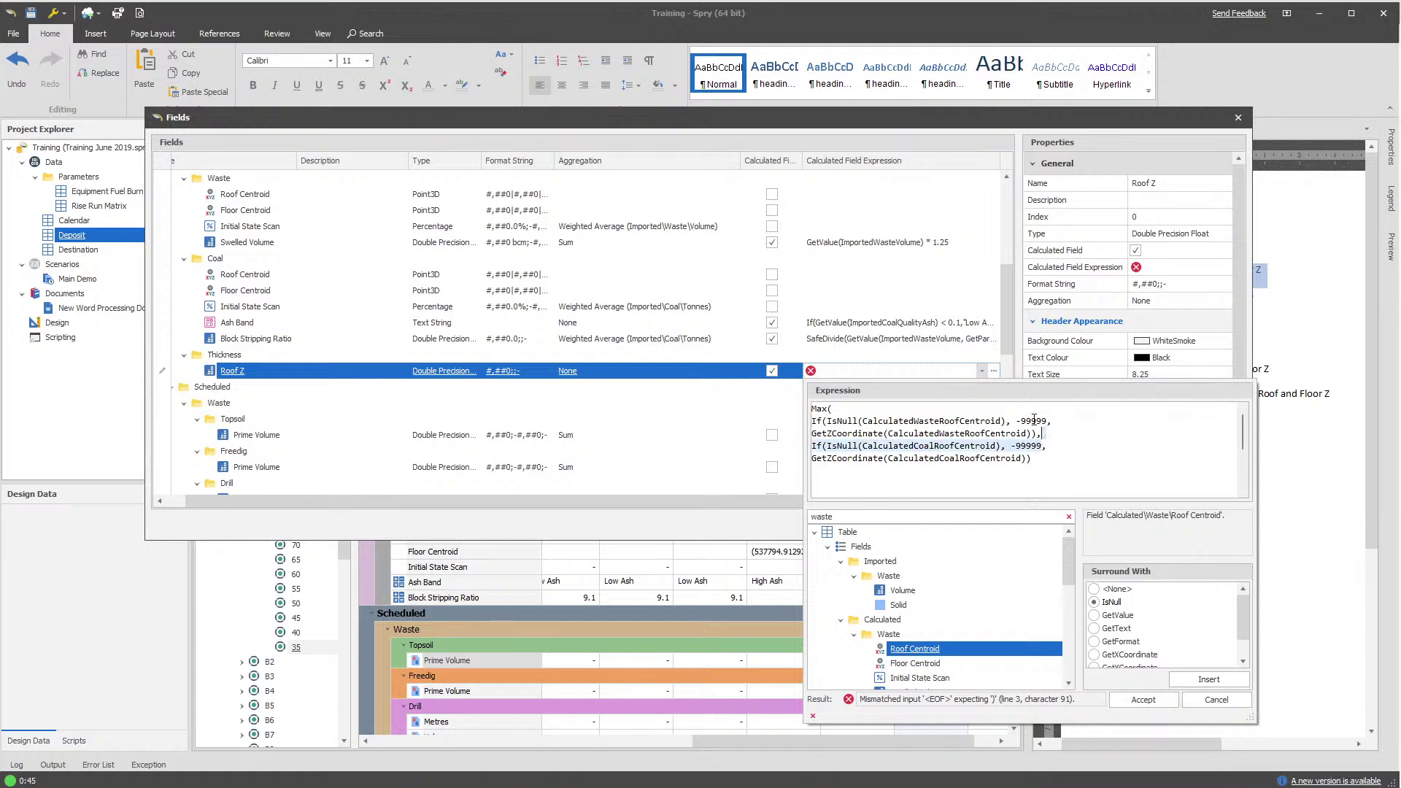
{"action": "left_click", "coordinate": [1042, 462]}
{"action": "type", "text": ")"}
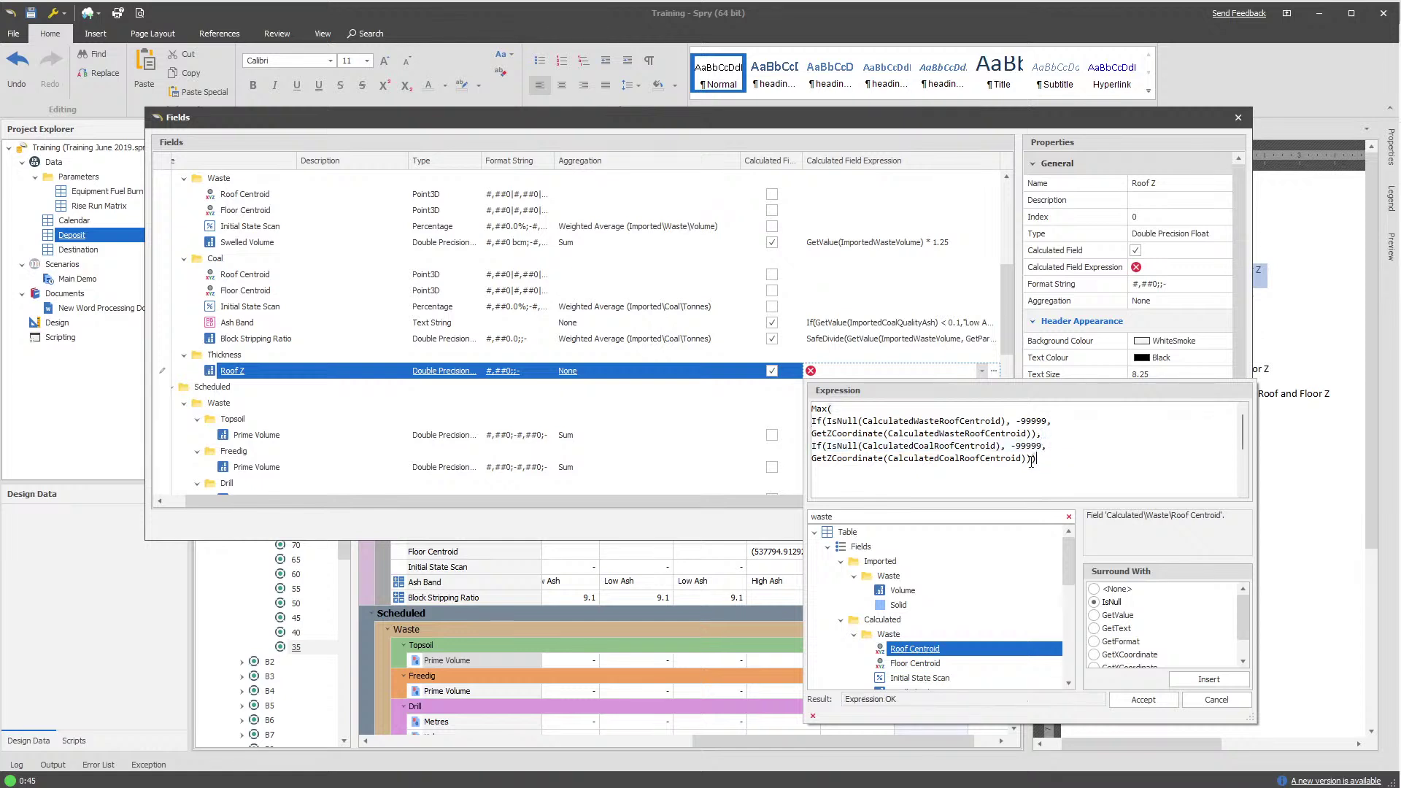
{"action": "key", "text": "Return"}
Review the waste references in the complete Roof Z expression and accept it
{"action": "left_click_drag", "start_coordinate": [901, 480], "coordinate": [811, 406]}
{"action": "left_click", "coordinate": [869, 465]}
{"action": "double_click", "coordinate": [936, 421]}
{"action": "double_click", "coordinate": [921, 433]}
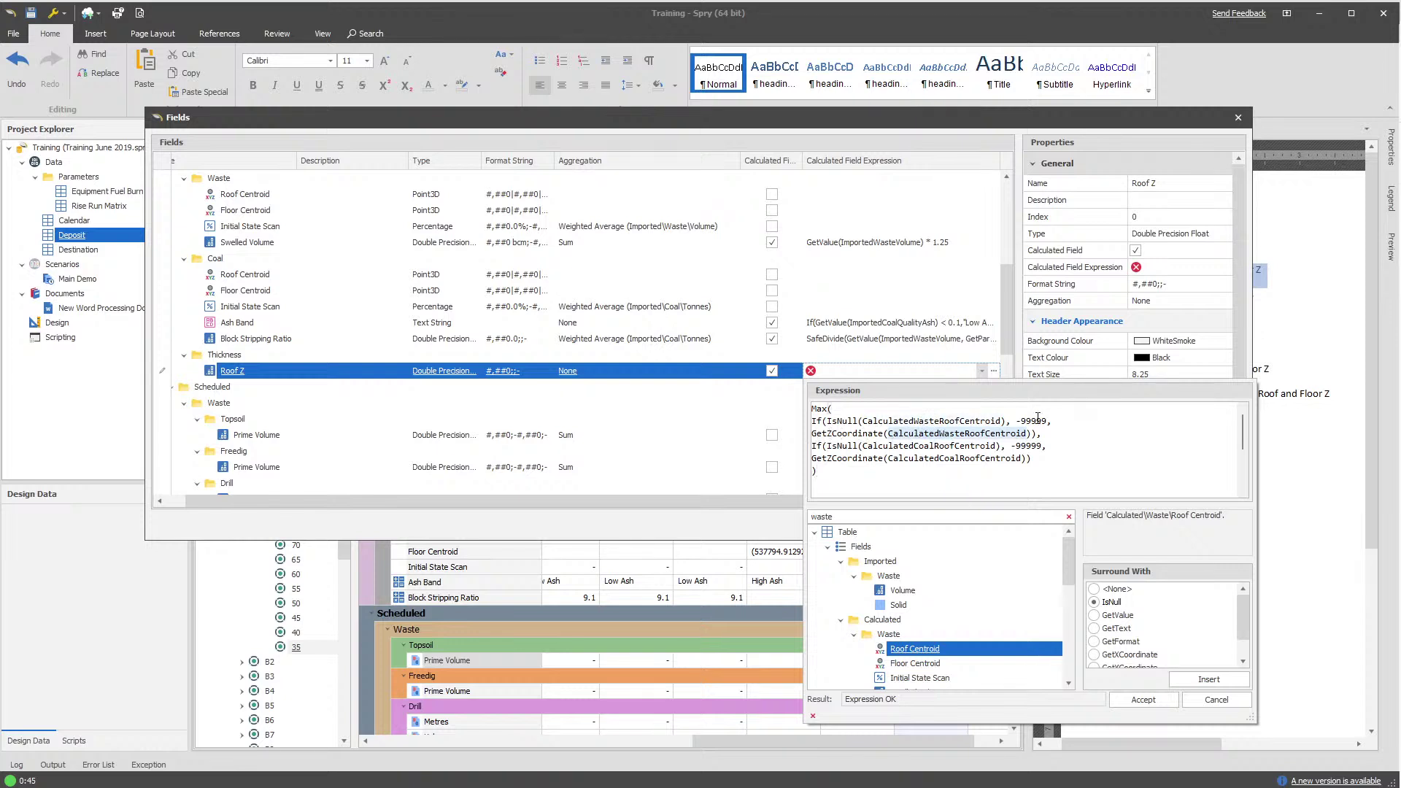
{"action": "left_click", "coordinate": [846, 475]}
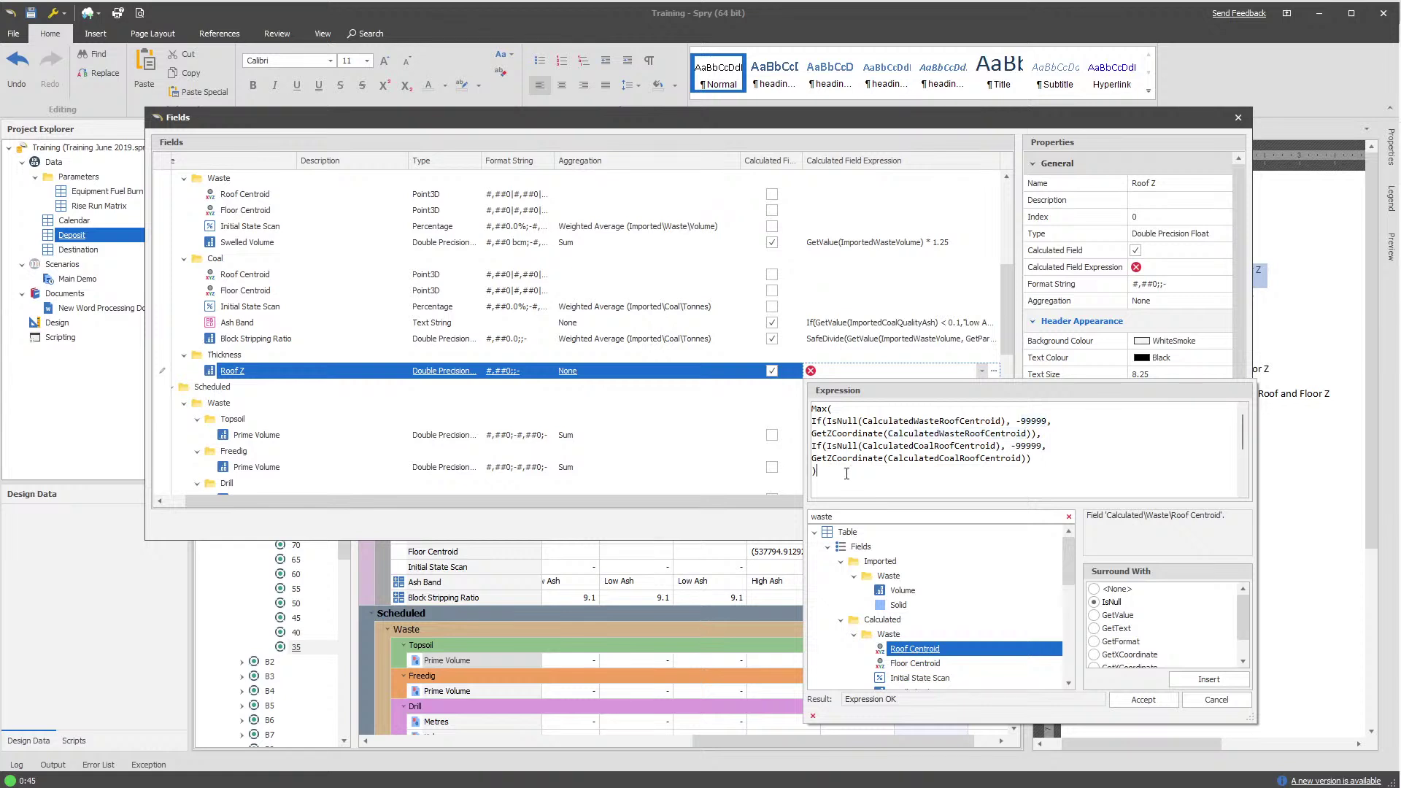
{"action": "key", "text": "ctrl+a"}
{"action": "left_click", "coordinate": [1141, 699]}
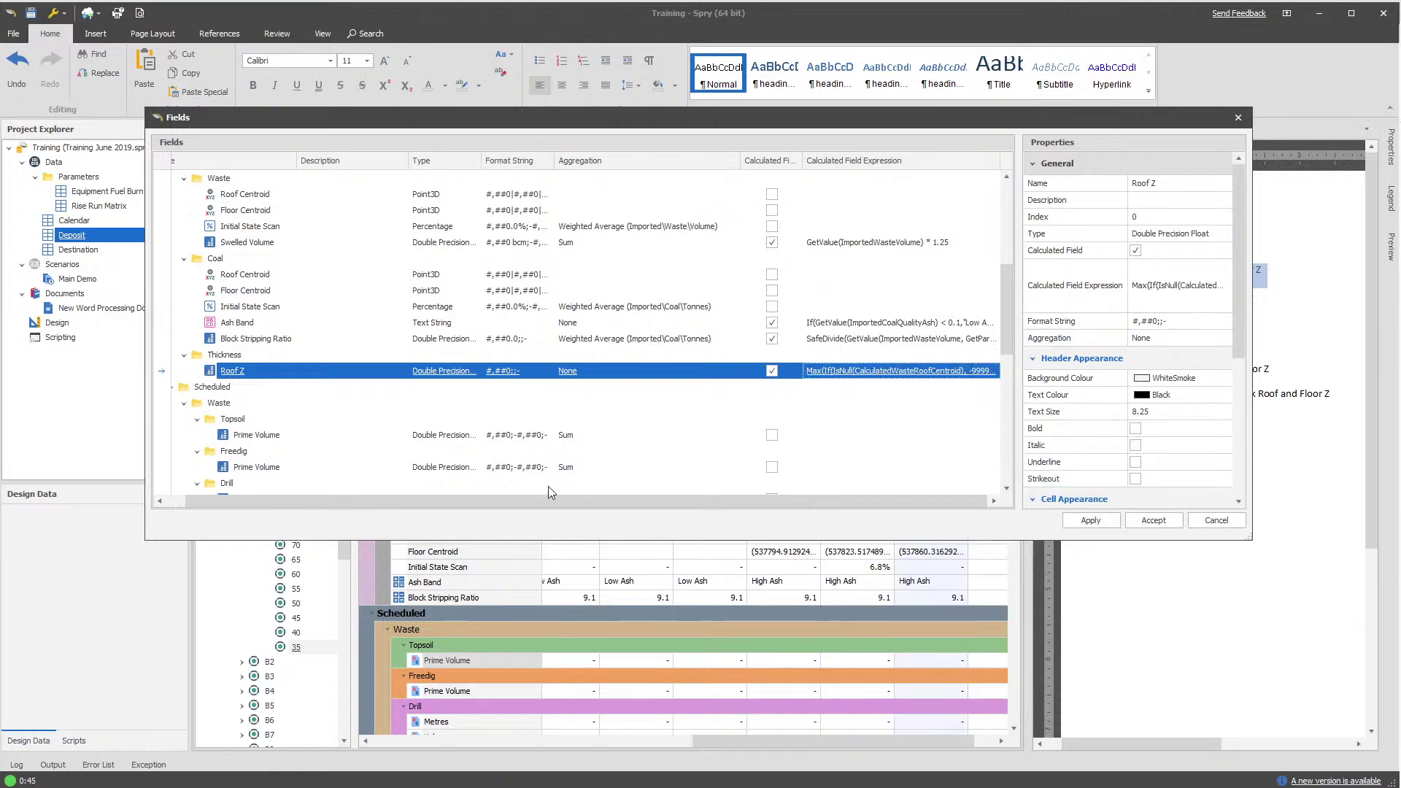
Duplicate the Roof Z field in the Thickness folder and rename the copy Floor Z
{"action": "right_click", "coordinate": [283, 372]}
{"action": "left_click", "coordinate": [292, 381]}
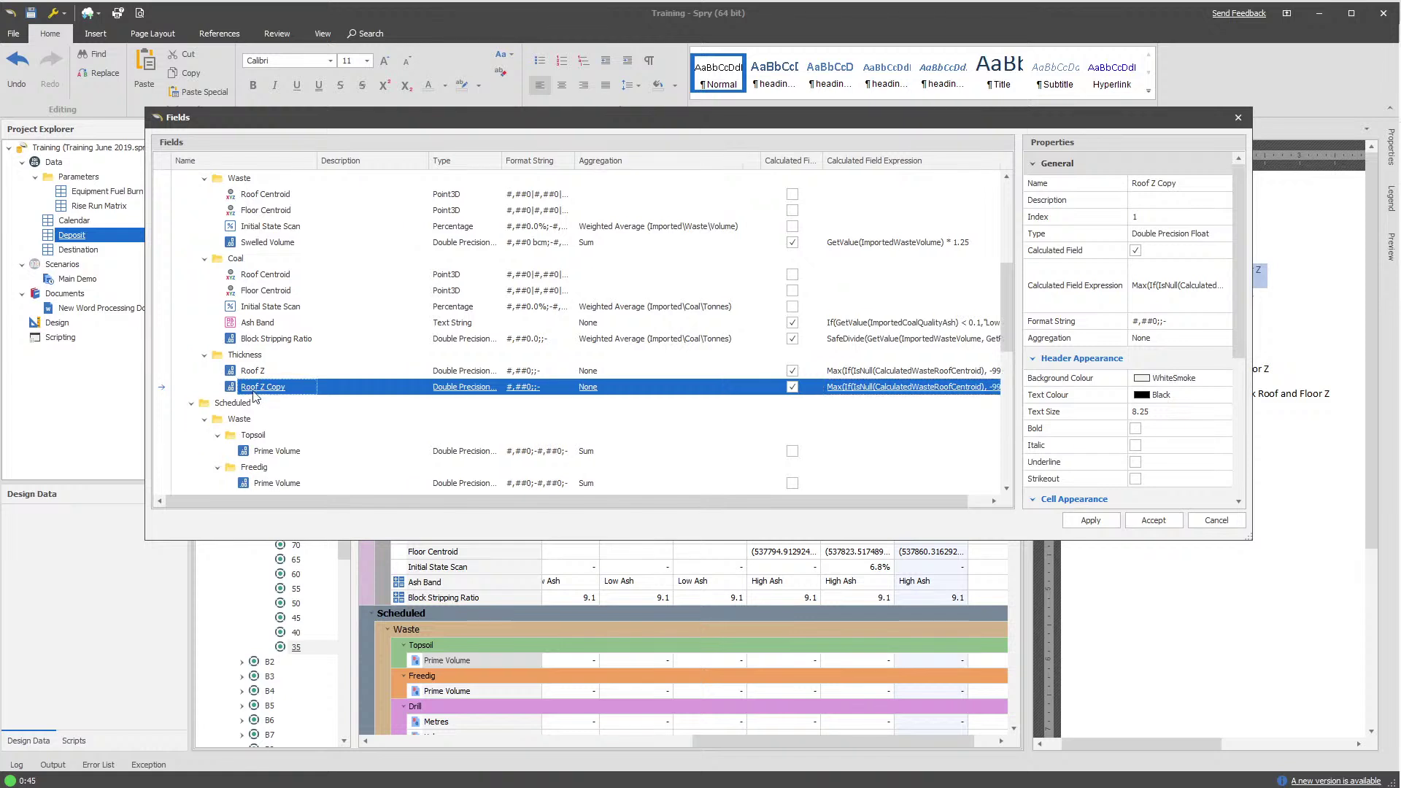
{"action": "left_click", "coordinate": [253, 392]}
{"action": "type", "text": "Floor Z"}
{"action": "key", "text": "Return"}
Edit the Floor Z expression to use Min, 99999 for null centroids, and CalculatedWasteFloorCentroid in the waste GetZCoordinate term
{"action": "left_click", "coordinate": [888, 389]}
{"action": "left_click", "coordinate": [889, 391]}
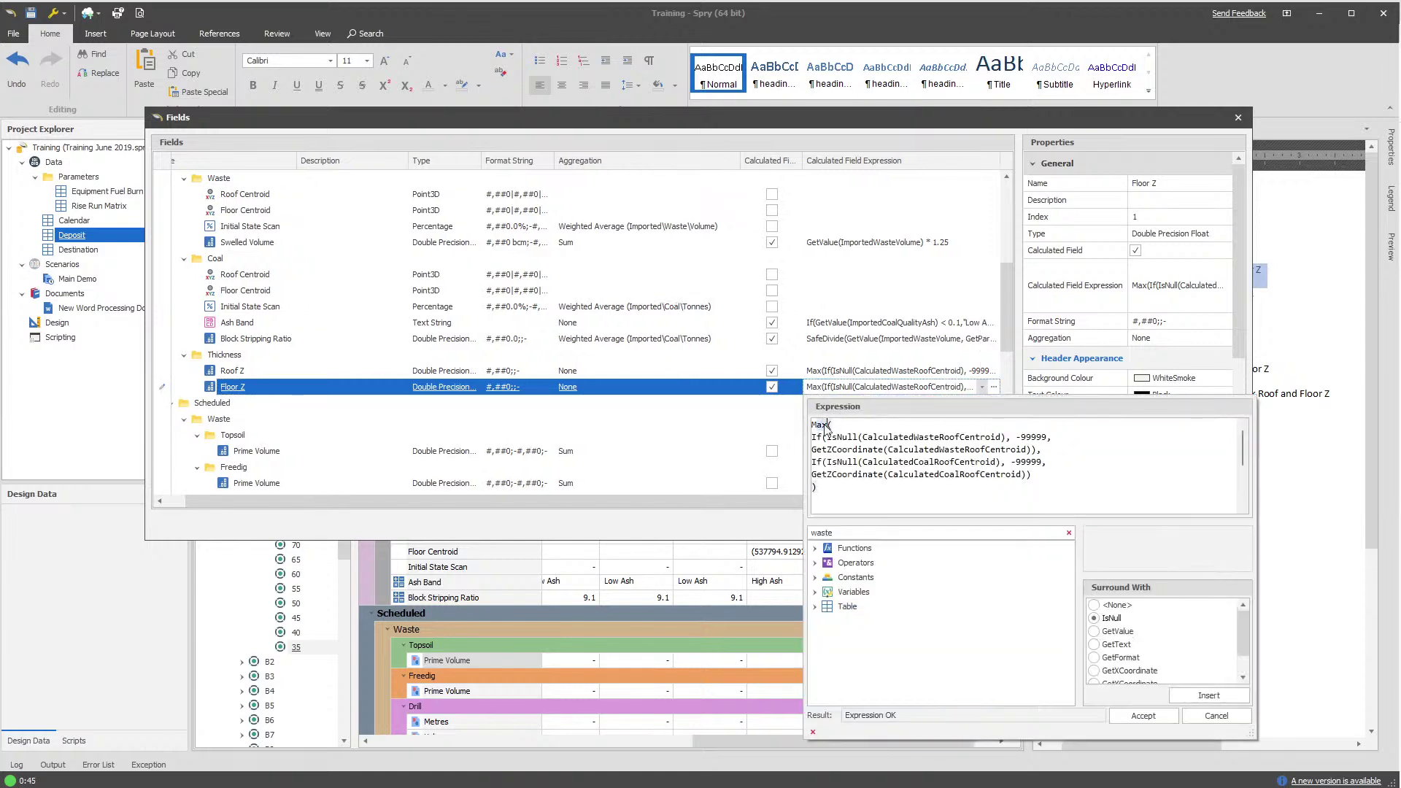
{"action": "type", "text": "in"}
{"action": "key", "text": "BackSpace"}
{"action": "key", "text": "BackSpace"}
{"action": "left_click_drag", "start_coordinate": [964, 446], "coordinate": [986, 450]}
{"action": "type", "text": "Floor"}
Replace all remaining occurrences of Roof with Floor in the Floor Z expression and accept it
{"action": "key", "text": "ctrl+h"}
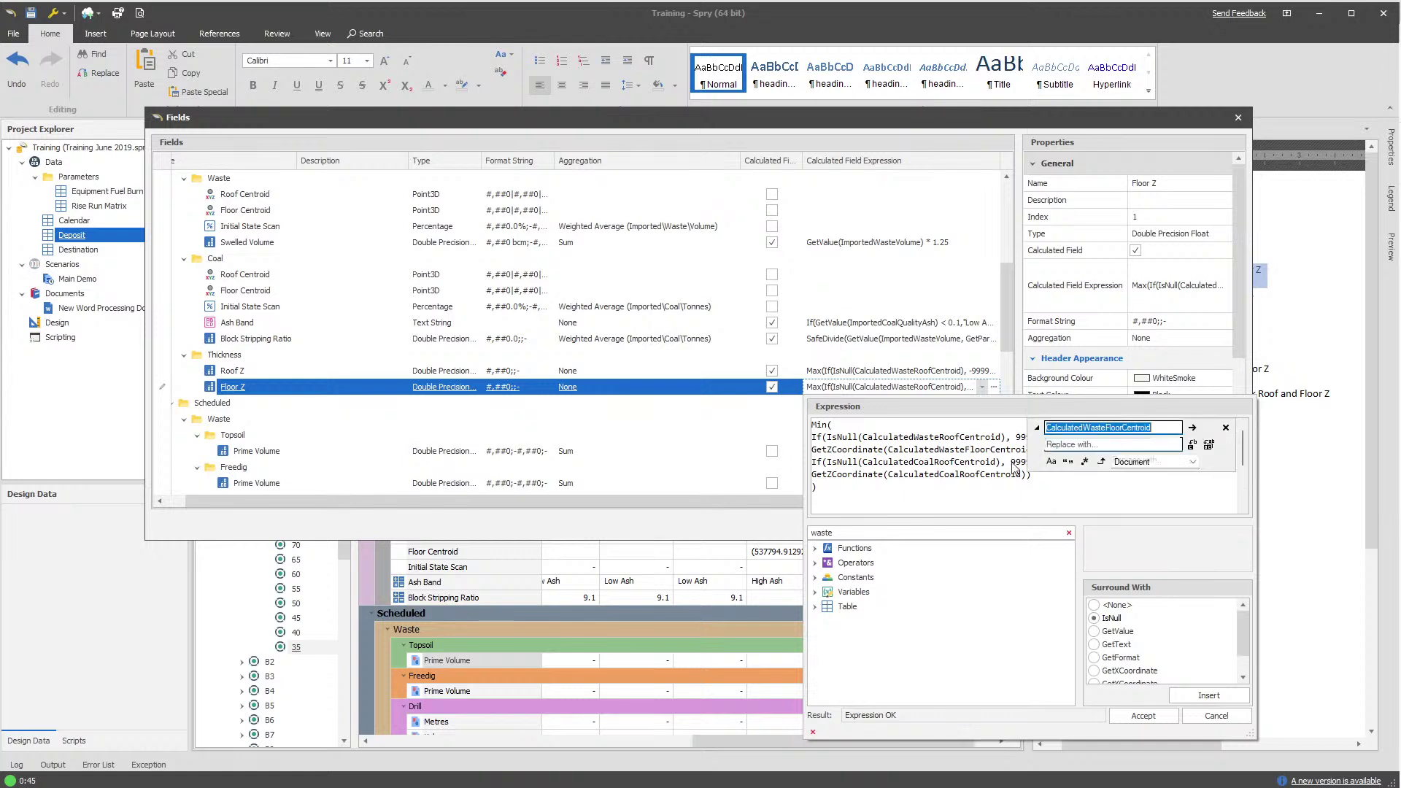
{"action": "type", "text": "Roof"}
{"action": "key", "text": "Tab"}
{"action": "type", "text": "F"}
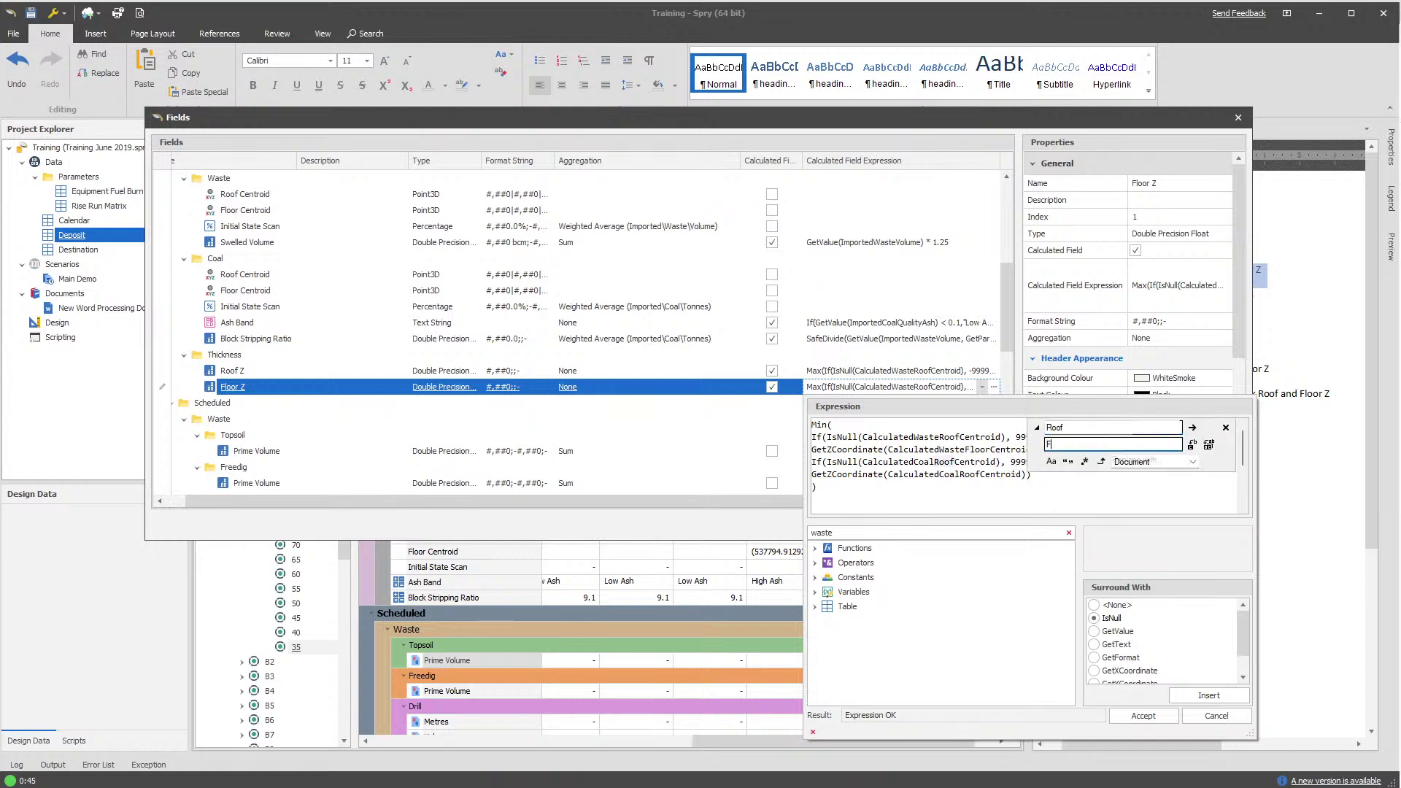
{"action": "type", "text": "loor"}
{"action": "key", "text": "alt+a"}
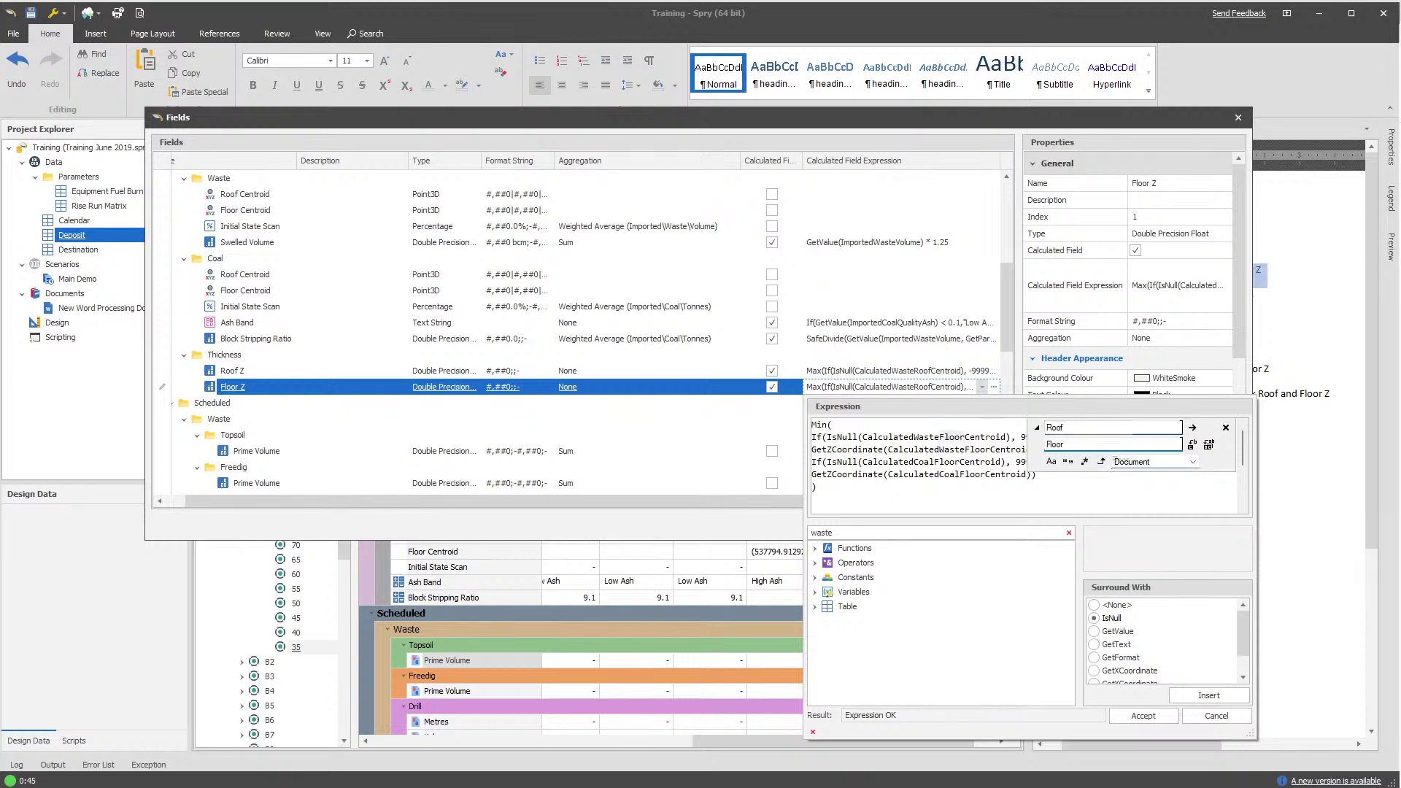
{"action": "left_click", "coordinate": [1079, 487]}
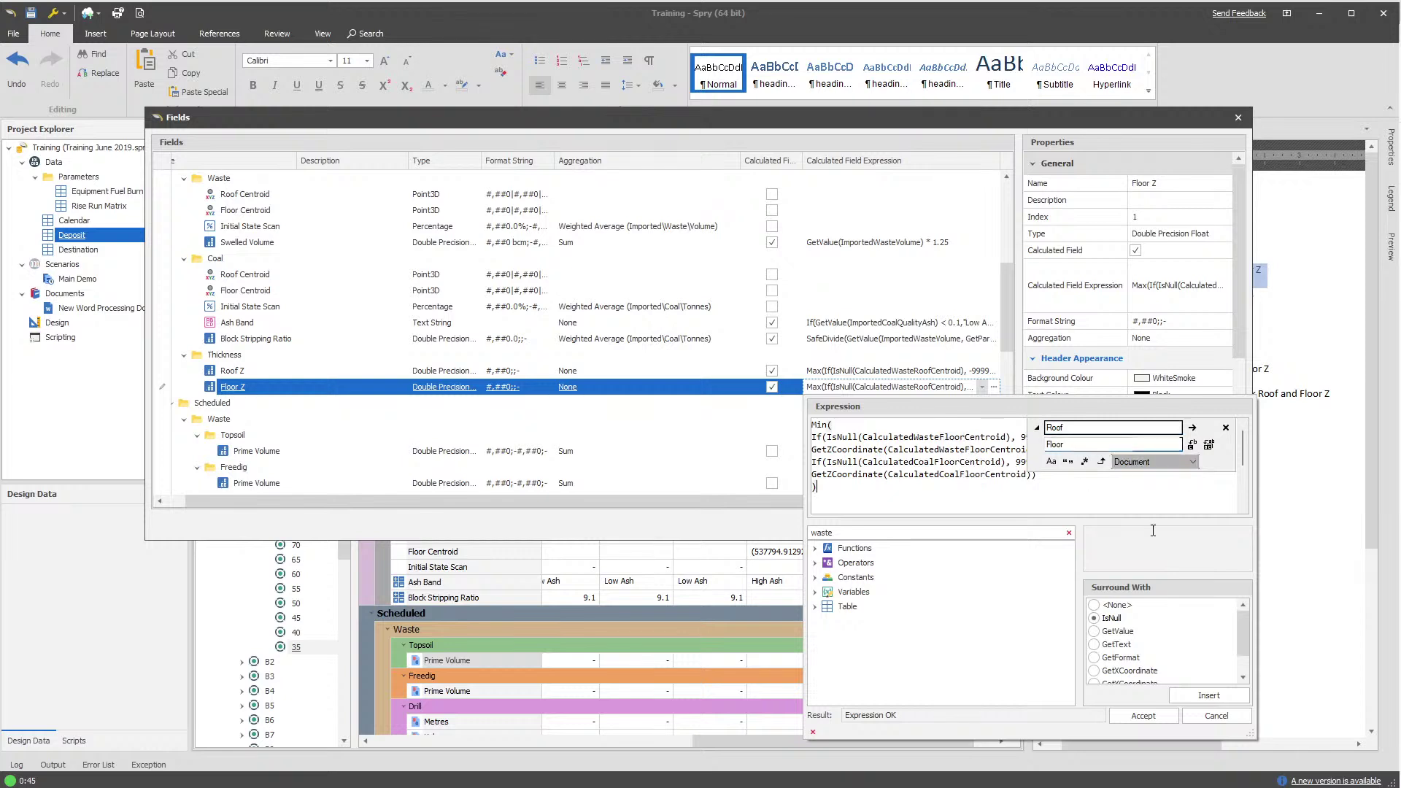
{"action": "left_click", "coordinate": [1162, 717]}
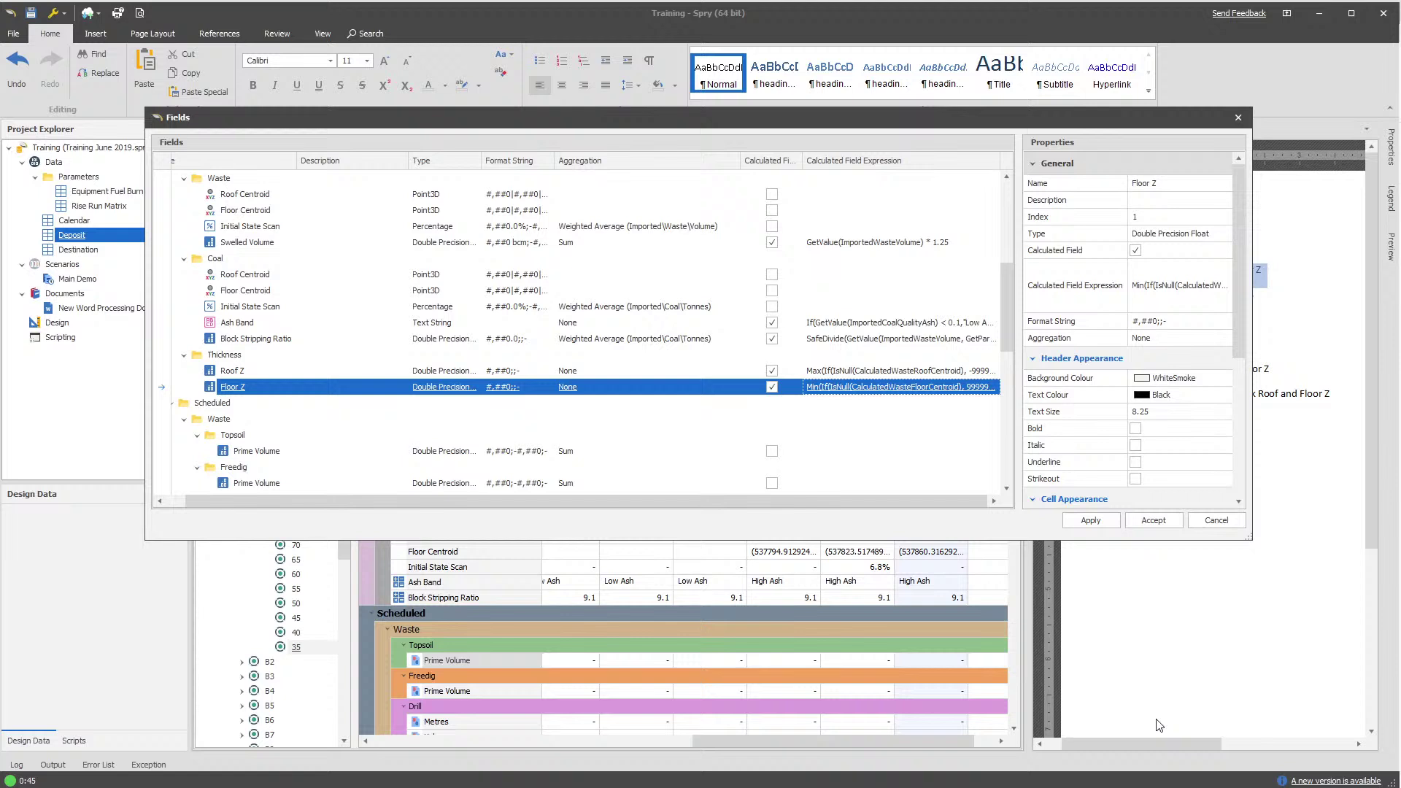
Set the default aggregation of the Roof Z field to Maximum
{"action": "left_click", "coordinate": [619, 372]}
{"action": "left_click", "coordinate": [637, 374]}
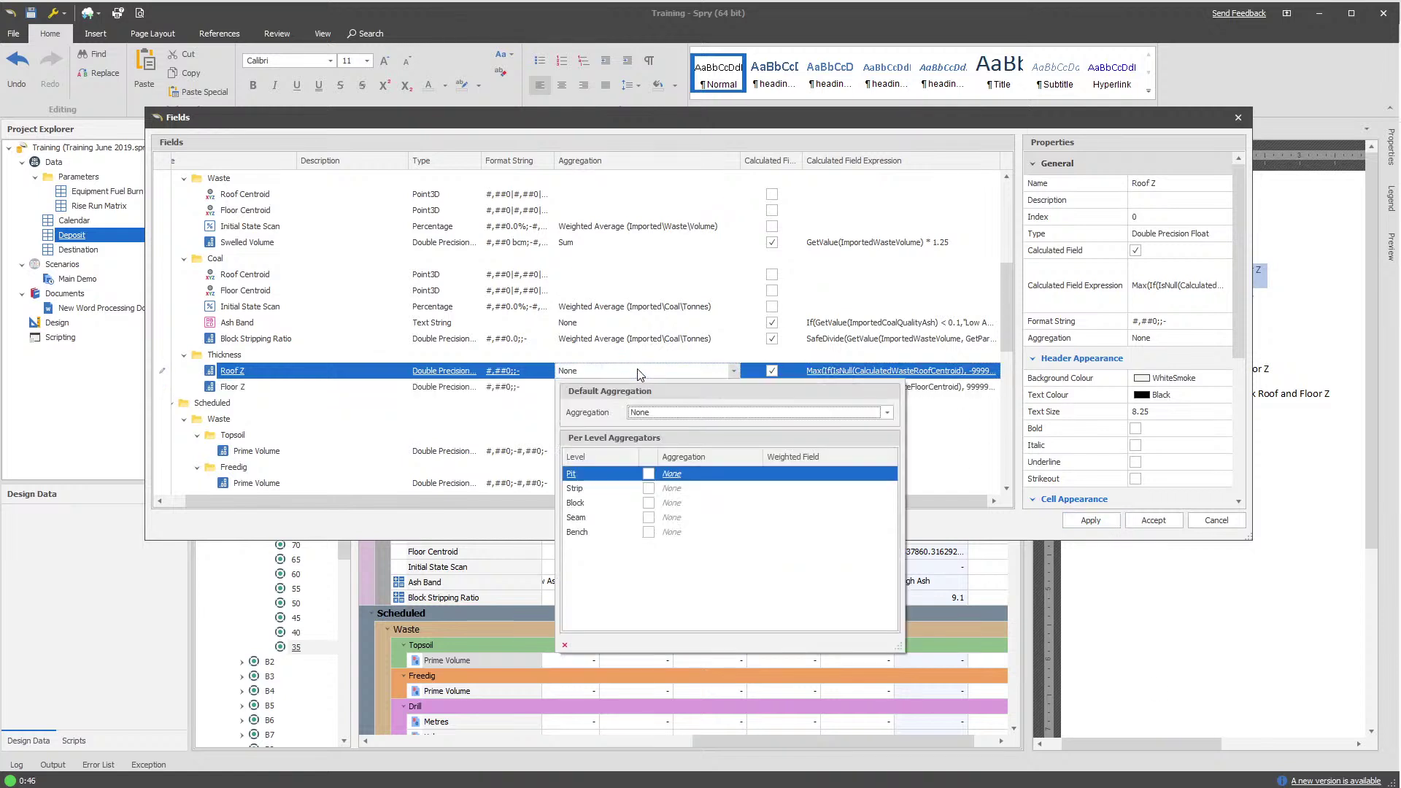
{"action": "left_click", "coordinate": [682, 413]}
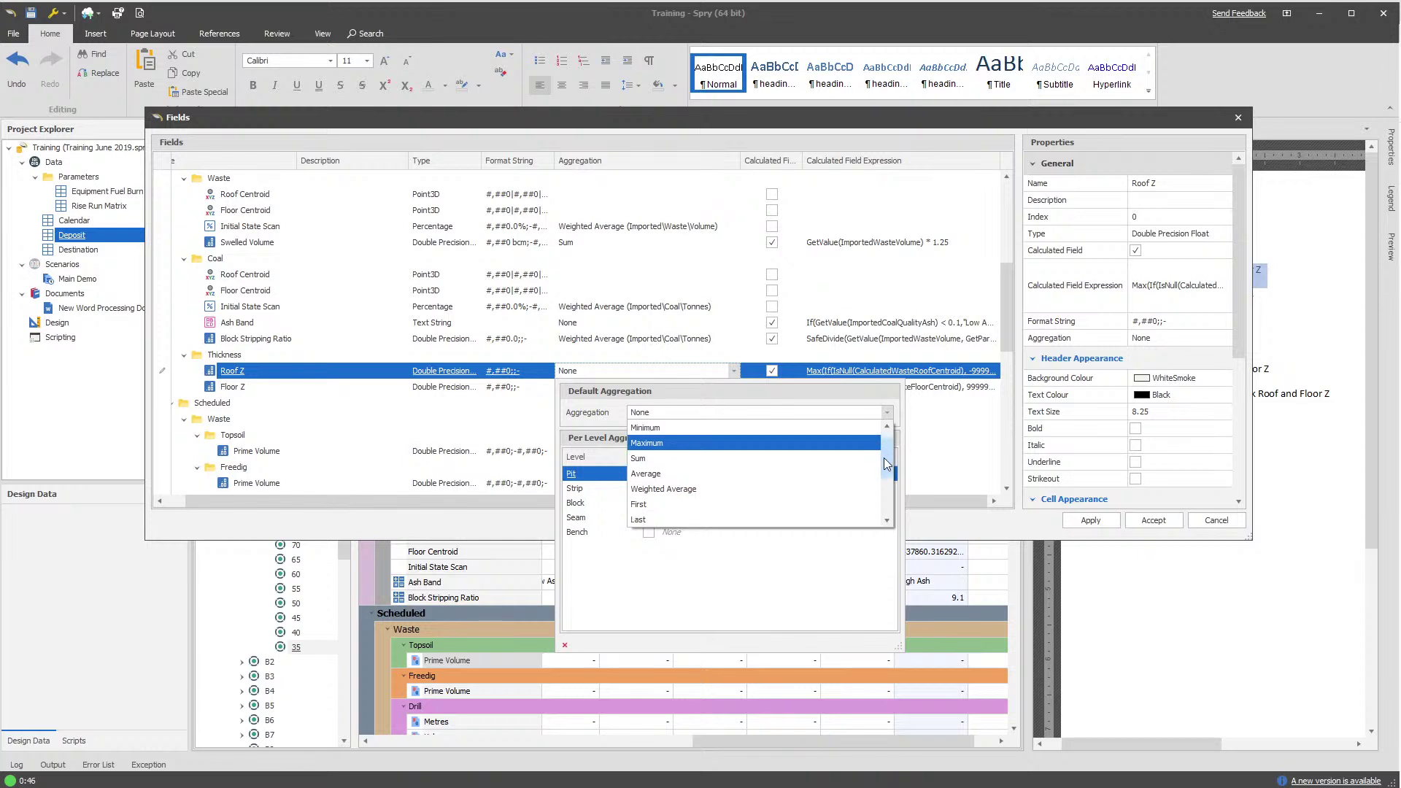
{"action": "left_click_drag", "start_coordinate": [882, 457], "coordinate": [880, 485]}
{"action": "scroll", "coordinate": [729, 457], "scroll_direction": "up", "scroll_amount": 3}
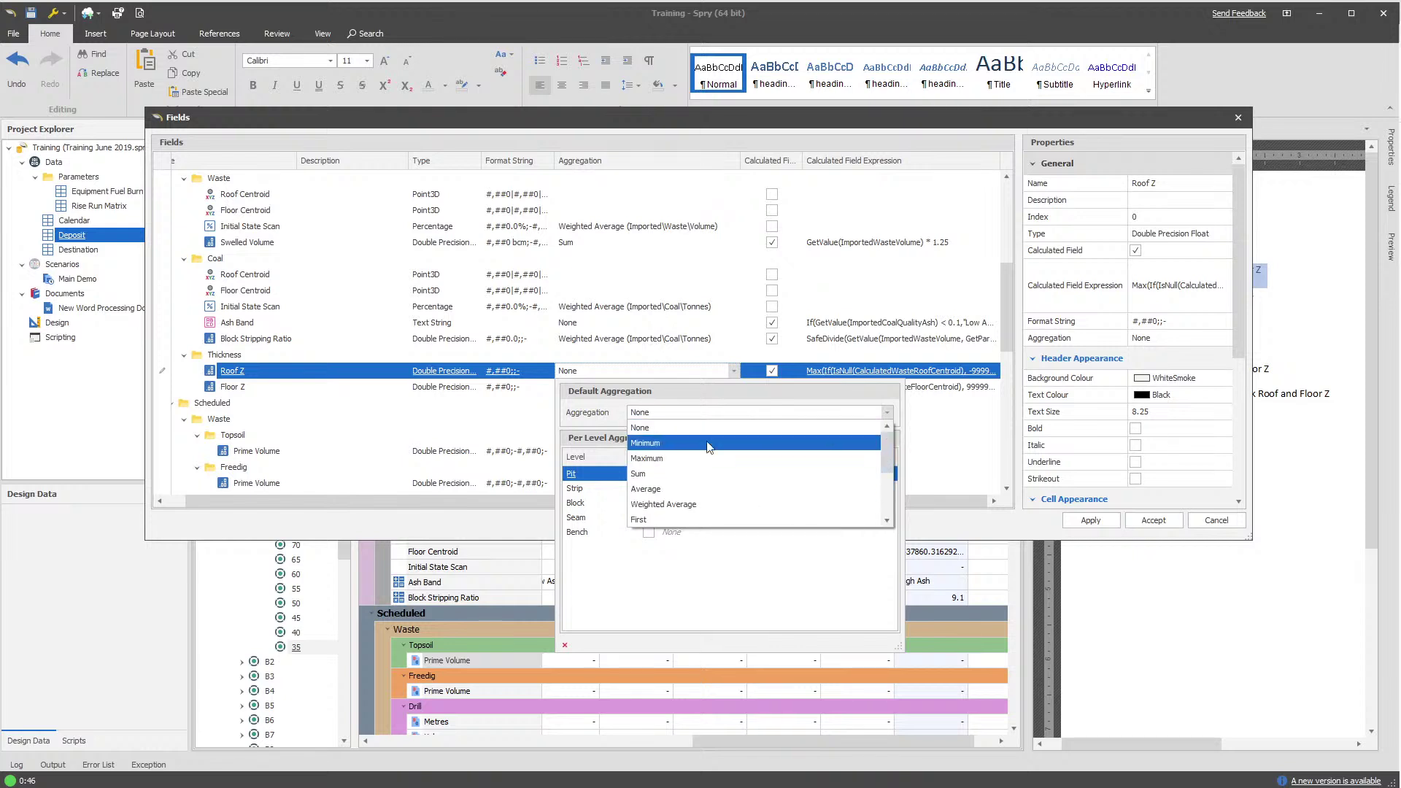
{"action": "left_click", "coordinate": [652, 464]}
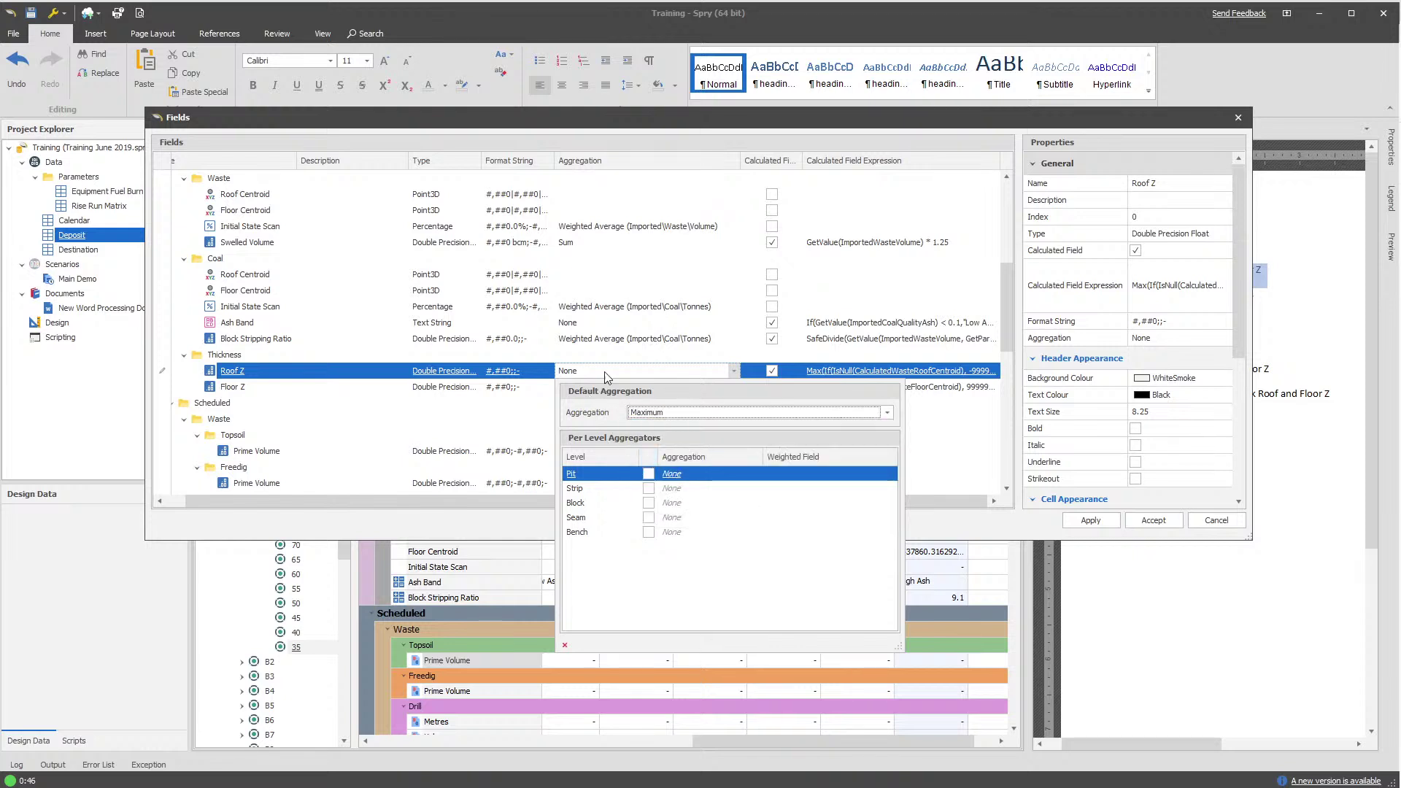
Set the default aggregation of the Floor Z field to Minimum and apply the field changes
{"action": "left_click", "coordinate": [609, 372]}
{"action": "left_click", "coordinate": [598, 388]}
{"action": "left_click", "coordinate": [632, 394]}
{"action": "left_click", "coordinate": [673, 430]}
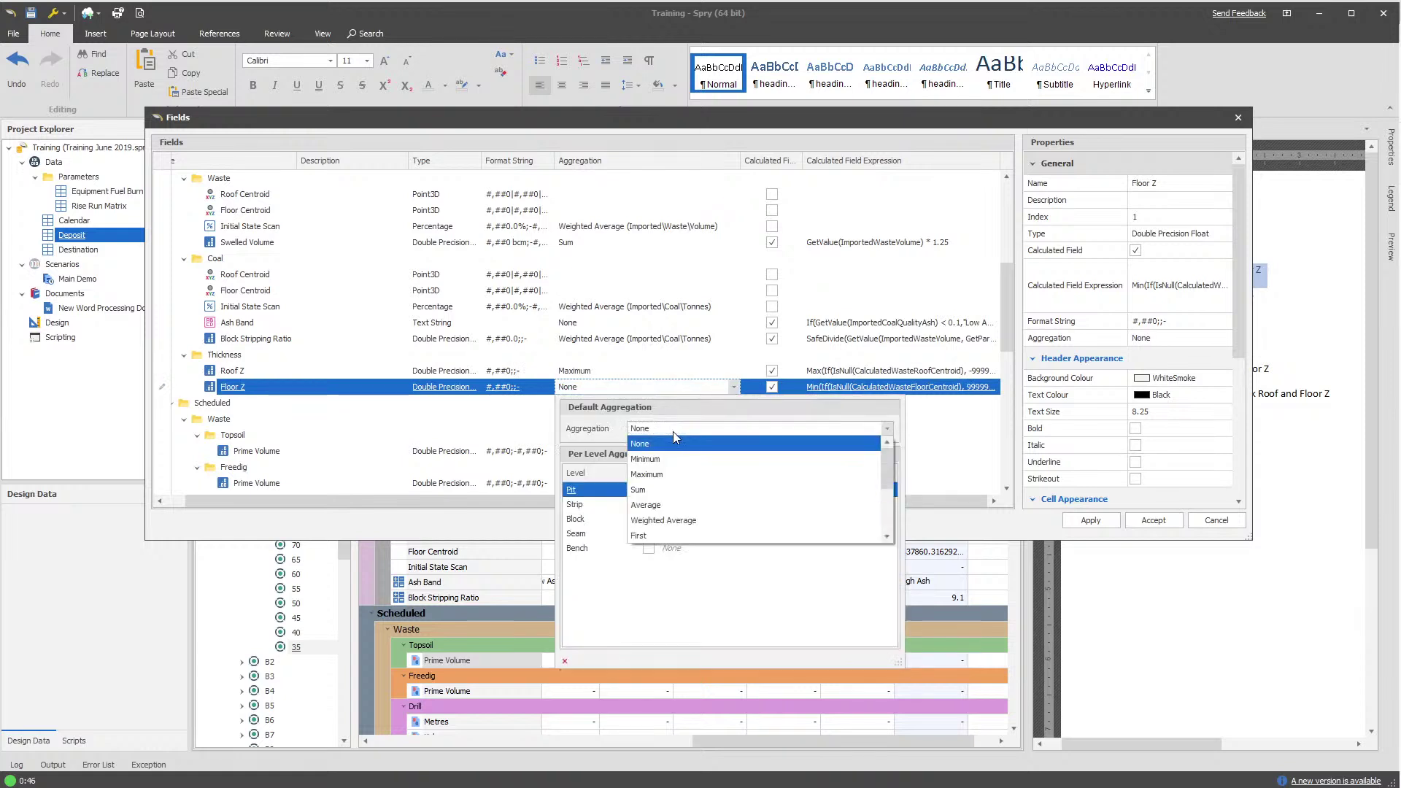
{"action": "left_click", "coordinate": [655, 464]}
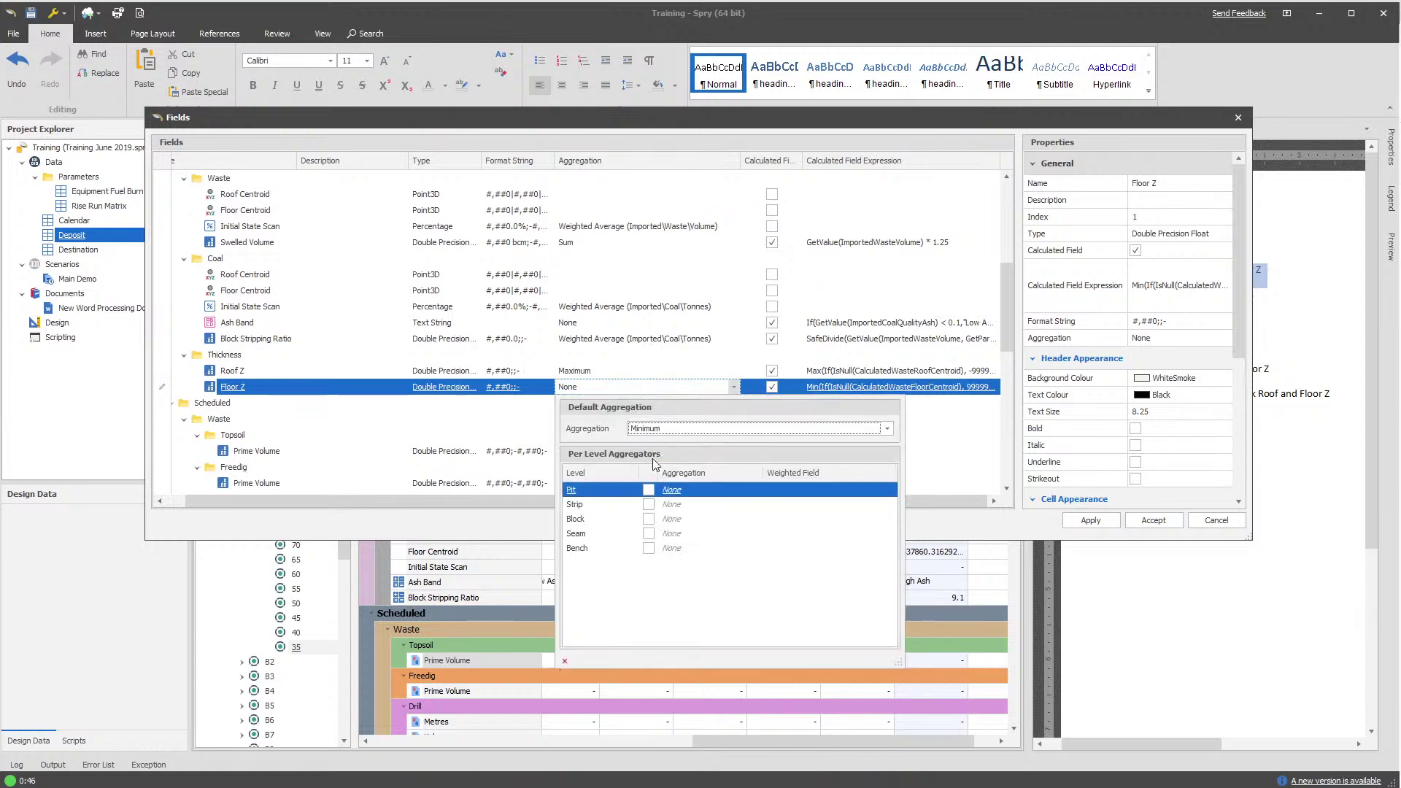
{"action": "left_click", "coordinate": [532, 510]}
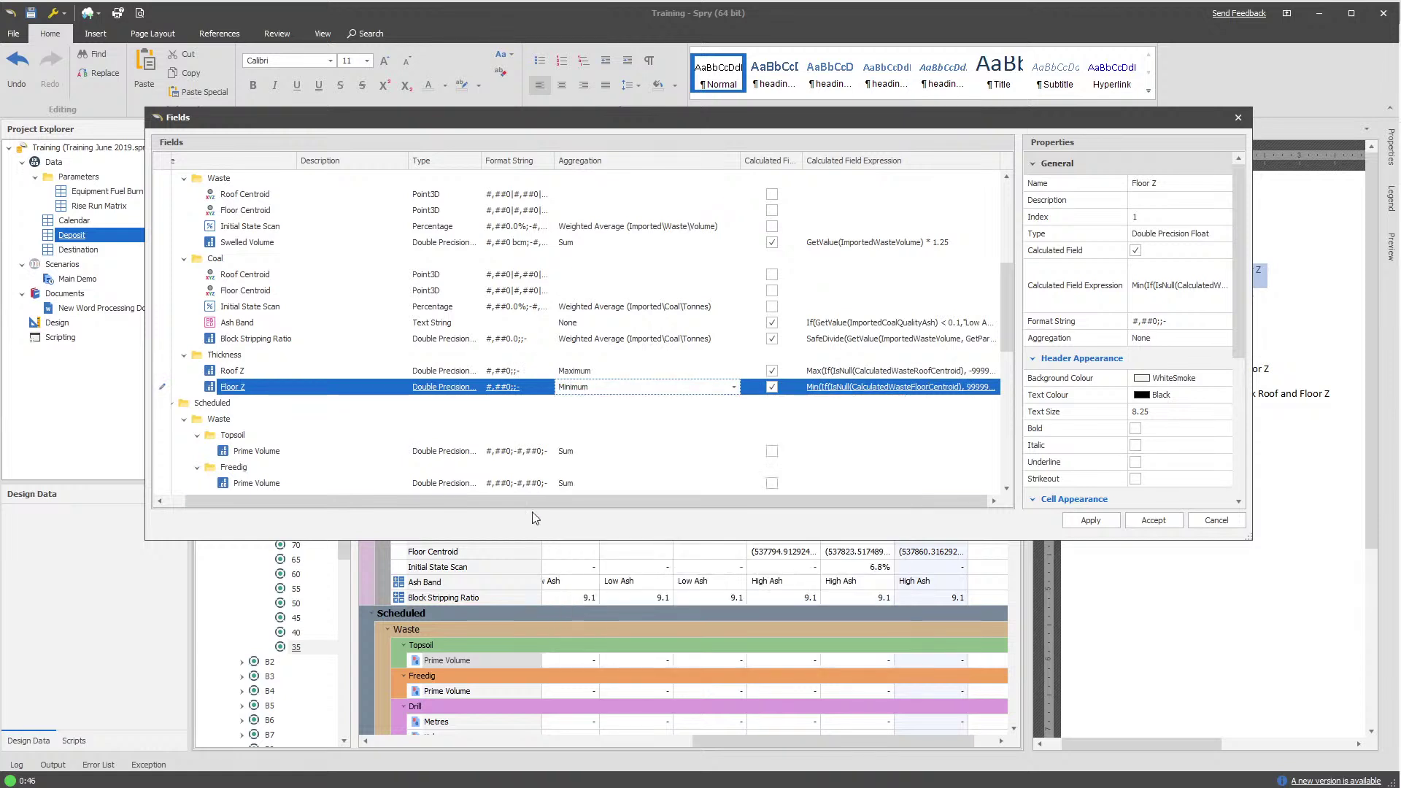
{"action": "left_click", "coordinate": [602, 502]}
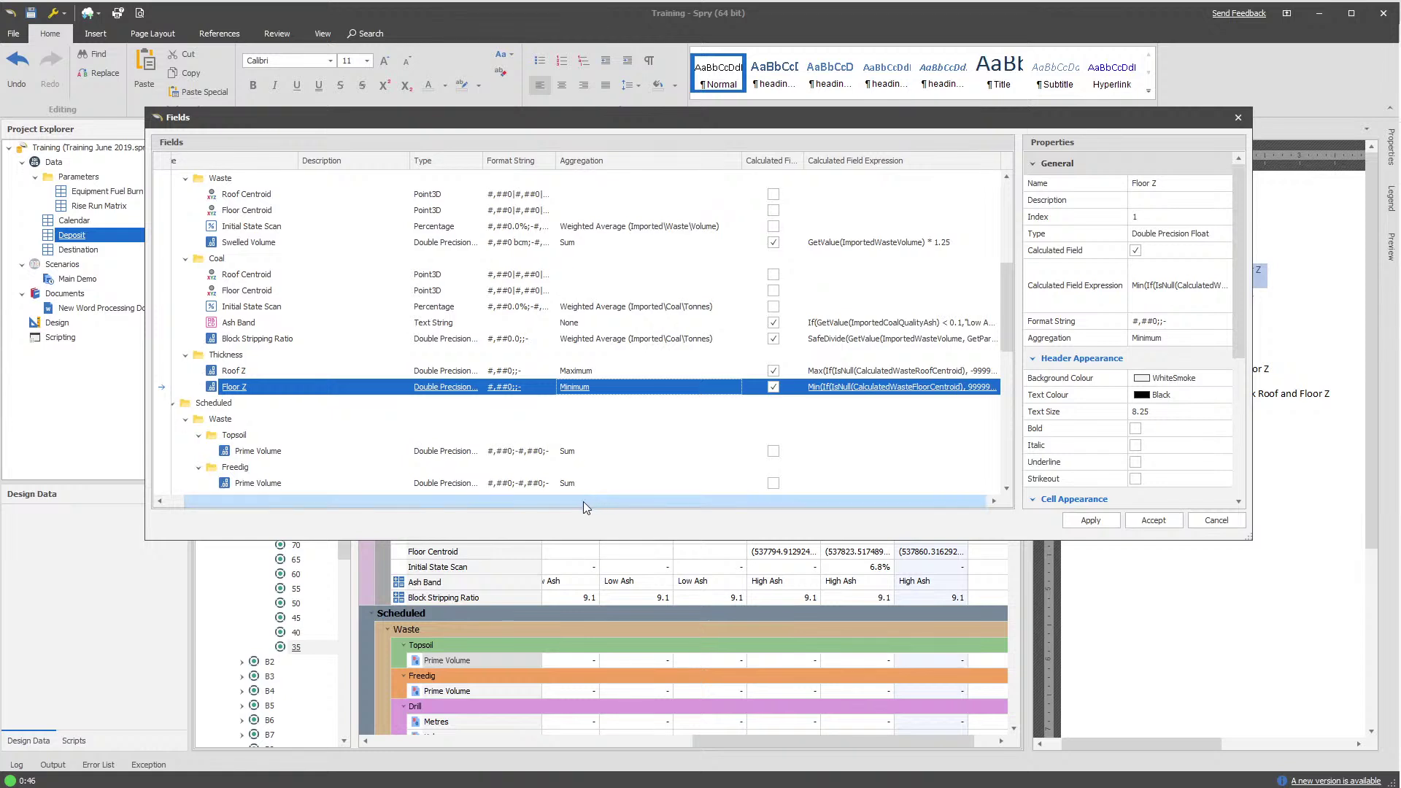
{"action": "left_click", "coordinate": [1090, 521]}
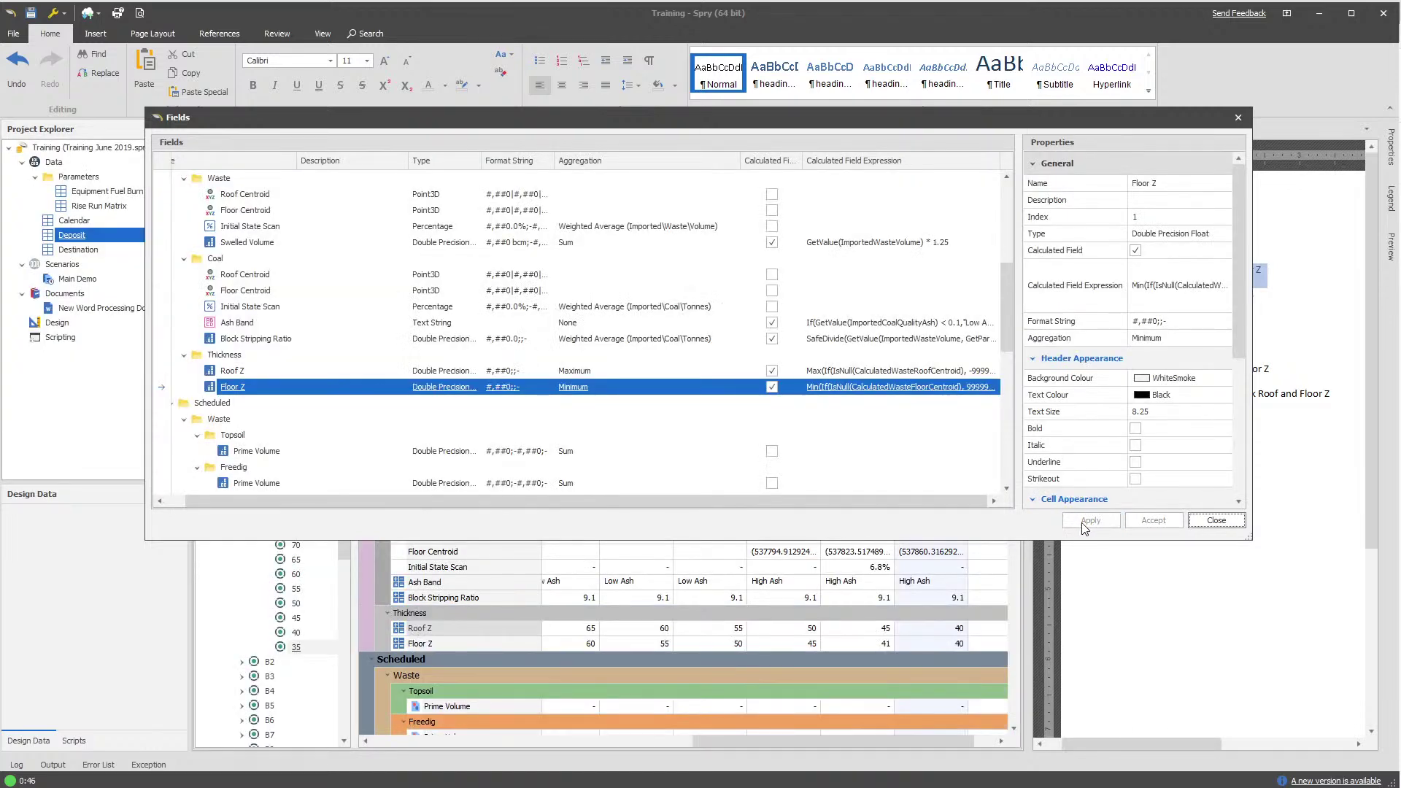
{"action": "left_click", "coordinate": [1216, 520]}
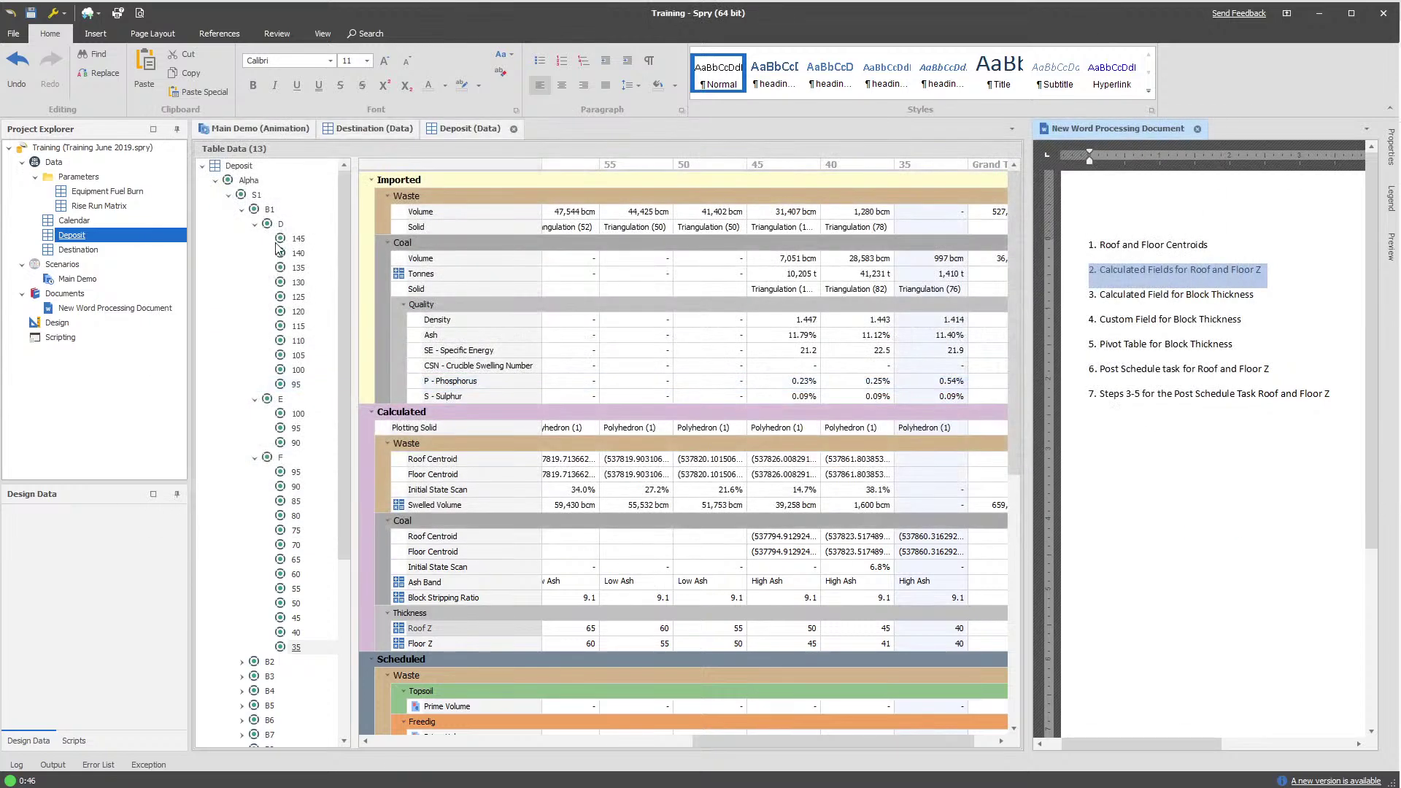
Show the Deposit data at block level and examine the aggregated Roof Z and Floor Z values for block B5
{"action": "left_click", "coordinate": [271, 210]}
{"action": "left_click_drag", "start_coordinate": [704, 741], "coordinate": [528, 739]}
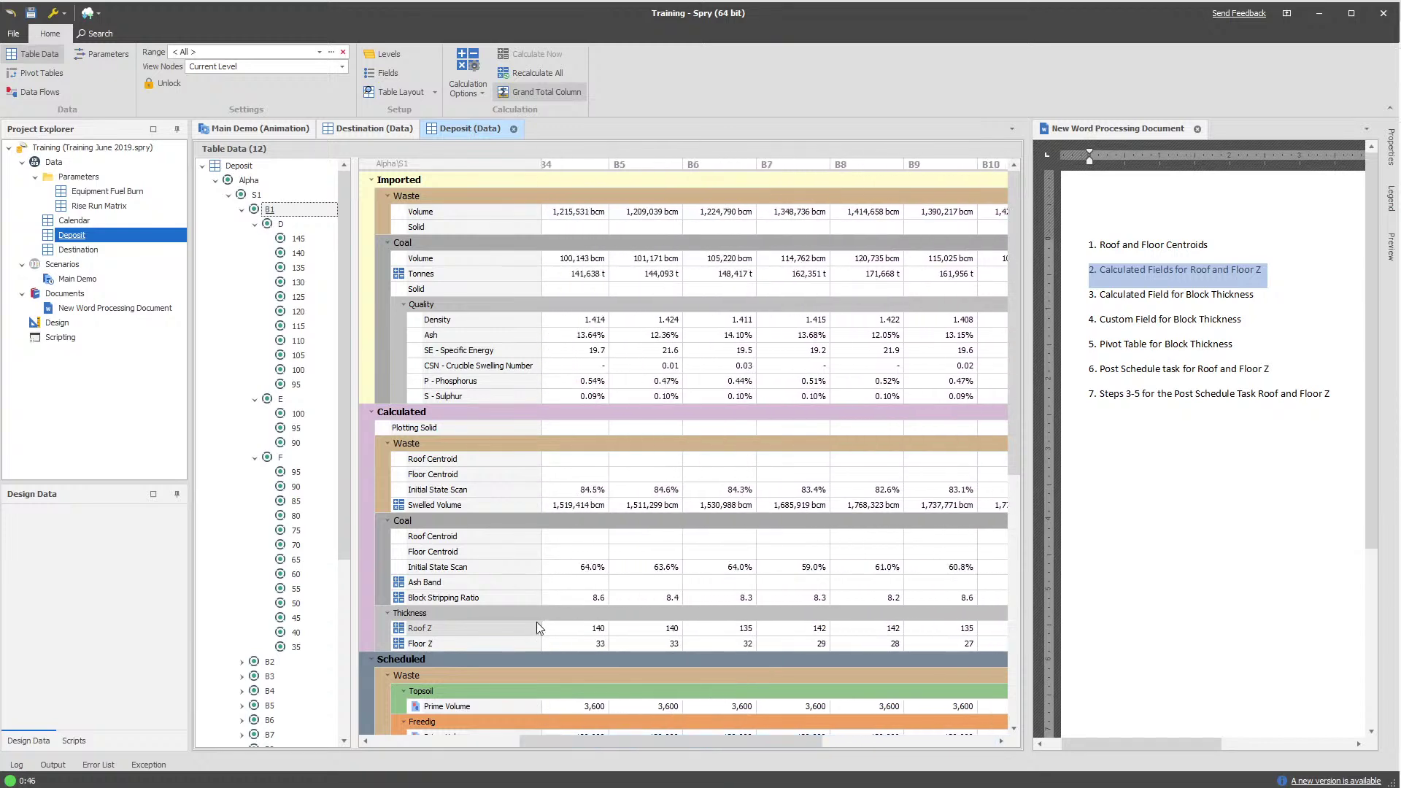
{"action": "left_click", "coordinate": [643, 628]}
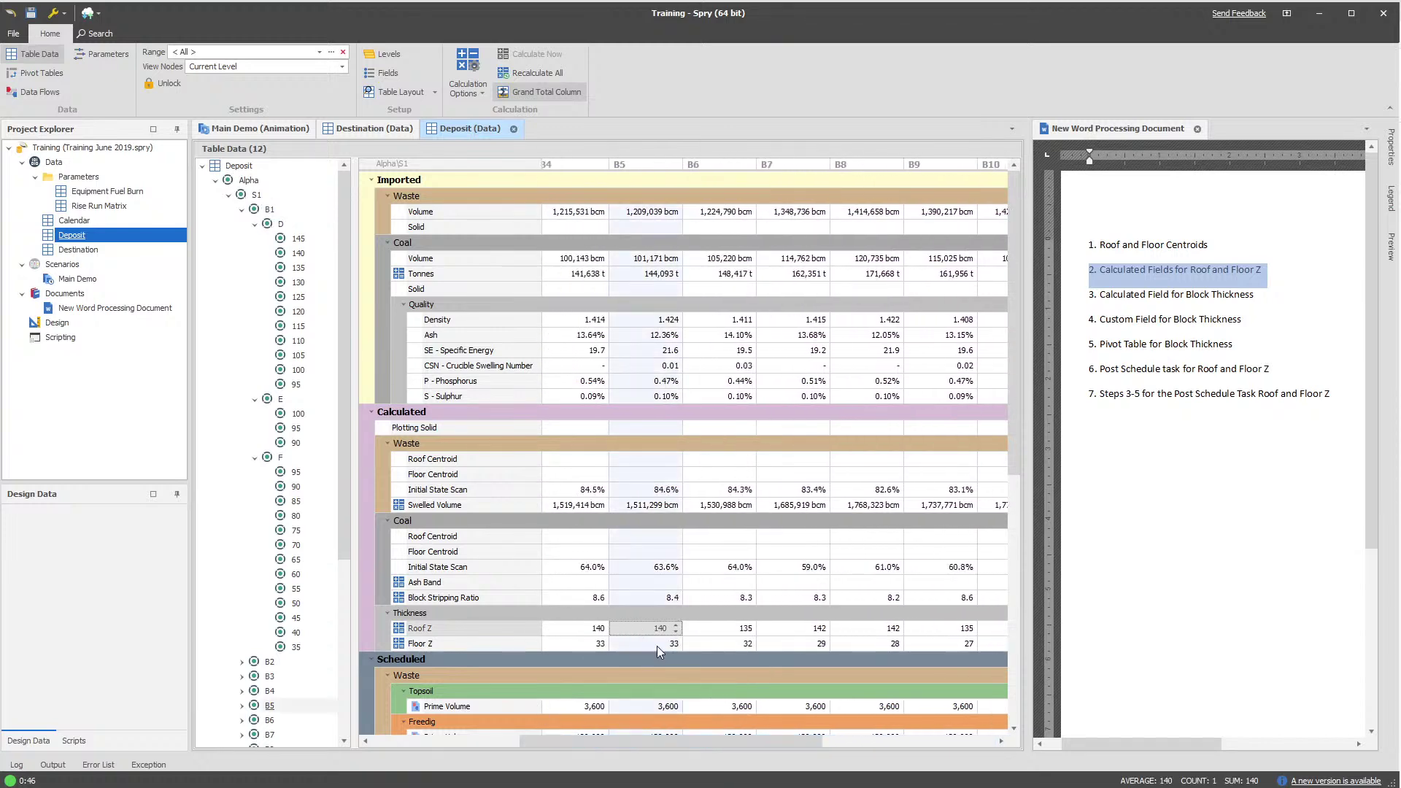
{"action": "left_click", "coordinate": [656, 645]}
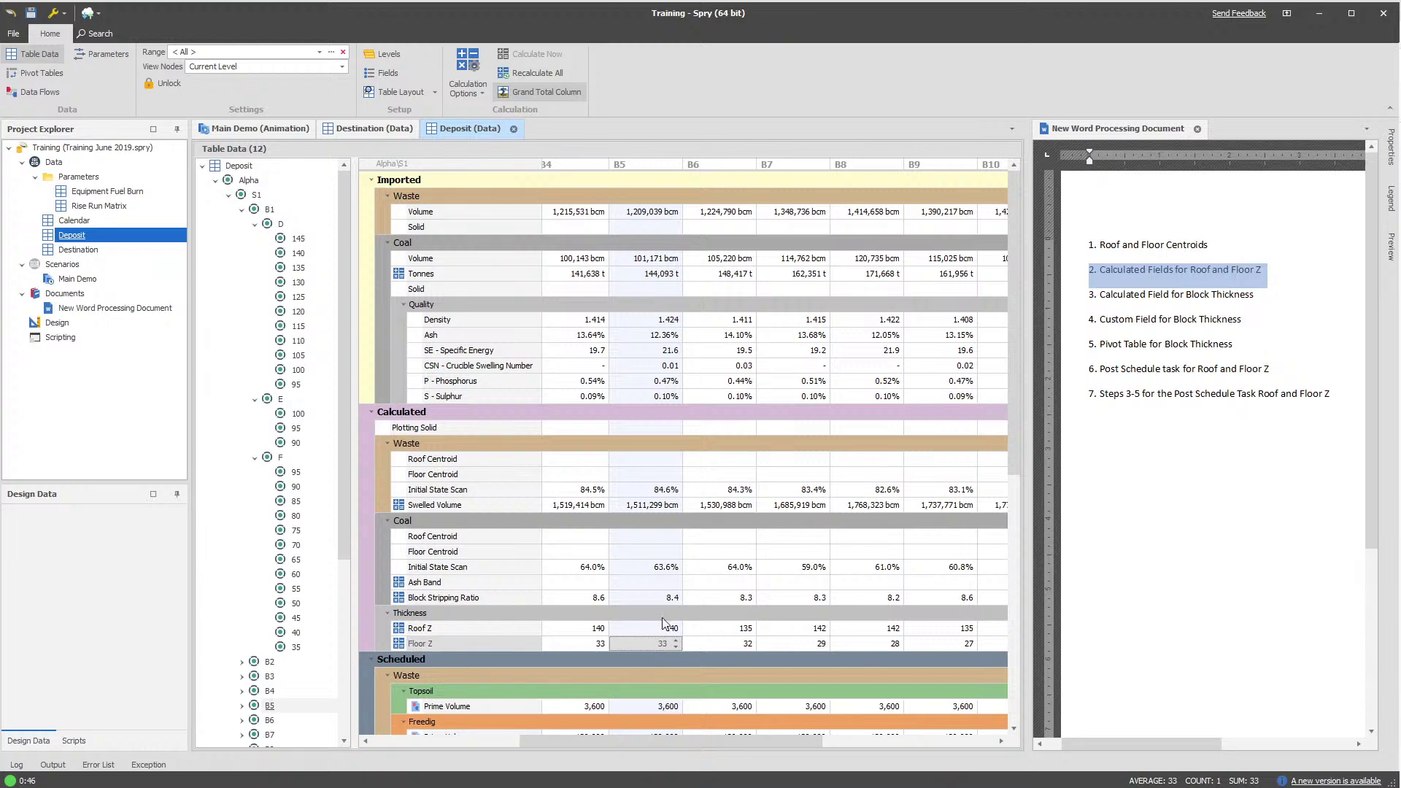
{"action": "mouse_move", "coordinate": [648, 628]}
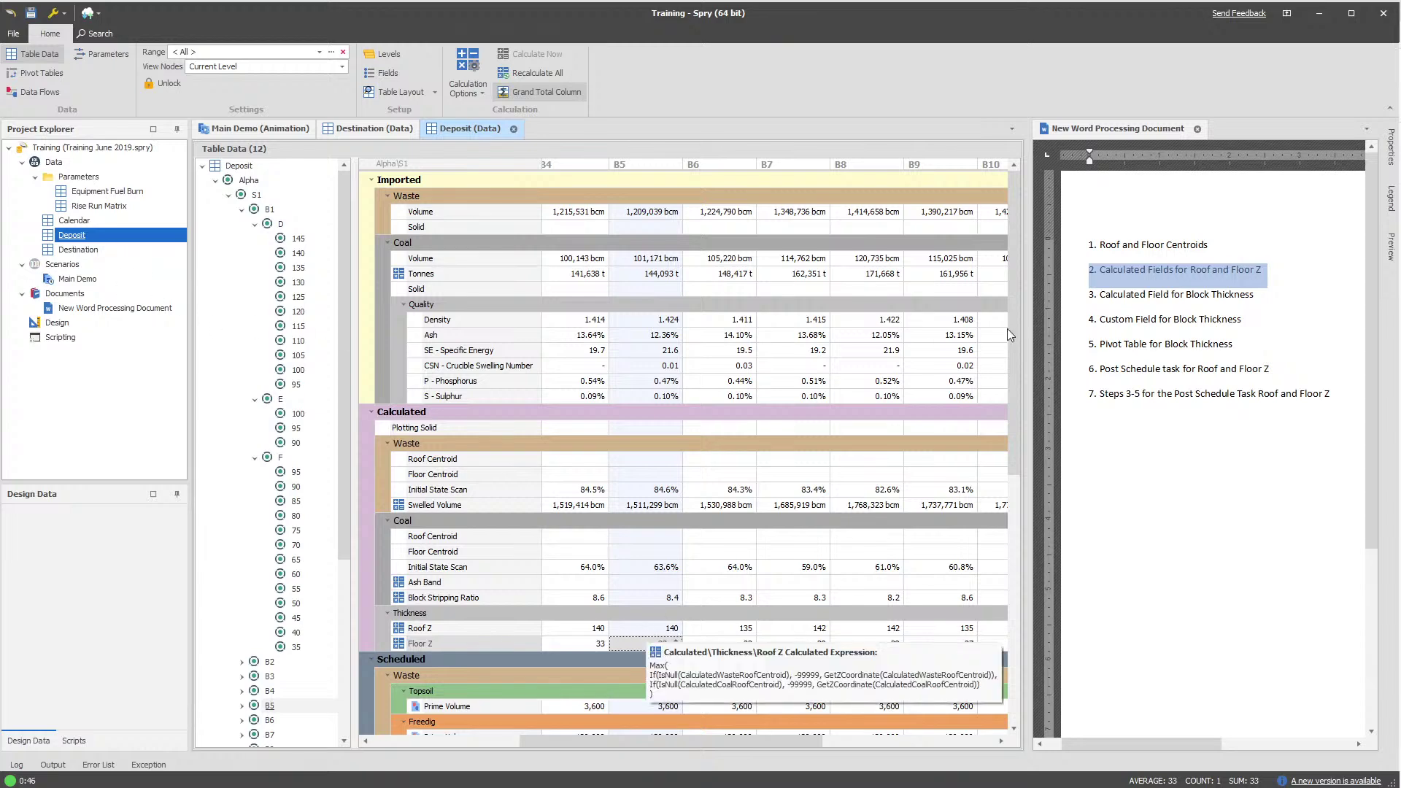
Highlight item 3 in the notes document and add a calculated double-precision field named Thickness to the Deposit table's Thickness folder
{"action": "left_click_drag", "start_coordinate": [1258, 295], "coordinate": [1068, 303]}
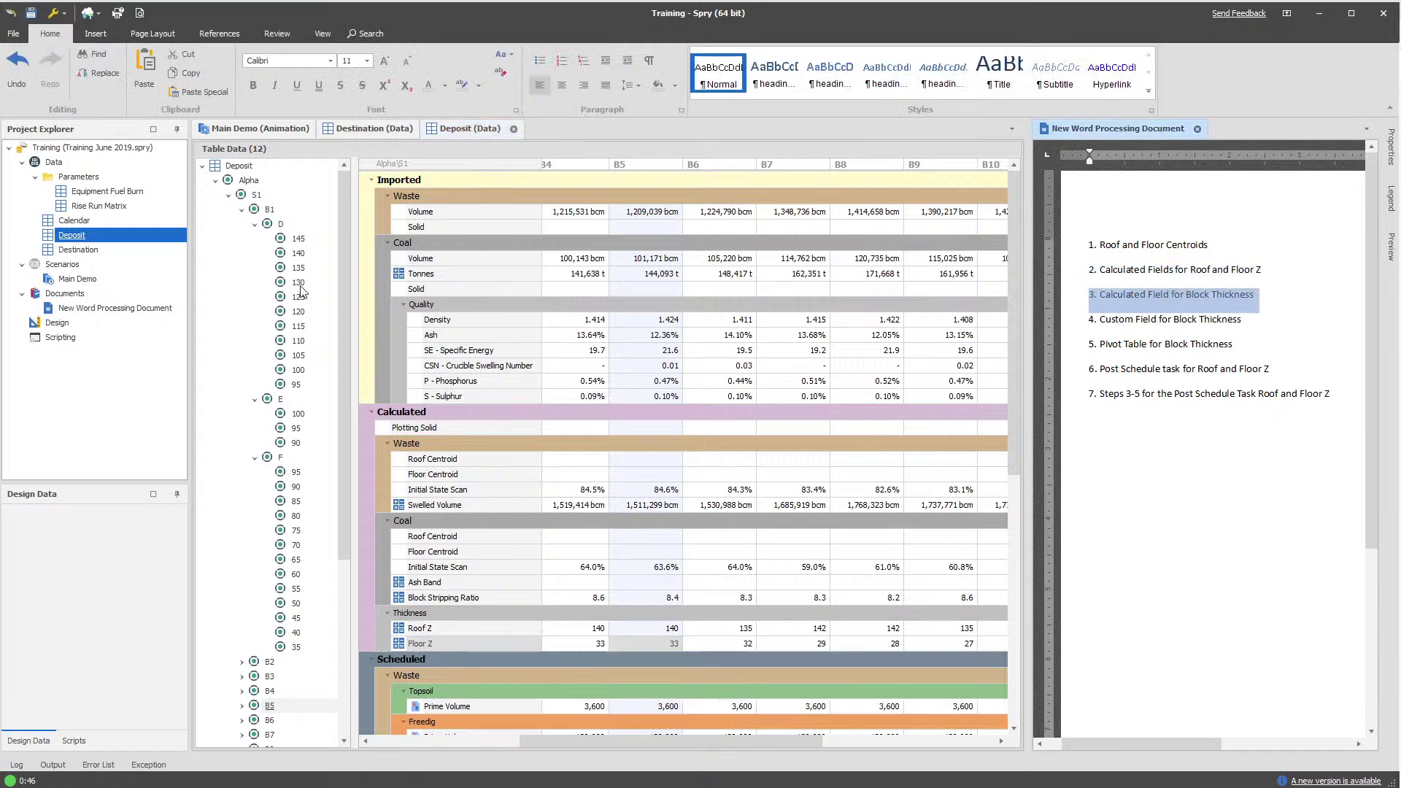
{"action": "right_click", "coordinate": [82, 234]}
{"action": "key", "text": "Escape"}
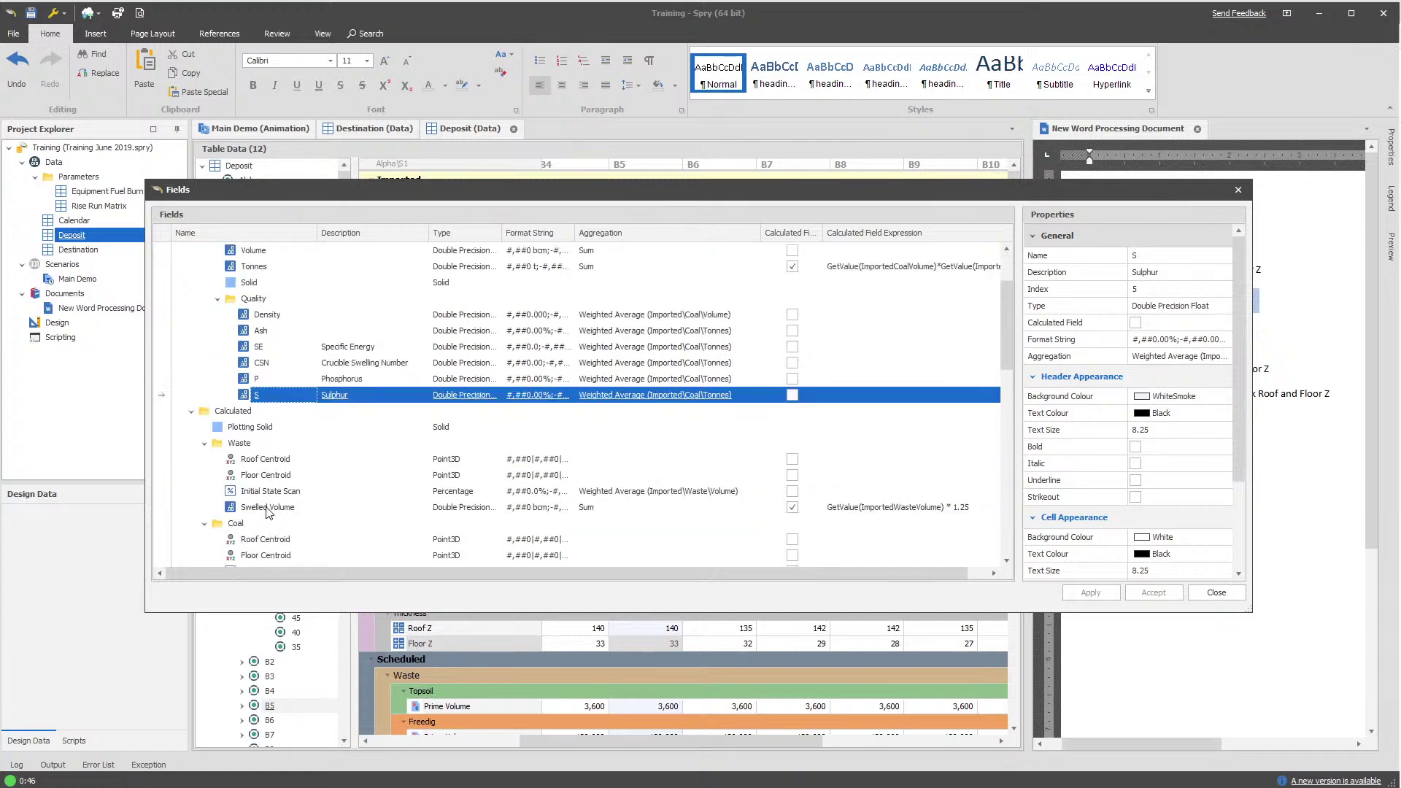
{"action": "scroll", "coordinate": [278, 494], "scroll_direction": "up", "scroll_amount": 2}
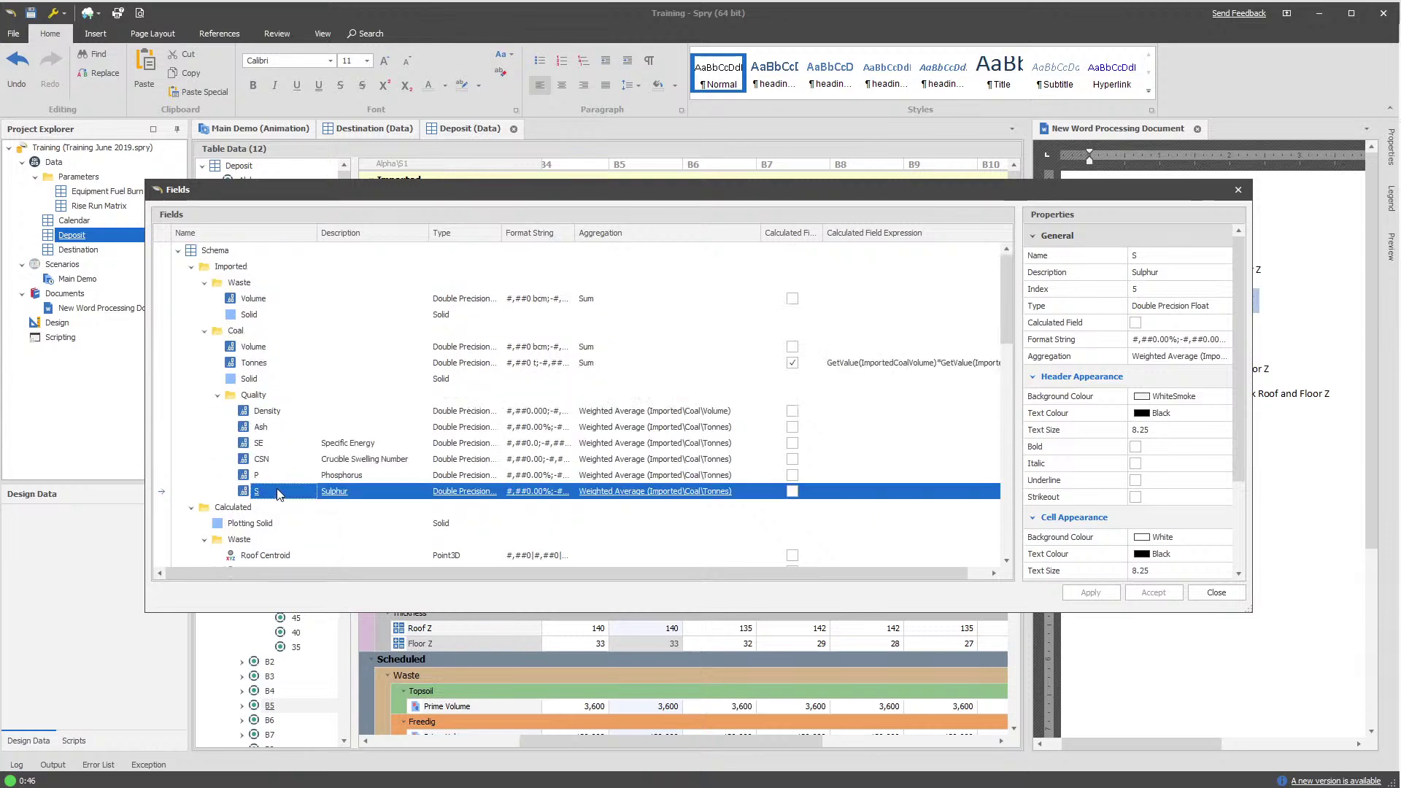
{"action": "scroll", "coordinate": [278, 495], "scroll_direction": "down", "scroll_amount": 7}
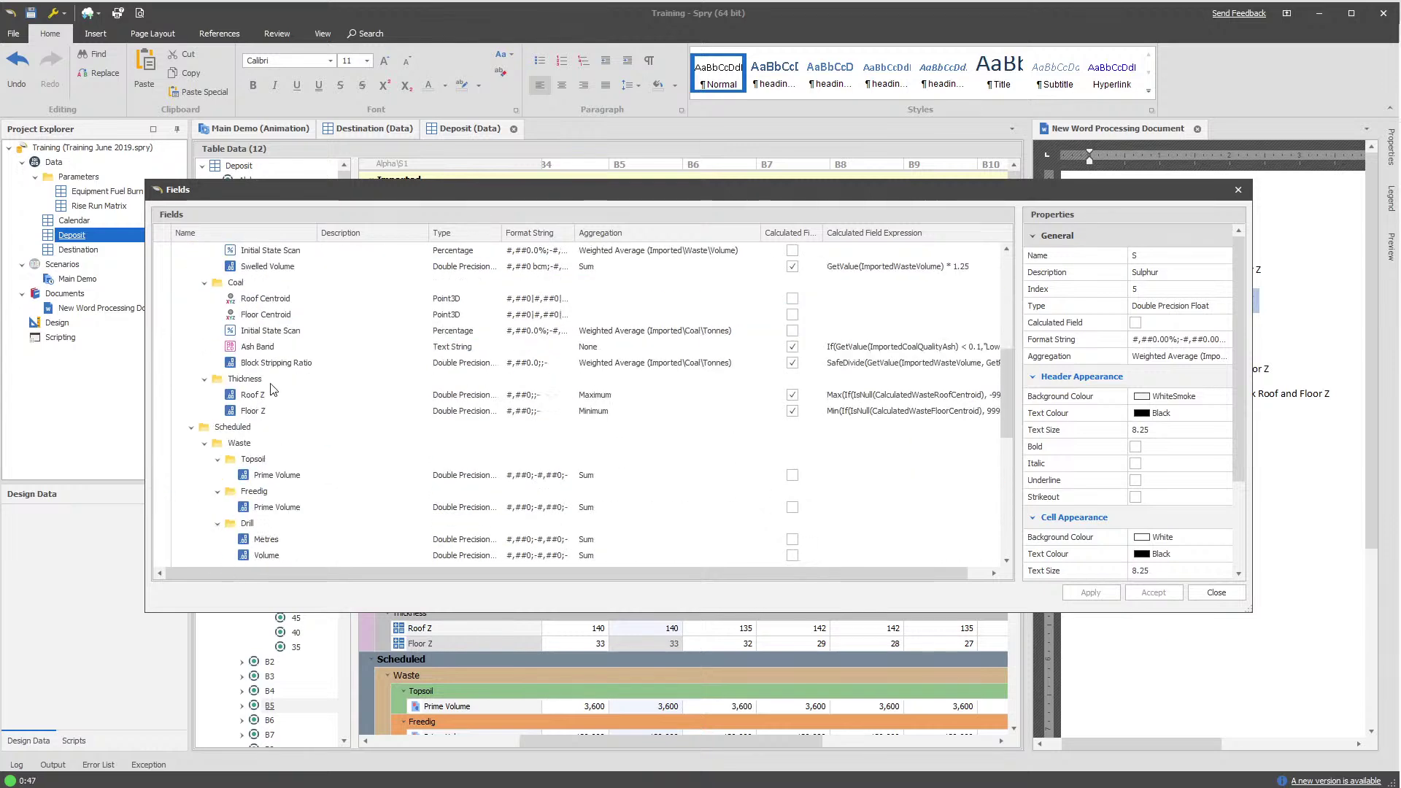
{"action": "right_click", "coordinate": [271, 389]}
{"action": "mouse_move", "coordinate": [314, 394]}
{"action": "left_click", "coordinate": [511, 394]}
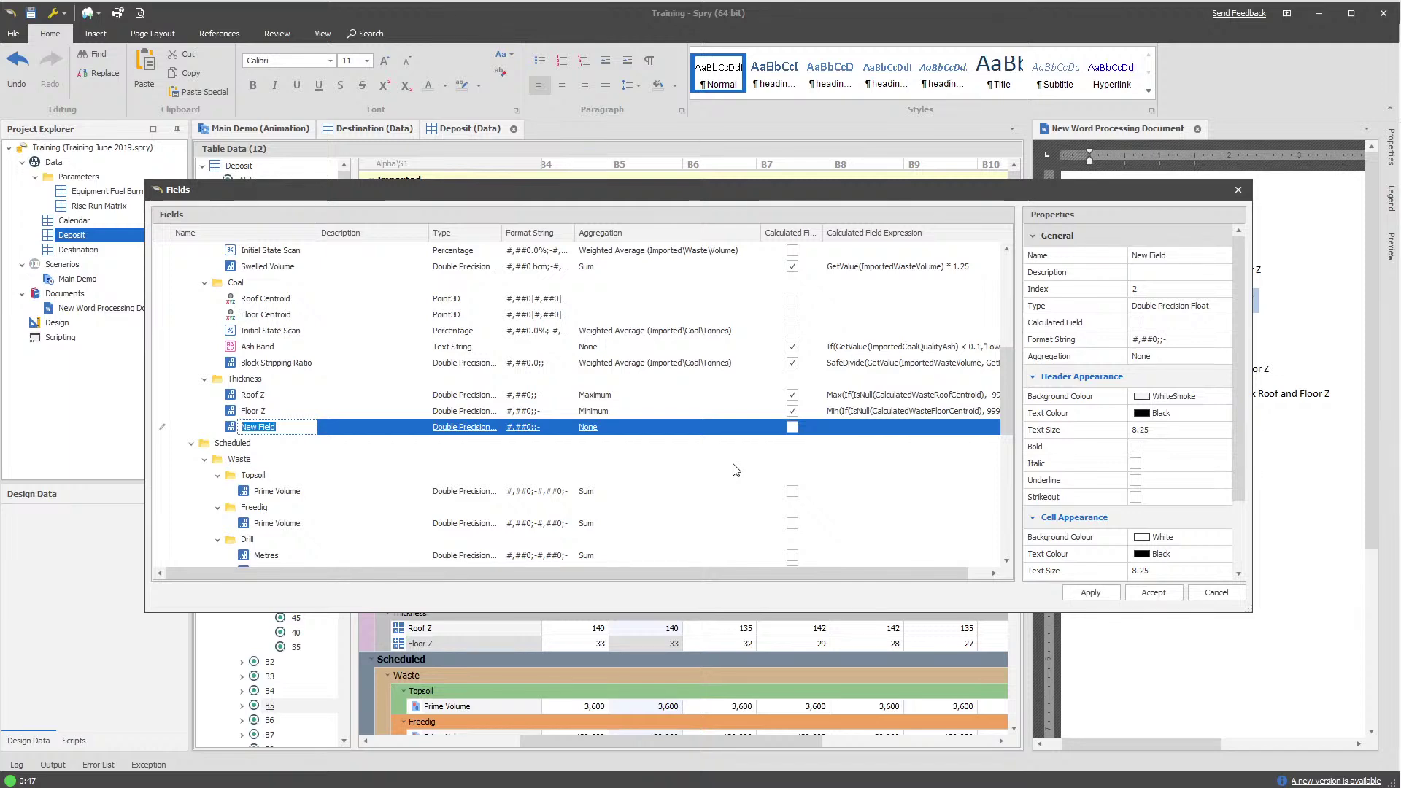
{"action": "type", "text": "Thickness"}
{"action": "key", "text": "Return"}
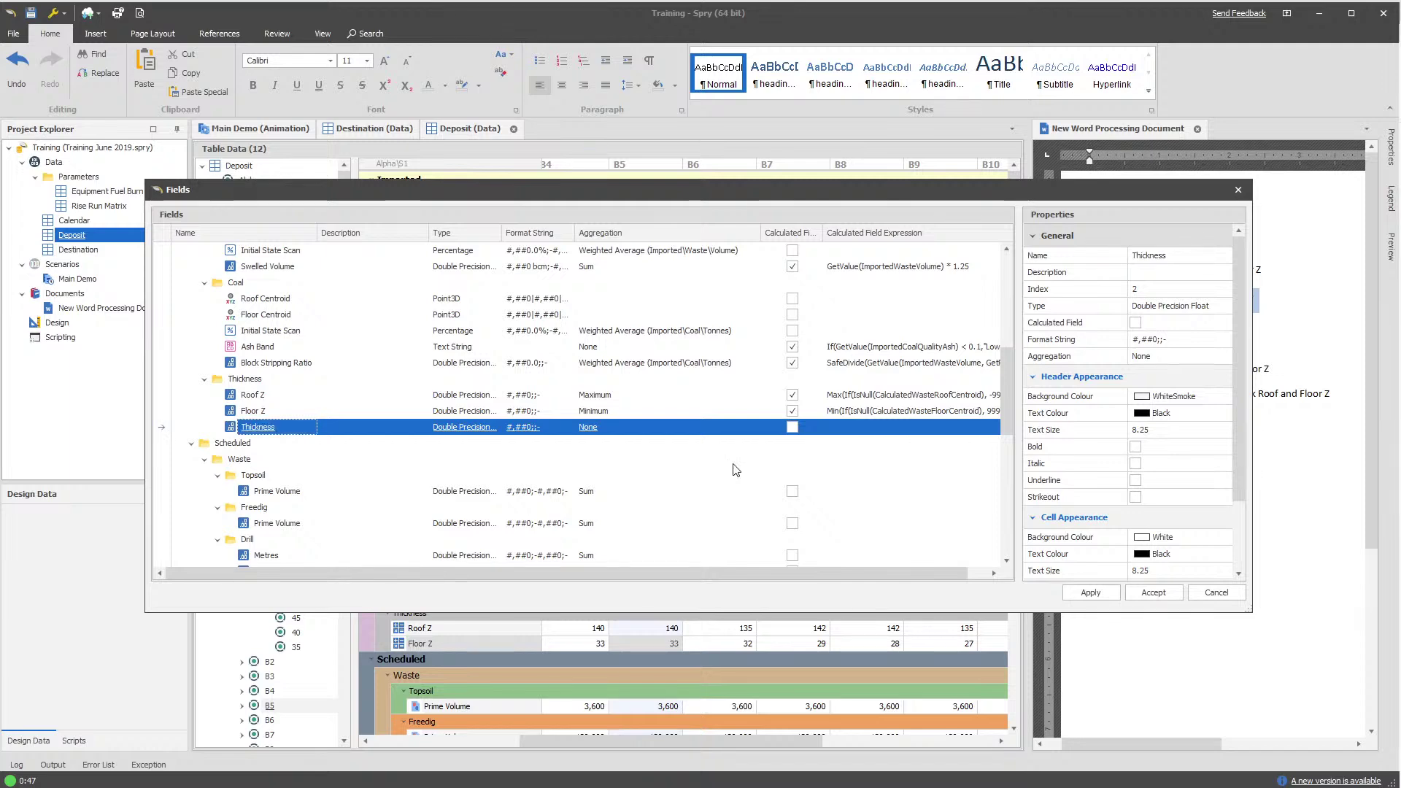
{"action": "left_click", "coordinate": [792, 427]}
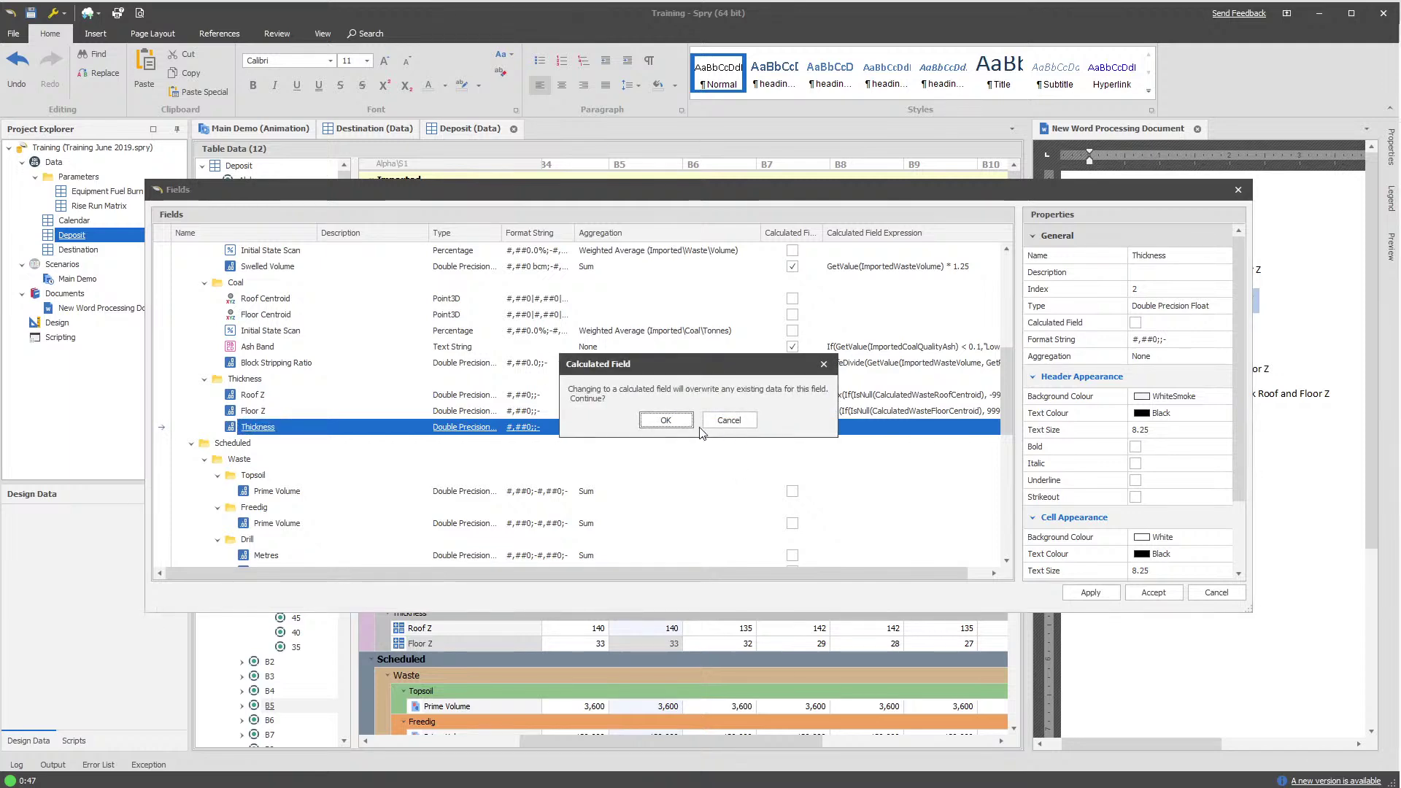
{"action": "left_click", "coordinate": [697, 427]}
{"action": "left_click", "coordinate": [253, 395]}
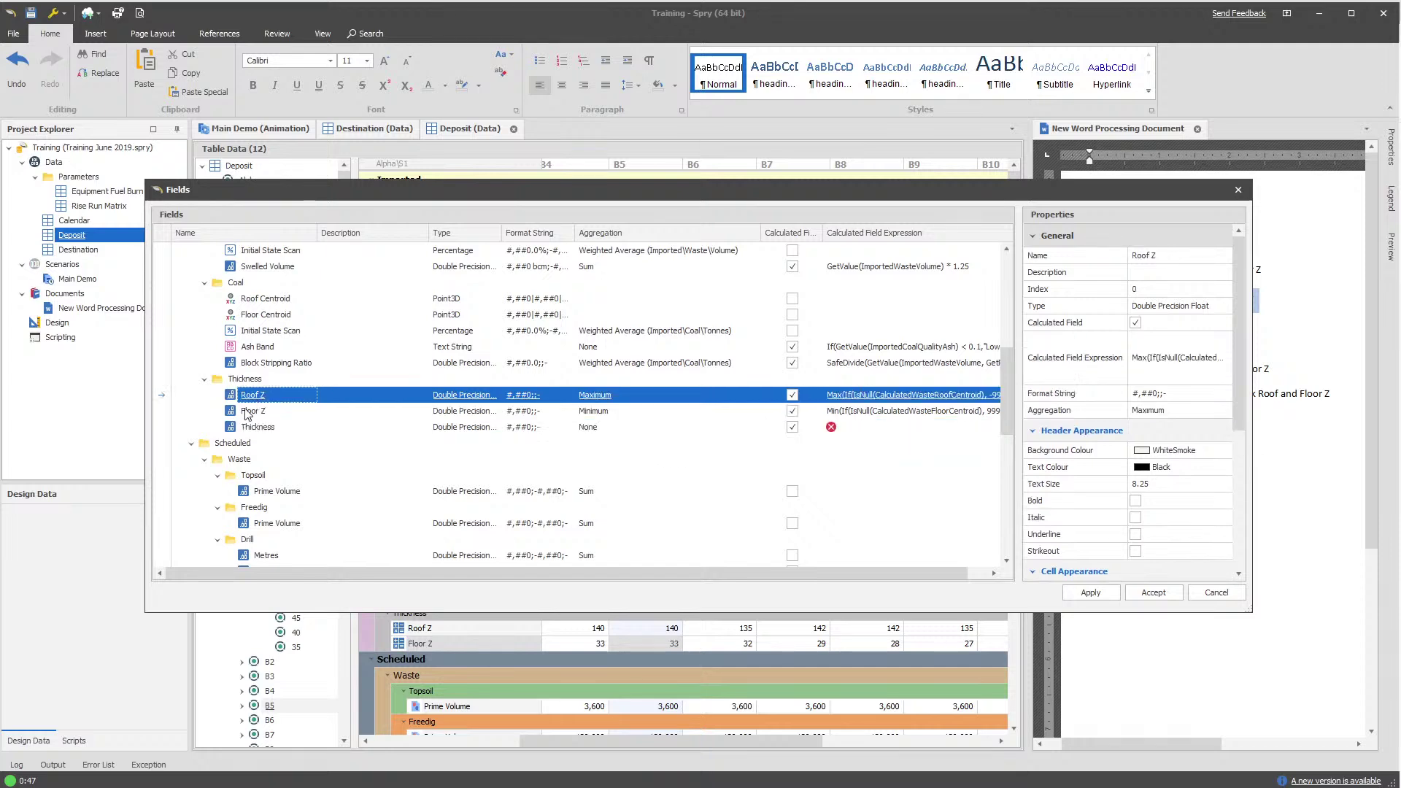
{"action": "left_click", "coordinate": [268, 400]}
{"action": "key", "text": "ctrl+c"}
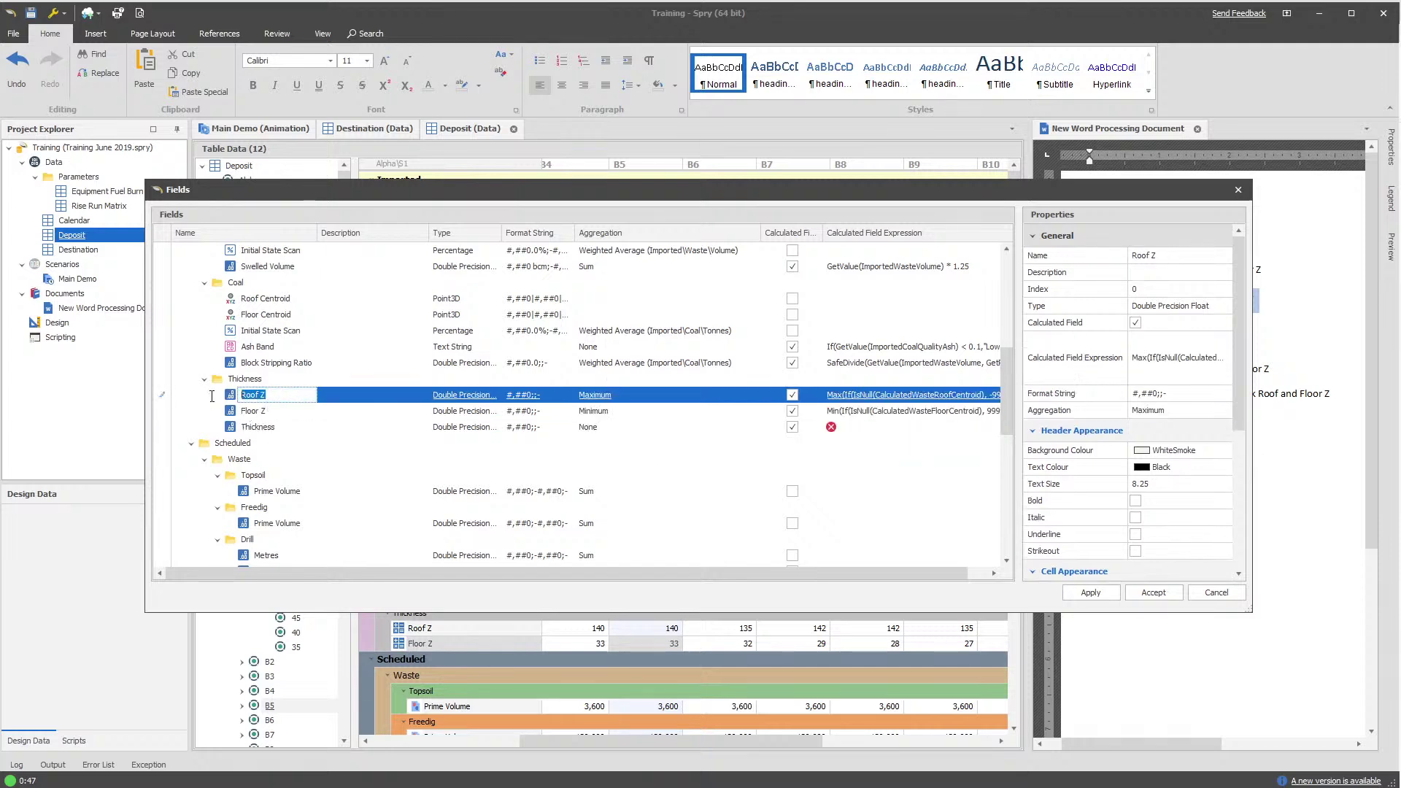
Insert the Roof Z field, surrounded with GetValue, into the calculated expression of the Thickness field
{"action": "left_click", "coordinate": [256, 427]}
{"action": "left_click", "coordinate": [868, 427]}
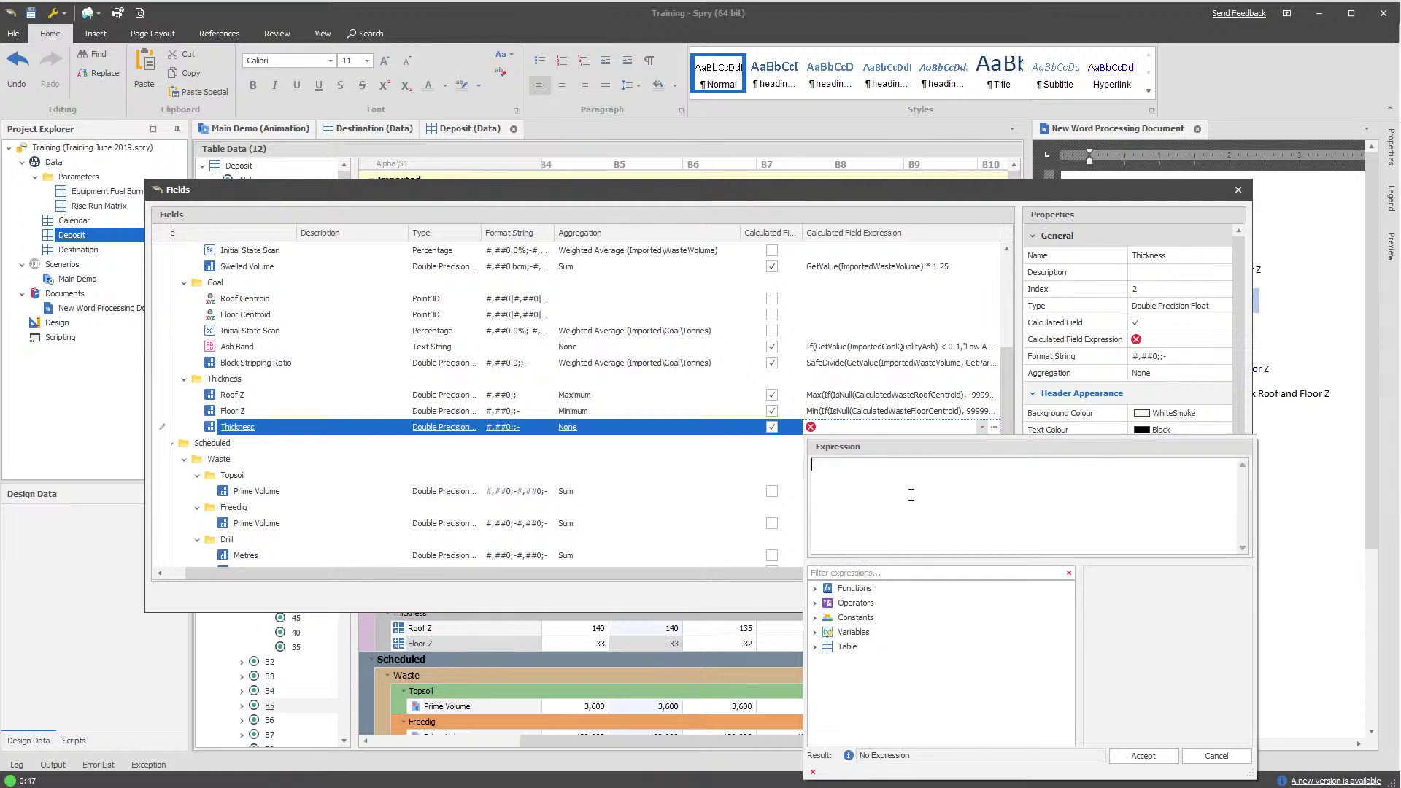
{"action": "key", "text": "ctrl+v"}
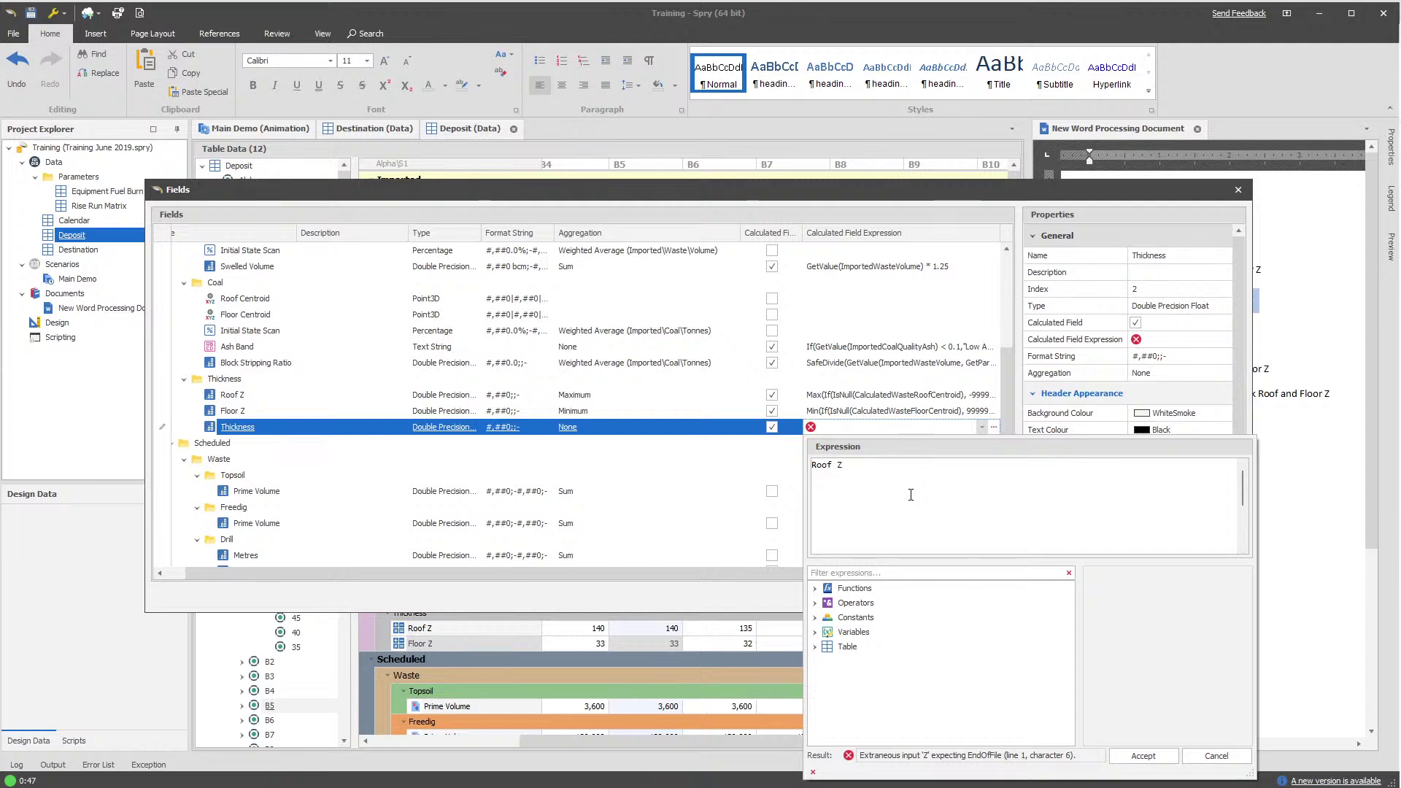
{"action": "key", "text": "ctrl+a"}
{"action": "key", "text": "BackSpace"}
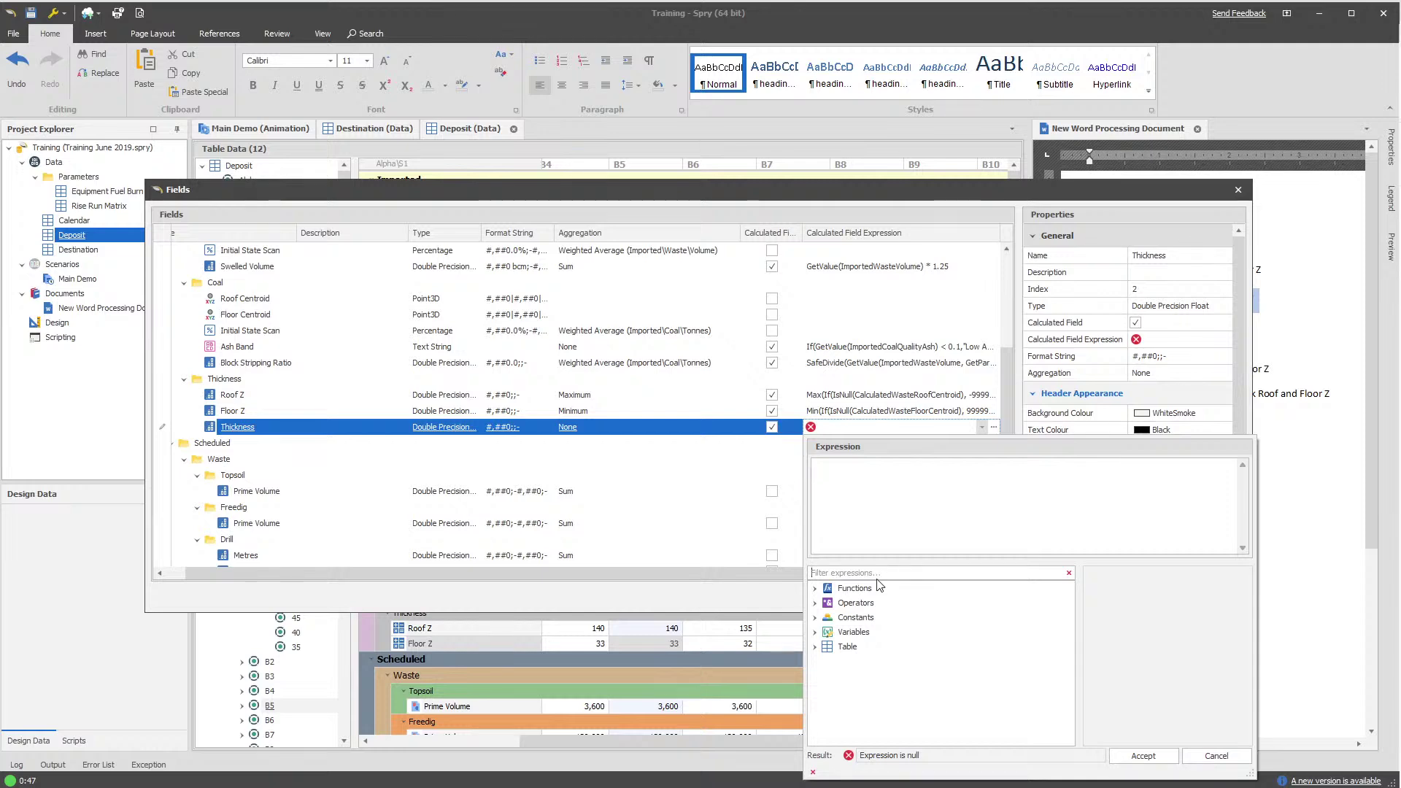
{"action": "type", "text": "roof"}
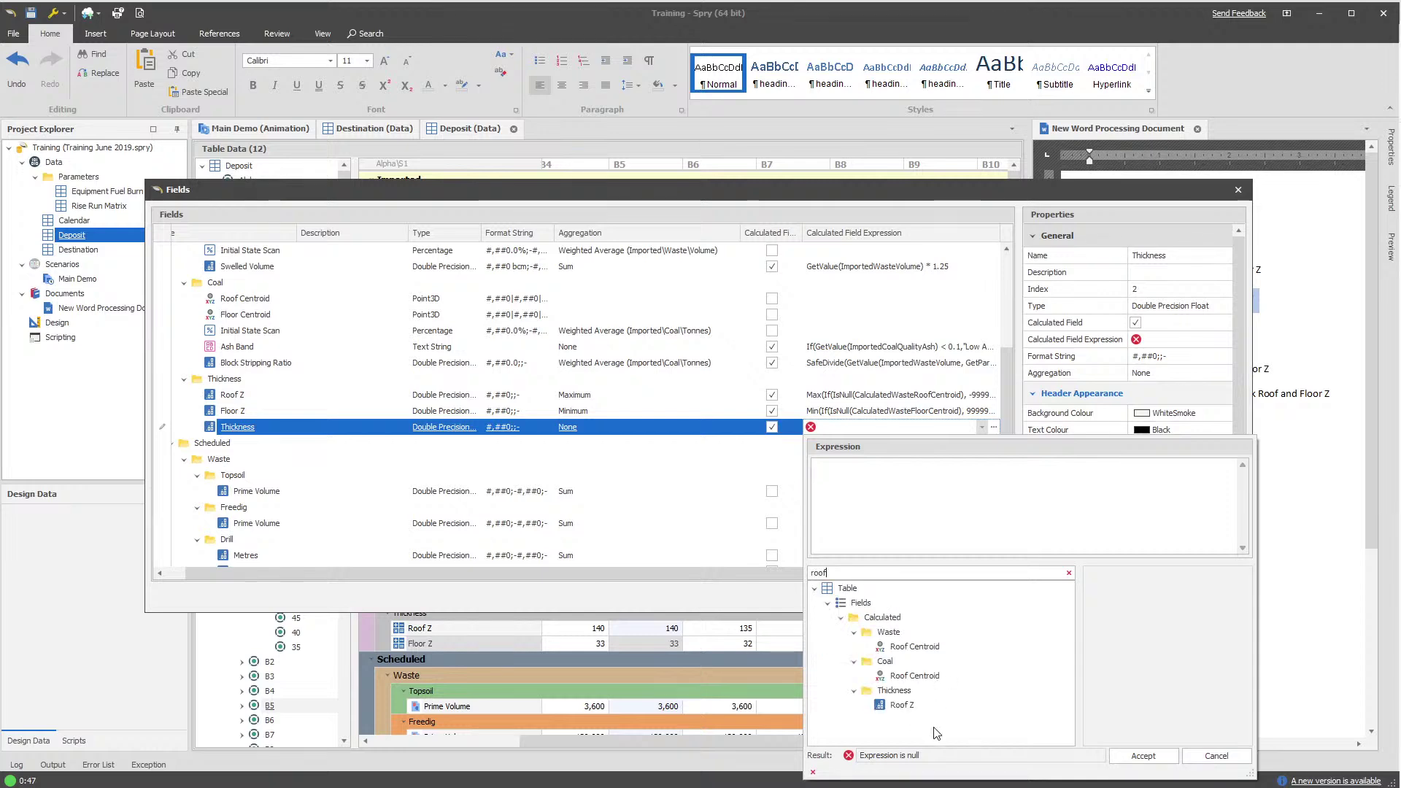
{"action": "left_click", "coordinate": [928, 707]}
{"action": "left_click", "coordinate": [1094, 672]}
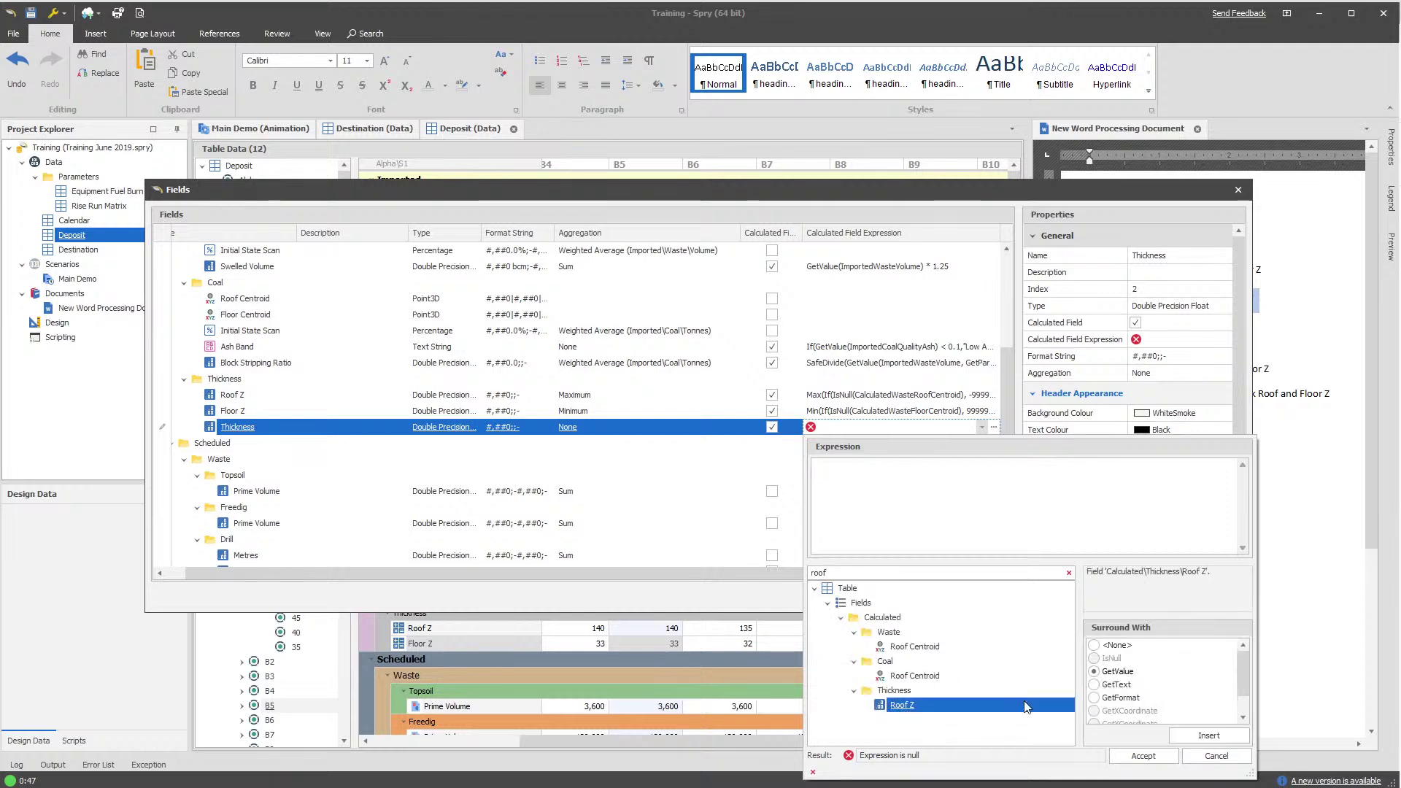
{"action": "double_click", "coordinate": [902, 704]}
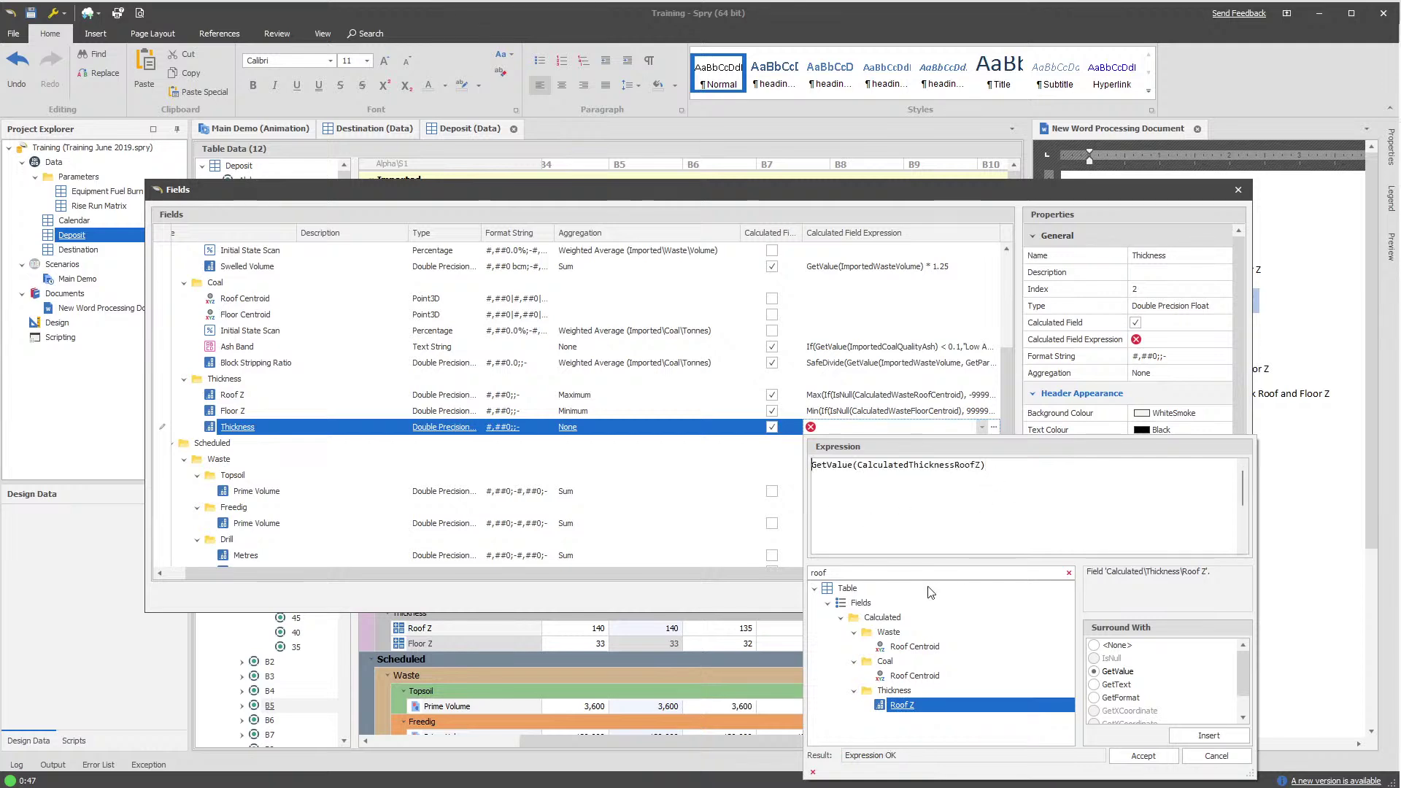
Wrap the GetValue term of the Thickness expression in the Abs function and accept the expression
{"action": "double_click", "coordinate": [817, 572]}
{"action": "type", "text": "abs"}
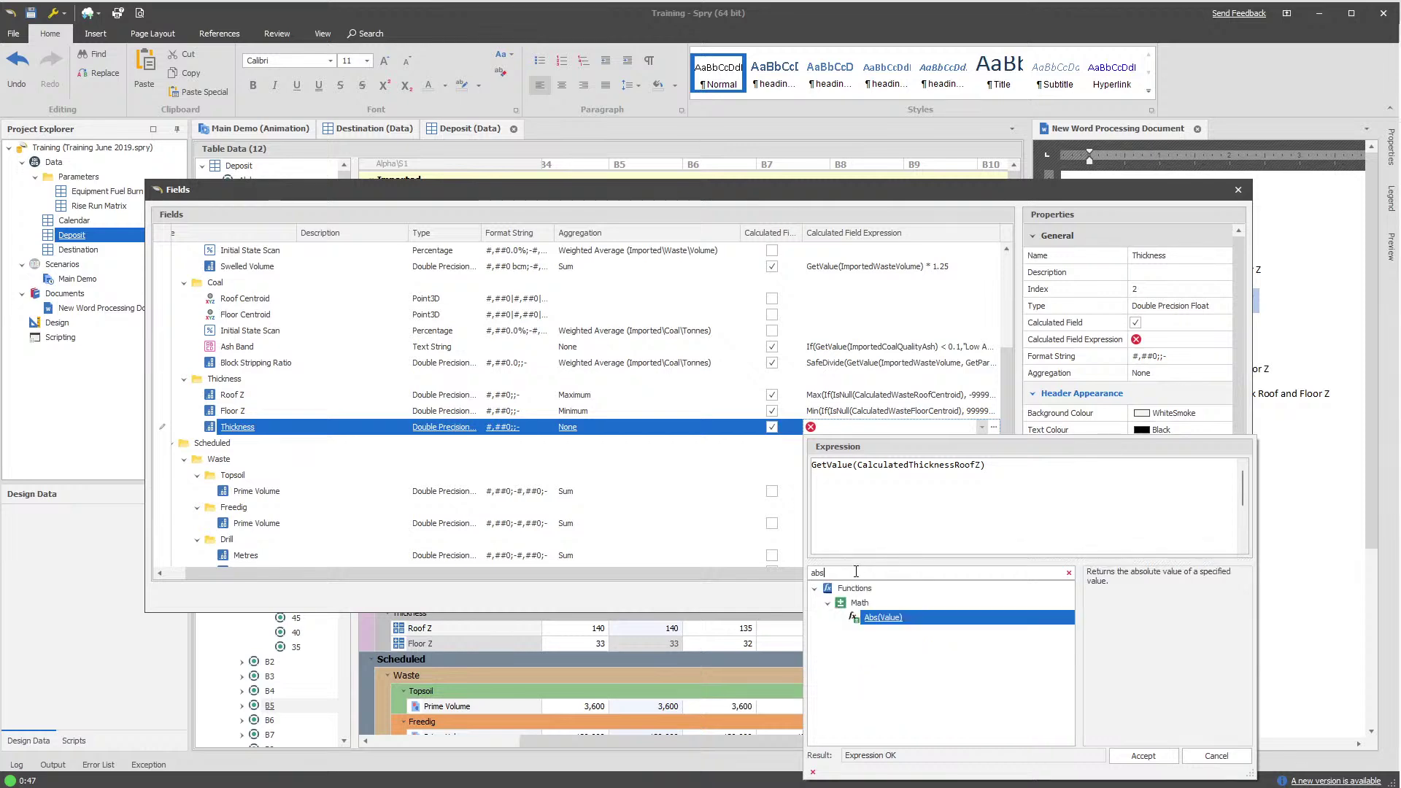
{"action": "left_click", "coordinate": [869, 488]}
{"action": "left_click_drag", "start_coordinate": [985, 465], "coordinate": [811, 465]}
{"action": "double_click", "coordinate": [883, 617]}
{"action": "key", "text": "Home"}
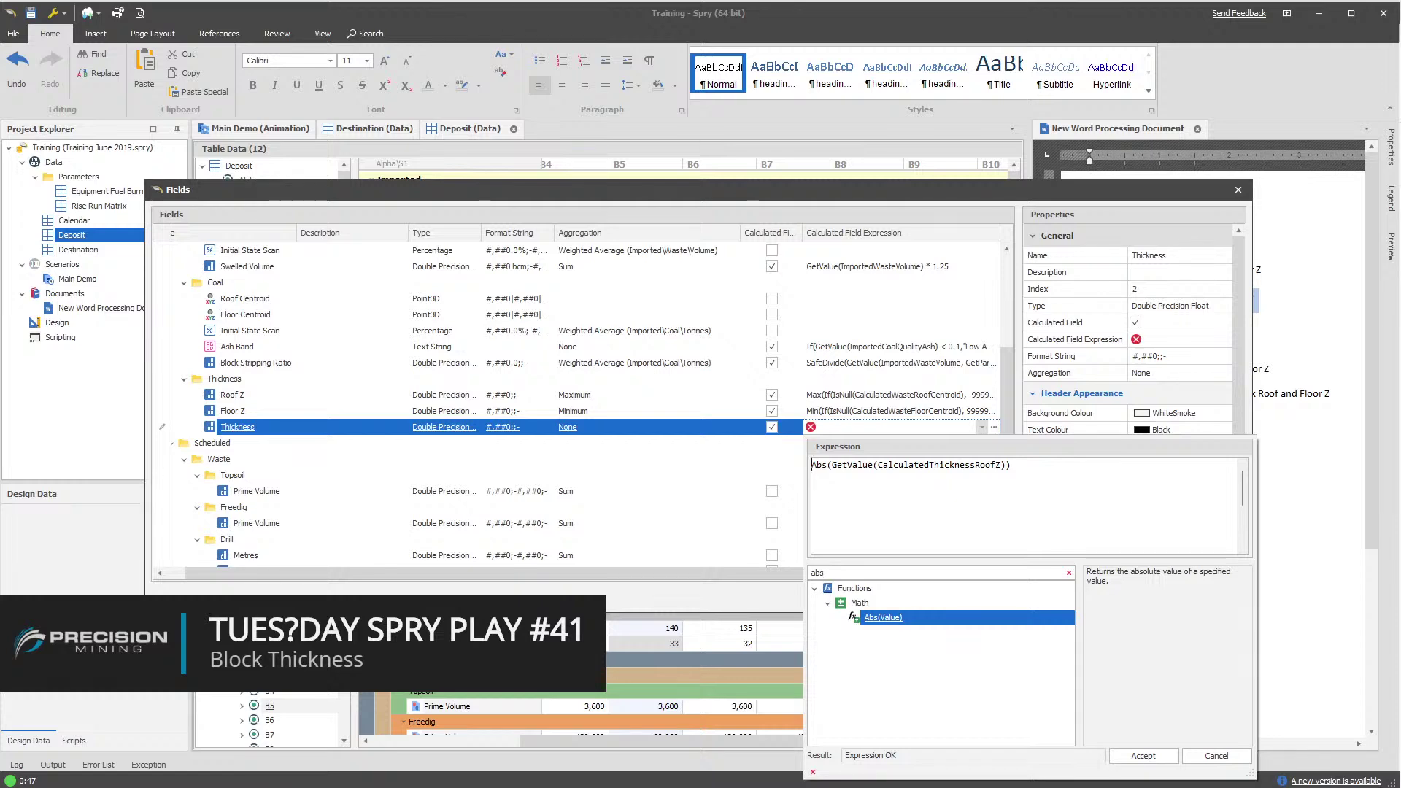
{"action": "key", "text": "ctrl+Return"}
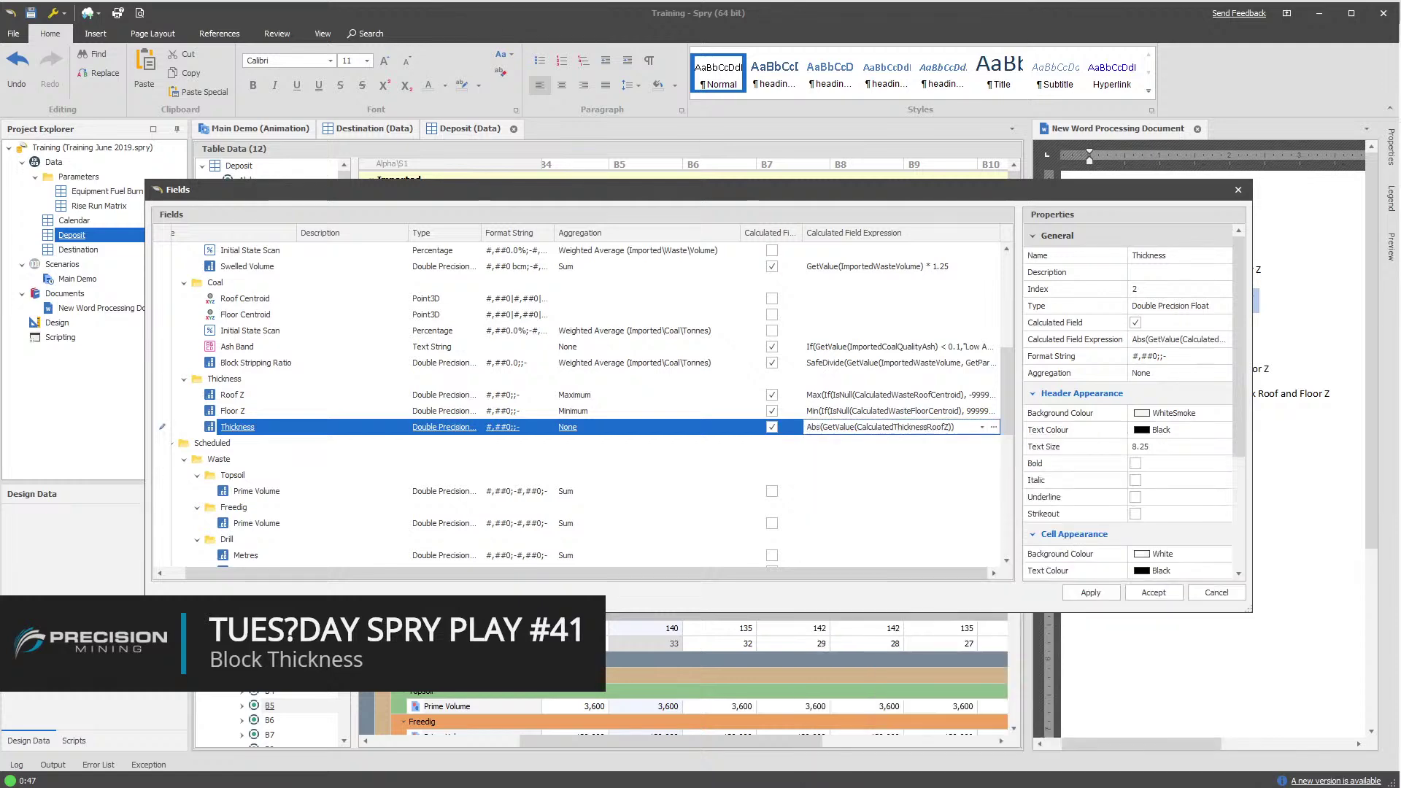
Enclose the Thickness expression's Abs term in an If function that tests for equality with 99999 and returns 0 when true
{"action": "left_click", "coordinate": [866, 429]}
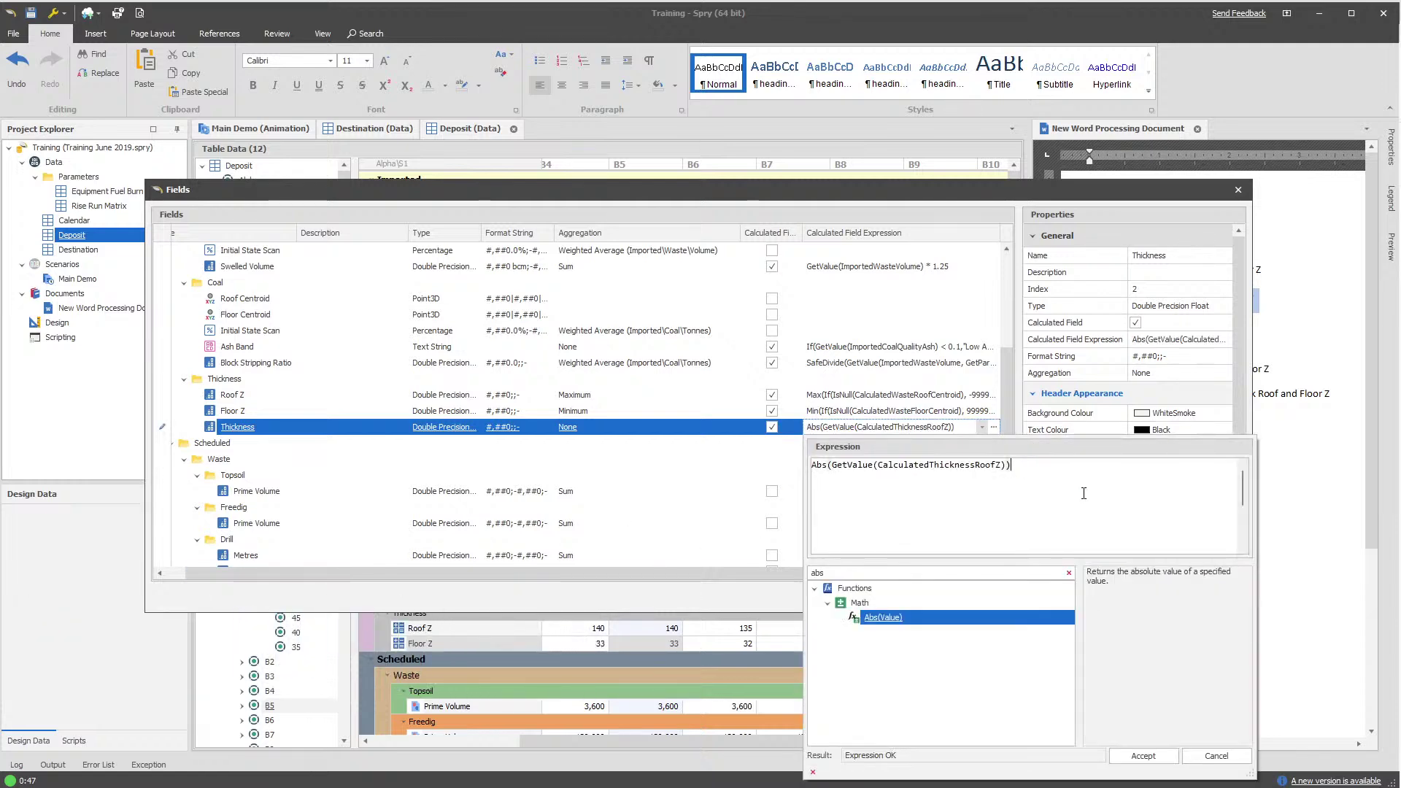
{"action": "type", "text": "If("}
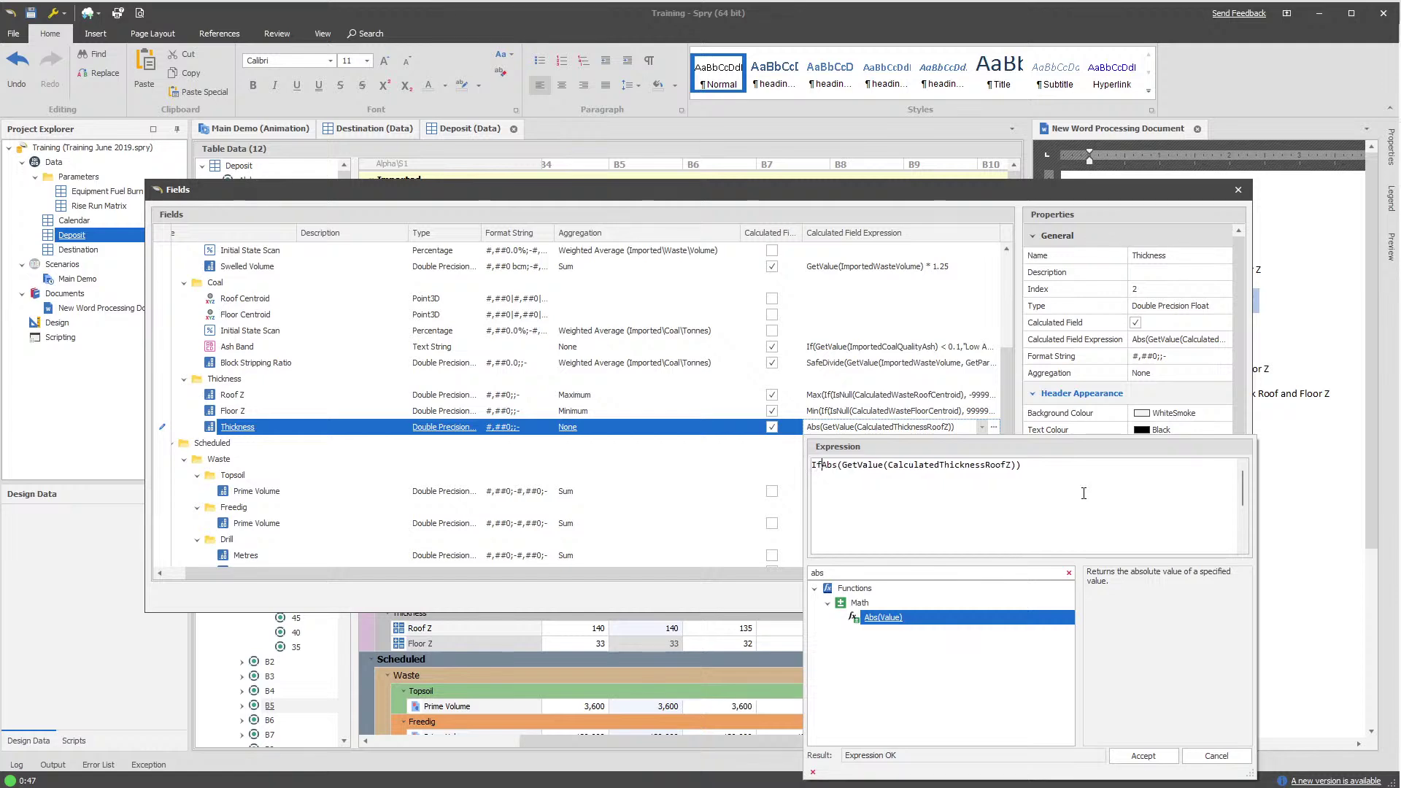
{"action": "type", "text": "="}
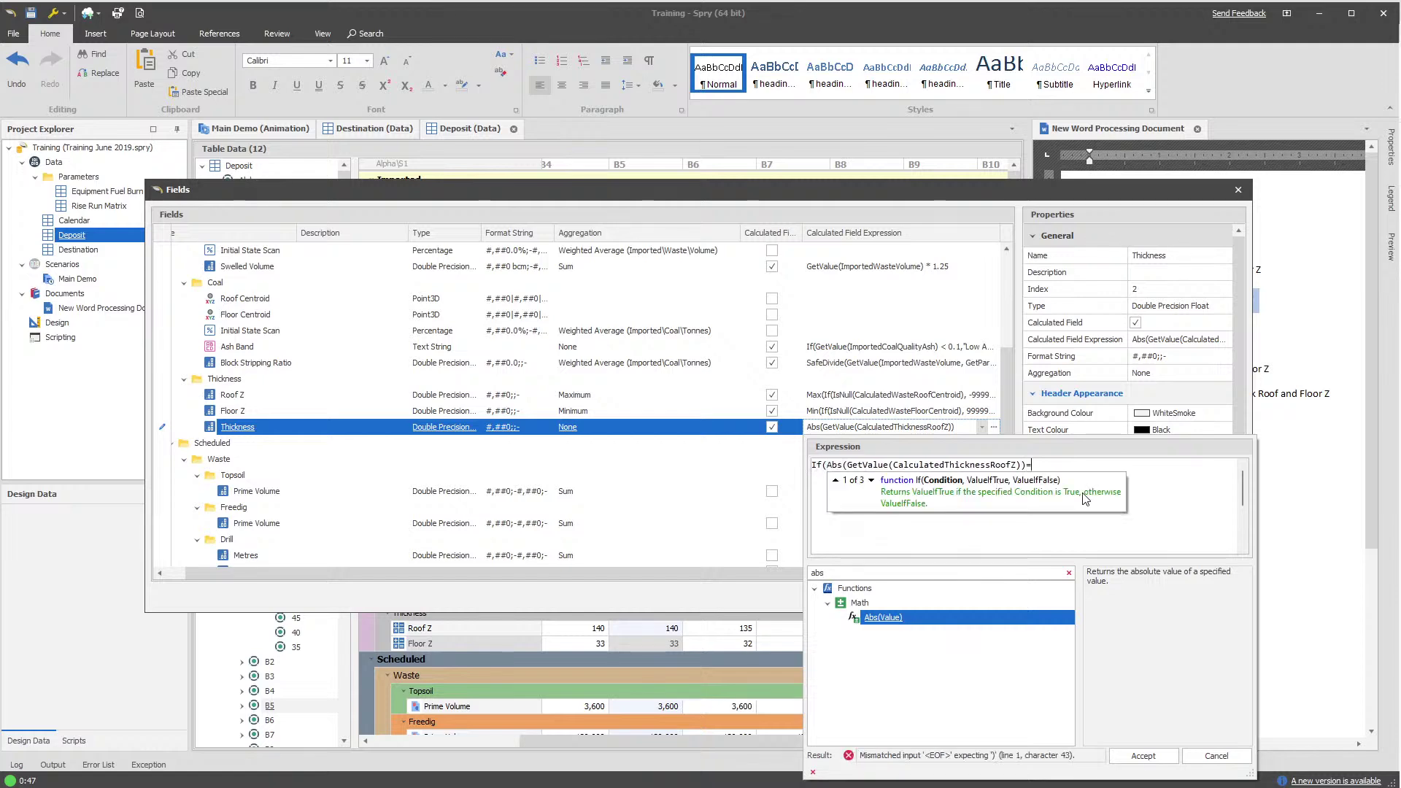
{"action": "type", "text": "99999,0"}
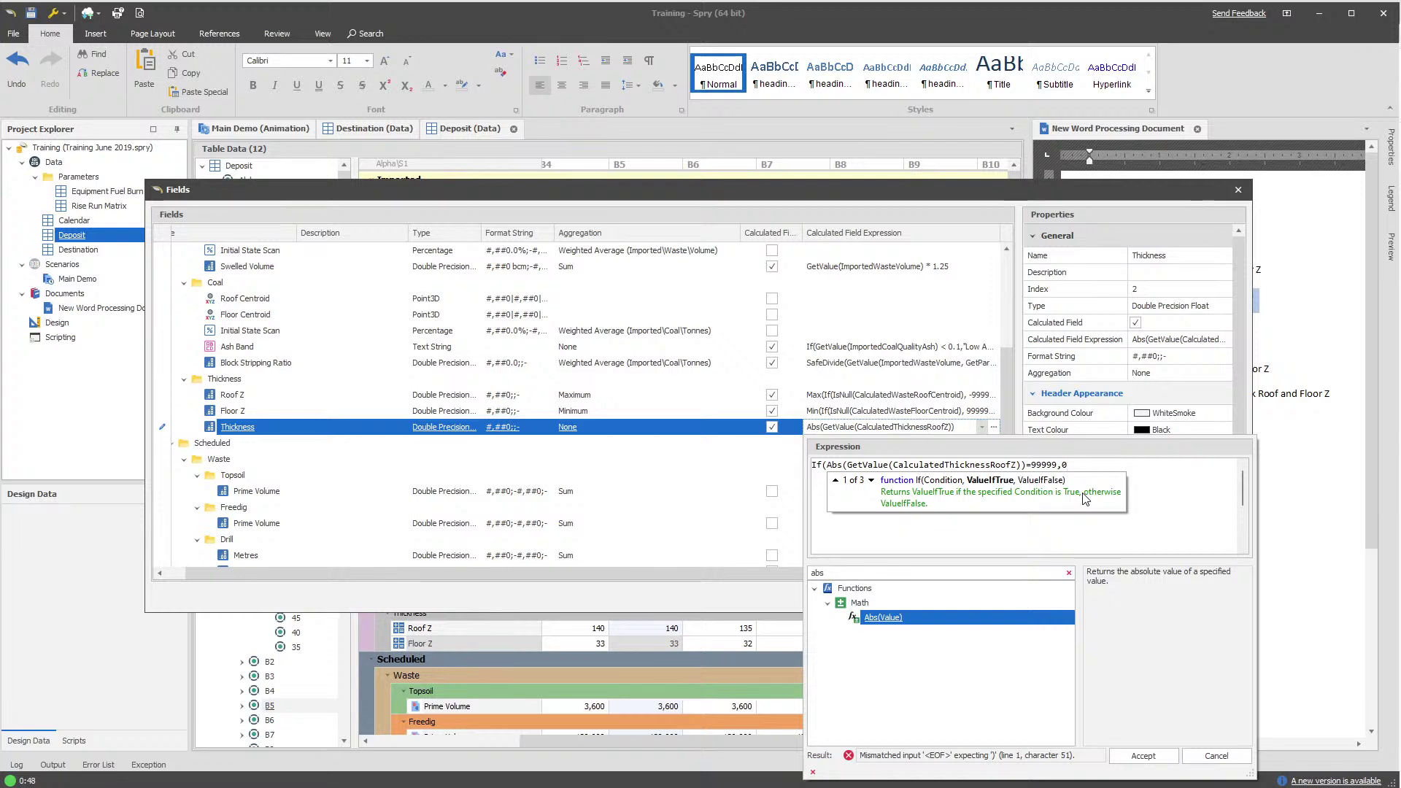
{"action": "type", "text": ")"}
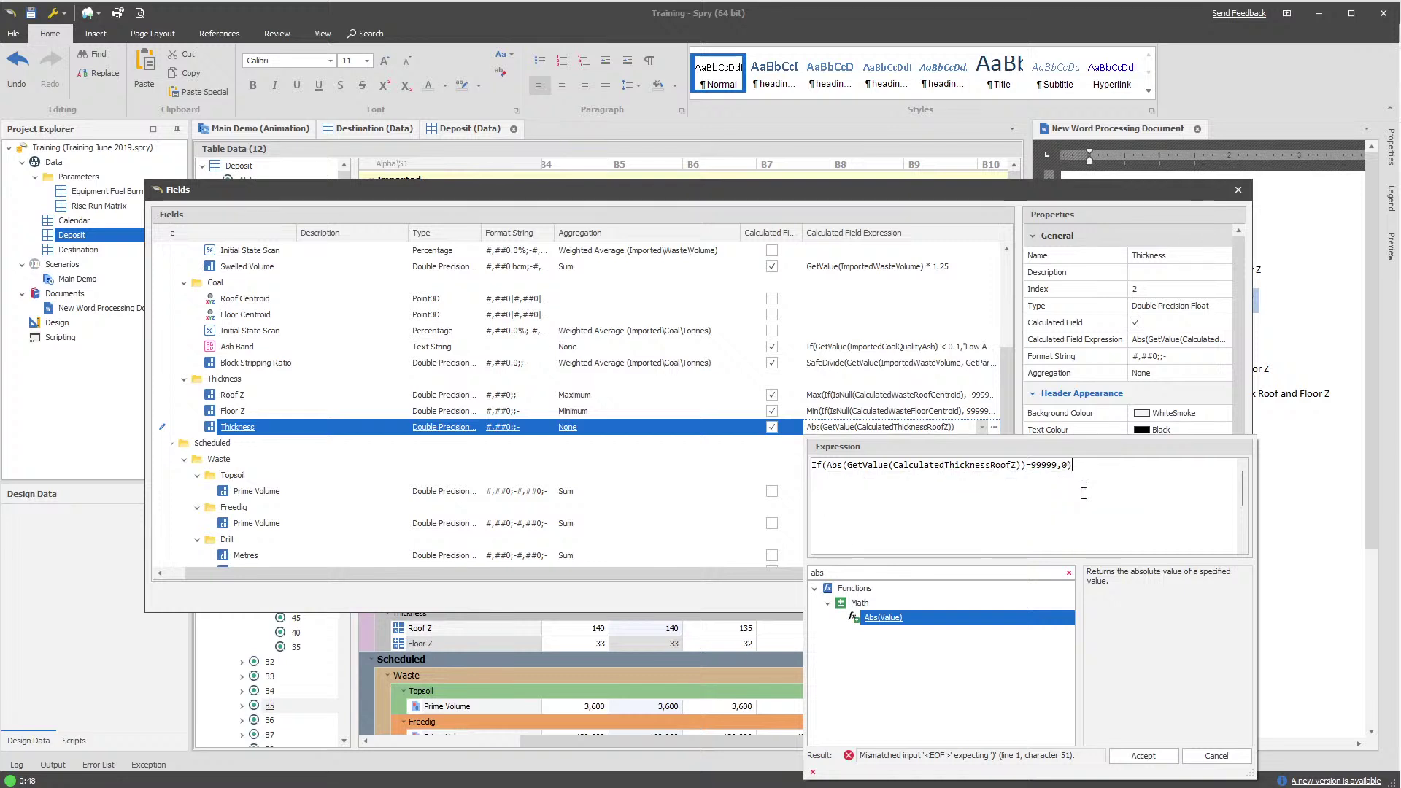
{"action": "type", "text": ","}
{"action": "key", "text": "Return"}
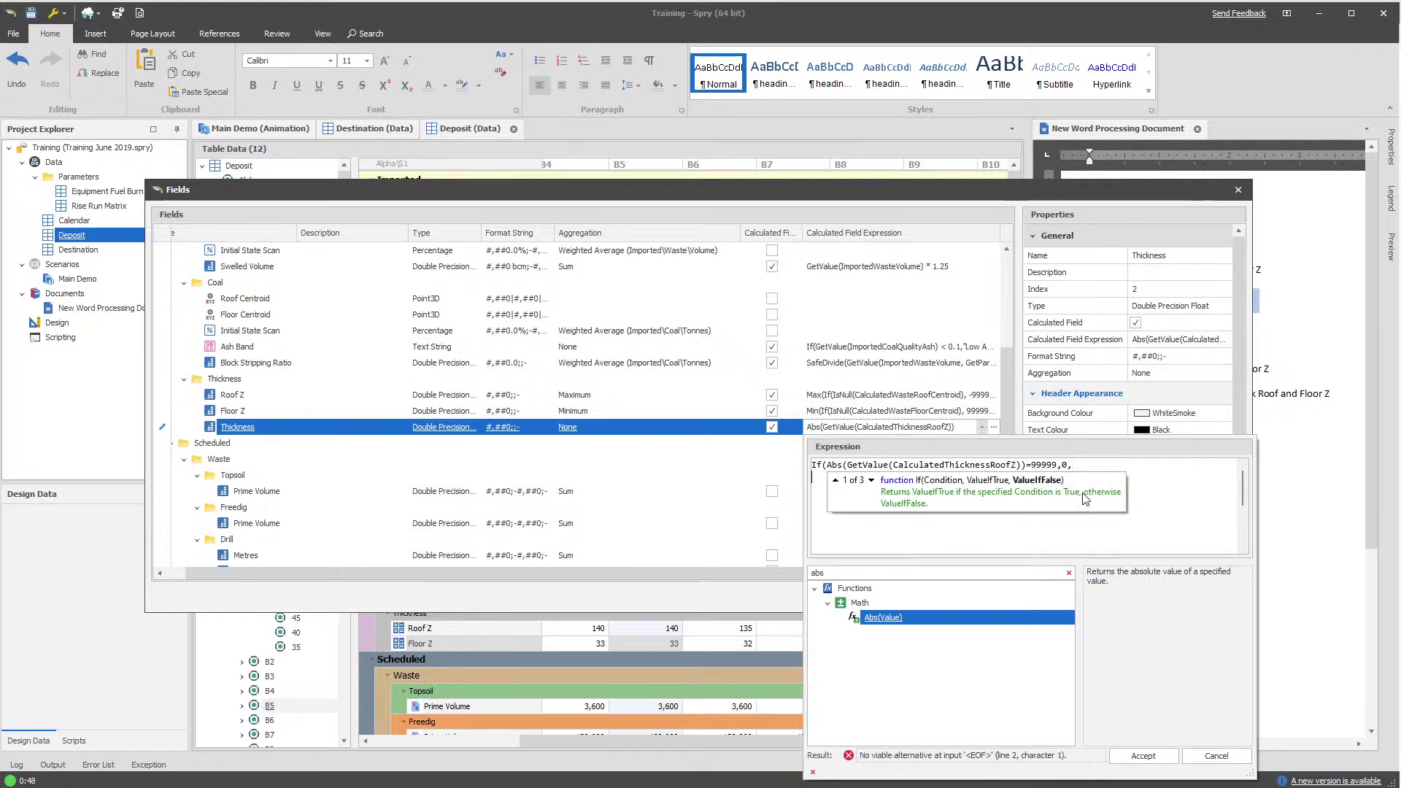
Insert the Thickness folder's Roof Z field, surrounded with GetValue, as the If function's false result, followed by a minus sign
{"action": "left_click", "coordinate": [846, 573]}
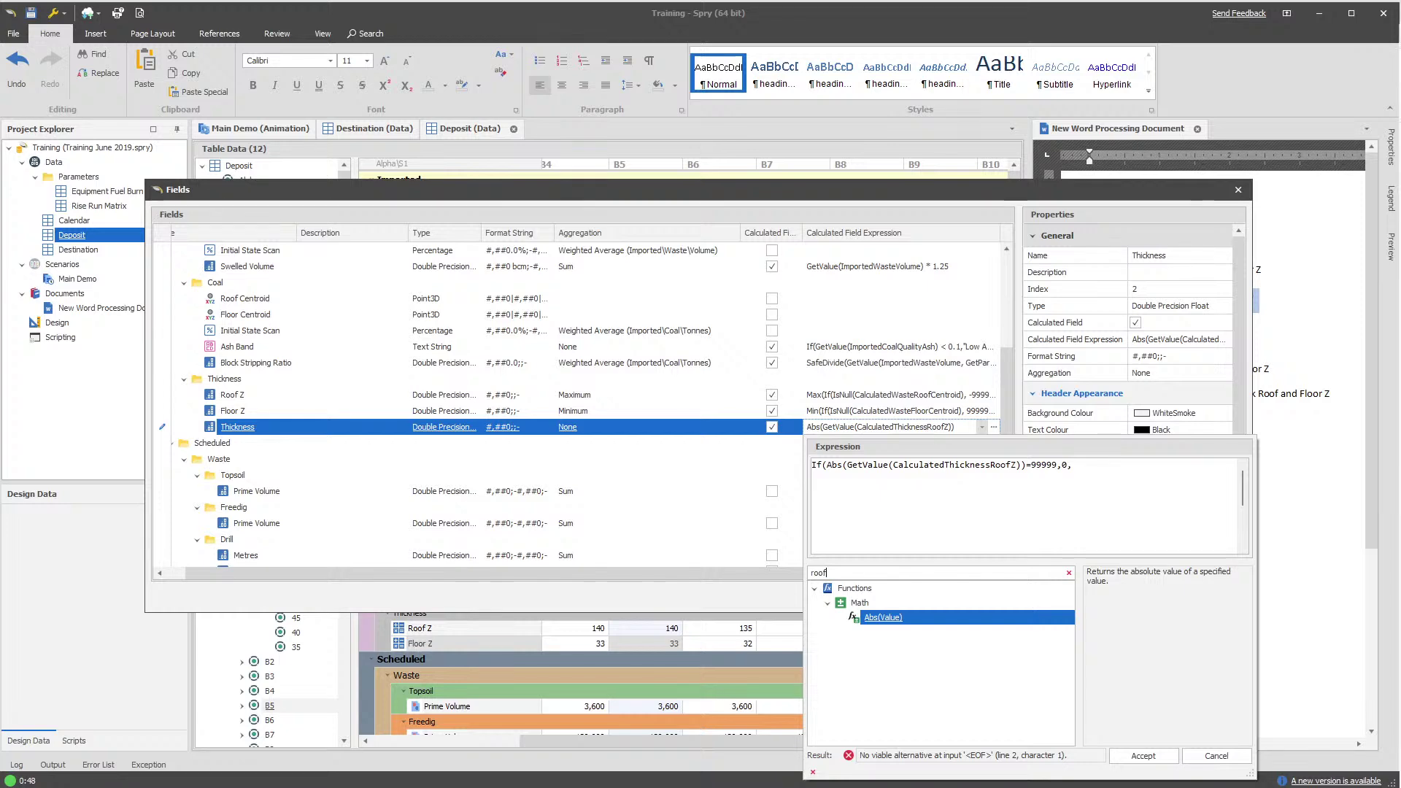
{"action": "type", "text": "roof"}
{"action": "left_click", "coordinate": [900, 645]}
{"action": "left_click", "coordinate": [912, 707]}
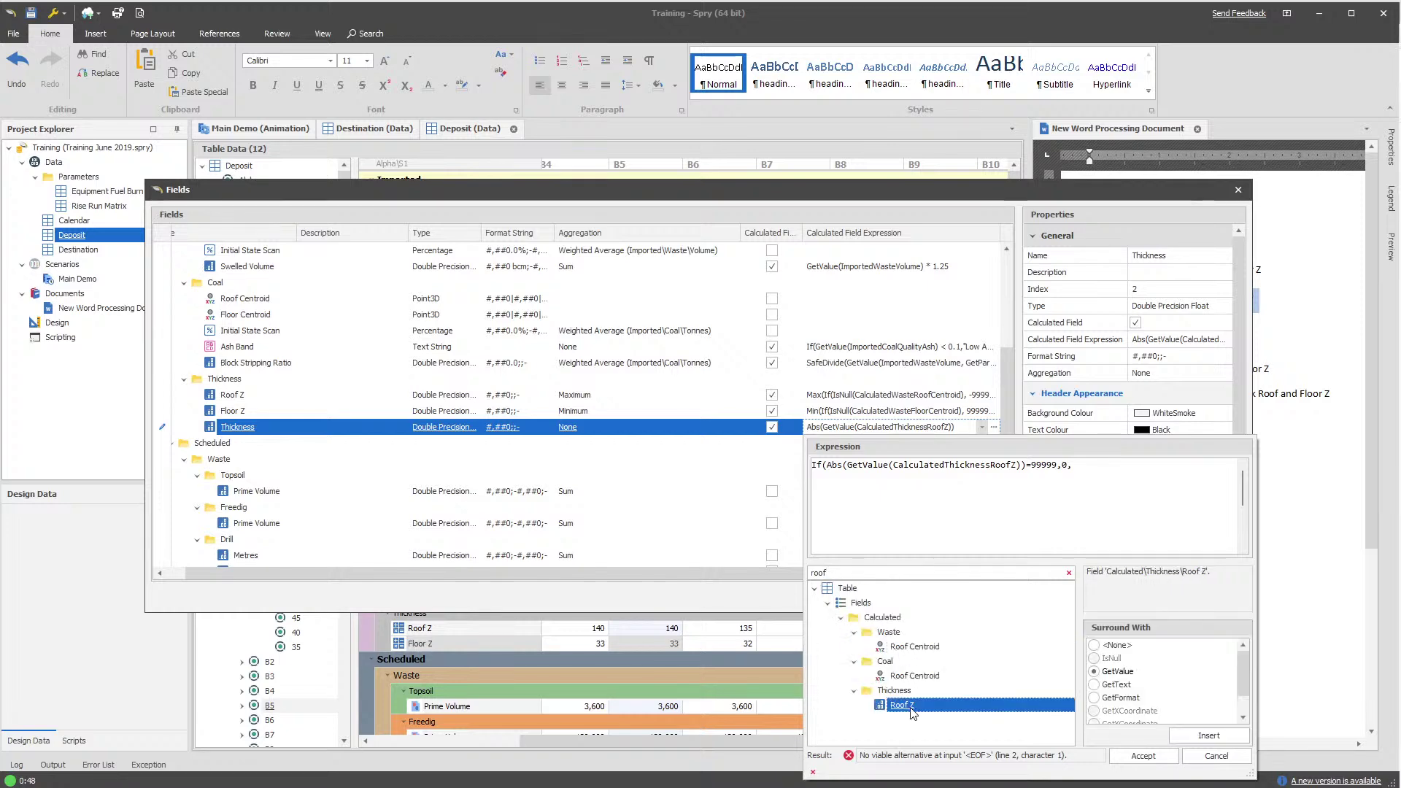
{"action": "double_click", "coordinate": [937, 706]}
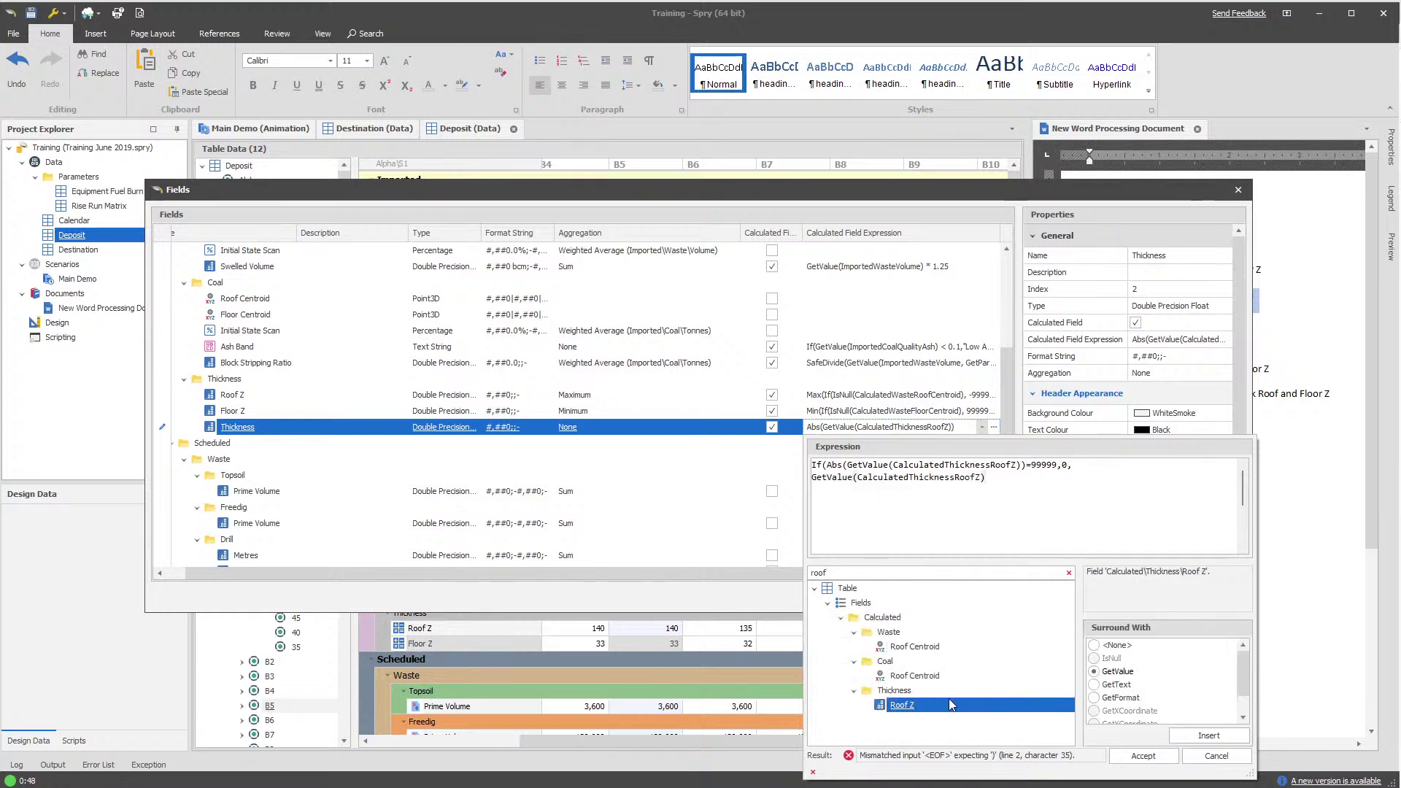
{"action": "type", "text": "-"}
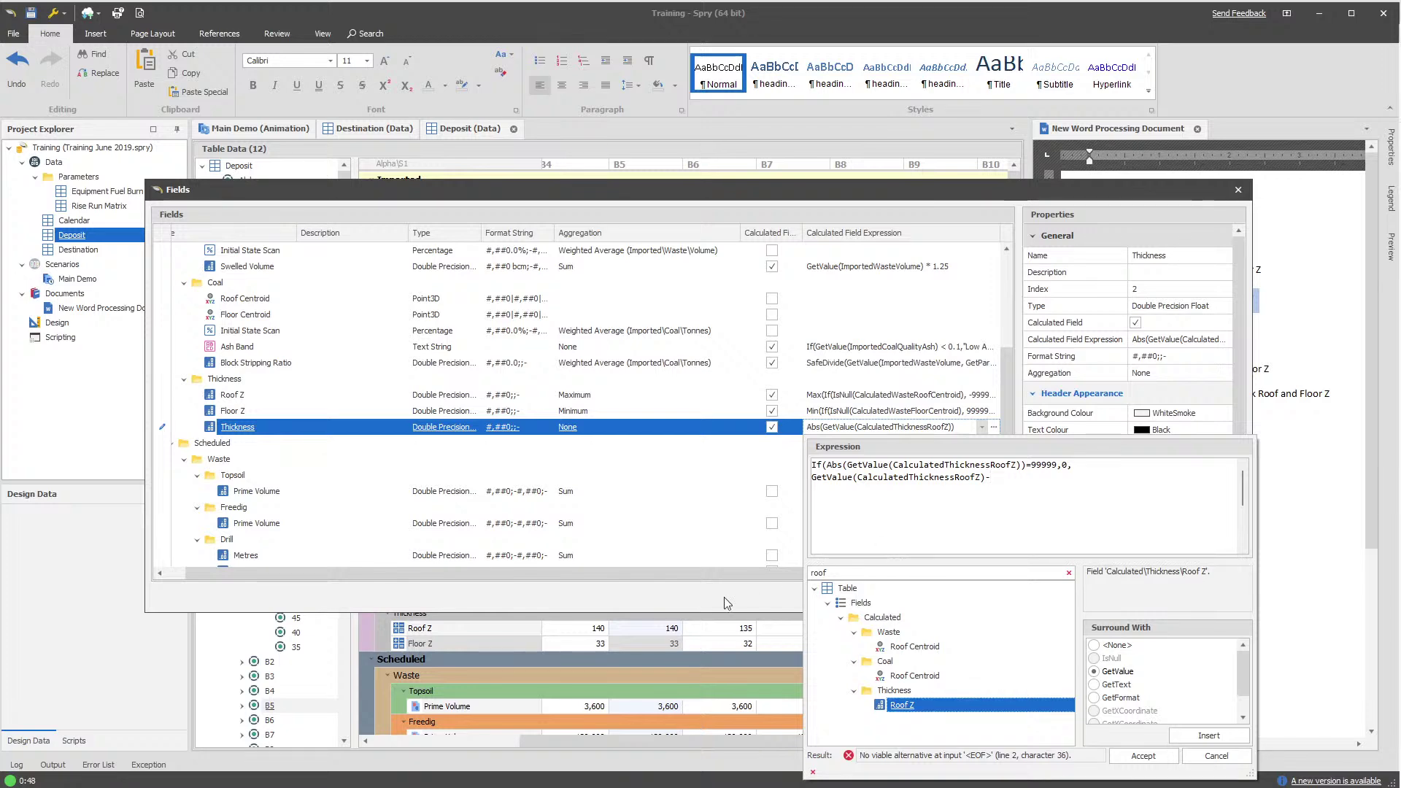
Subtract the Thickness folder's Floor Z field, surrounded with GetValue, in the false result and close the If function
{"action": "double_click", "coordinate": [810, 573]}
{"action": "type", "text": "floor"}
{"action": "scroll", "coordinate": [986, 723], "scroll_direction": "down", "scroll_amount": 1}
{"action": "double_click", "coordinate": [903, 734]}
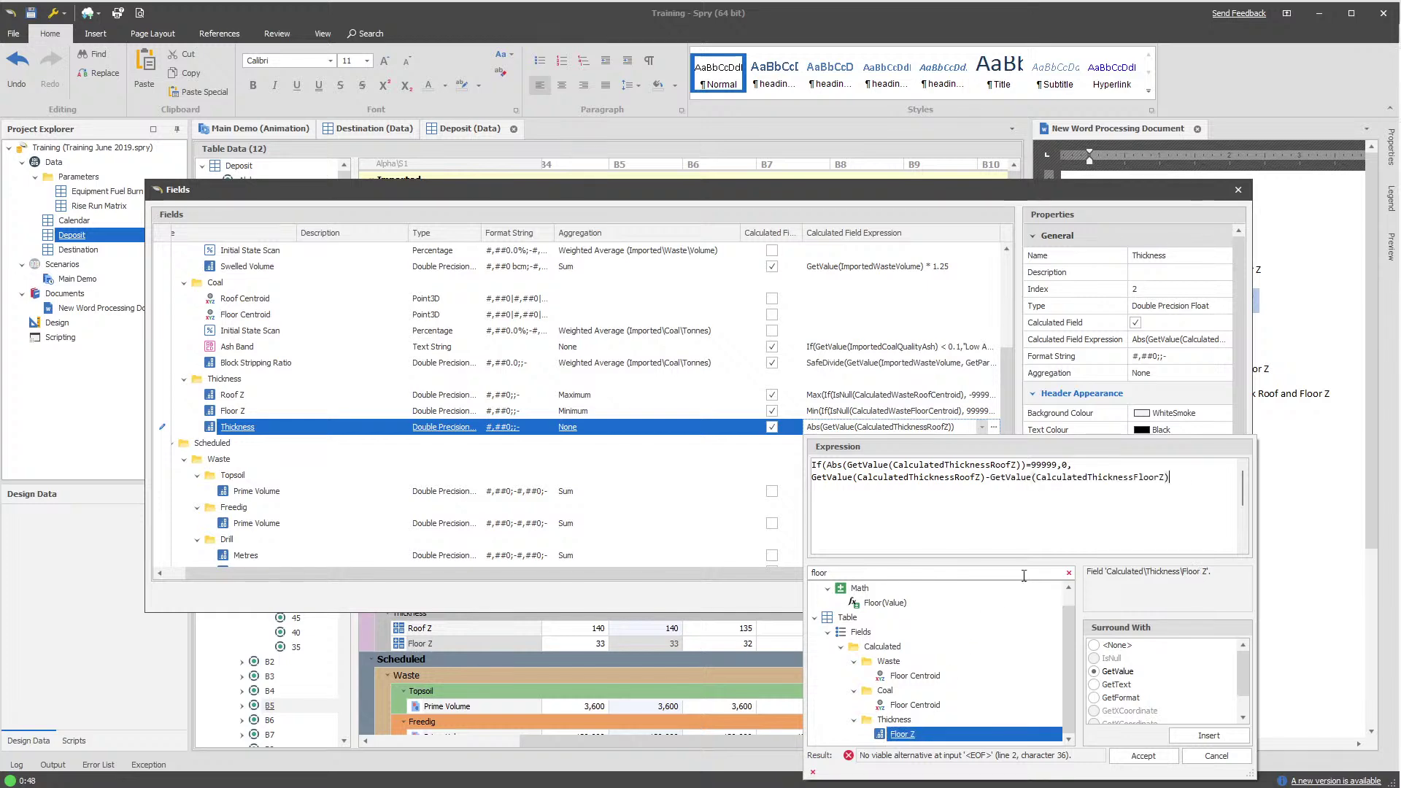
{"action": "type", "text": ")"}
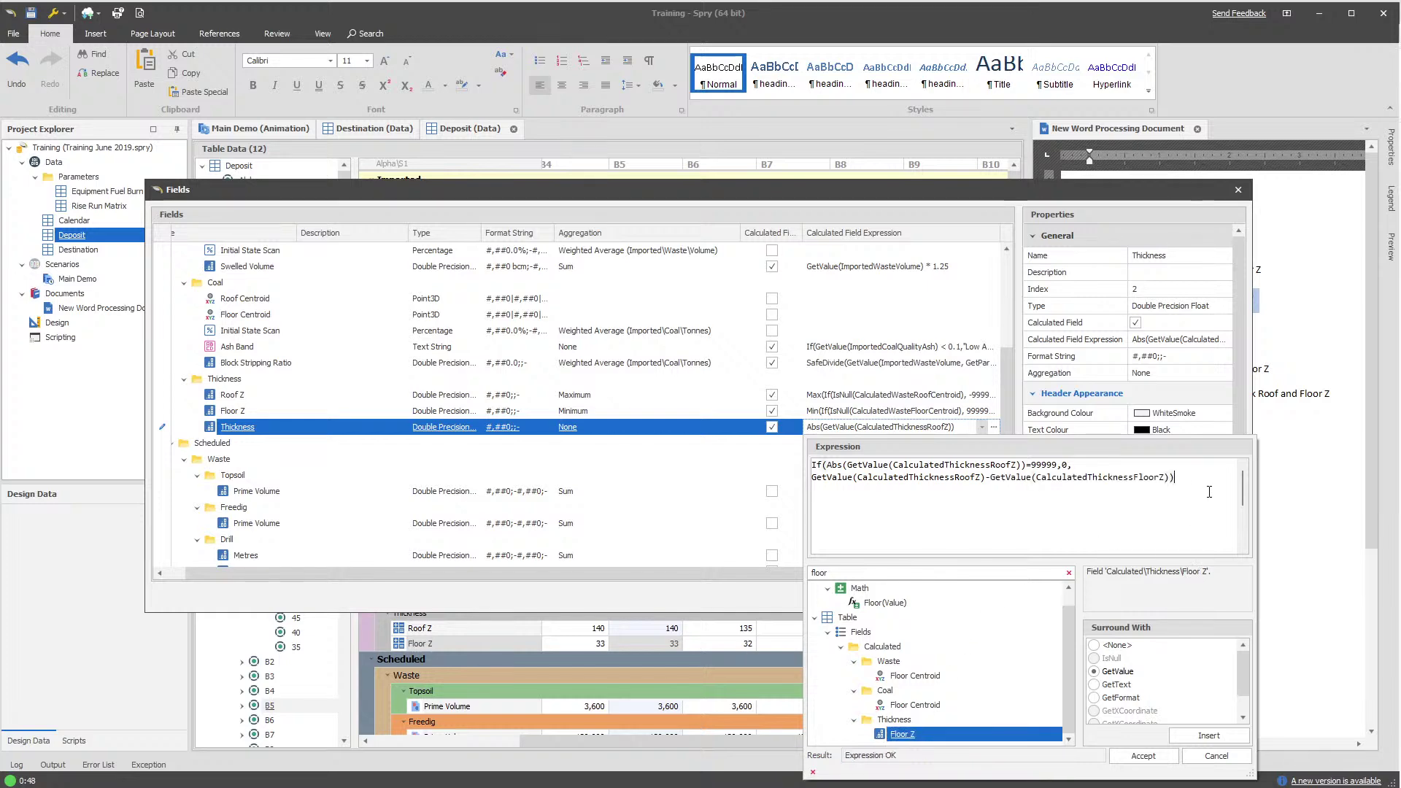
Break the If expression's arguments and closing bracket onto separate lines, then accept the expression and apply the field changes
{"action": "left_click", "coordinate": [828, 464]}
{"action": "key", "text": "Return"}
{"action": "left_click", "coordinate": [1046, 478]}
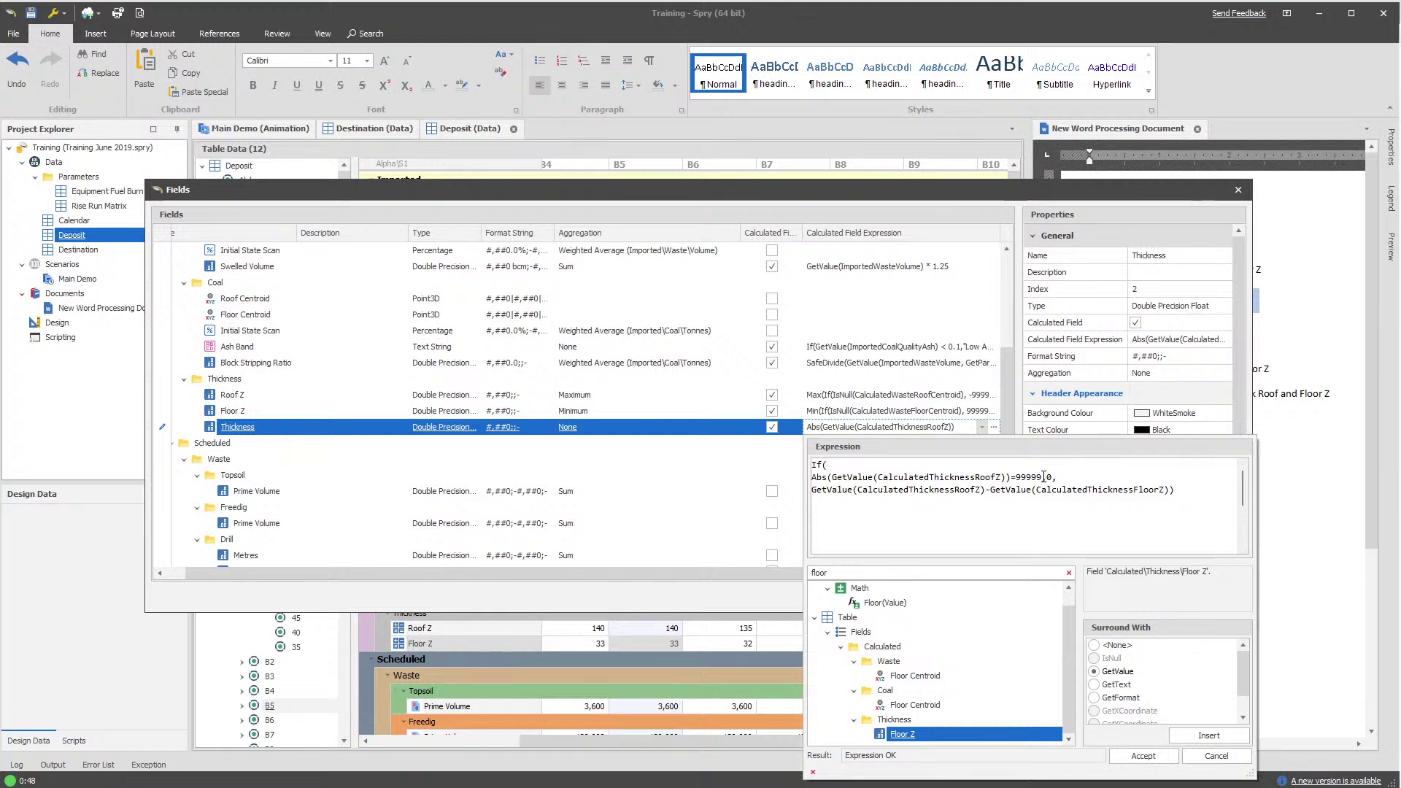
{"action": "key", "text": "Return"}
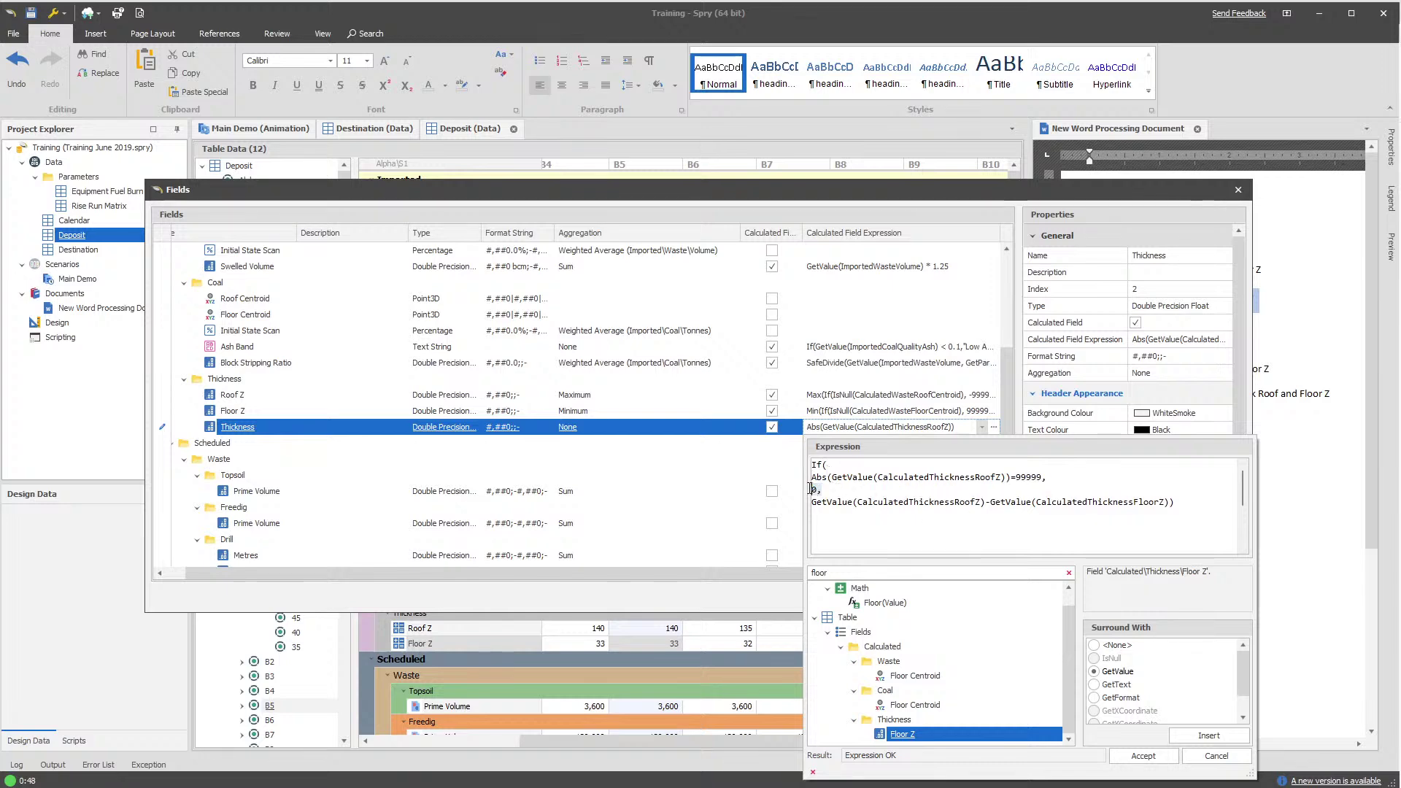
{"action": "left_click", "coordinate": [1171, 503]}
{"action": "key", "text": "Return"}
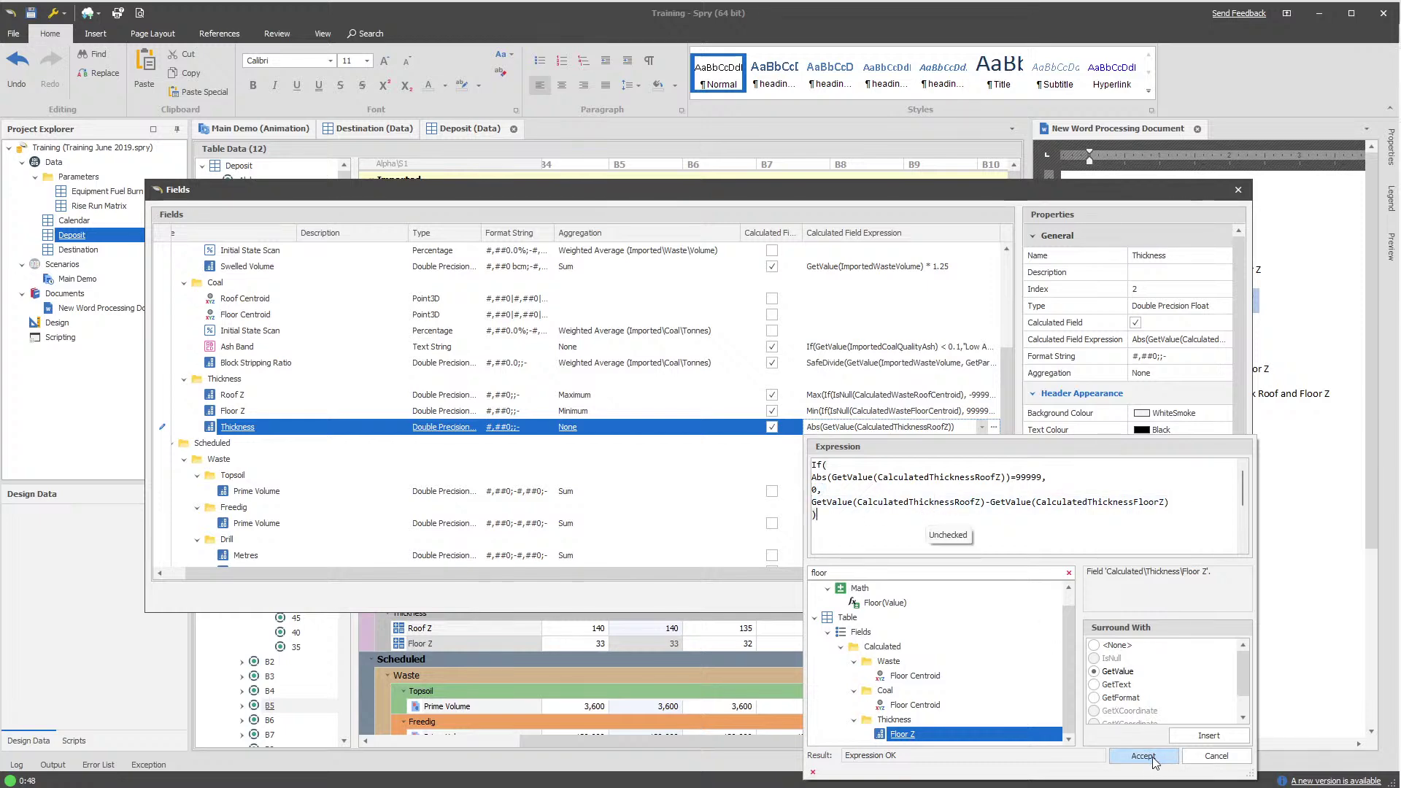
{"action": "left_click_drag", "start_coordinate": [1203, 501], "coordinate": [789, 505]}
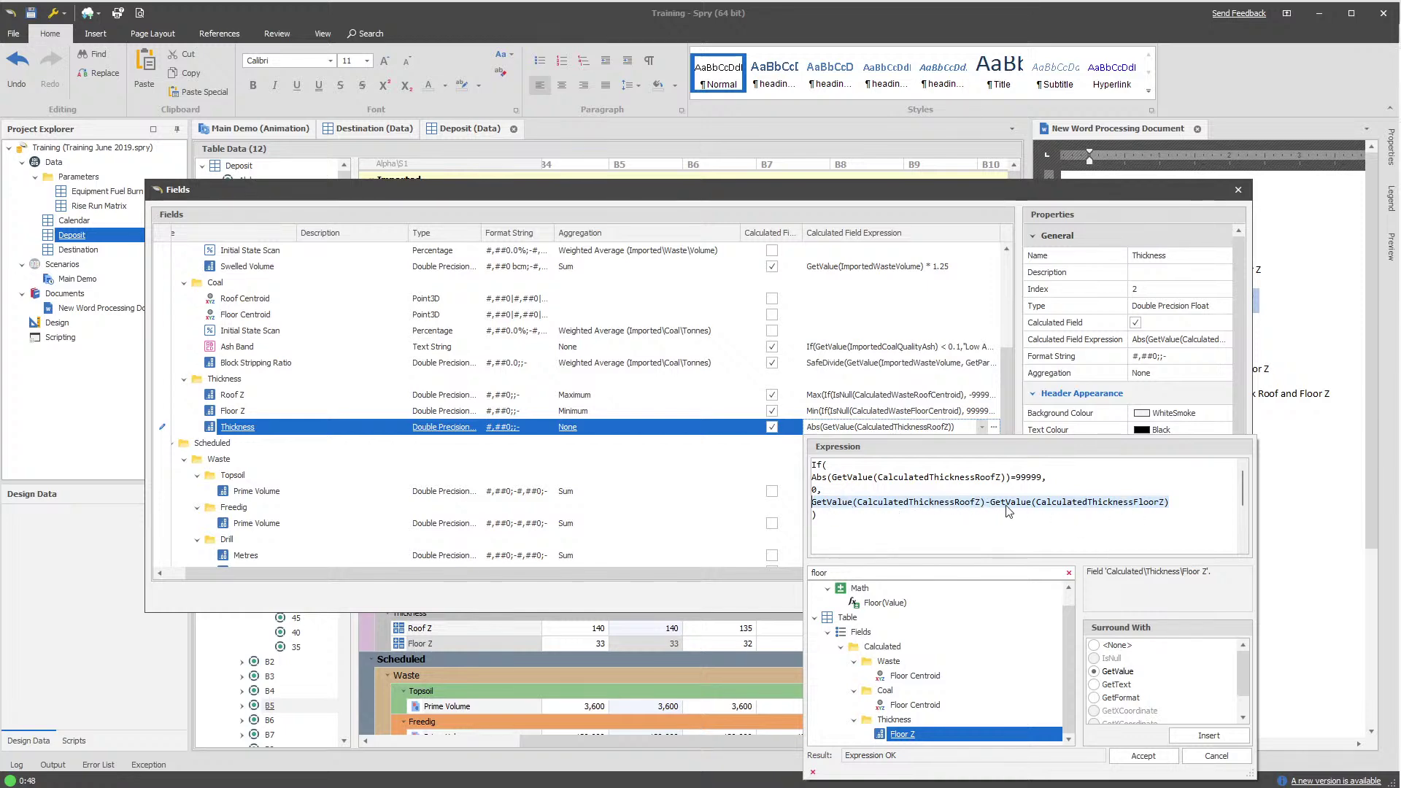
{"action": "left_click", "coordinate": [1143, 756]}
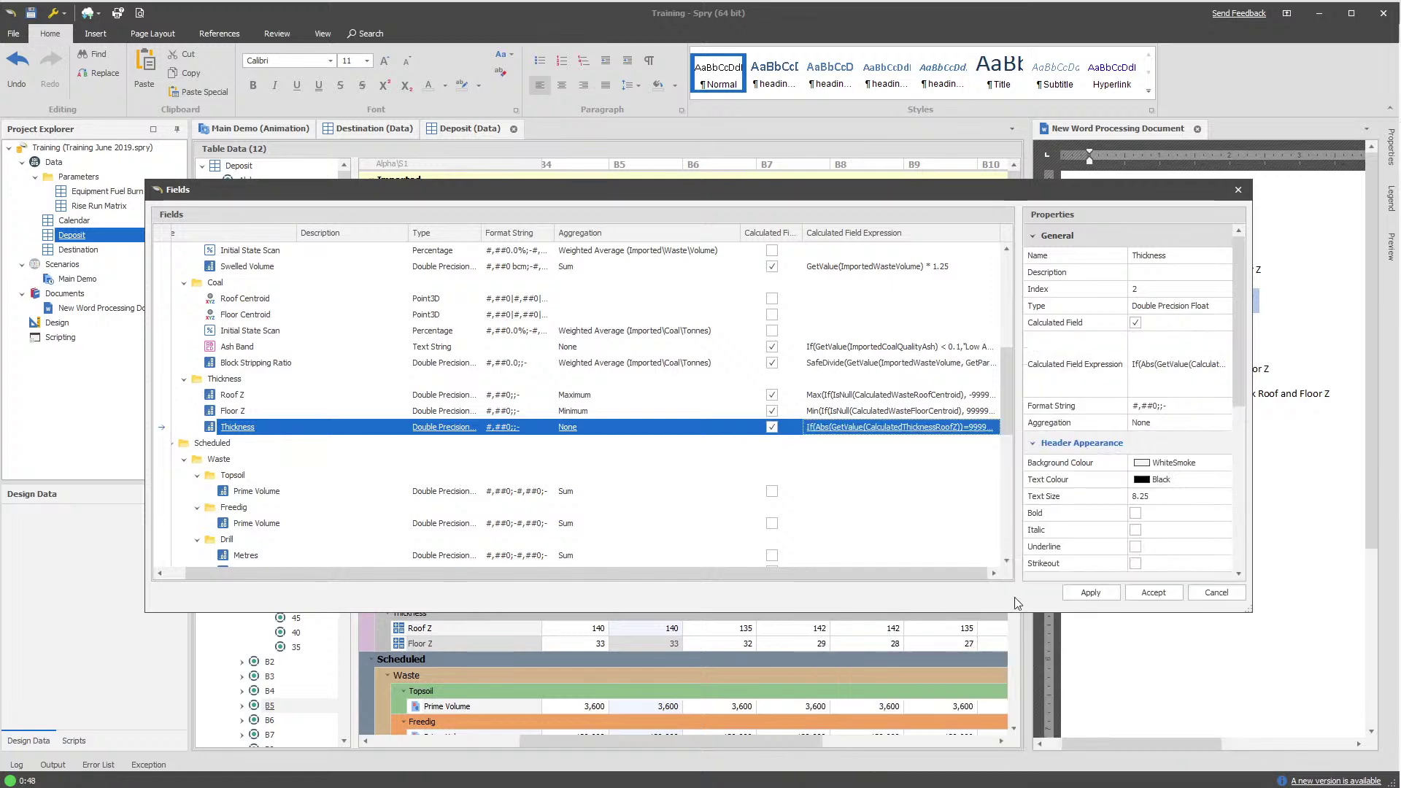
{"action": "left_click", "coordinate": [1092, 591]}
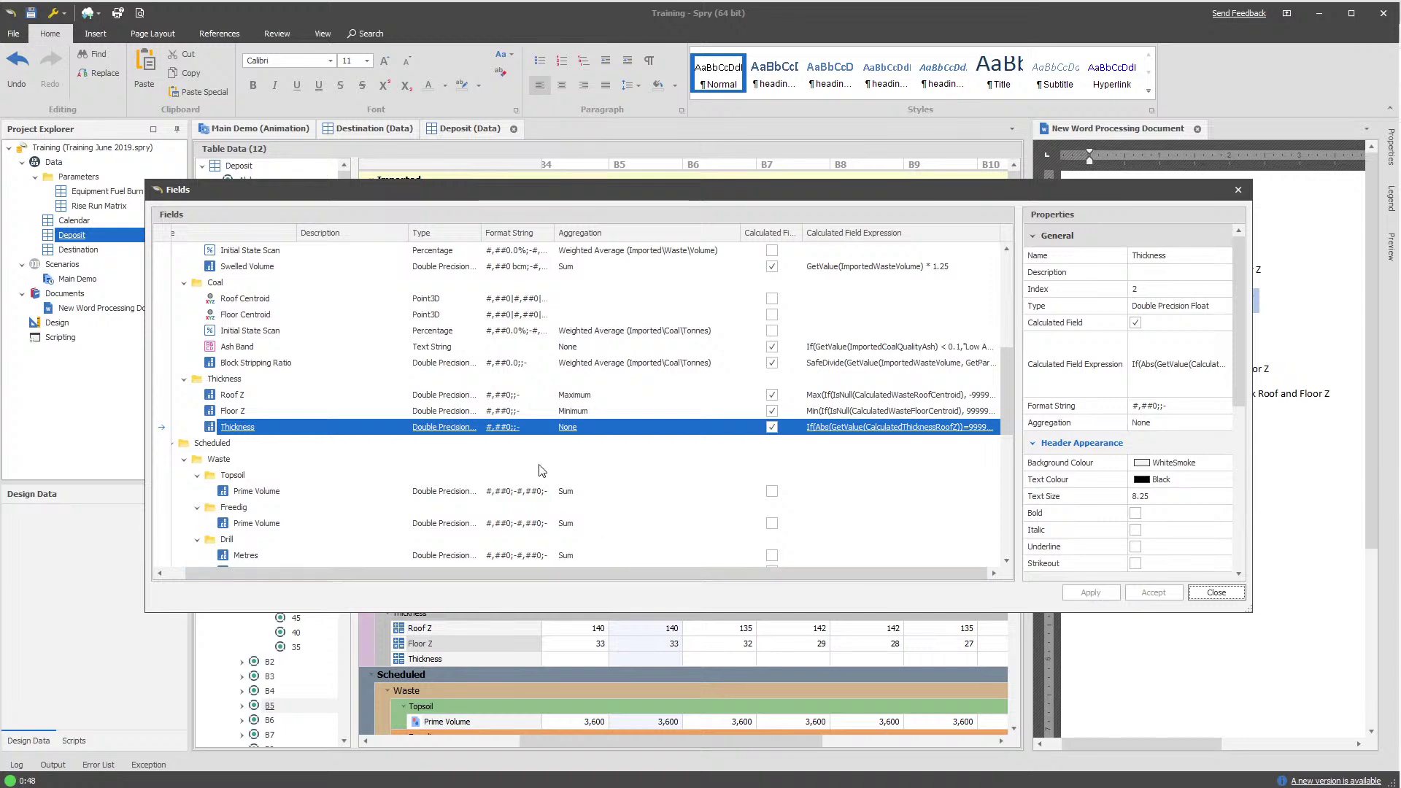
Reopen the Thickness expression and look up the Block level and the GetValue and GetParent functions that accept a node or level
{"action": "left_click", "coordinate": [622, 430]}
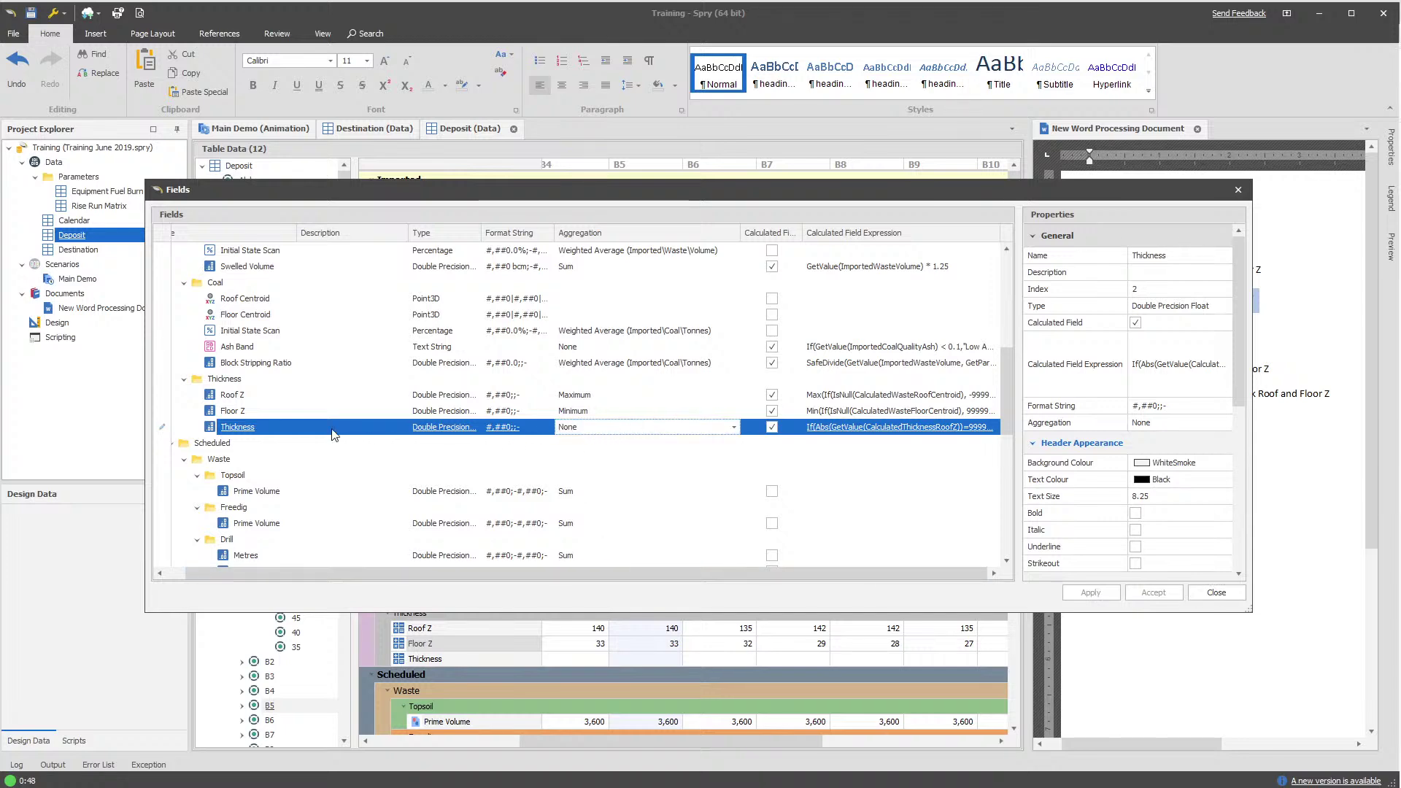
{"action": "left_click_drag", "start_coordinate": [724, 195], "coordinate": [689, 181]}
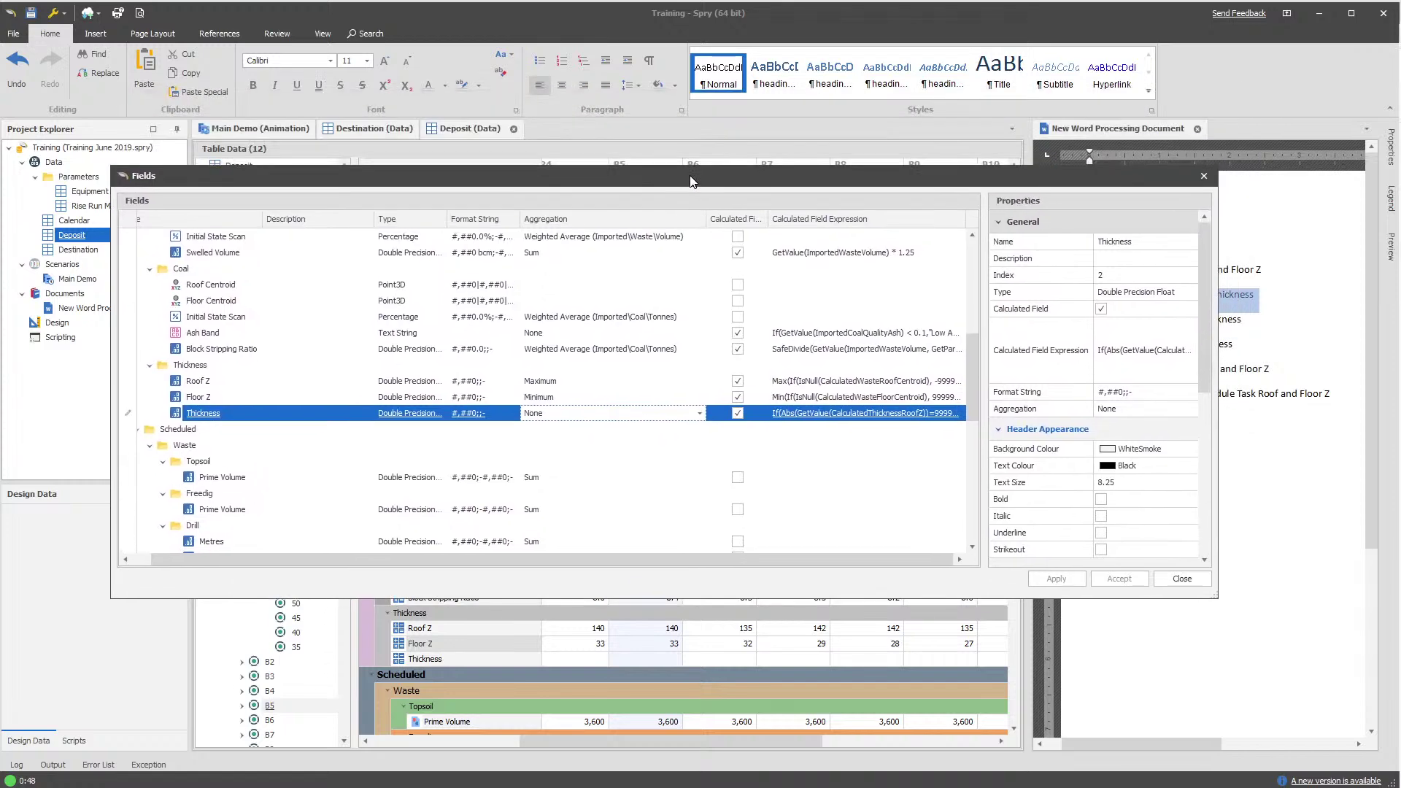
{"action": "double_click", "coordinate": [813, 413]}
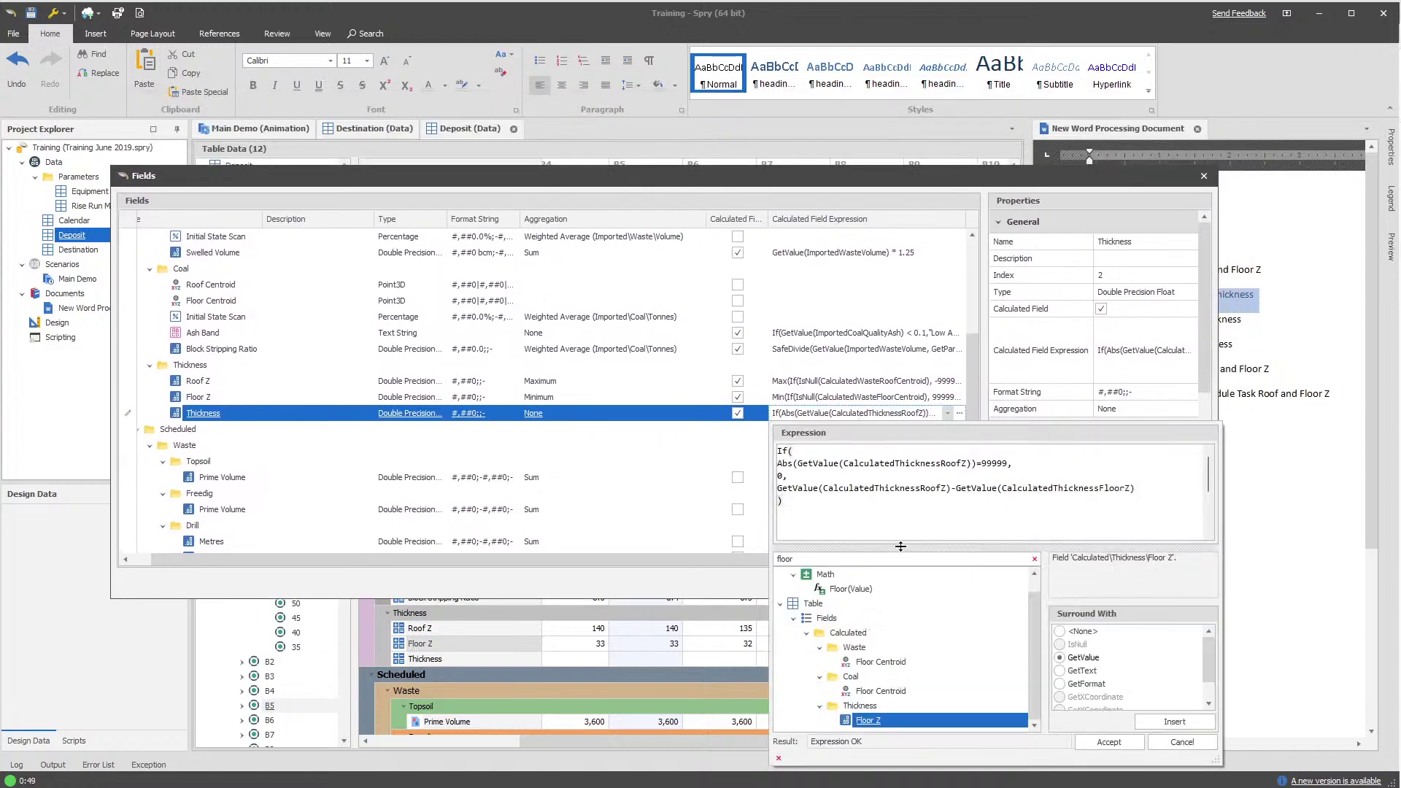
{"action": "double_click", "coordinate": [879, 556]}
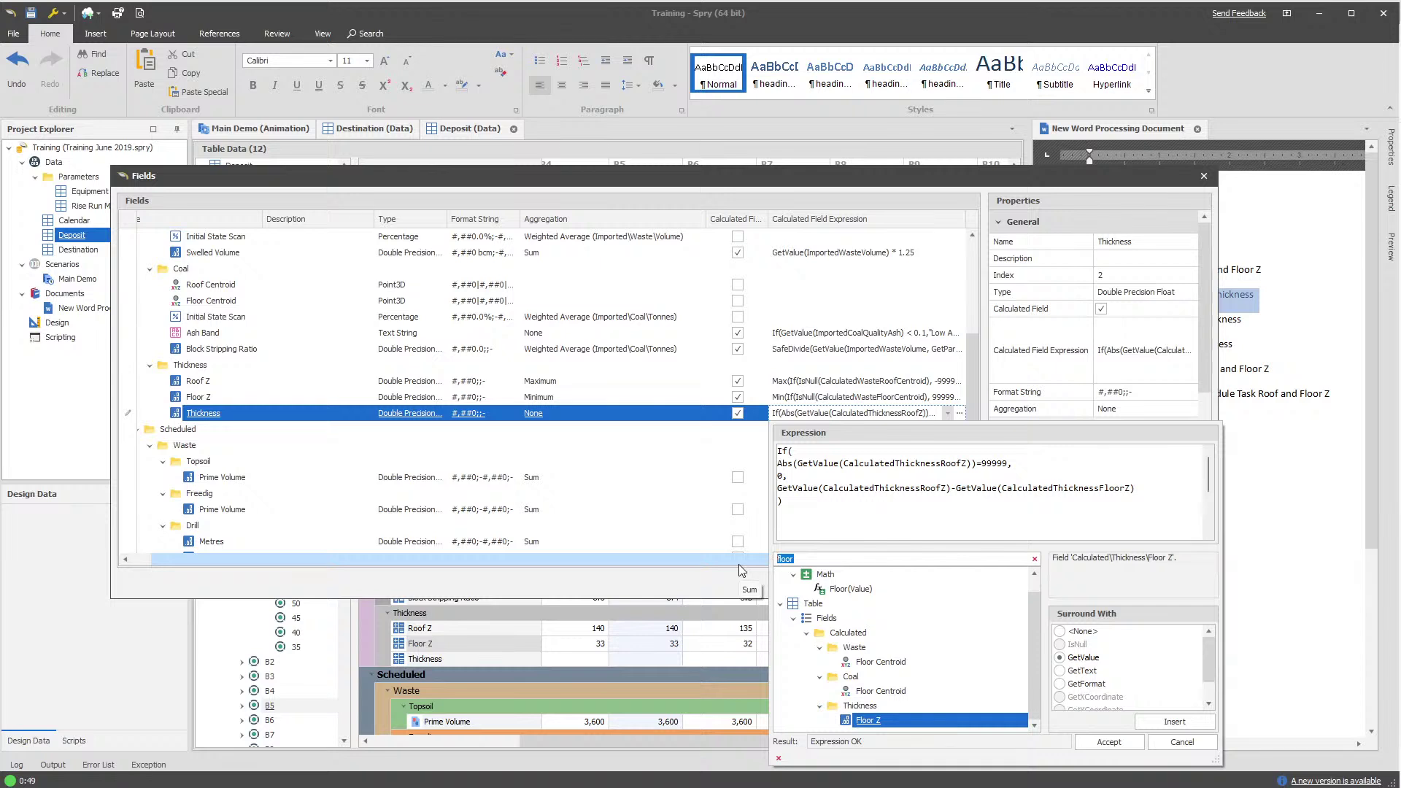
{"action": "type", "text": "block"}
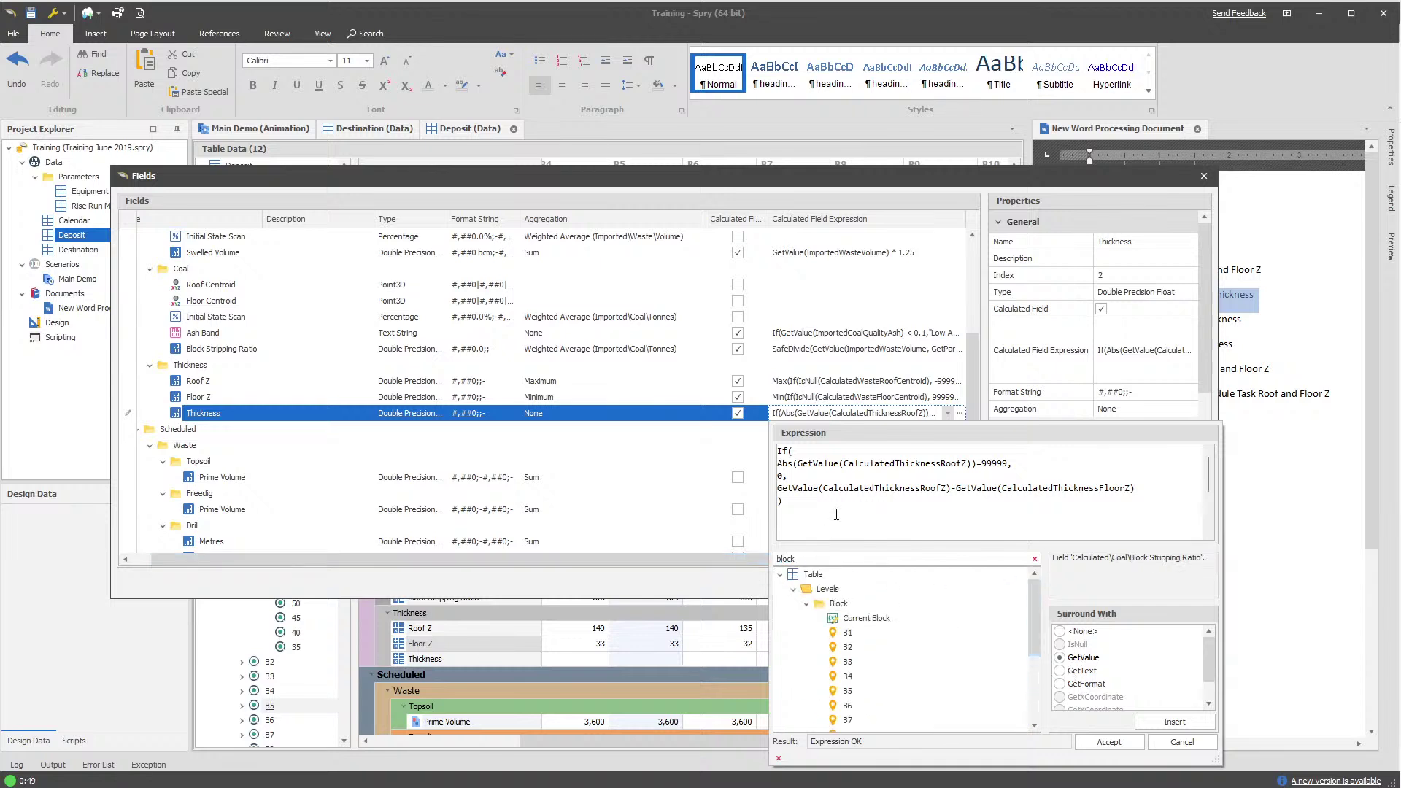
{"action": "double_click", "coordinate": [785, 559]}
{"action": "type", "text": "getval"}
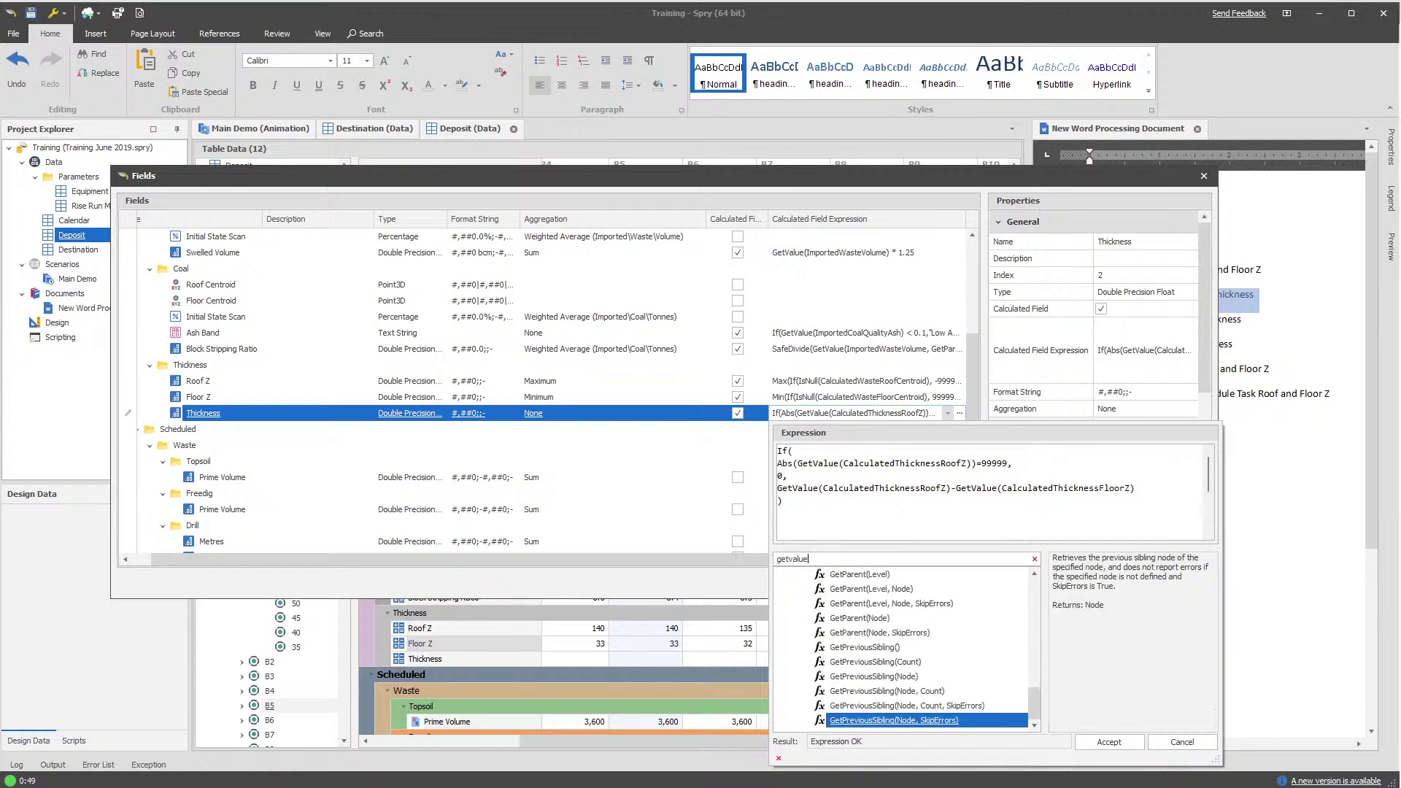
{"action": "type", "text": "ue"}
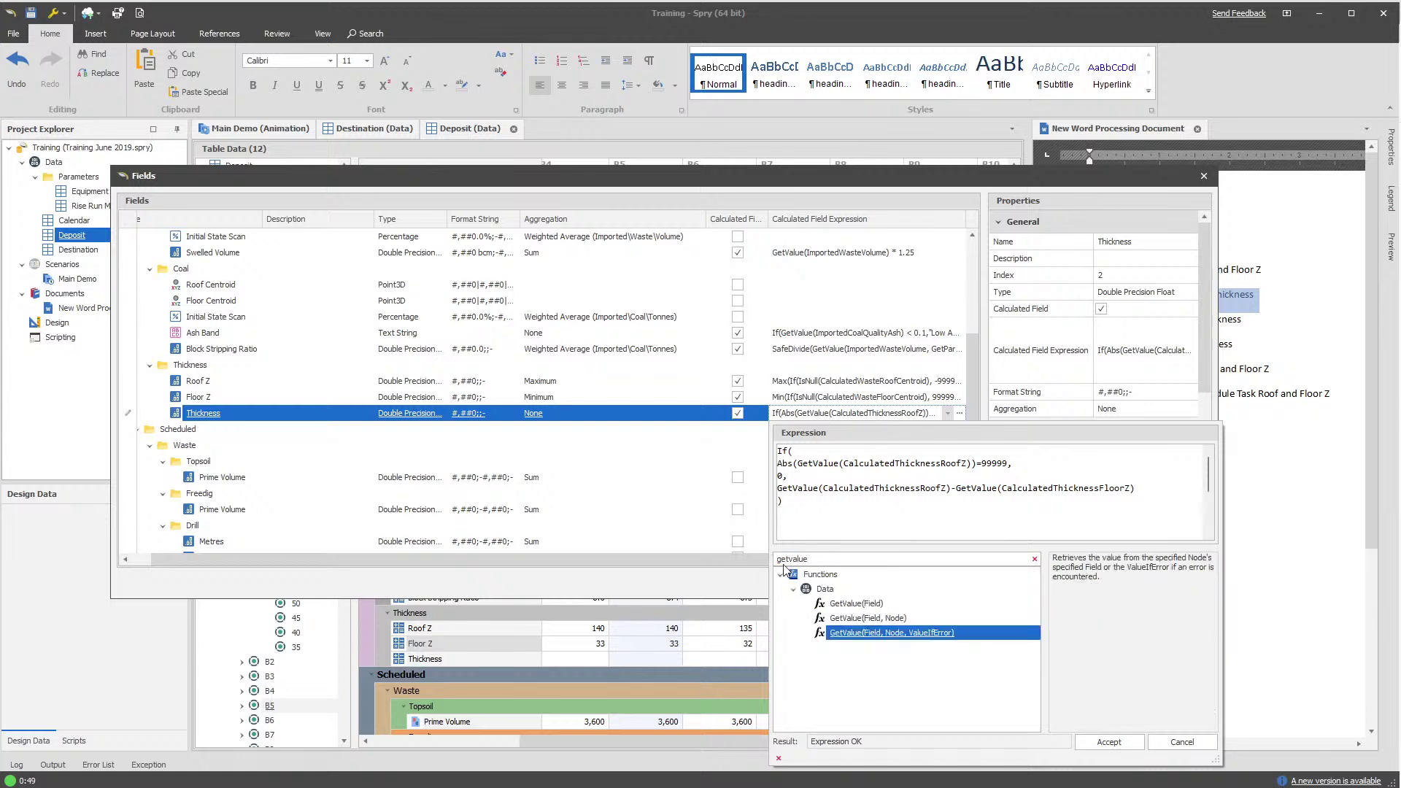
{"action": "left_click", "coordinate": [912, 621]}
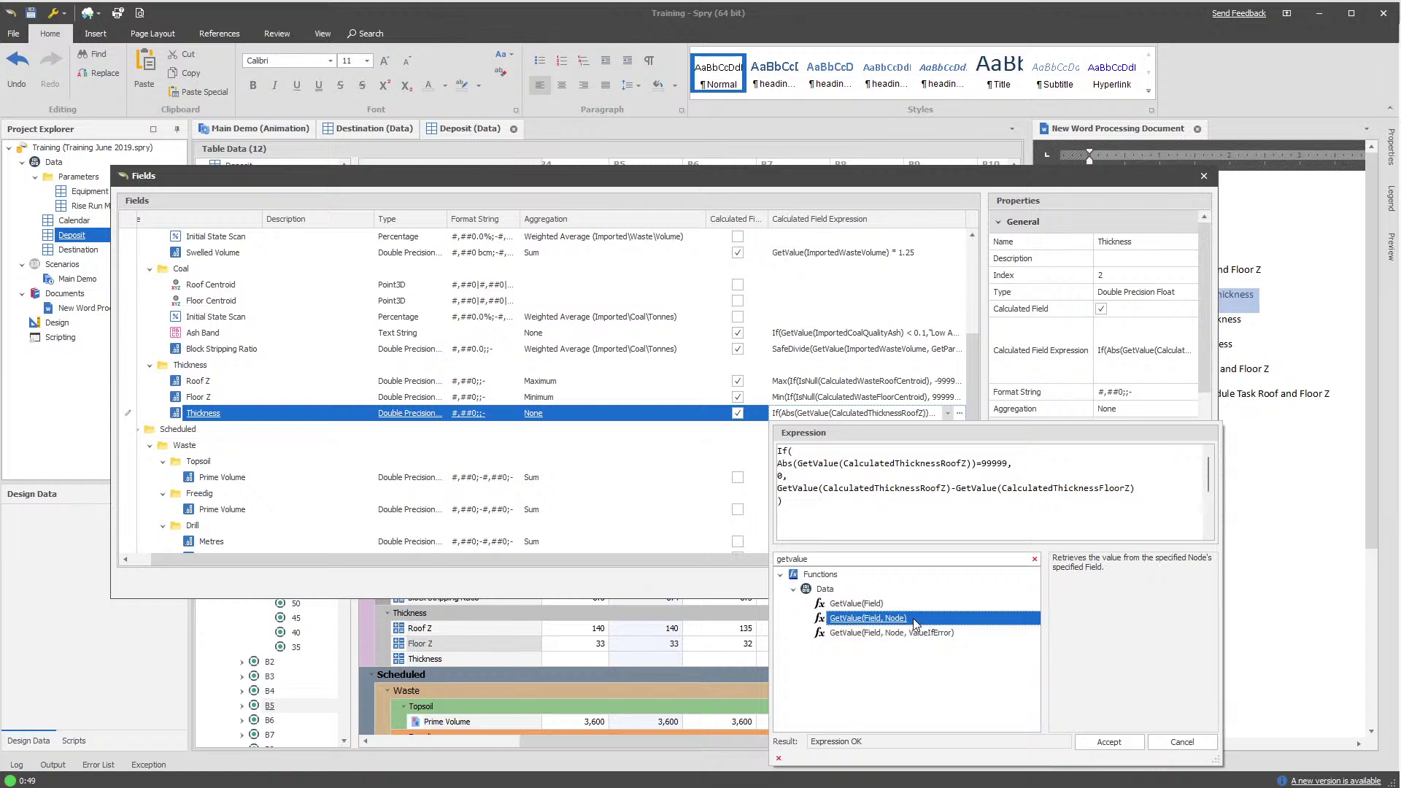
{"action": "left_click_drag", "start_coordinate": [872, 560], "coordinate": [762, 560]}
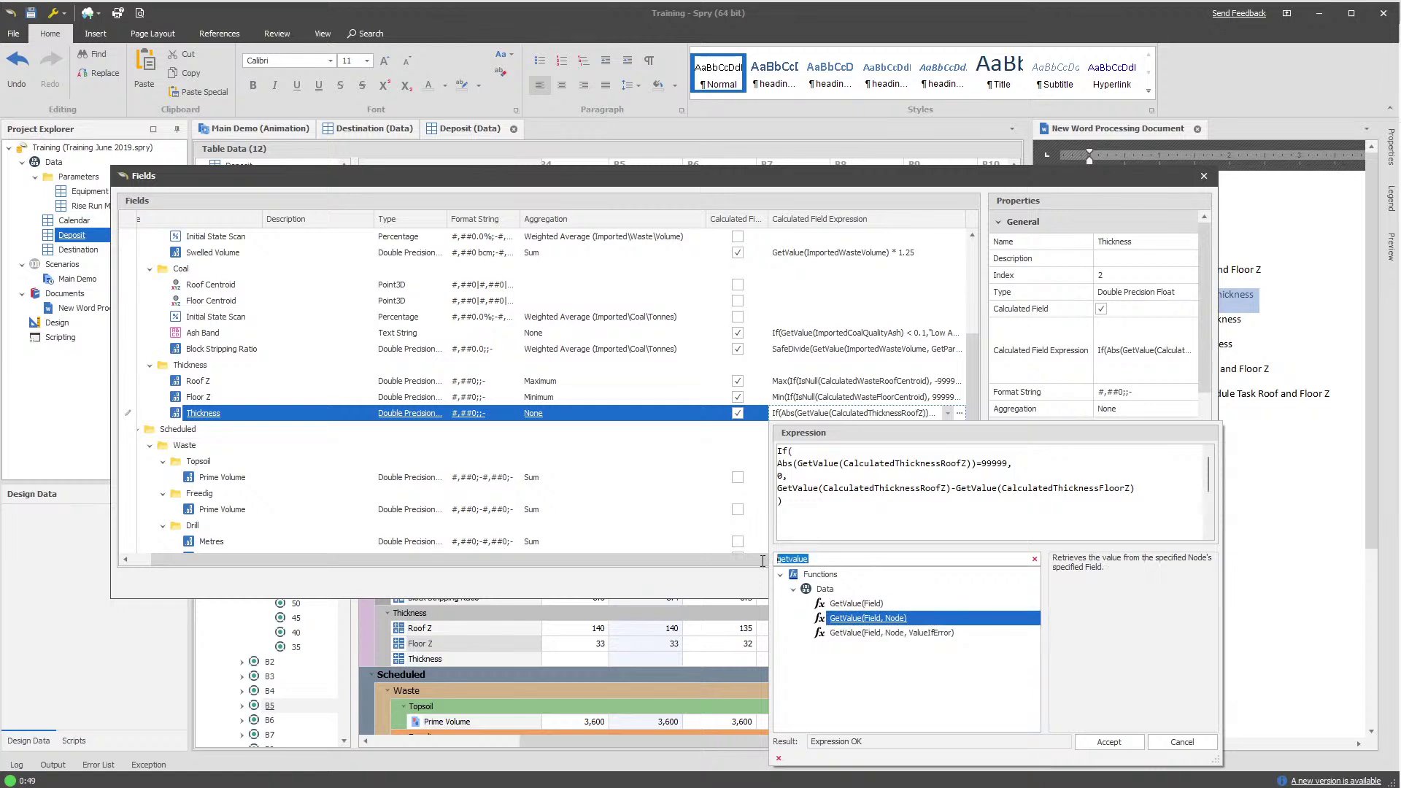
{"action": "type", "text": "parent"}
{"action": "left_click", "coordinate": [899, 619]}
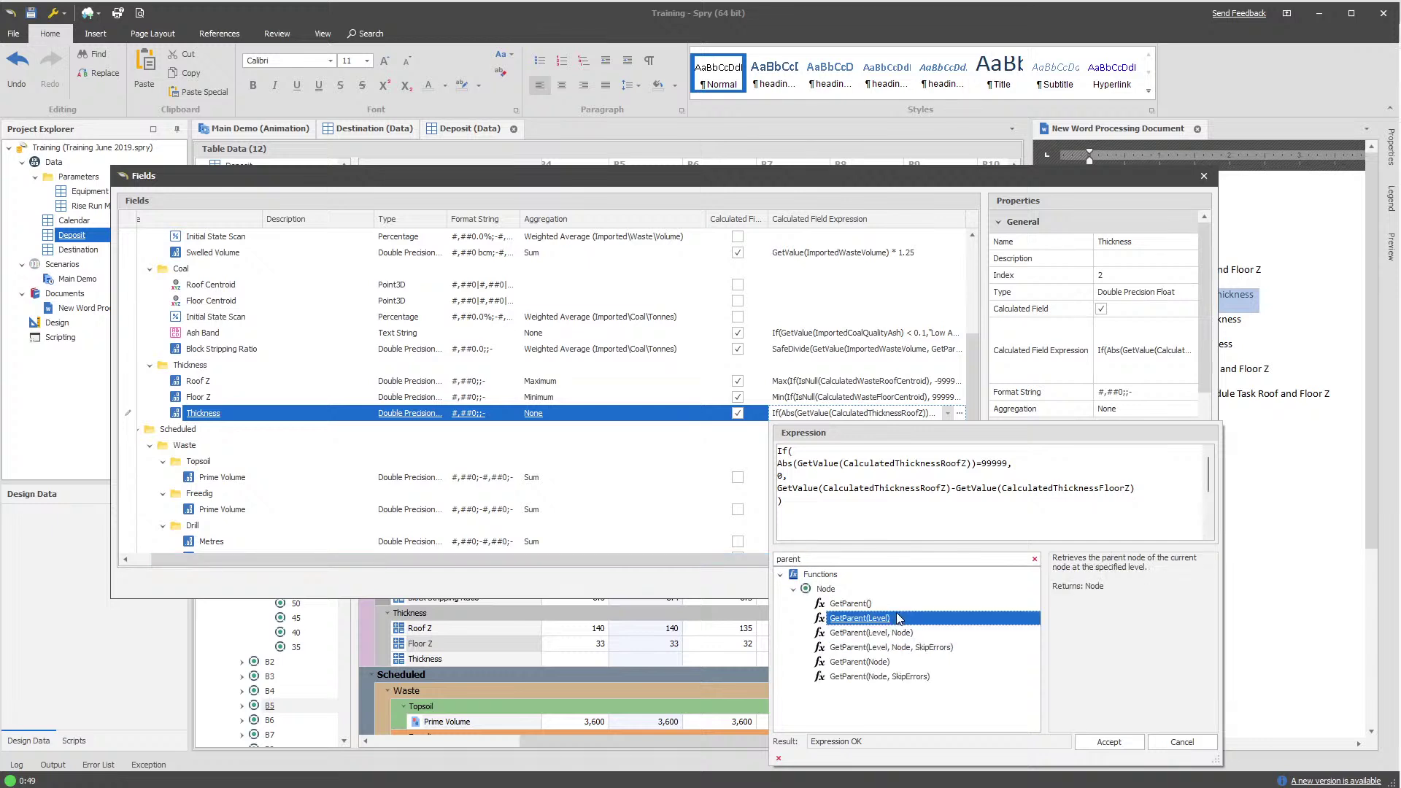
Add GetParent(Block) as the node argument of the GetValue call in the If condition
{"action": "left_click", "coordinate": [971, 463]}
{"action": "type", "text": ", GetParent"}
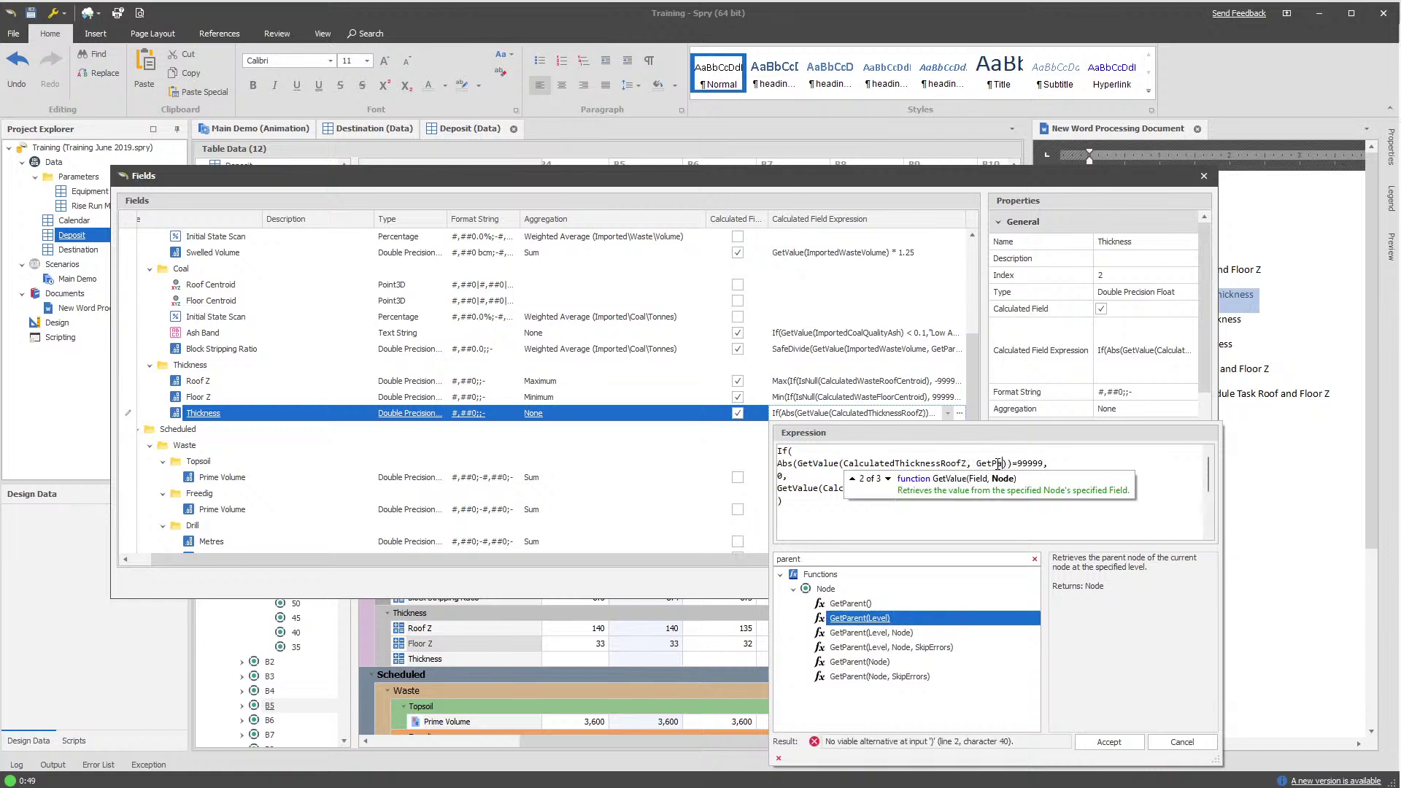
{"action": "type", "text": "(Block)"}
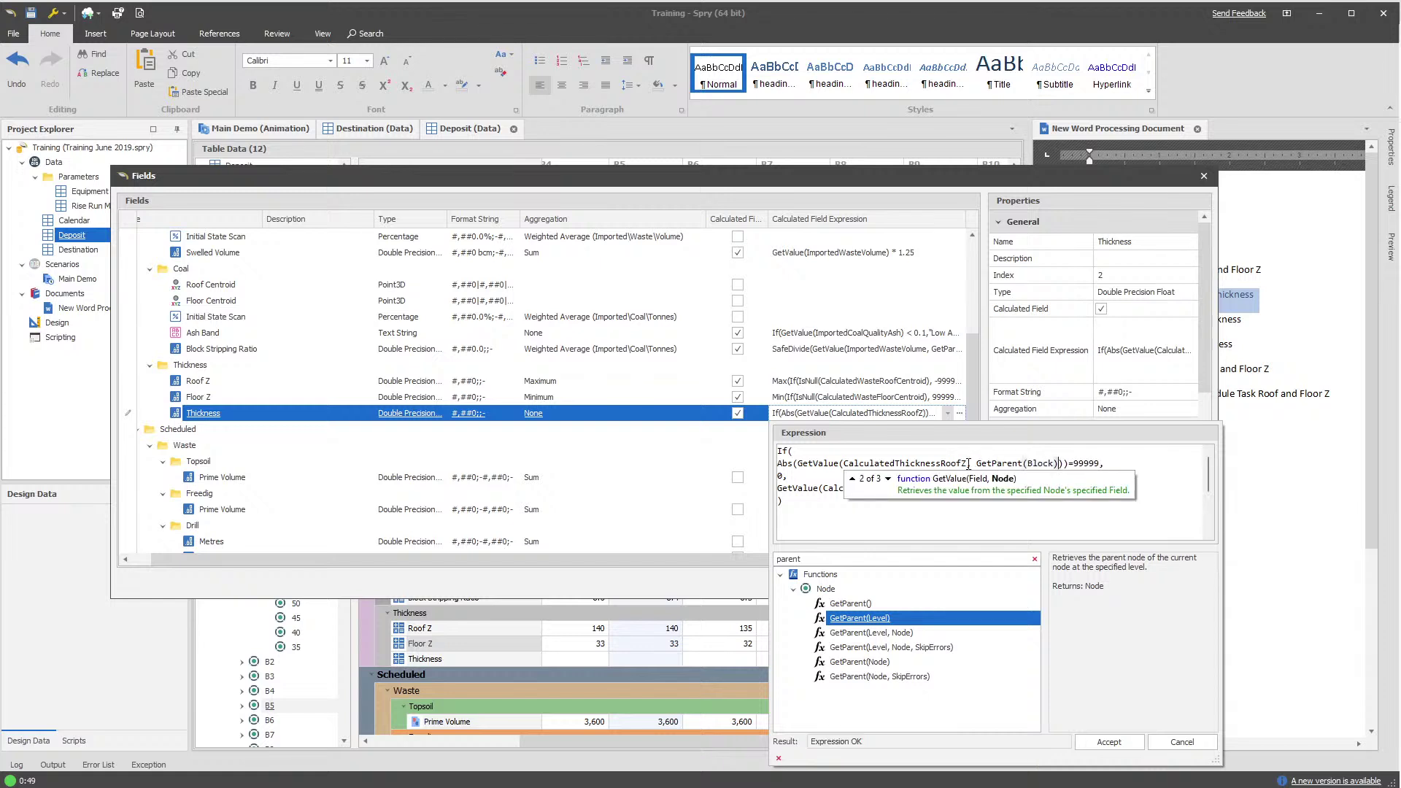
Copy the GetParent(Block) argument into the Roof Z and Floor Z GetValue calls of the subtraction
{"action": "left_click", "coordinate": [968, 463], "text": "shift"}
{"action": "key", "text": "ctrl+c"}
{"action": "left_click", "coordinate": [1019, 492]}
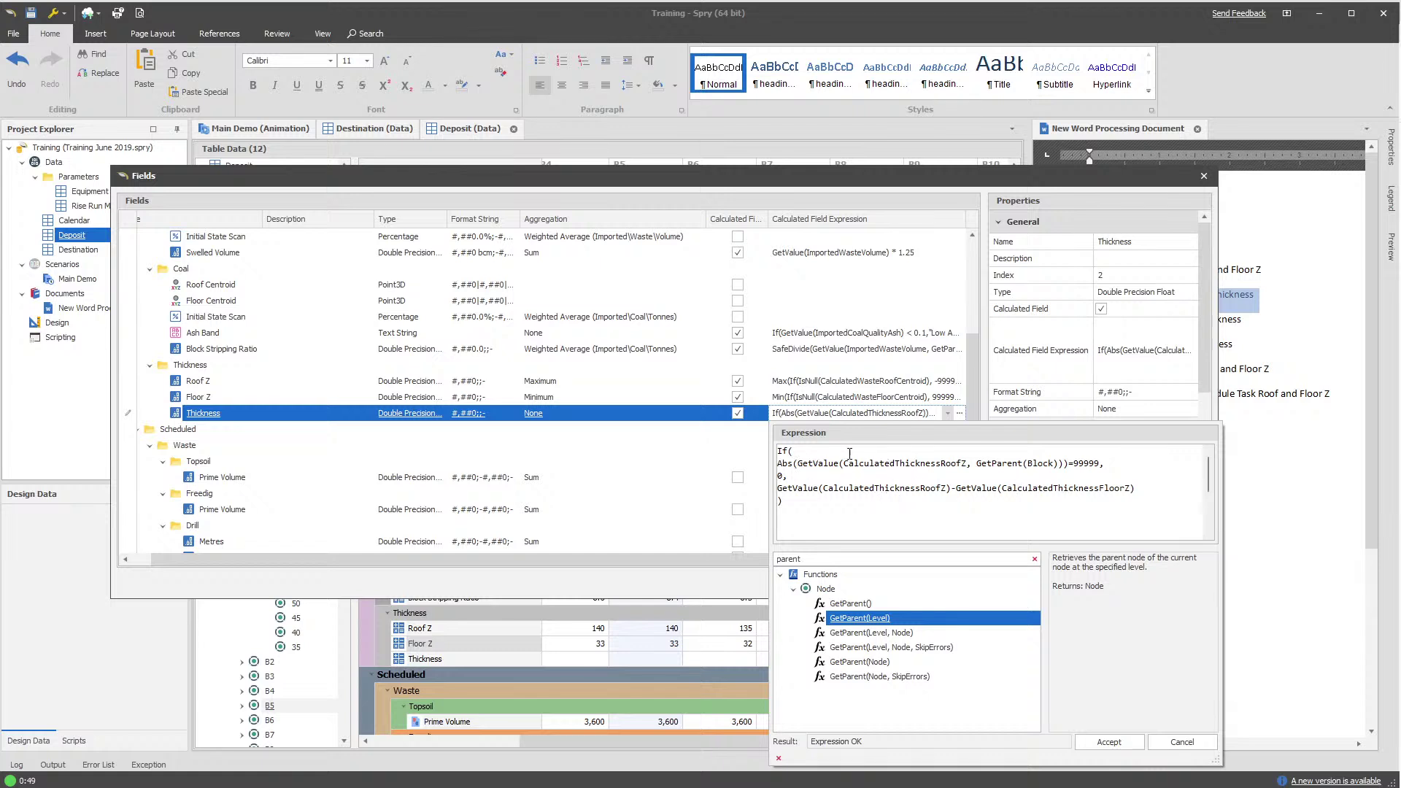
{"action": "key", "text": "ctrl+v"}
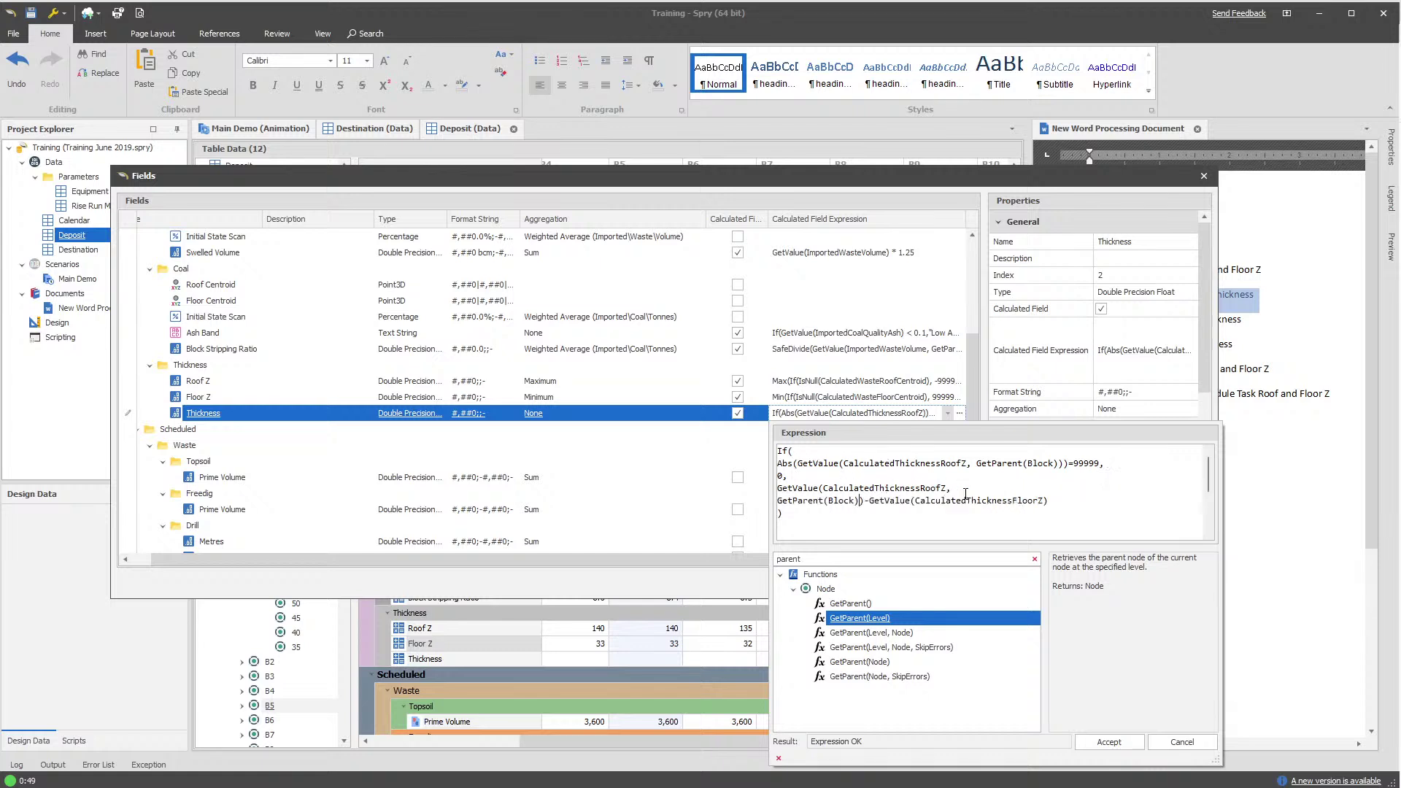
{"action": "left_click", "coordinate": [1046, 500]}
{"action": "key", "text": "ctrl+v"}
Extend the If condition with Or and a second Abs test comparing CalculatedThicknessFloorZ at GetParent(Block) with 99999
{"action": "left_click_drag", "start_coordinate": [1064, 463], "coordinate": [777, 464]}
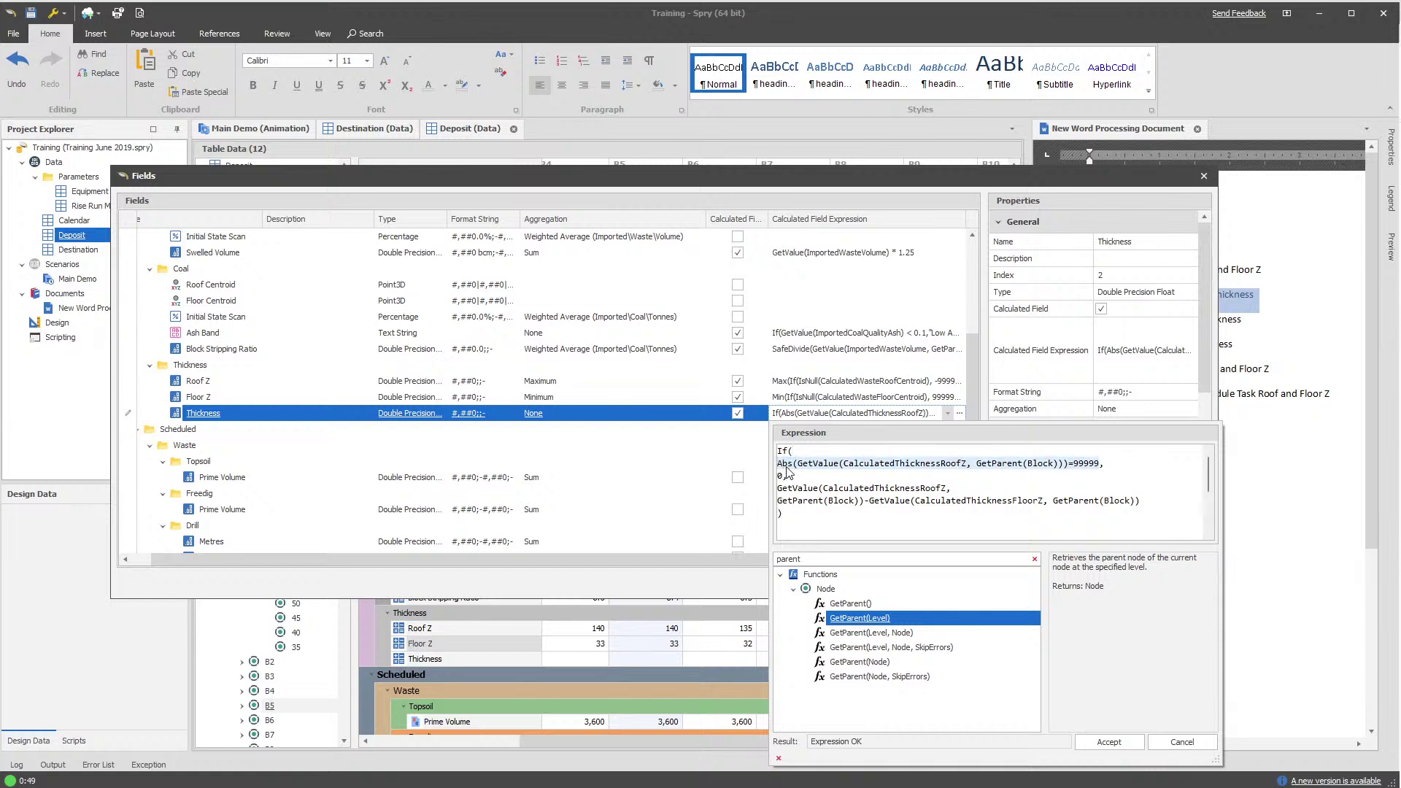
{"action": "left_click", "coordinate": [1060, 465]}
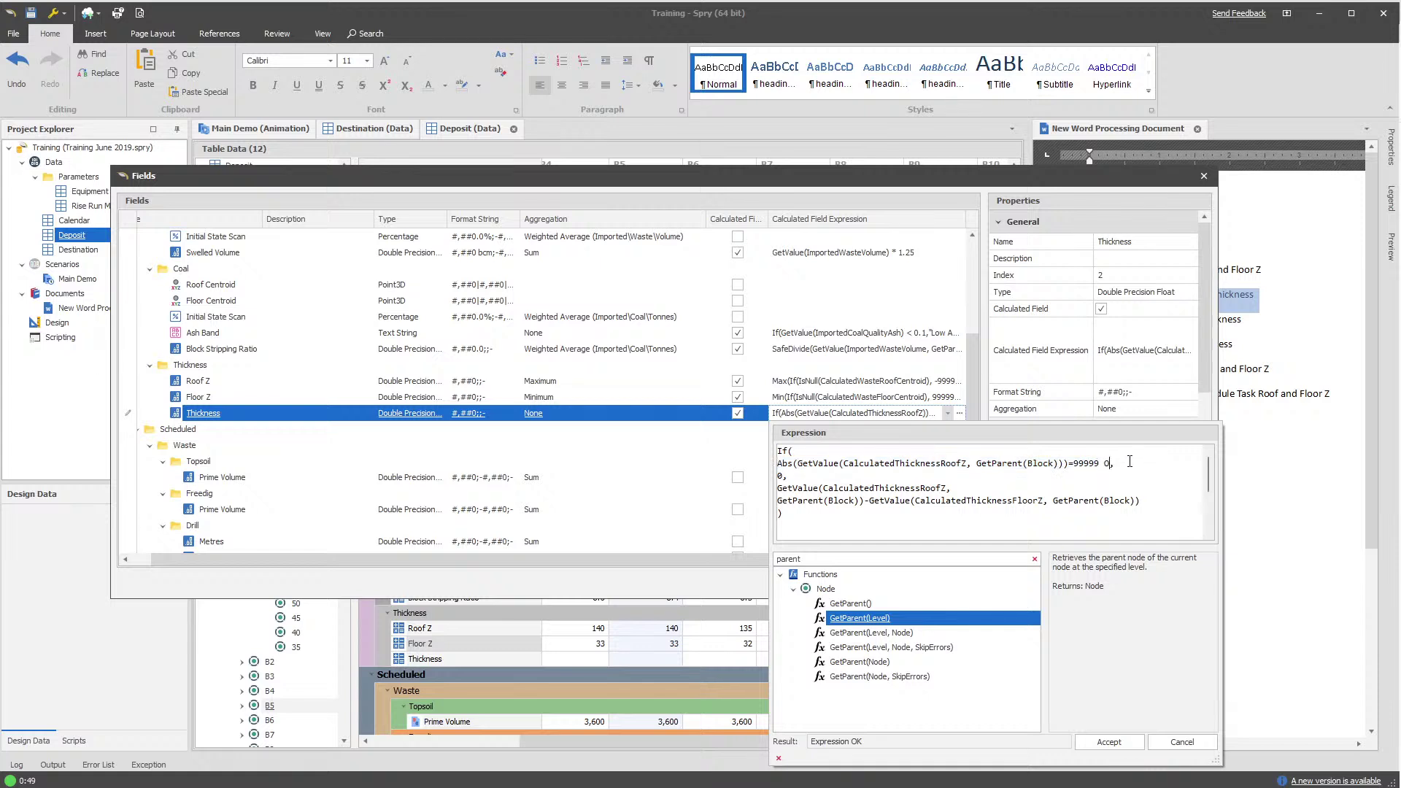
{"action": "type", "text": "r"}
{"action": "key", "text": "Return"}
{"action": "type", "text": "Abs(GetValue(CalculatedThicknessRoofZ, GetParent(Block)))=99999,"}
{"action": "left_click_drag", "start_coordinate": [940, 475], "coordinate": [786, 488]}
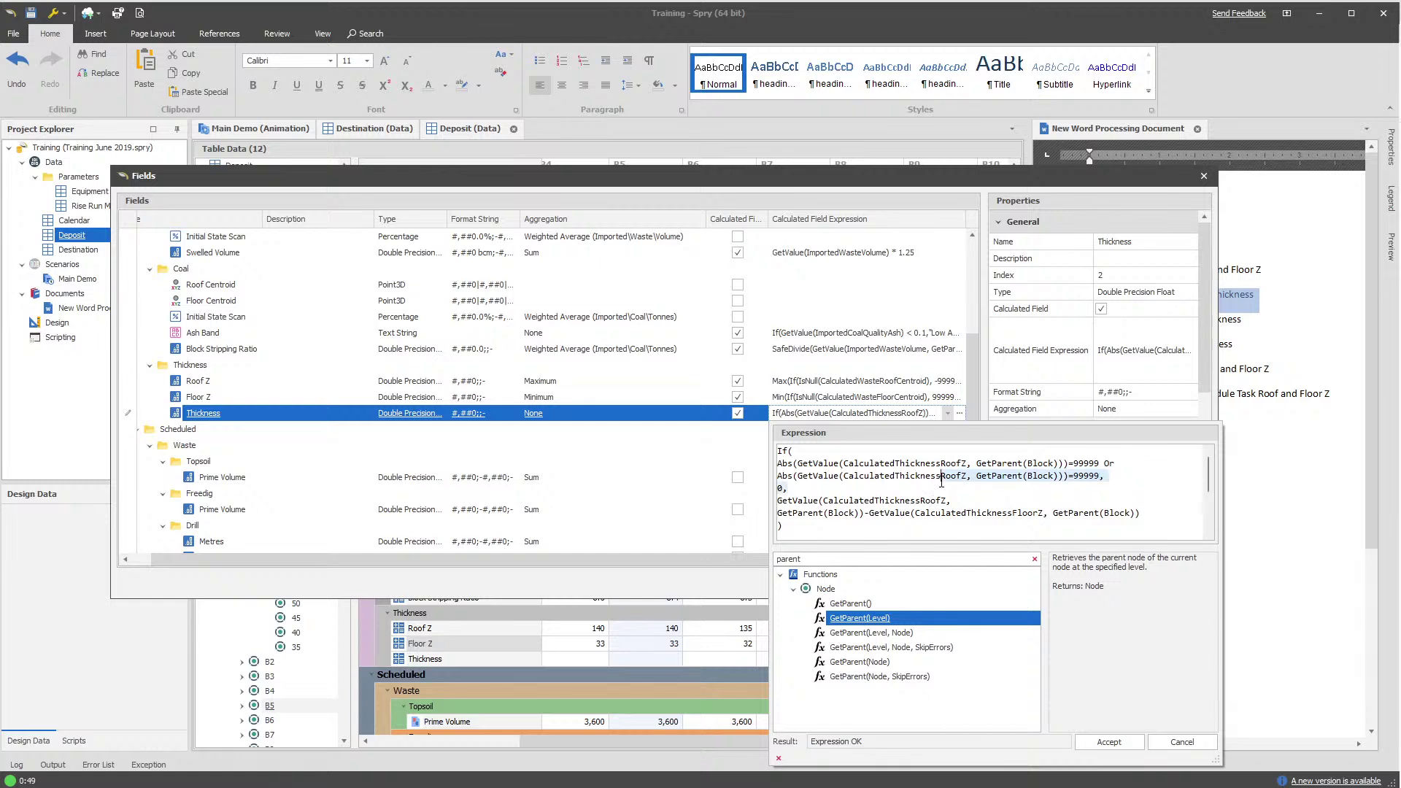
{"action": "left_click", "coordinate": [953, 476]}
{"action": "left_click_drag", "start_coordinate": [964, 475], "coordinate": [943, 476]}
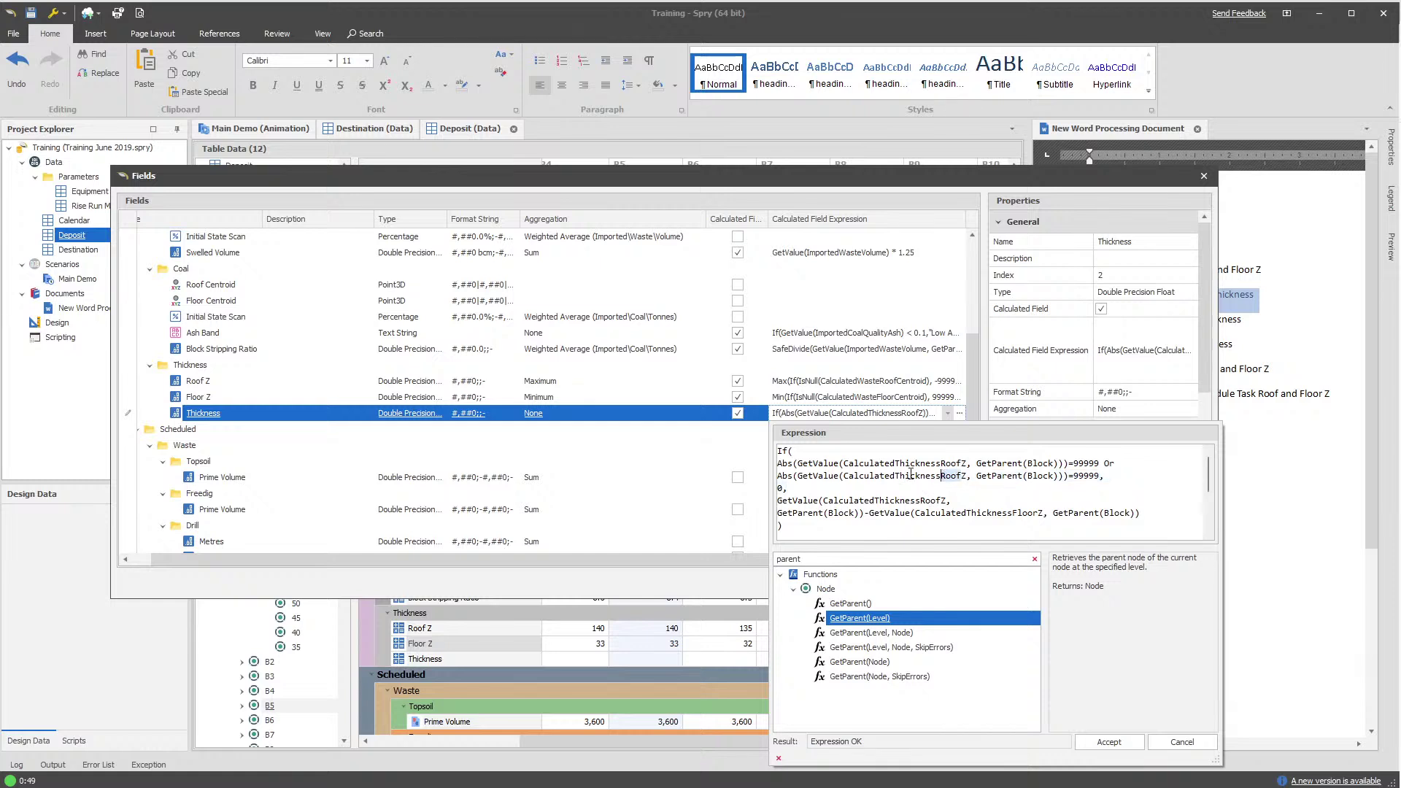
{"action": "type", "text": "Floor"}
Check the Block arguments and the Roof Z and Floor Z references in the Thickness expression, then accept it
{"action": "double_click", "coordinate": [1040, 464]}
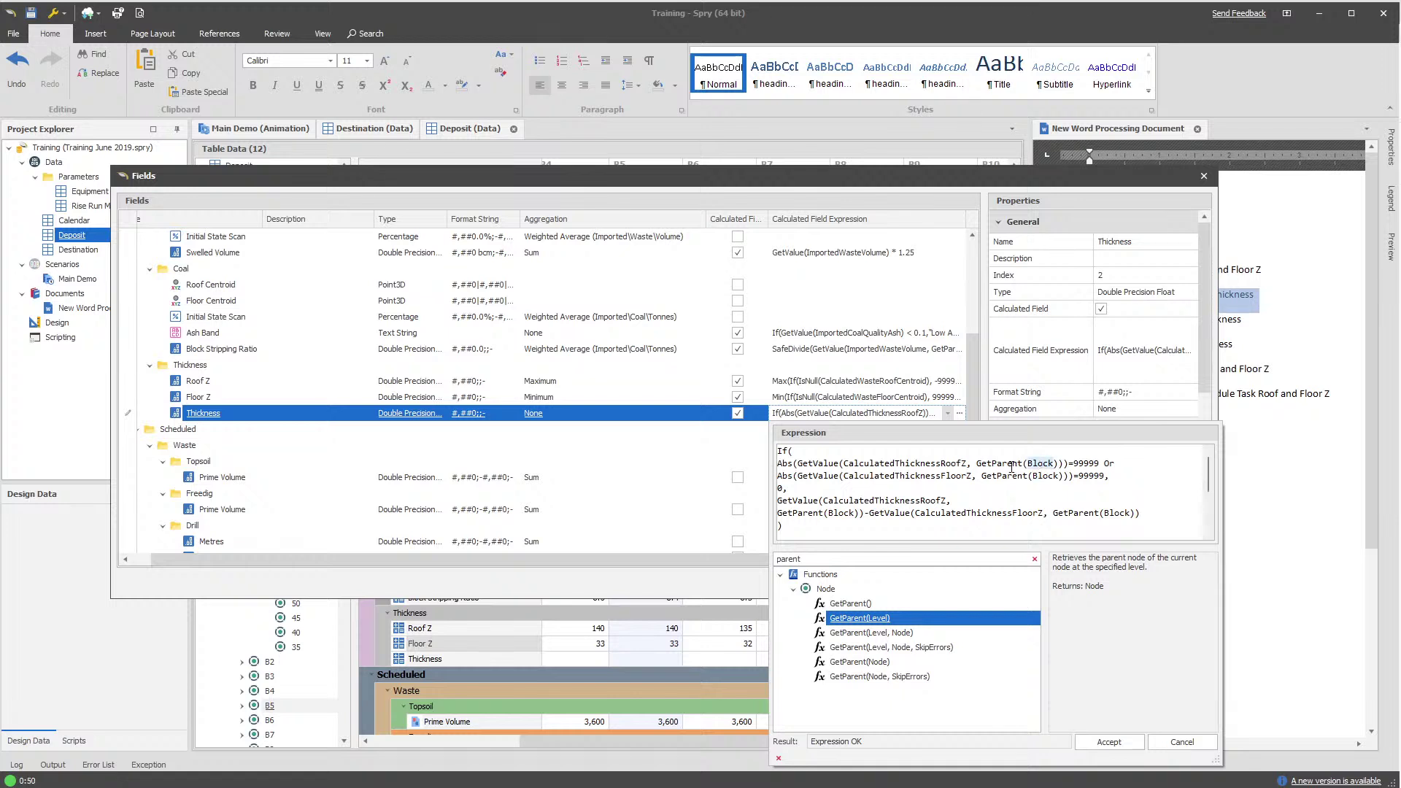
{"action": "left_click", "coordinate": [1056, 476]}
{"action": "double_click", "coordinate": [883, 500]}
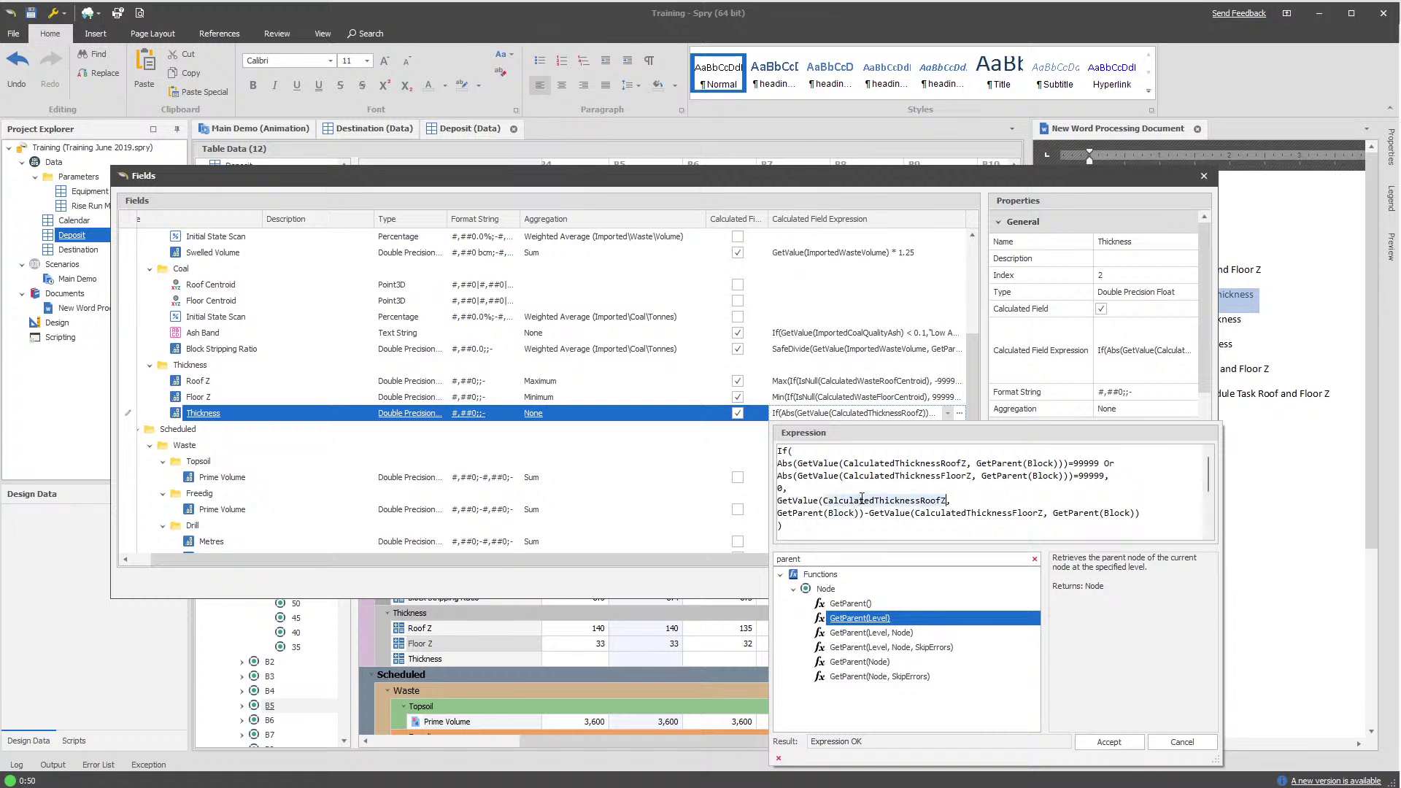
{"action": "double_click", "coordinate": [978, 513]}
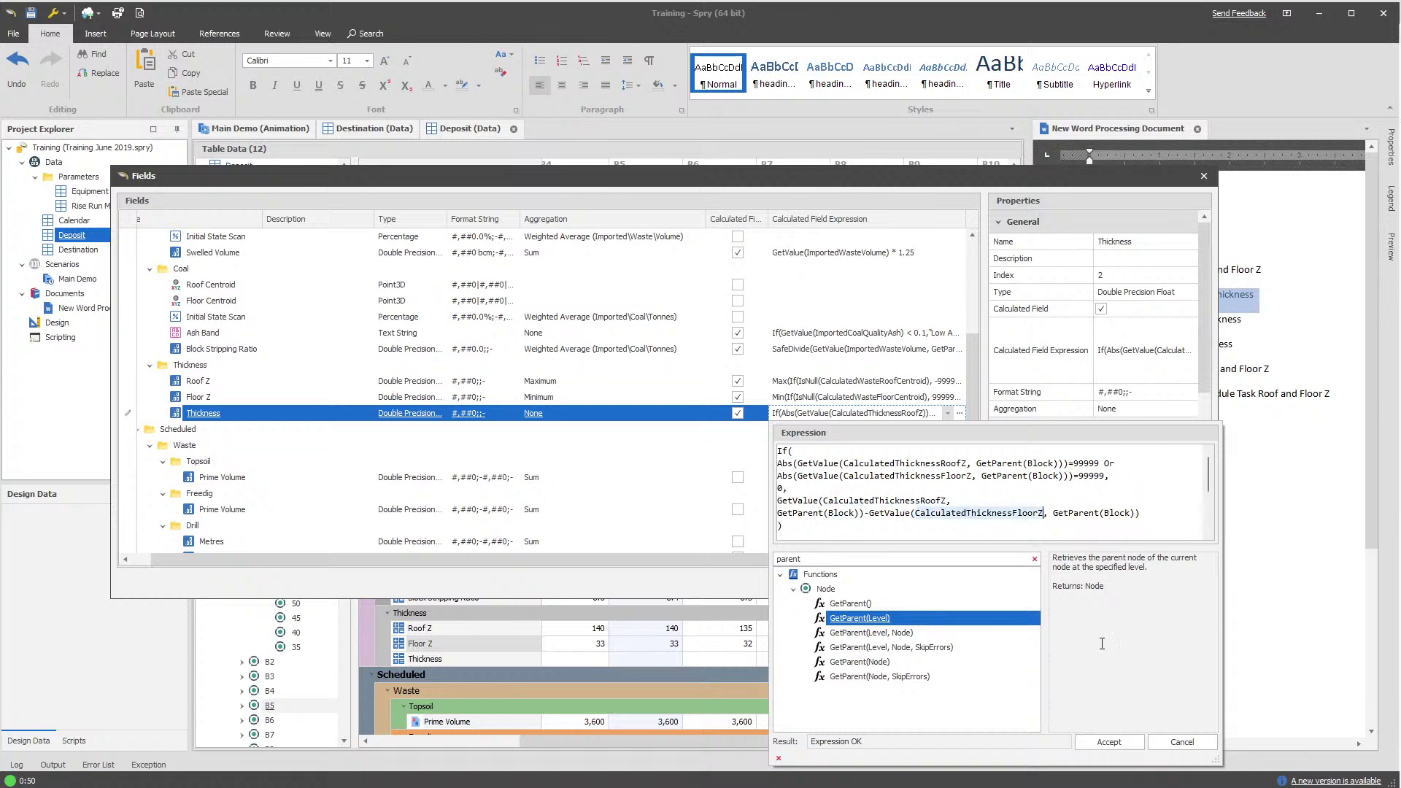
{"action": "left_click", "coordinate": [1107, 742]}
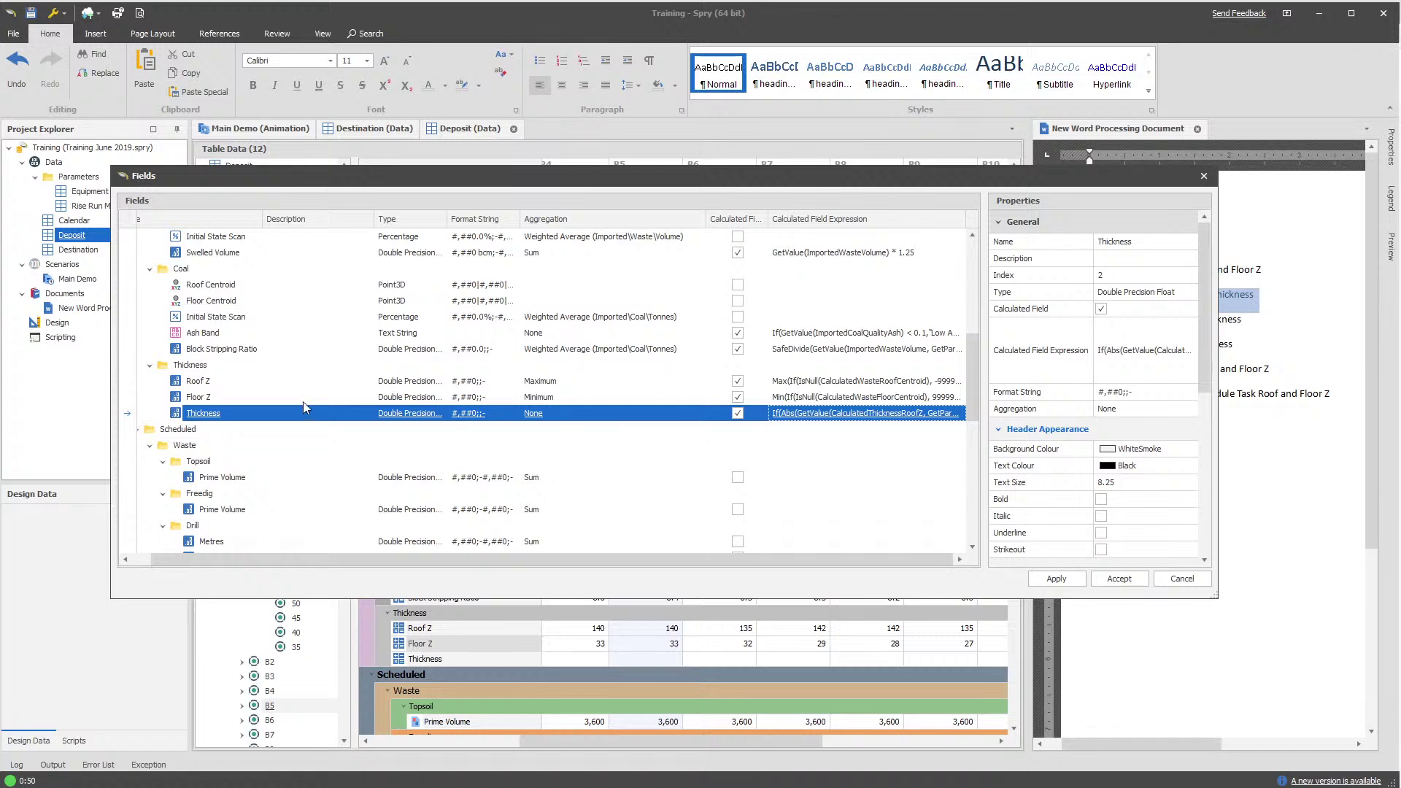
Review the Roof Z and Floor Z aggregations and expressions against the Block-level Thickness expression
{"action": "left_click", "coordinate": [558, 383]}
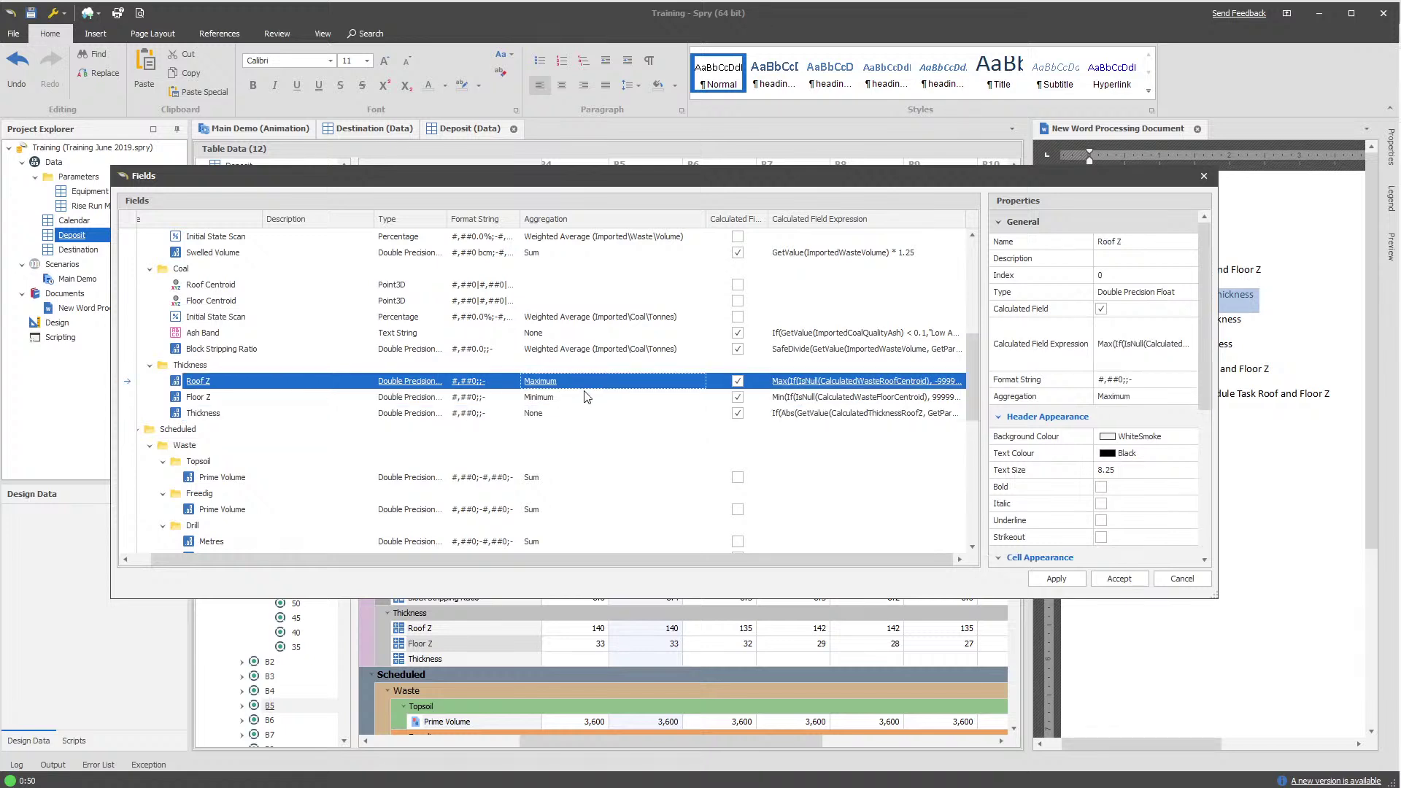
{"action": "left_click", "coordinate": [896, 384]}
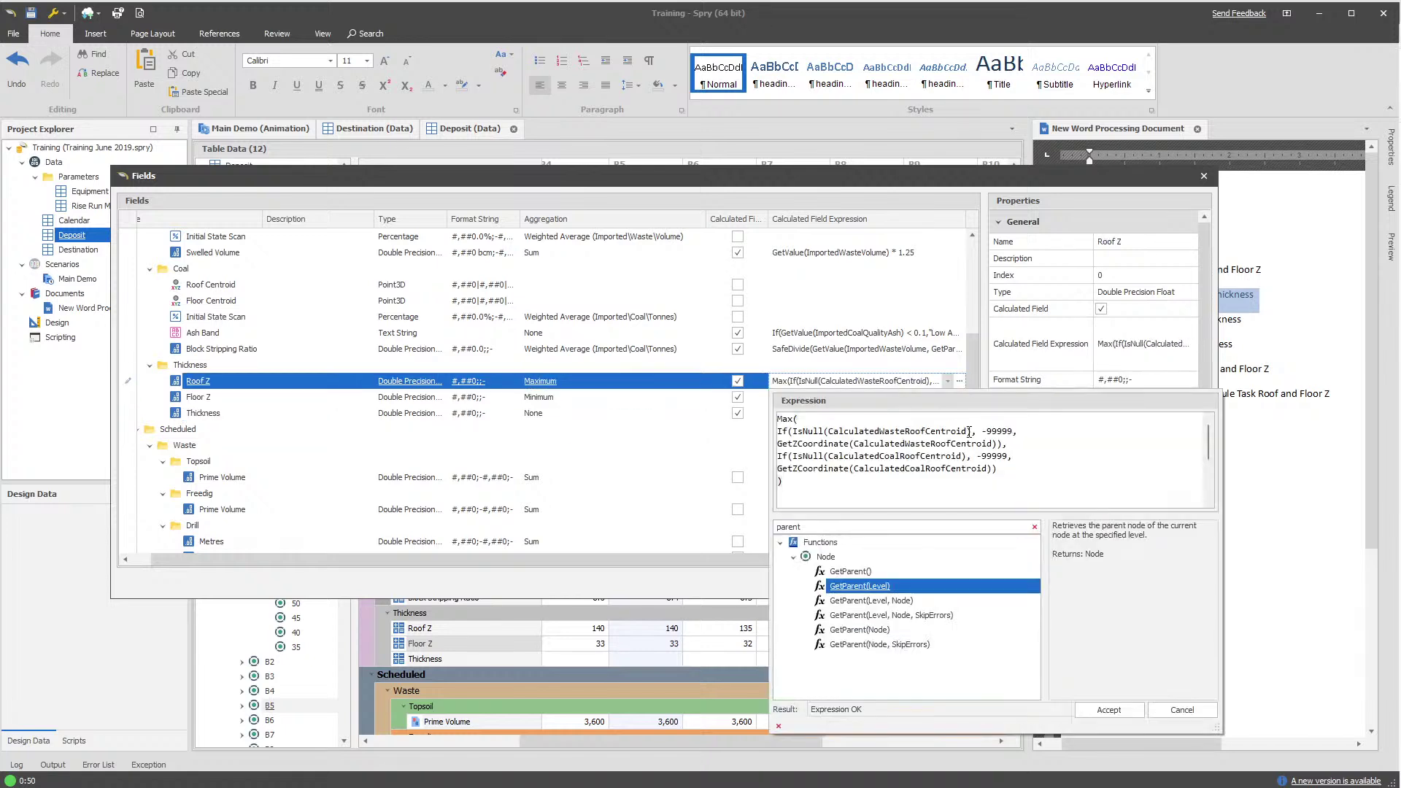
{"action": "left_click", "coordinate": [843, 394]}
{"action": "left_click", "coordinate": [872, 397]}
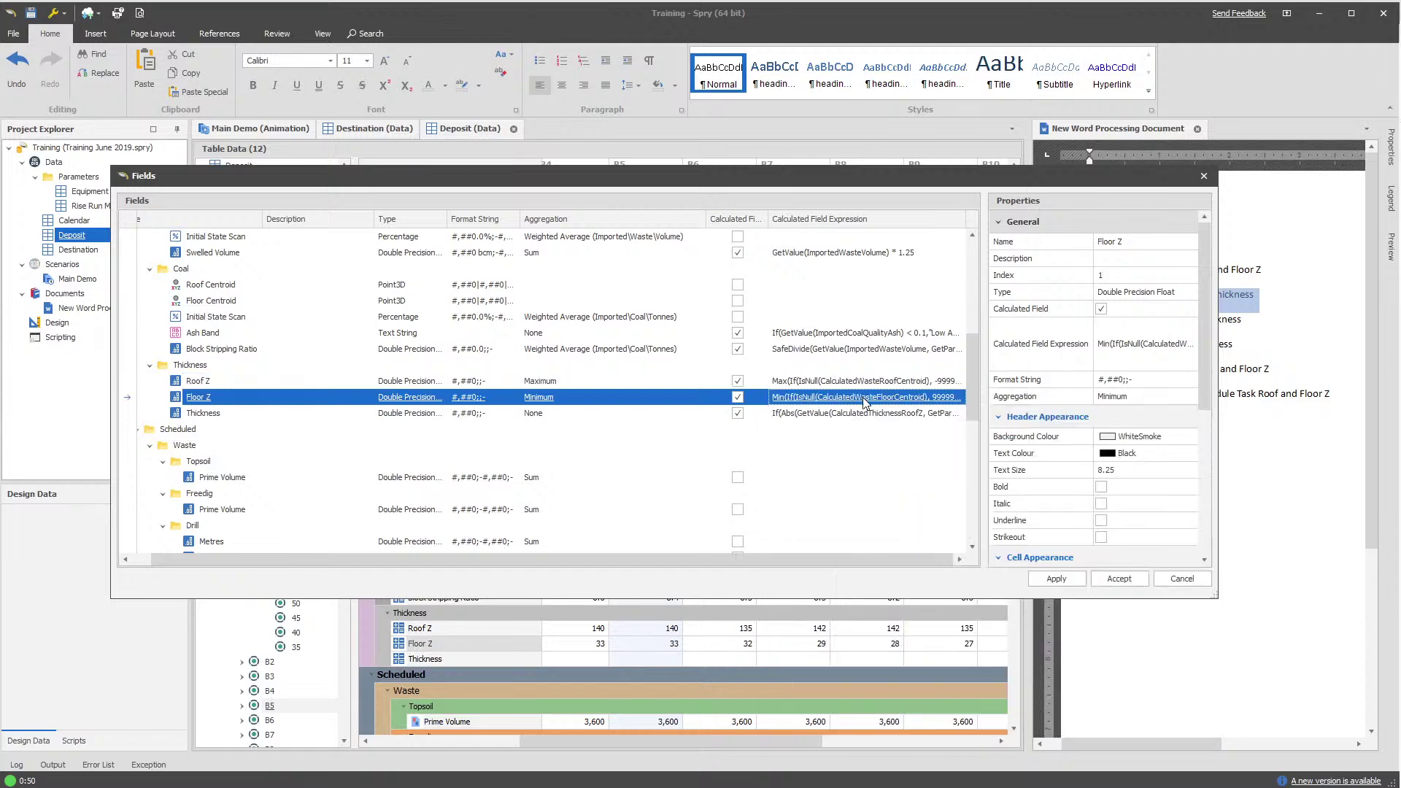
{"action": "left_click", "coordinate": [876, 413]}
{"action": "left_click", "coordinate": [876, 413]}
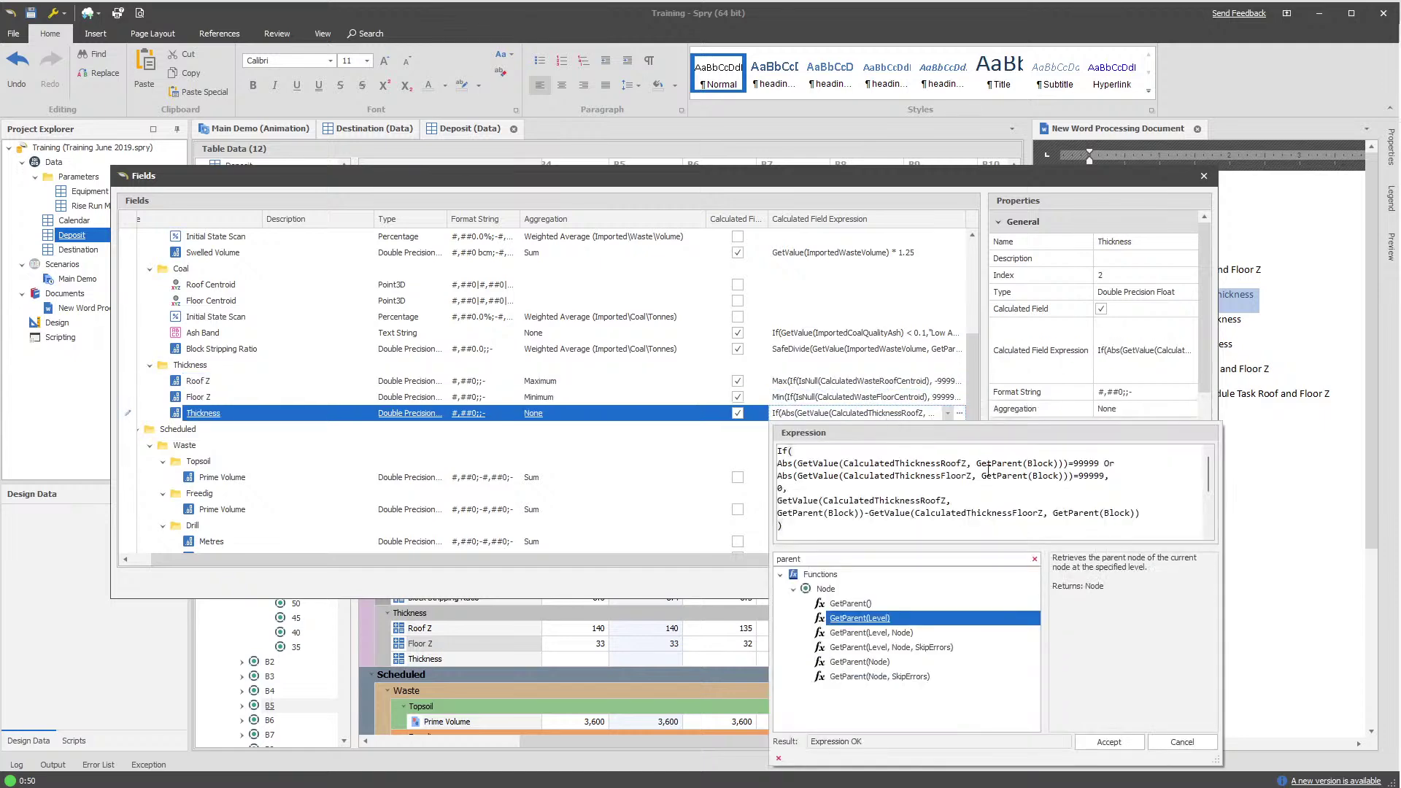
{"action": "double_click", "coordinate": [1033, 465]}
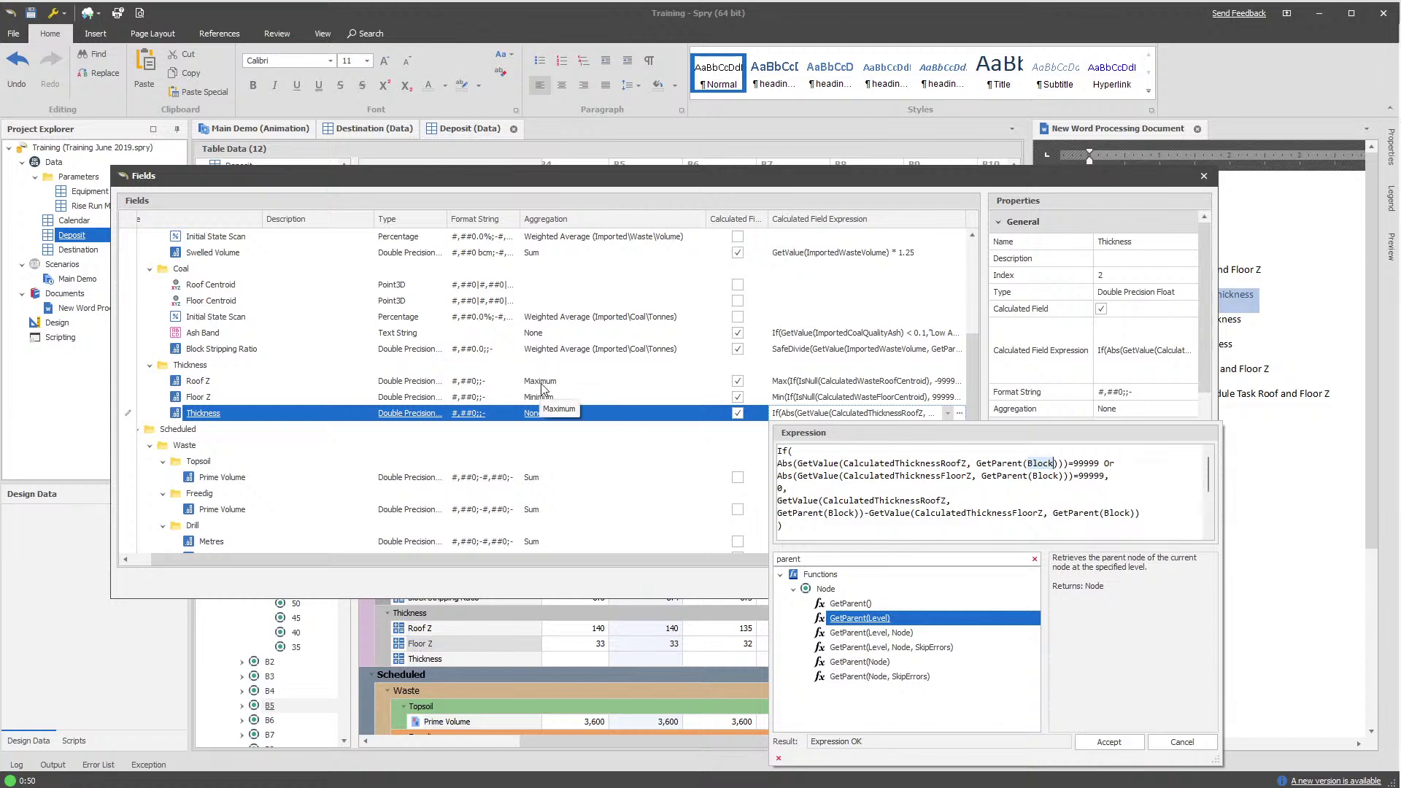
{"action": "left_click", "coordinate": [791, 412]}
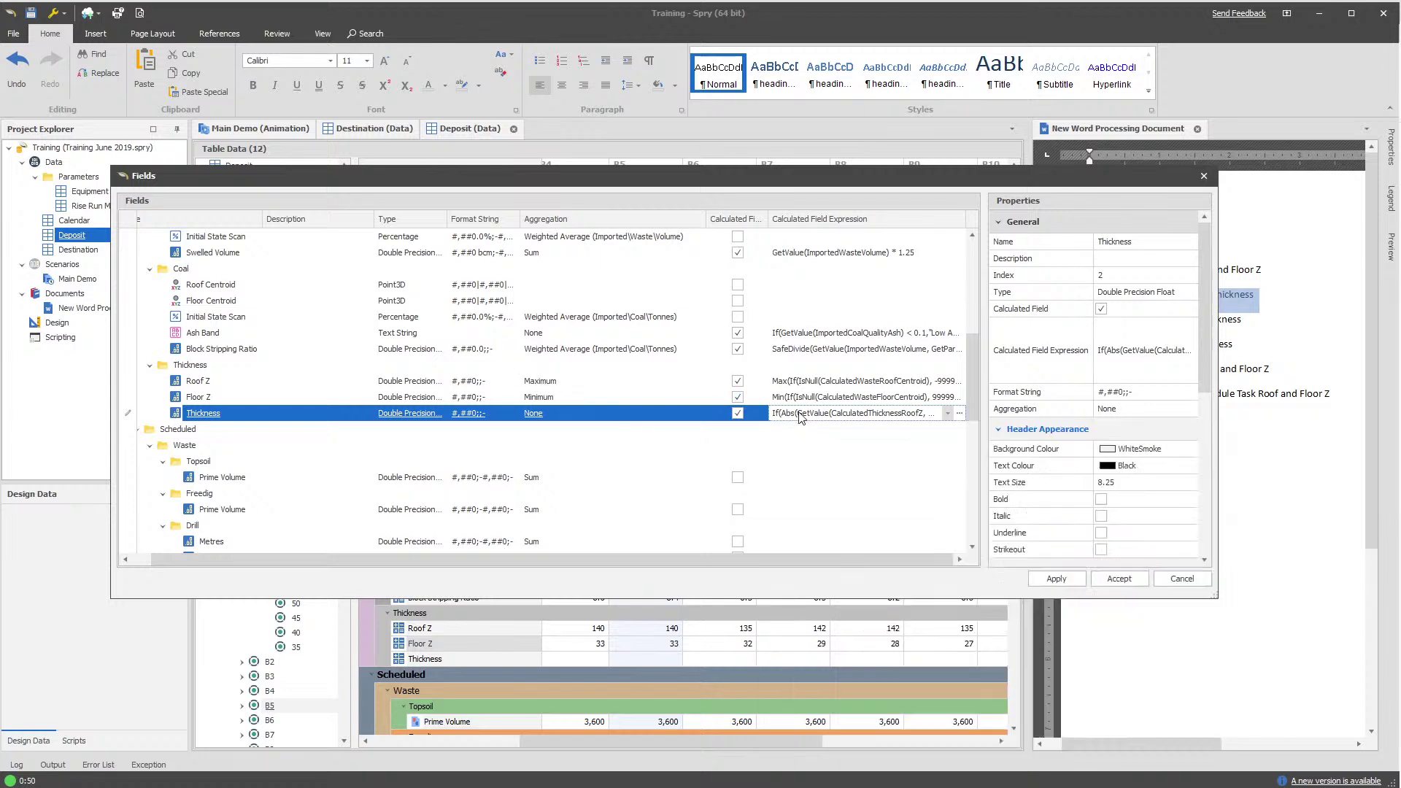
Apply the Thickness expression, set the field's default aggregation to Average, apply again and close the Fields dialog
{"action": "left_click", "coordinate": [1055, 580]}
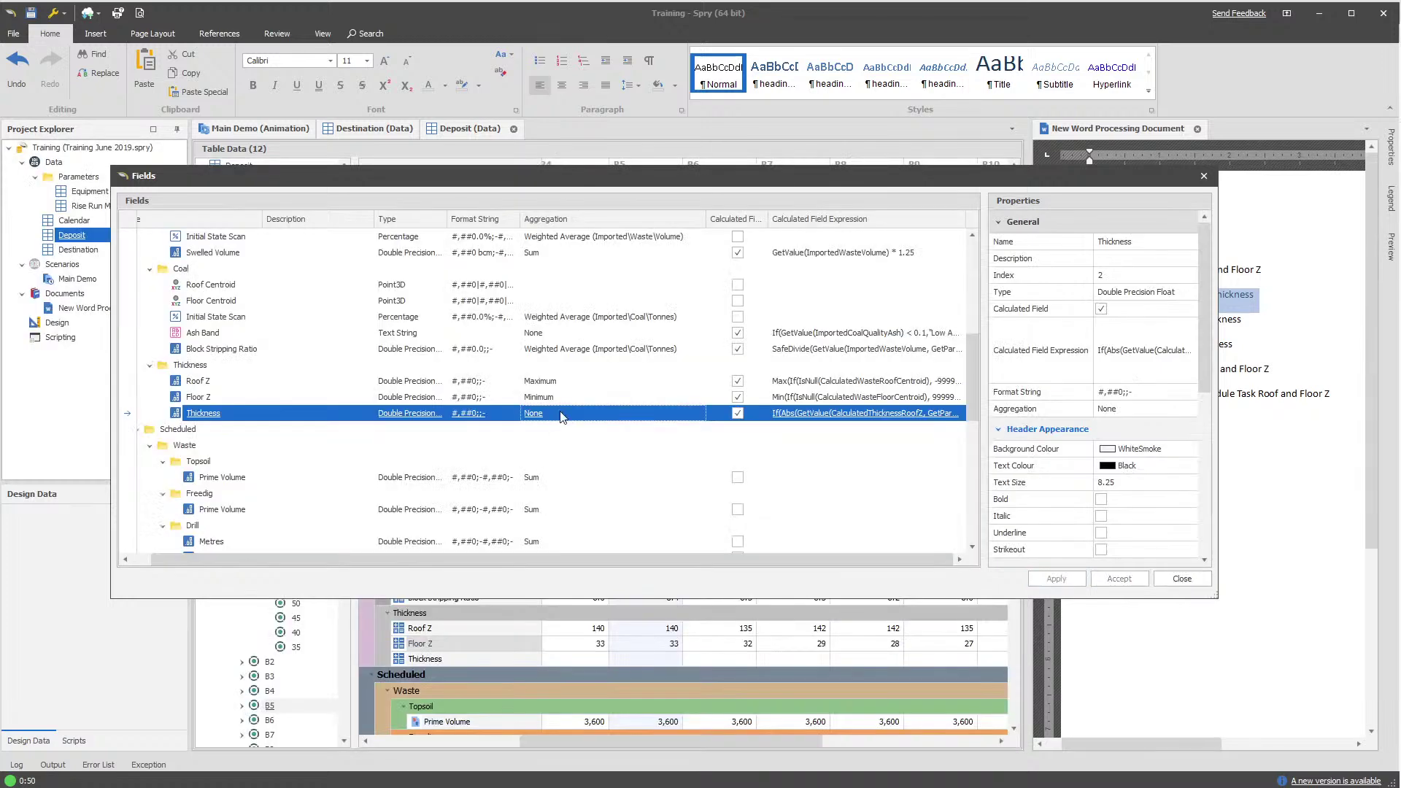
{"action": "left_click", "coordinate": [610, 413]}
{"action": "left_click", "coordinate": [629, 455]}
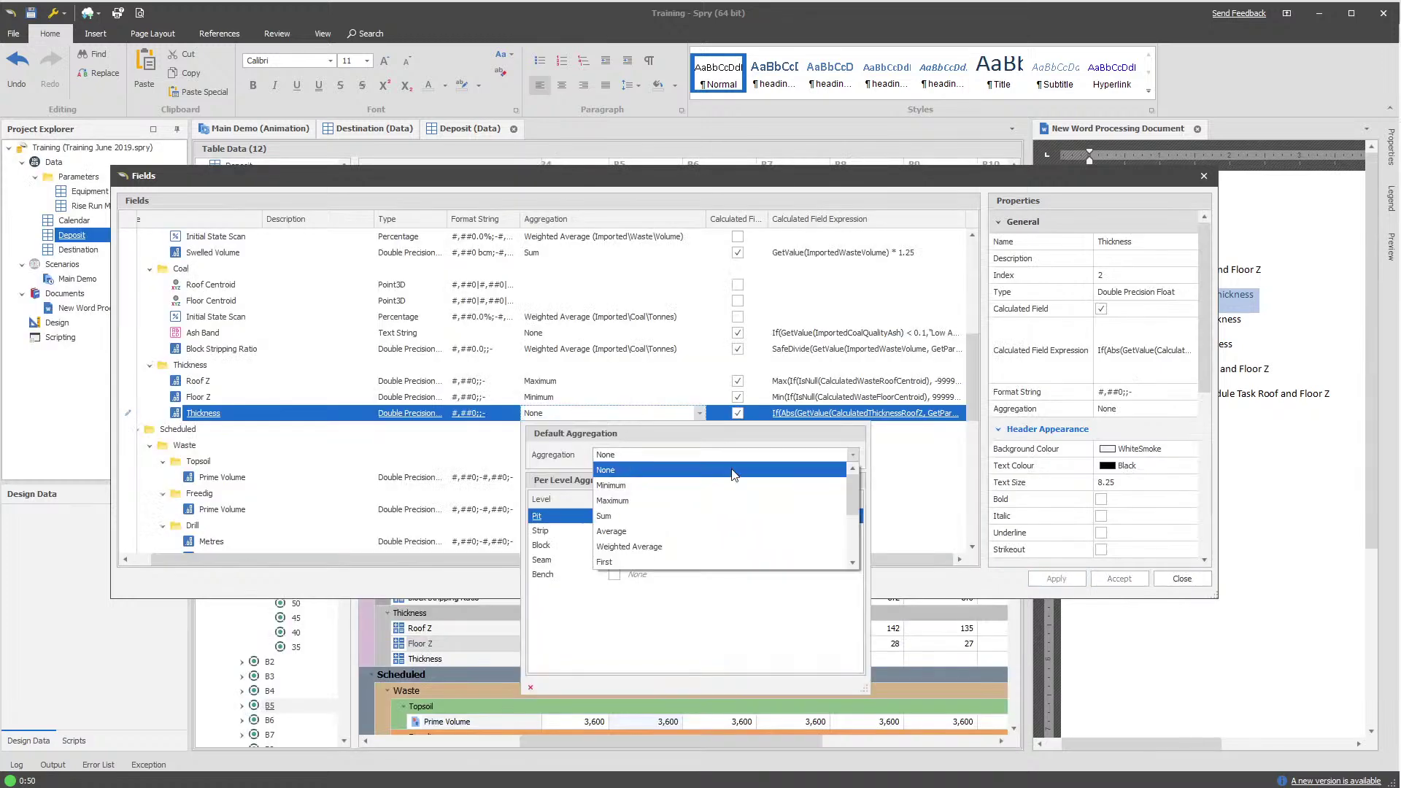
{"action": "left_click", "coordinate": [626, 535]}
{"action": "left_click", "coordinate": [495, 584]}
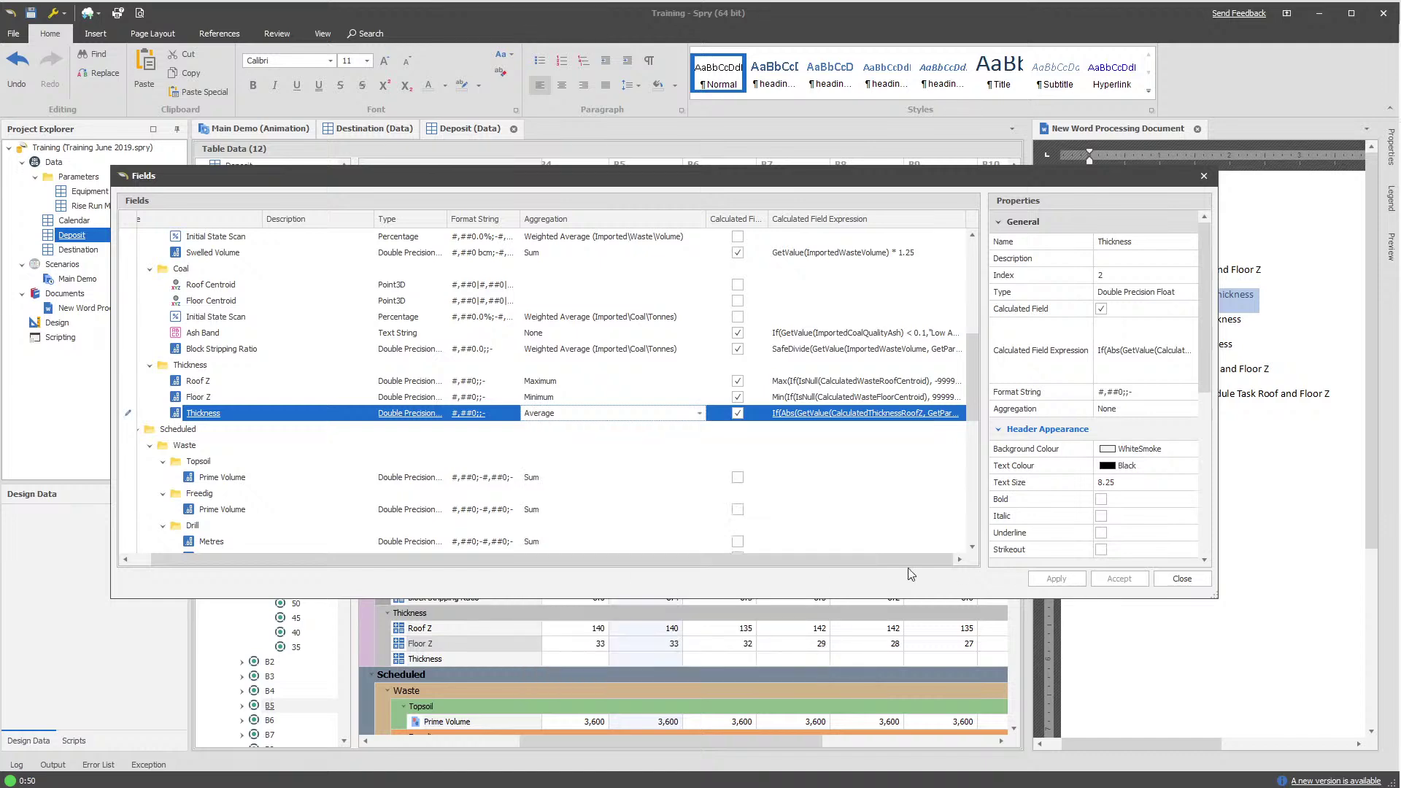
{"action": "left_click", "coordinate": [851, 416]}
{"action": "left_click", "coordinate": [1057, 578]}
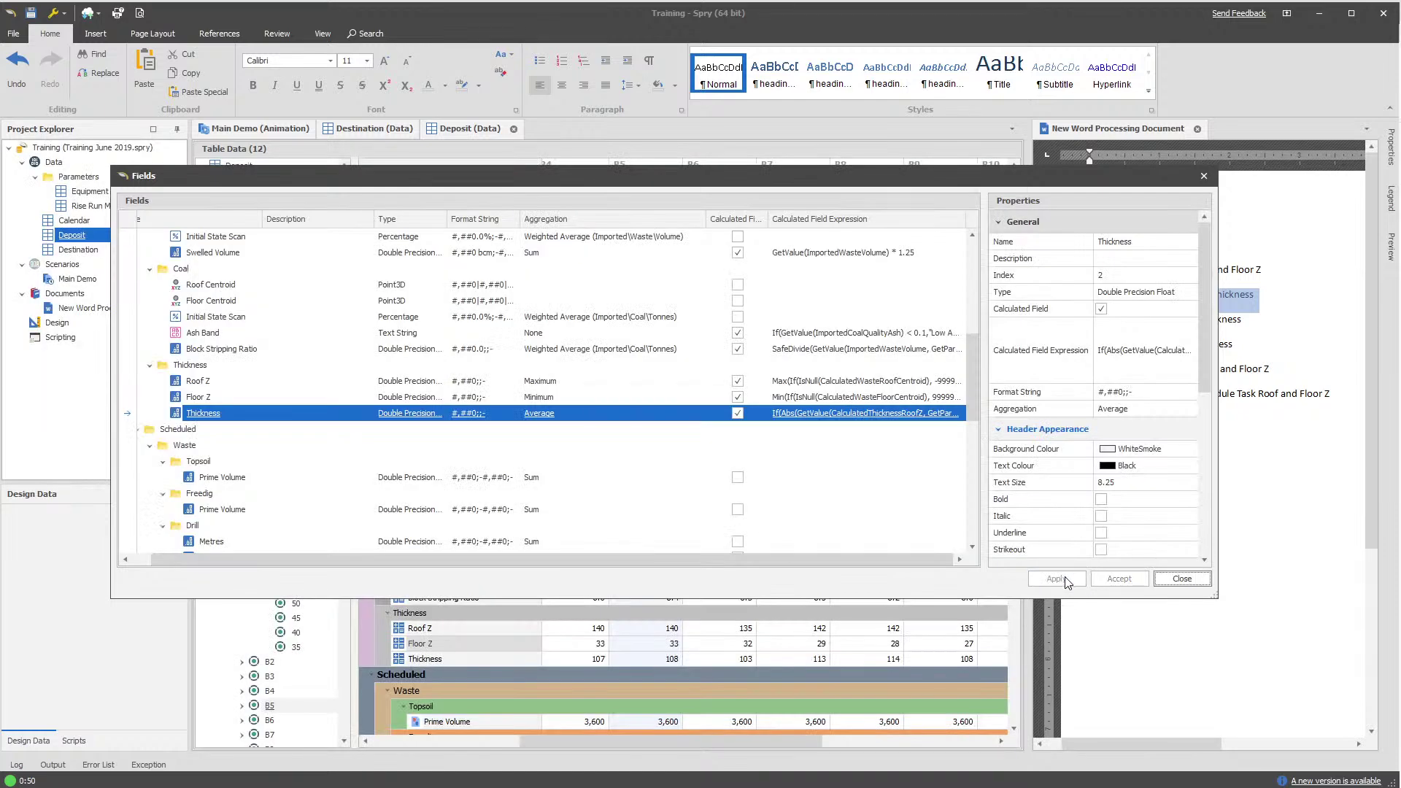
{"action": "left_click", "coordinate": [1189, 577]}
Compare the Thickness values with Roof Z and Floor Z at block level in the Deposit table, including blocks B5 and B7
{"action": "left_click", "coordinate": [655, 660]}
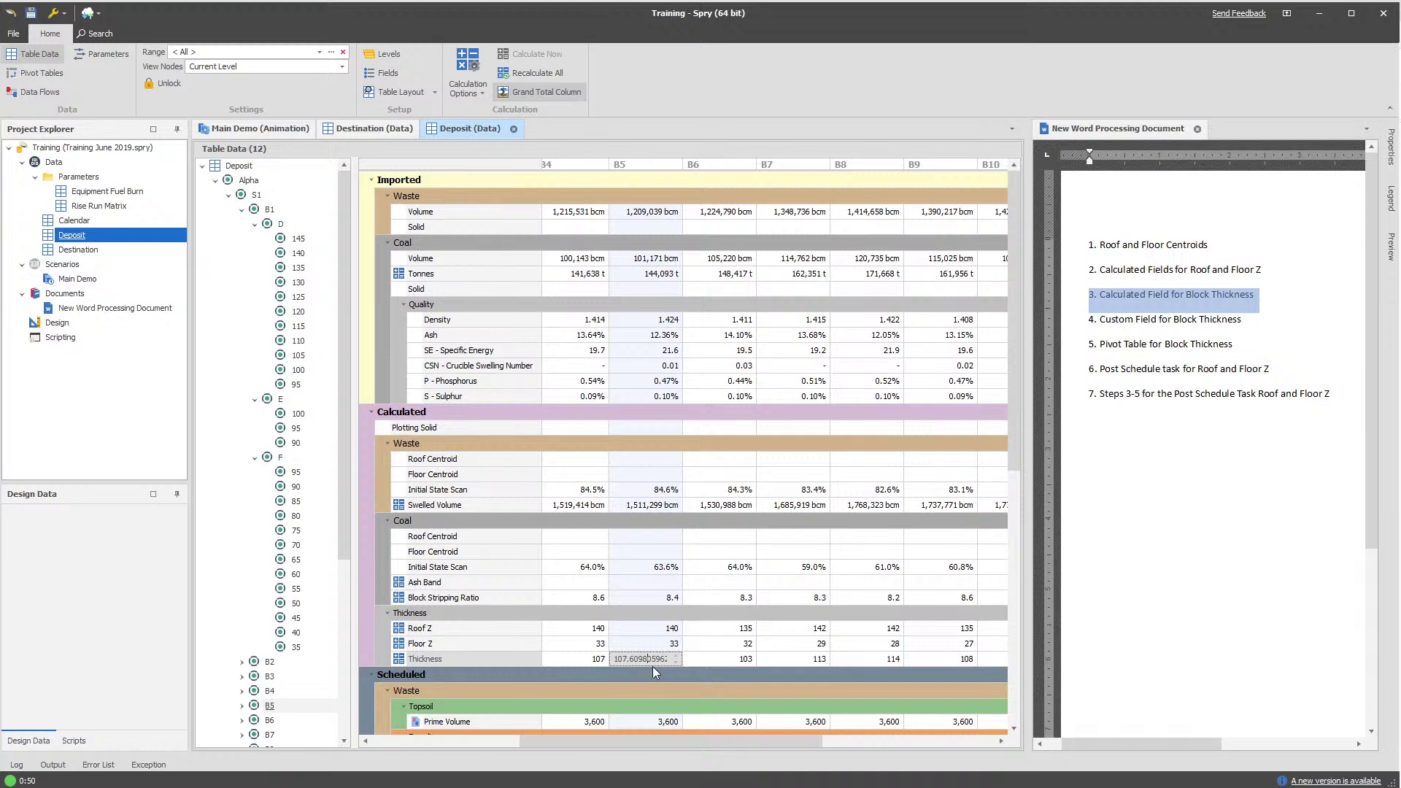
{"action": "left_click", "coordinate": [646, 643]}
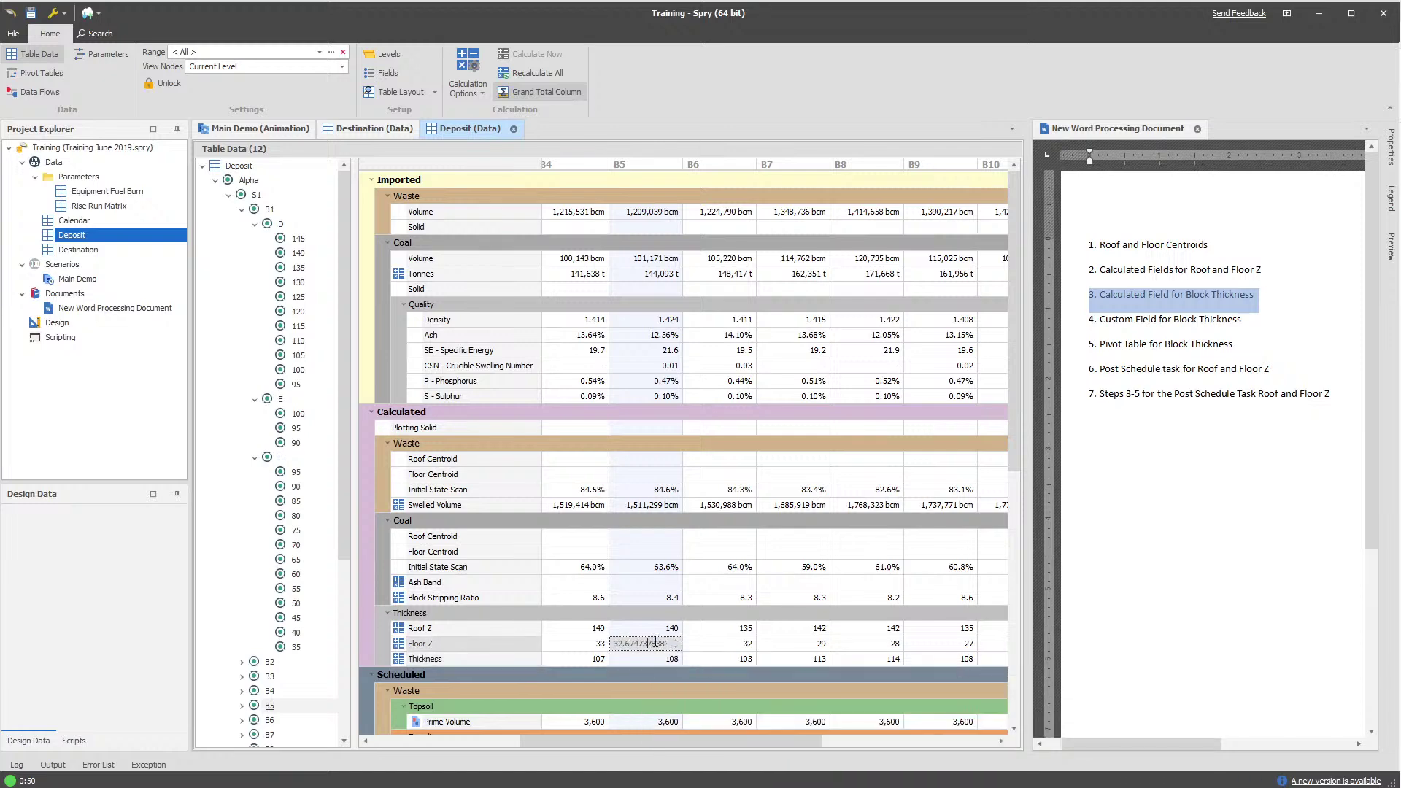
{"action": "key", "text": "Up"}
{"action": "key", "text": "Down"}
{"action": "key", "text": "Down"}
{"action": "left_click", "coordinate": [662, 631]}
{"action": "mouse_move", "coordinate": [654, 627]}
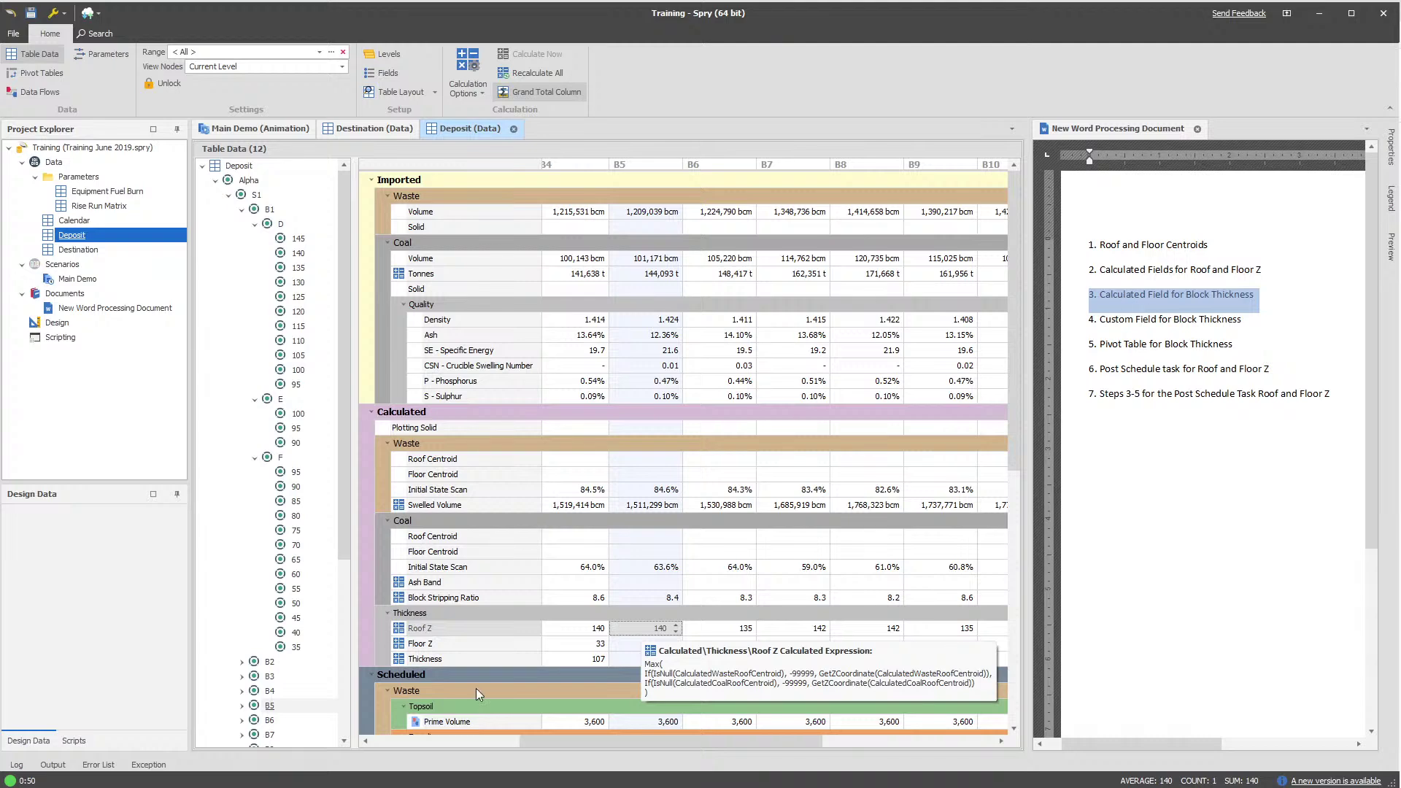
{"action": "mouse_move", "coordinate": [559, 665]}
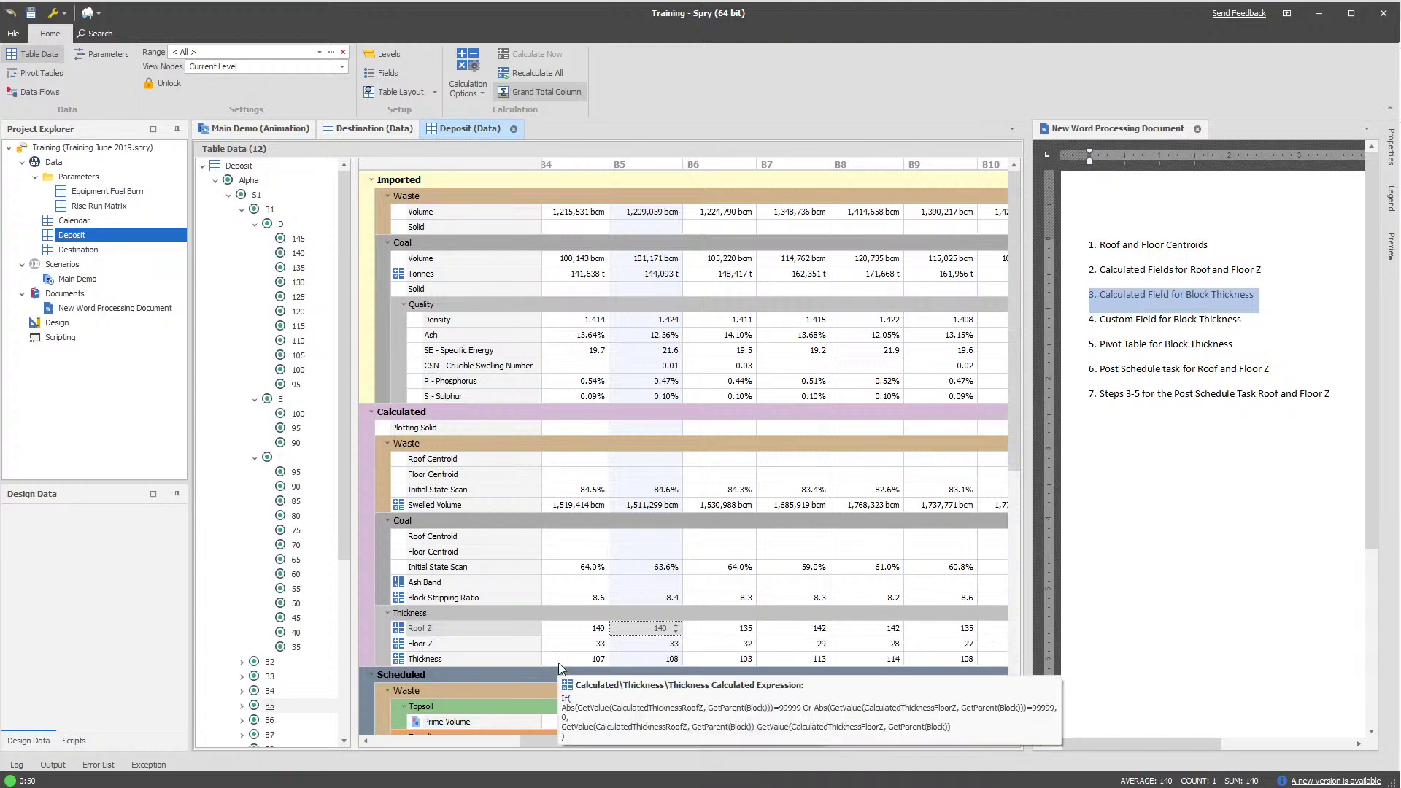
{"action": "left_click", "coordinate": [803, 628]}
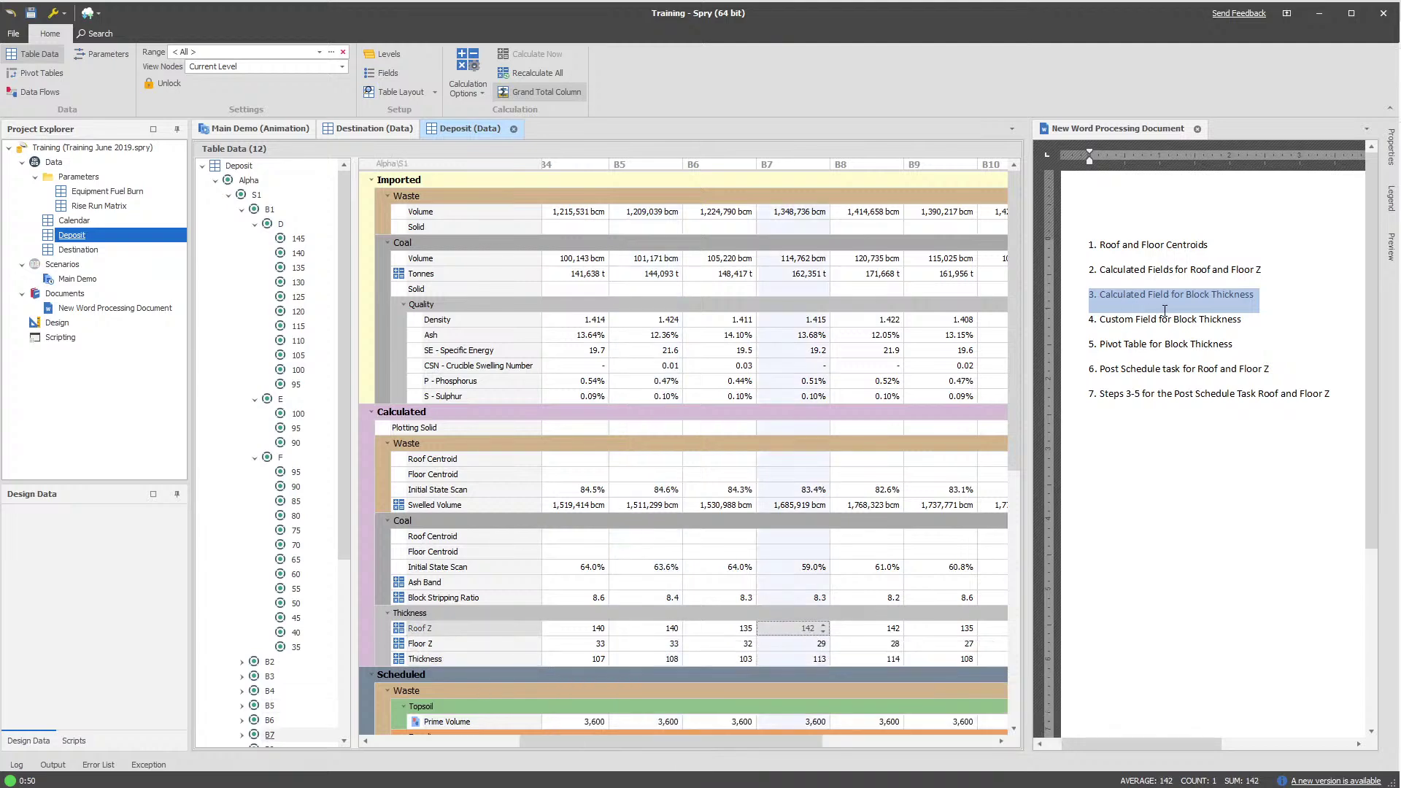
Examine the Thickness values of individual benches in block B1, seam D, such as 115 and 130
{"action": "left_click", "coordinate": [298, 326]}
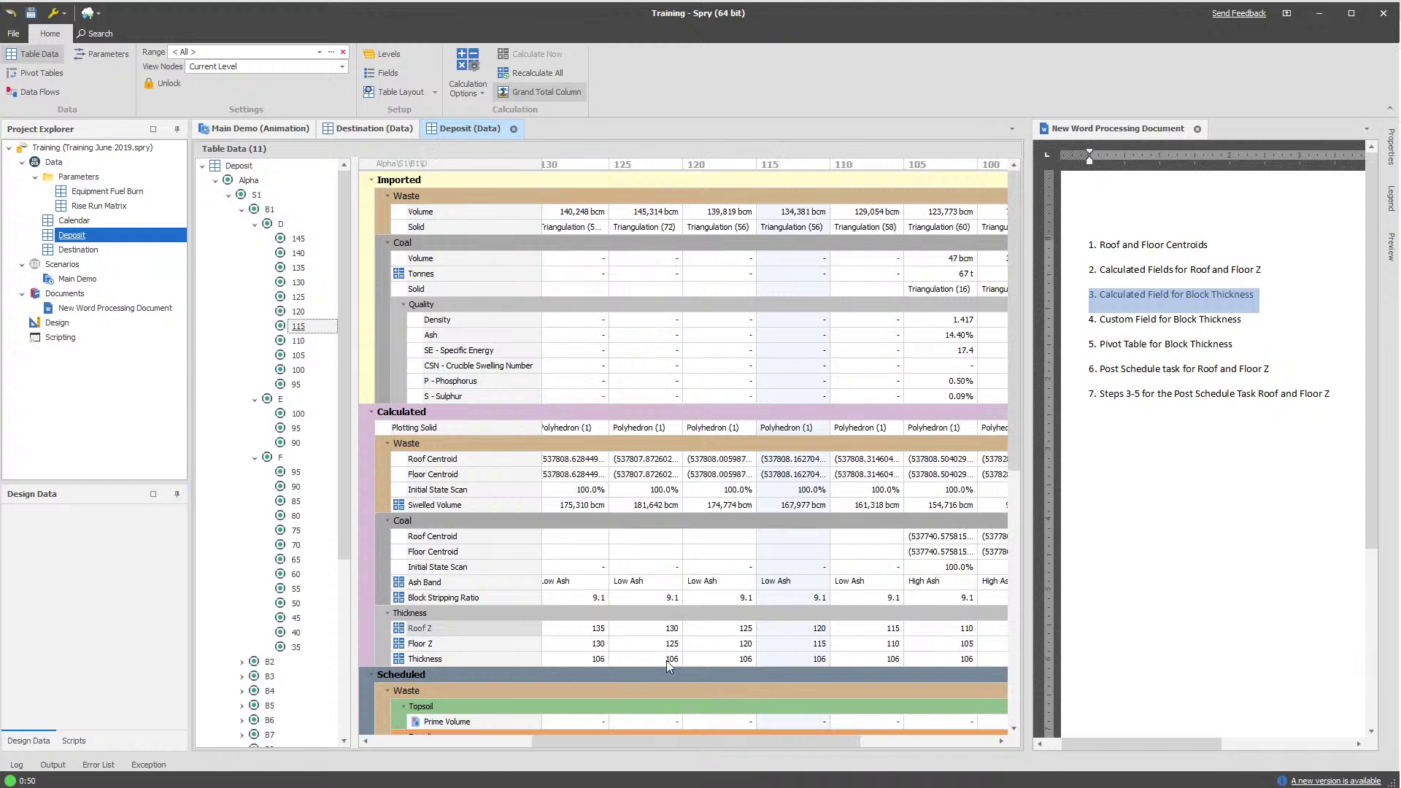
{"action": "left_click", "coordinate": [807, 642]}
{"action": "left_click", "coordinate": [786, 656]}
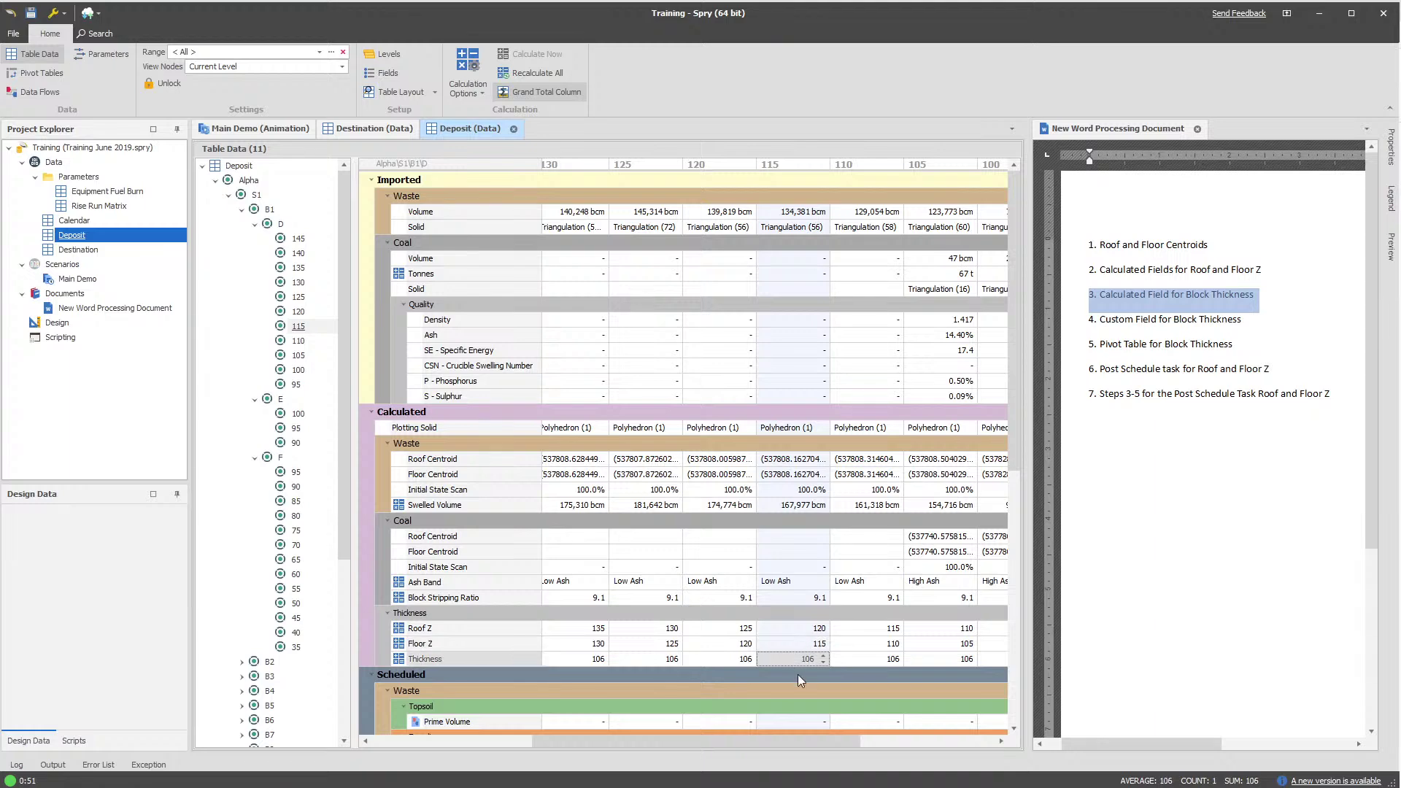
{"action": "left_click", "coordinate": [605, 660]}
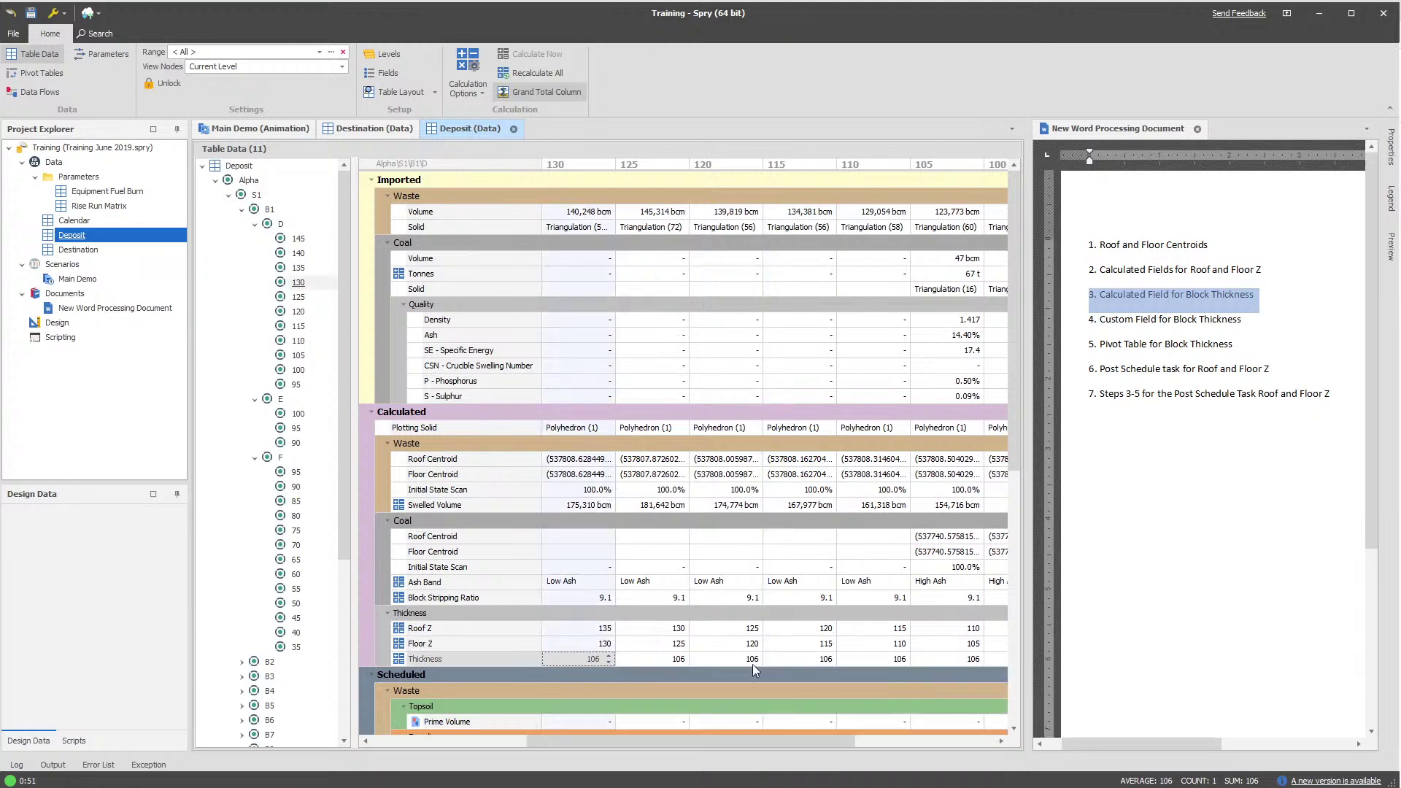
{"action": "mouse_move", "coordinate": [514, 658]}
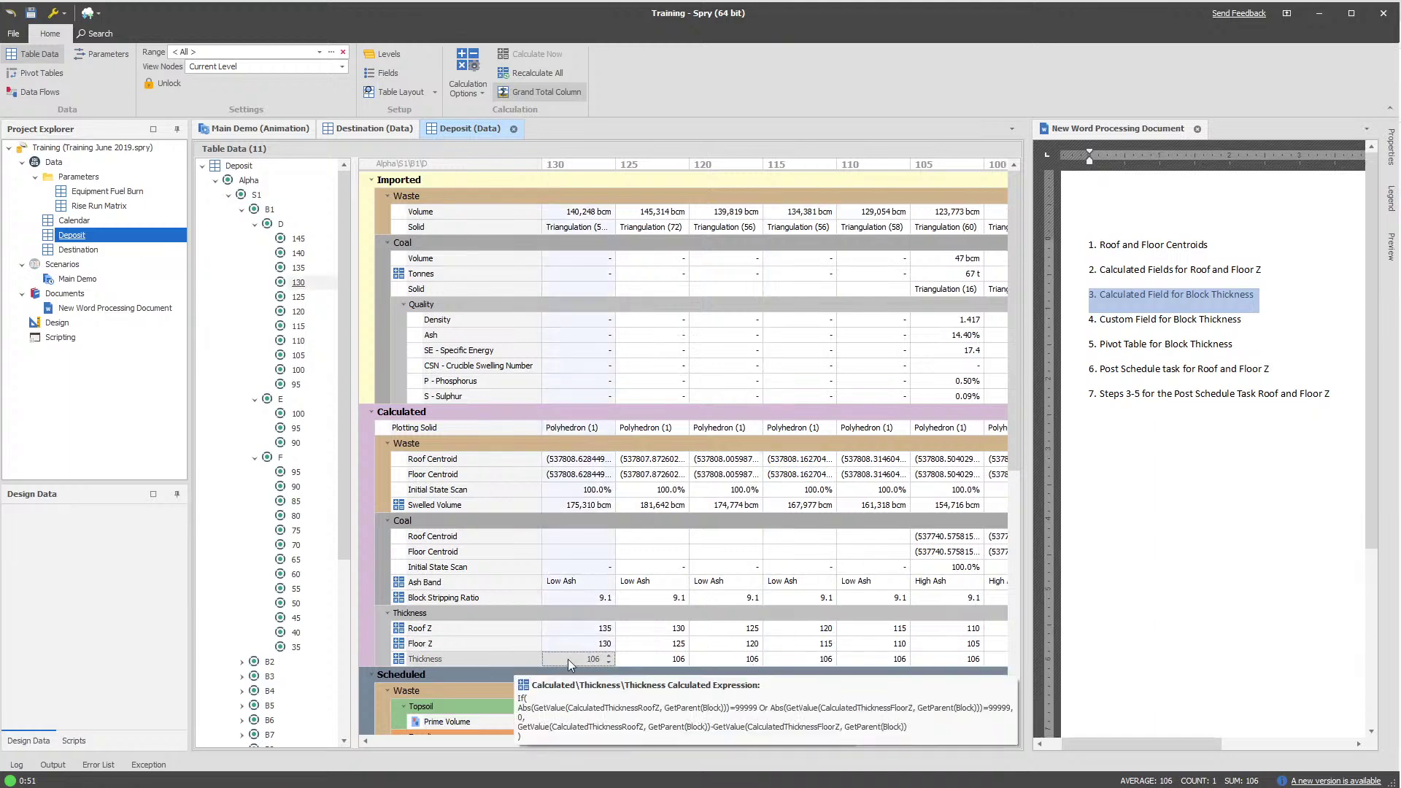
Rename the calculated Thickness field to Block Thickness in the Deposit table's field setup, then apply and close
{"action": "right_click", "coordinate": [81, 240]}
{"action": "mouse_move", "coordinate": [127, 271]}
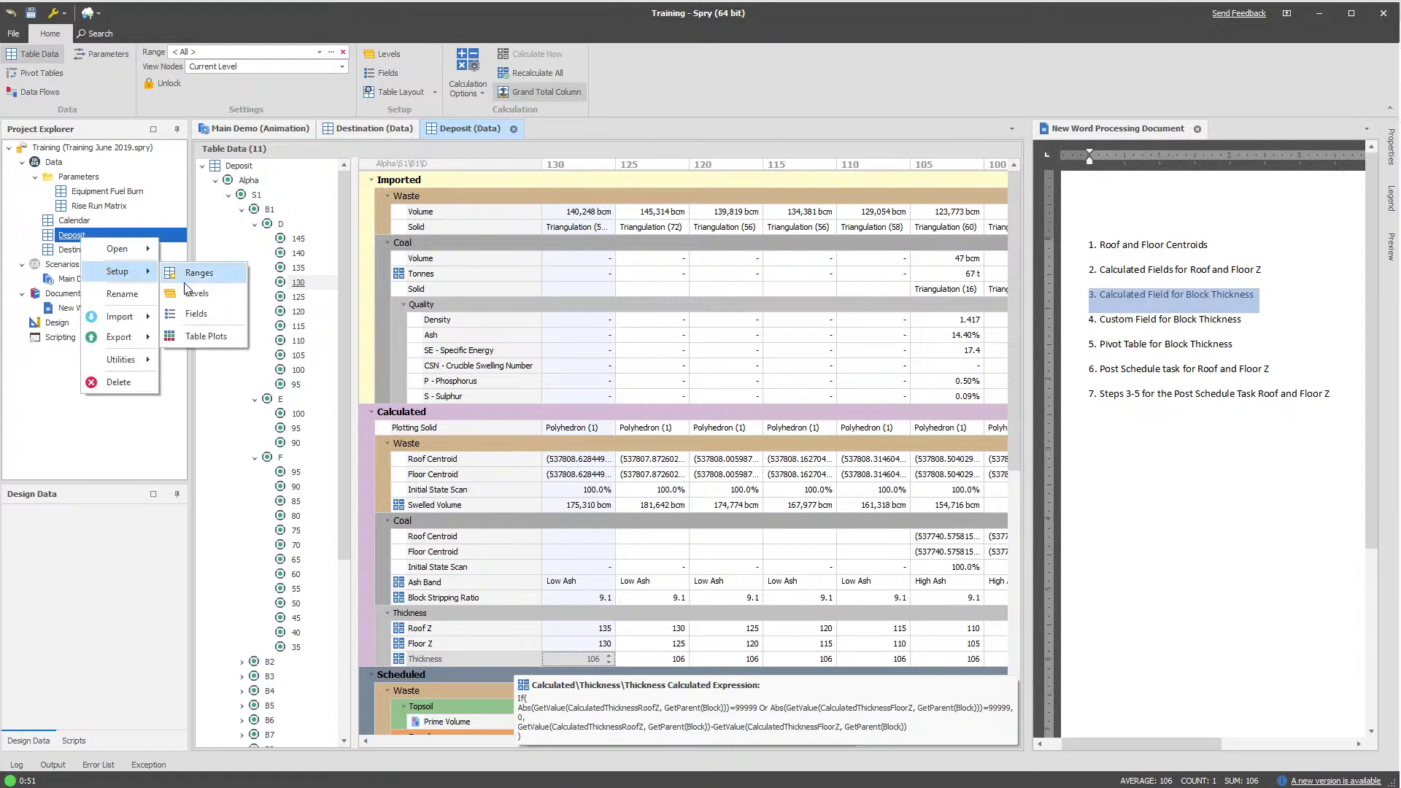
{"action": "left_click", "coordinate": [201, 326]}
{"action": "left_click", "coordinate": [270, 478]}
{"action": "scroll", "coordinate": [270, 478], "scroll_direction": "down", "scroll_amount": 4}
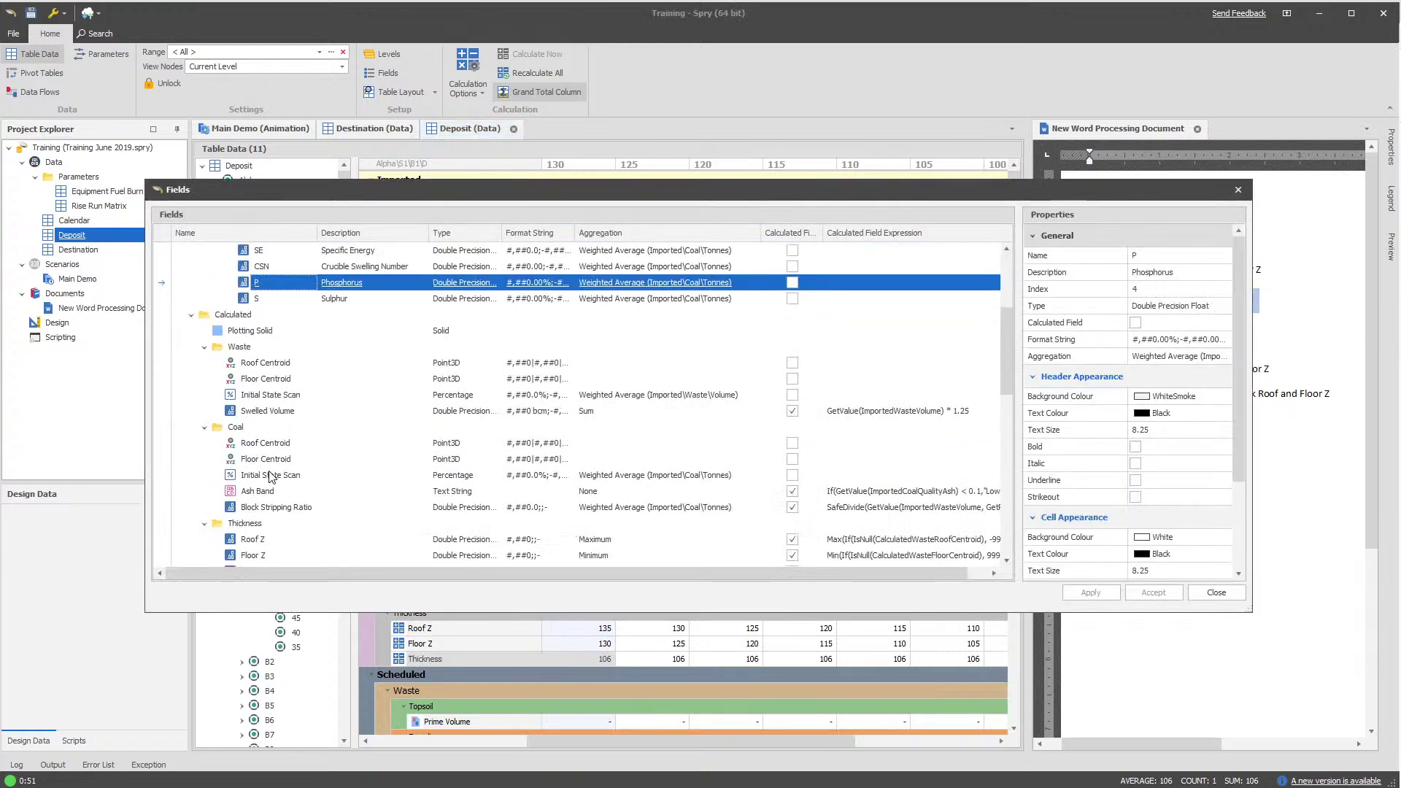
{"action": "left_click", "coordinate": [257, 506]}
{"action": "scroll", "coordinate": [257, 505], "scroll_direction": "down", "scroll_amount": 3}
{"action": "left_click", "coordinate": [263, 429]}
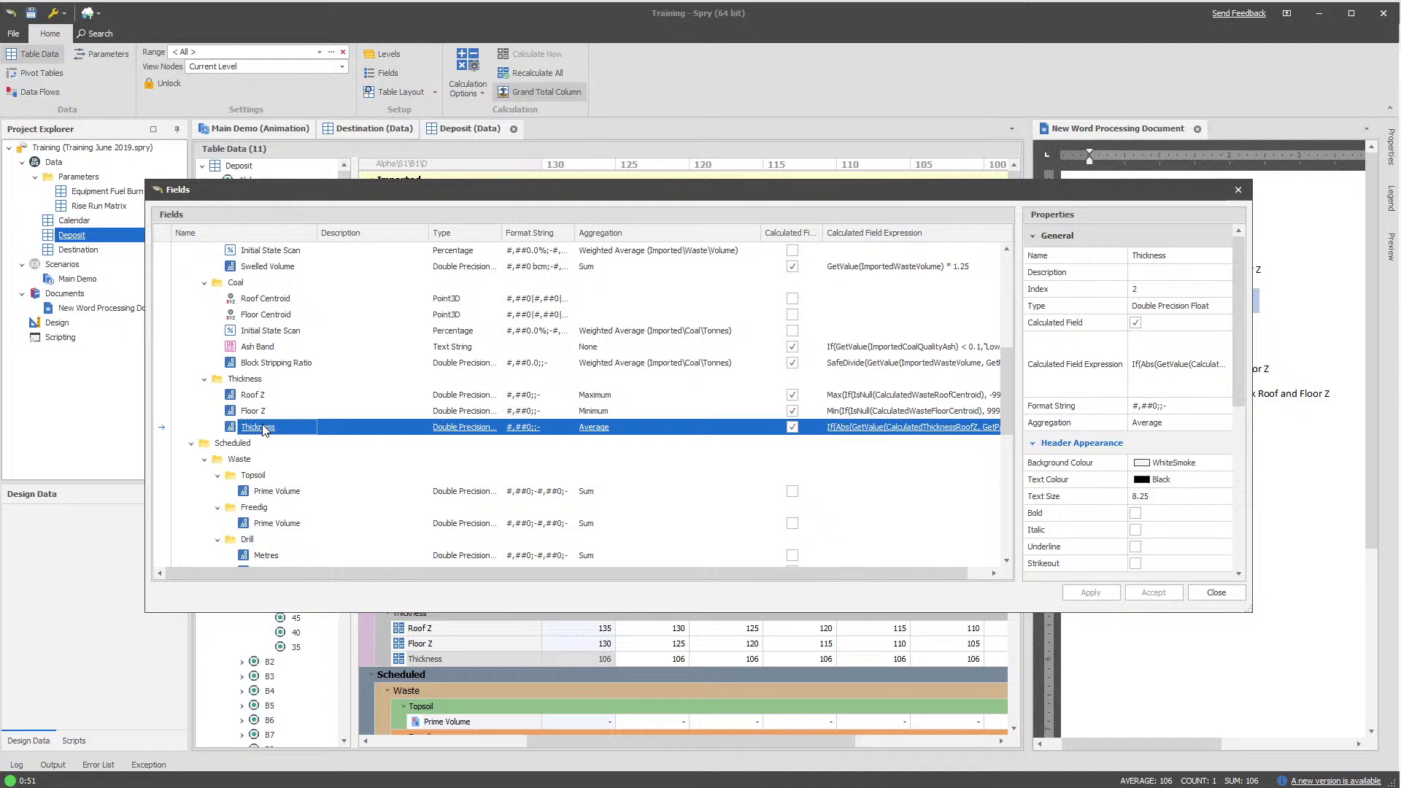
{"action": "left_click", "coordinate": [306, 438]}
{"action": "type", "text": "Block"}
{"action": "key", "text": "Return"}
{"action": "left_click", "coordinate": [1079, 595]}
{"action": "left_click", "coordinate": [1223, 591]}
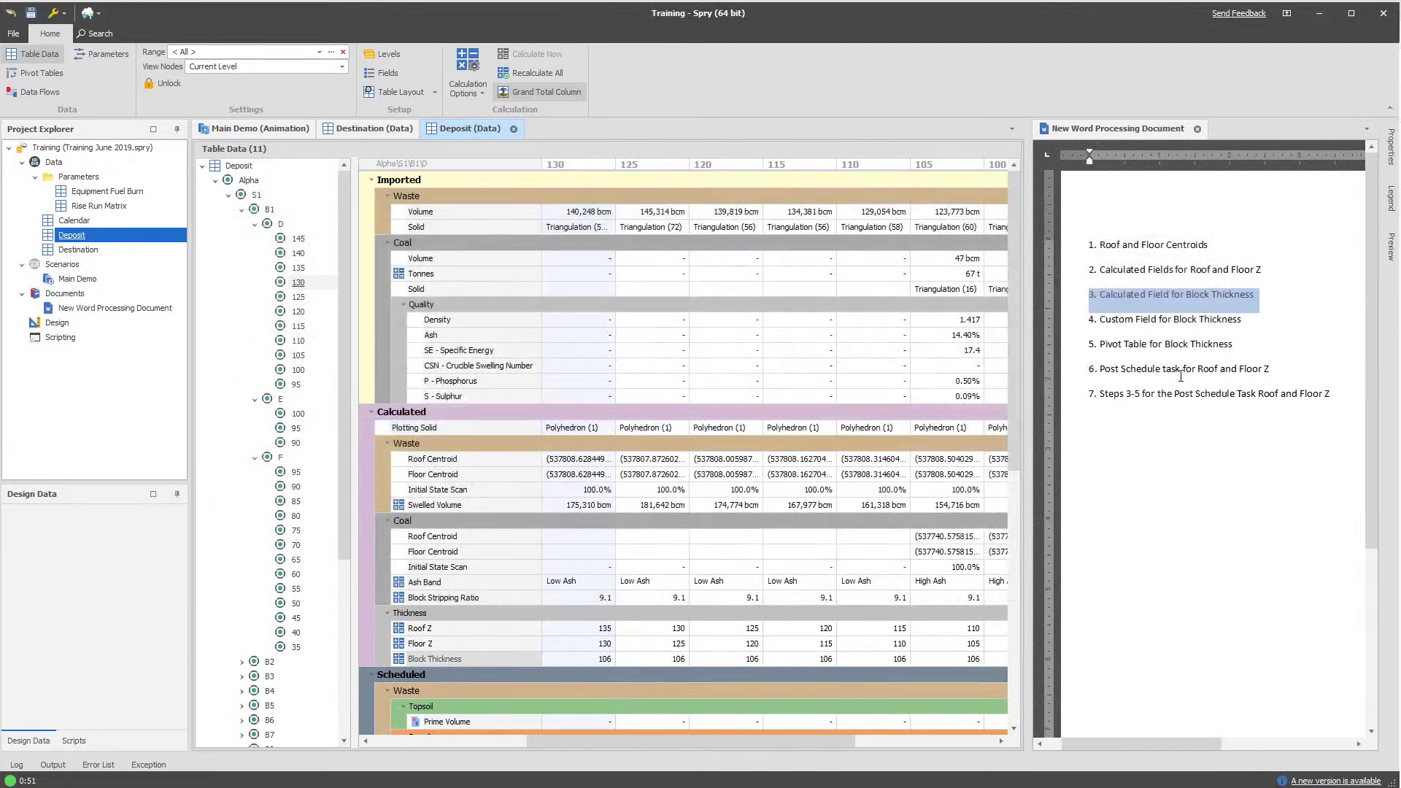
Highlight item 4, Custom Field for Block Thickness, in the outline document and open the Main Demo scenario's custom fields
{"action": "left_click", "coordinate": [1252, 321]}
{"action": "left_click_drag", "start_coordinate": [1253, 321], "coordinate": [1083, 321]}
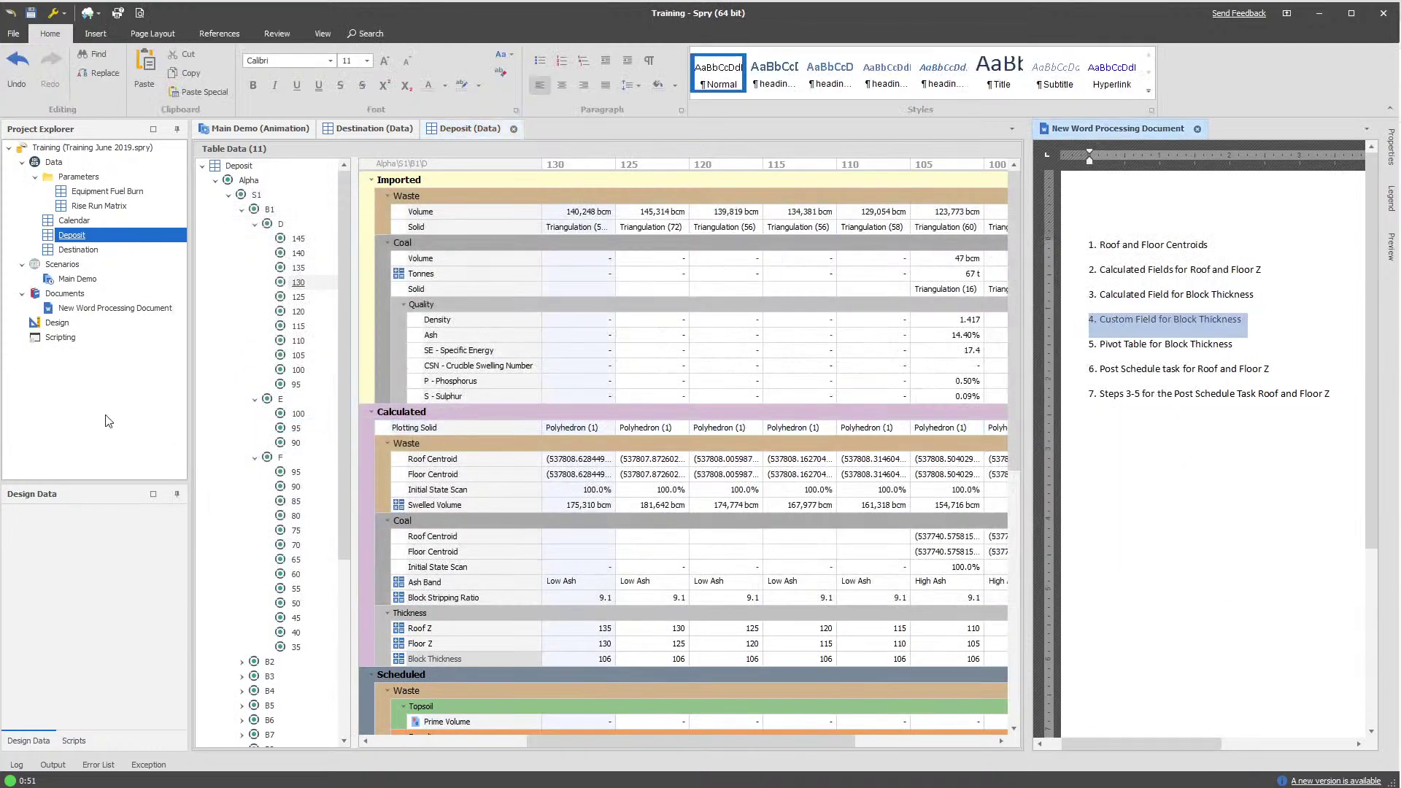
{"action": "left_click", "coordinate": [256, 128]}
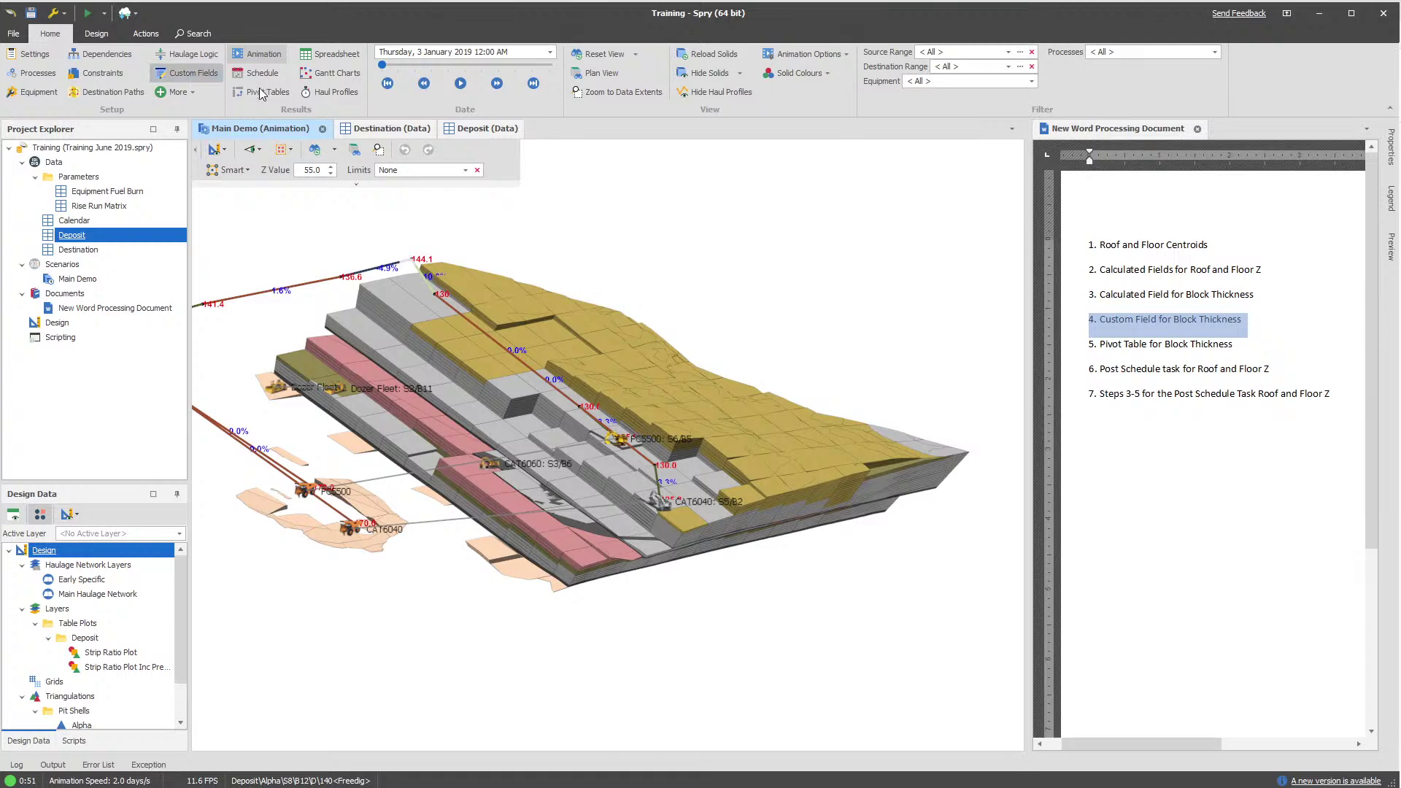
{"action": "left_click", "coordinate": [188, 73]}
Add a custom field named Block Thickness to the Main Demo scenario and open its value expression
{"action": "right_click", "coordinate": [244, 164]}
{"action": "mouse_move", "coordinate": [291, 166]}
{"action": "left_click", "coordinate": [467, 169]}
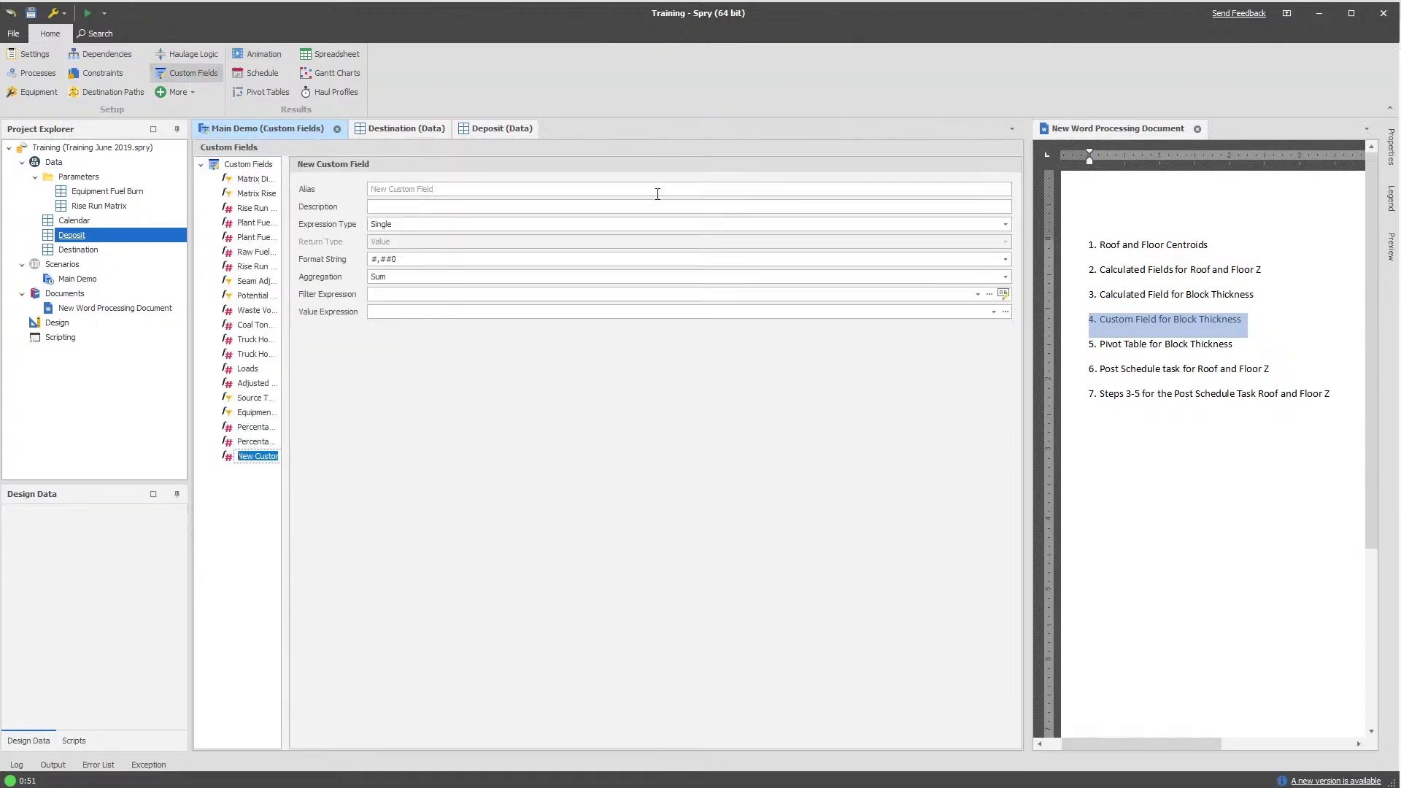
{"action": "type", "text": "Block Thickness"}
{"action": "key", "text": "Return"}
{"action": "left_click", "coordinate": [509, 315]}
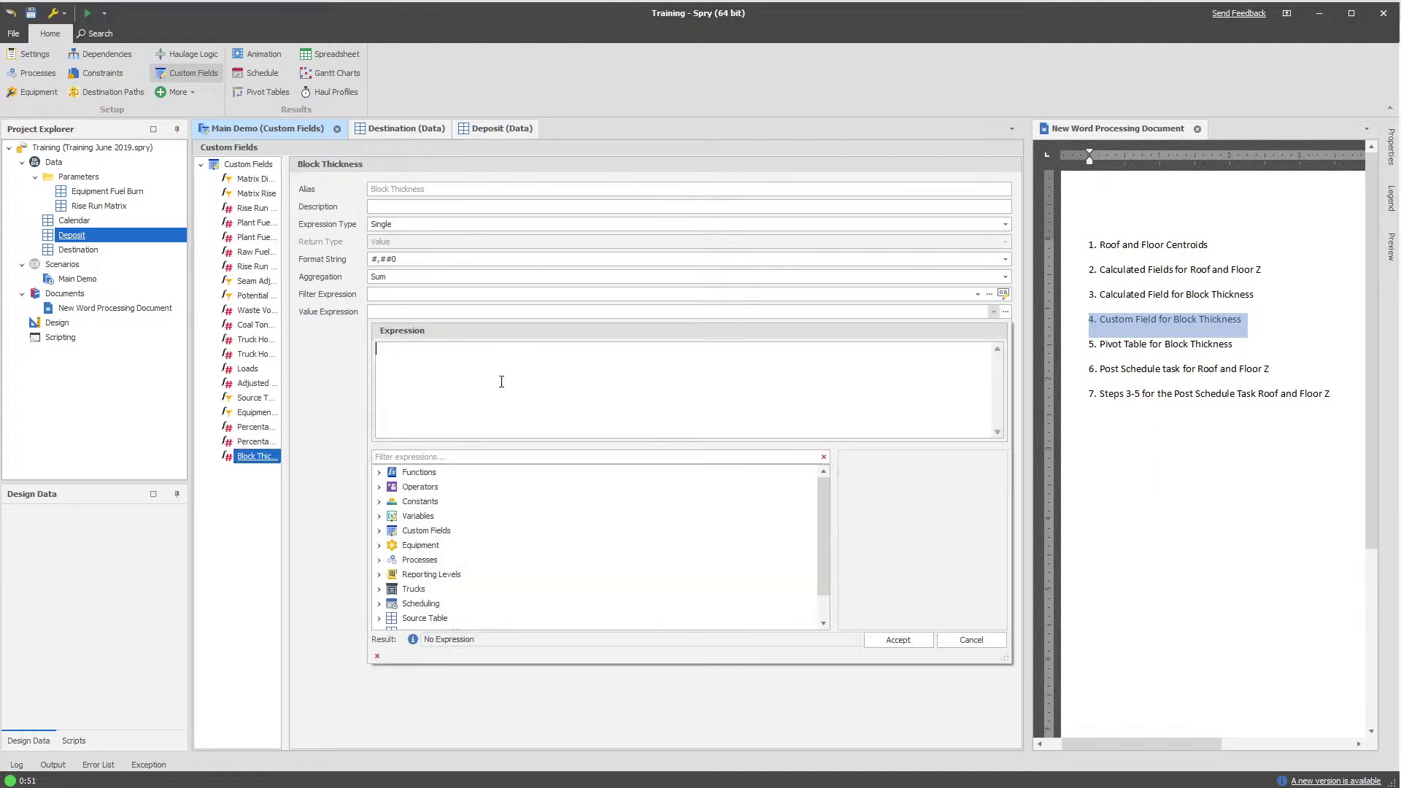
Set the Block Thickness value expression to GetValue of the source table's calculated Block Thickness field and accept it
{"action": "left_click", "coordinate": [456, 456]}
{"action": "type", "text": "block"}
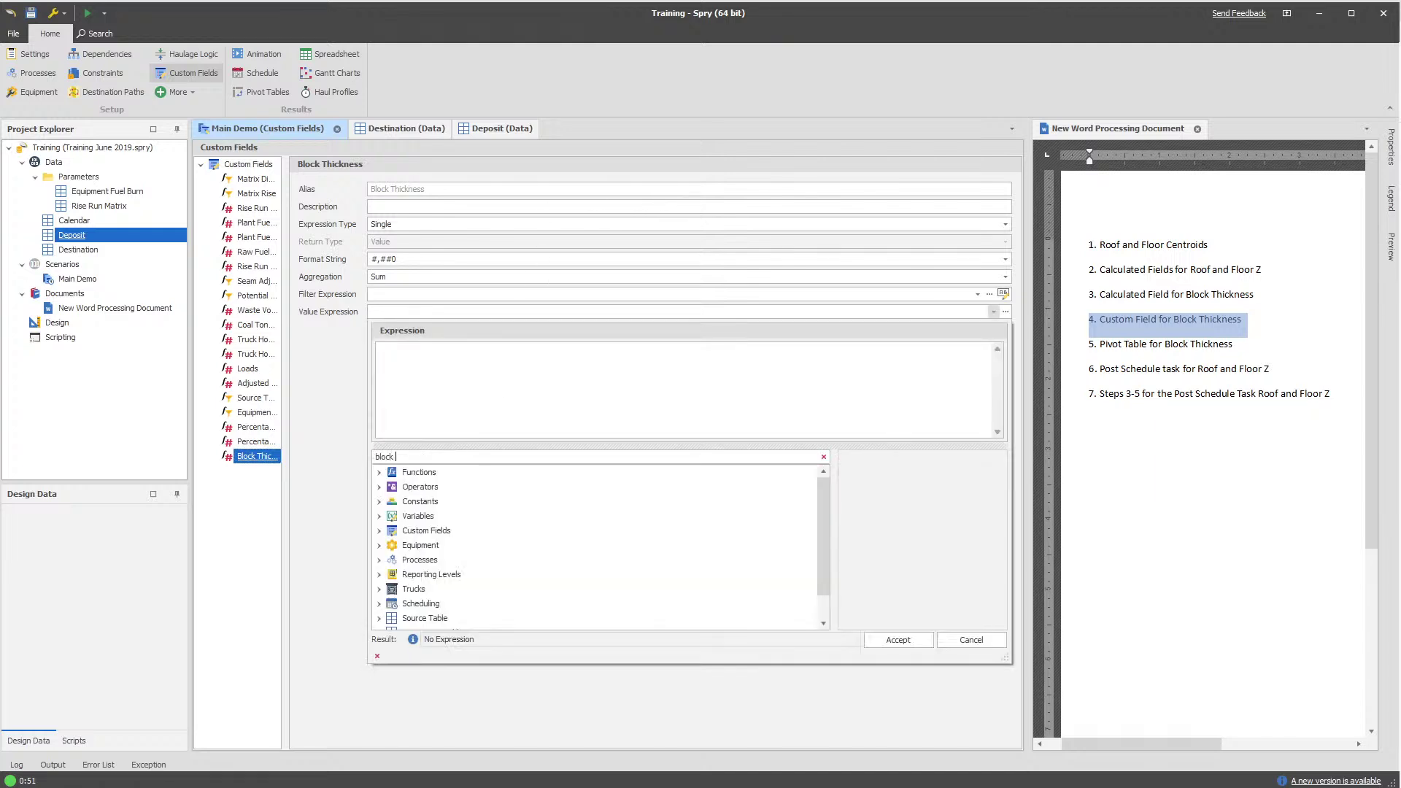
{"action": "left_click", "coordinate": [459, 488]}
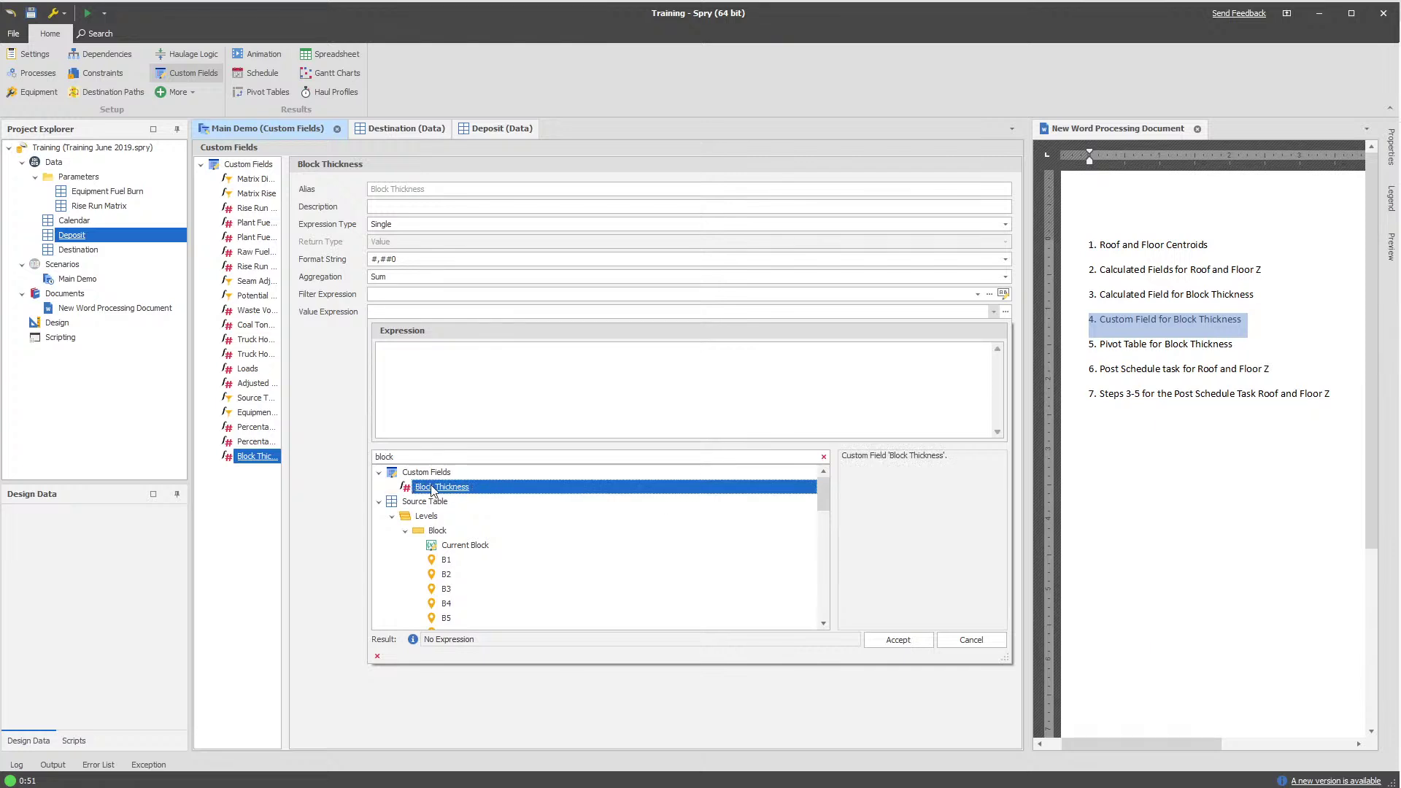
{"action": "scroll", "coordinate": [484, 538], "scroll_direction": "down", "scroll_amount": 5}
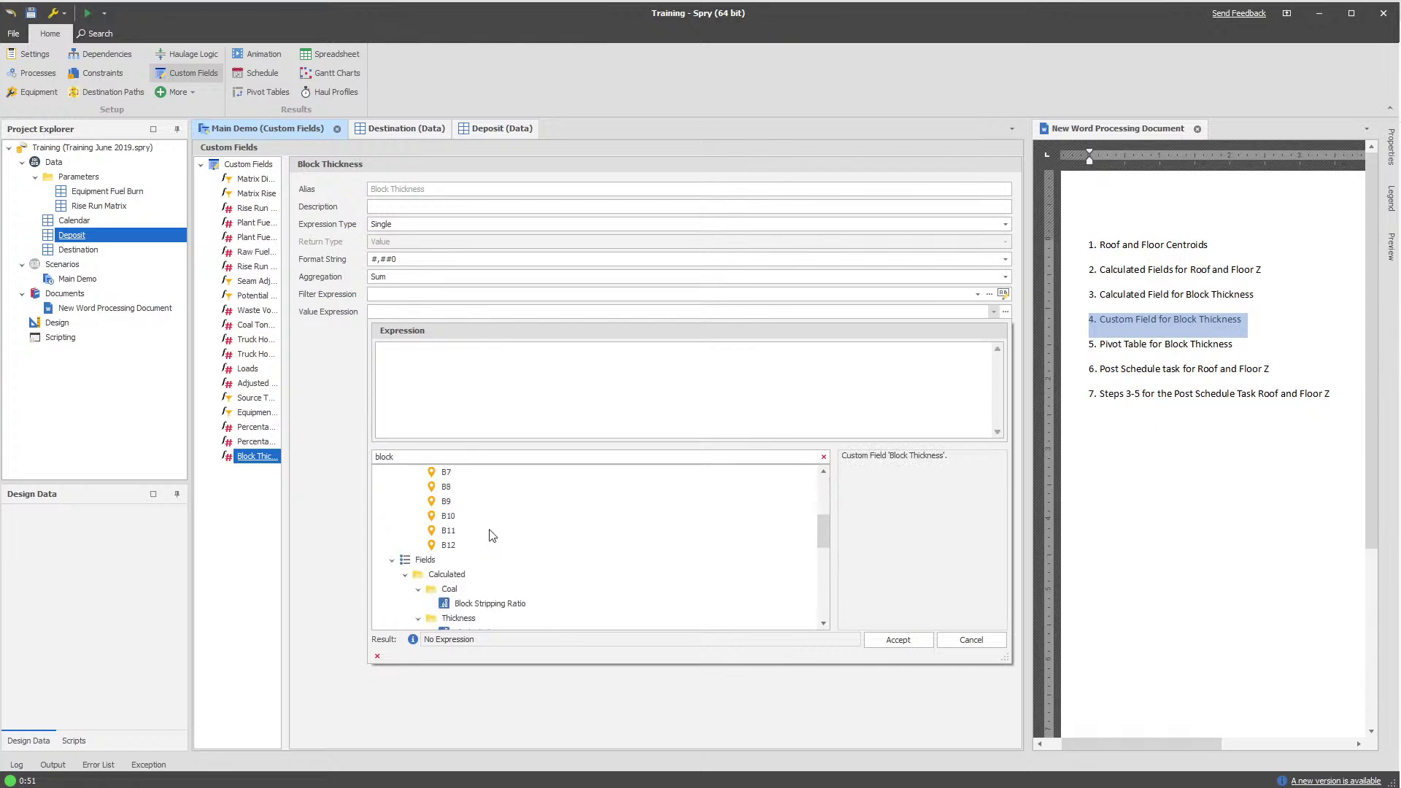
{"action": "left_click", "coordinate": [468, 502]}
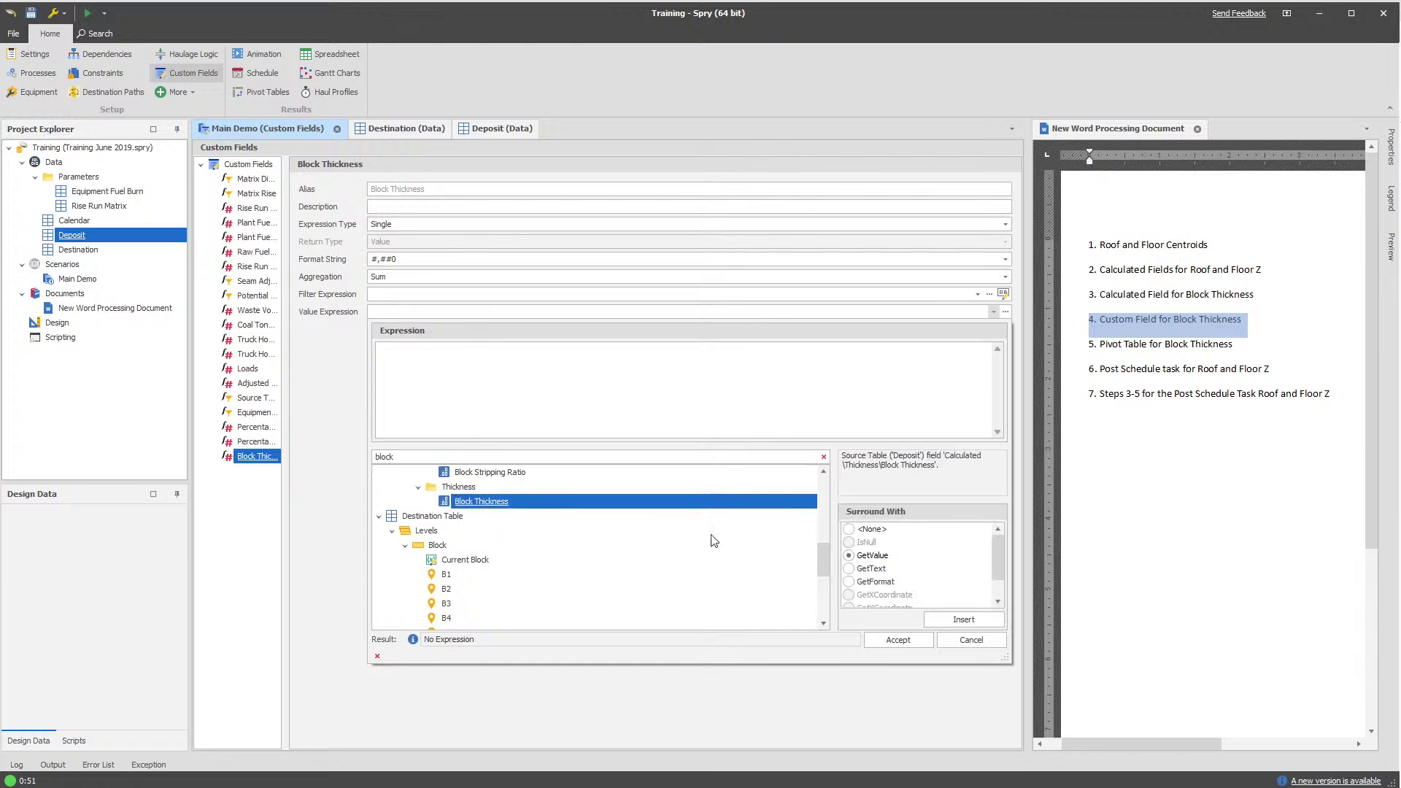
{"action": "double_click", "coordinate": [468, 502]}
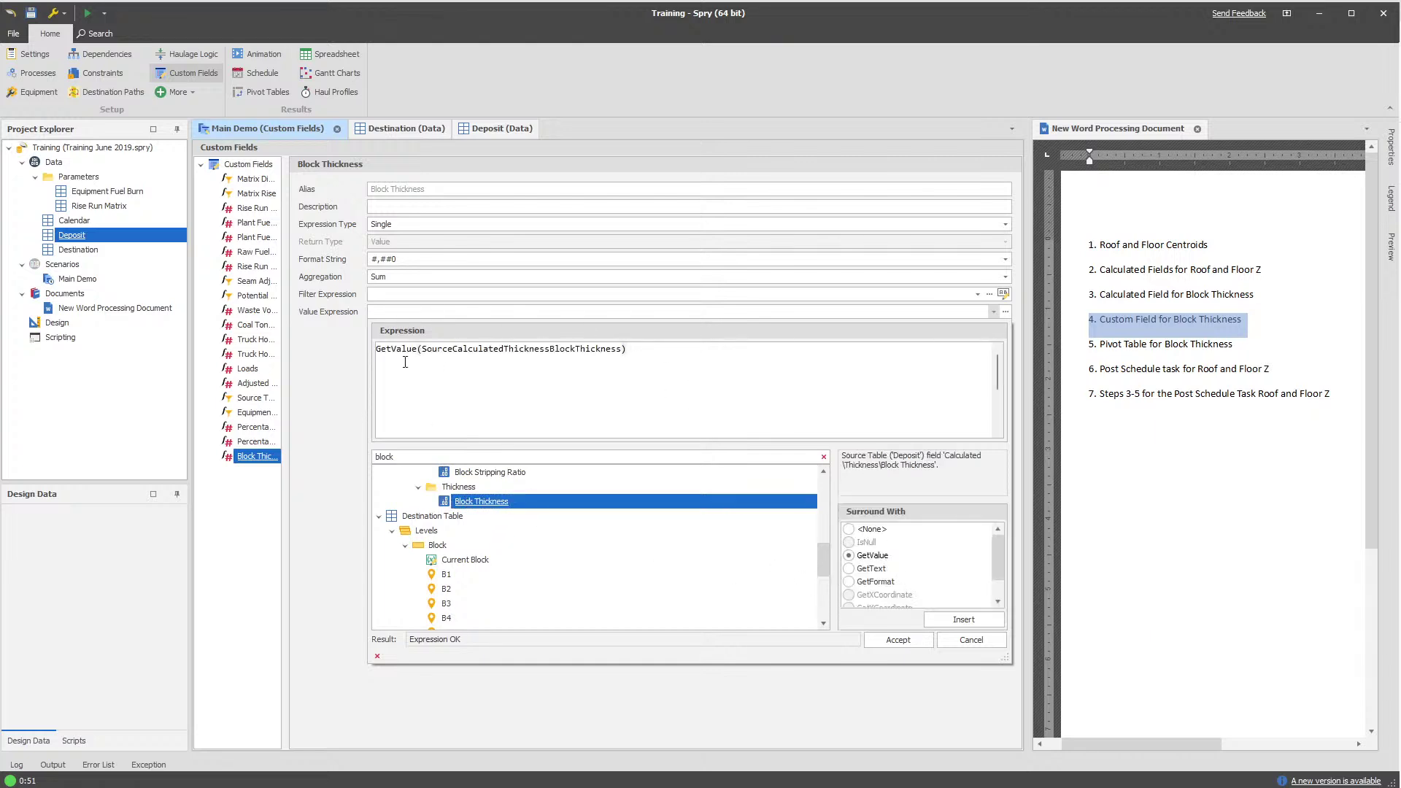
{"action": "left_click", "coordinate": [897, 639]}
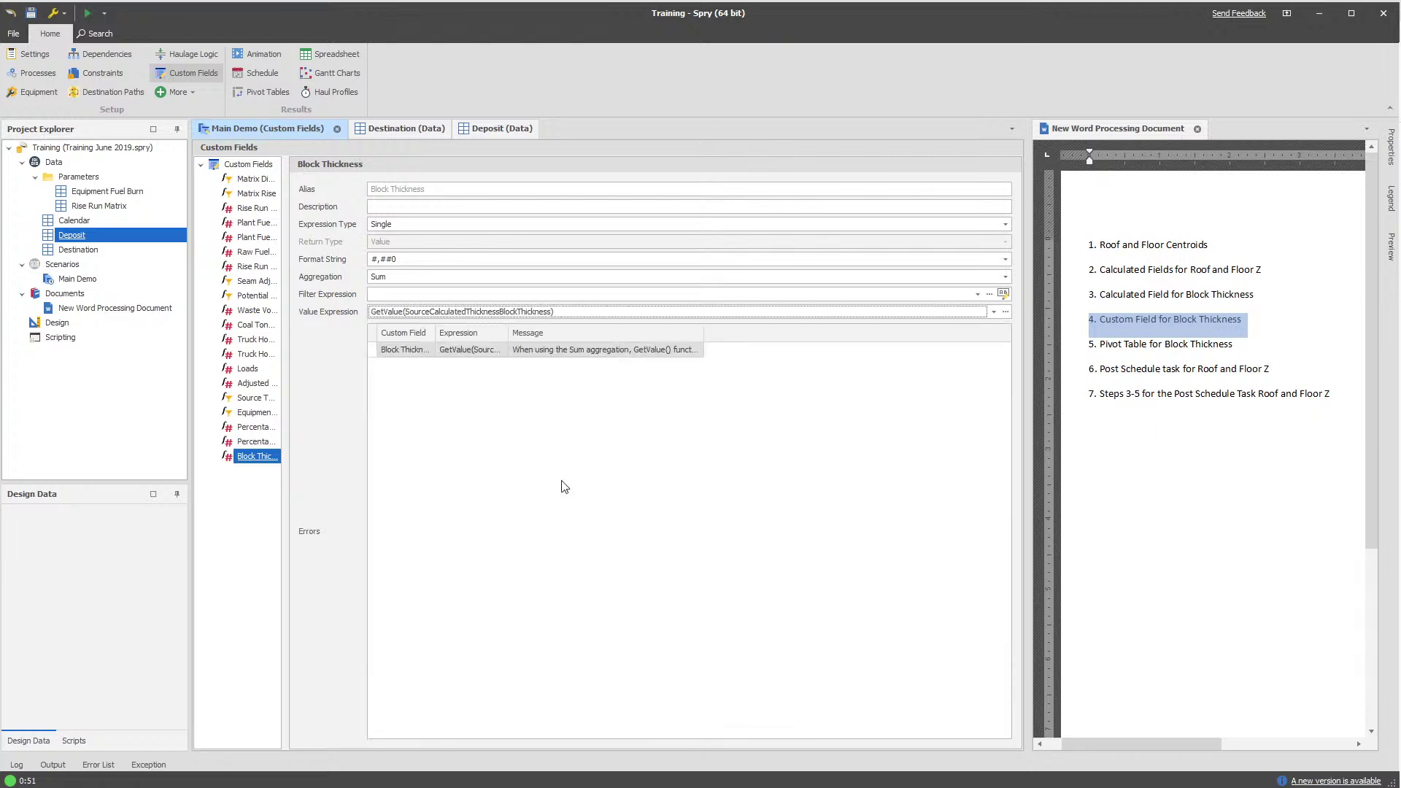
Set the Block Thickness custom field's aggregation to a weighted average by Source Quantity
{"action": "left_click", "coordinate": [402, 278]}
{"action": "scroll", "coordinate": [467, 344], "scroll_direction": "up", "scroll_amount": 1}
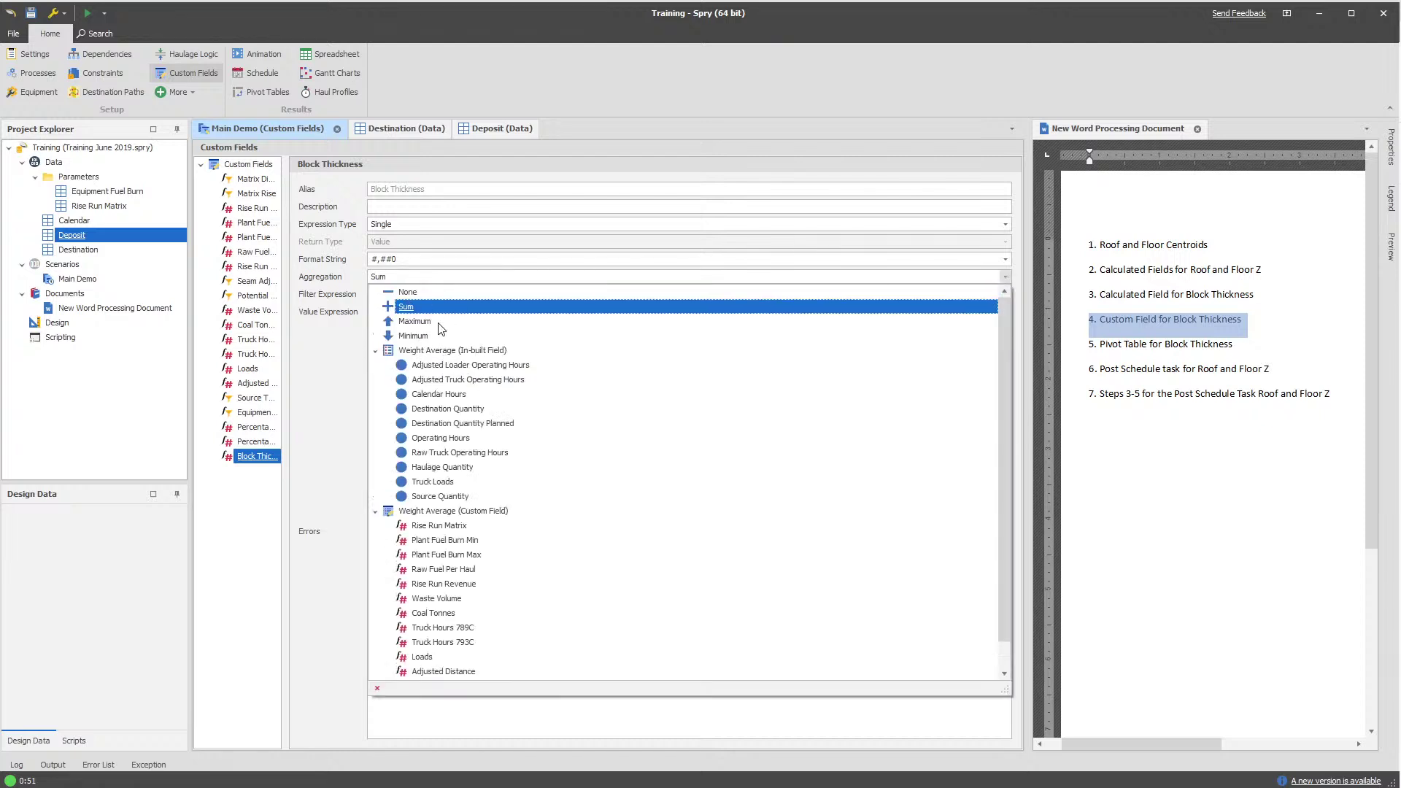
{"action": "left_click", "coordinate": [462, 497]}
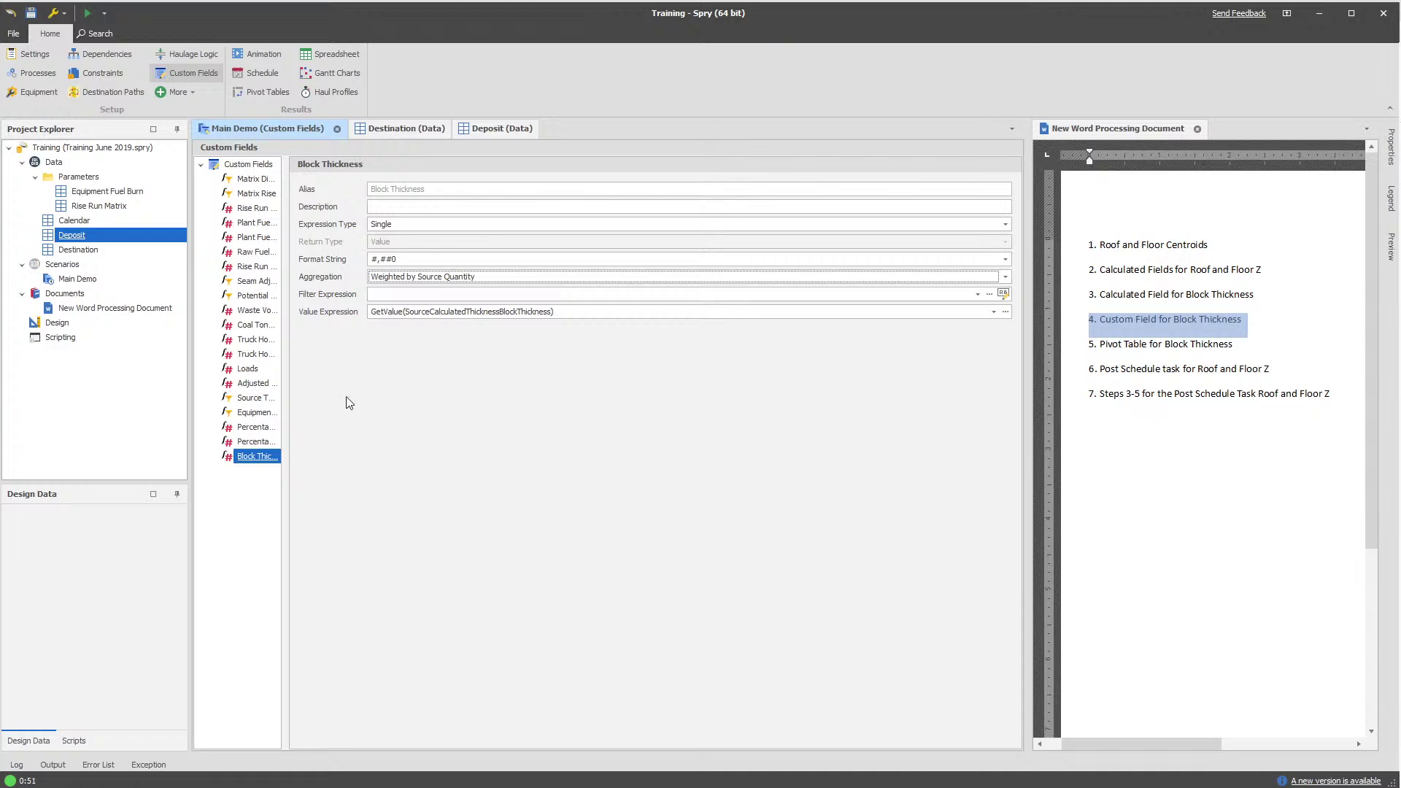
Widen the custom fields list so full names fit, and decline the reminder to save the project
{"action": "left_click_drag", "start_coordinate": [293, 401], "coordinate": [337, 392]}
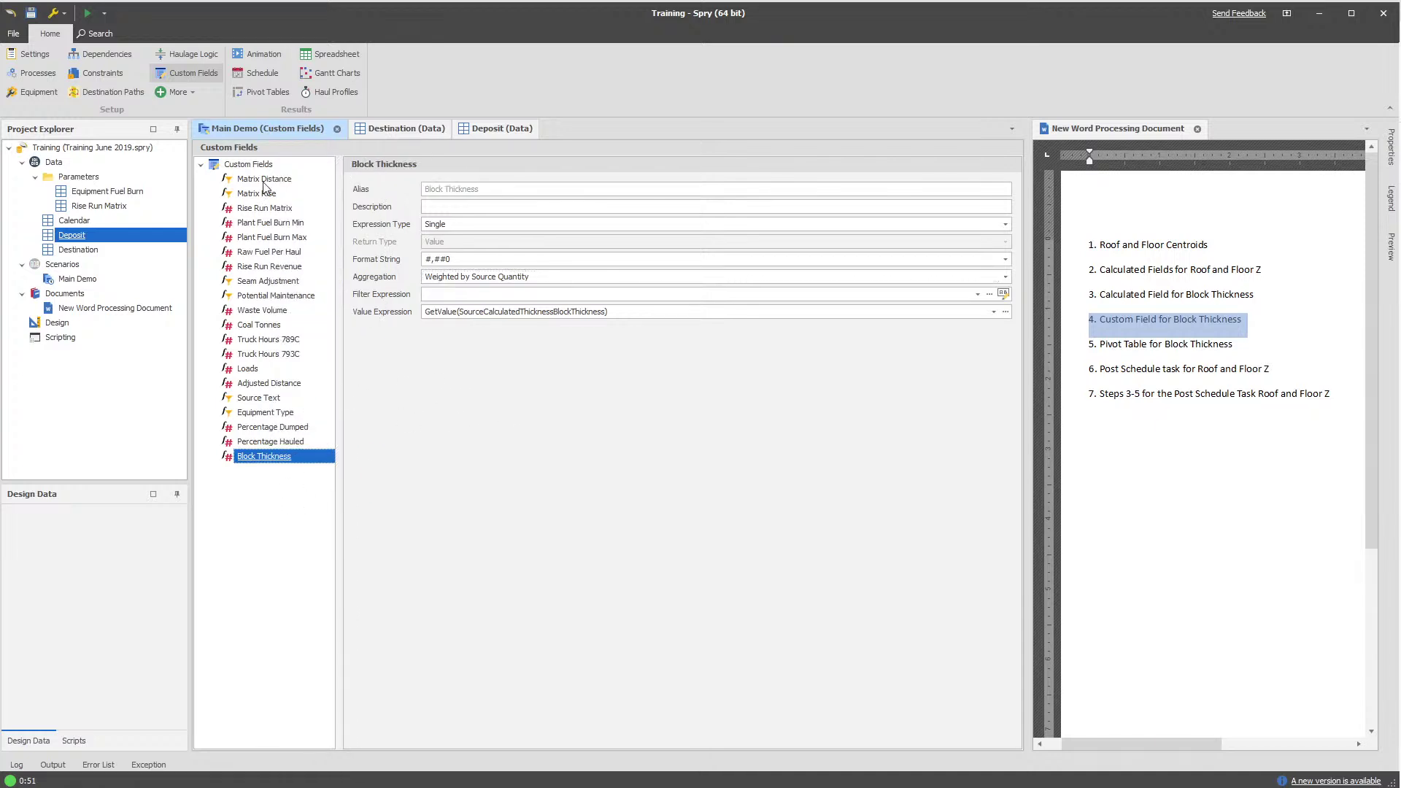
{"action": "right_click", "coordinate": [281, 164]}
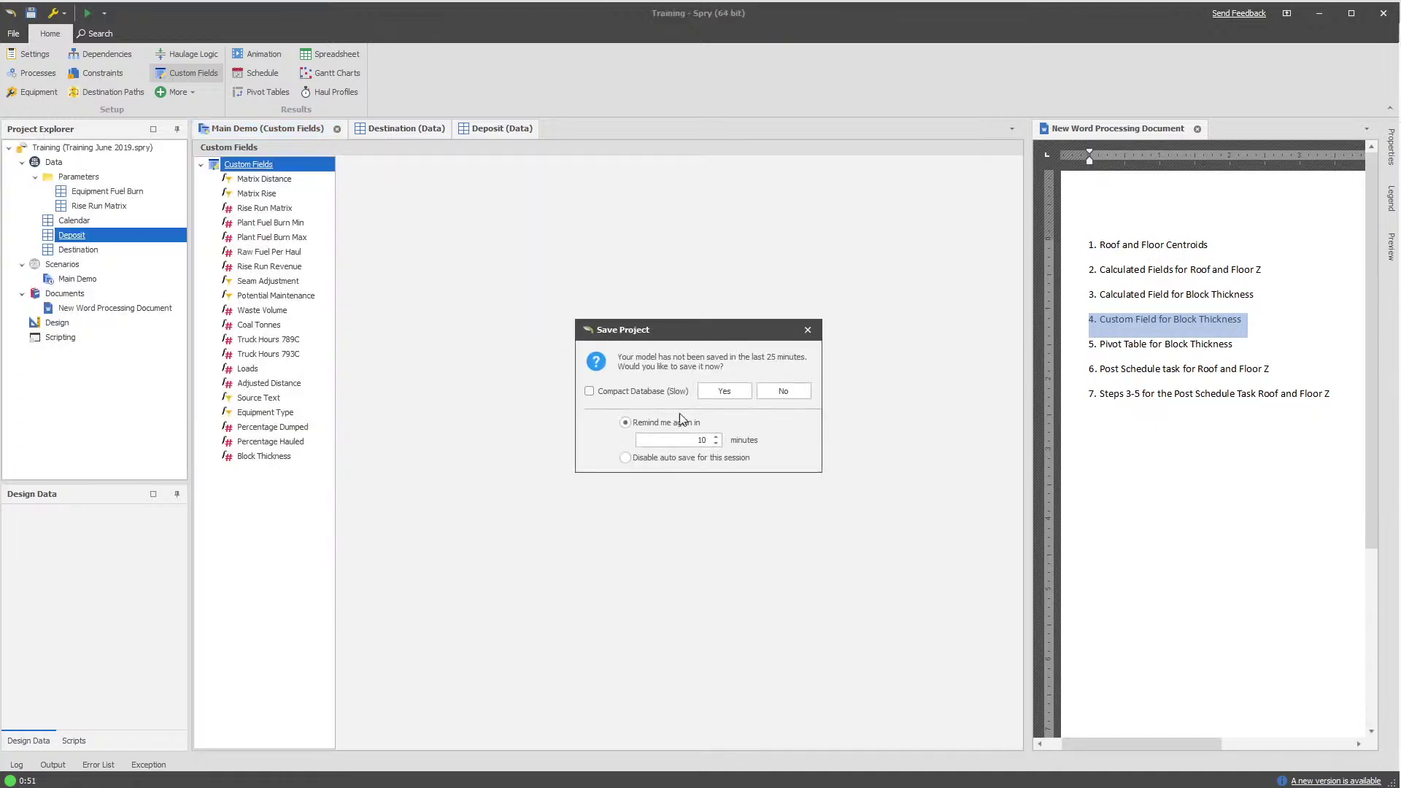
{"action": "left_click", "coordinate": [783, 392]}
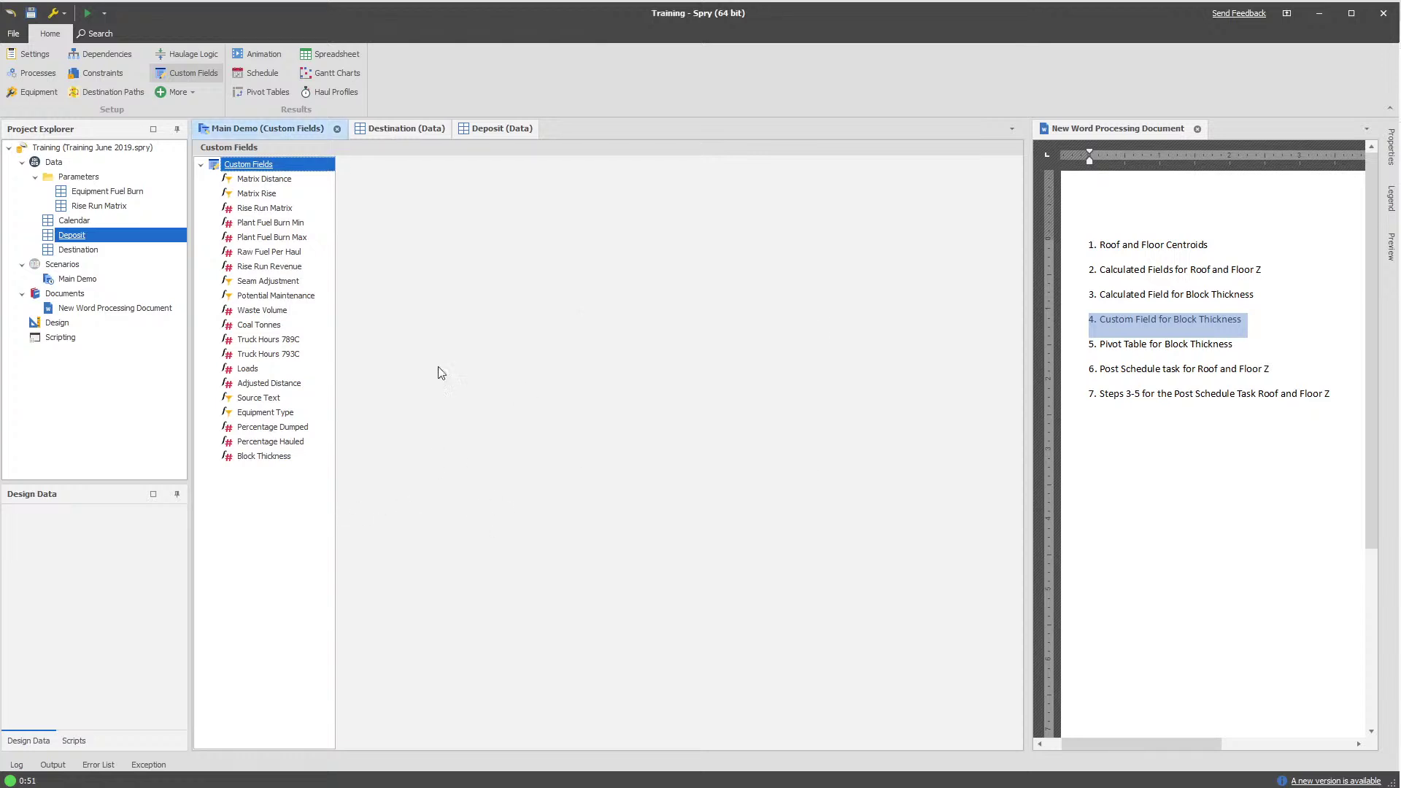
Highlight item 5, Pivot Table for Block Thickness, in the outline document and add a new pivot table to the Main Demo scenario
{"action": "left_click", "coordinate": [268, 92]}
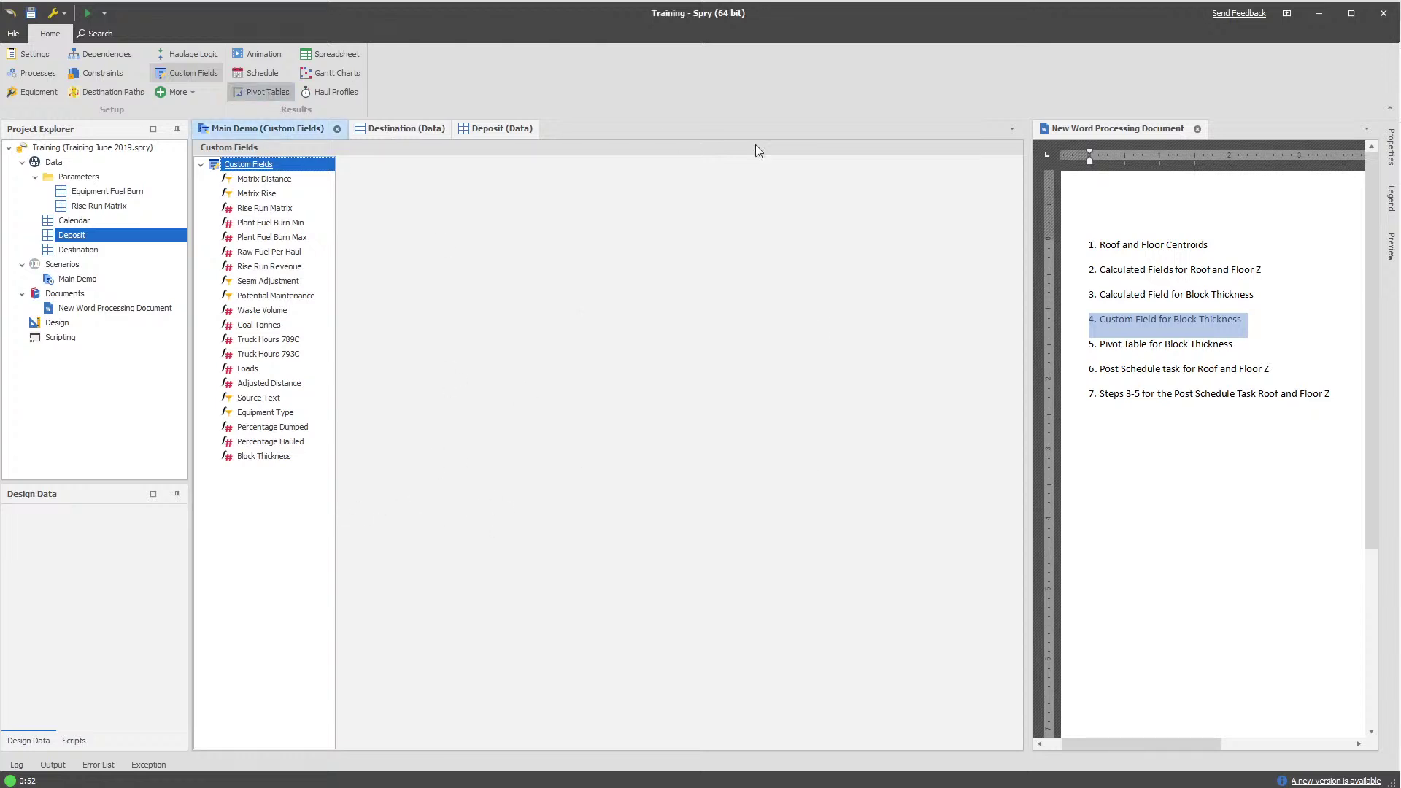
{"action": "left_click", "coordinate": [1187, 345]}
{"action": "triple_click", "coordinate": [1187, 346]}
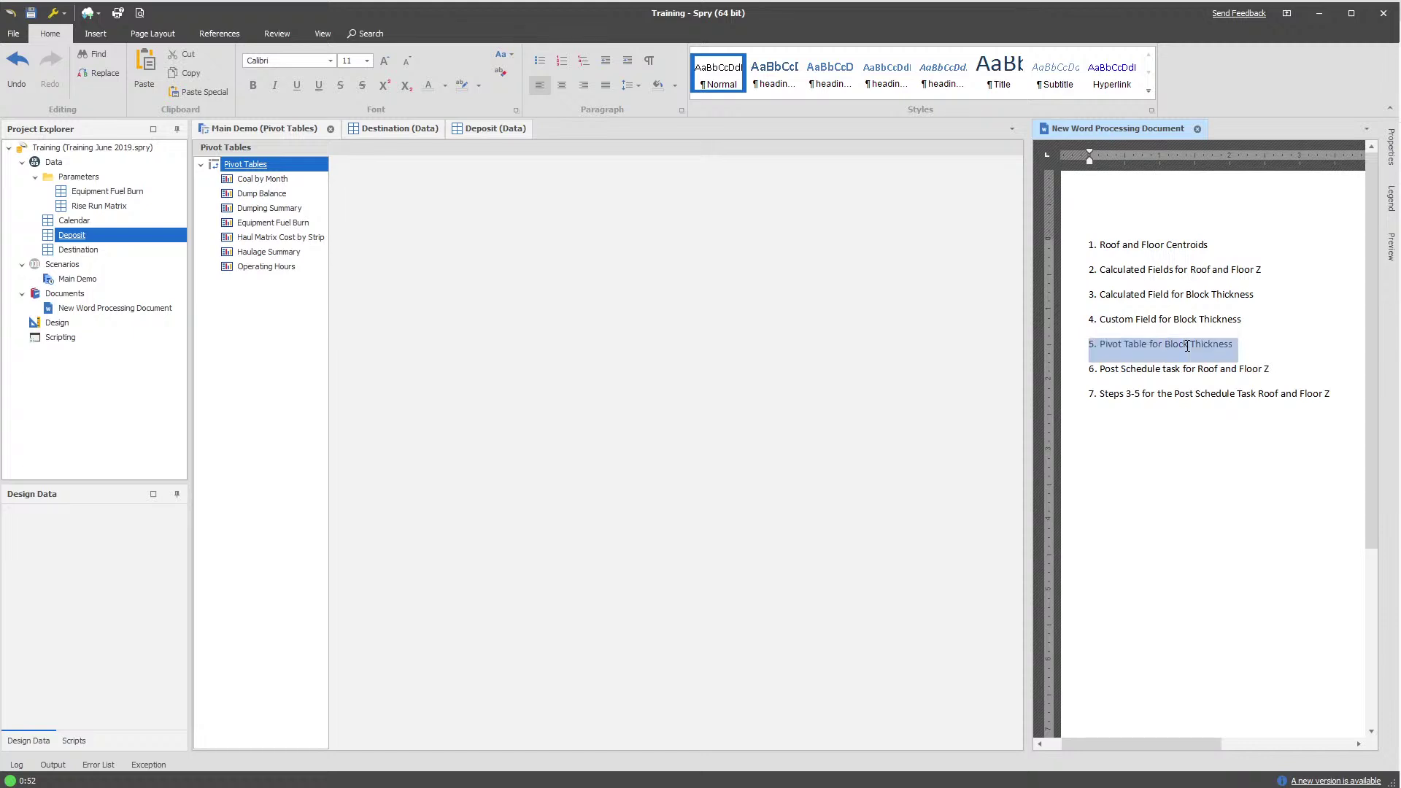
{"action": "left_click", "coordinate": [412, 378]}
{"action": "right_click", "coordinate": [272, 165]}
{"action": "mouse_move", "coordinate": [314, 176]}
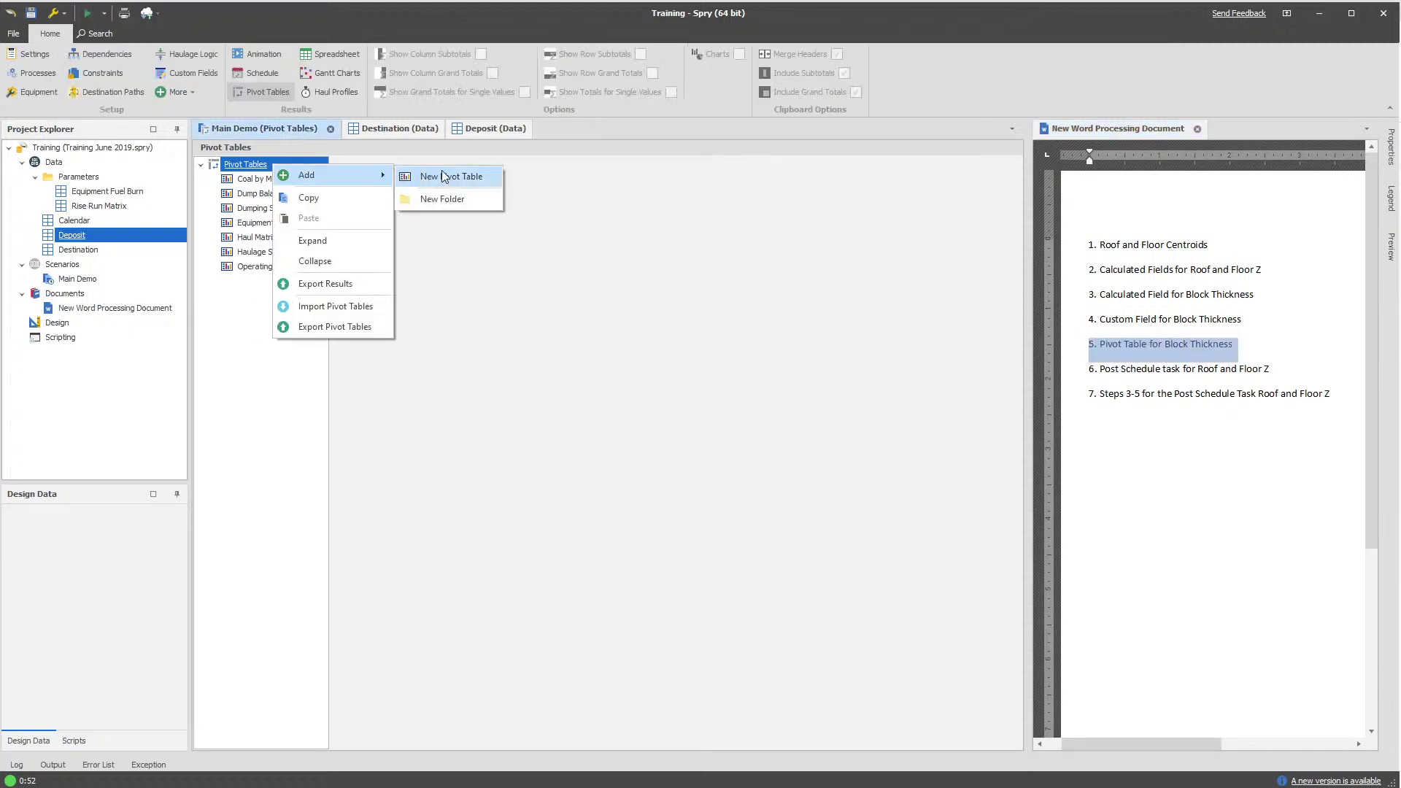
{"action": "left_click", "coordinate": [456, 177]}
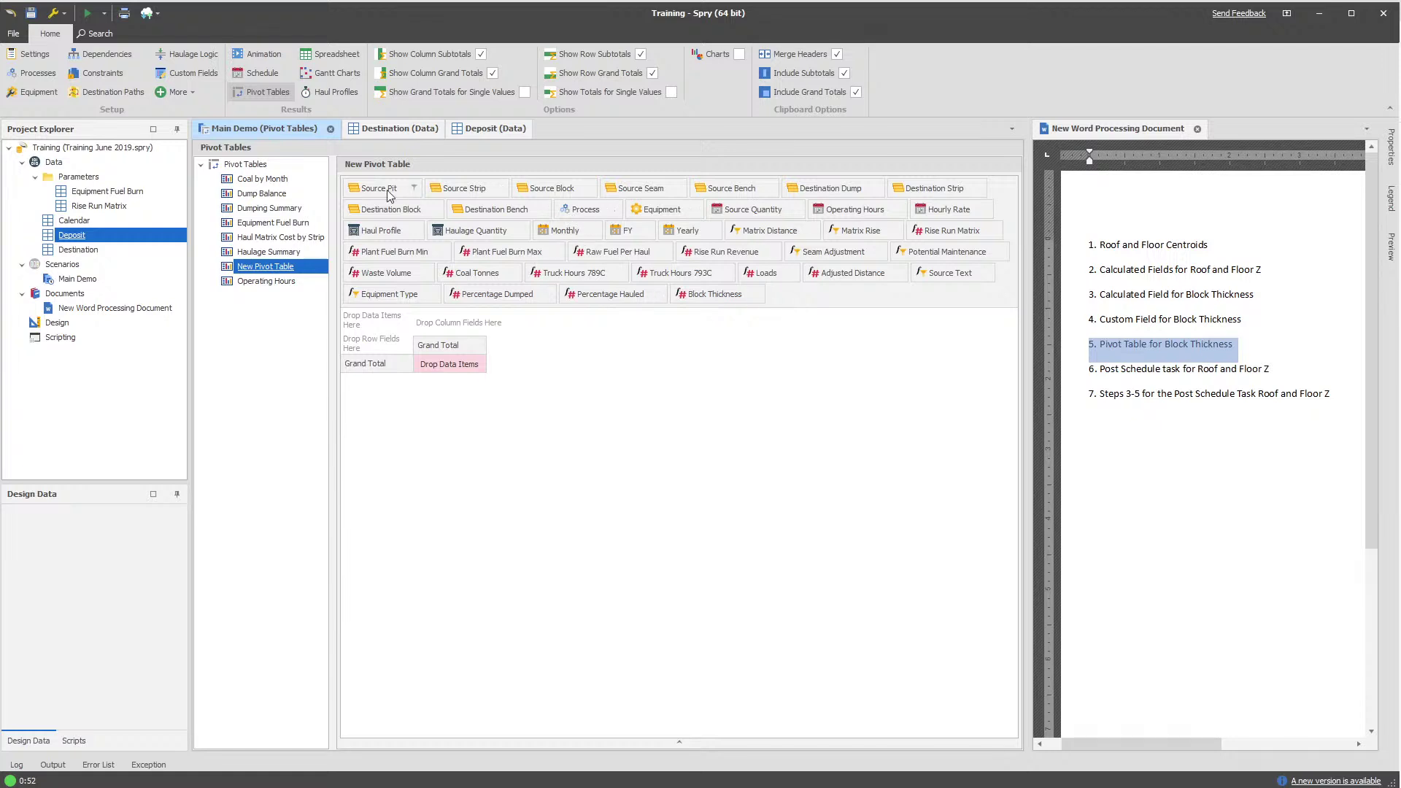
Lay out the pivot table with Source Pit, Source Strip and Source Block as row fields and Block Thickness as the data item
{"action": "left_click_drag", "start_coordinate": [386, 192], "coordinate": [365, 342]}
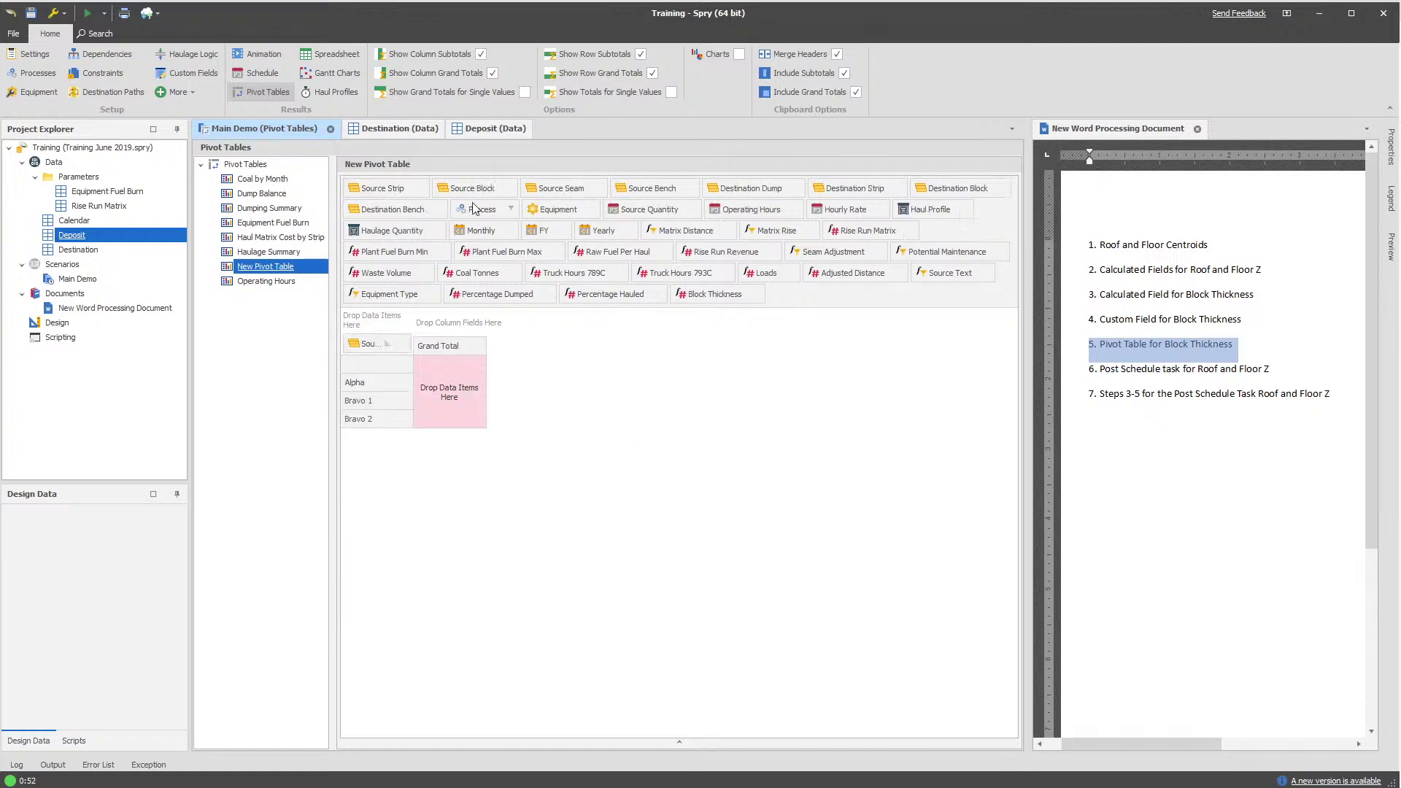
{"action": "left_click_drag", "start_coordinate": [387, 191], "coordinate": [406, 350]}
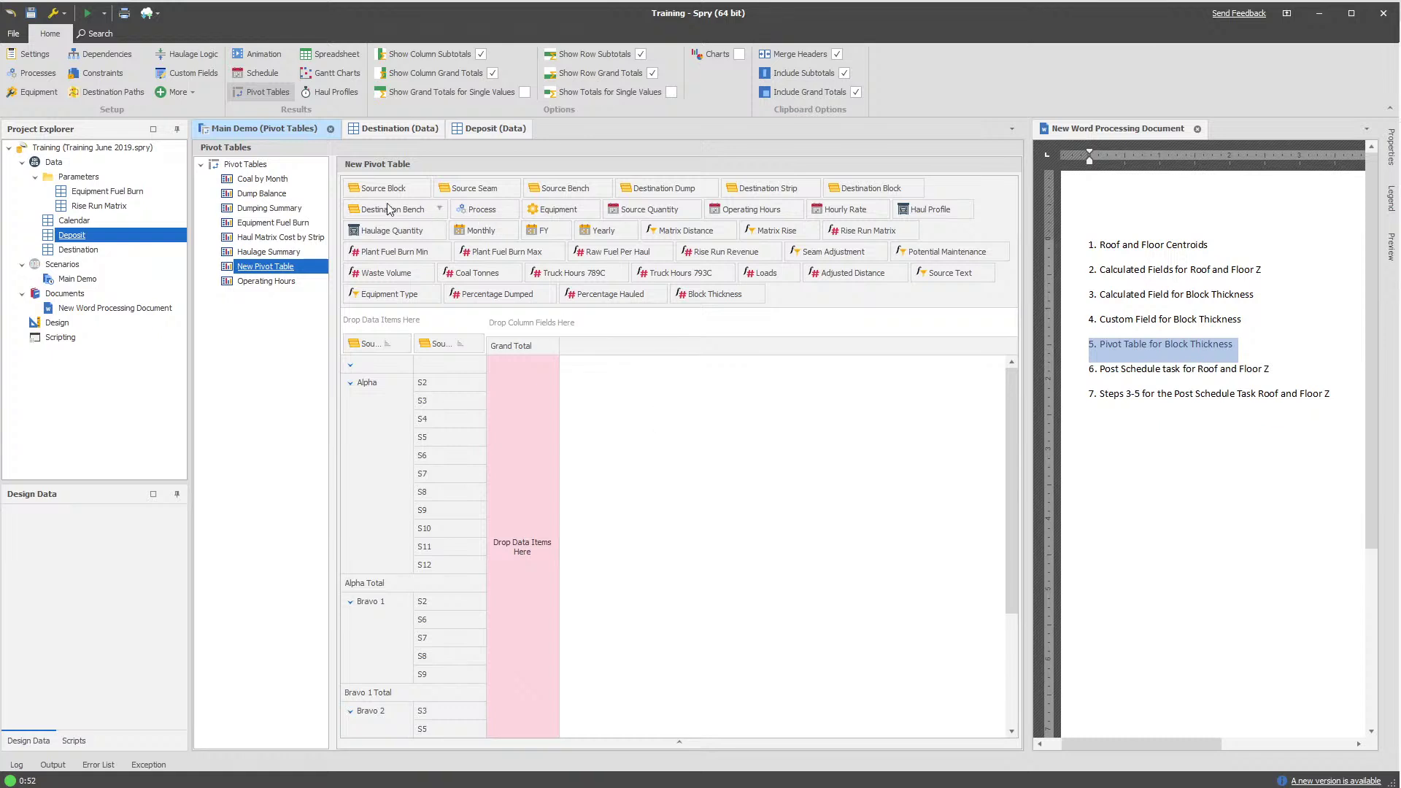
{"action": "left_click_drag", "start_coordinate": [378, 189], "coordinate": [467, 349]}
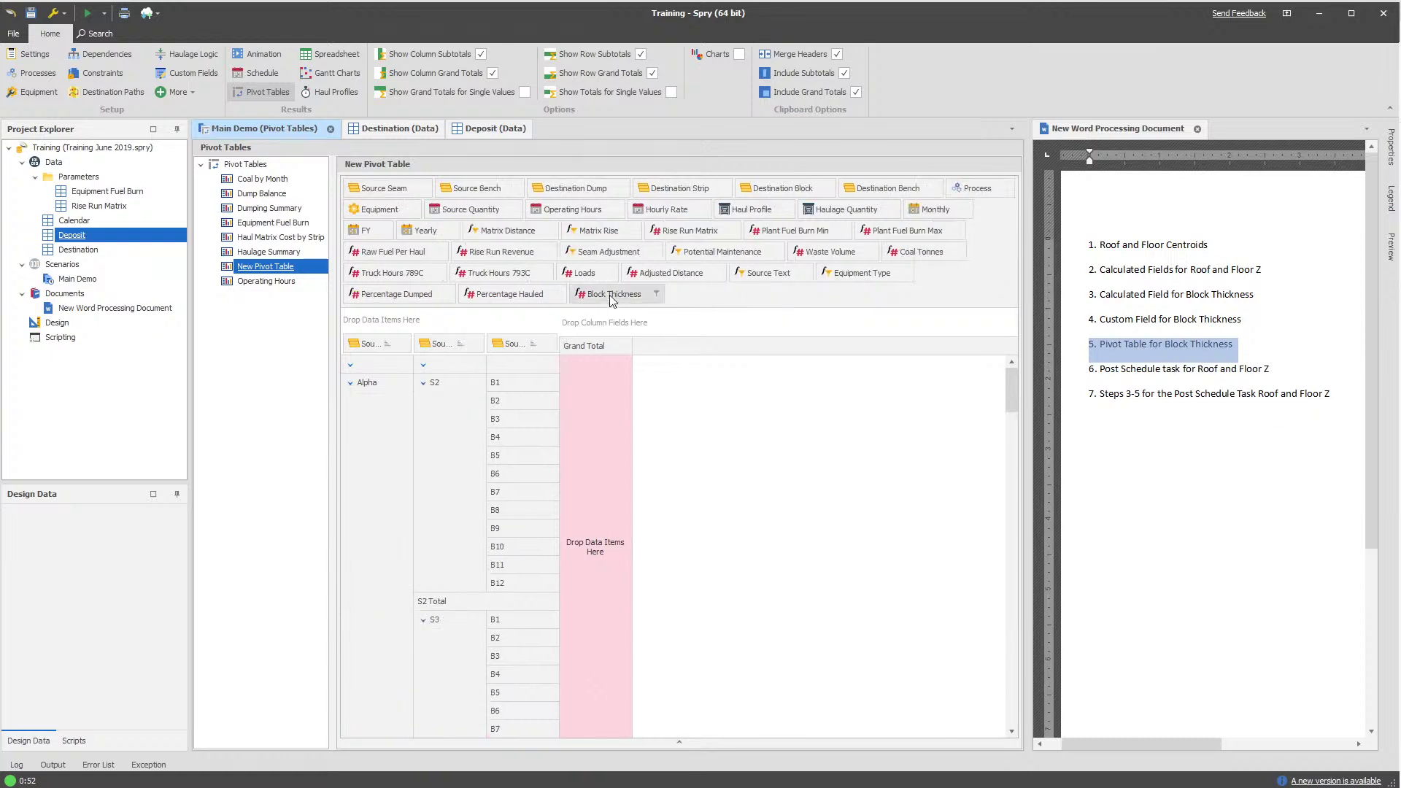
{"action": "left_click_drag", "start_coordinate": [610, 295], "coordinate": [379, 325]}
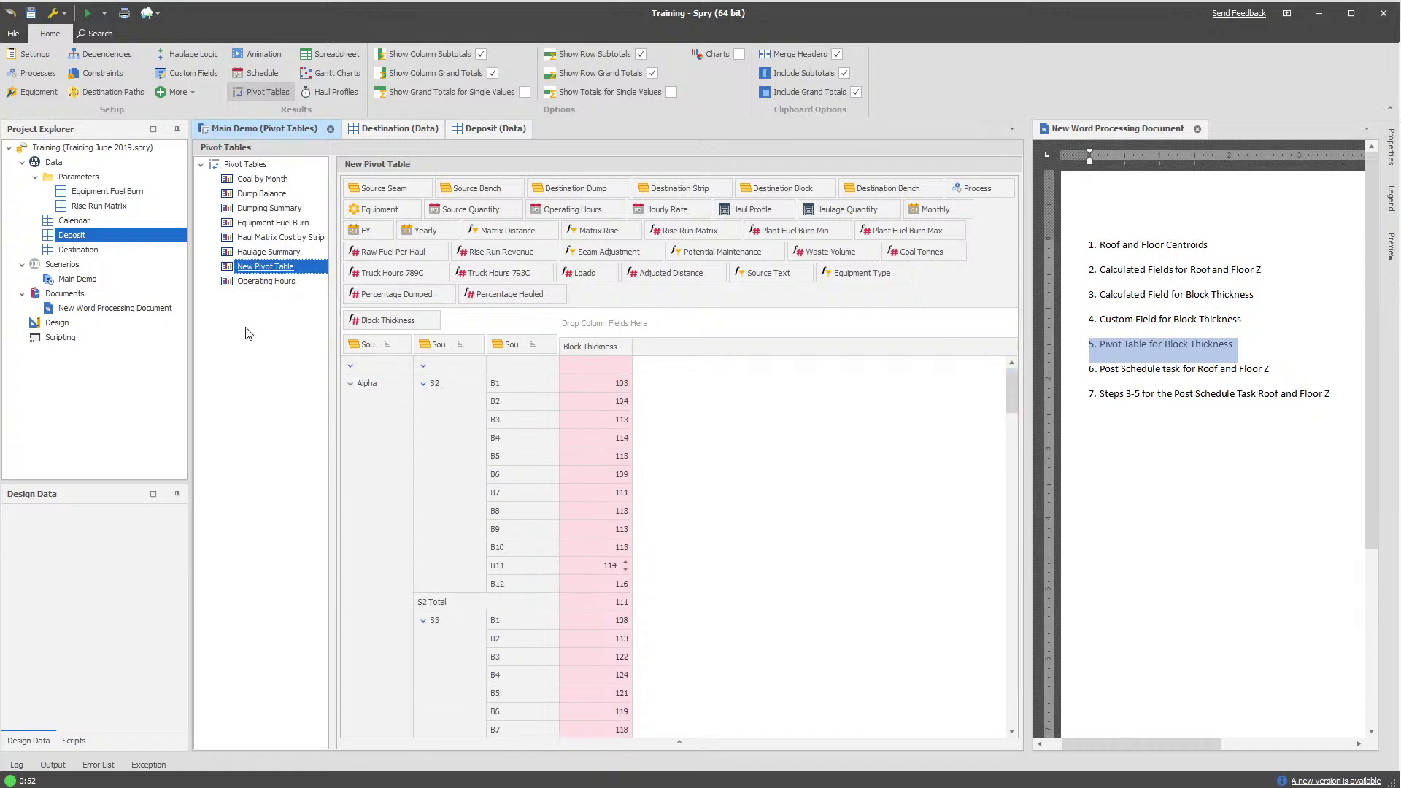
Rename the new pivot table to Block Thickness
{"action": "left_click", "coordinate": [276, 267]}
{"action": "type", "text": "B"}
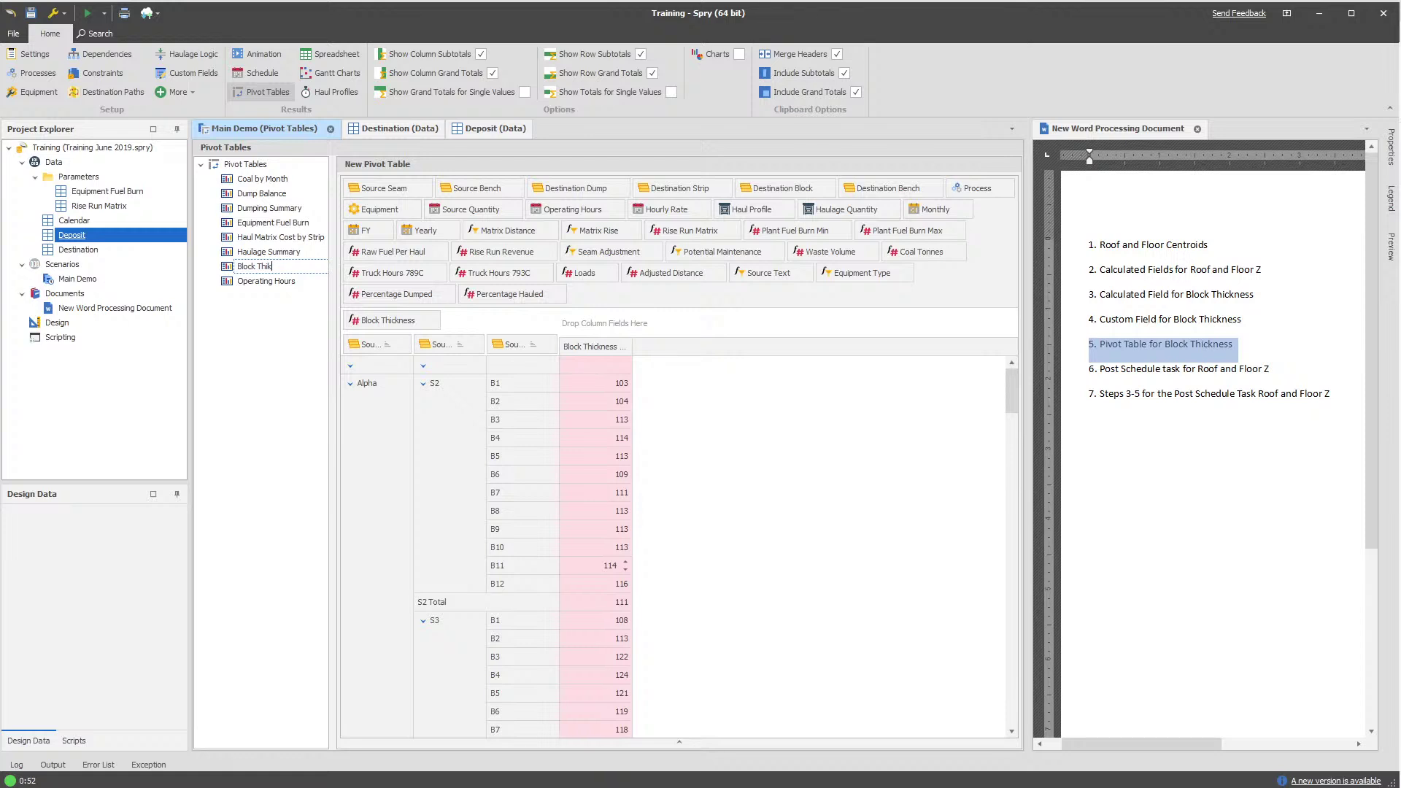
{"action": "type", "text": "lock Thickness"}
{"action": "key", "text": "Return"}
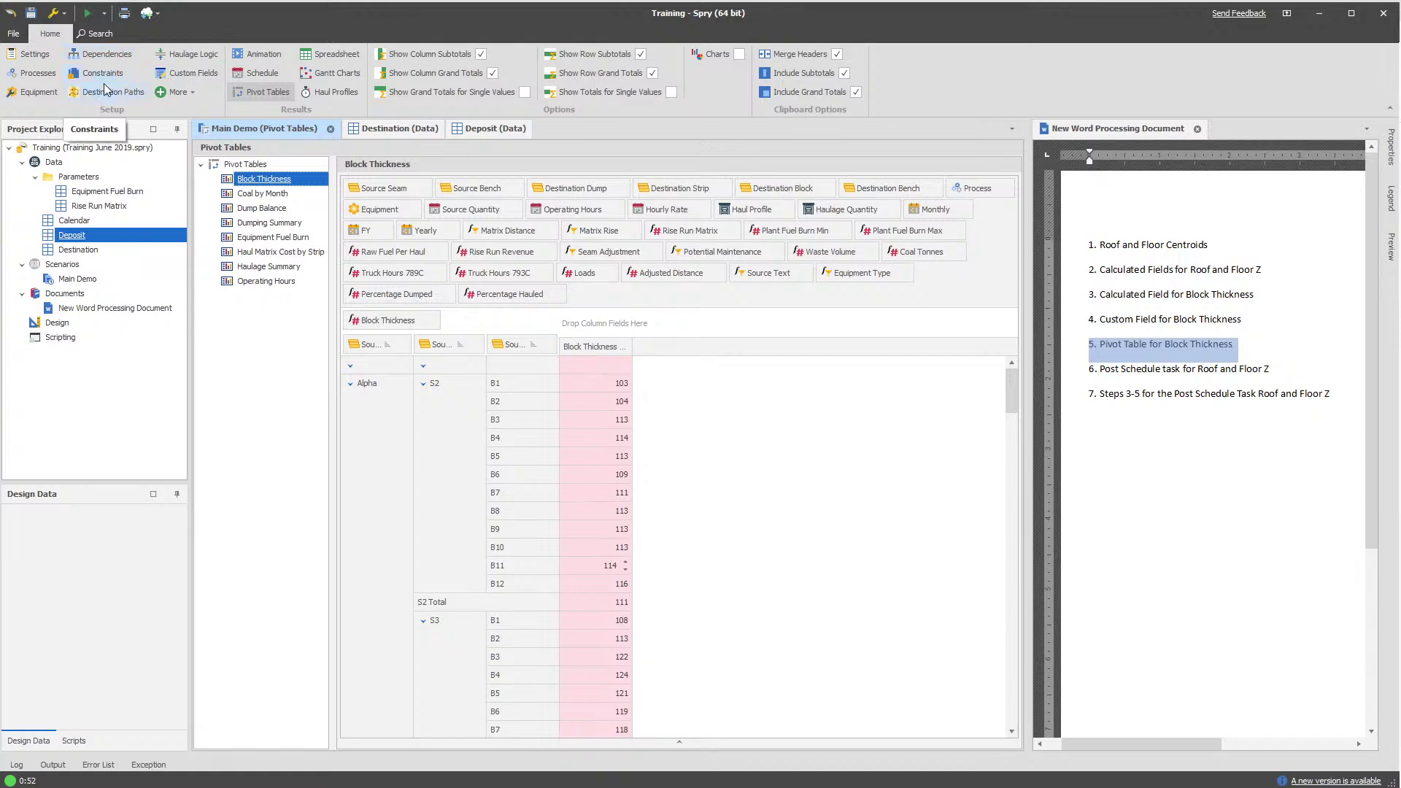
Set the Block Thickness custom field's format string to #,##0.0 m
{"action": "left_click", "coordinate": [173, 76]}
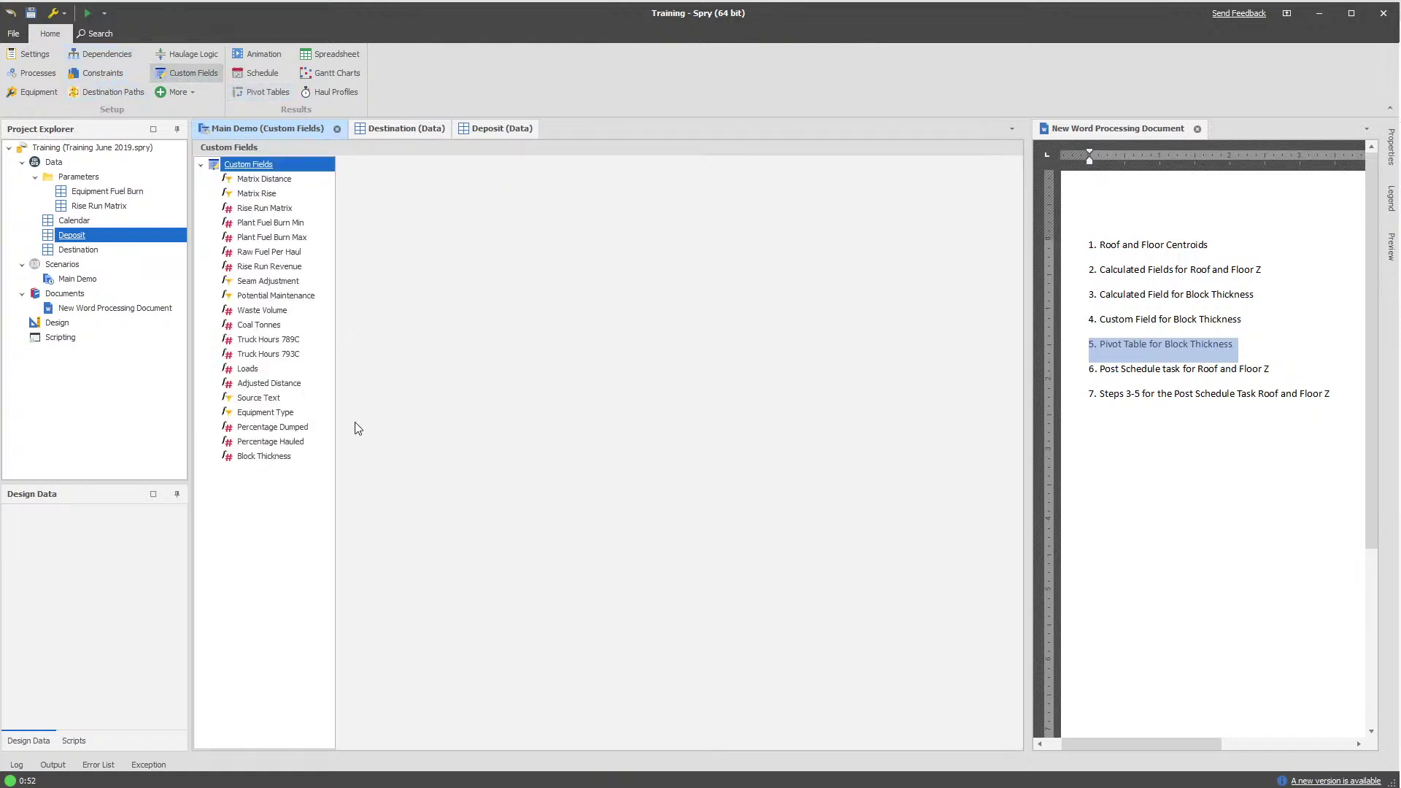
{"action": "left_click", "coordinate": [248, 458]}
{"action": "left_click", "coordinate": [499, 261]}
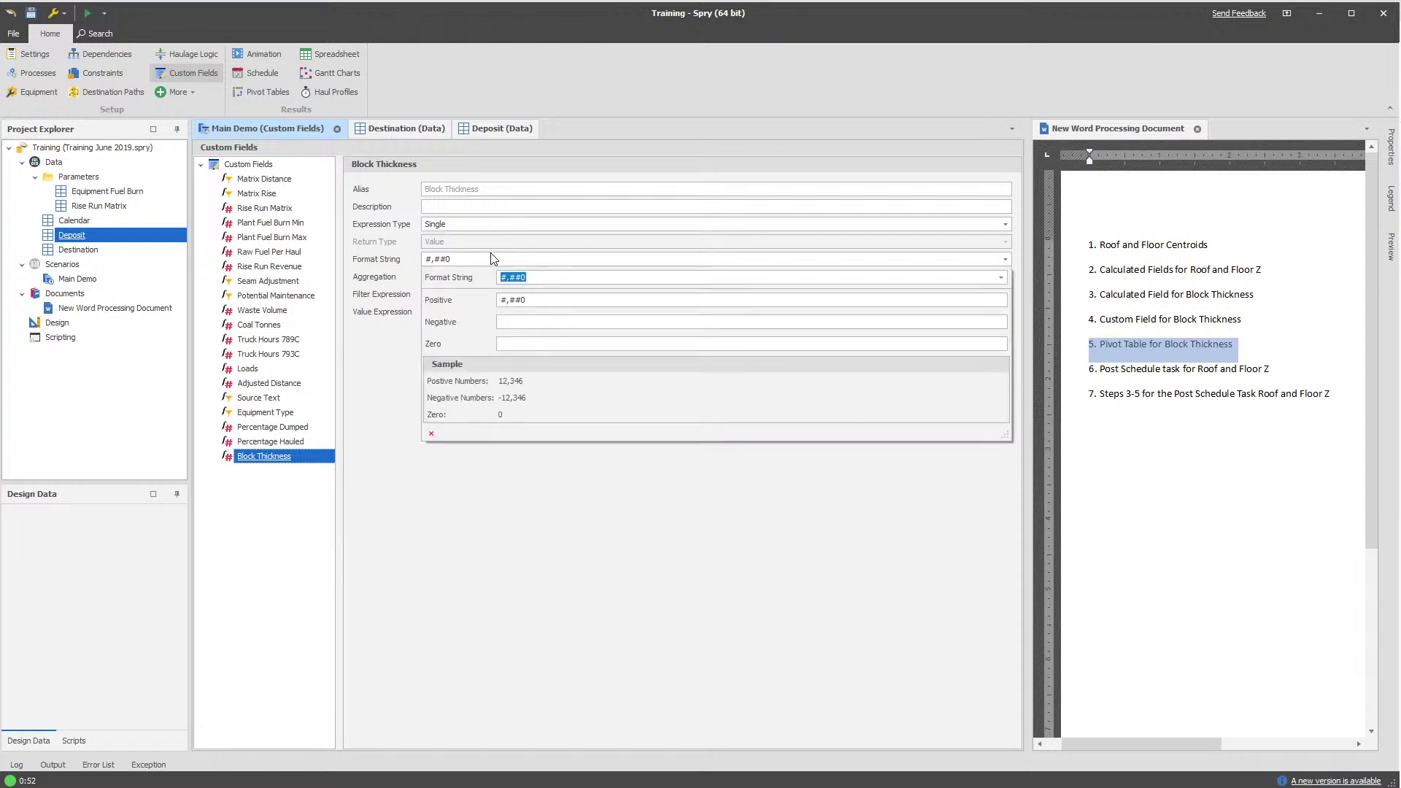
{"action": "left_click", "coordinate": [554, 279]}
{"action": "type", "text": "30"}
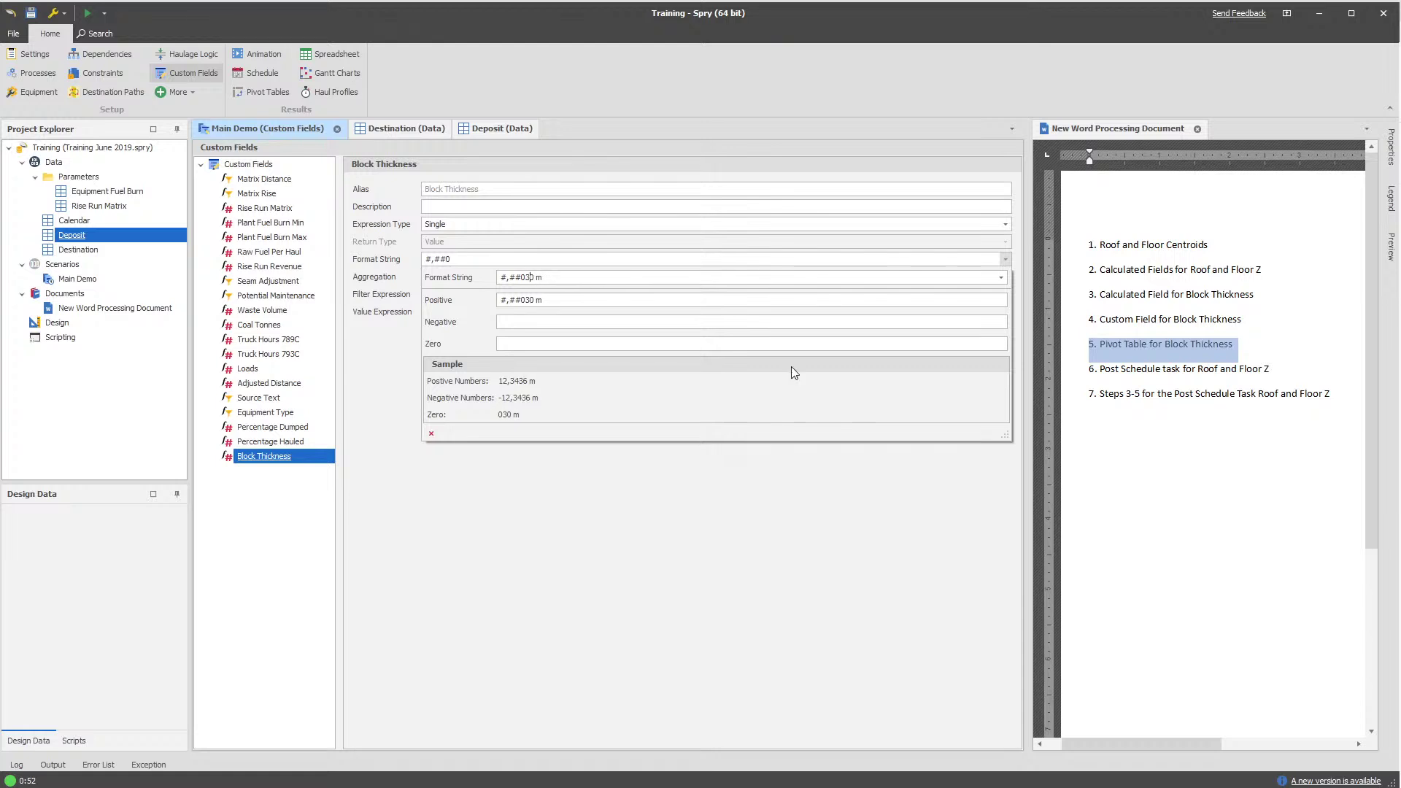
{"action": "key", "text": "BackSpace"}
{"action": "type", "text": "."}
{"action": "left_click", "coordinate": [620, 525]}
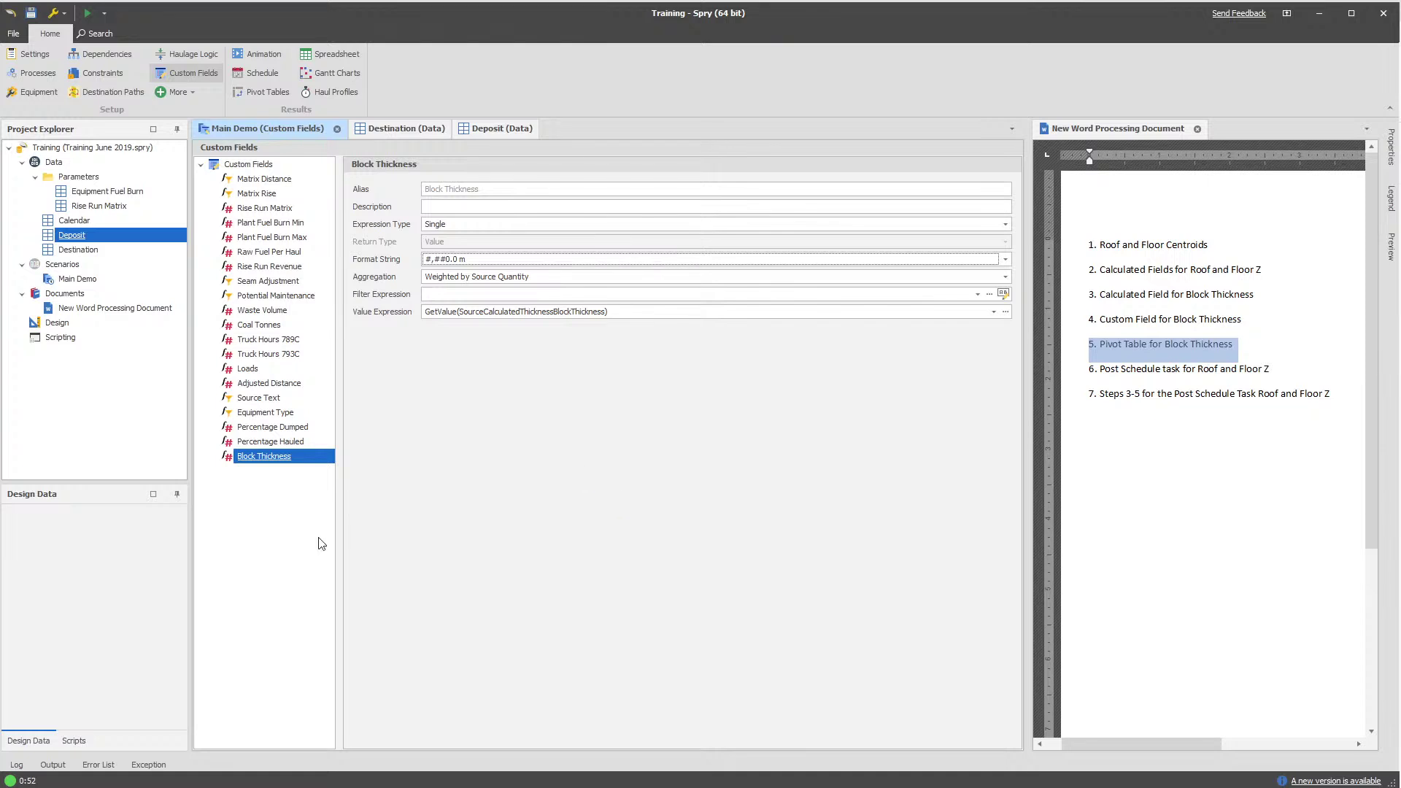
Review the block thicknesses per pit, strip and block in the Block Thickness pivot table
{"action": "left_click", "coordinate": [261, 93]}
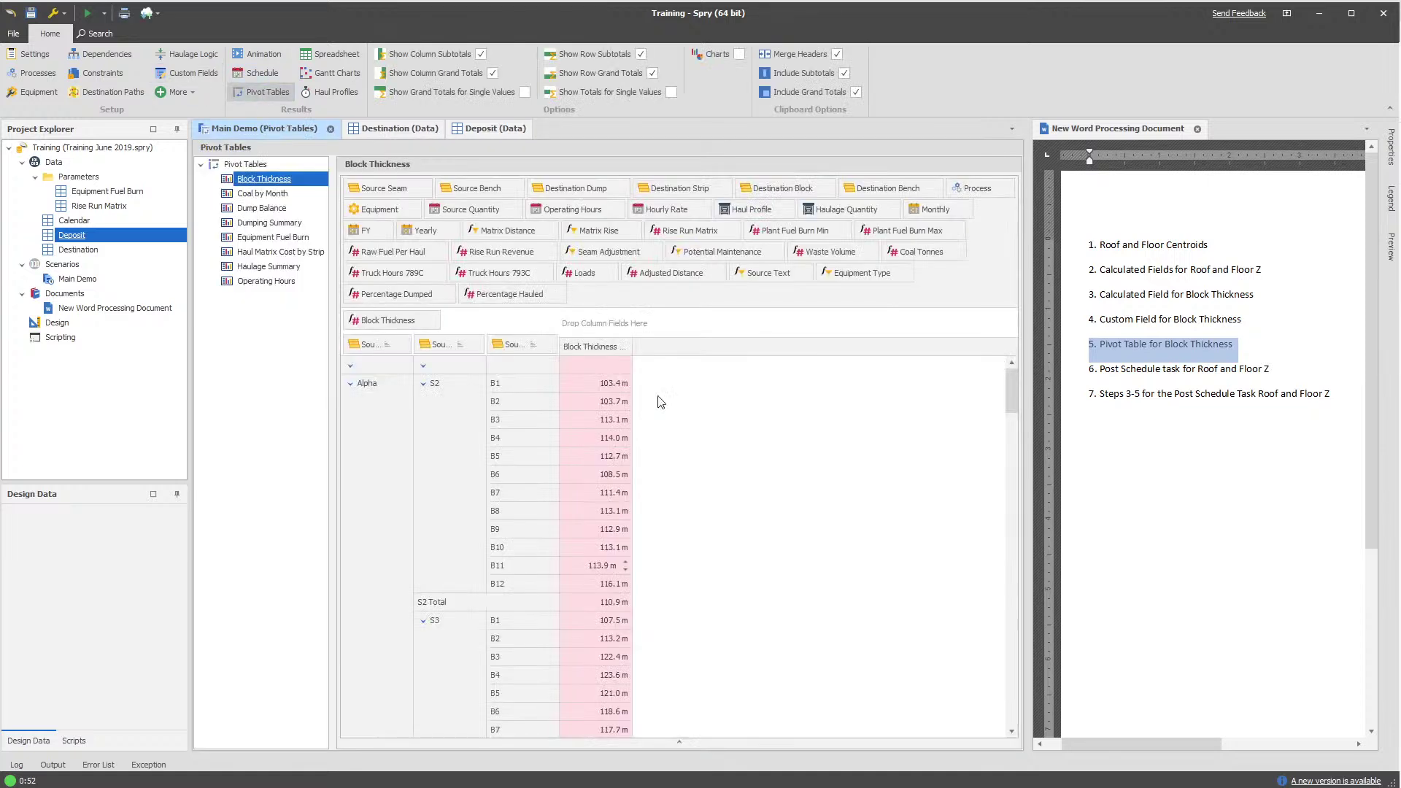
{"action": "left_click_drag", "start_coordinate": [1010, 405], "coordinate": [1043, 400]}
{"action": "left_click", "coordinate": [284, 332]}
Examine the pit solids and the scheduled dig and dump locations in the Main Demo animation
{"action": "left_click", "coordinate": [274, 55]}
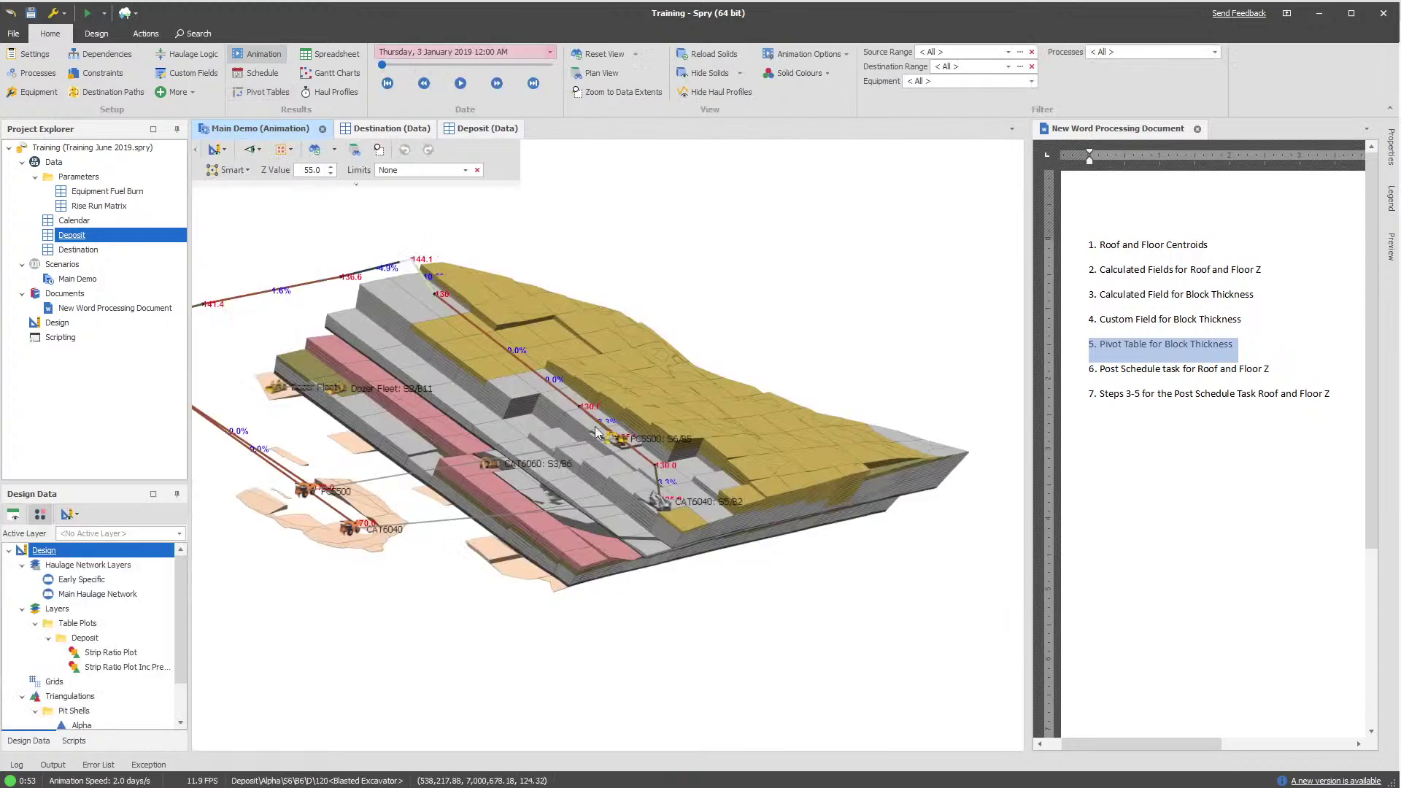
{"action": "left_click_drag", "start_coordinate": [596, 432], "coordinate": [669, 578]}
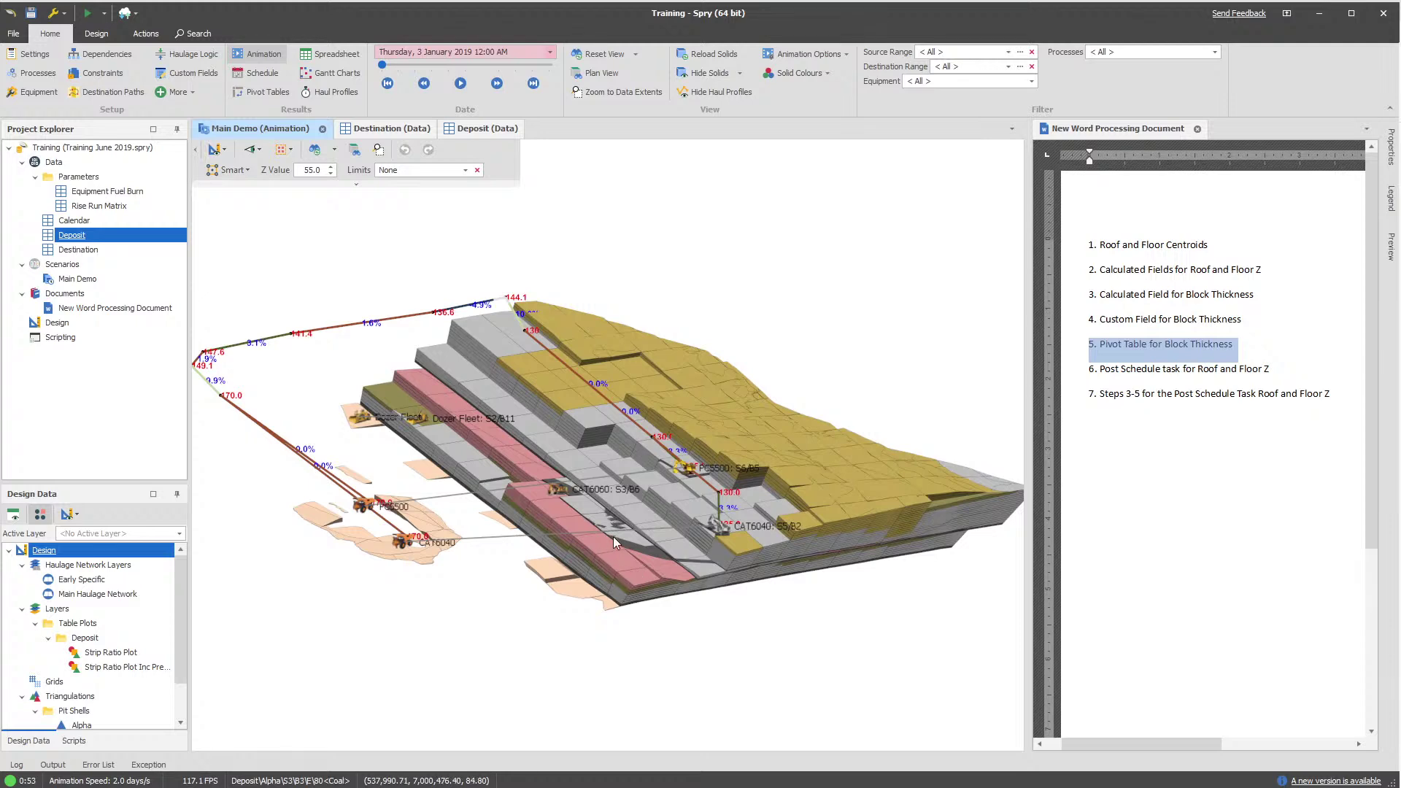
{"action": "mouse_move", "coordinate": [423, 509]}
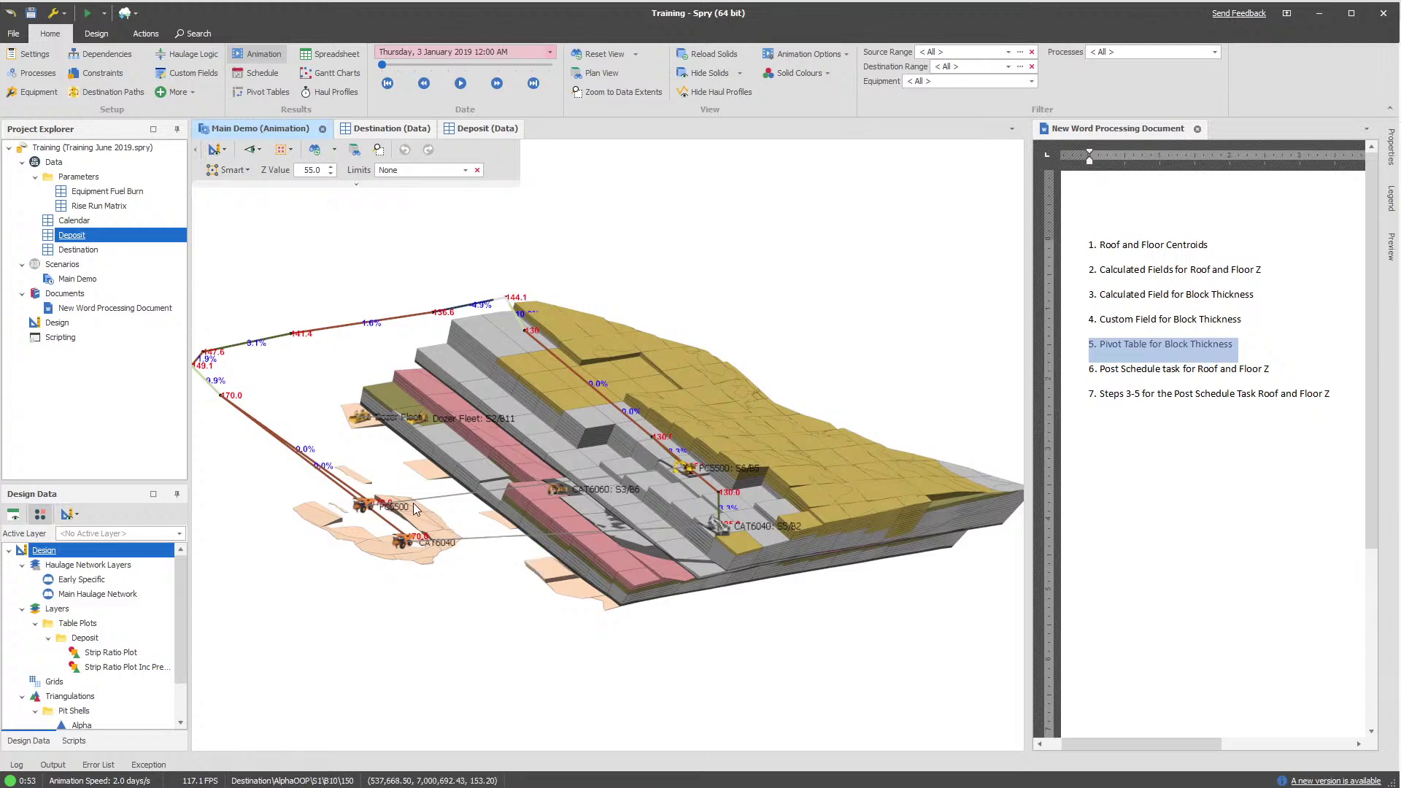
{"action": "left_click_drag", "start_coordinate": [510, 467], "coordinate": [444, 470]}
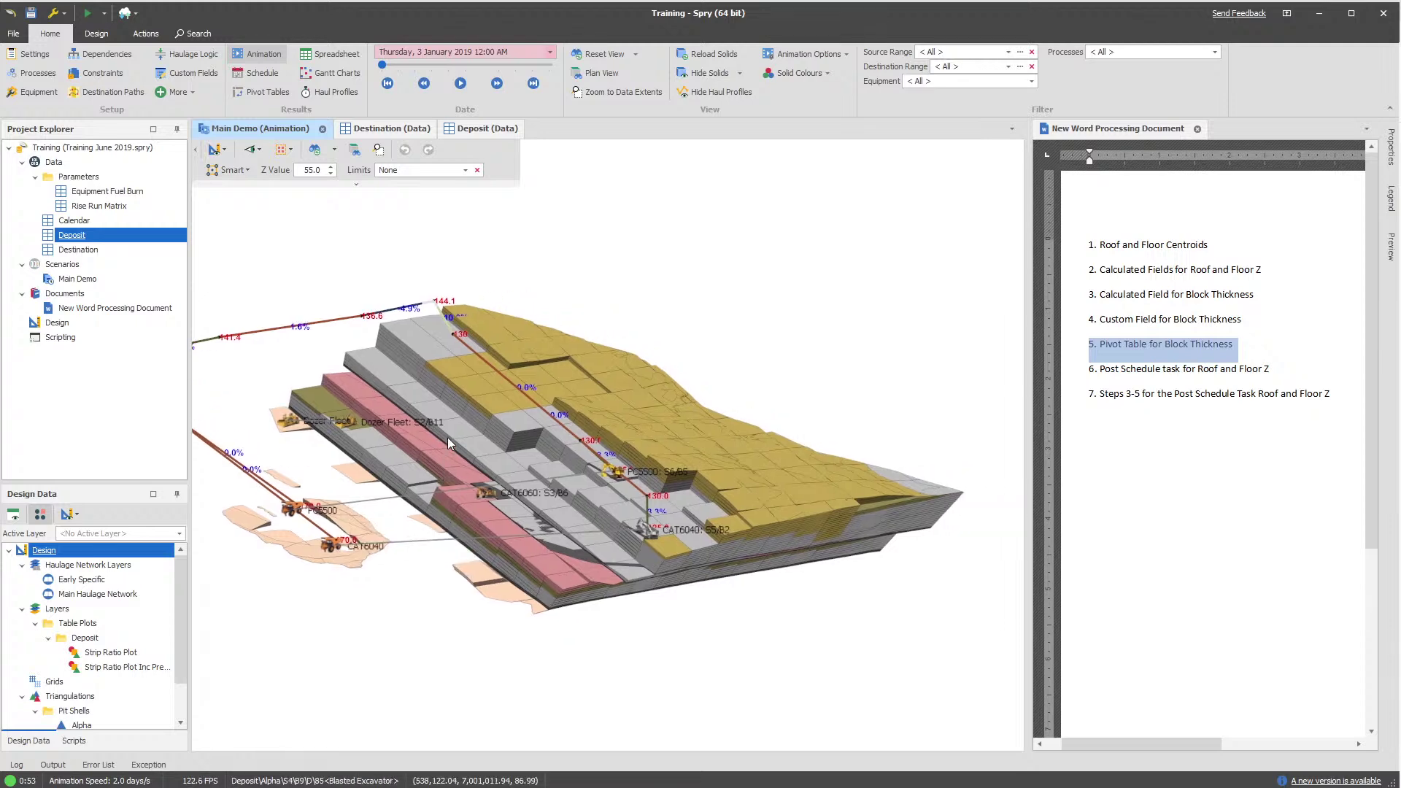
{"action": "scroll", "coordinate": [448, 437], "scroll_direction": "down", "scroll_amount": 3}
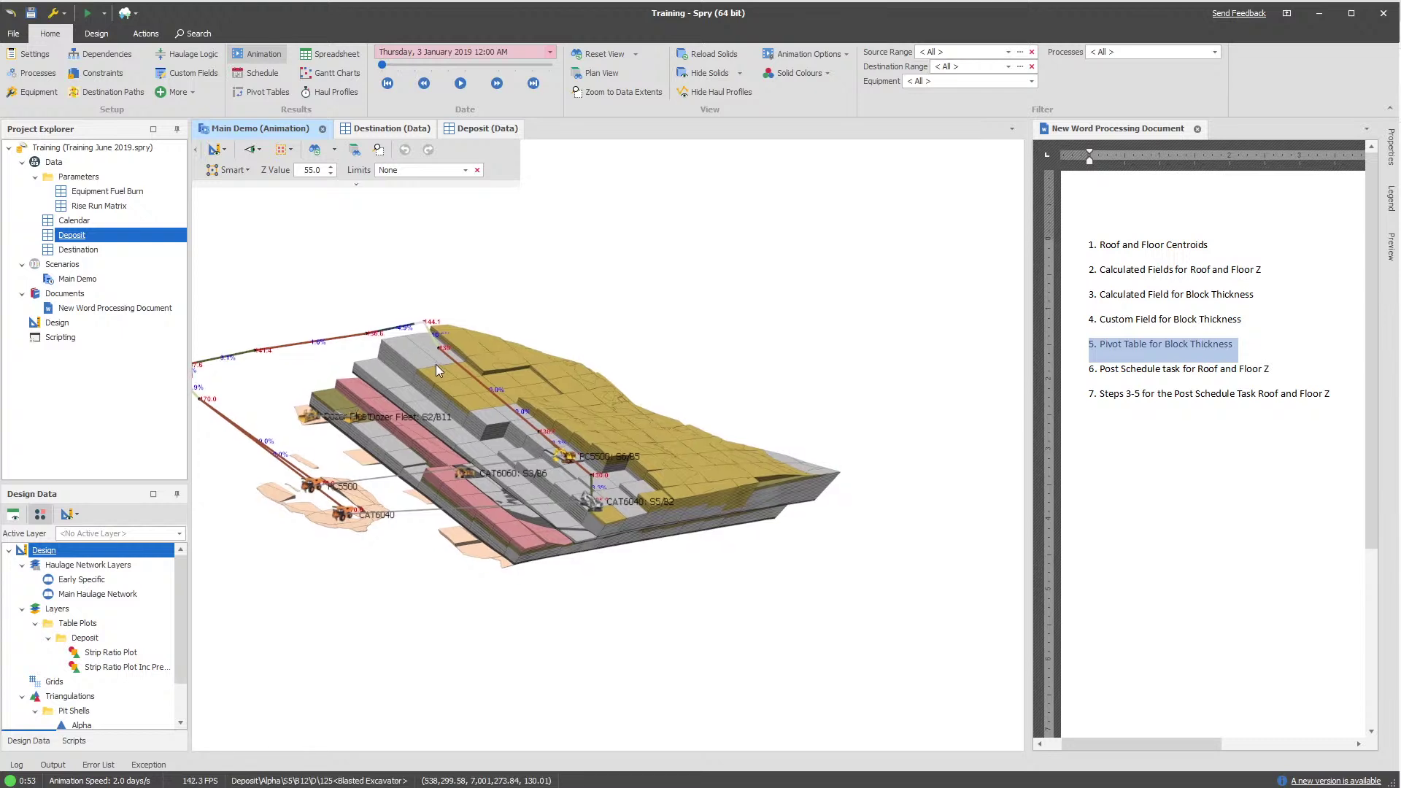
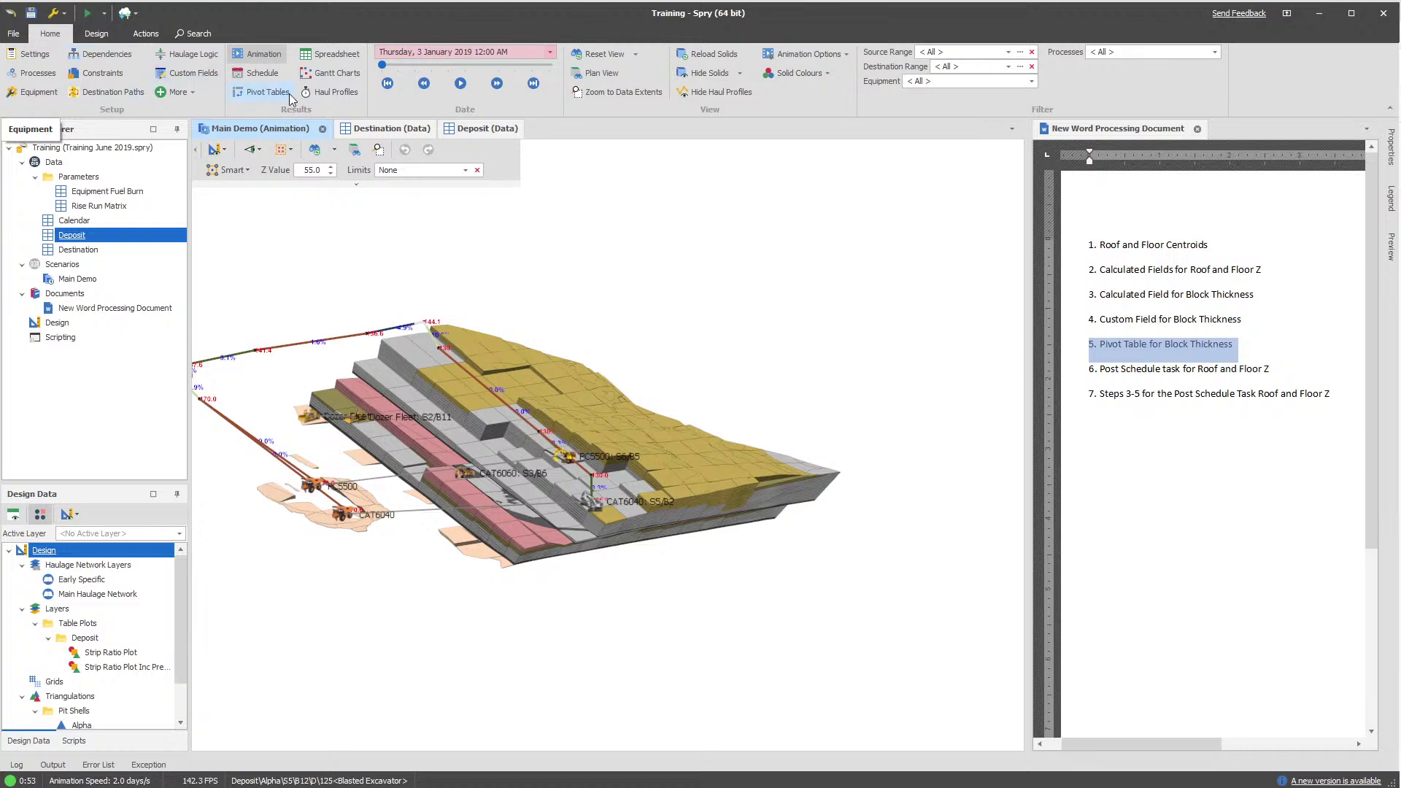
Add a new entry to the Copy Schedule Results to Source Table task in Main Demo's post schedule tasks
{"action": "left_click", "coordinate": [45, 60]}
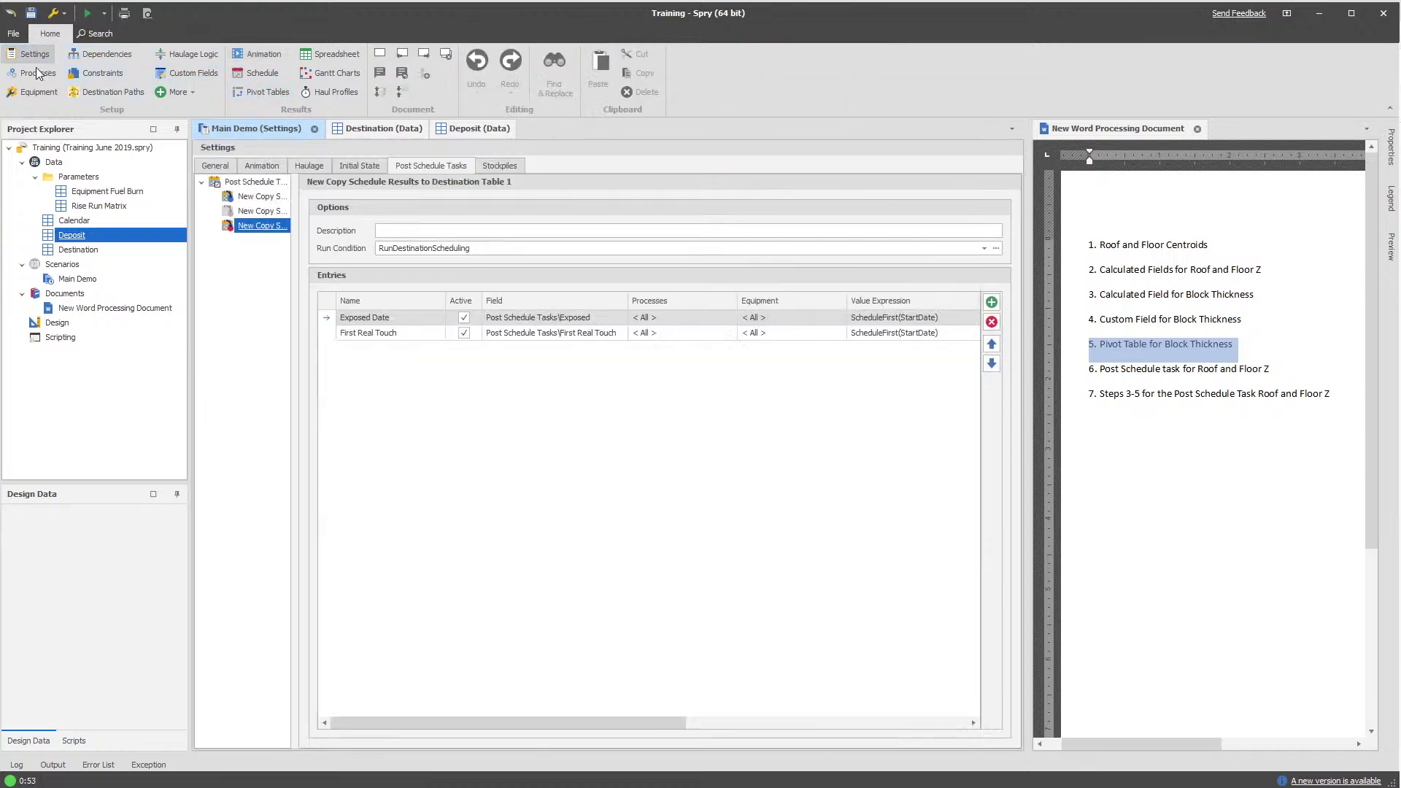
{"action": "left_click", "coordinate": [281, 197]}
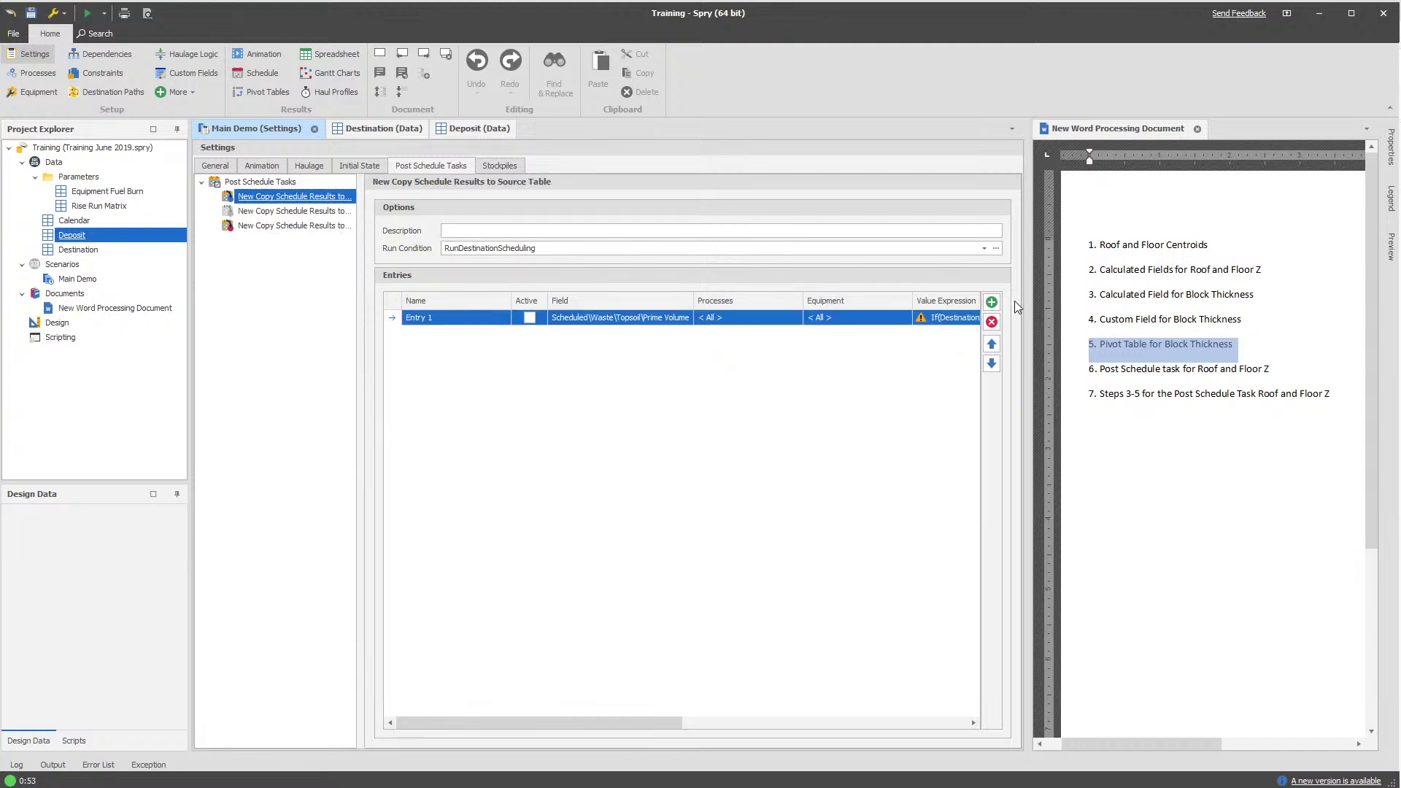
{"action": "left_click", "coordinate": [992, 301]}
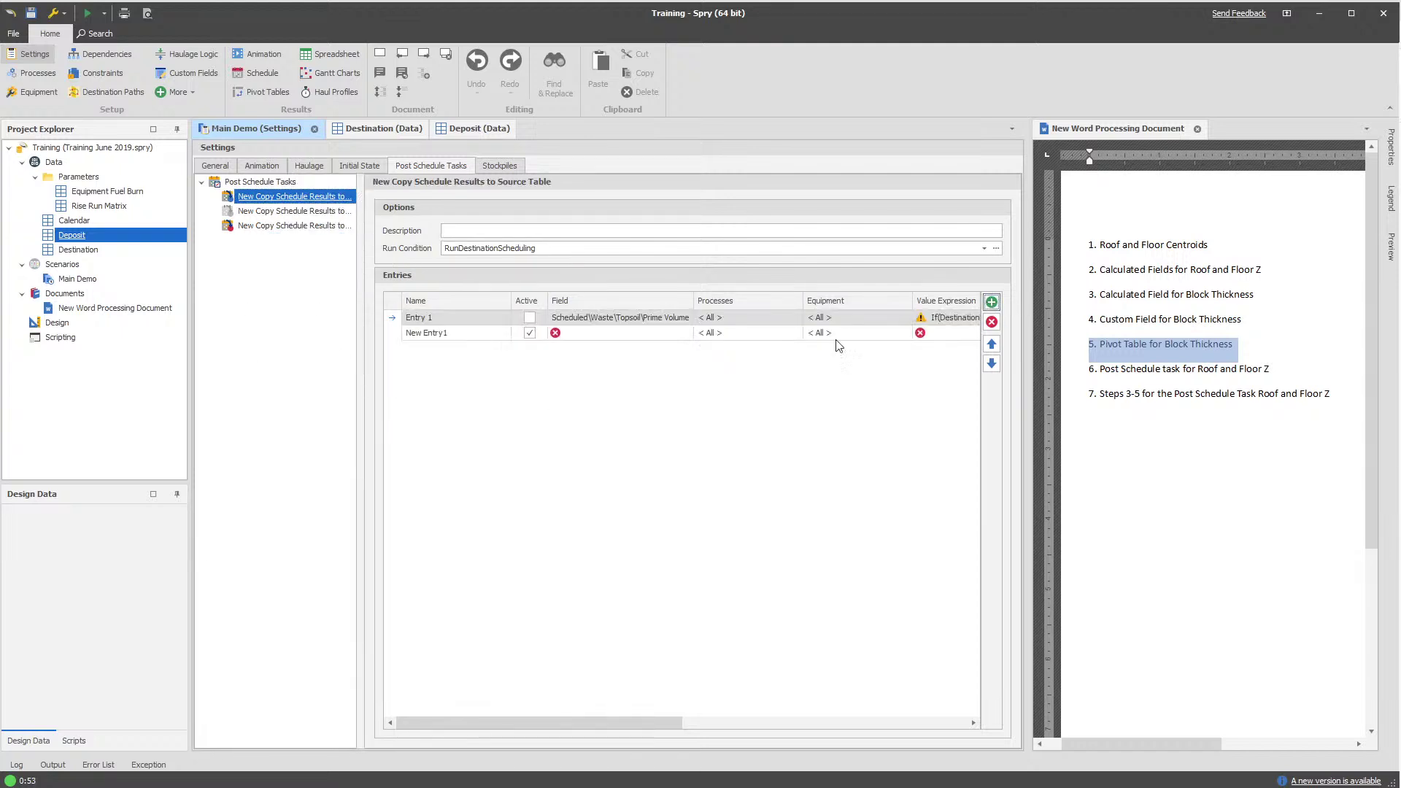
Add a folder named Post Schedule Task directly under the schema of the Deposit table's fields
{"action": "right_click", "coordinate": [97, 235]}
{"action": "mouse_move", "coordinate": [132, 269]}
{"action": "left_click", "coordinate": [238, 291]}
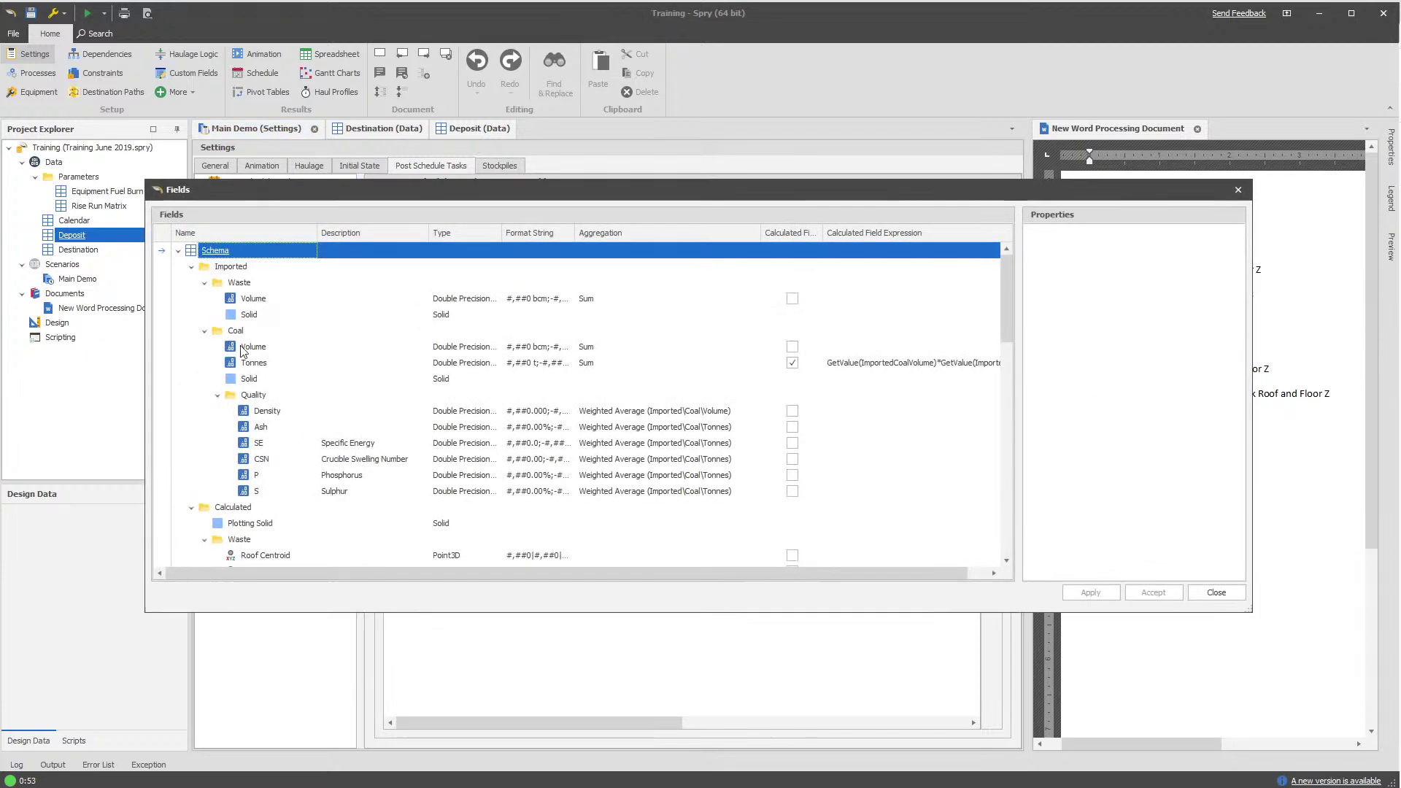
{"action": "right_click", "coordinate": [242, 351]}
{"action": "left_click", "coordinate": [300, 412]}
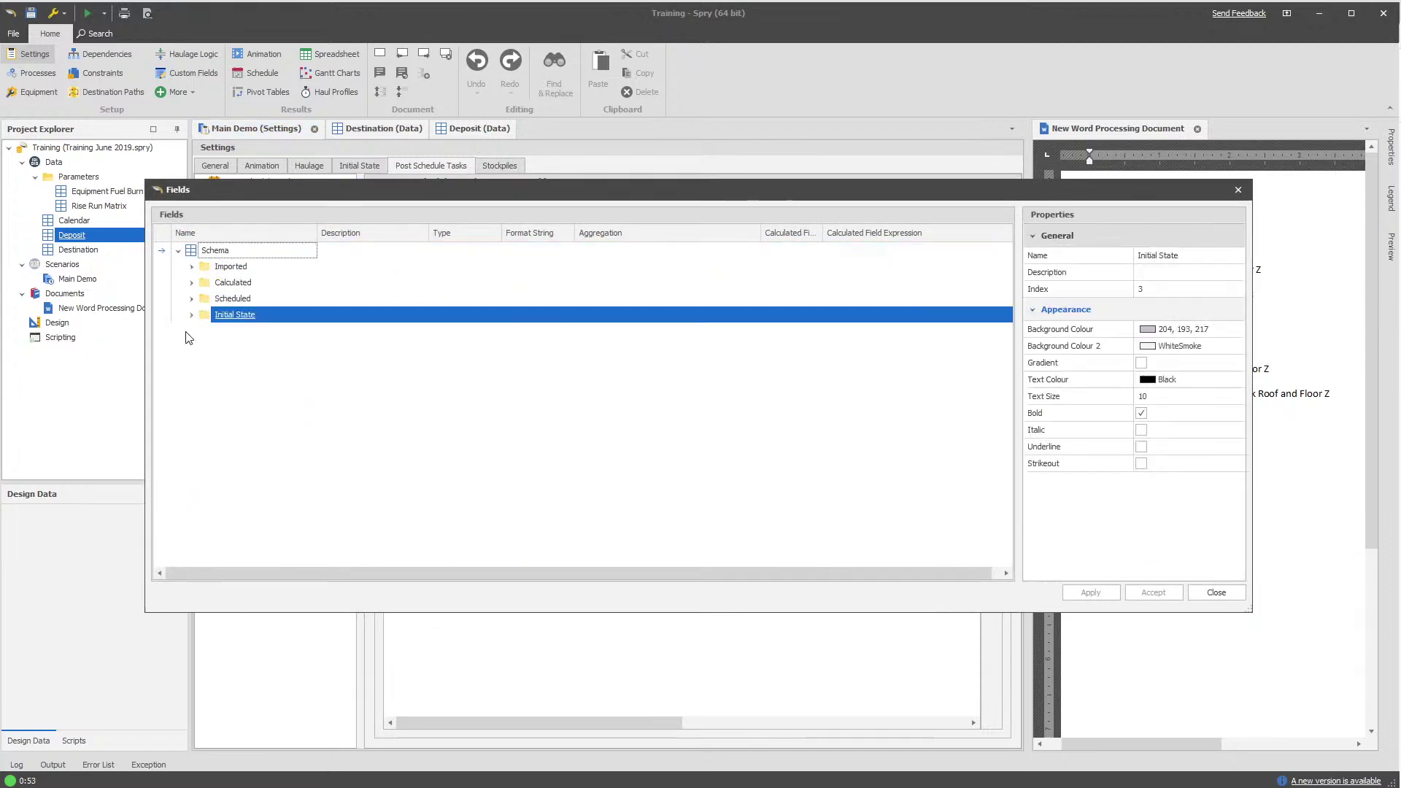
{"action": "right_click", "coordinate": [219, 251]}
{"action": "mouse_move", "coordinate": [226, 257]}
{"action": "left_click", "coordinate": [434, 420]}
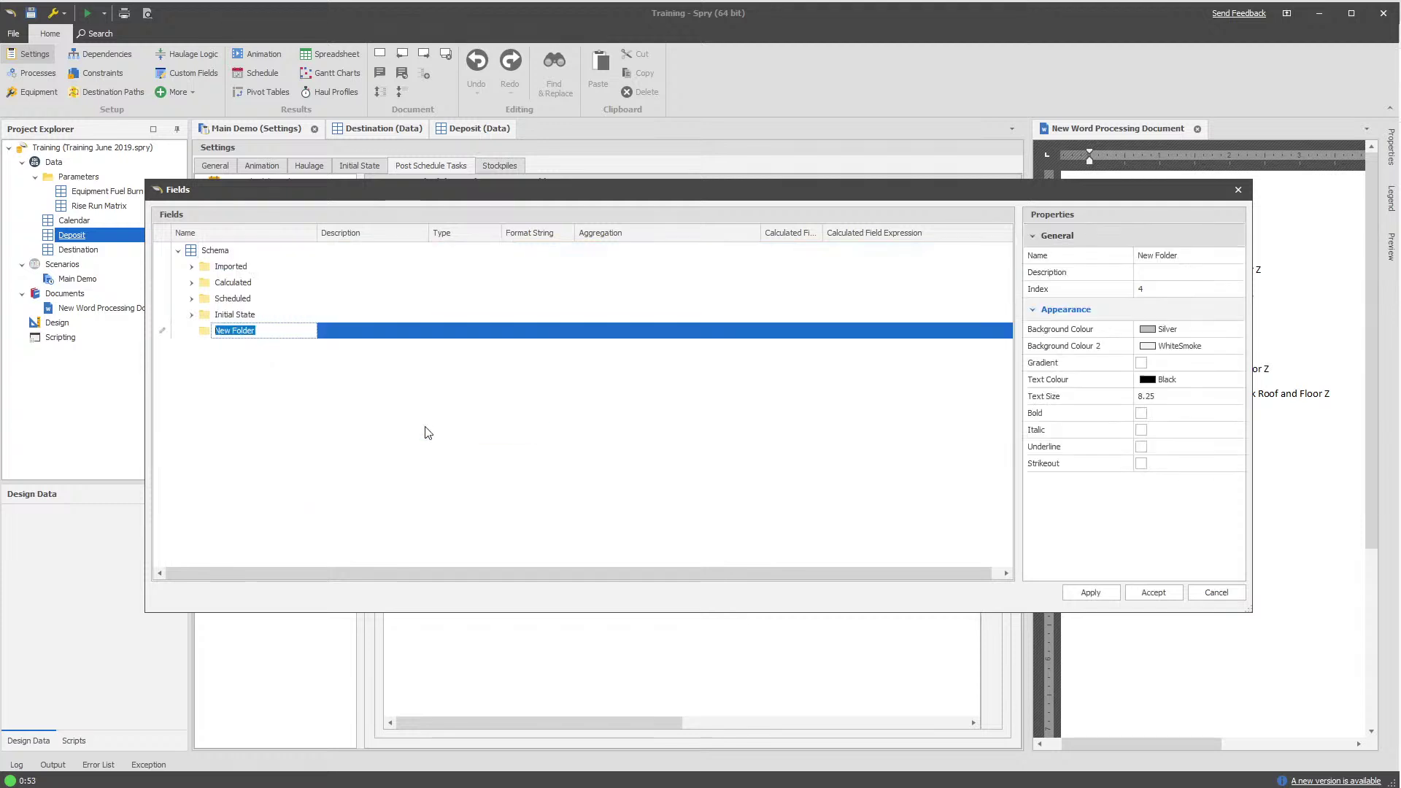
{"action": "type", "text": "Post Schedule Task"}
{"action": "key", "text": "Return"}
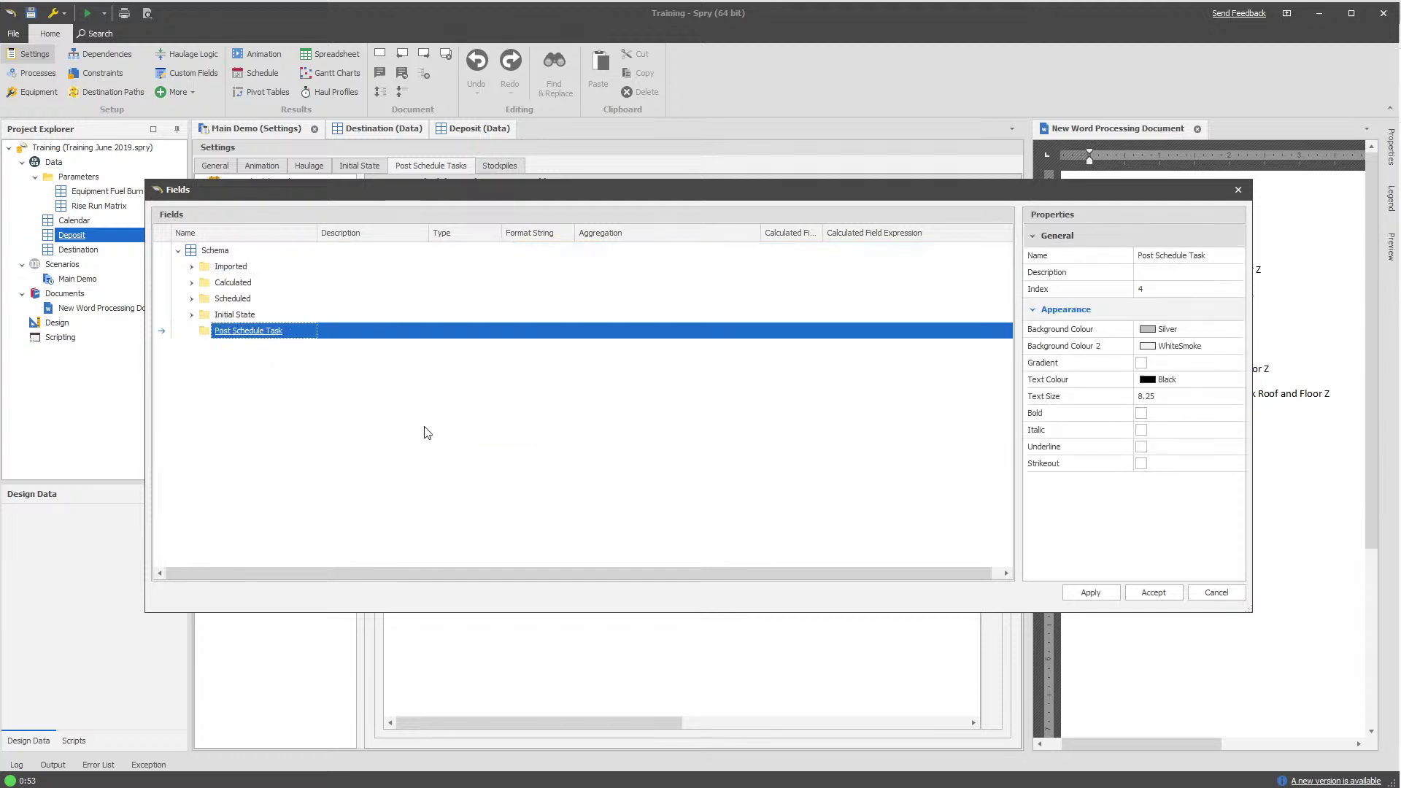
Add a numeric double precision float field named Roof Z to the Post Schedule Task folder
{"action": "right_click", "coordinate": [301, 336]}
{"action": "mouse_move", "coordinate": [364, 345]}
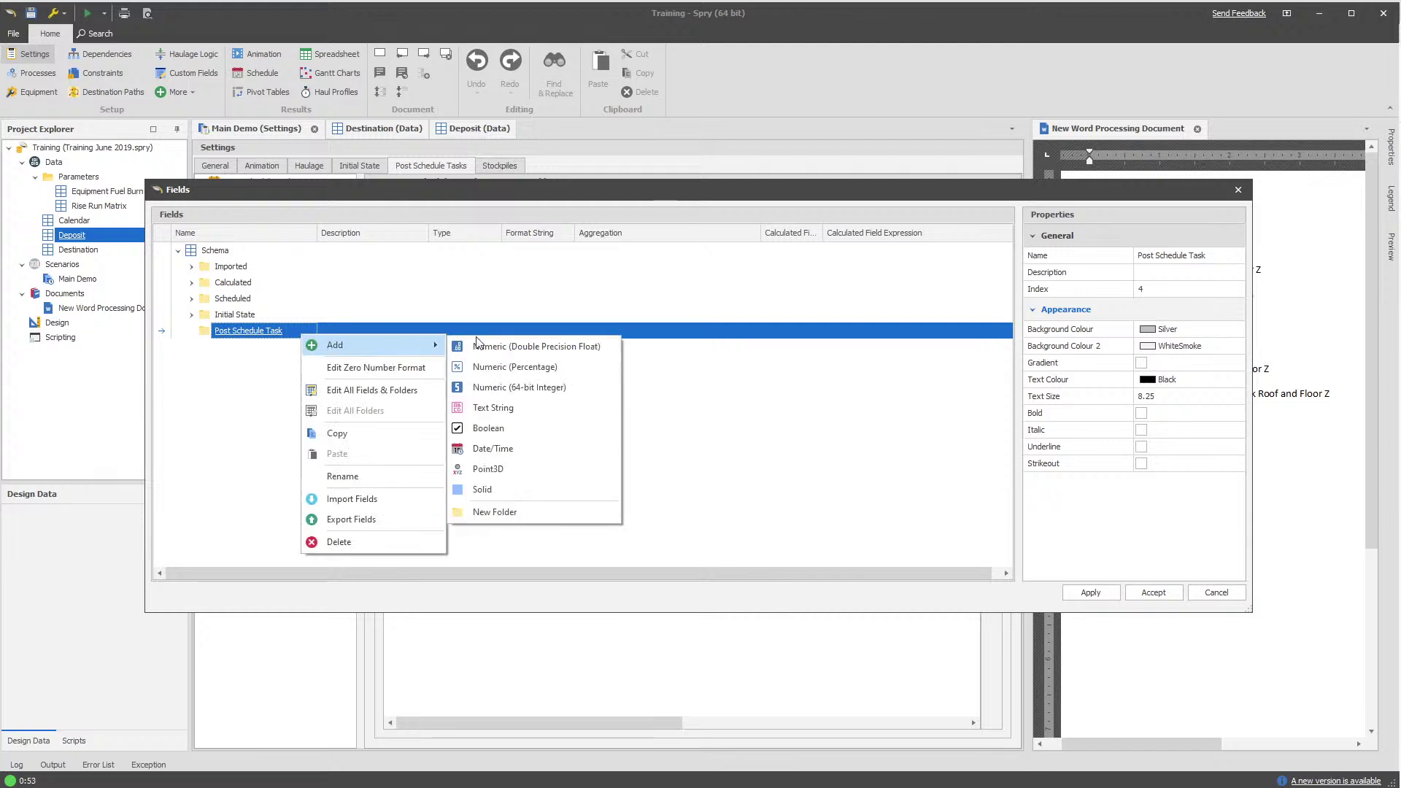
{"action": "left_click", "coordinate": [549, 350]}
{"action": "type", "text": "Roof Z"}
{"action": "key", "text": "Return"}
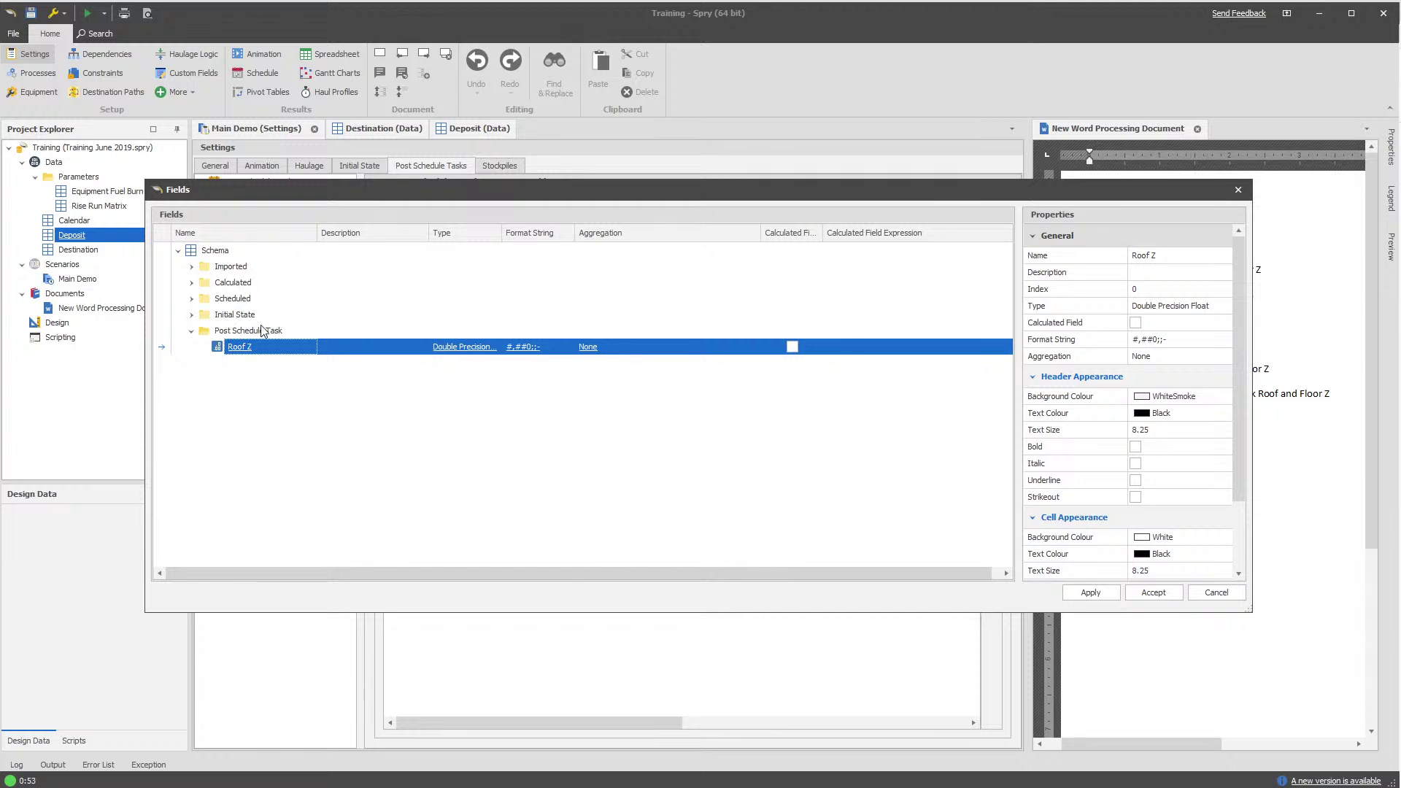
Copy the Thickness folder from Calculated into the Post Schedule Task folder
{"action": "left_click", "coordinate": [191, 282]}
{"action": "left_click", "coordinate": [205, 347]}
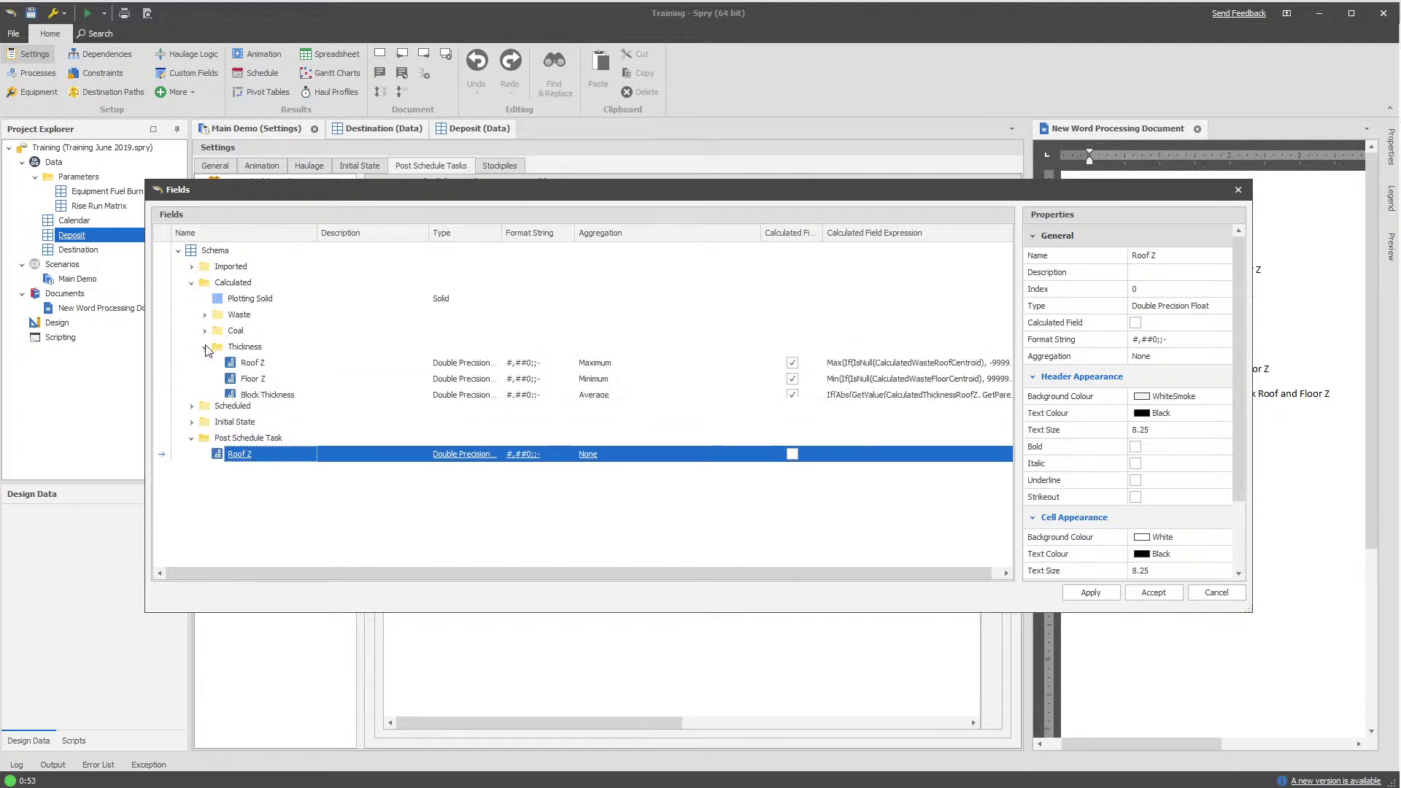
{"action": "left_click", "coordinate": [205, 347]}
{"action": "right_click", "coordinate": [242, 346]}
{"action": "left_click", "coordinate": [240, 465]}
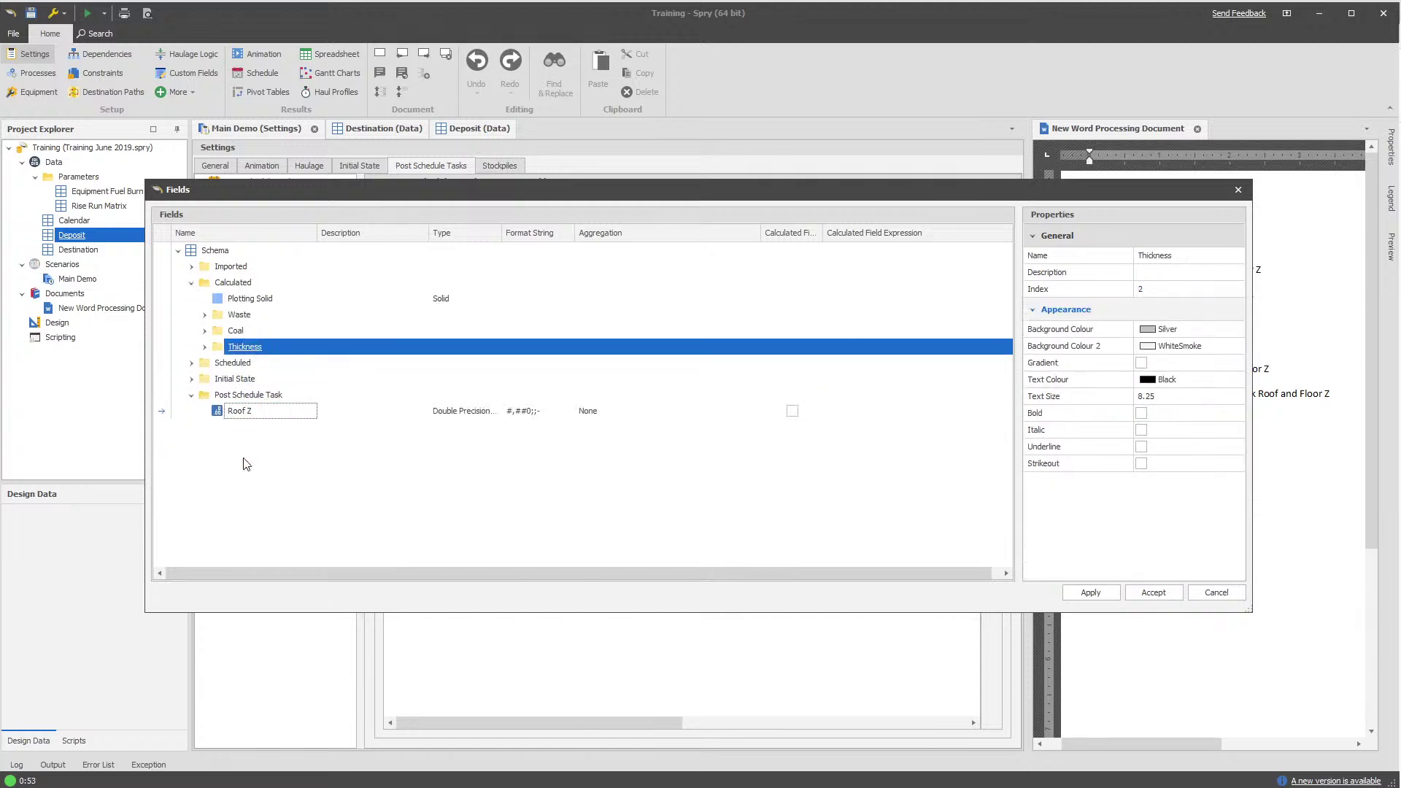
{"action": "right_click", "coordinate": [261, 396]}
{"action": "left_click", "coordinate": [299, 514]}
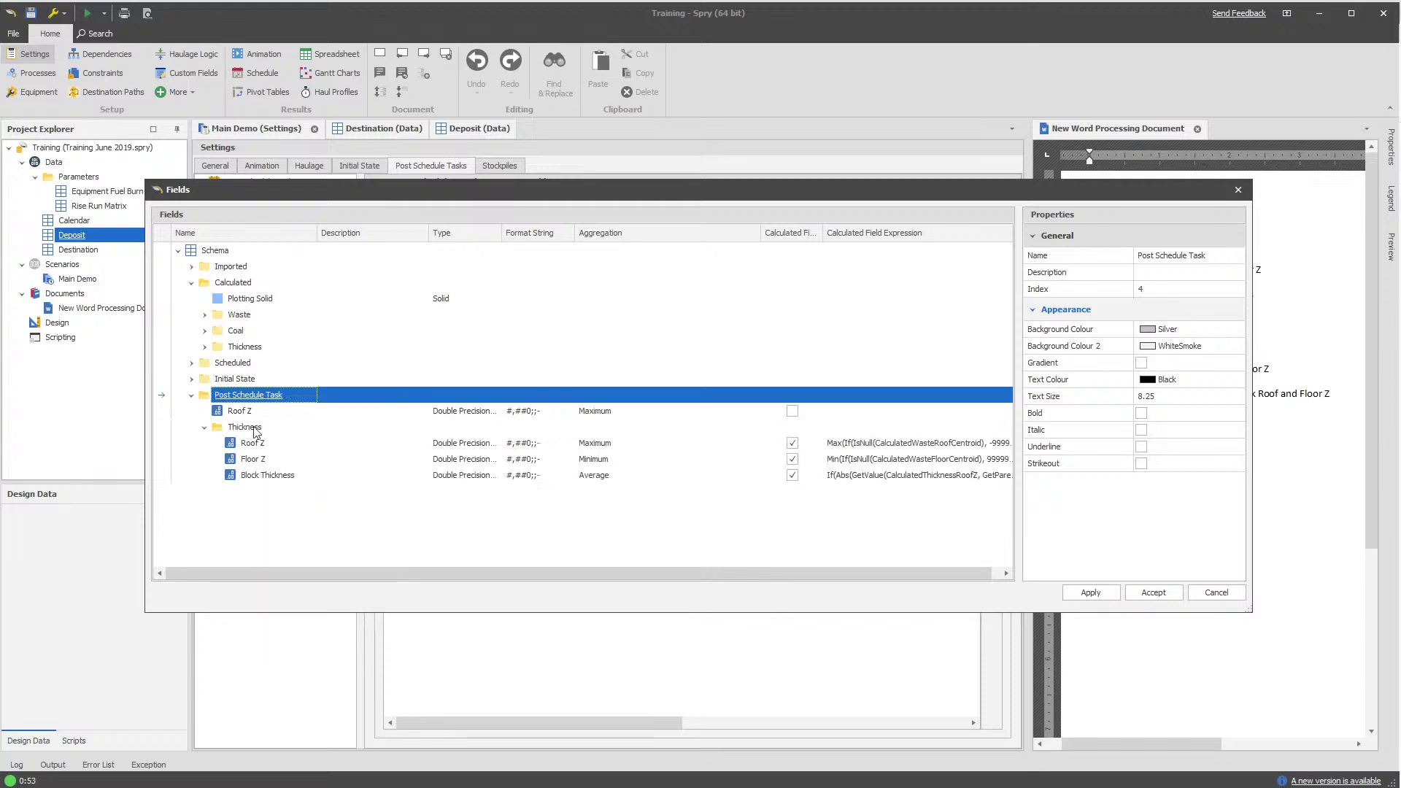
Turn off the calculated field option for Roof Z, Floor Z and Block Thickness in Post Schedule Task's Thickness folder
{"action": "left_click", "coordinate": [792, 443]}
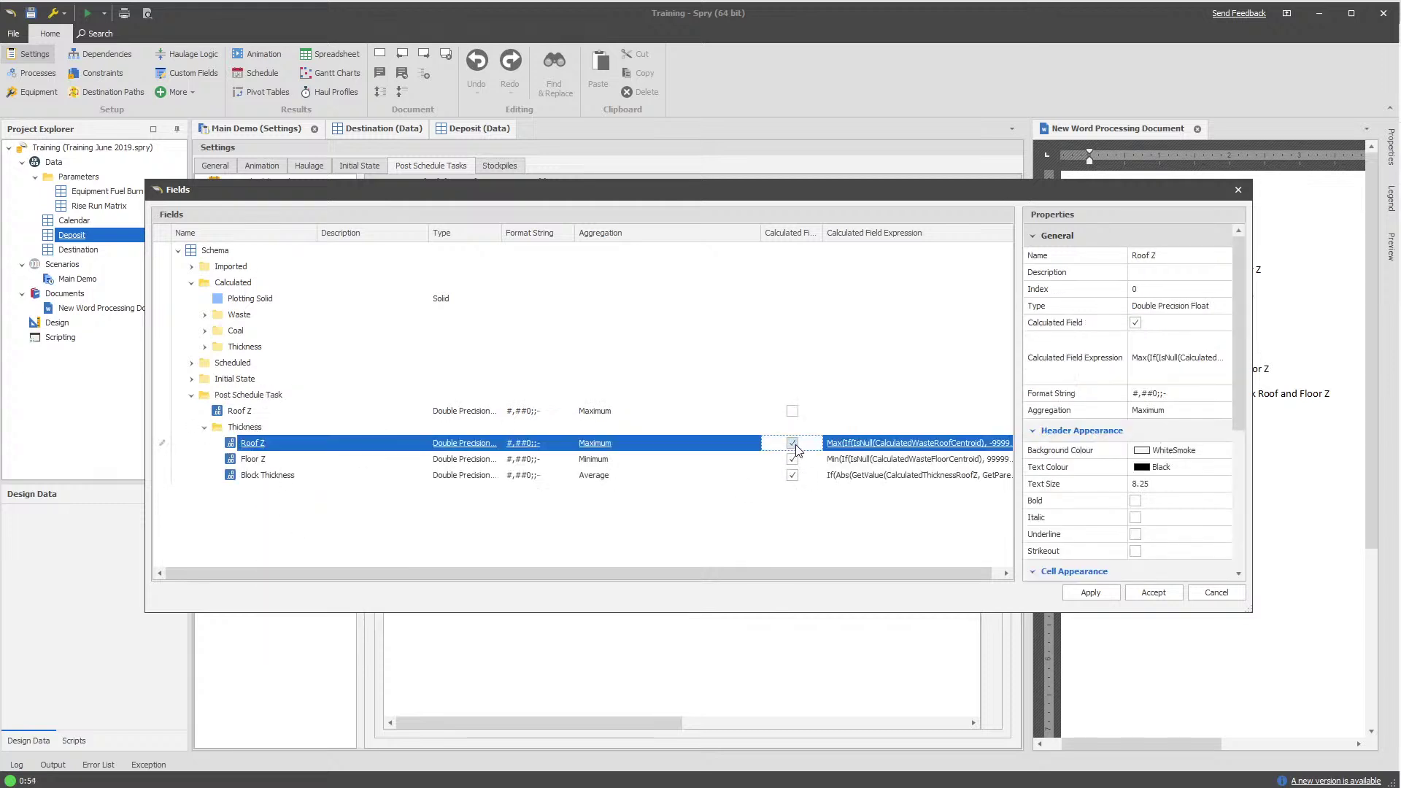
{"action": "left_click", "coordinate": [792, 459]}
{"action": "left_click", "coordinate": [794, 463]}
{"action": "left_click", "coordinate": [794, 463]}
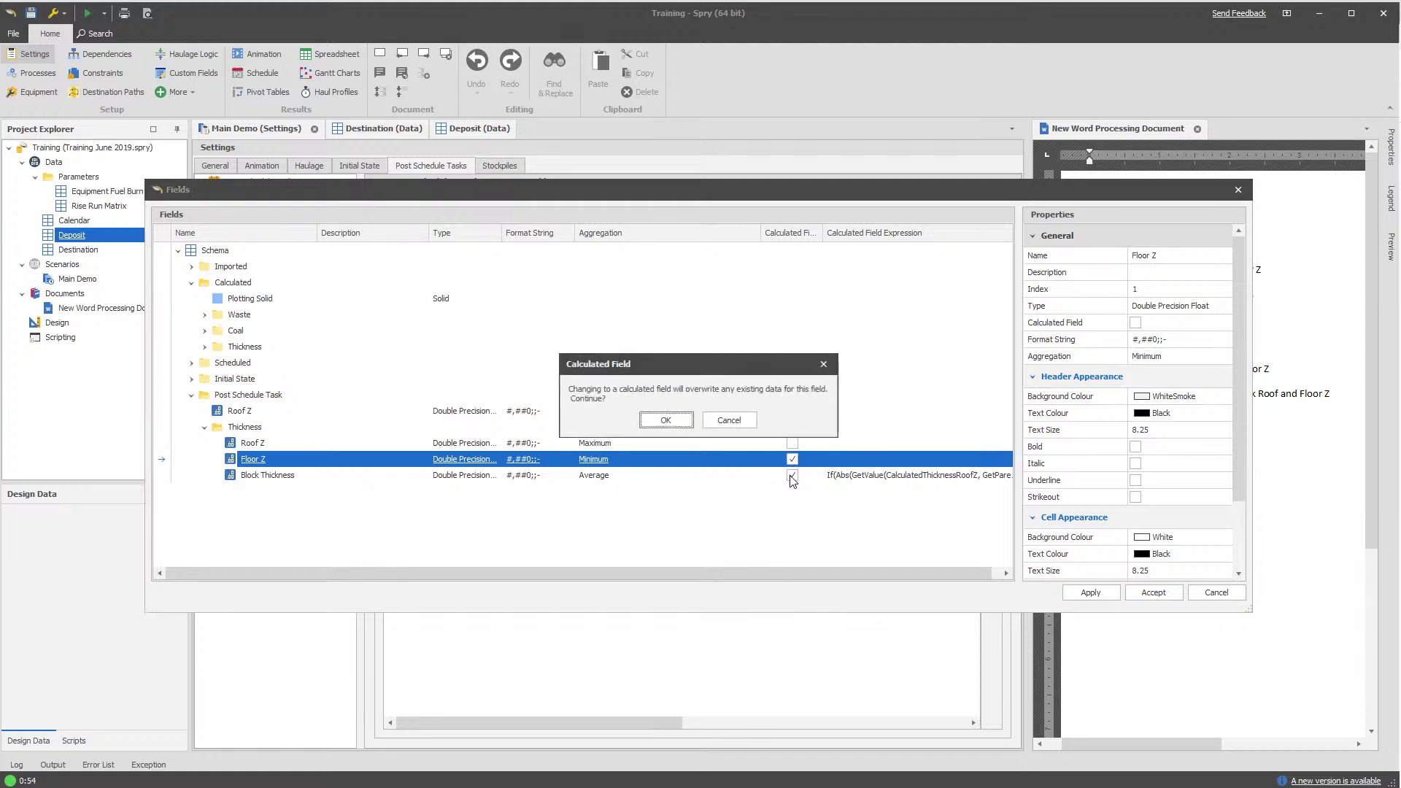
{"action": "left_click", "coordinate": [730, 421]}
{"action": "left_click", "coordinate": [792, 475]}
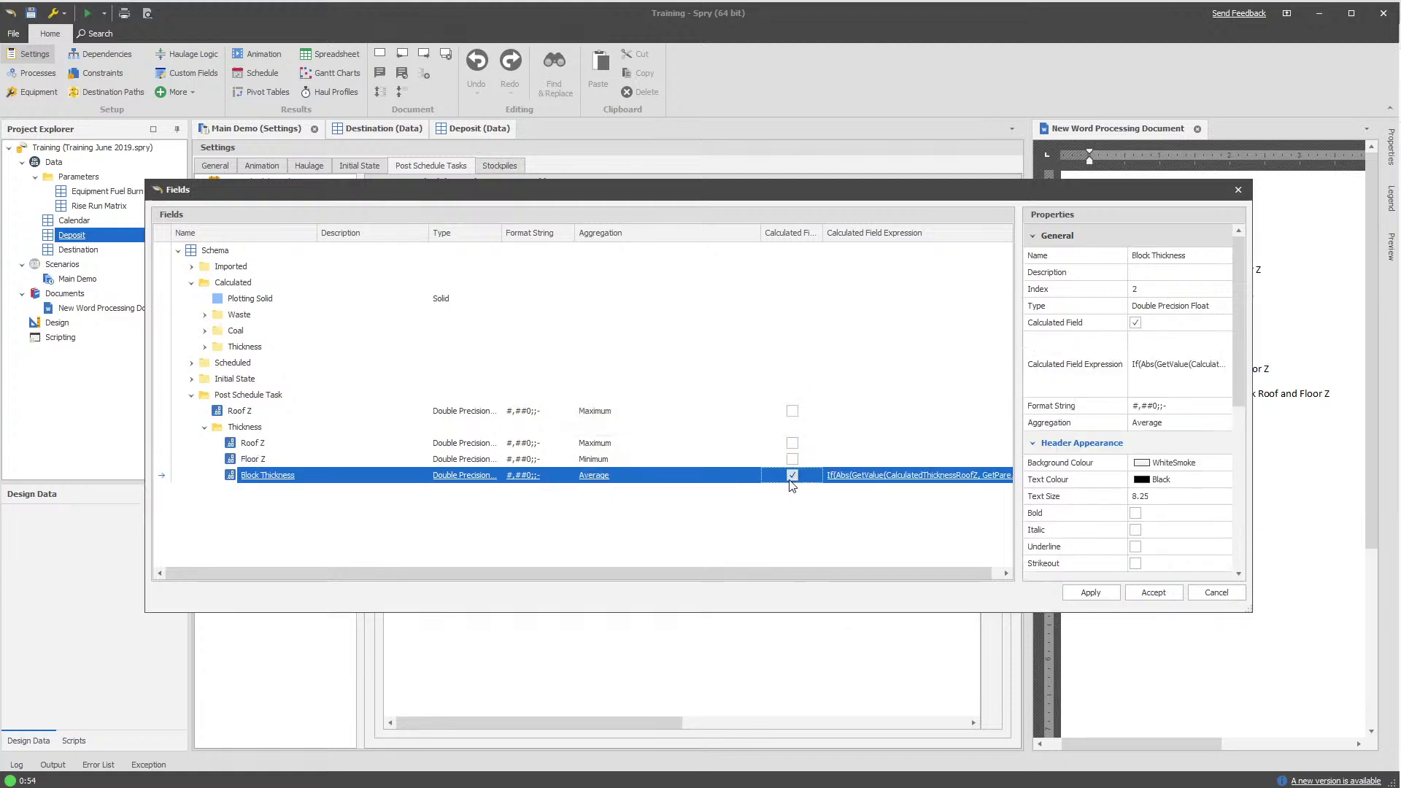
{"action": "left_click", "coordinate": [792, 475]}
Delete the separate Roof Z field directly under Post Schedule Task and apply the field changes
{"action": "left_click", "coordinate": [258, 410]}
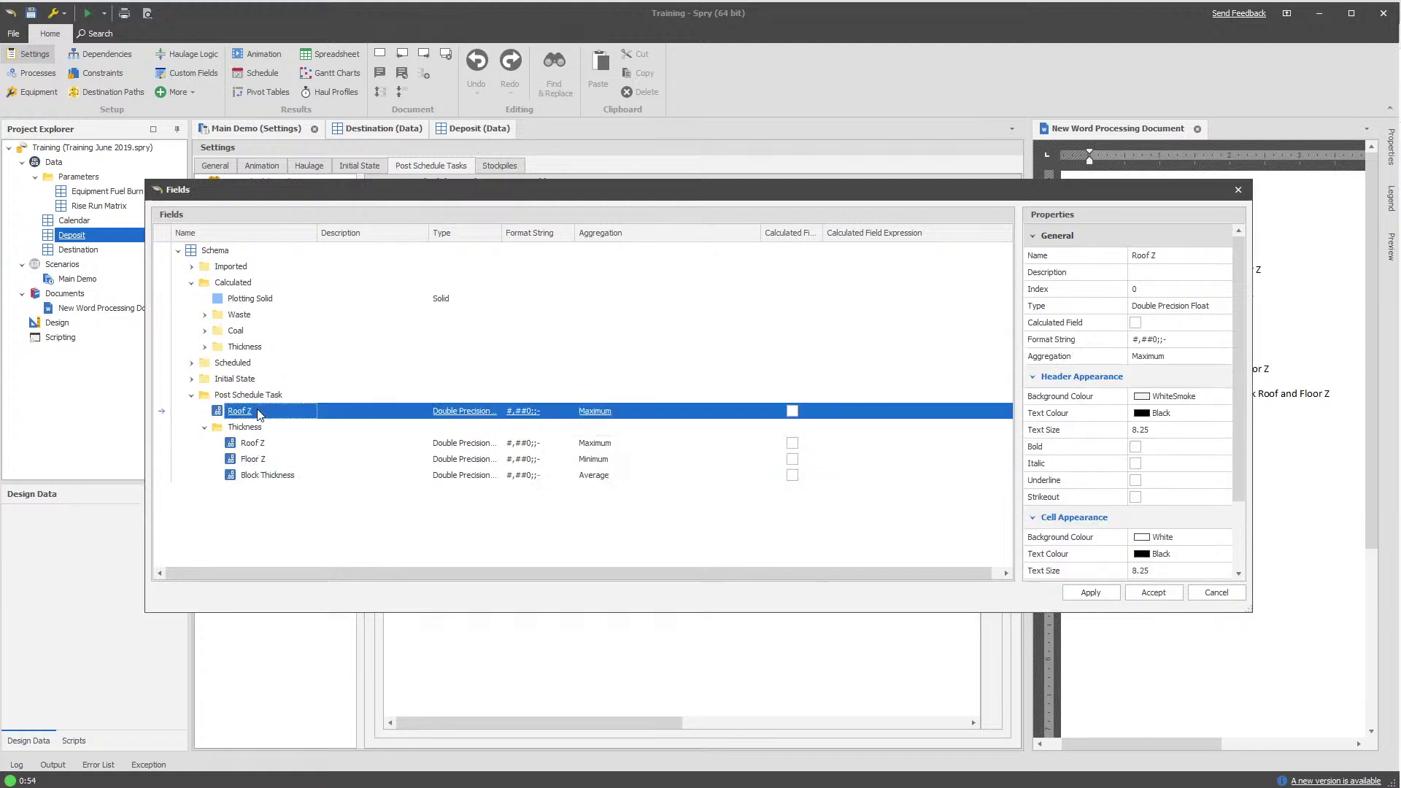
{"action": "right_click", "coordinate": [258, 411]}
{"action": "left_click", "coordinate": [347, 551]}
{"action": "left_click", "coordinate": [664, 423]}
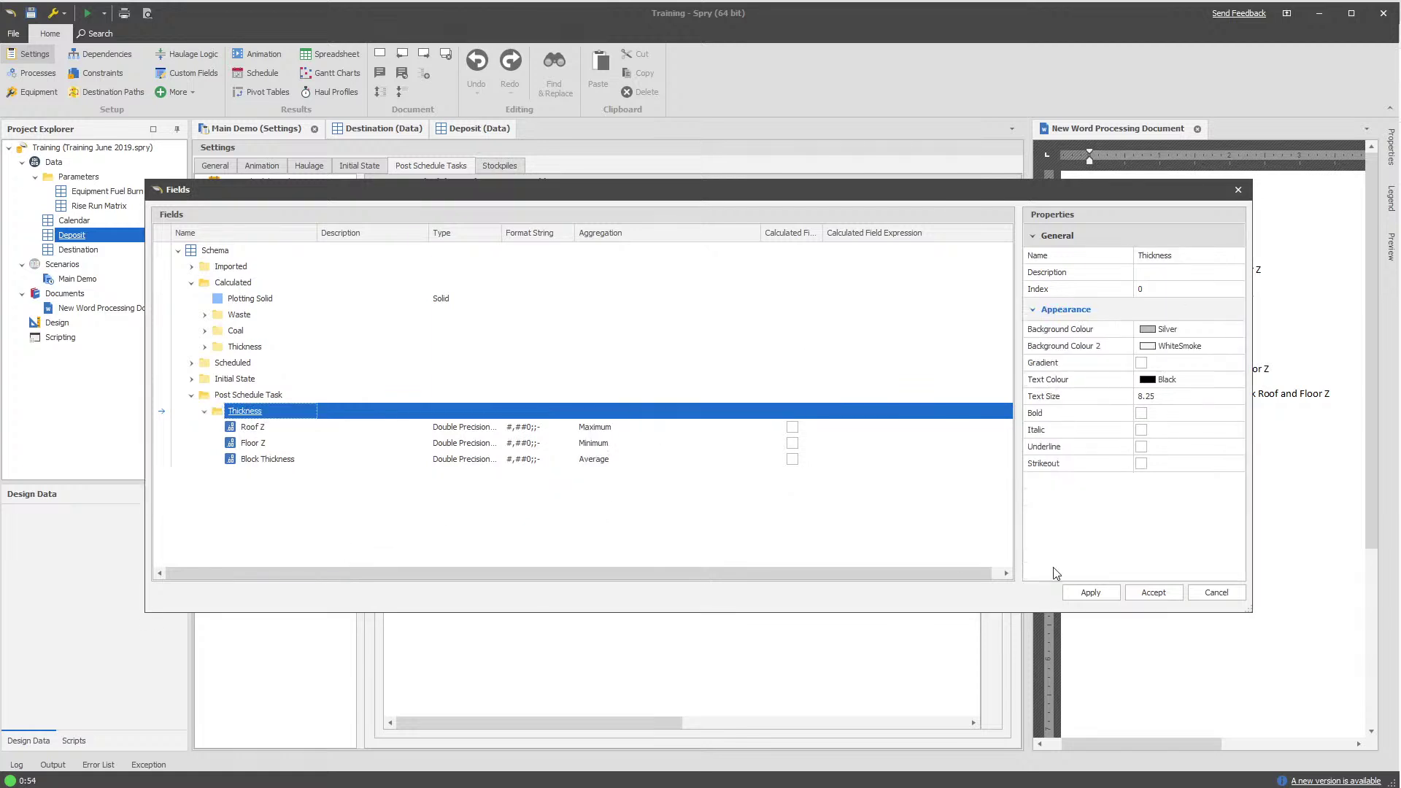
{"action": "left_click", "coordinate": [1101, 597]}
Make Post Schedule Task's Block Thickness a calculated field using the same expression as the Block Thickness field under Calculated
{"action": "key", "text": "Down"}
{"action": "key", "text": "Down"}
{"action": "key", "text": "Down"}
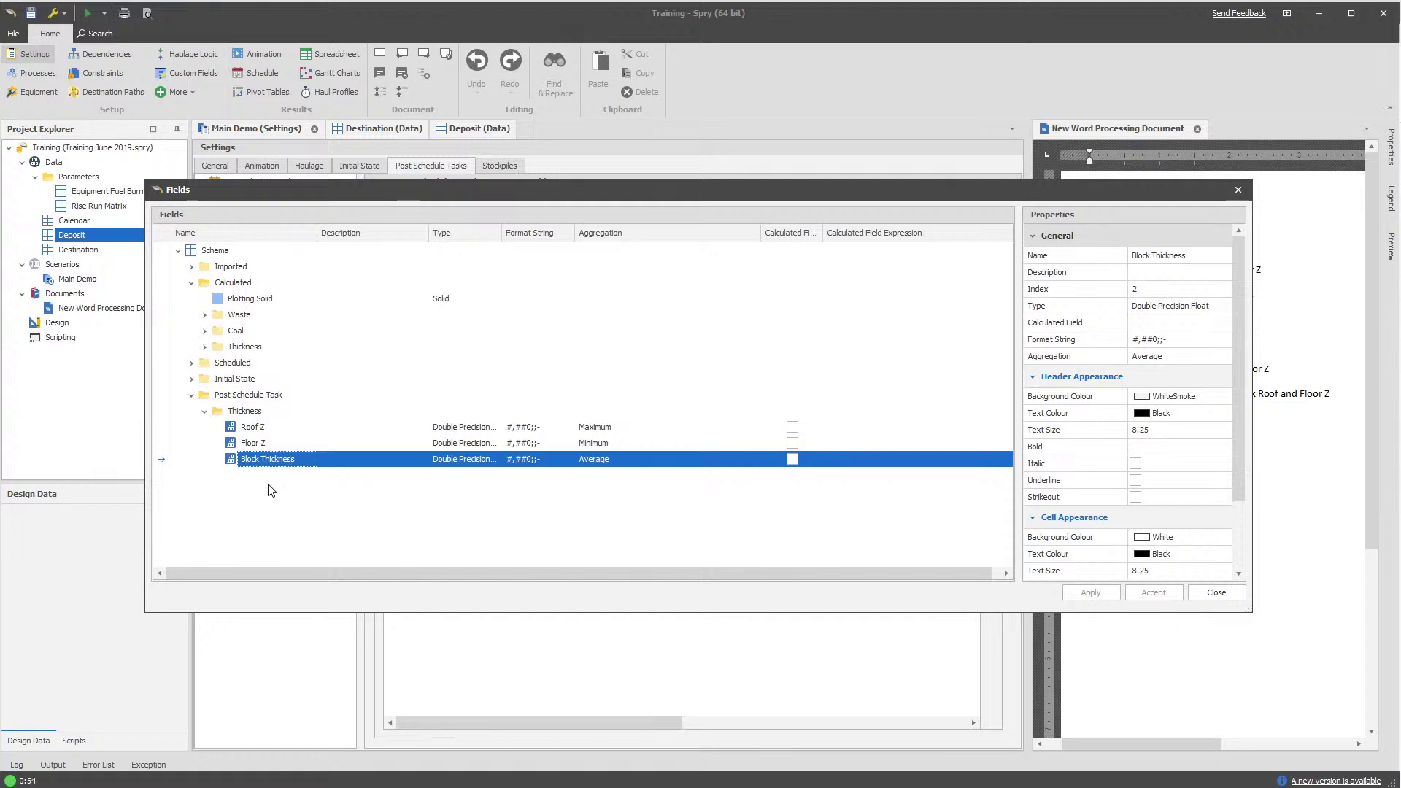
{"action": "left_click", "coordinate": [205, 347]}
{"action": "left_click", "coordinate": [296, 396]}
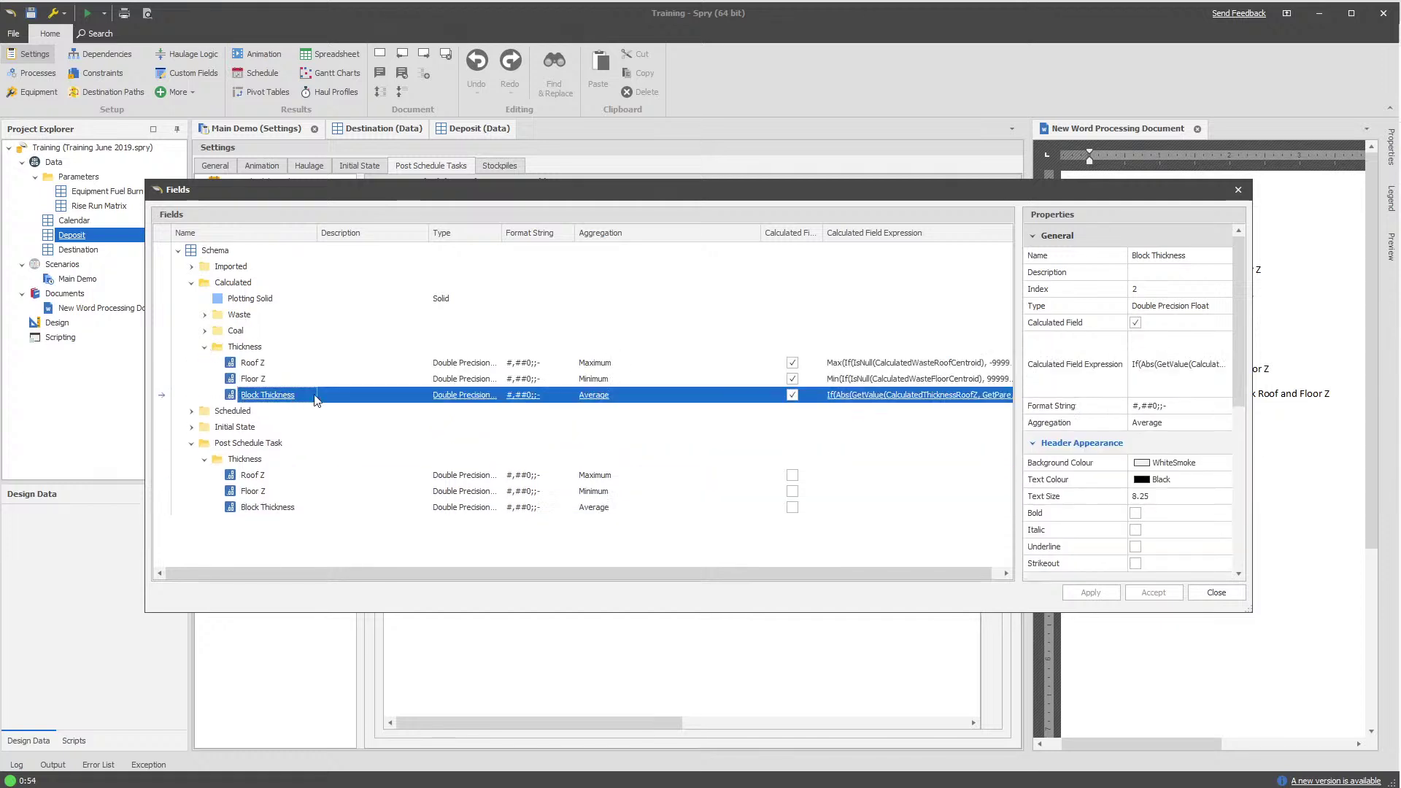
{"action": "left_click", "coordinate": [861, 400]}
{"action": "left_click", "coordinate": [921, 402]}
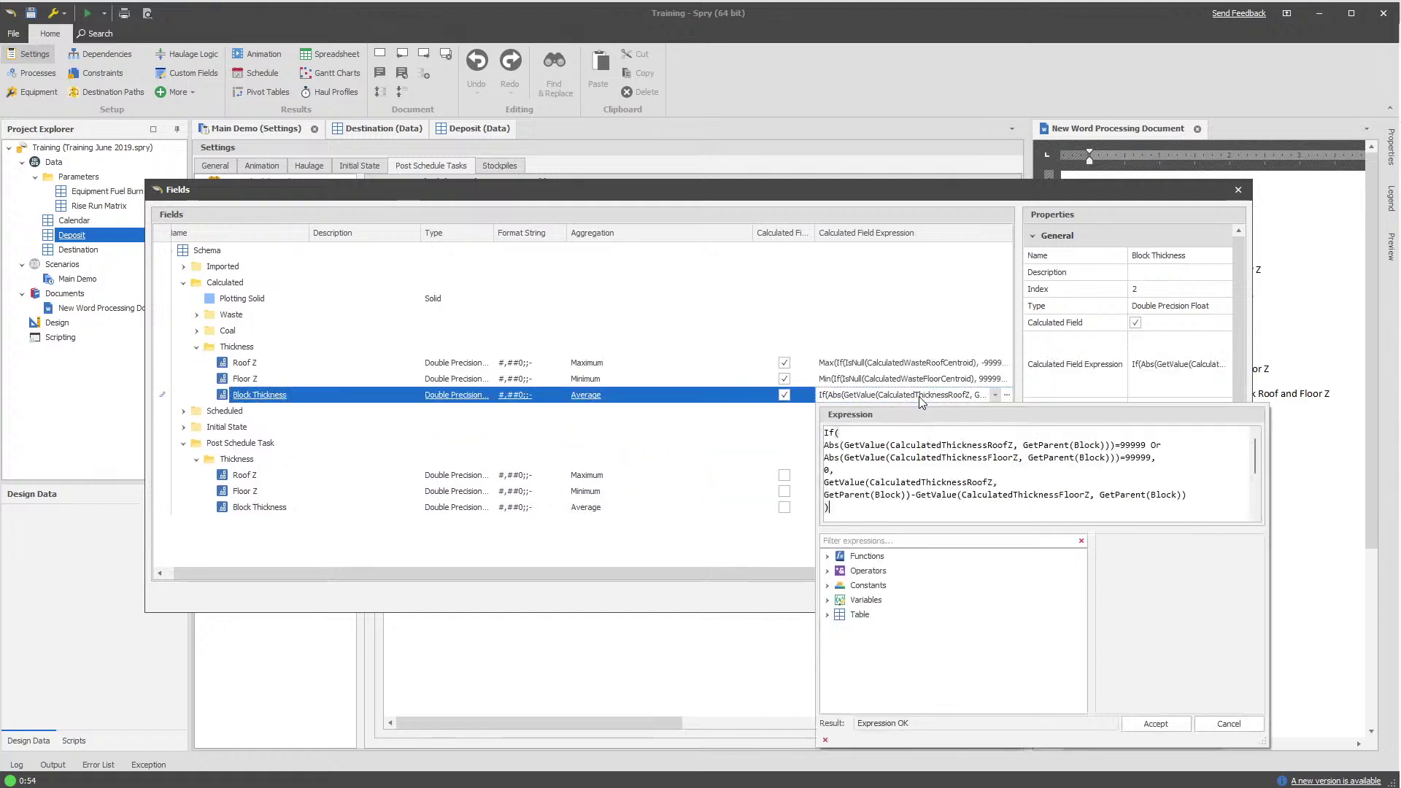
{"action": "left_click", "coordinate": [733, 560]}
{"action": "left_click", "coordinate": [784, 507]}
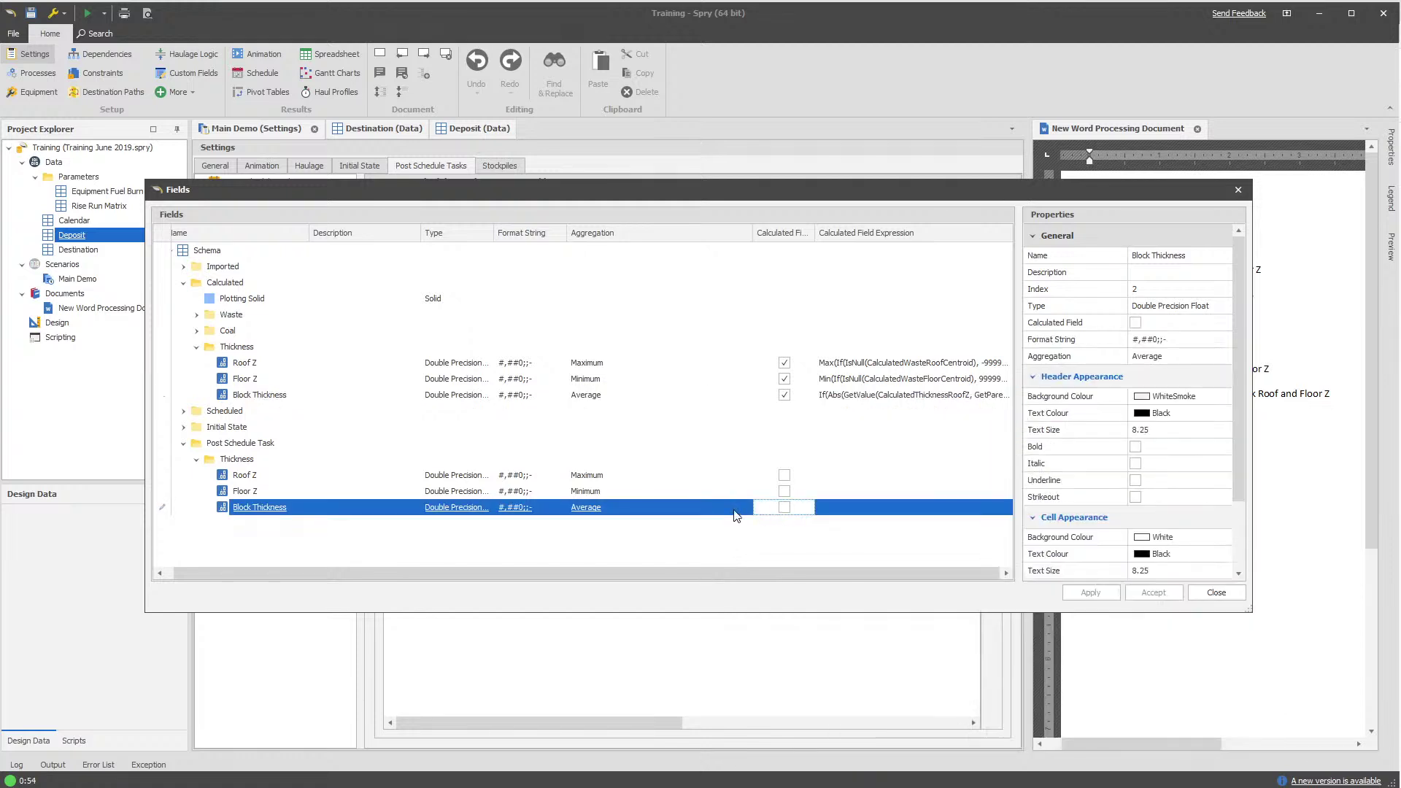
{"action": "left_click", "coordinate": [784, 507]}
{"action": "left_click", "coordinate": [668, 419]}
{"action": "left_click", "coordinate": [904, 507]}
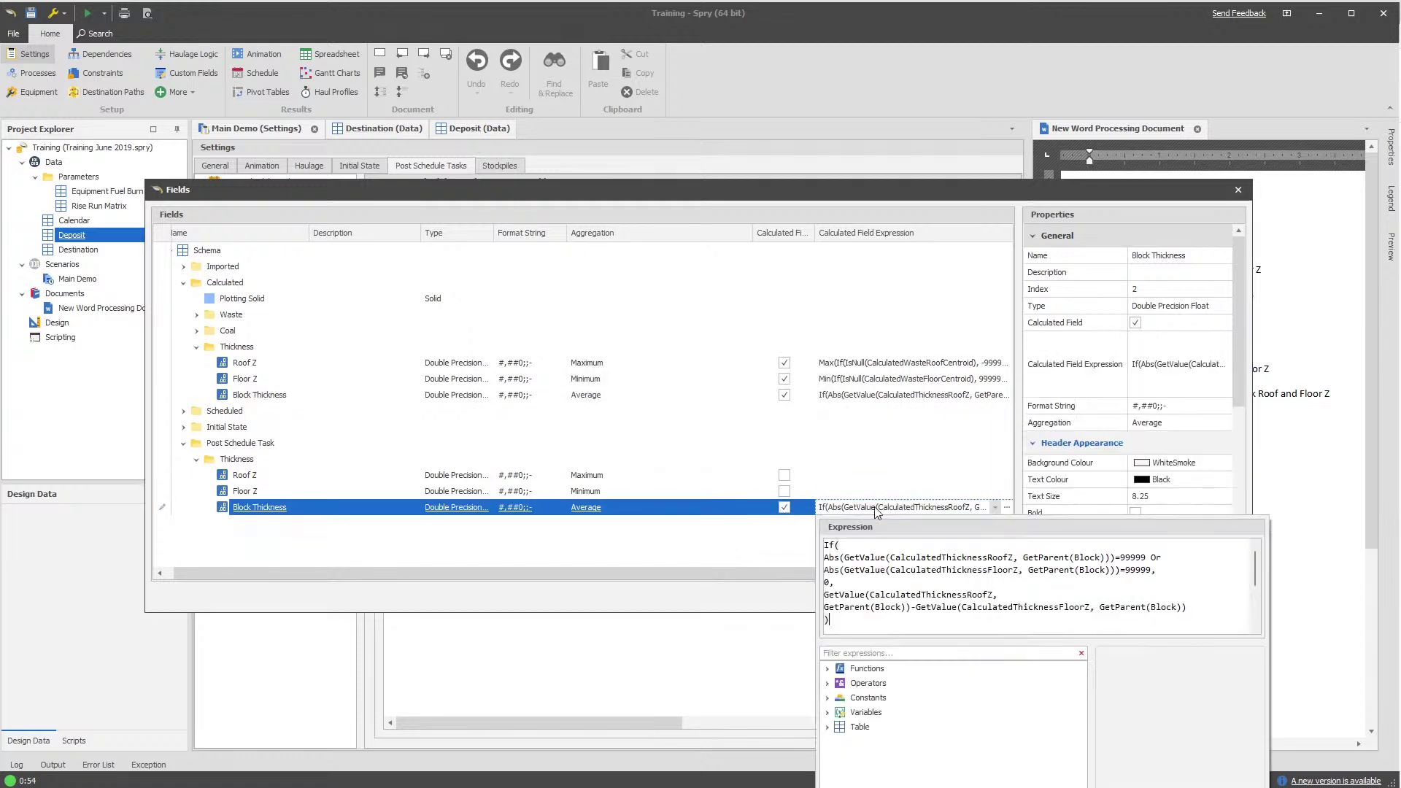
Replace every CalculatedThickness with PostScheduleTaskThickness in Post Schedule Task's Block Thickness expression and apply the change
{"action": "left_click", "coordinate": [976, 580]}
{"action": "left_click_drag", "start_coordinate": [892, 559], "coordinate": [983, 557]}
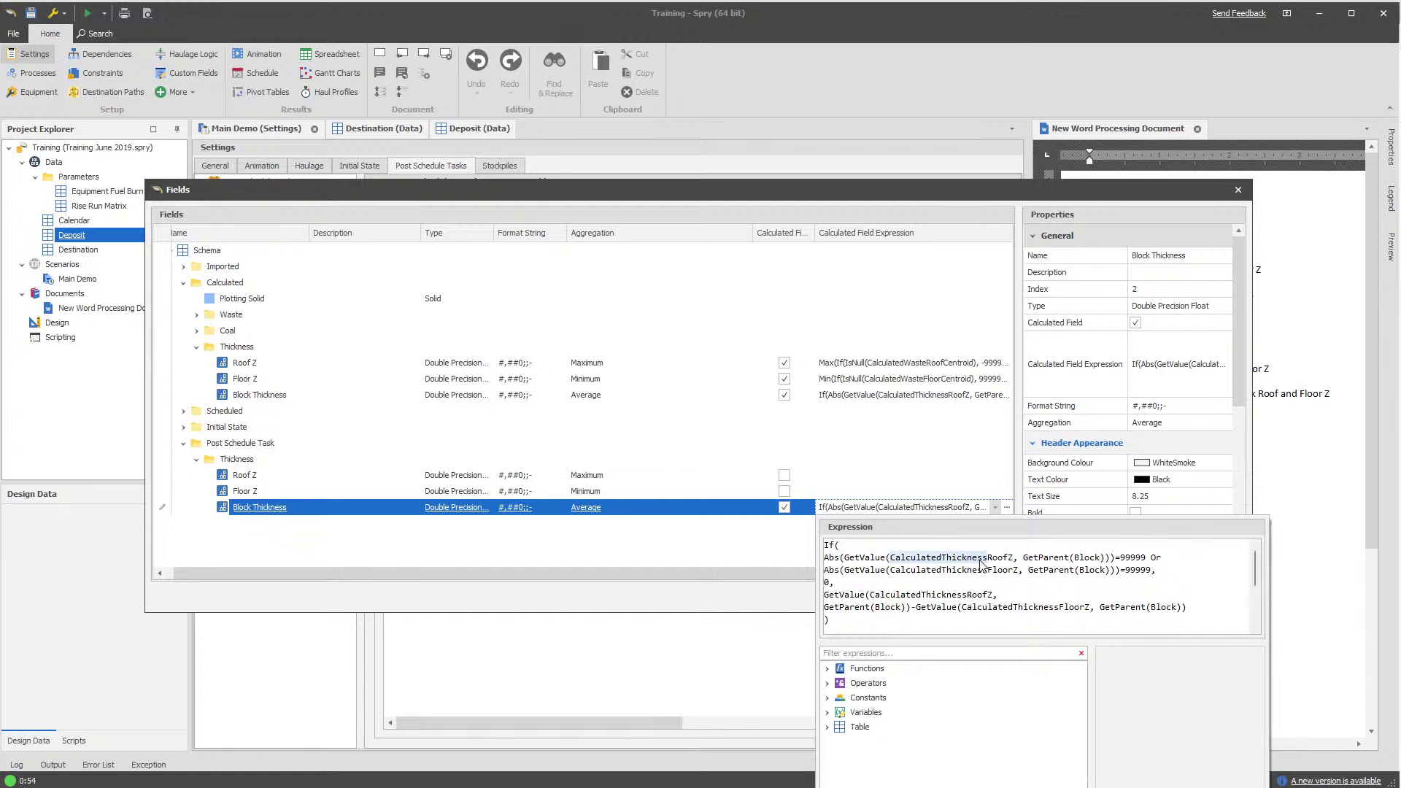
{"action": "key", "text": "ctrl+h"}
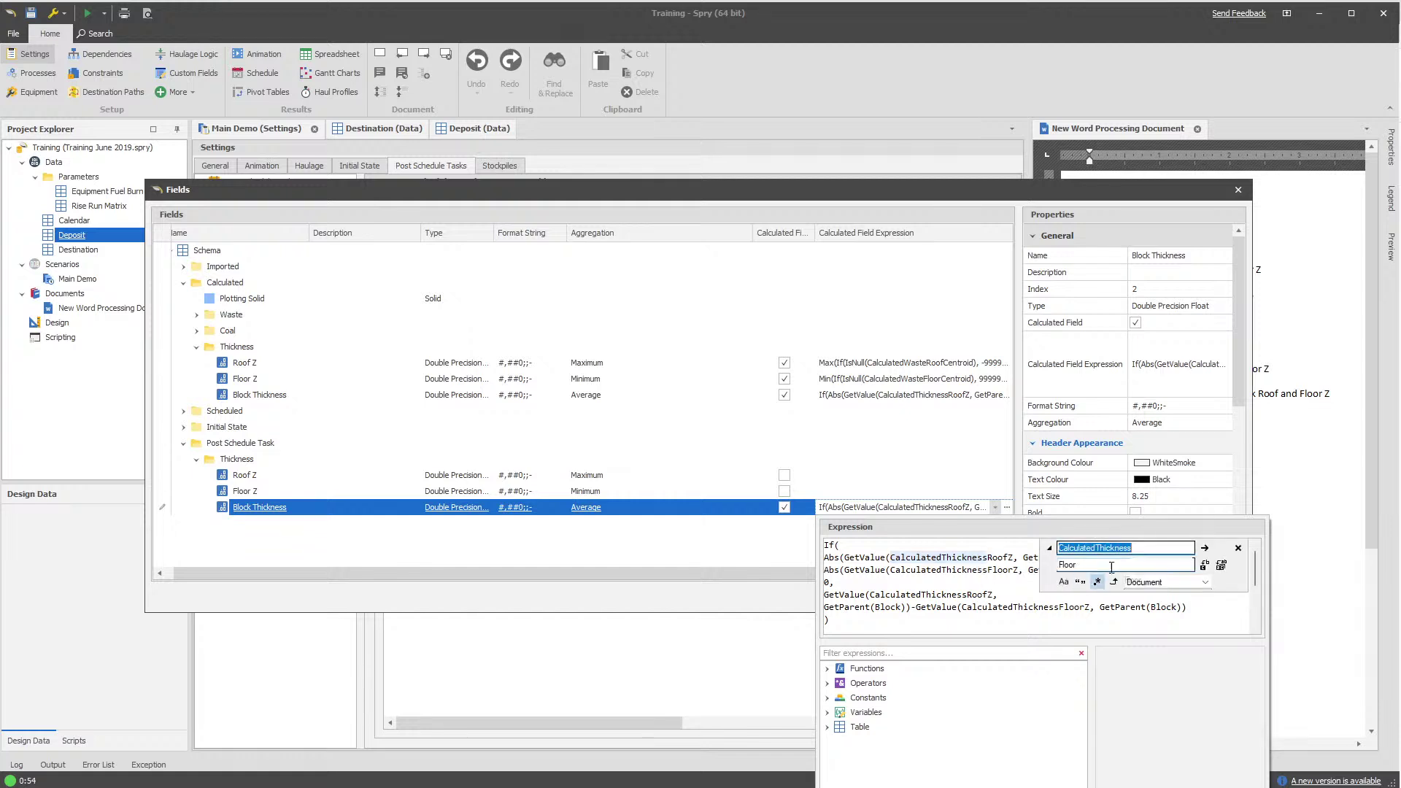
{"action": "left_click", "coordinate": [1151, 565]}
{"action": "type", "text": "CalculatedThickness"}
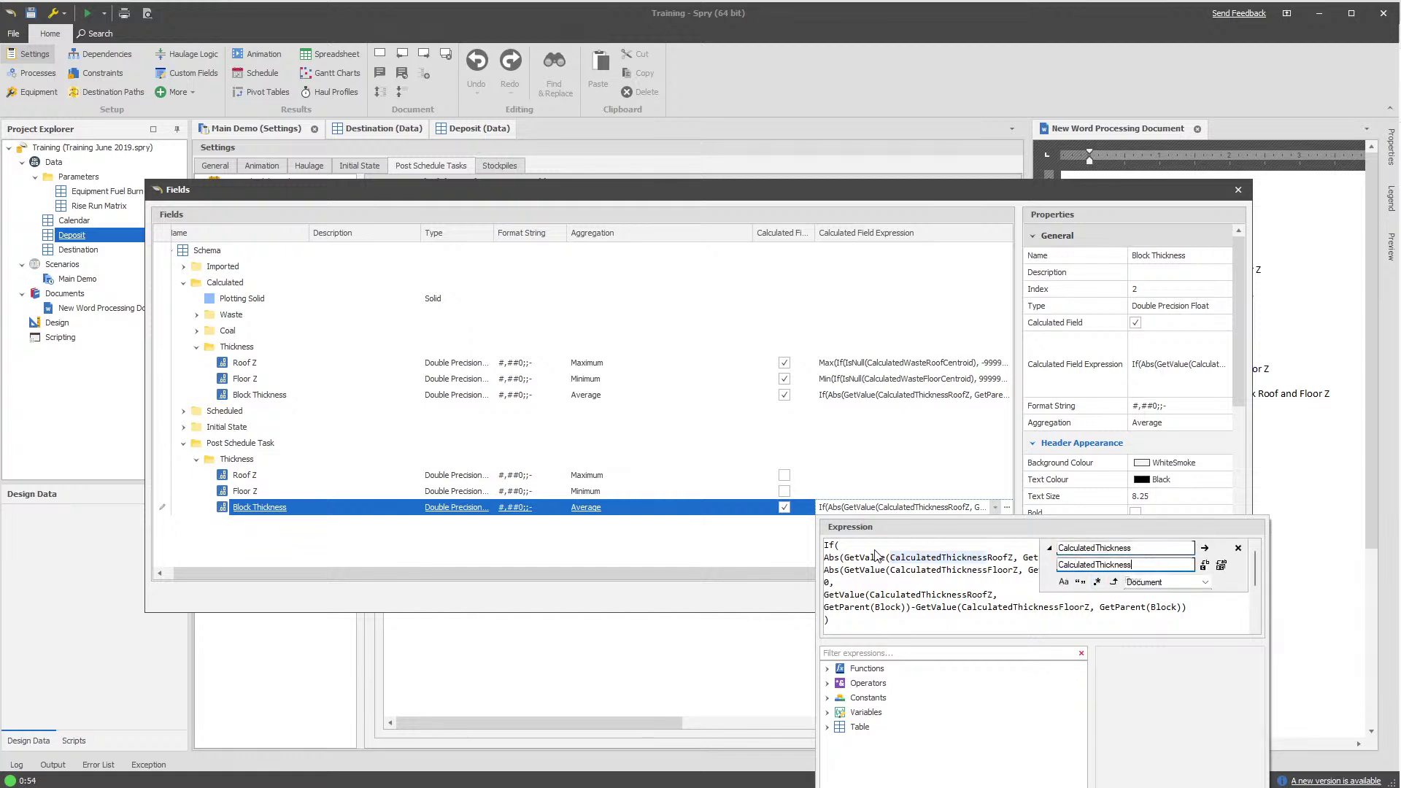
{"action": "key", "text": "ctrl+a"}
{"action": "type", "text": "PostScheduleTaskThickness"}
{"action": "key", "text": "Return"}
{"action": "key", "text": "Return"}
{"action": "key", "text": "Return"}
{"action": "key", "text": "Return"}
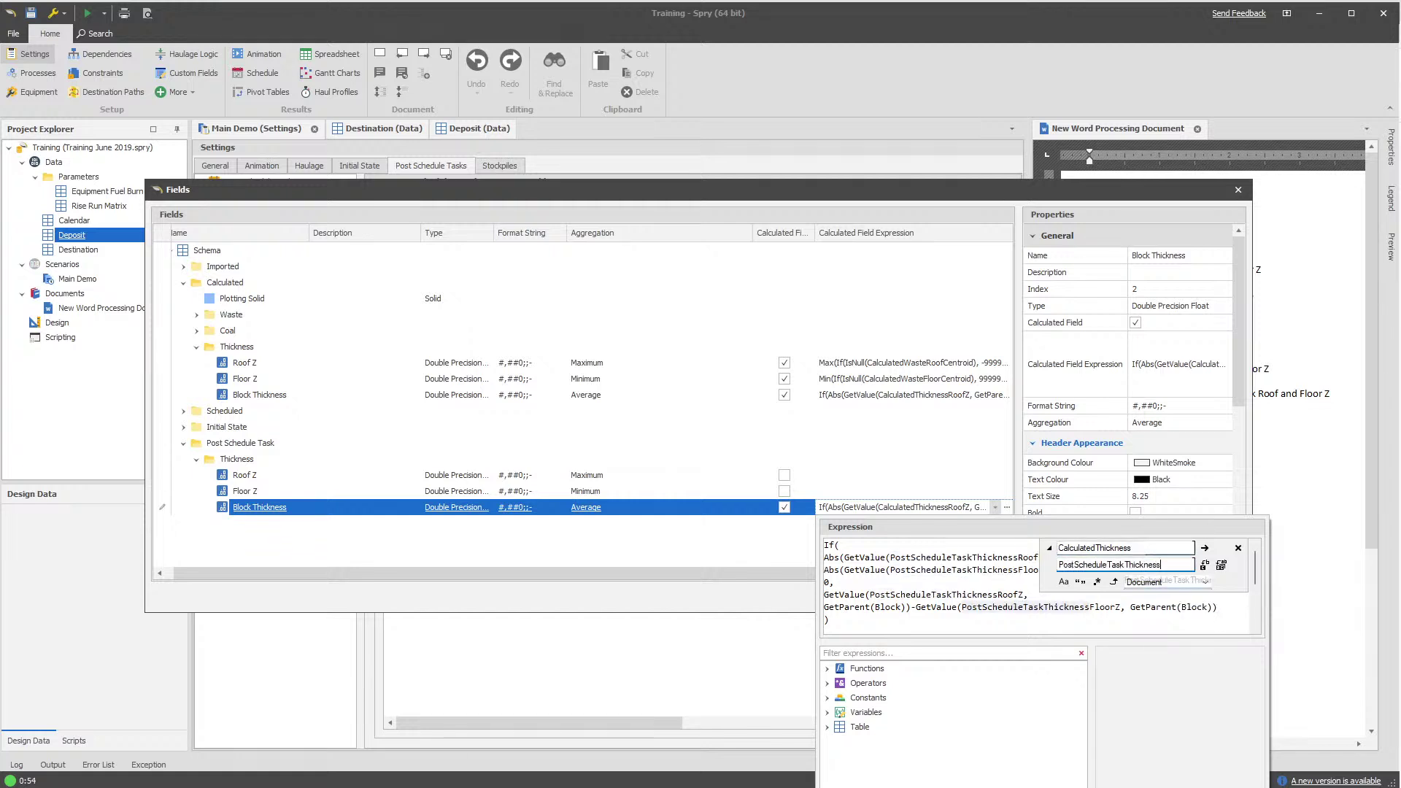
{"action": "key", "text": "ctrl+Return"}
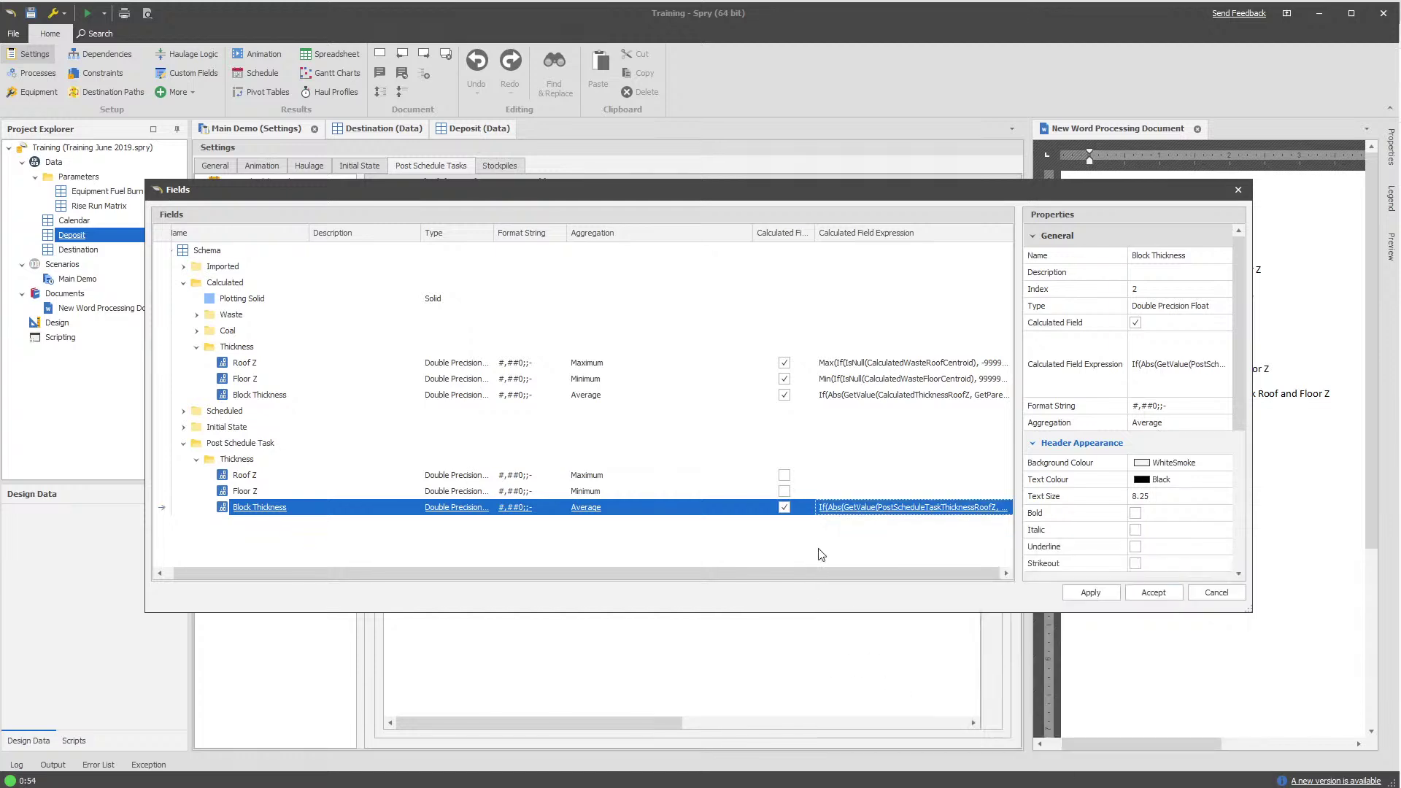
{"action": "left_click", "coordinate": [1088, 595]}
Close the Deposit field editor and set New Entry1's field to Post Schedule Task\Thickness\Roof Z
{"action": "left_click", "coordinate": [257, 476]}
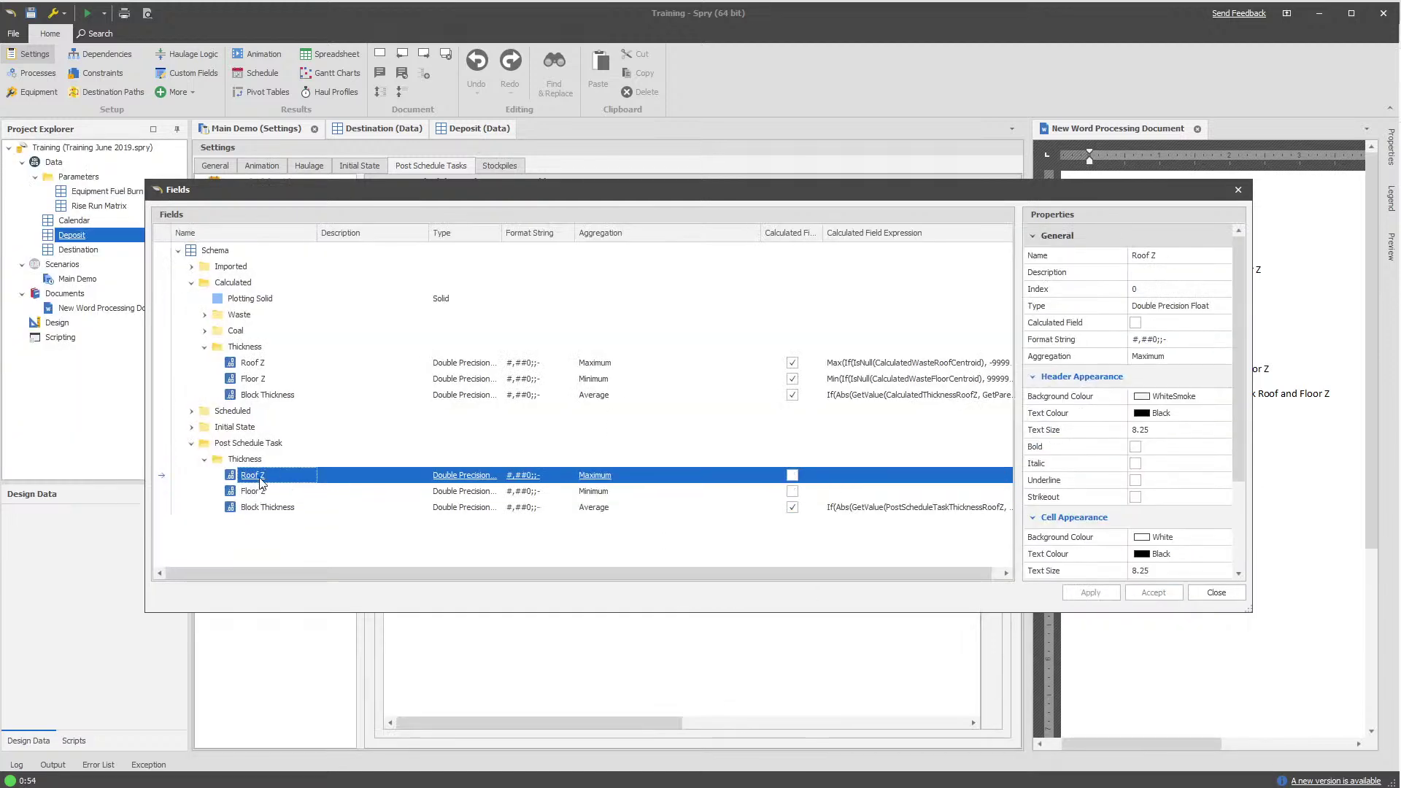
{"action": "left_click", "coordinate": [262, 492]}
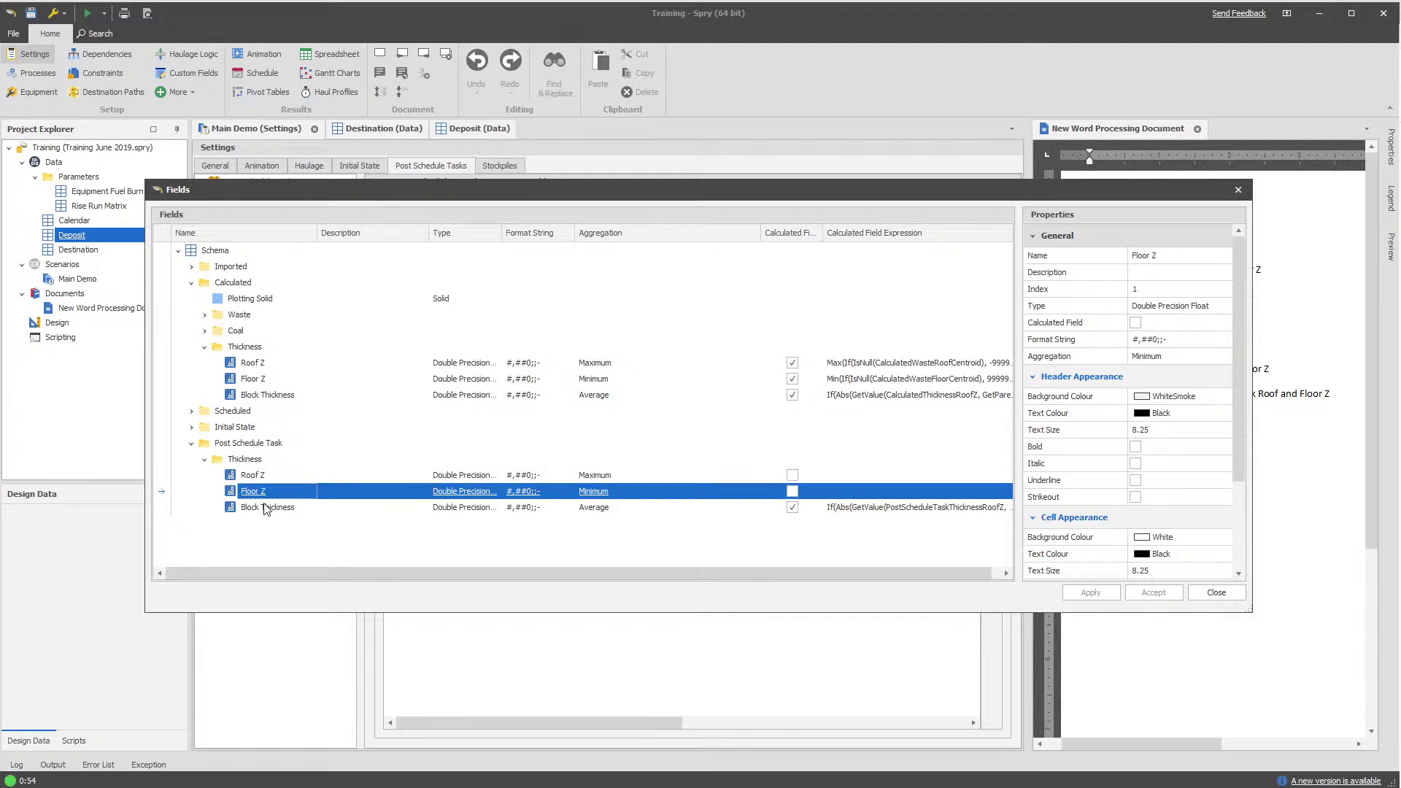
{"action": "left_click", "coordinate": [251, 475]}
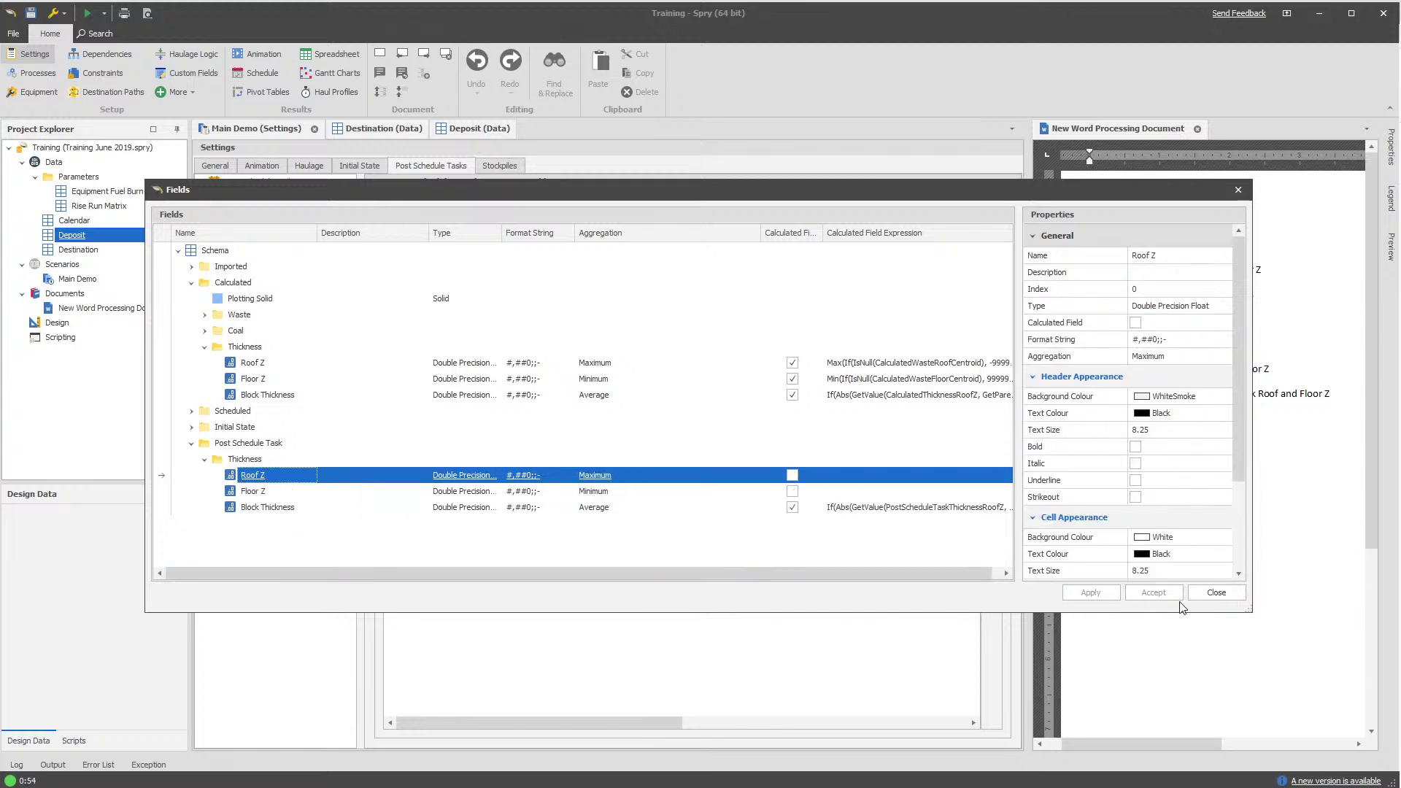
{"action": "left_click", "coordinate": [1208, 592]}
{"action": "left_click", "coordinate": [604, 333]}
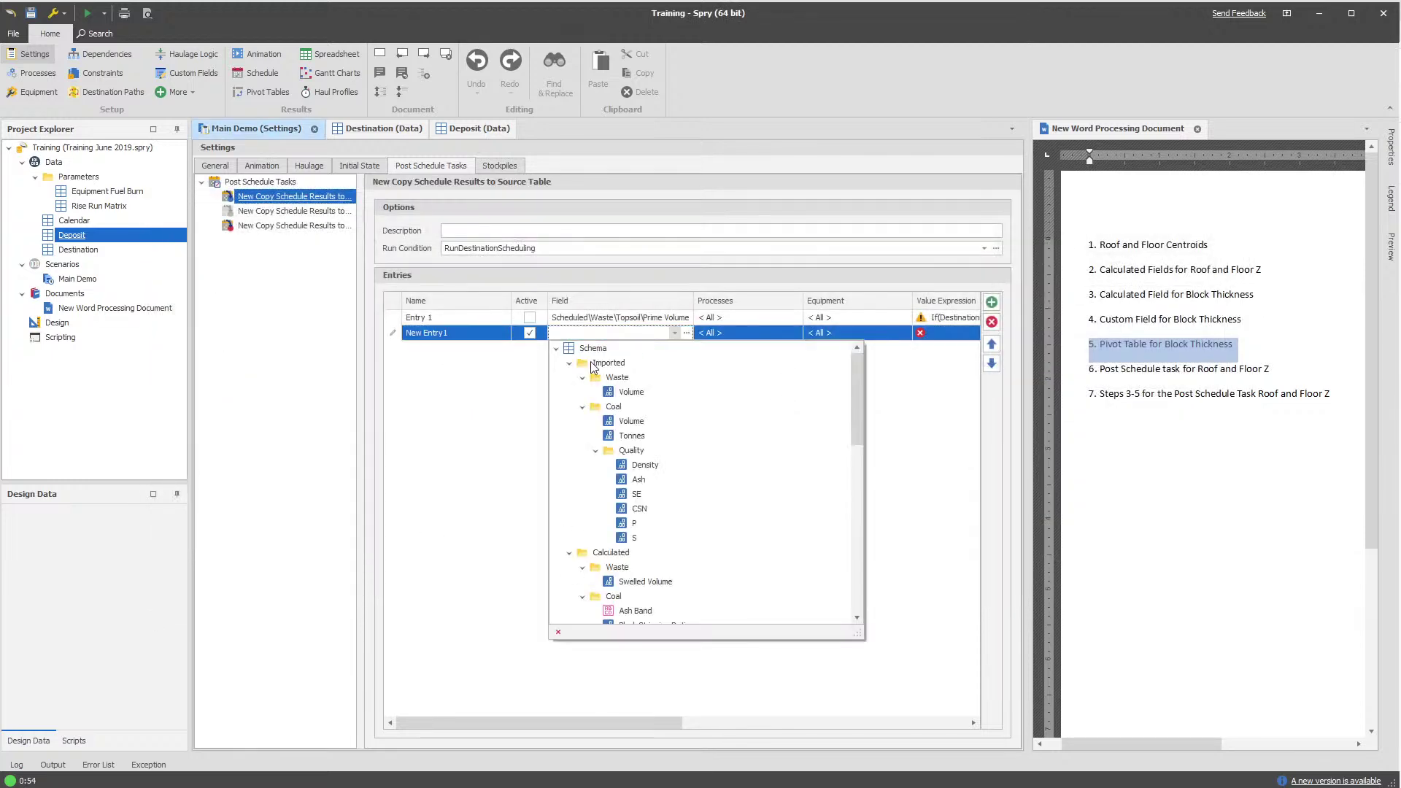
{"action": "scroll", "coordinate": [859, 492], "scroll_direction": "down", "scroll_amount": 10}
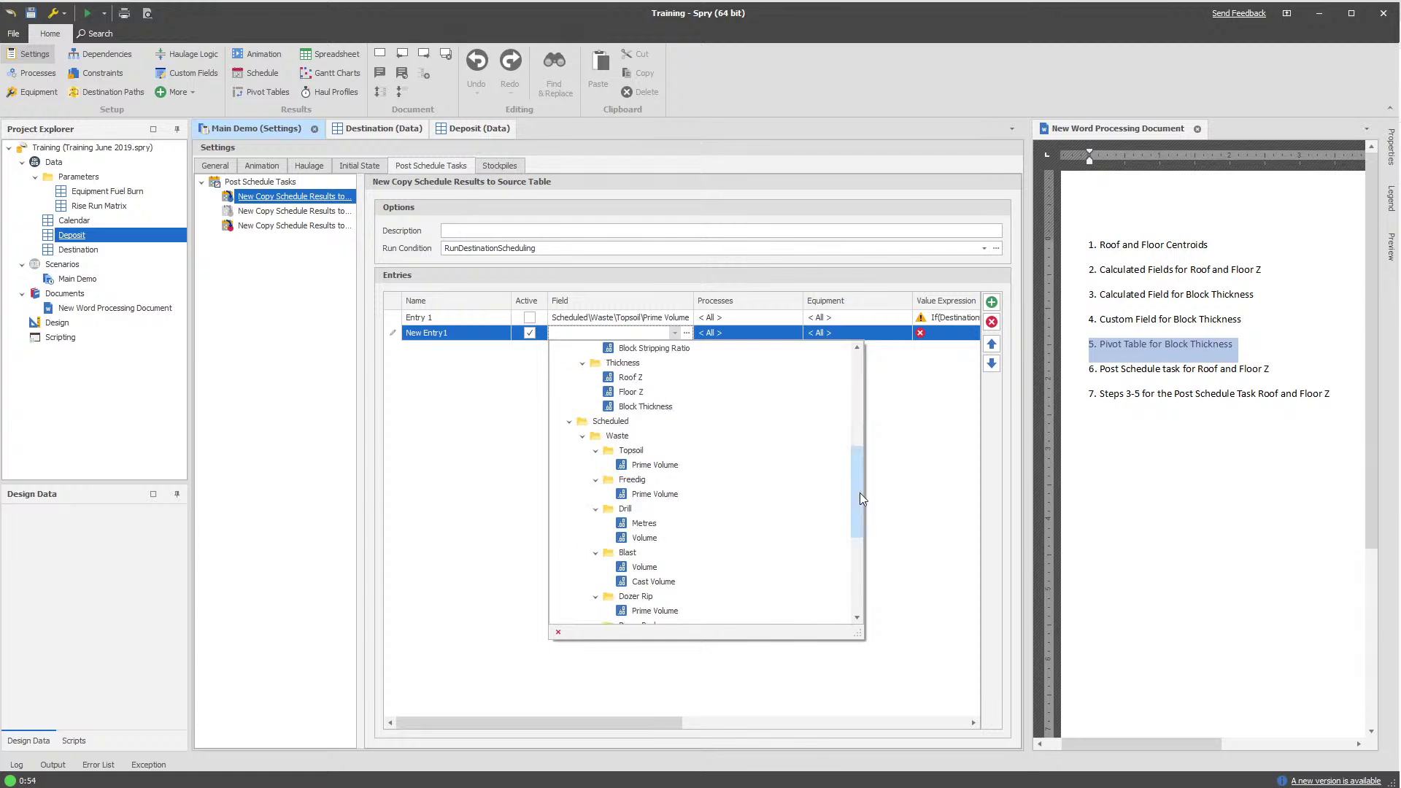
{"action": "left_click", "coordinate": [650, 581]}
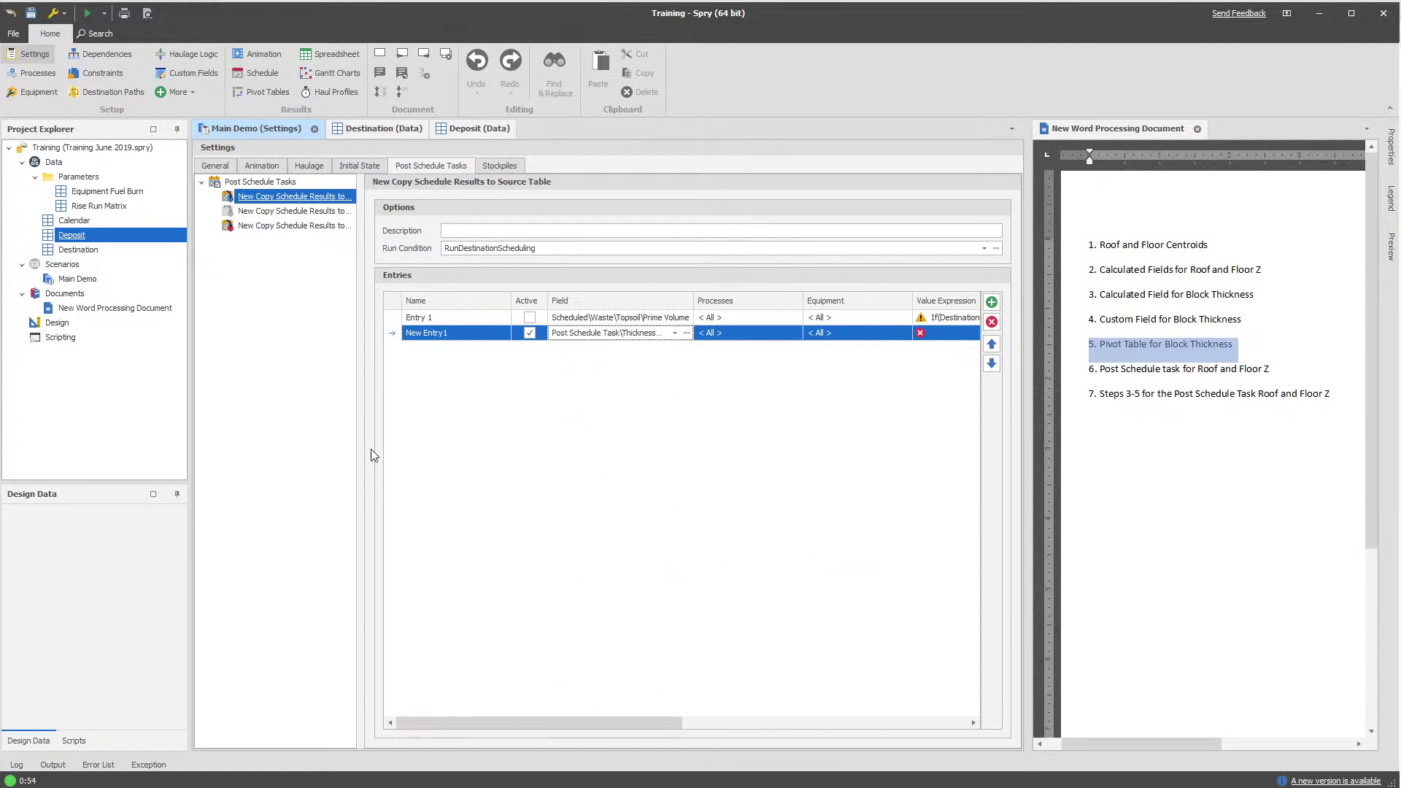
{"action": "left_click_drag", "start_coordinate": [361, 444], "coordinate": [264, 442]}
{"action": "left_click_drag", "start_coordinate": [530, 721], "coordinate": [666, 720]}
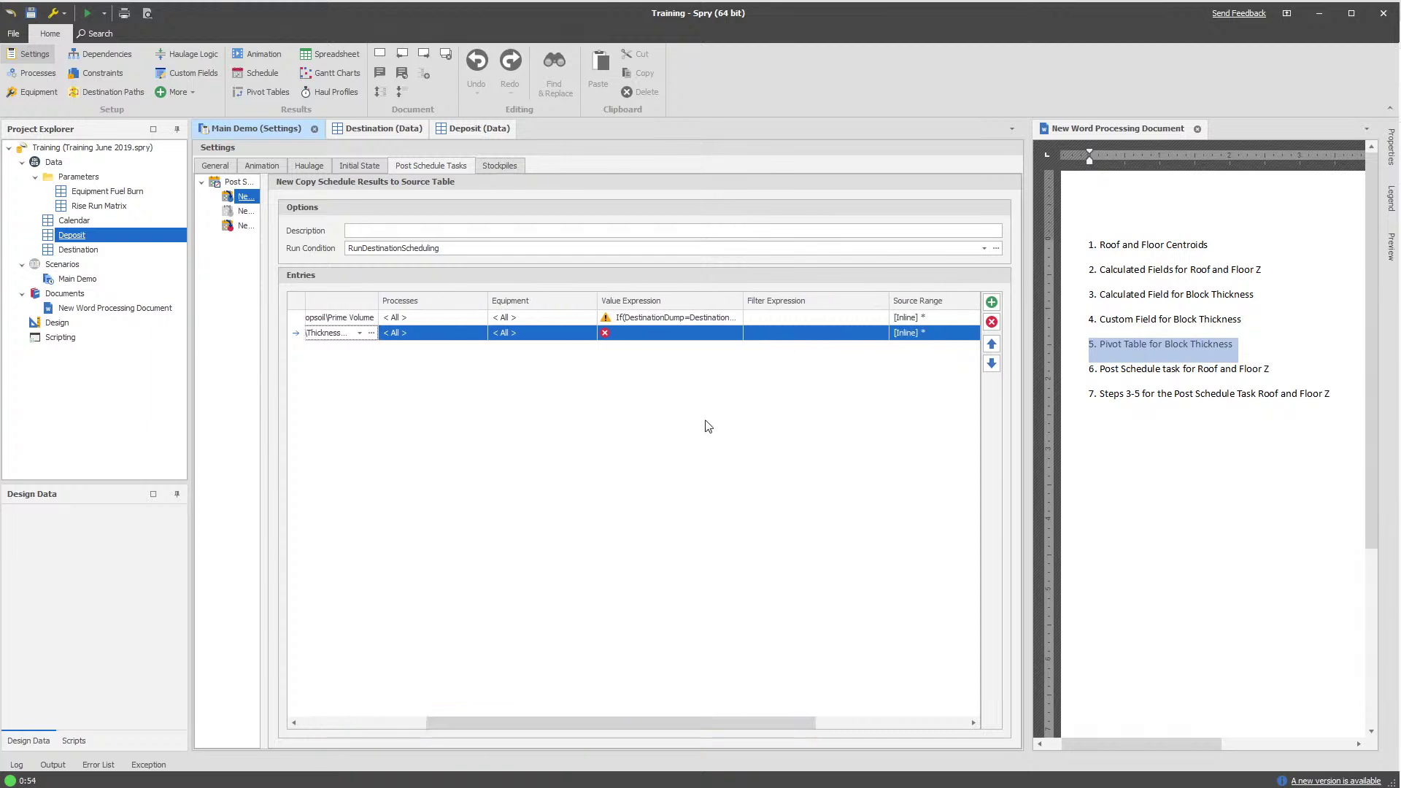
{"action": "left_click", "coordinate": [672, 338]}
{"action": "left_click", "coordinate": [609, 625]}
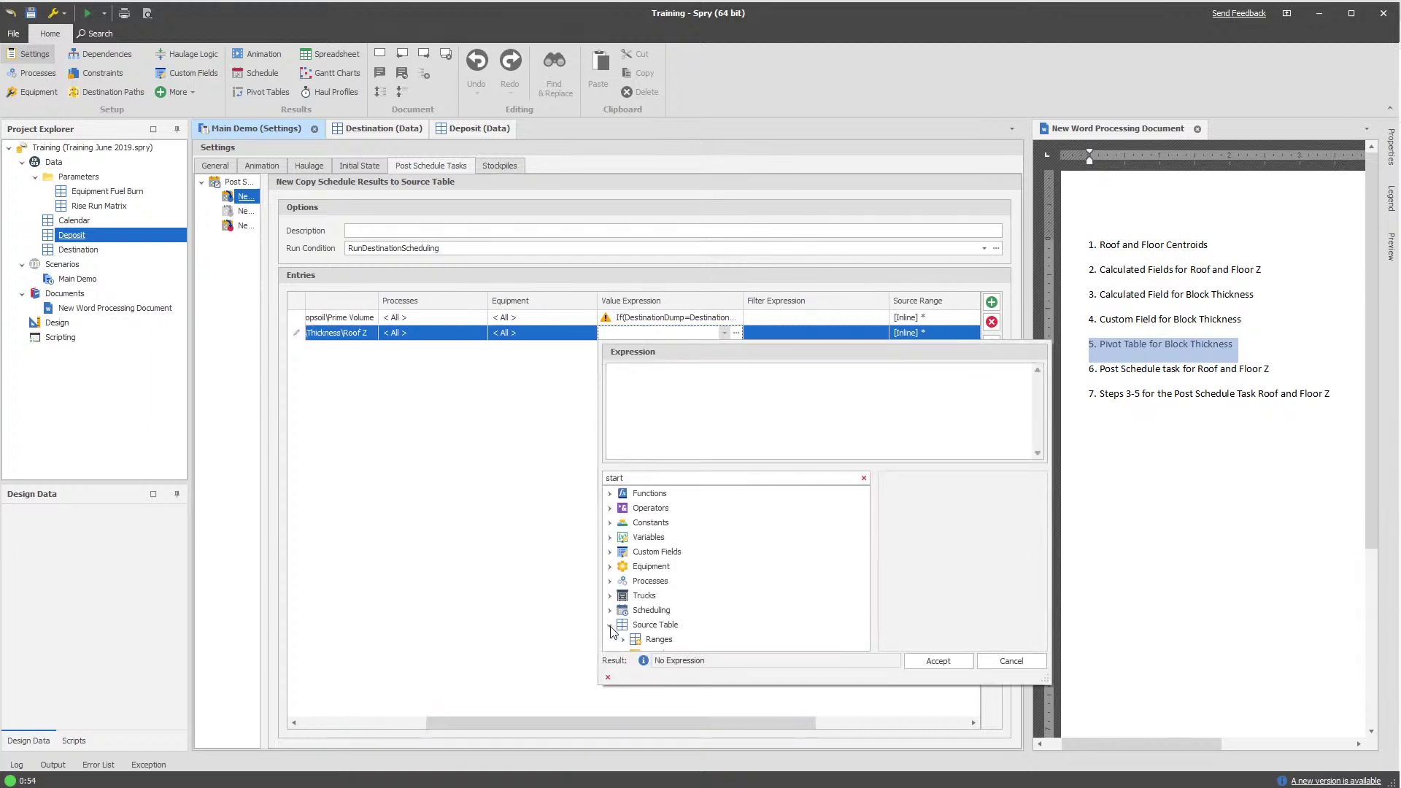
{"action": "scroll", "coordinate": [640, 620], "scroll_direction": "down", "scroll_amount": 1}
{"action": "left_click", "coordinate": [623, 625]}
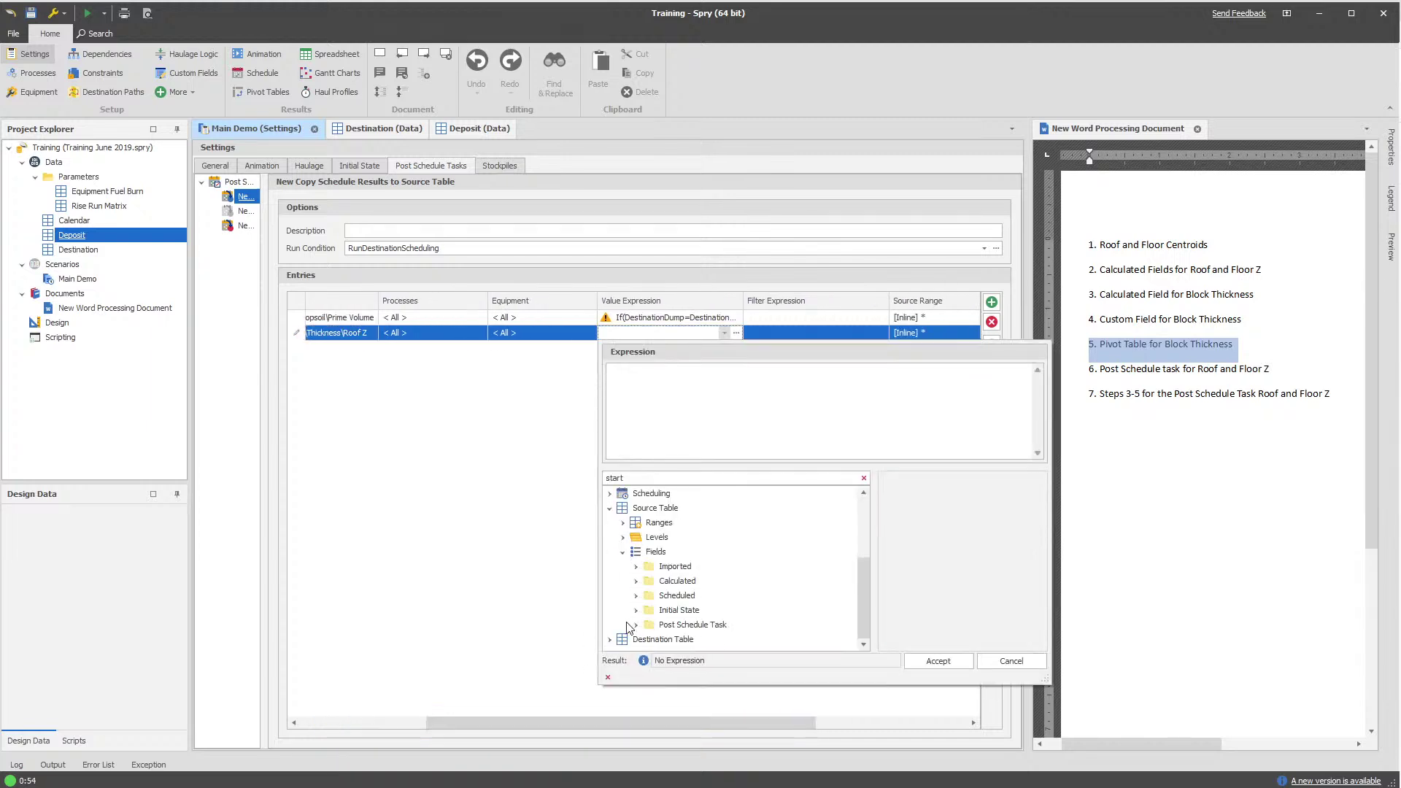
{"action": "left_click", "coordinate": [636, 582]}
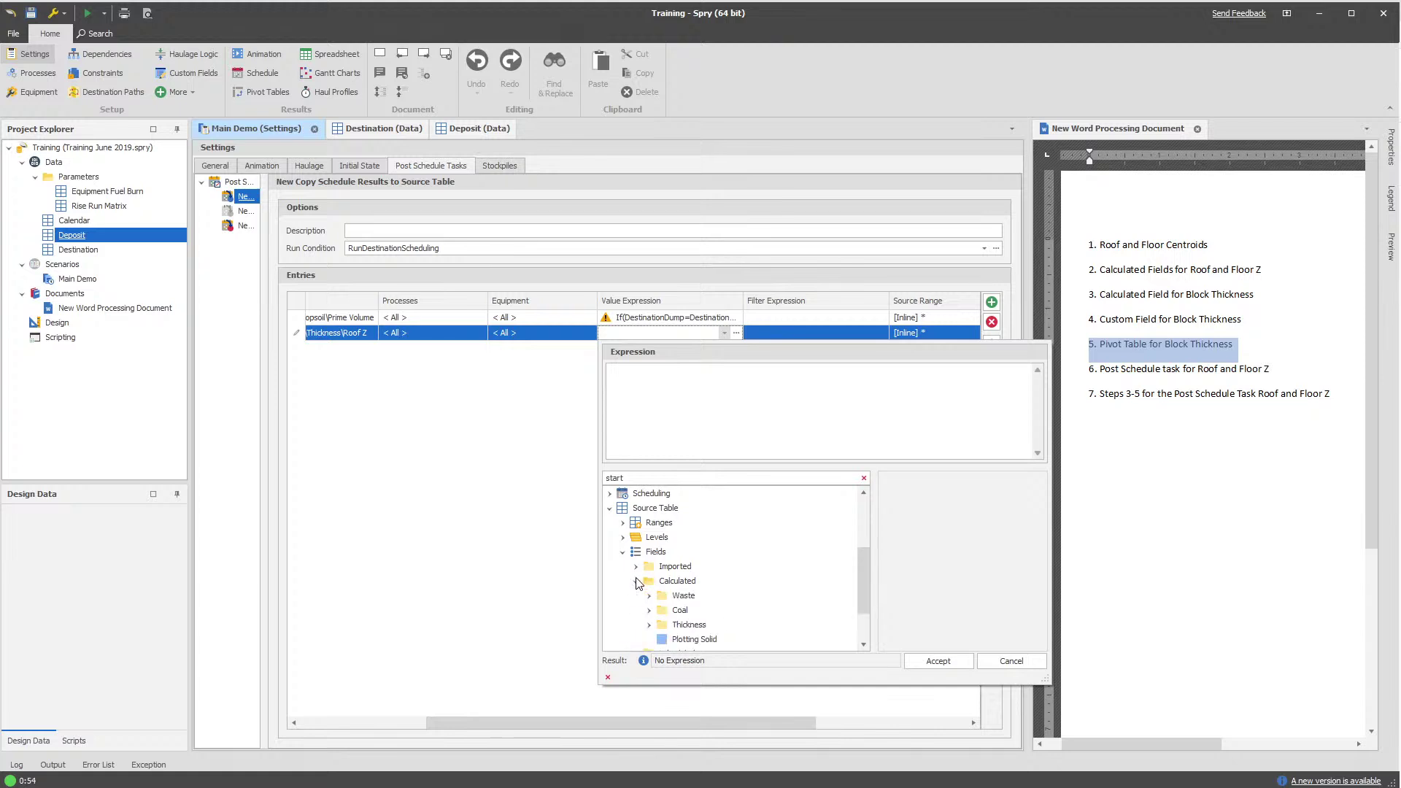
{"action": "left_click", "coordinate": [649, 596]}
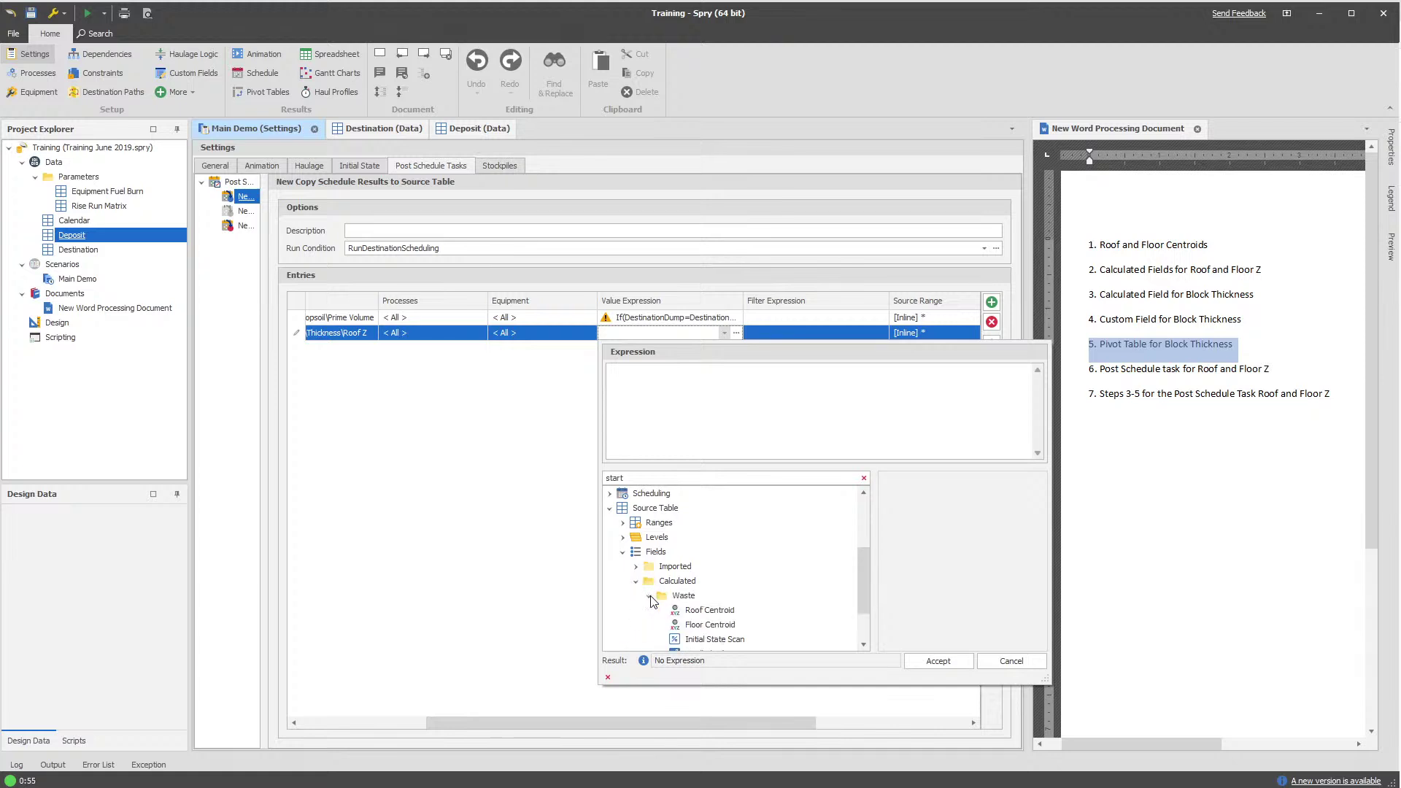
{"action": "left_click", "coordinate": [720, 611]}
{"action": "left_click", "coordinate": [463, 488]}
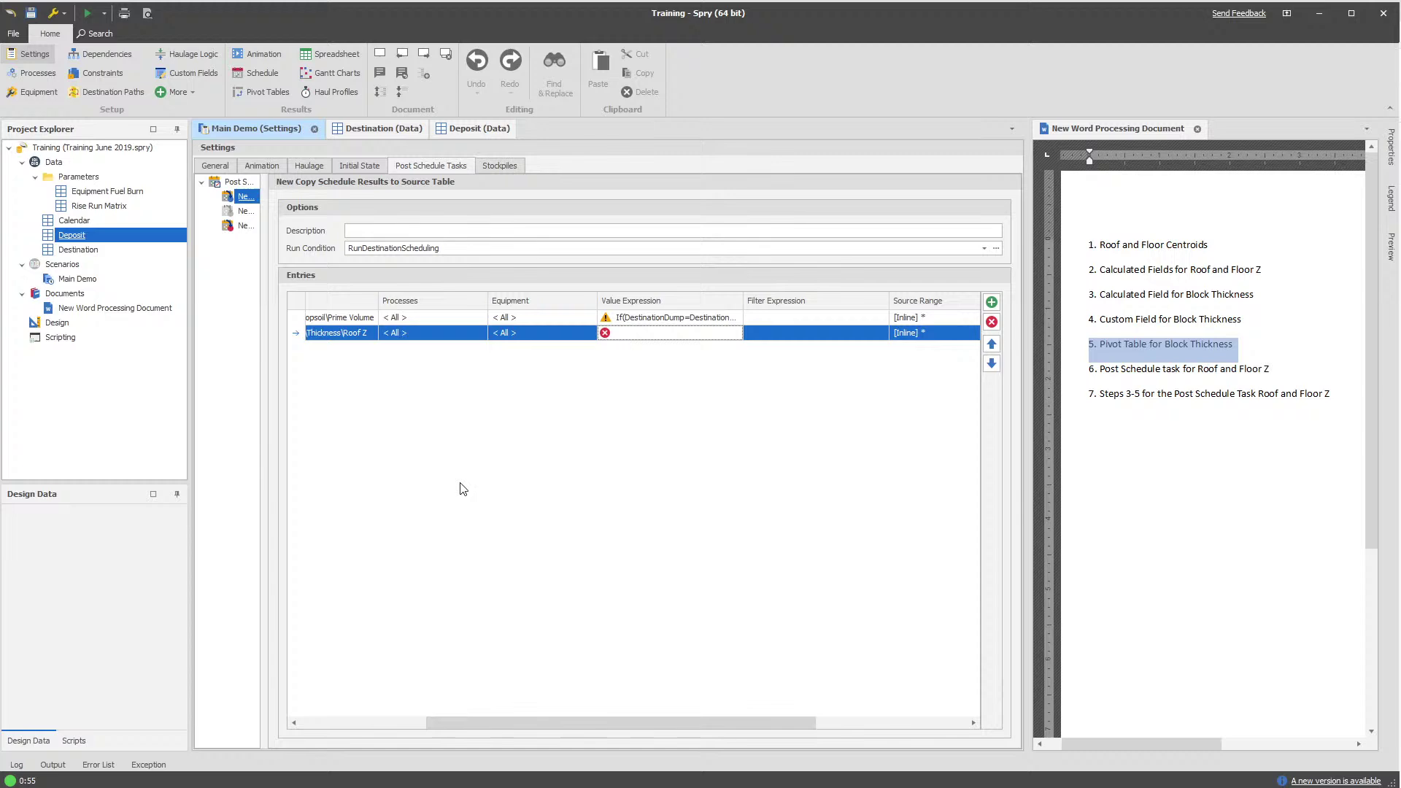
Copy the expression of the Roof Z field under Calculated\Thickness in Deposit into New Entry1's value expression
{"action": "right_click", "coordinate": [93, 237]}
{"action": "mouse_move", "coordinate": [128, 272]}
{"action": "left_click", "coordinate": [211, 272]}
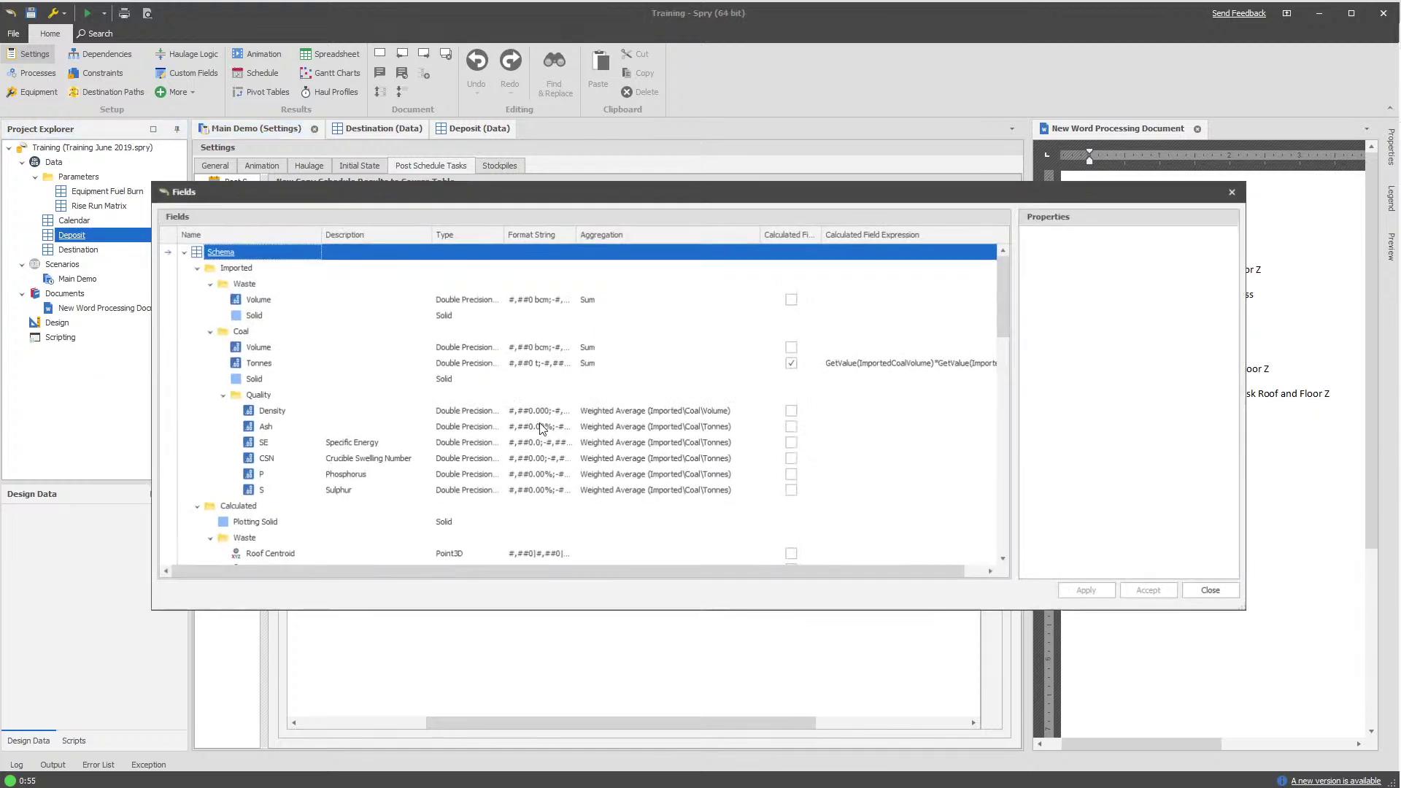
{"action": "scroll", "coordinate": [903, 431], "scroll_direction": "down", "scroll_amount": 10}
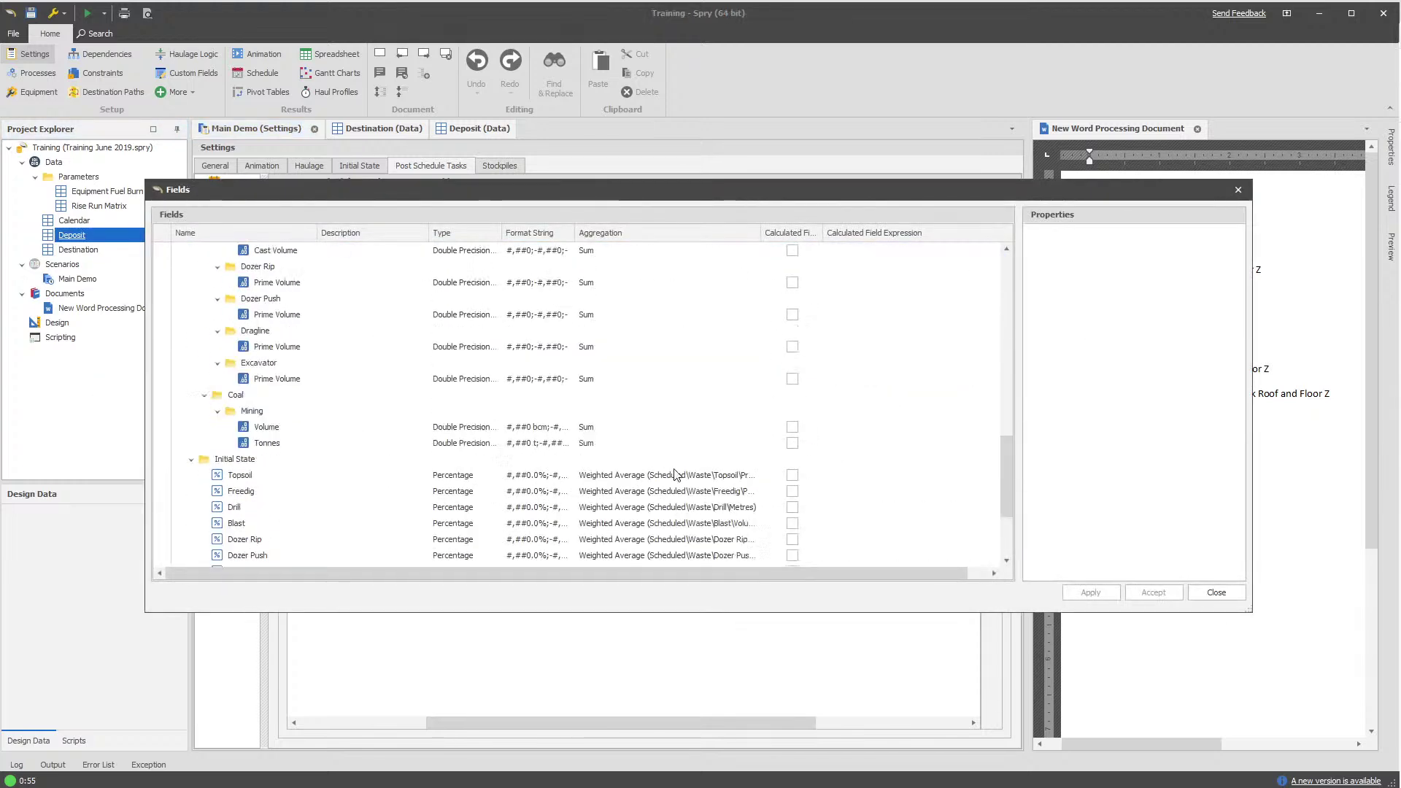
{"action": "scroll", "coordinate": [675, 474], "scroll_direction": "up", "scroll_amount": 6}
{"action": "left_click", "coordinate": [940, 508]}
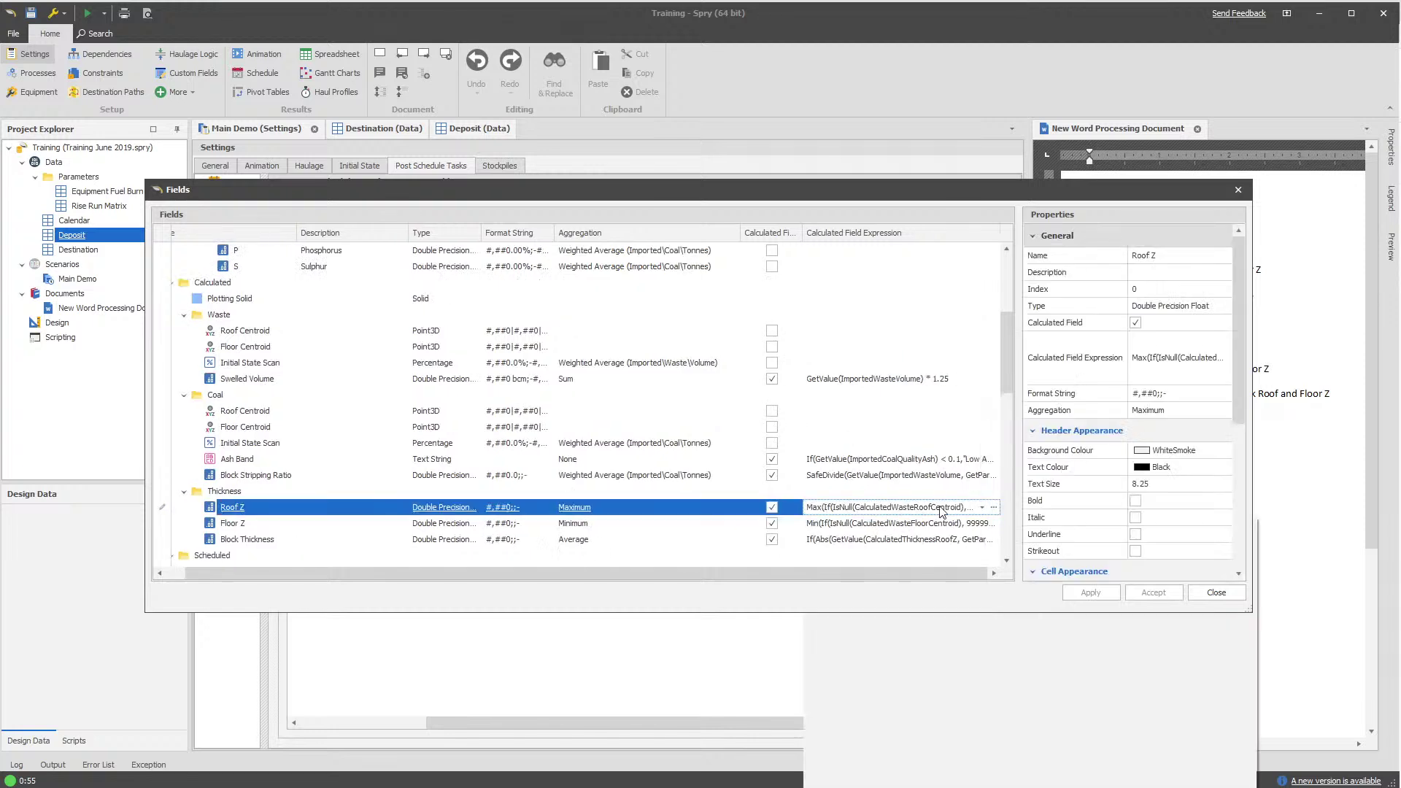
{"action": "left_click", "coordinate": [940, 508]}
{"action": "key", "text": "ctrl+c"}
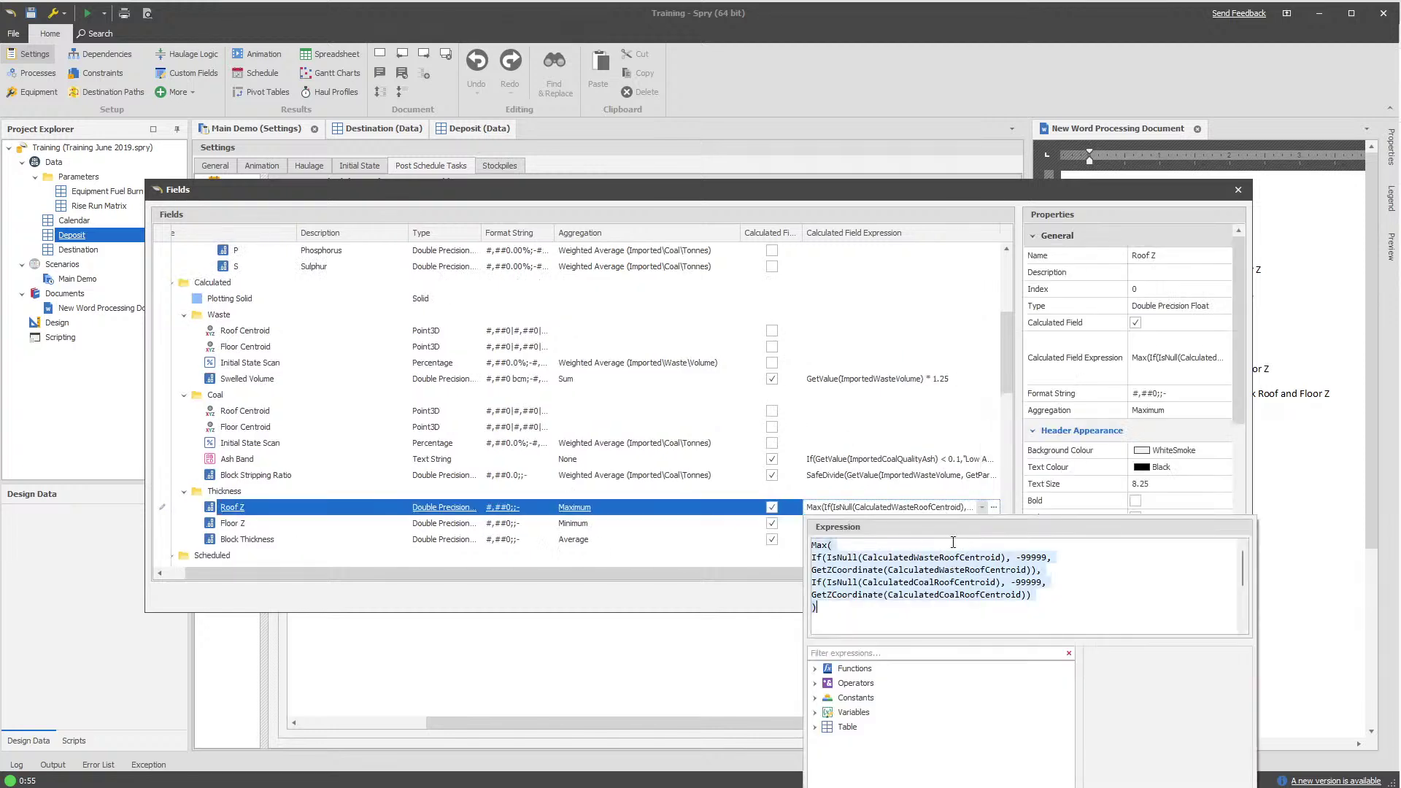
{"action": "left_click", "coordinate": [756, 600]}
{"action": "left_click", "coordinate": [1215, 592]}
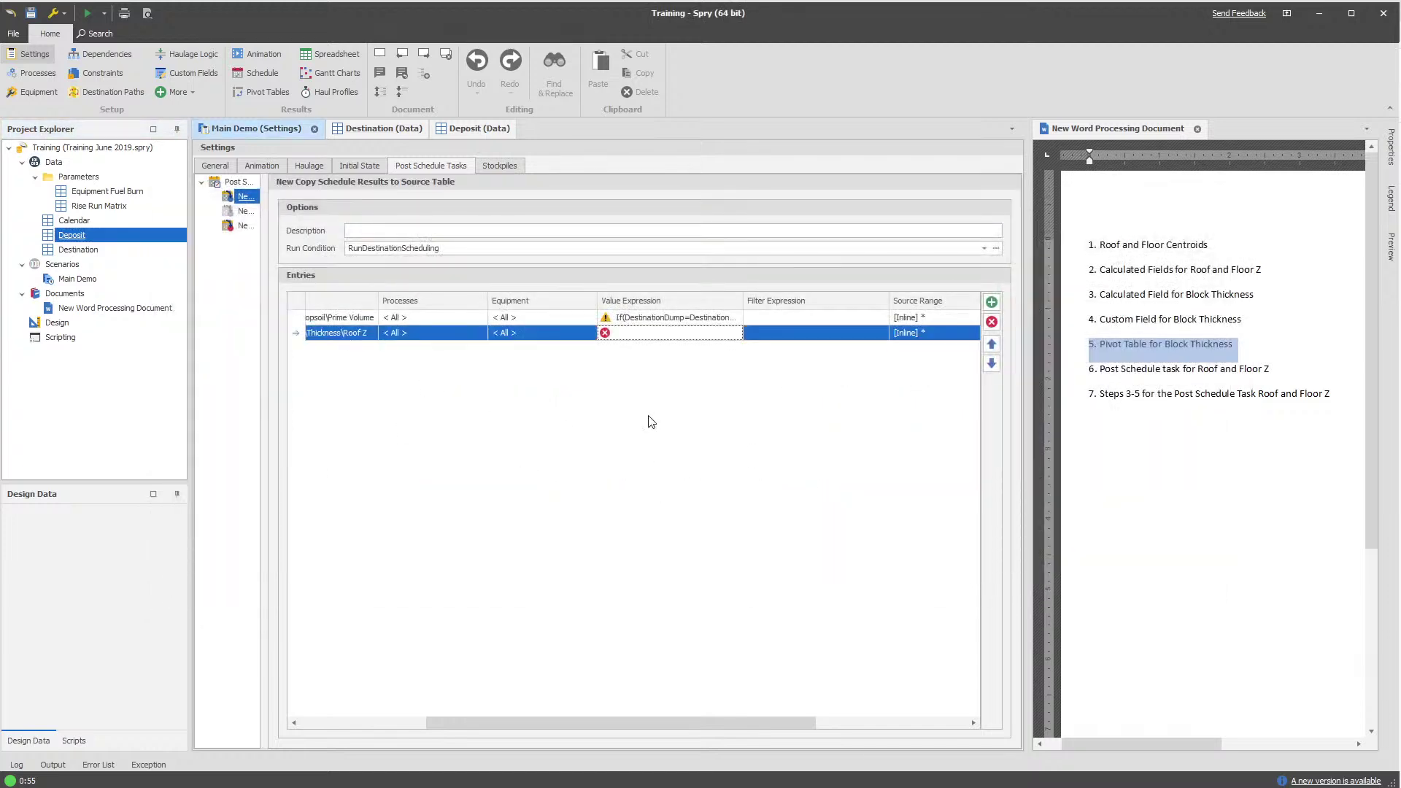
{"action": "left_click", "coordinate": [654, 334]}
{"action": "key", "text": "ctrl+v"}
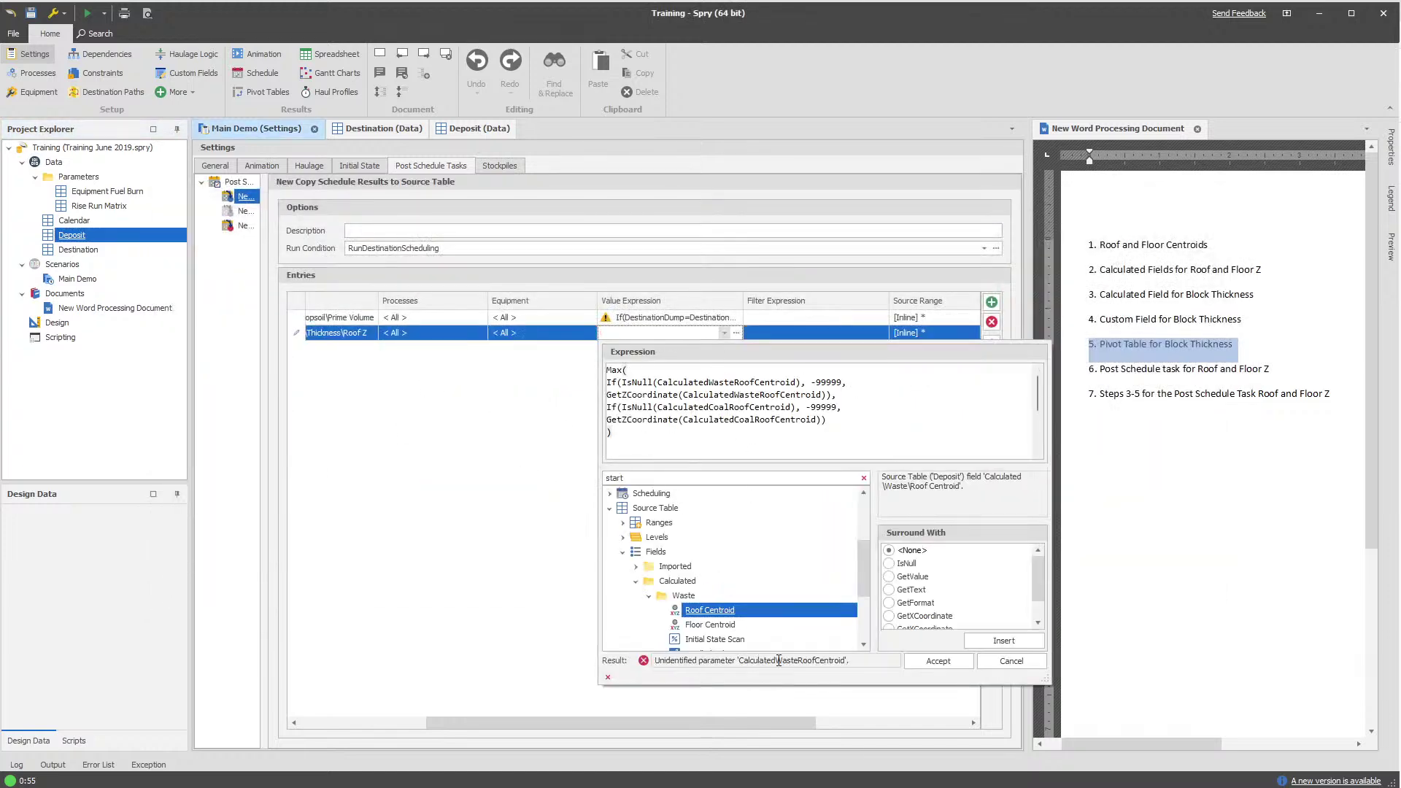
Insert the Source Table's Calculated\Waste Roof Centroid below New Entry1's expression and copy its "Source" prefix
{"action": "left_click_drag", "start_coordinate": [742, 662], "coordinate": [847, 664]}
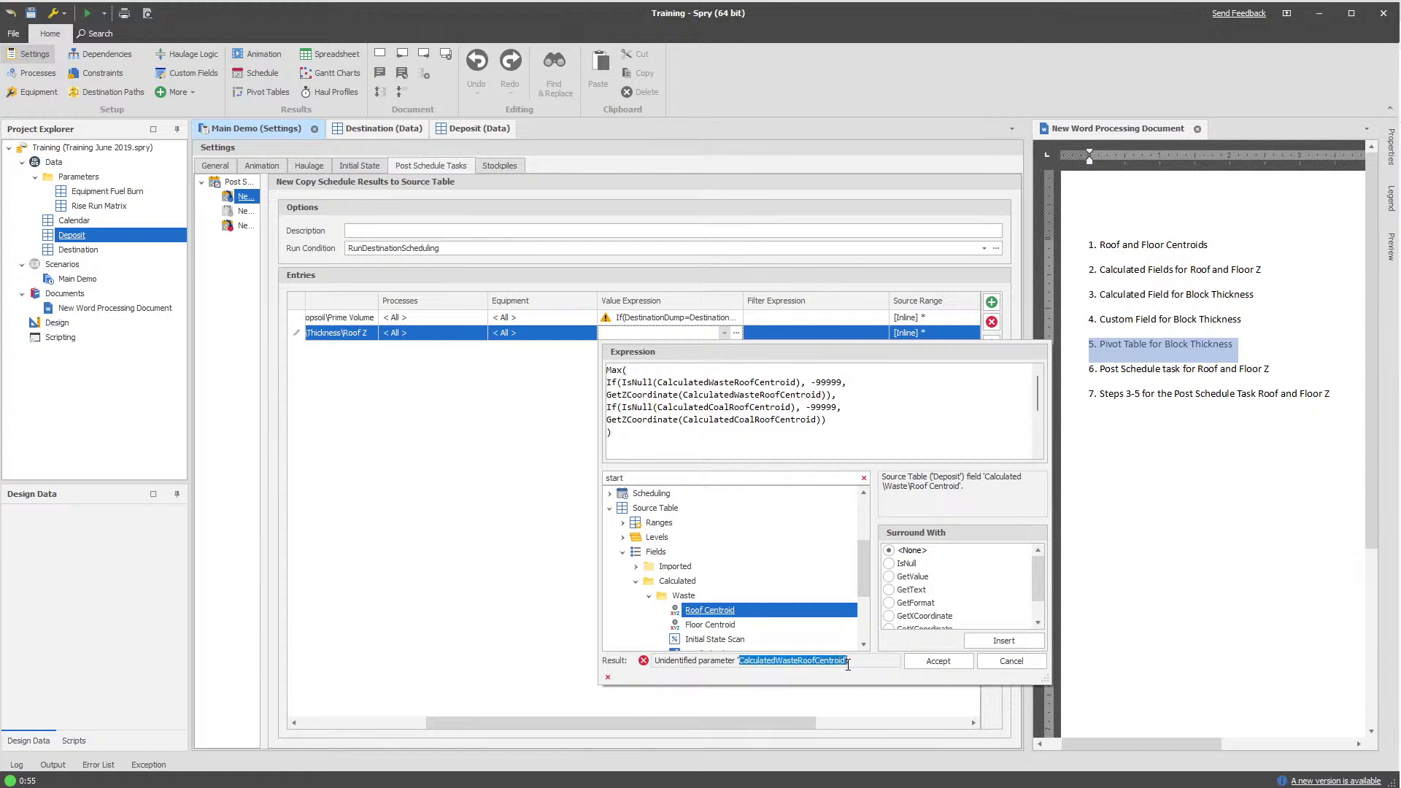
{"action": "left_click", "coordinate": [706, 478]}
{"action": "double_click", "coordinate": [719, 611]}
{"action": "left_click_drag", "start_coordinate": [637, 444], "coordinate": [591, 449]}
{"action": "key", "text": "ctrl+c"}
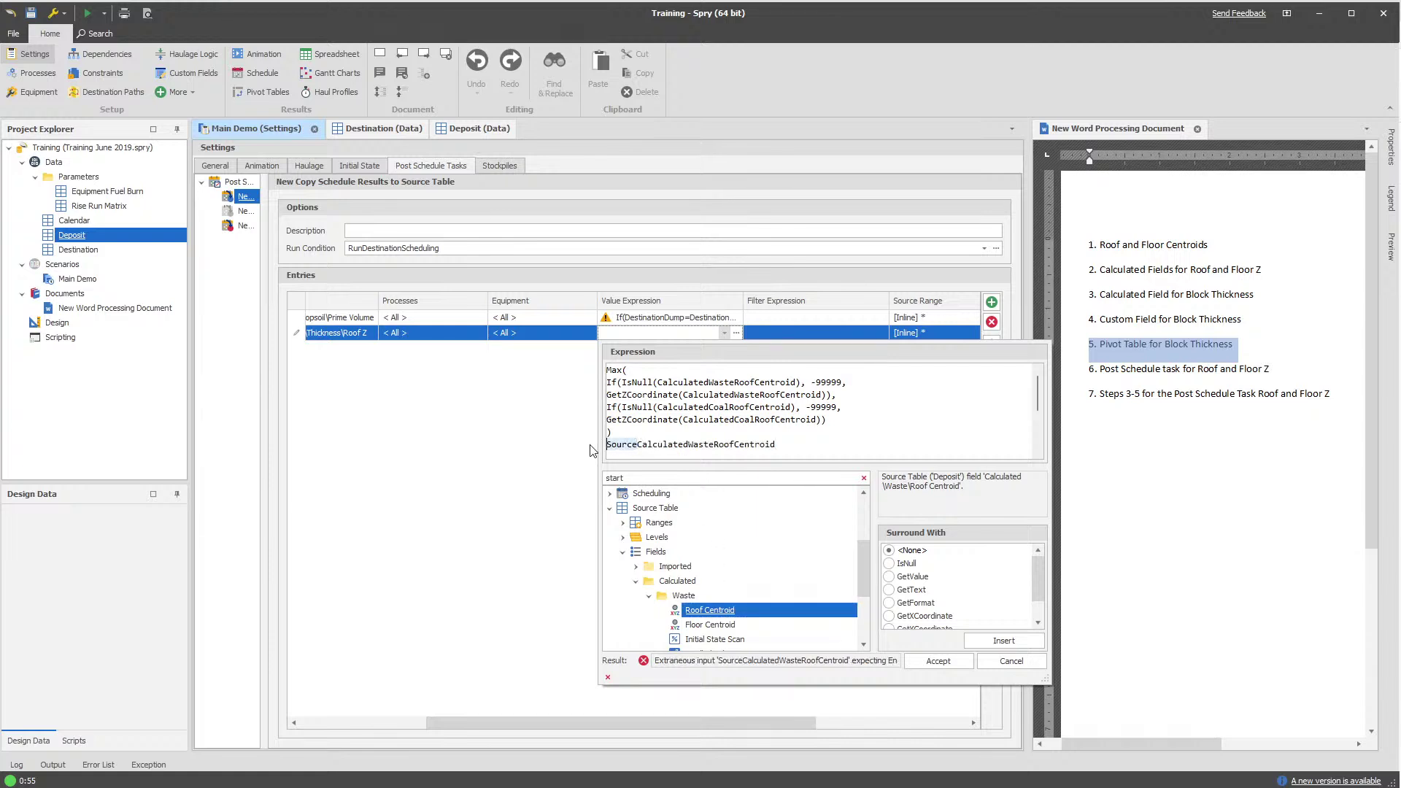
Prefix all four waste and coal roof centroid references in New Entry1's value expression with Source
{"action": "left_click", "coordinate": [661, 381]}
{"action": "key", "text": "ctrl+v"}
{"action": "left_click", "coordinate": [684, 395]}
{"action": "key", "text": "ctrl+v"}
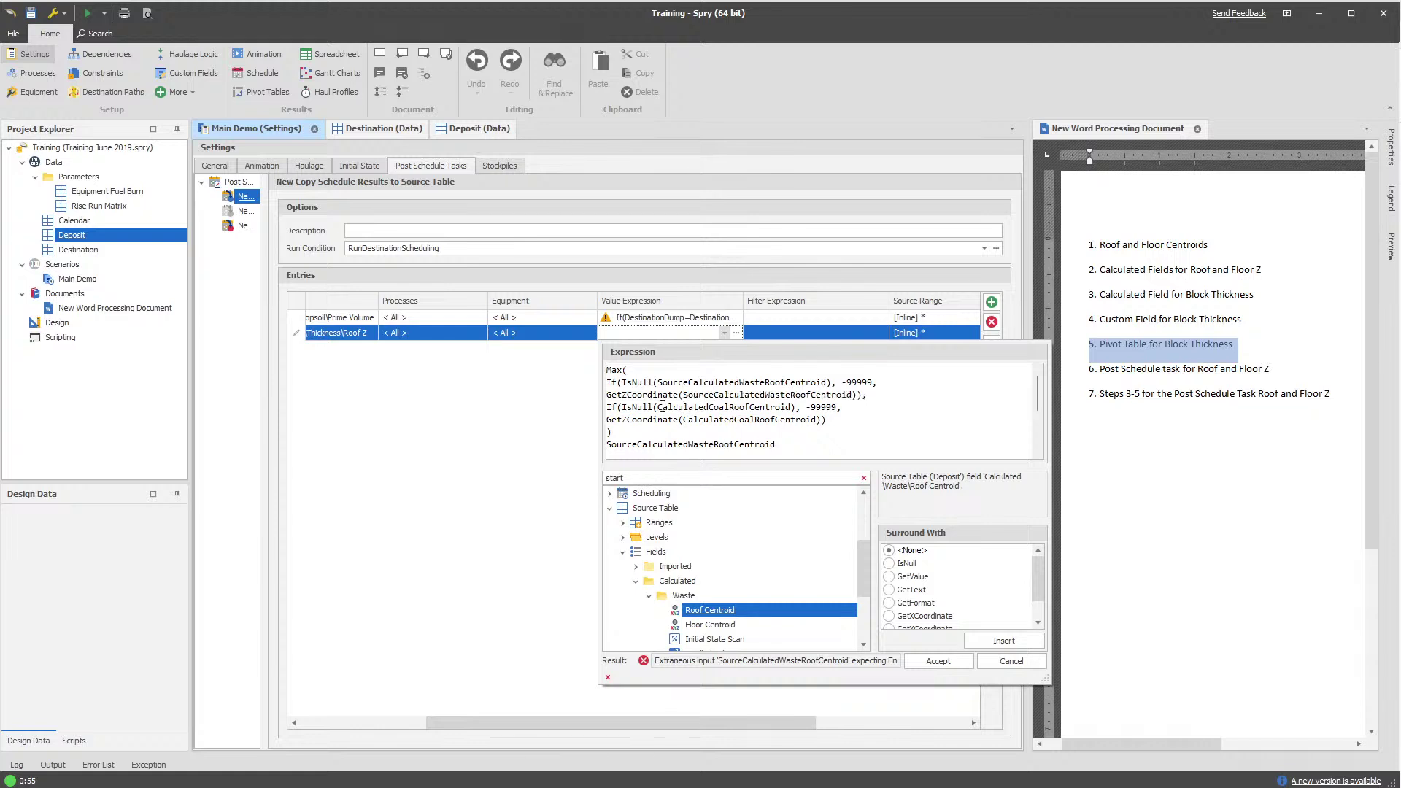
{"action": "left_click", "coordinate": [657, 407]}
{"action": "key", "text": "ctrl+v"}
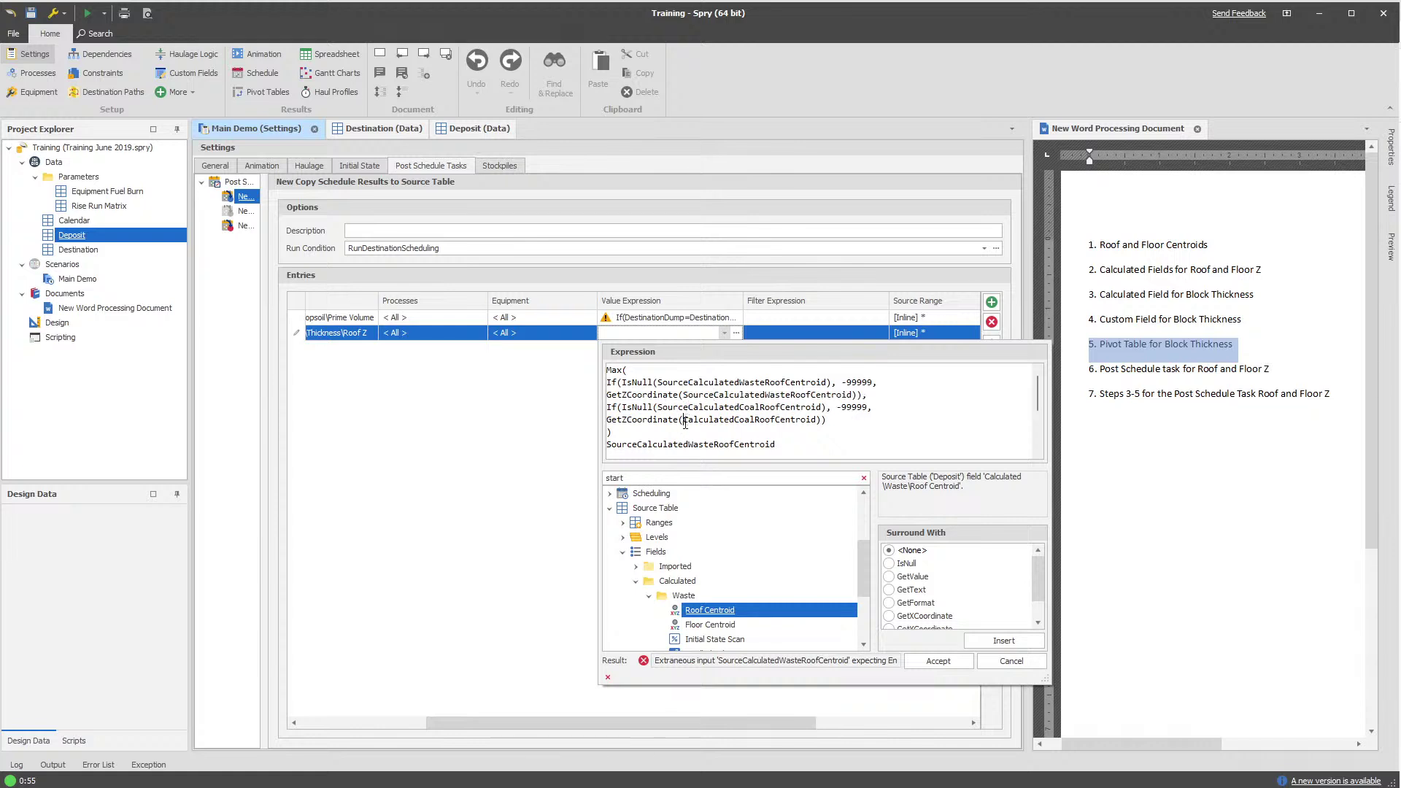
{"action": "left_click", "coordinate": [684, 419]}
{"action": "key", "text": "ctrl+v"}
Remove the extra SourceCalculatedWasteRoofCentroid line after the closing bracket and accept New Entry1's value expression
{"action": "left_click_drag", "start_coordinate": [776, 445], "coordinate": [515, 438]}
{"action": "left_click_drag", "start_coordinate": [788, 456], "coordinate": [506, 465]}
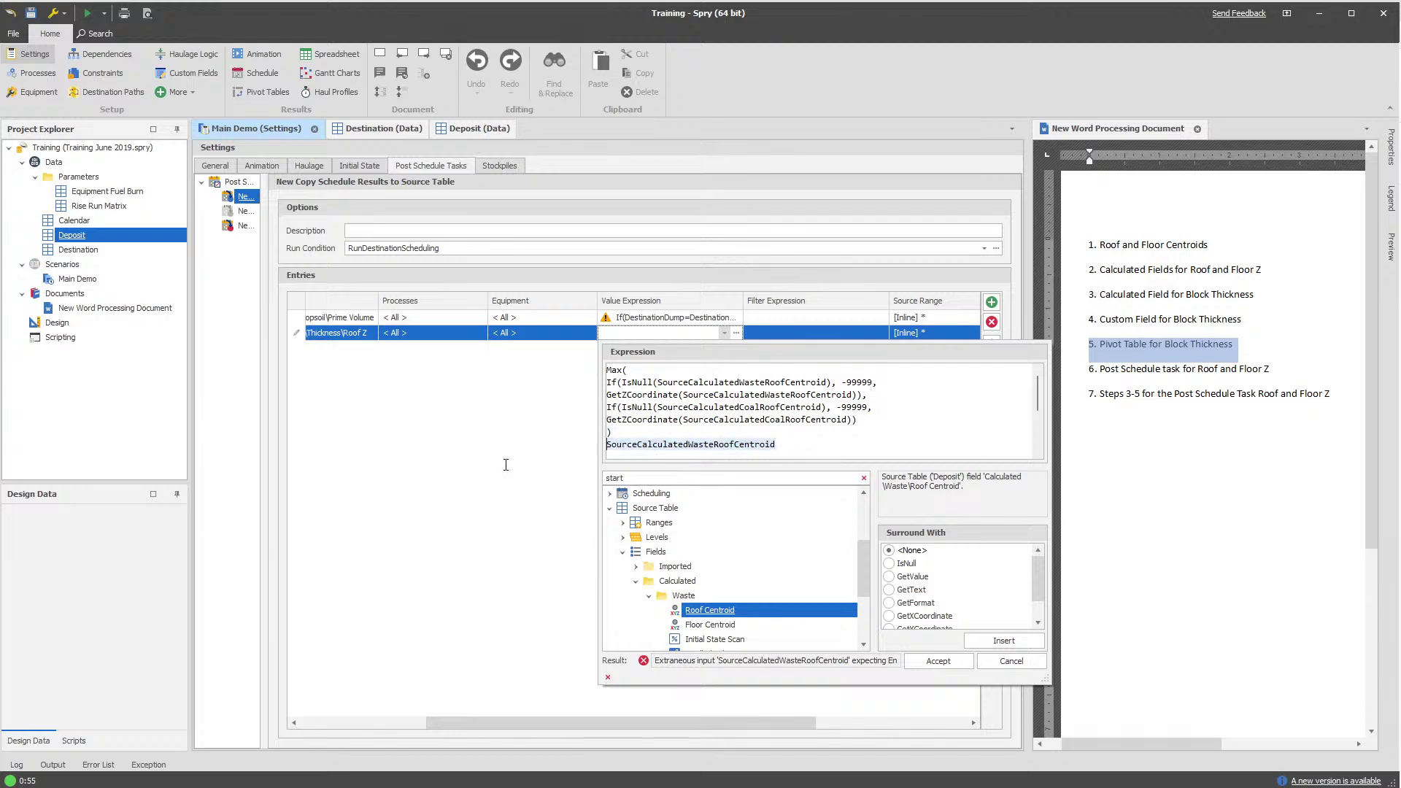
{"action": "key", "text": "BackSpace"}
{"action": "key", "text": "BackSpace"}
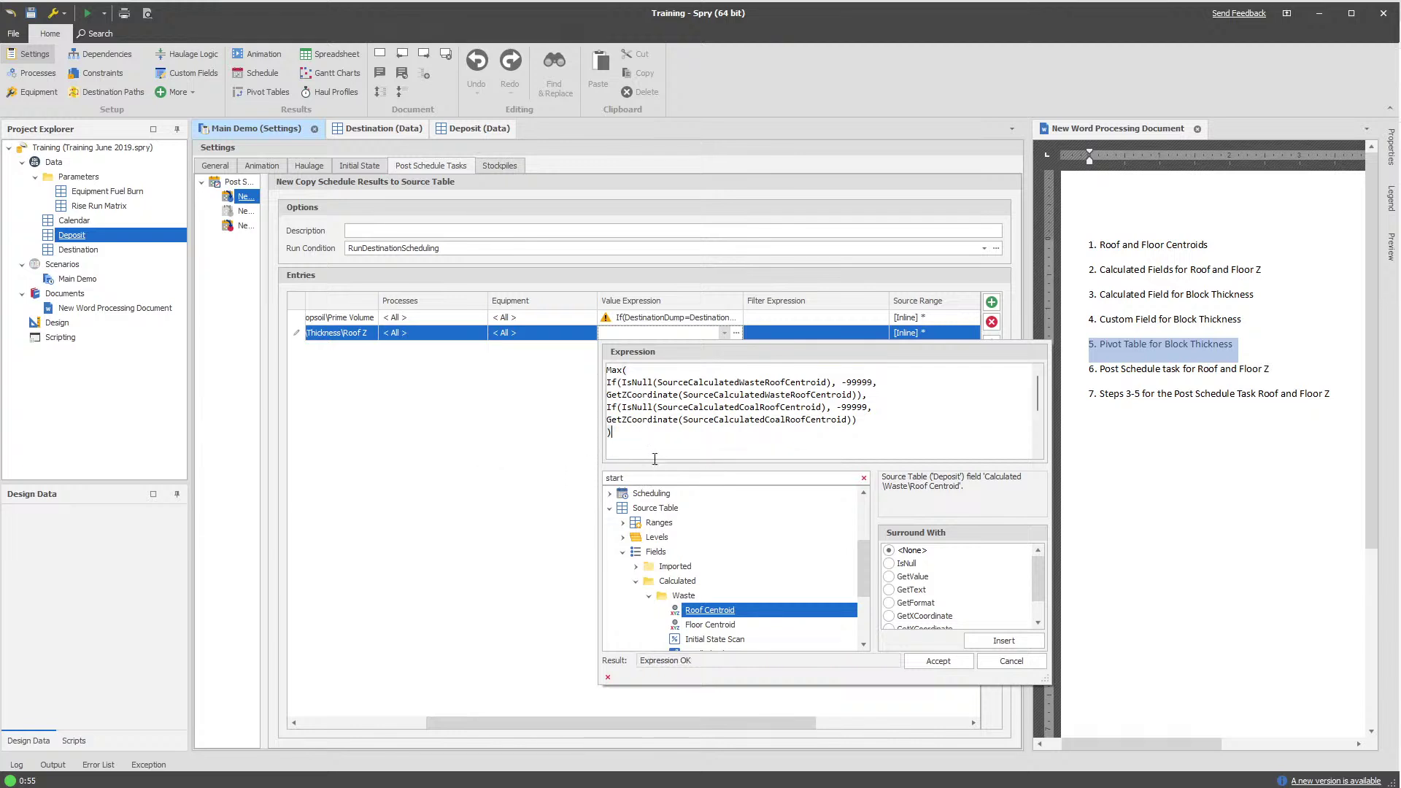
{"action": "left_click", "coordinate": [939, 661]}
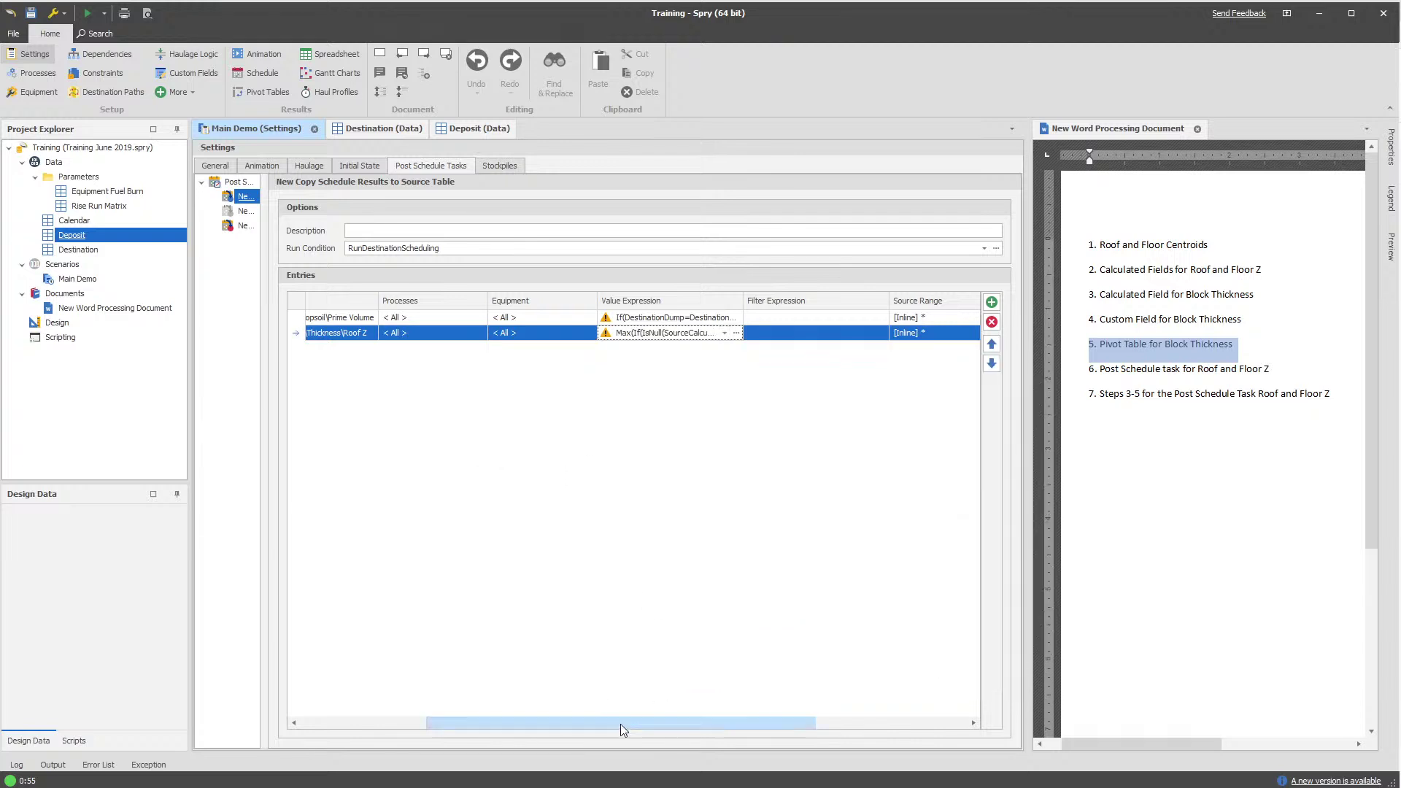
Insert a copy of New Entry1 in the post schedule task's entries
{"action": "left_click_drag", "start_coordinate": [620, 724], "coordinate": [461, 724]}
{"action": "right_click", "coordinate": [543, 336]}
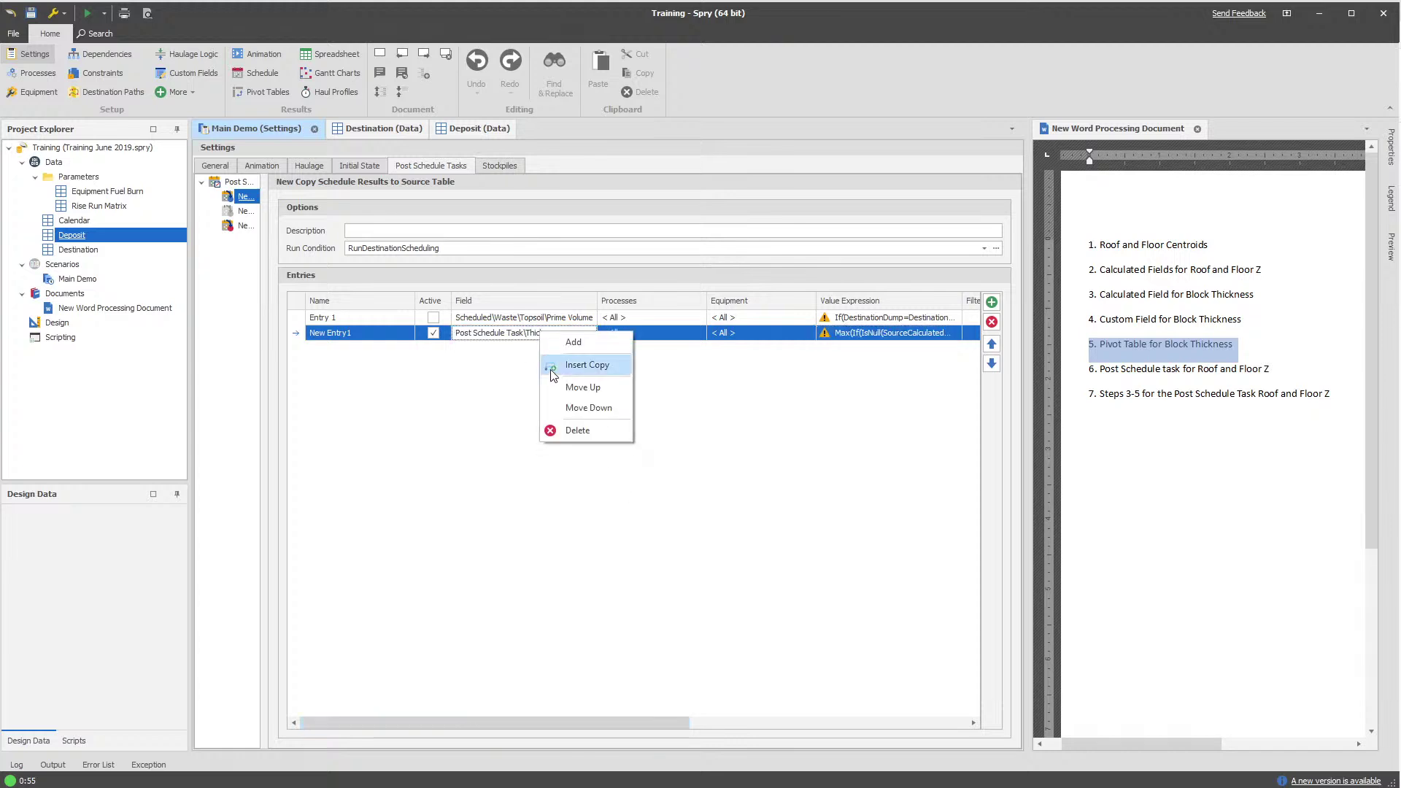
{"action": "left_click", "coordinate": [565, 368]}
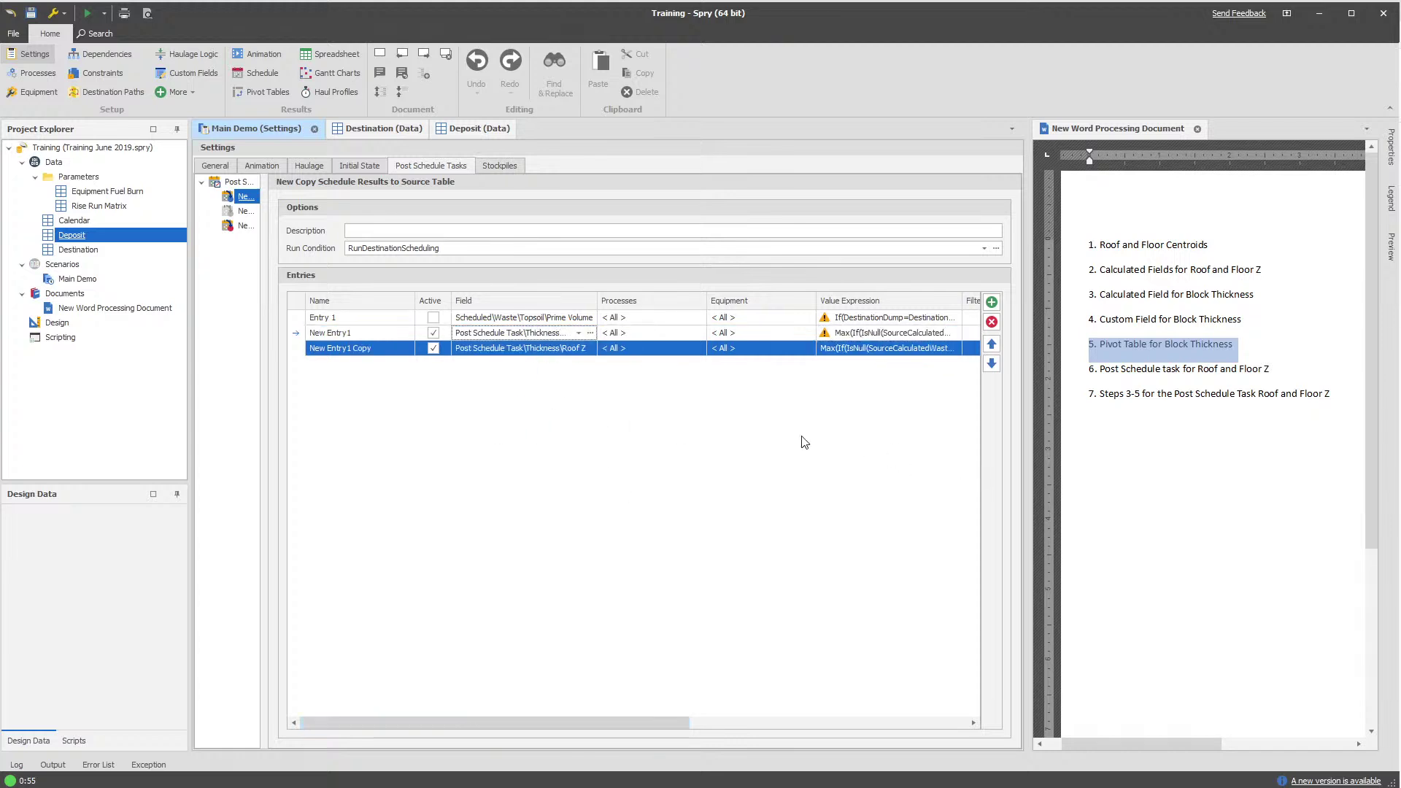
Replace New Entry1 Copy's value expression with the expression of Deposit's Floor Z field under Calculated\Thickness
{"action": "right_click", "coordinate": [84, 236]}
{"action": "mouse_move", "coordinate": [125, 265]}
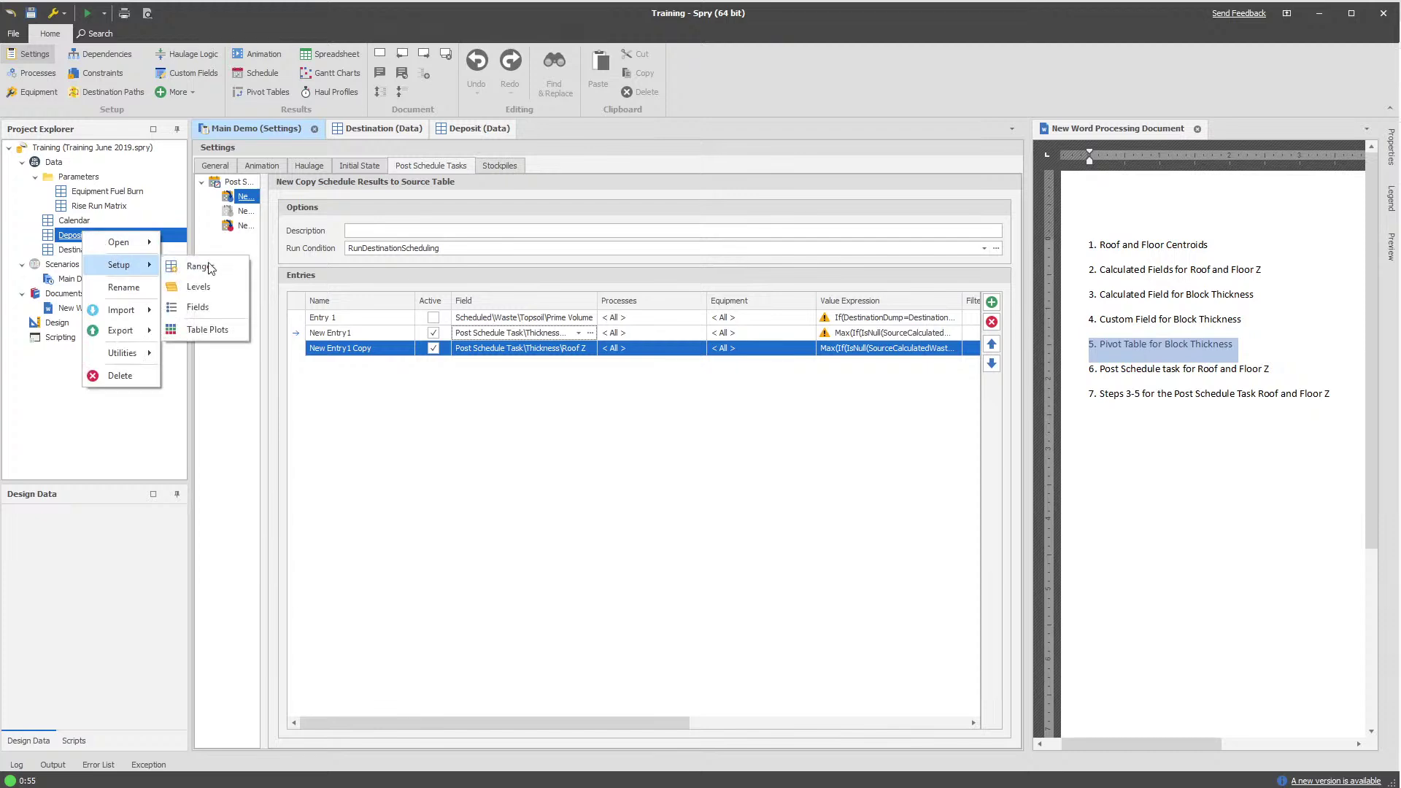
{"action": "left_click", "coordinate": [221, 306]}
{"action": "scroll", "coordinate": [887, 436], "scroll_direction": "down", "scroll_amount": 5}
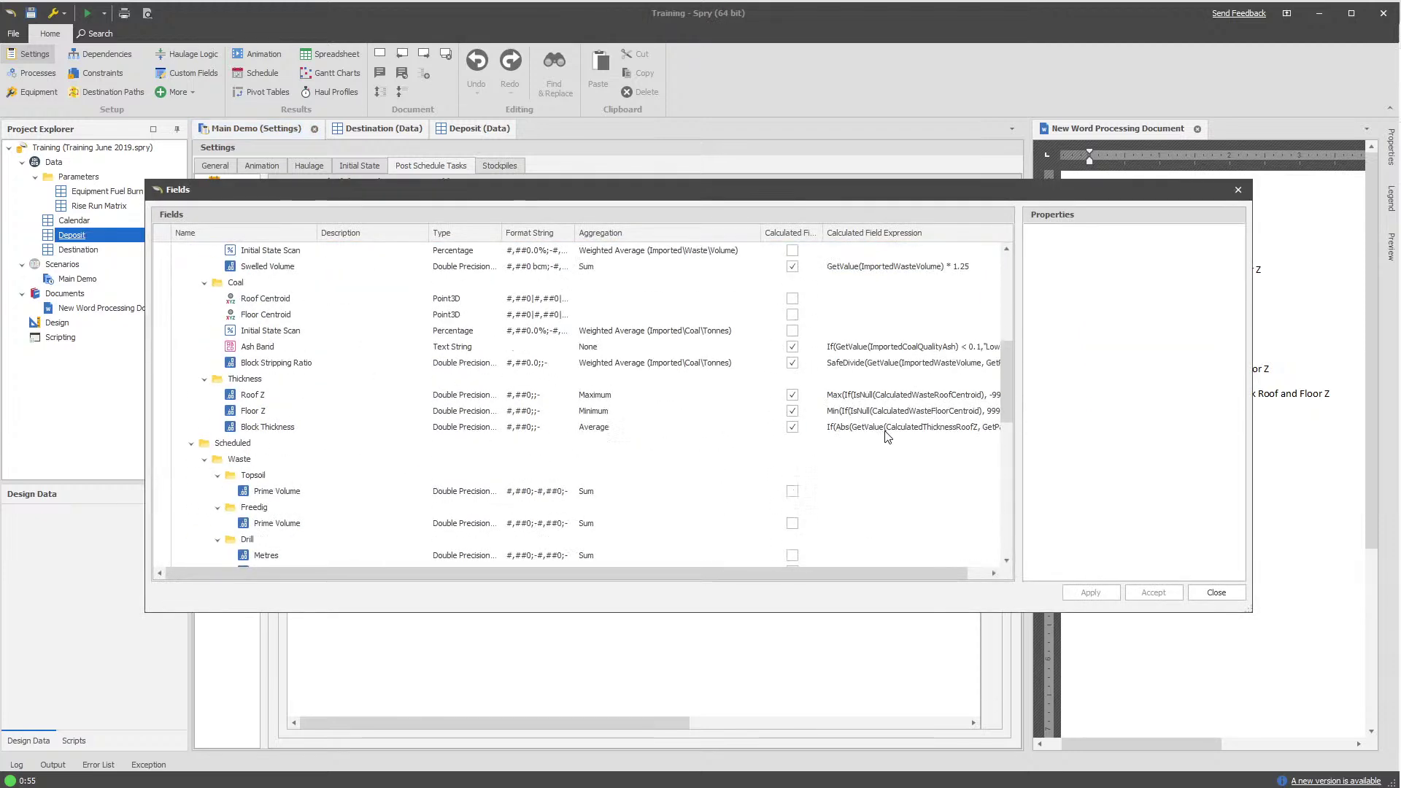
{"action": "left_click", "coordinate": [898, 411]}
{"action": "left_click", "coordinate": [932, 413]}
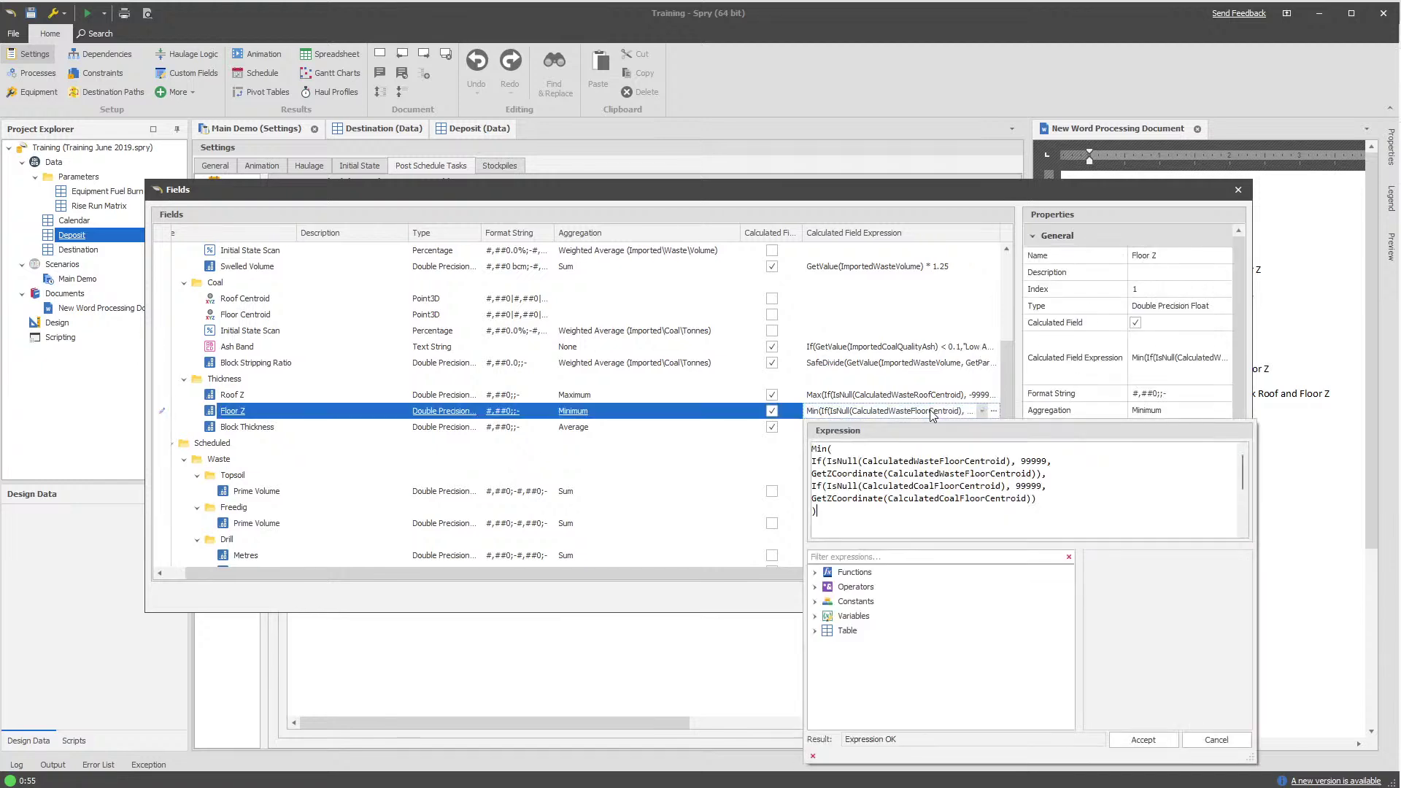
{"action": "key", "text": "ctrl+a"}
{"action": "key", "text": "ctrl+c"}
{"action": "left_click", "coordinate": [733, 605]}
{"action": "left_click", "coordinate": [1222, 592]}
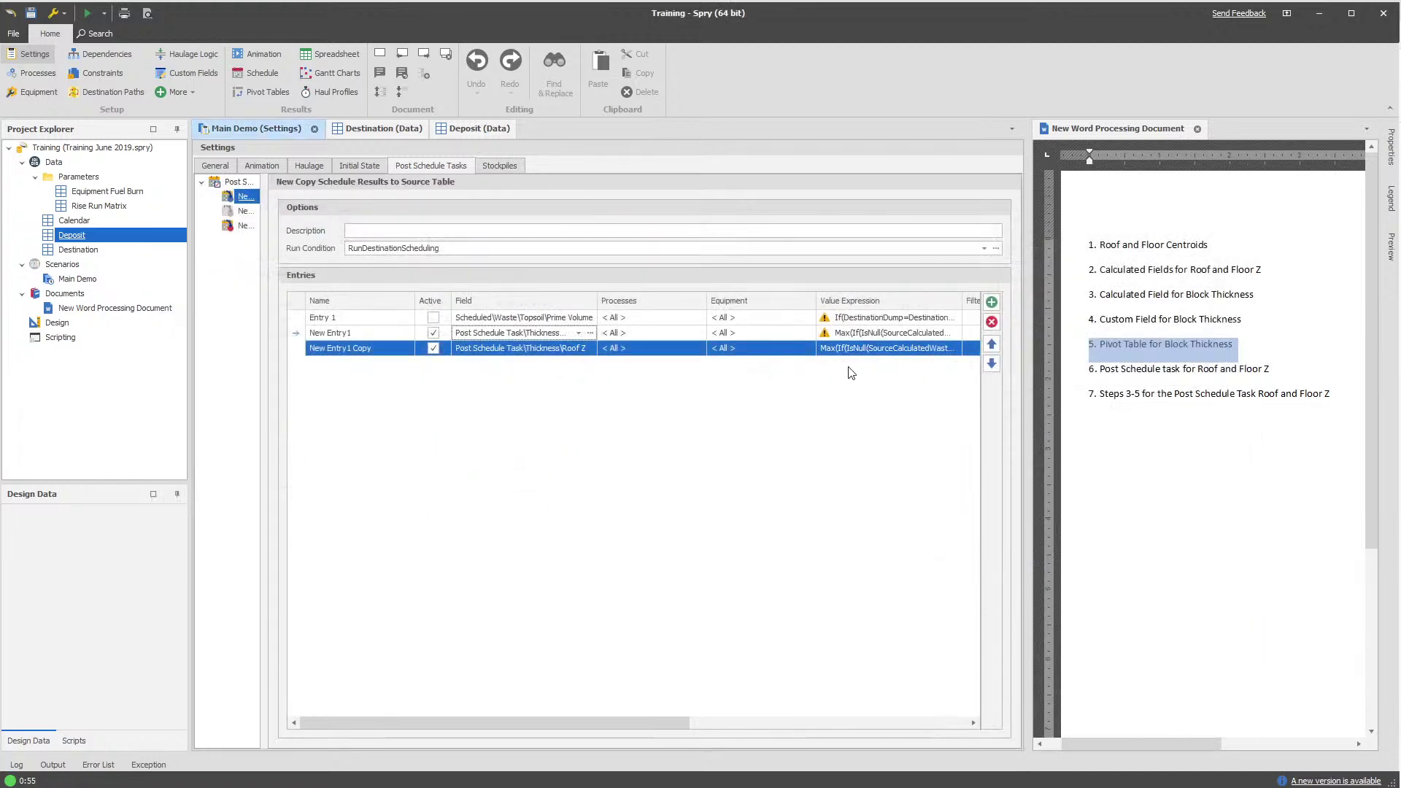
{"action": "left_click", "coordinate": [870, 349]}
{"action": "key", "text": "ctrl+a"}
{"action": "key", "text": "ctrl+v"}
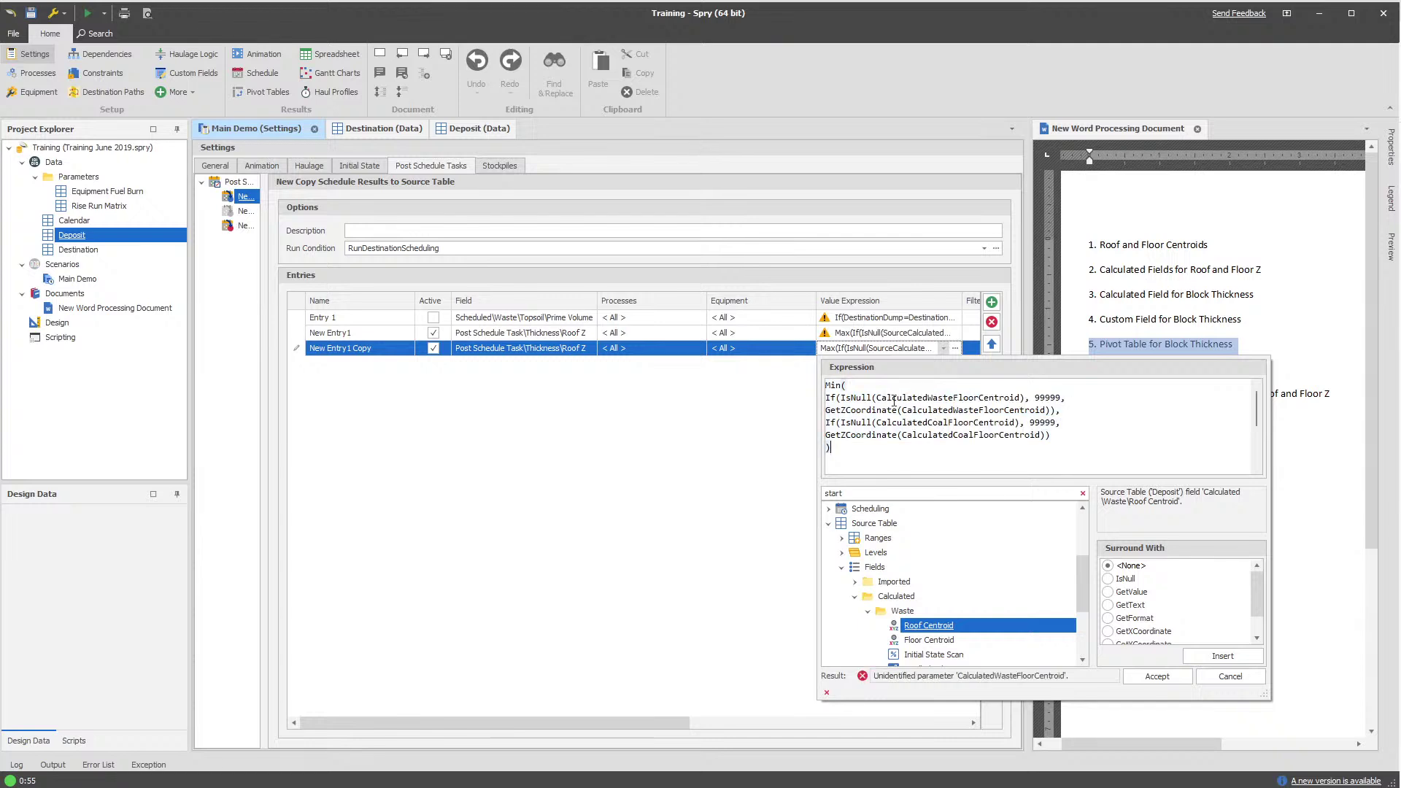
Prefix all four floor centroid references in New Entry1 Copy's value expression with Source and accept it
{"action": "type", "text": "Source"}
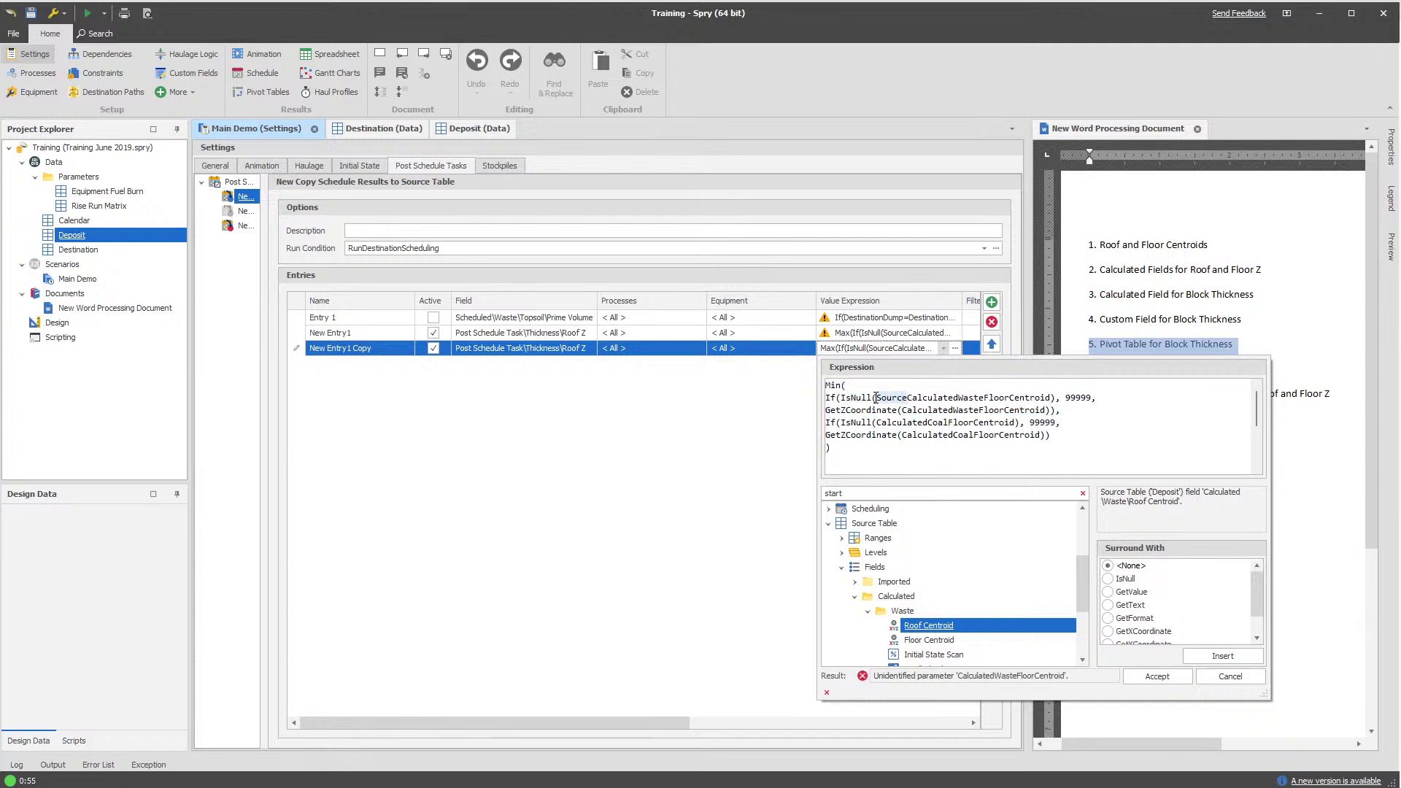
{"action": "left_click", "coordinate": [903, 410]}
{"action": "type", "text": "Source"}
{"action": "left_click", "coordinate": [879, 423]}
{"action": "type", "text": "Source"}
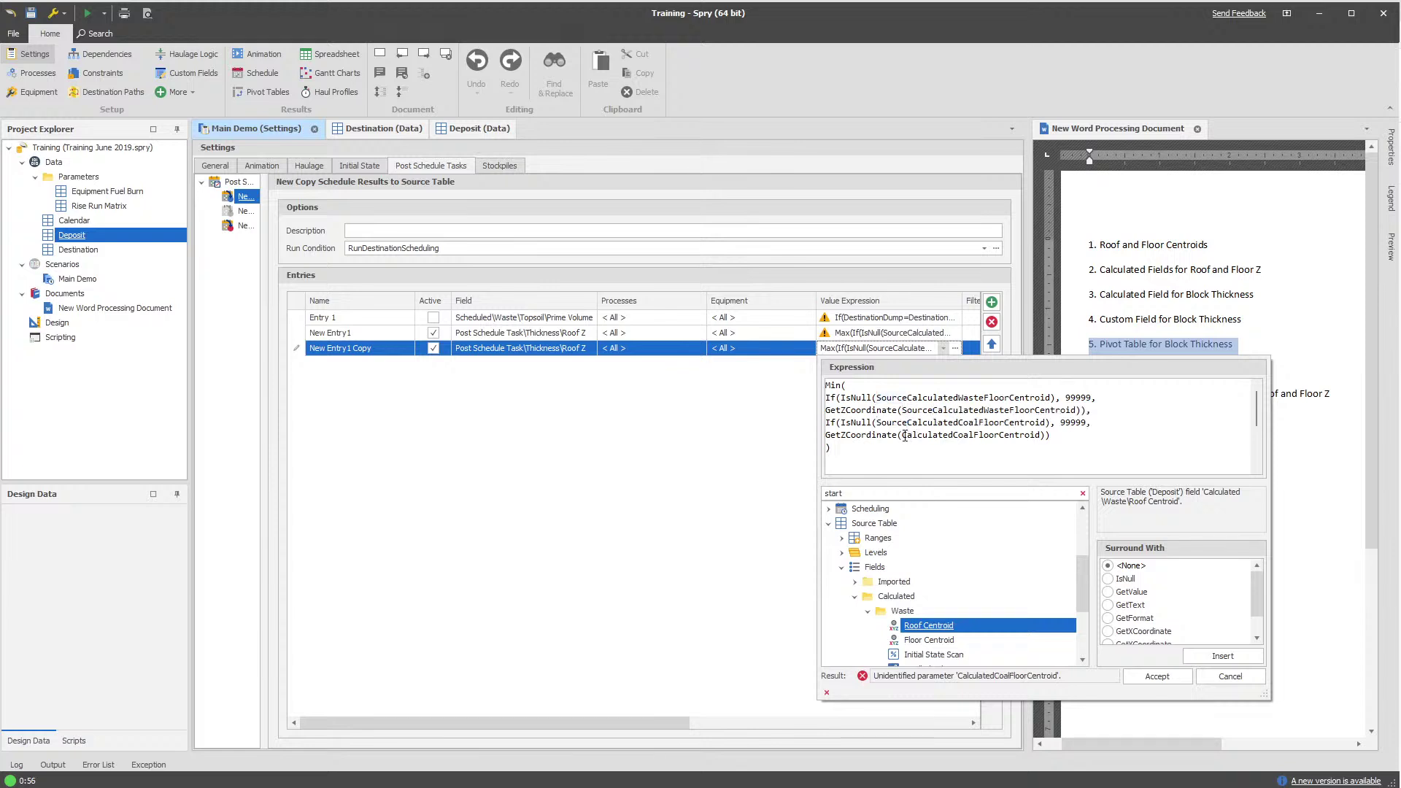
{"action": "left_click", "coordinate": [905, 435]}
{"action": "type", "text": "Source"}
{"action": "left_click", "coordinate": [1157, 677]}
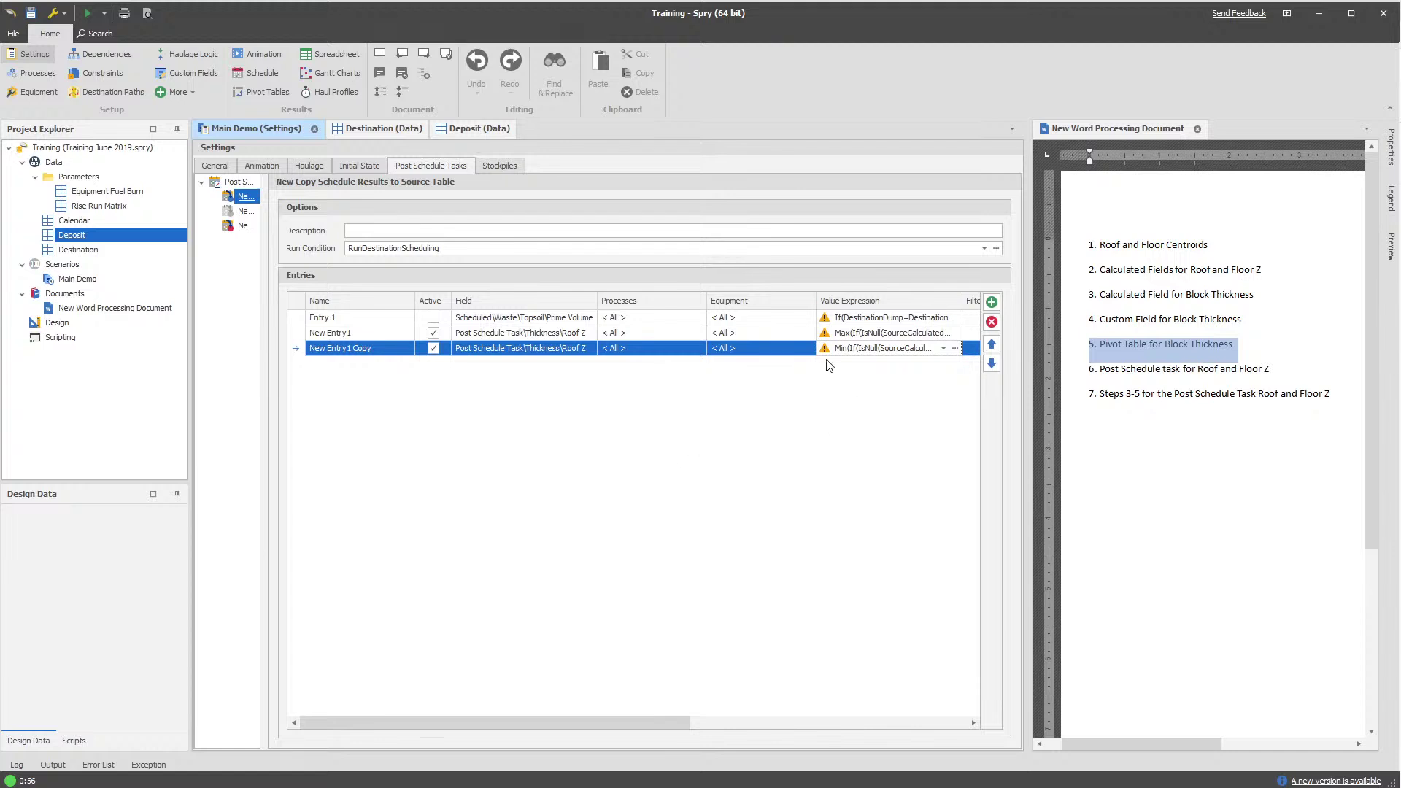
Wrap New Entry1's entire value expression in the ScheduleMax function and commit the change
{"action": "mouse_move", "coordinate": [827, 349]}
{"action": "double_click", "coordinate": [880, 334]}
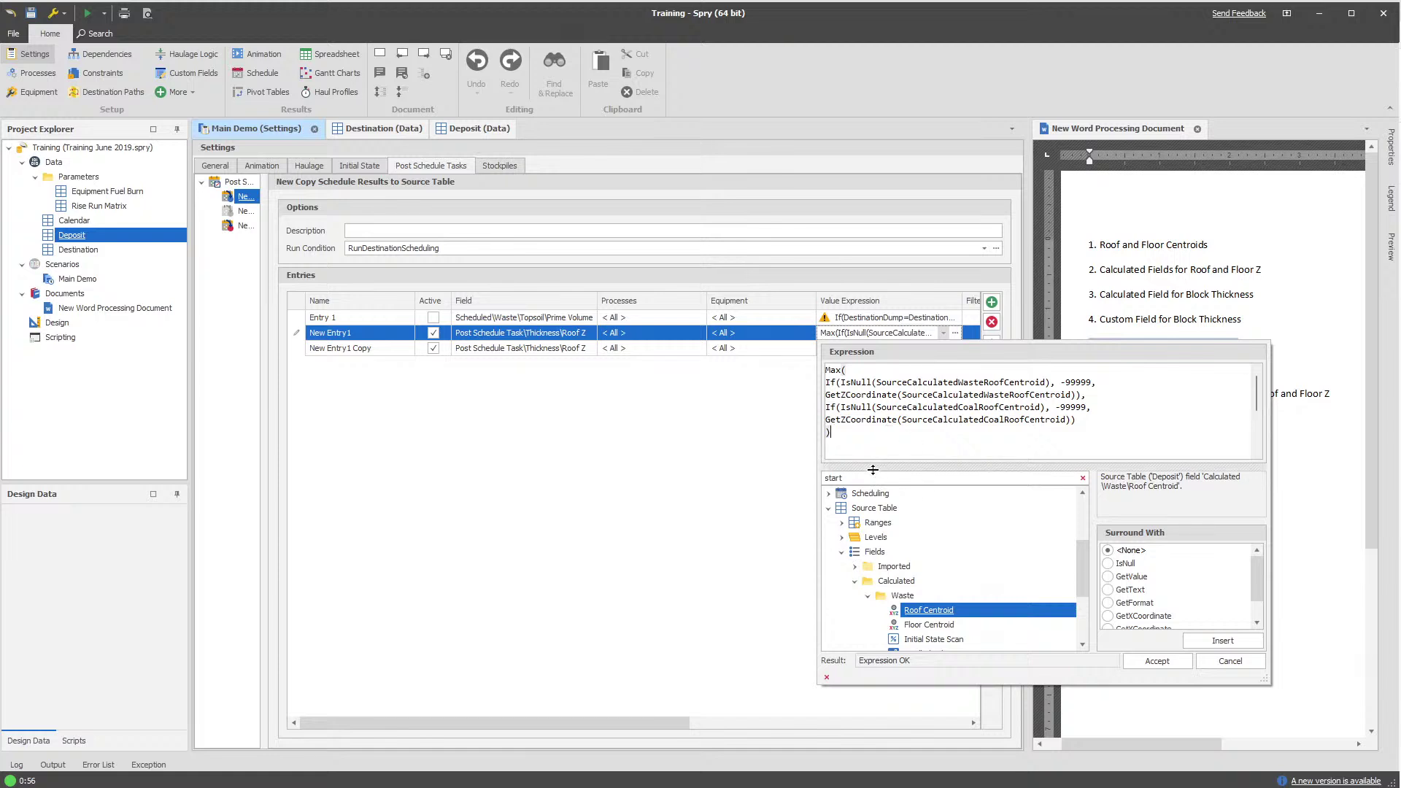
{"action": "key", "text": "Tab"}
{"action": "type", "text": "max"}
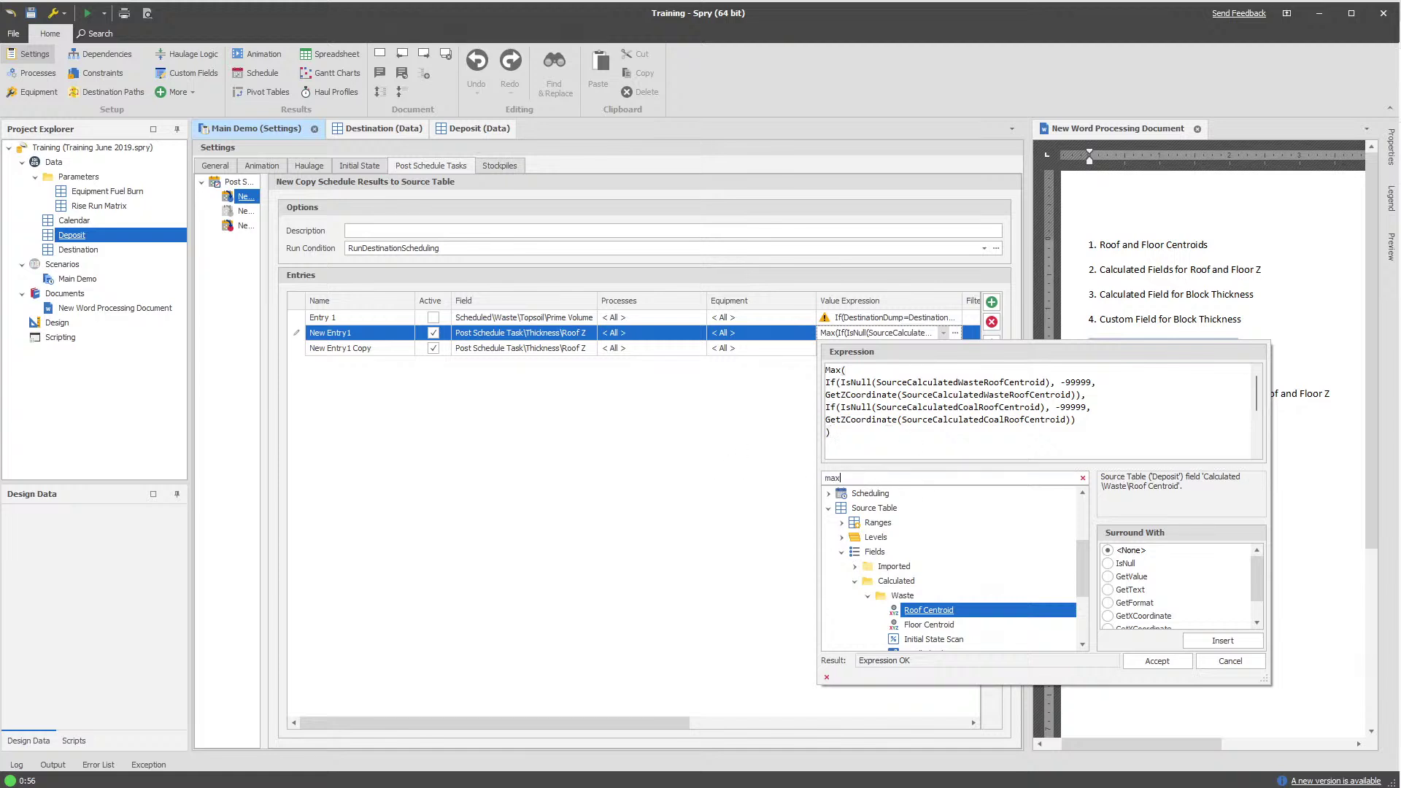
{"action": "scroll", "coordinate": [948, 604], "scroll_direction": "up", "scroll_amount": 1}
{"action": "scroll", "coordinate": [949, 604], "scroll_direction": "up", "scroll_amount": 1}
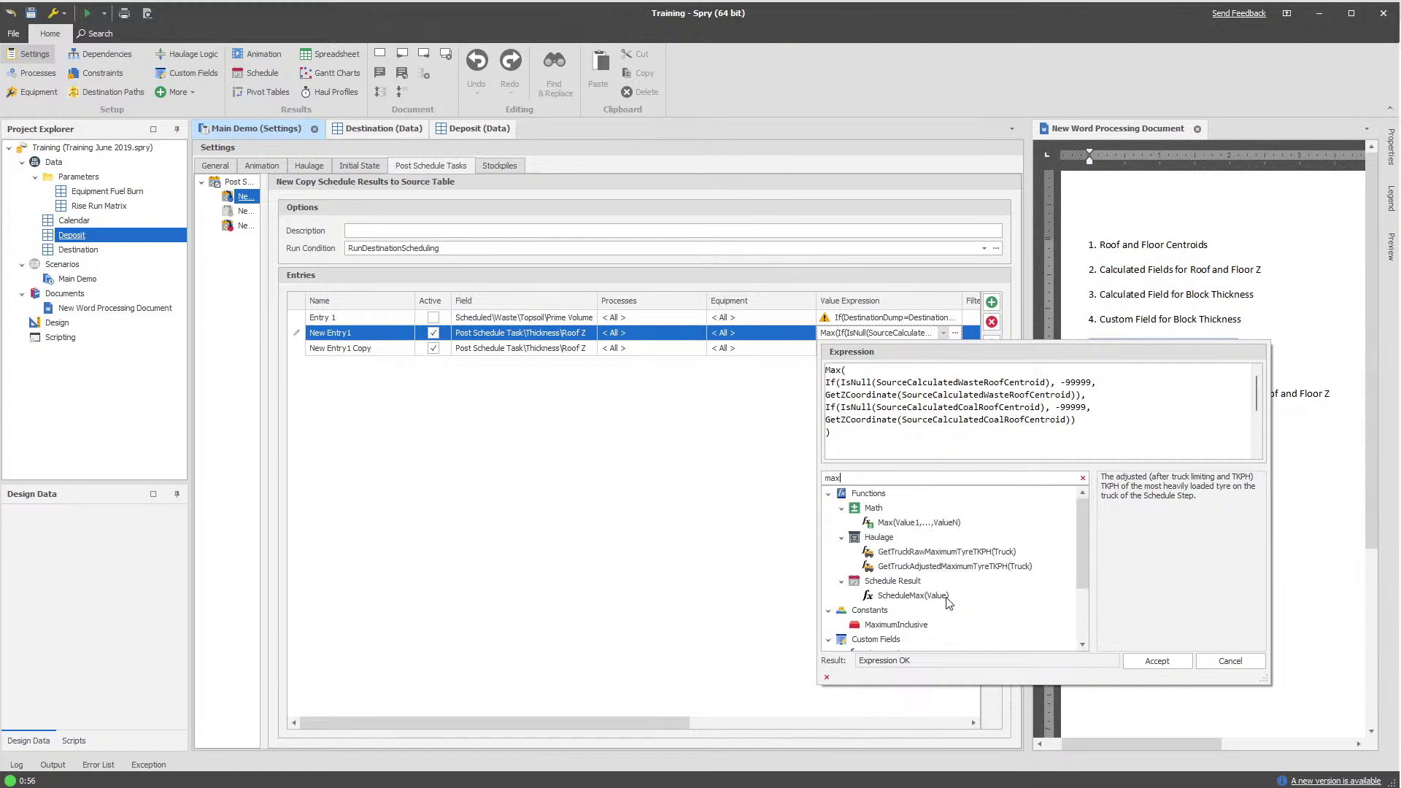
{"action": "left_click", "coordinate": [948, 596]}
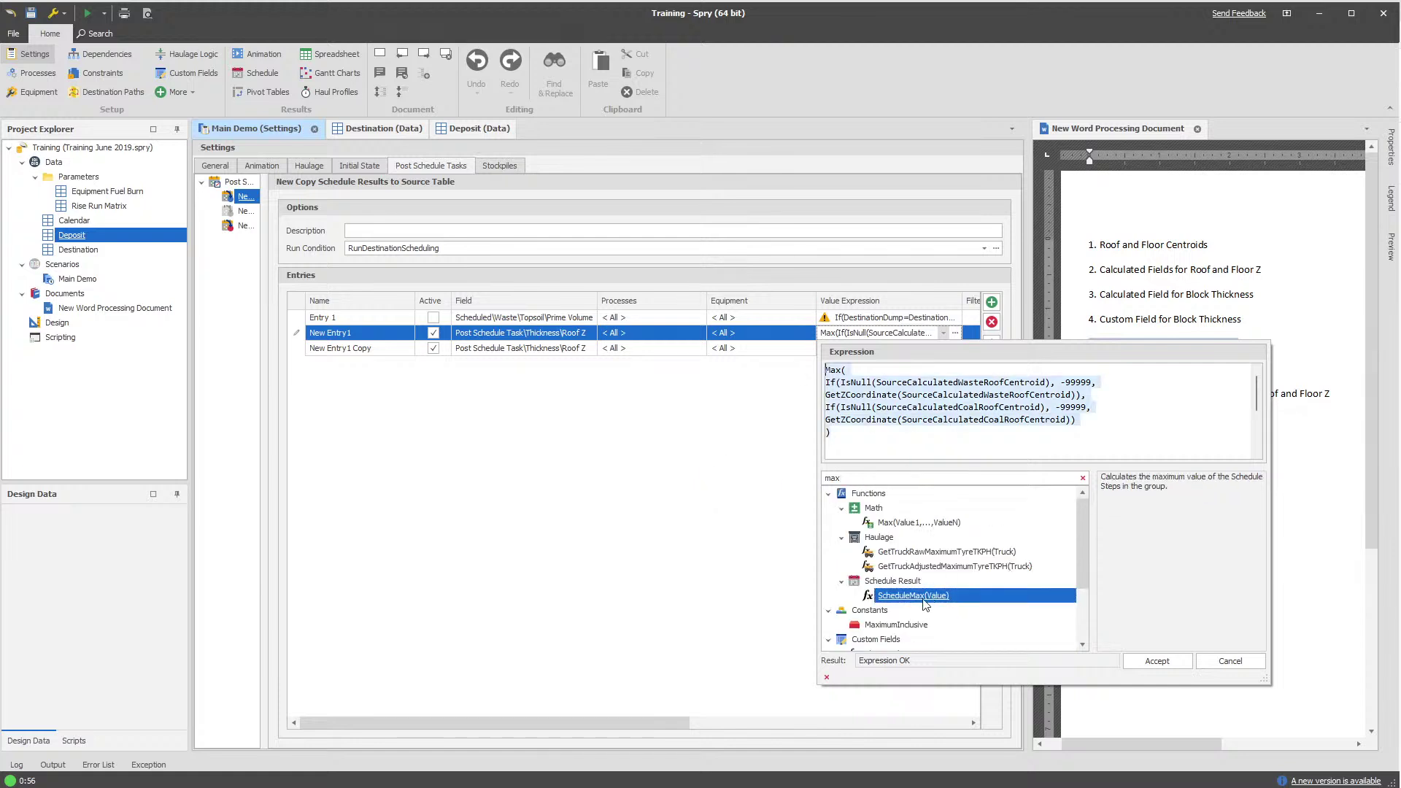
{"action": "double_click", "coordinate": [925, 602]}
{"action": "left_click", "coordinate": [858, 435]}
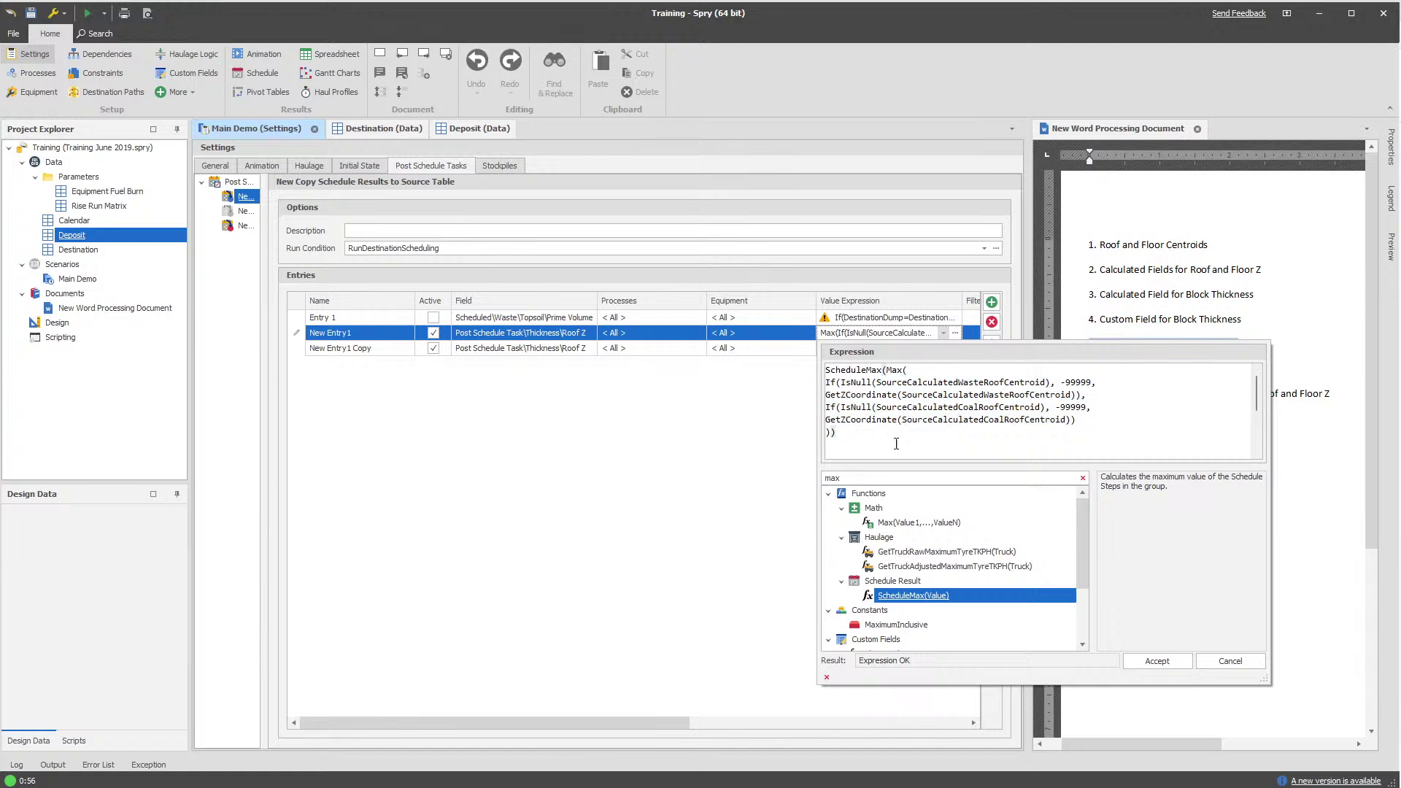
{"action": "left_click", "coordinate": [752, 447]}
Wrap New Entry1 Copy's entire value expression in the ScheduleMin function and commit the change
{"action": "left_click", "coordinate": [904, 348]}
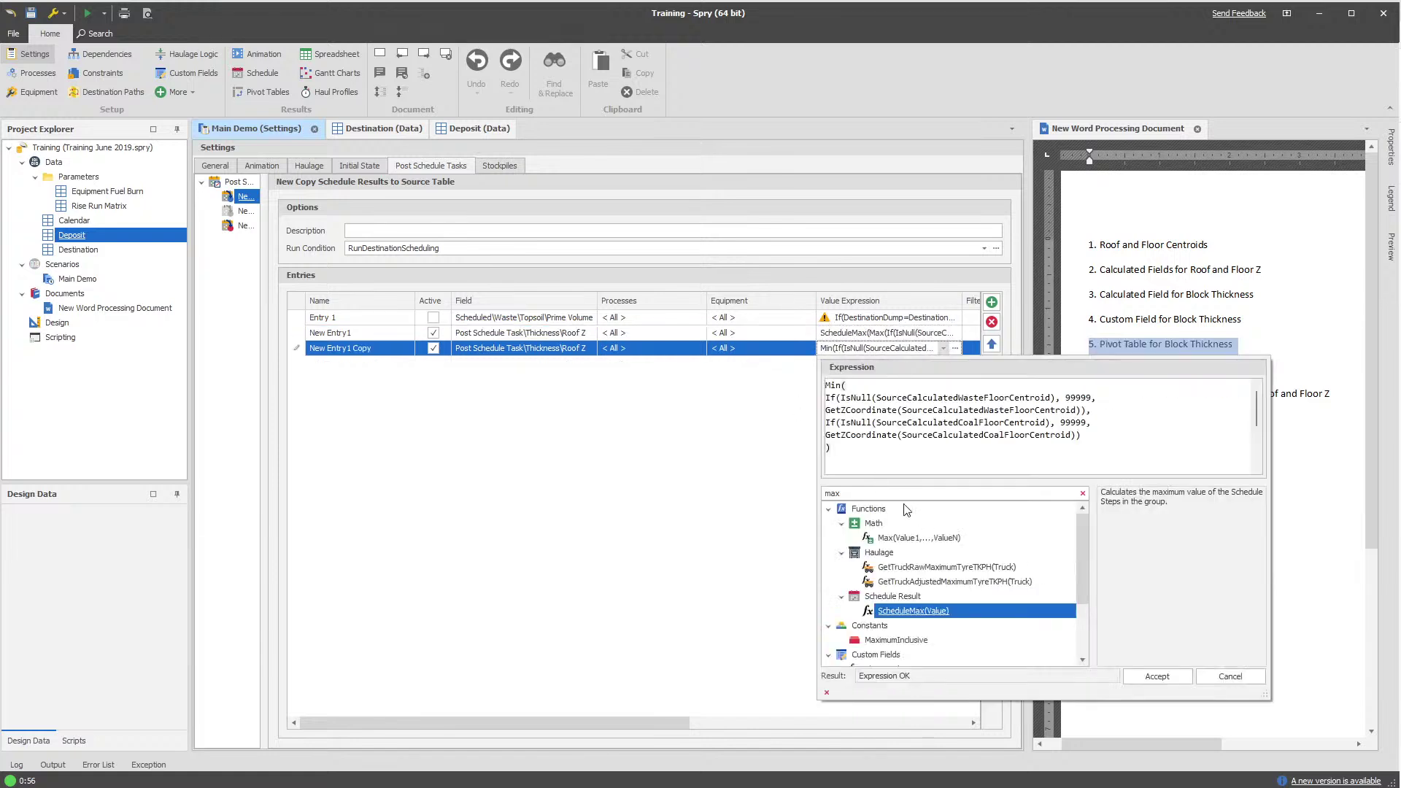
{"action": "type", "text": "min"}
{"action": "left_click_drag", "start_coordinate": [869, 480], "coordinate": [813, 522]}
{"action": "key", "text": "ctrl+a"}
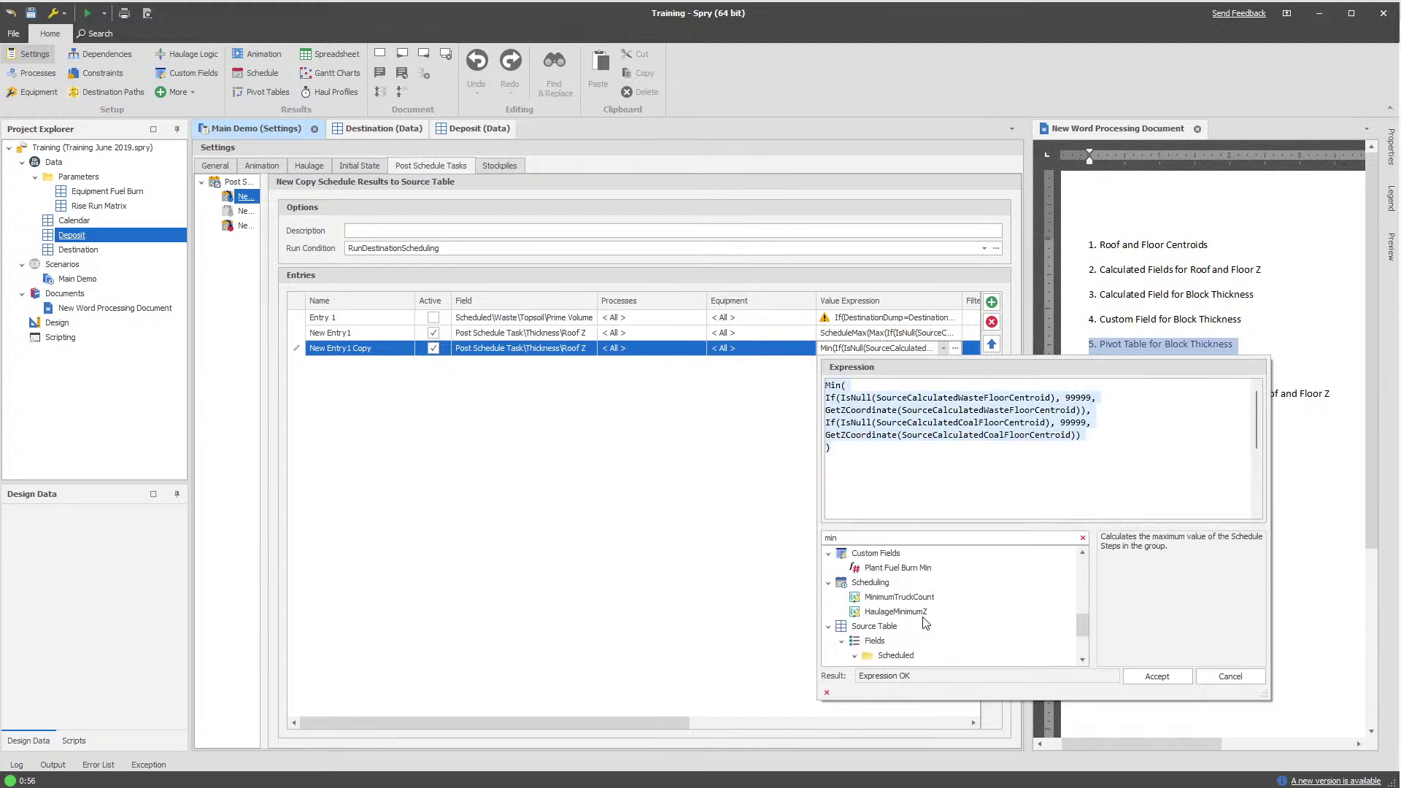
{"action": "scroll", "coordinate": [927, 619], "scroll_direction": "down", "scroll_amount": 5}
{"action": "scroll", "coordinate": [927, 619], "scroll_direction": "down", "scroll_amount": 2}
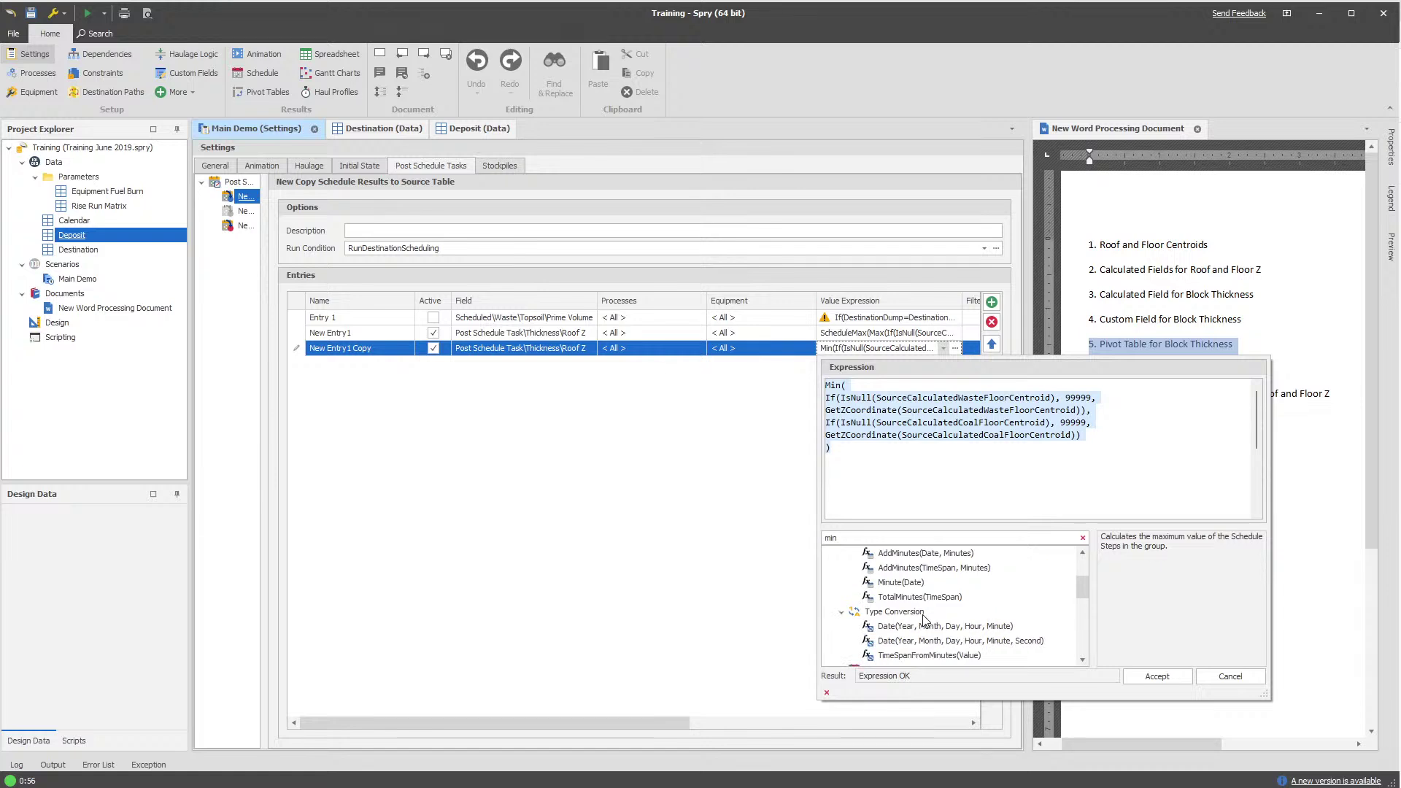
{"action": "left_click_drag", "start_coordinate": [912, 640], "coordinate": [833, 387]}
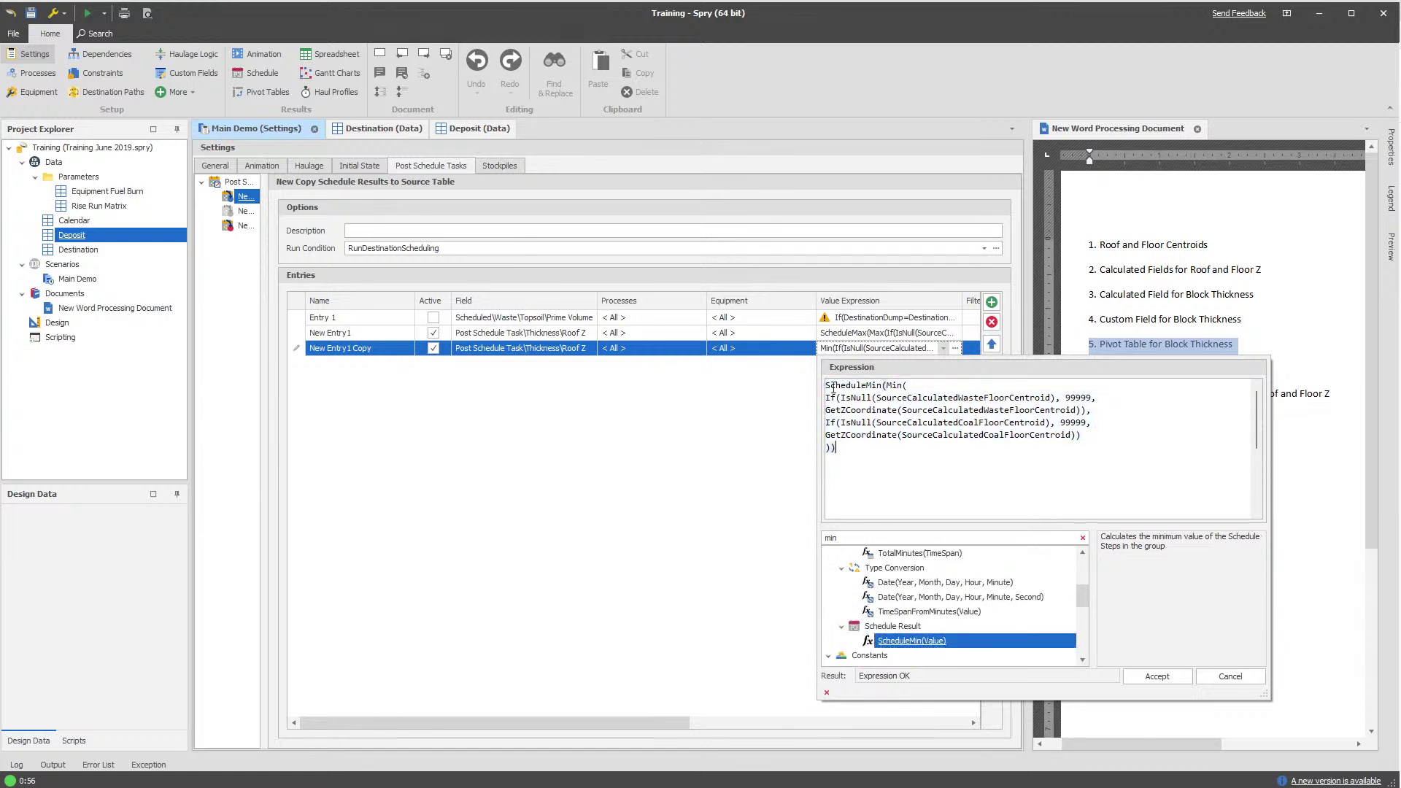
{"action": "left_click", "coordinate": [896, 342]}
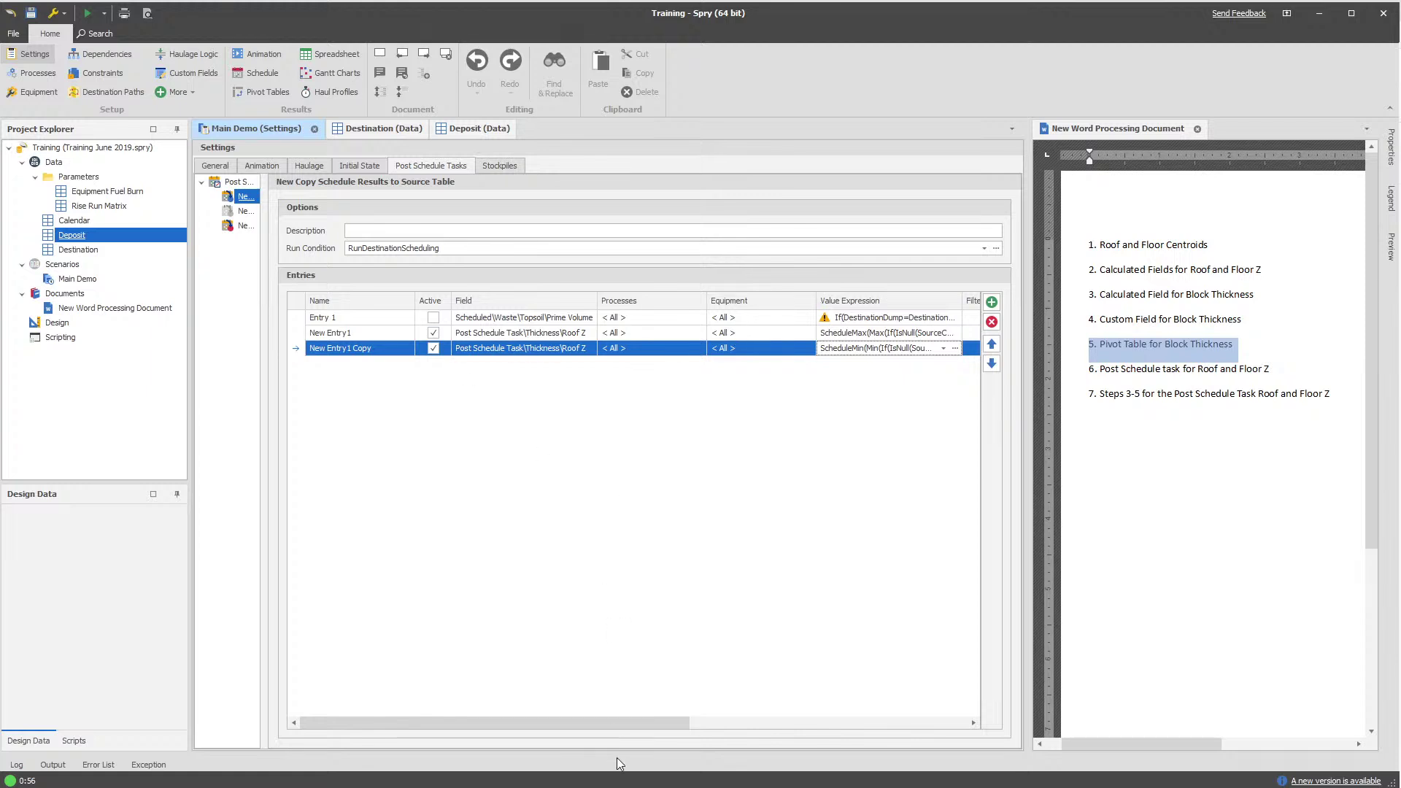
{"action": "mouse_move", "coordinate": [631, 723]}
{"action": "left_mouse_down"}
{"action": "mouse_move", "coordinate": [941, 726]}
{"action": "mouse_move", "coordinate": [620, 719]}
{"action": "left_mouse_up"}
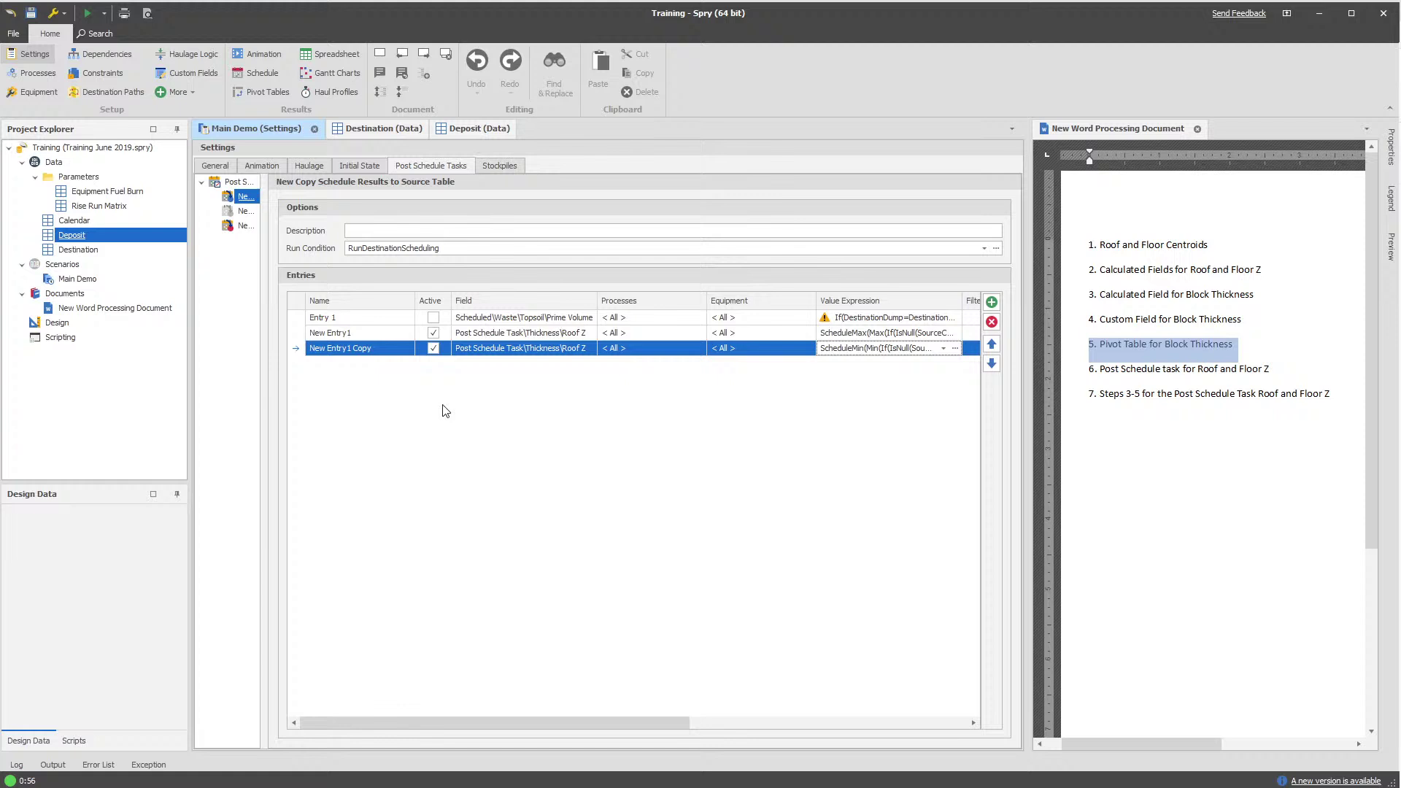
Clear the run condition of the first Copy Schedule Results to Source Table task and run that task
{"action": "right_click", "coordinate": [245, 195]}
{"action": "key", "text": "Escape"}
{"action": "left_click_drag", "start_coordinate": [264, 260], "coordinate": [344, 241]}
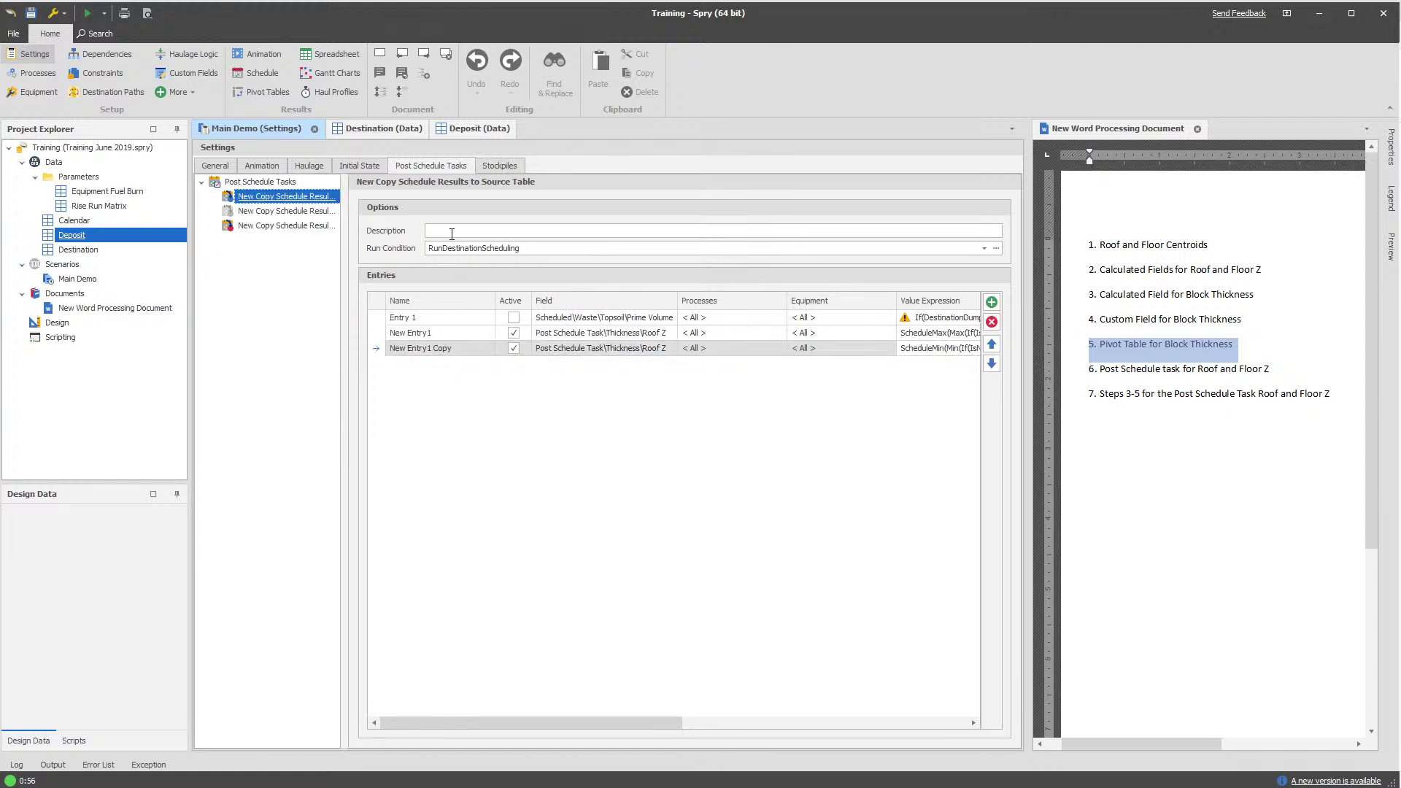
{"action": "left_click", "coordinate": [467, 249]}
{"action": "key", "text": "ctrl+a"}
{"action": "key", "text": "Delete"}
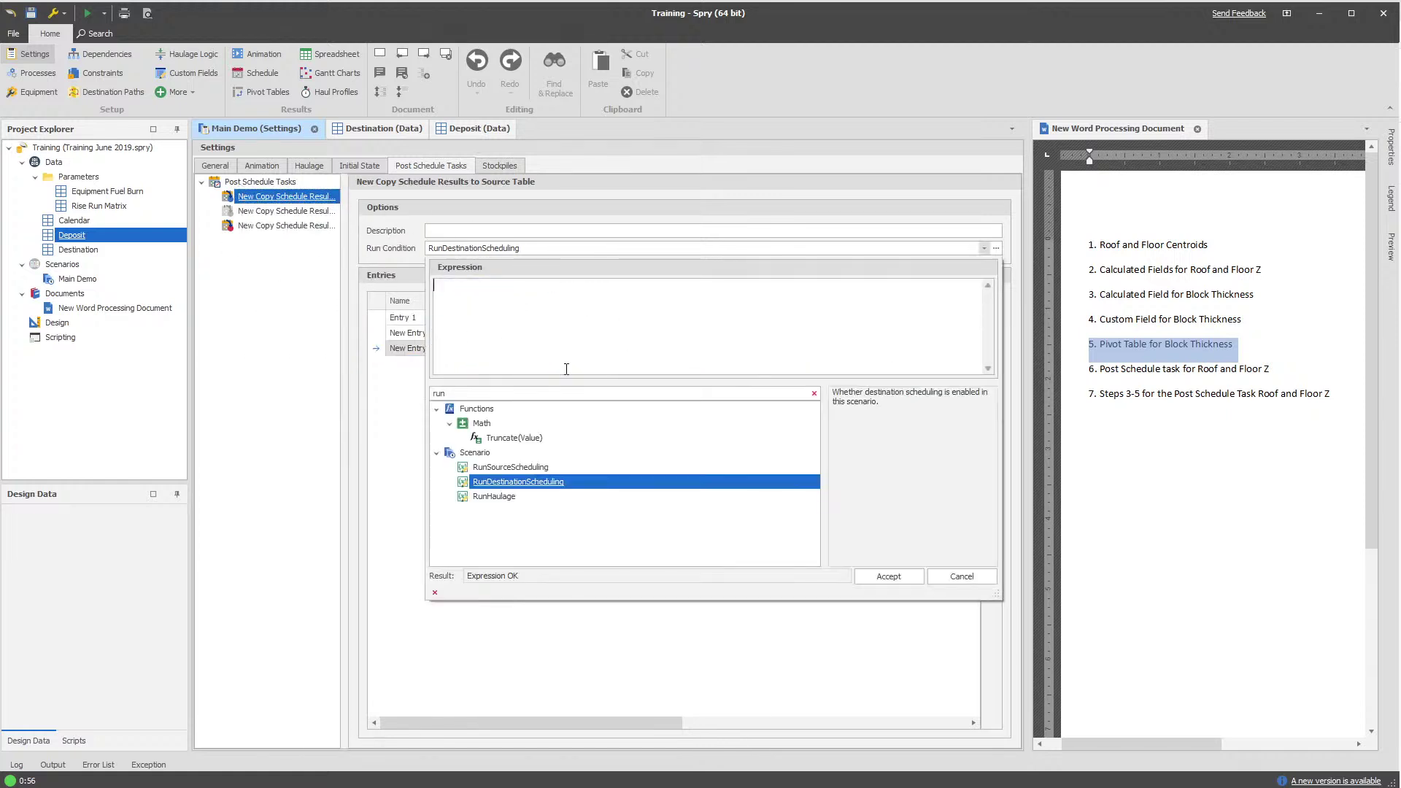
{"action": "left_click", "coordinate": [910, 577]}
{"action": "right_click", "coordinate": [297, 198]}
{"action": "left_click", "coordinate": [325, 281]}
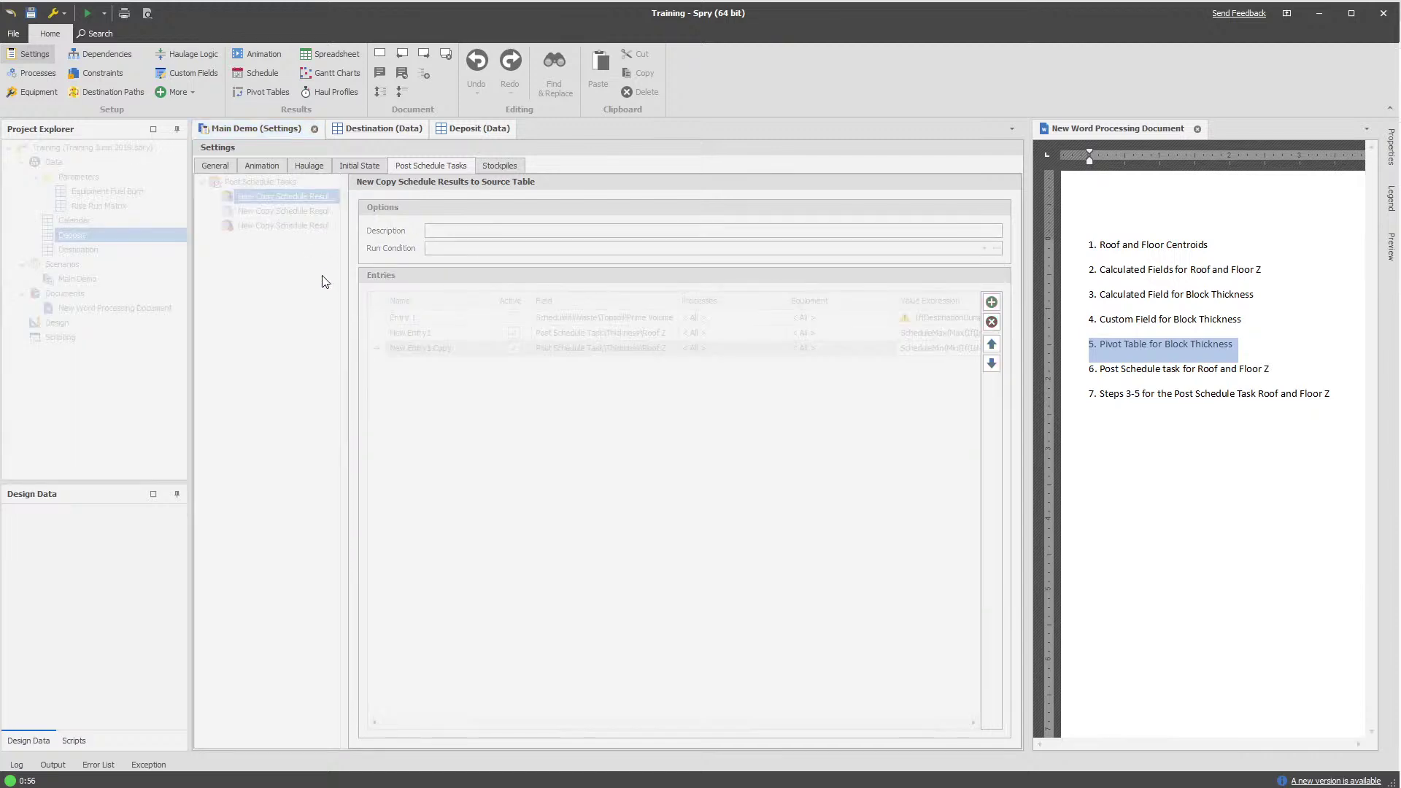
Check Deposit's Post Schedule Task thickness fields for block Alpha\S1\B1\D\145
{"action": "left_click", "coordinate": [463, 126]}
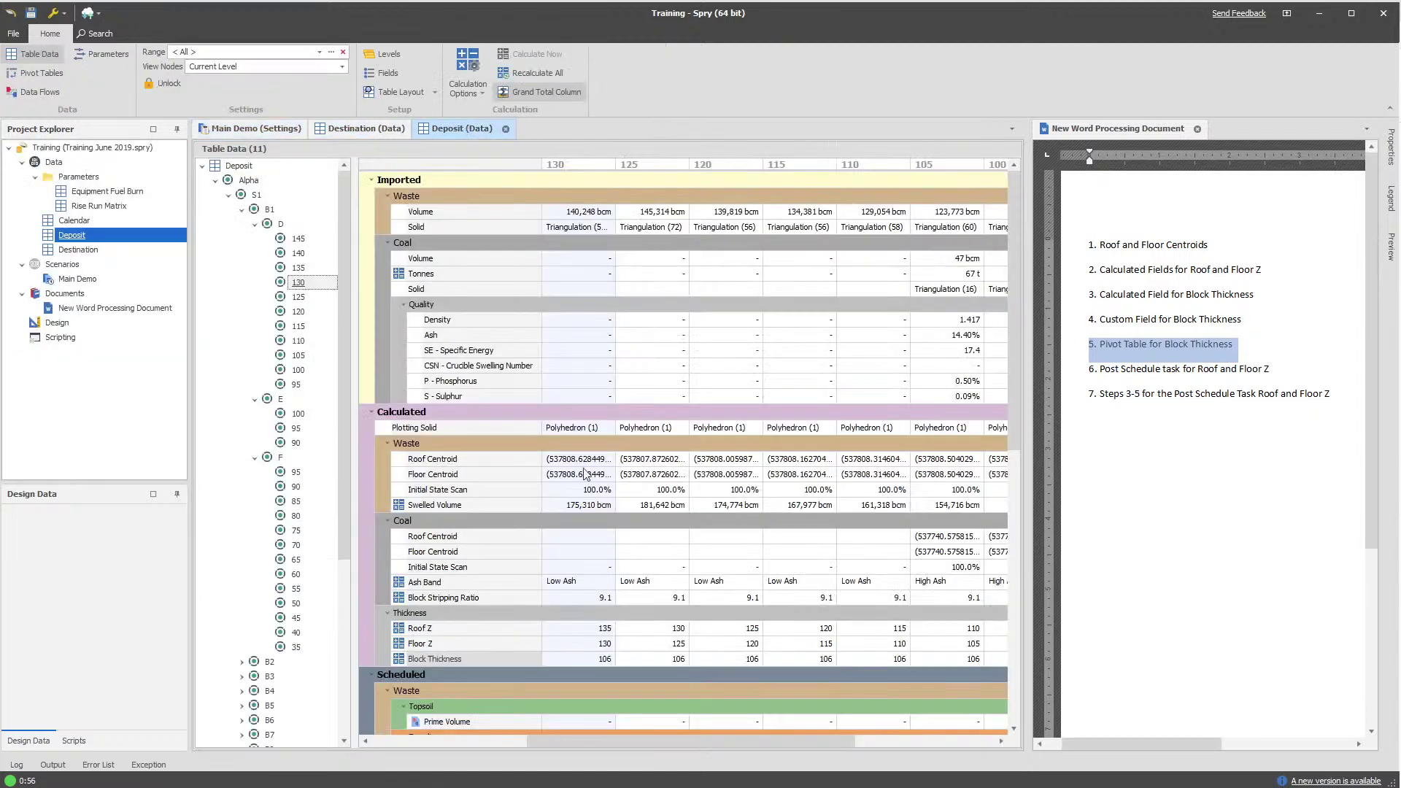
{"action": "scroll", "coordinate": [566, 606], "scroll_direction": "down", "scroll_amount": 10}
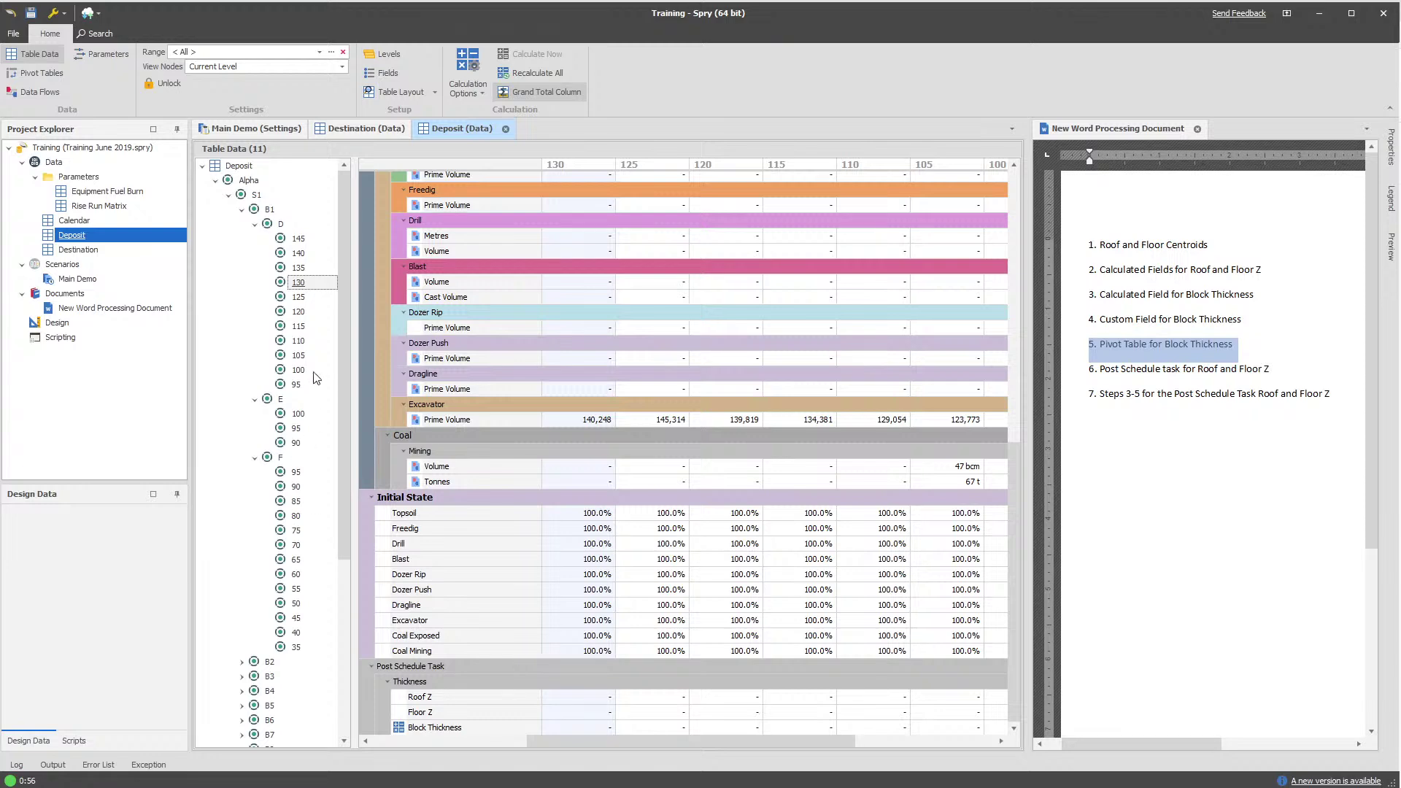
{"action": "left_click", "coordinate": [307, 241]}
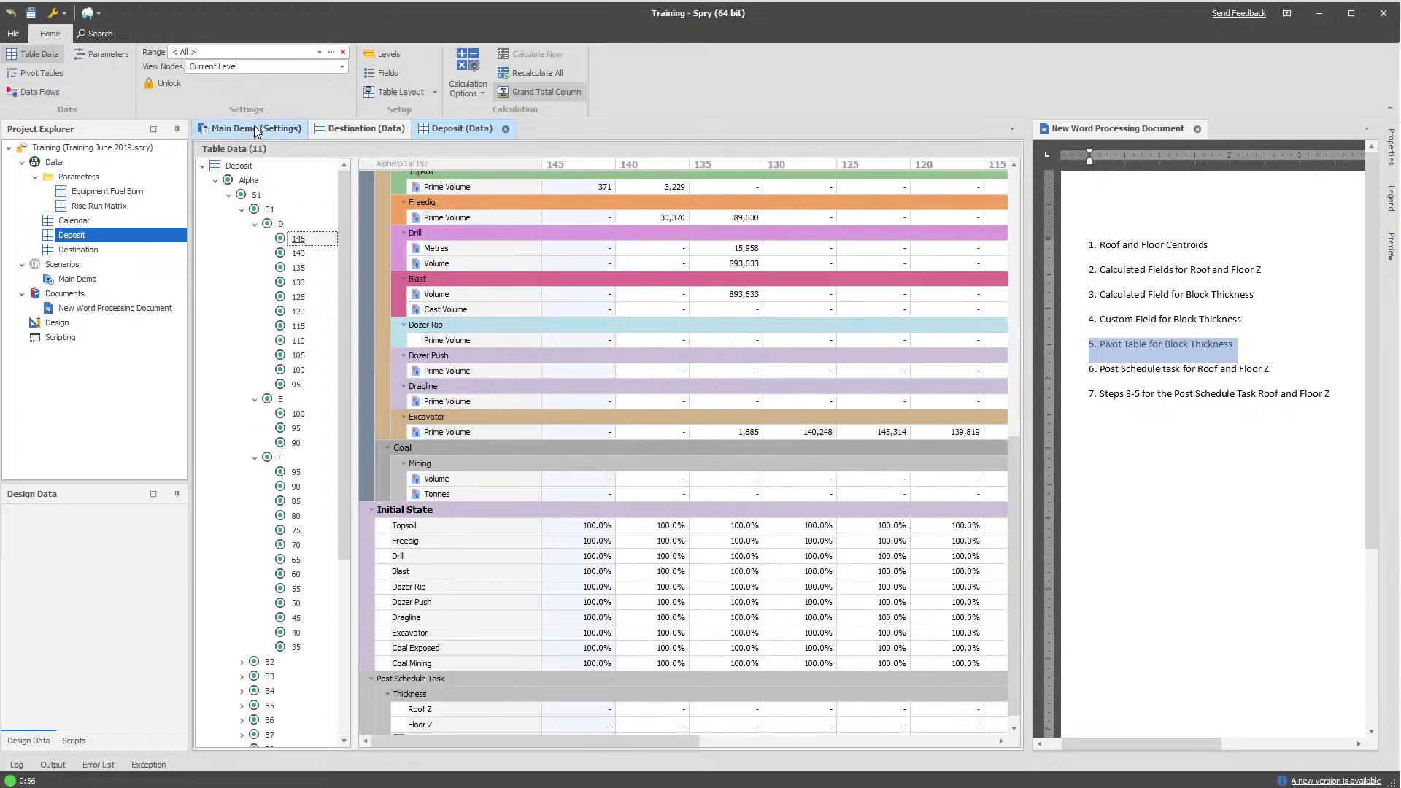
Review the entries of Main Demo's post schedule task
{"action": "left_click", "coordinate": [259, 128]}
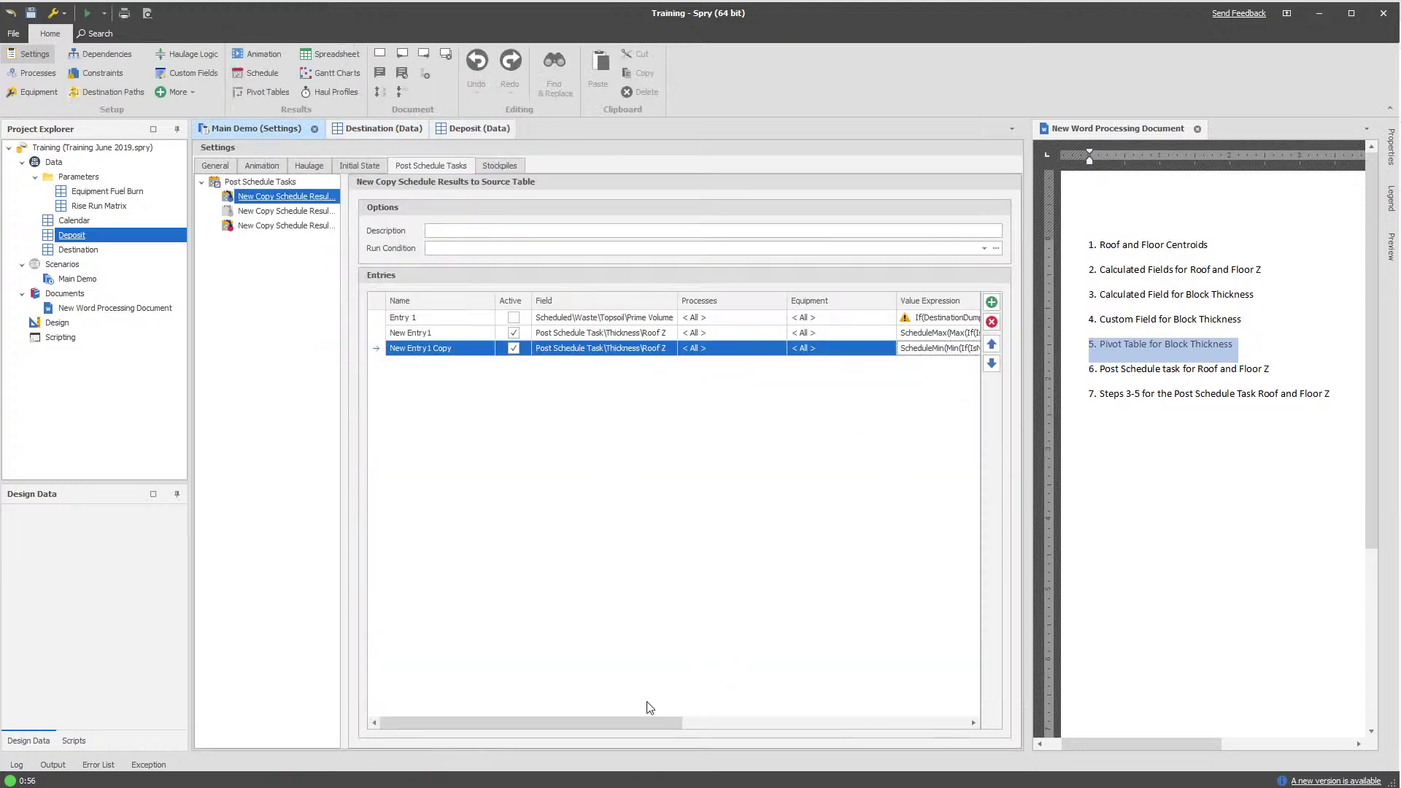
{"action": "left_click", "coordinate": [709, 720]}
{"action": "left_click_drag", "start_coordinate": [791, 716], "coordinate": [545, 711]}
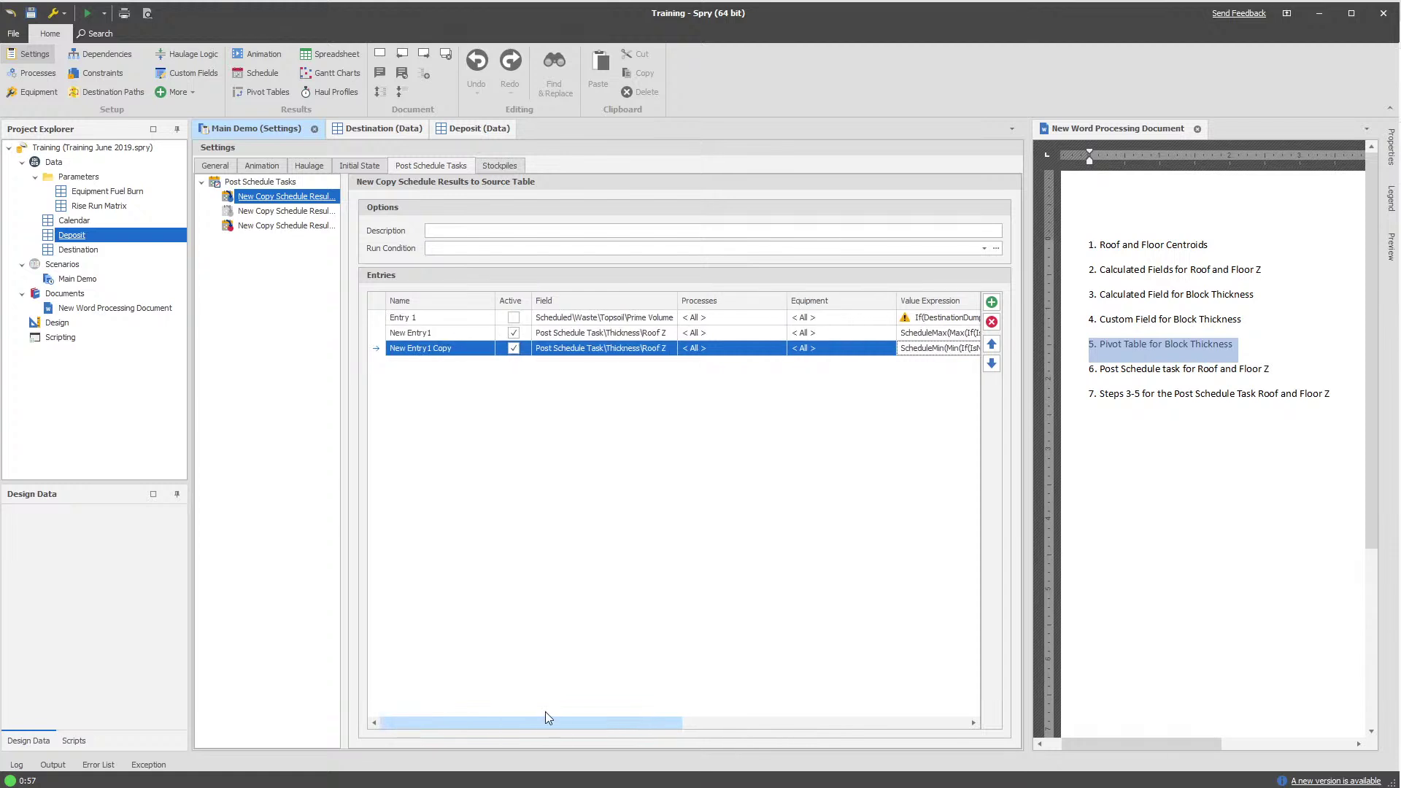
{"action": "left_click", "coordinate": [282, 443]}
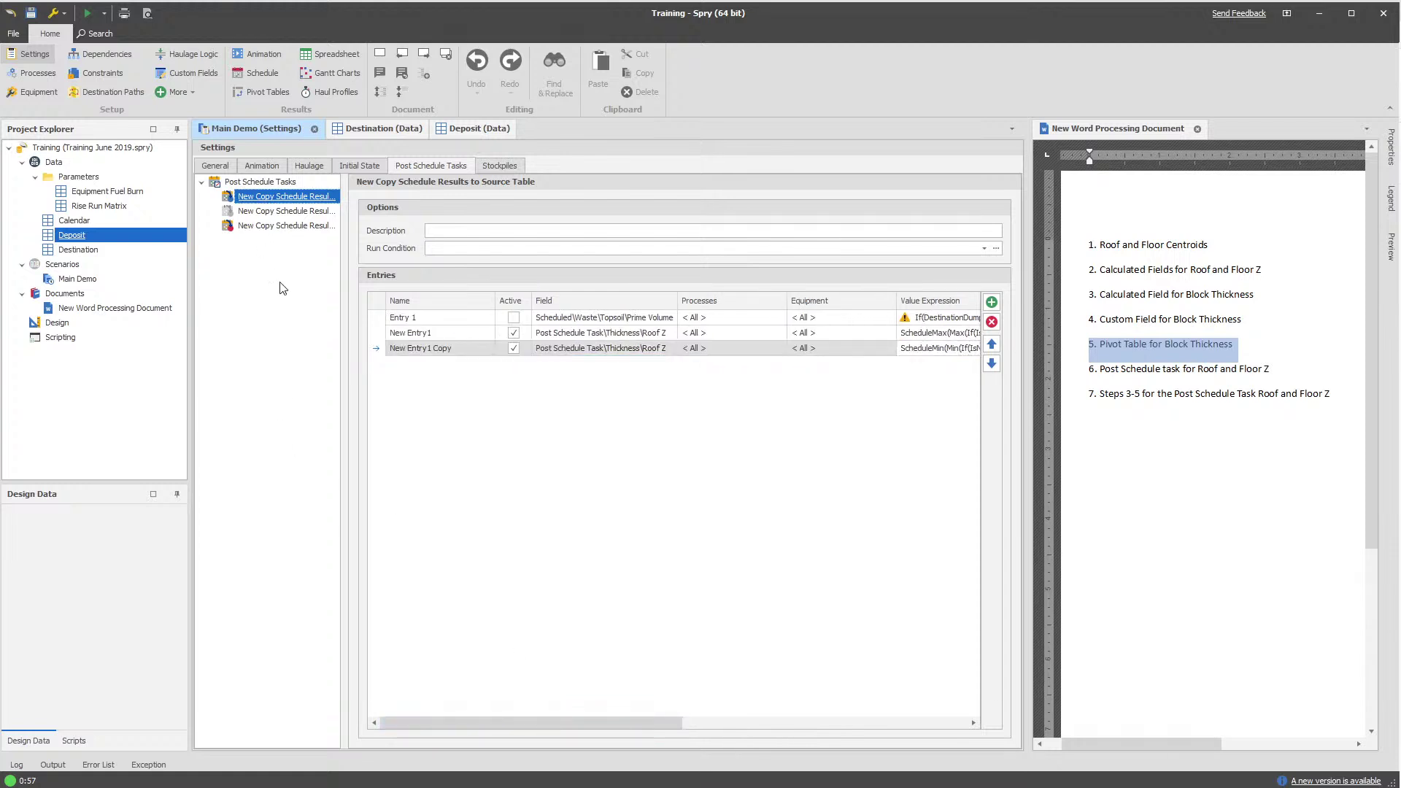
{"action": "key", "text": "F5"}
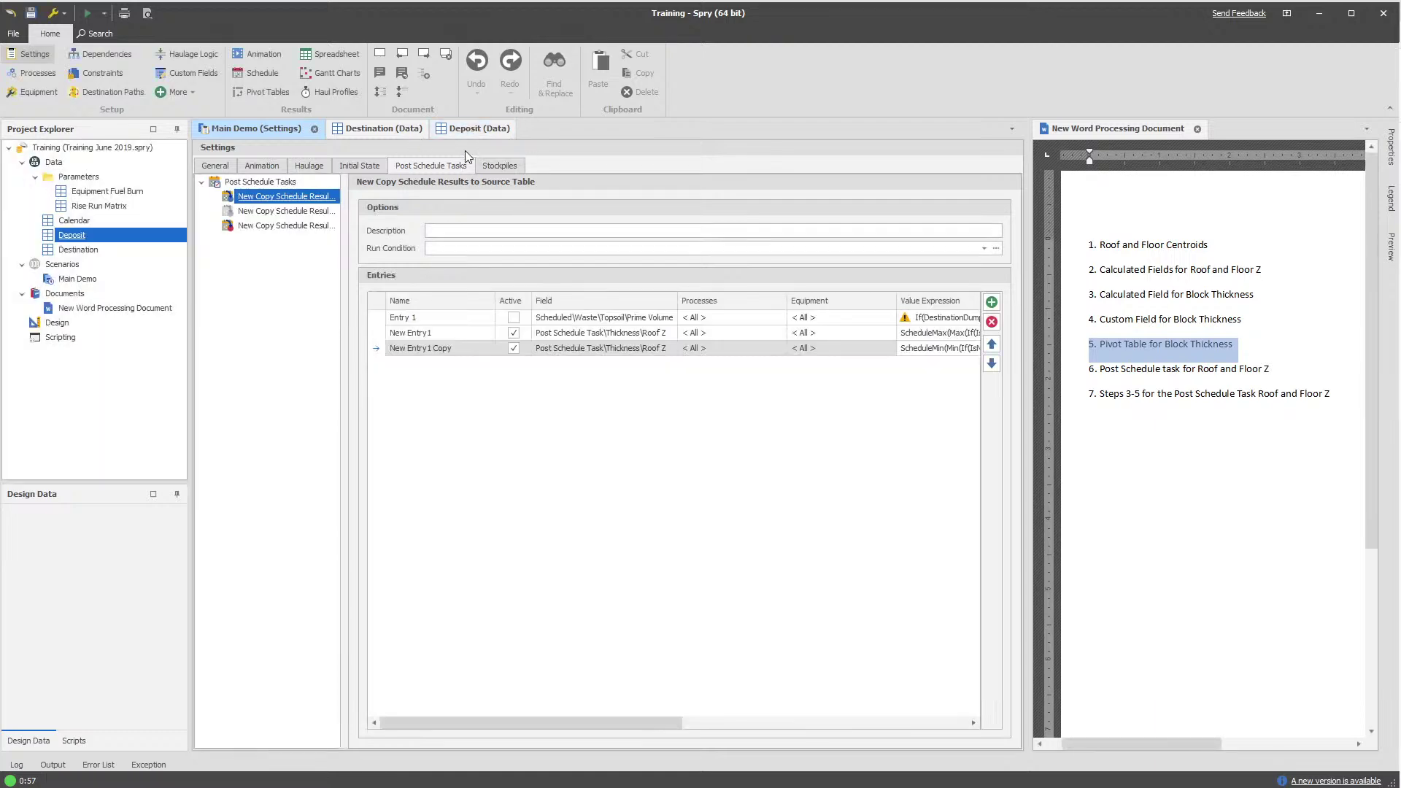
Examine Deposit's Post Schedule Task Roof Z, Floor Z and Block Thickness for the S1 blocks and across Alpha's strips
{"action": "left_click", "coordinate": [476, 130]}
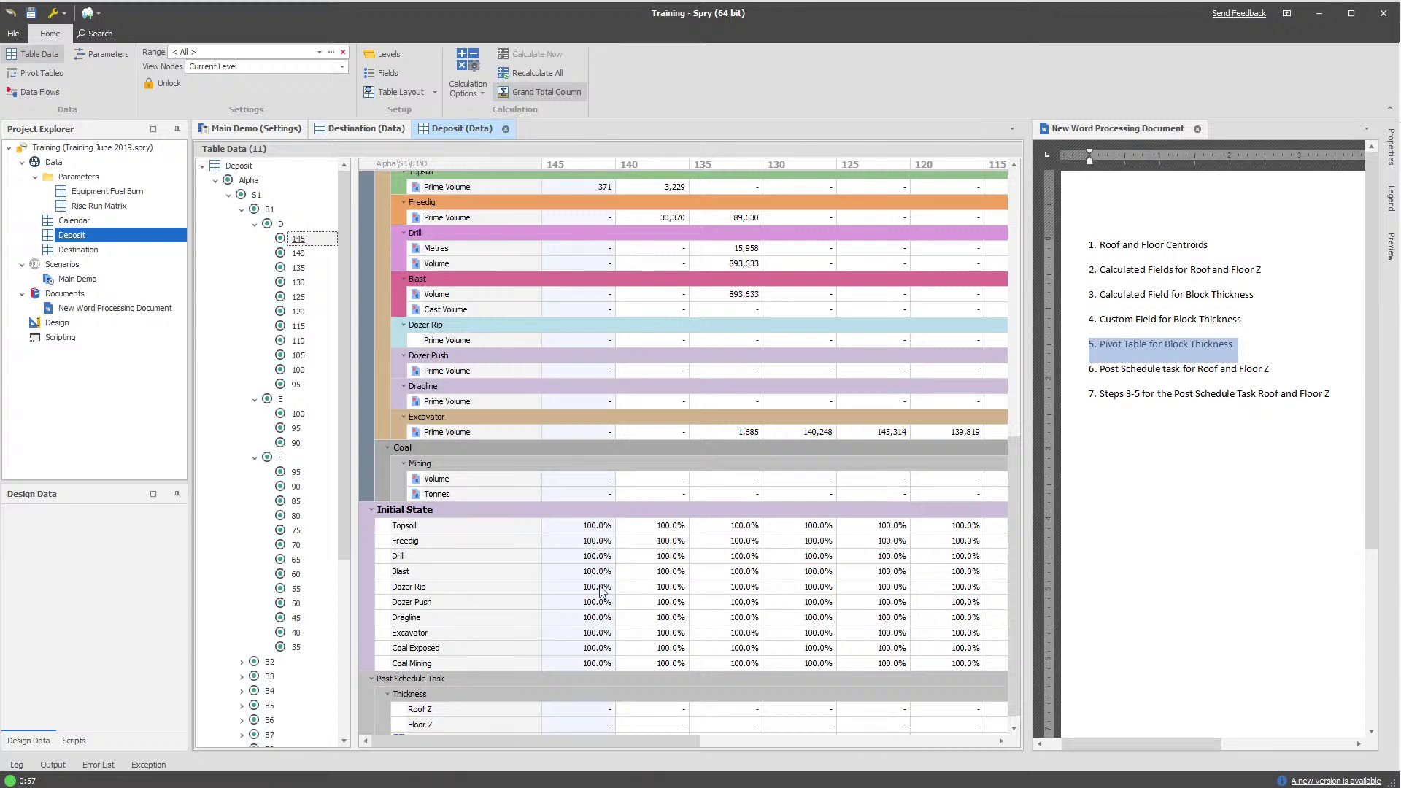
{"action": "scroll", "coordinate": [600, 591], "scroll_direction": "down", "scroll_amount": 1}
{"action": "left_click", "coordinate": [574, 711]}
{"action": "left_click", "coordinate": [574, 712]}
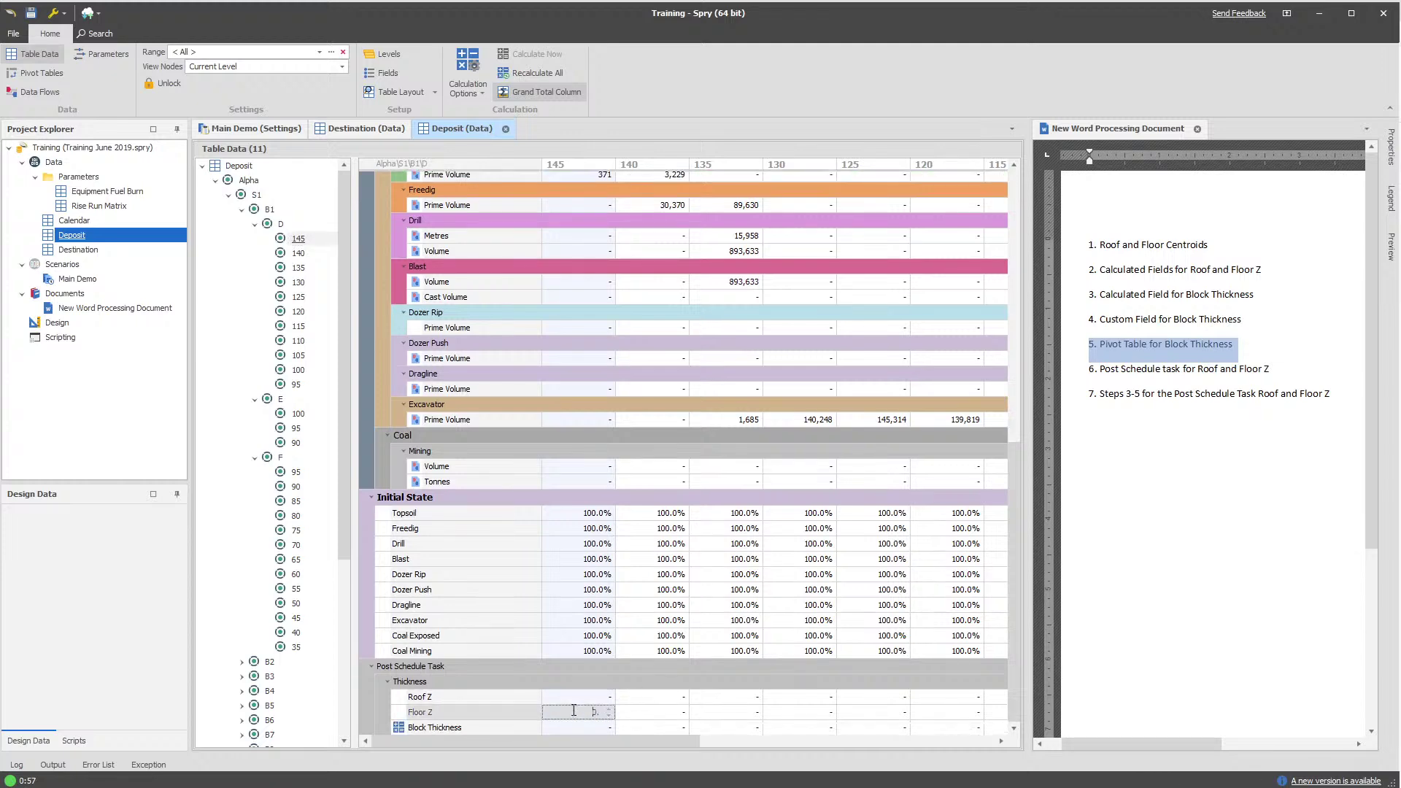
{"action": "left_click", "coordinate": [298, 311]}
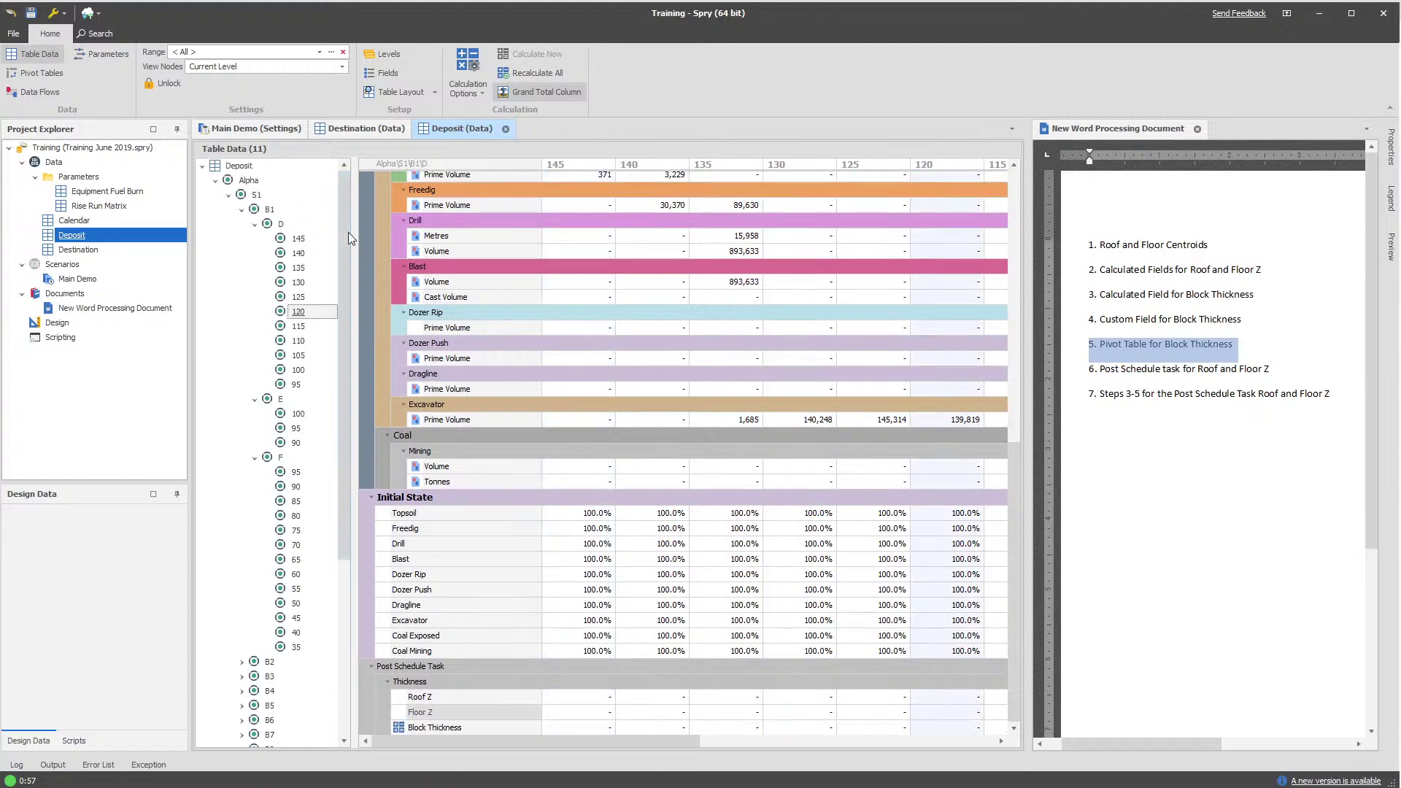
{"action": "left_click", "coordinate": [229, 195]}
{"action": "left_click", "coordinate": [257, 298]}
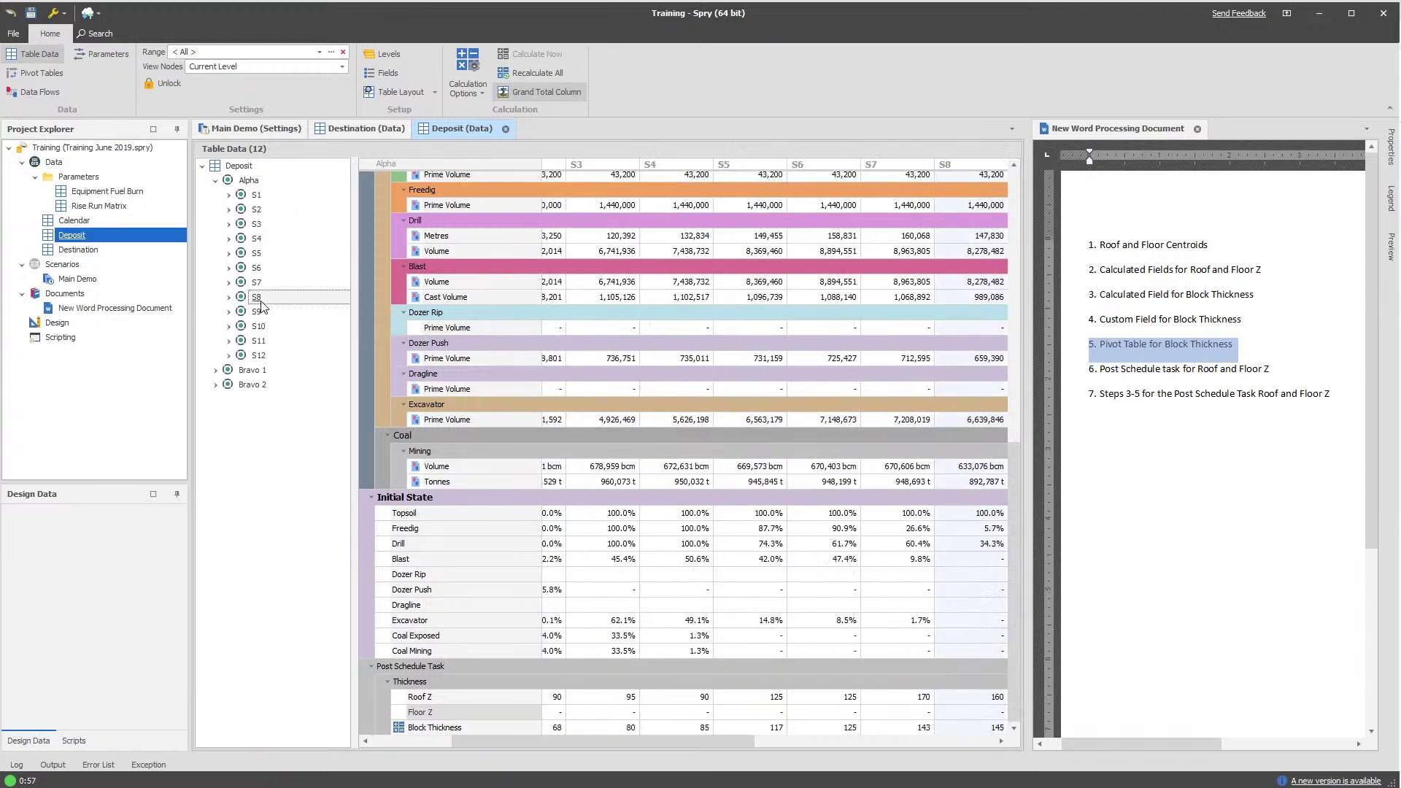
Open Main Demo's animation and set the source solids display to Normal
{"action": "left_click", "coordinate": [249, 129]}
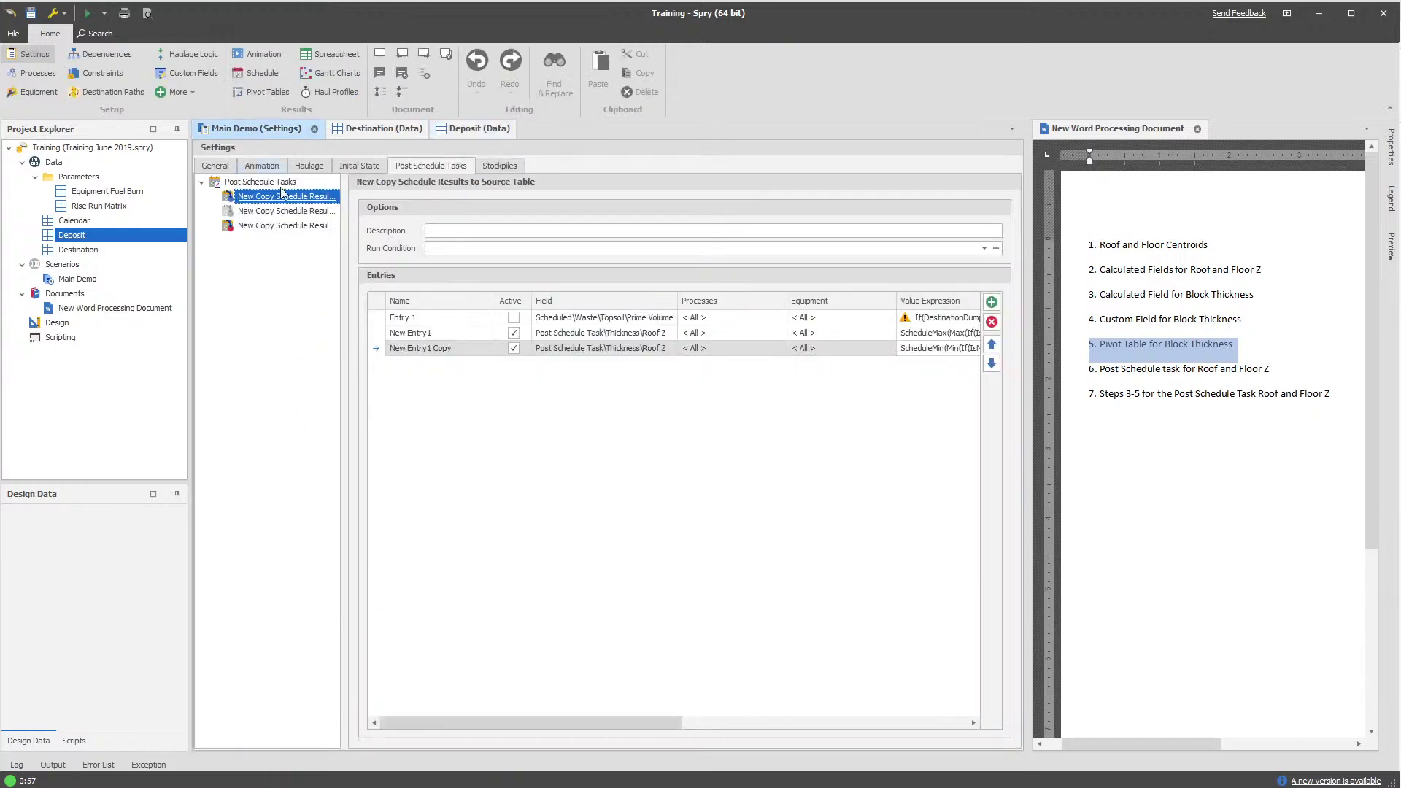
{"action": "left_click", "coordinate": [254, 53]}
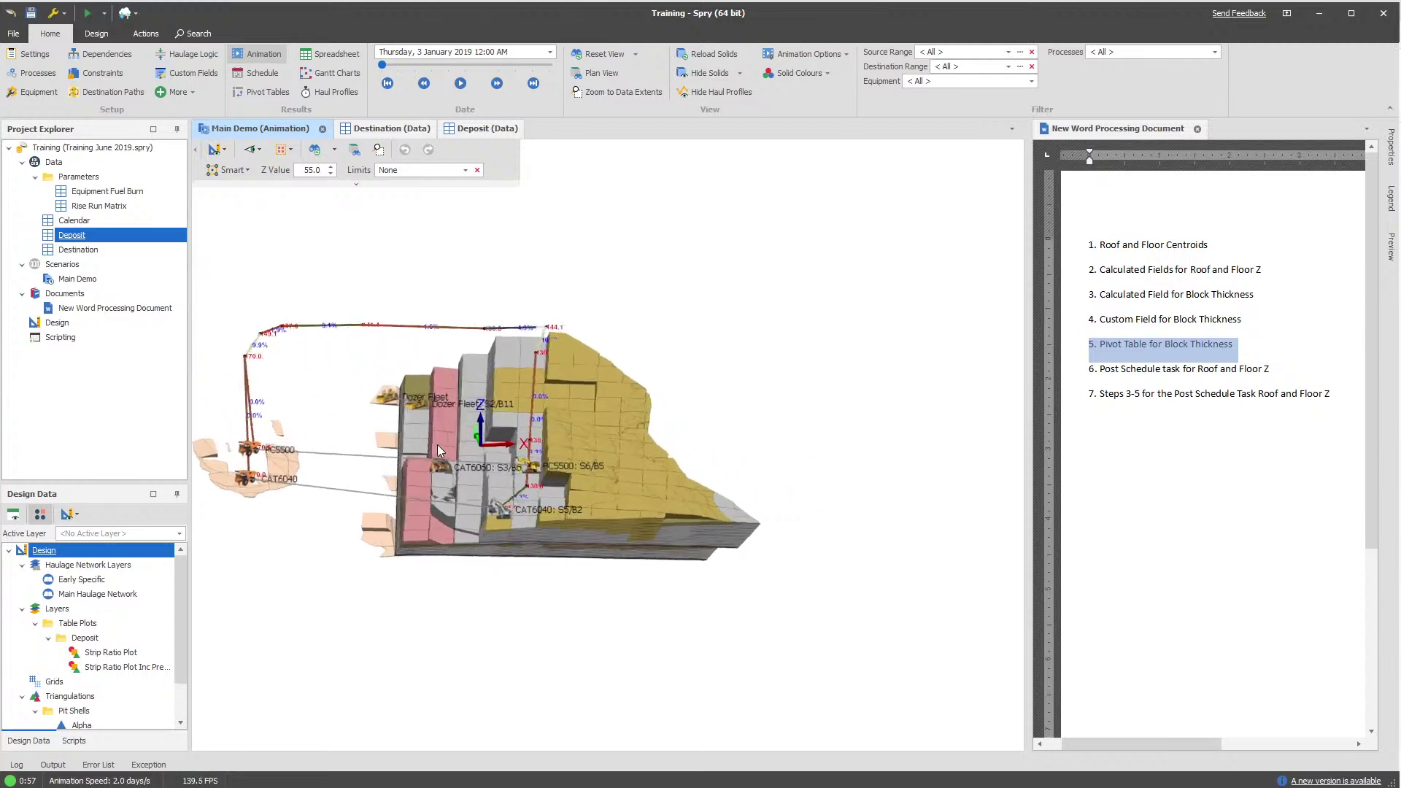
{"action": "left_click", "coordinate": [739, 73]}
{"action": "left_click", "coordinate": [810, 105]}
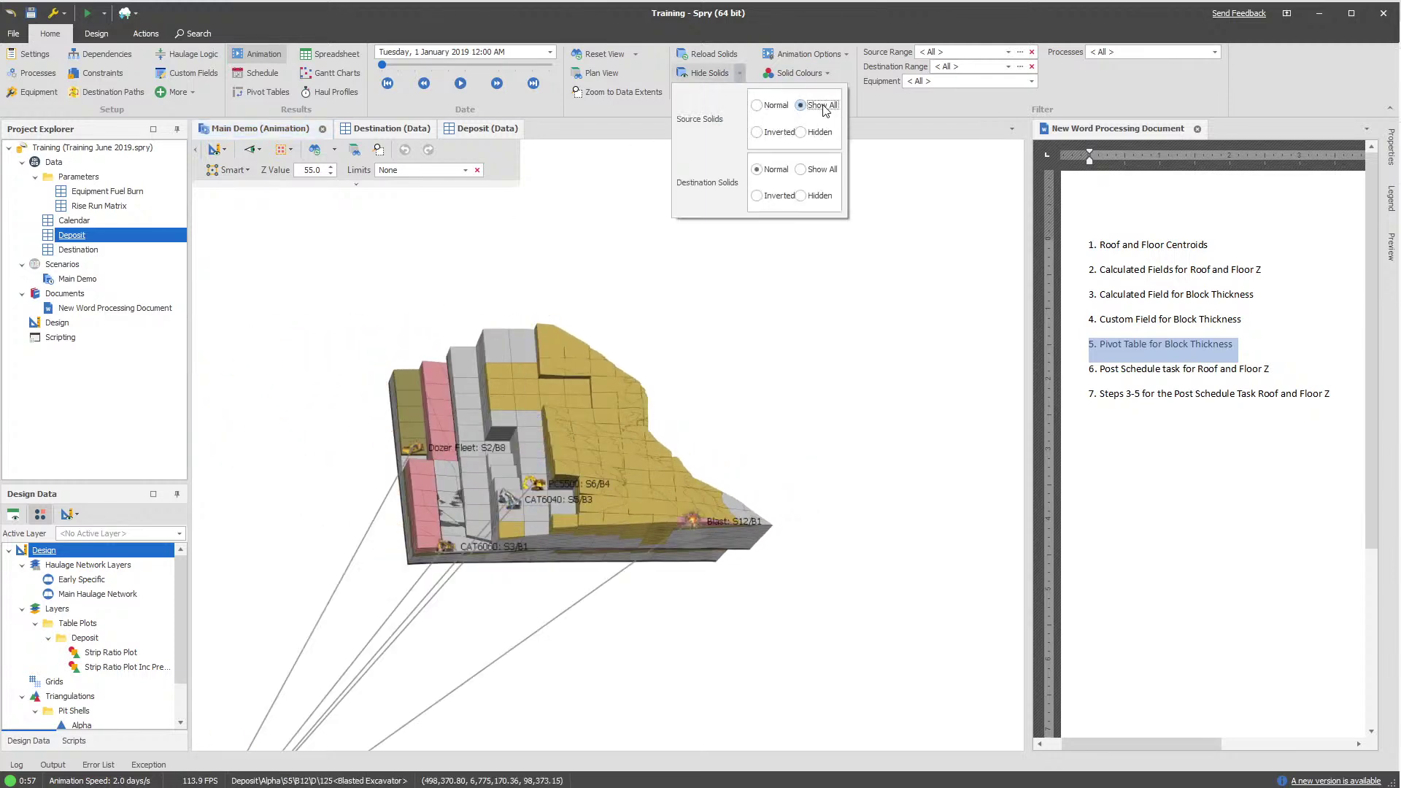
{"action": "left_click", "coordinate": [758, 105]}
Copy the full name of source node Alpha\S6\B3\D\125 from its block in the animation
{"action": "scroll", "coordinate": [515, 522], "scroll_direction": "up", "scroll_amount": 5}
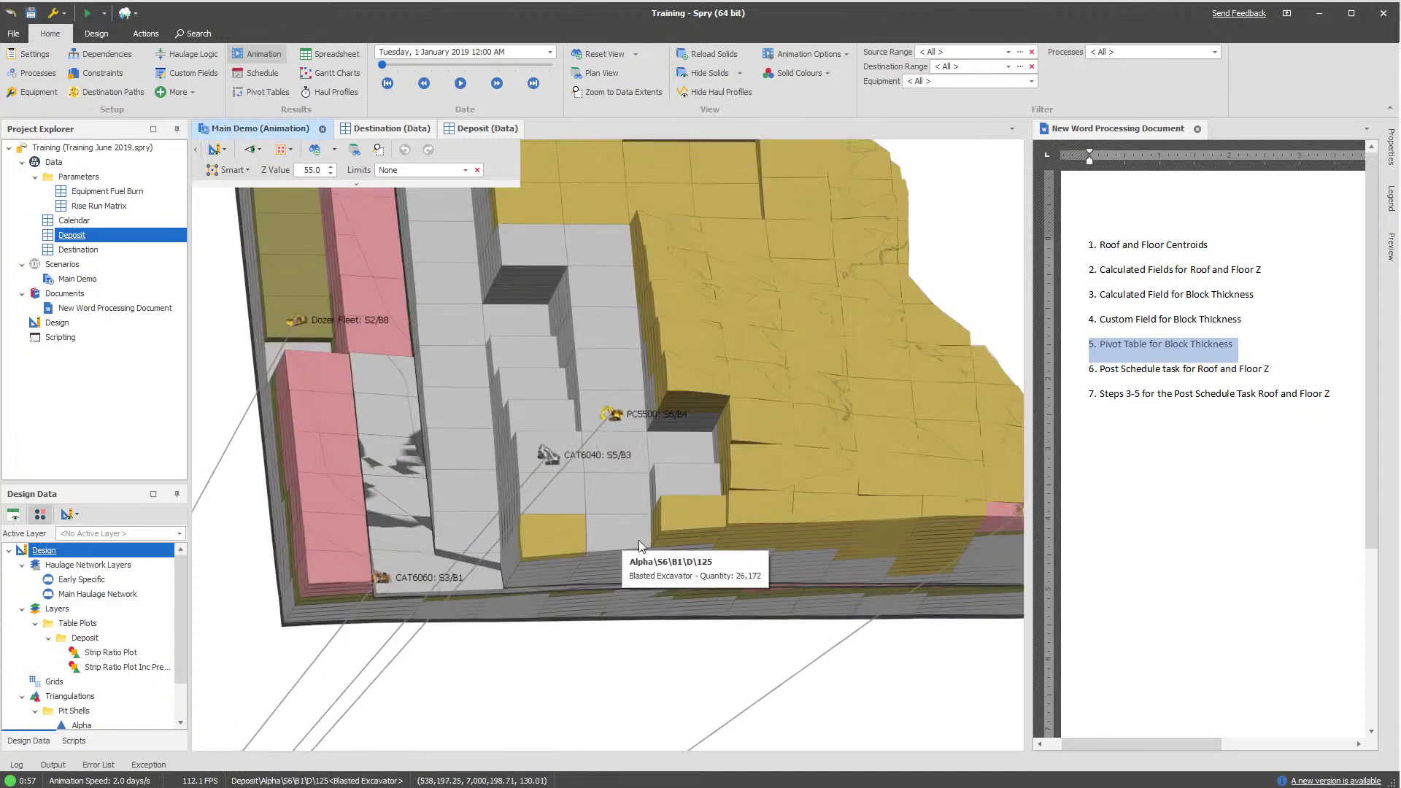
{"action": "scroll", "coordinate": [640, 546], "scroll_direction": "down", "scroll_amount": 3}
{"action": "scroll", "coordinate": [620, 536], "scroll_direction": "up", "scroll_amount": 5}
{"action": "right_click", "coordinate": [578, 404]}
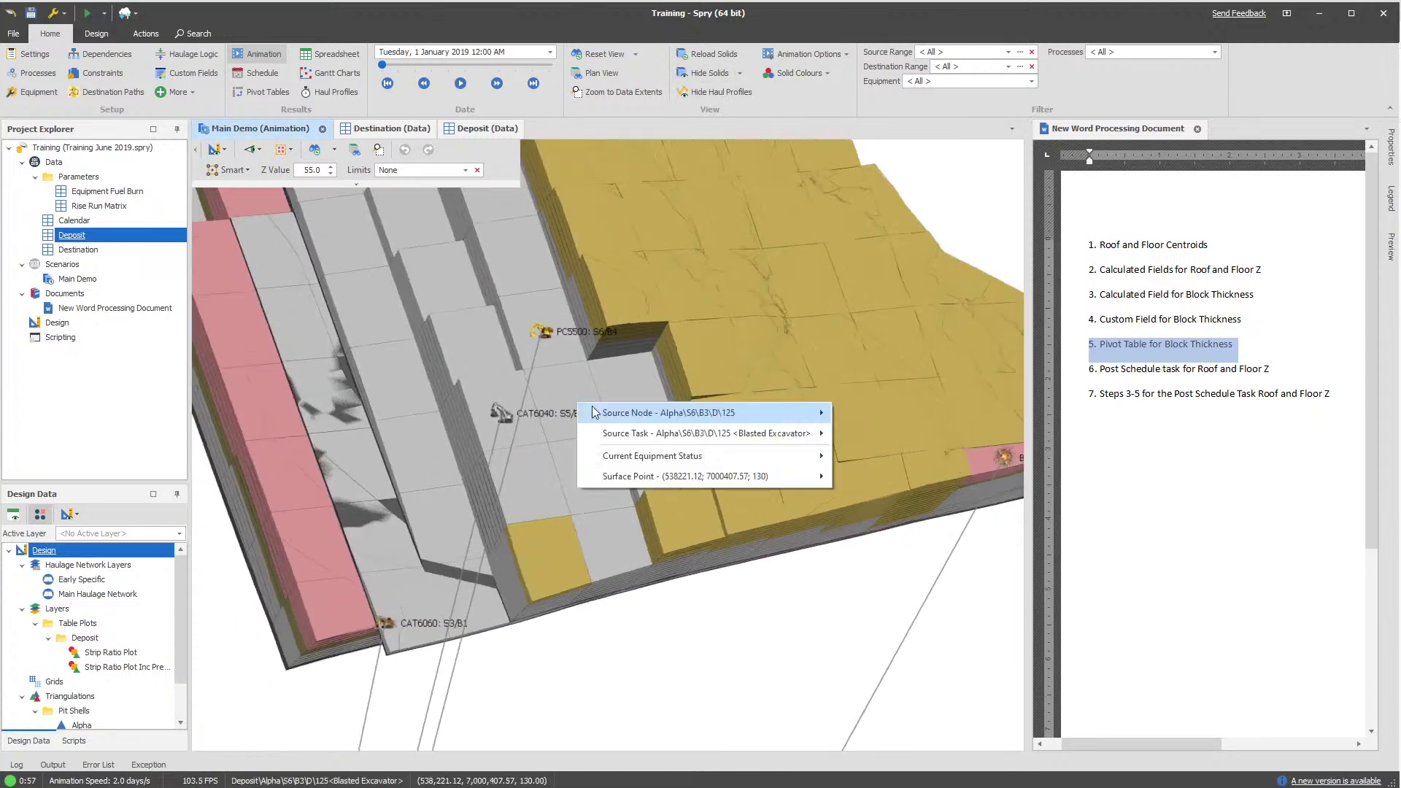
{"action": "mouse_move", "coordinate": [729, 412]}
{"action": "left_click", "coordinate": [893, 410]}
Limit the animation's source range to the inline range Alpha\S6\B3
{"action": "left_click", "coordinate": [961, 52]}
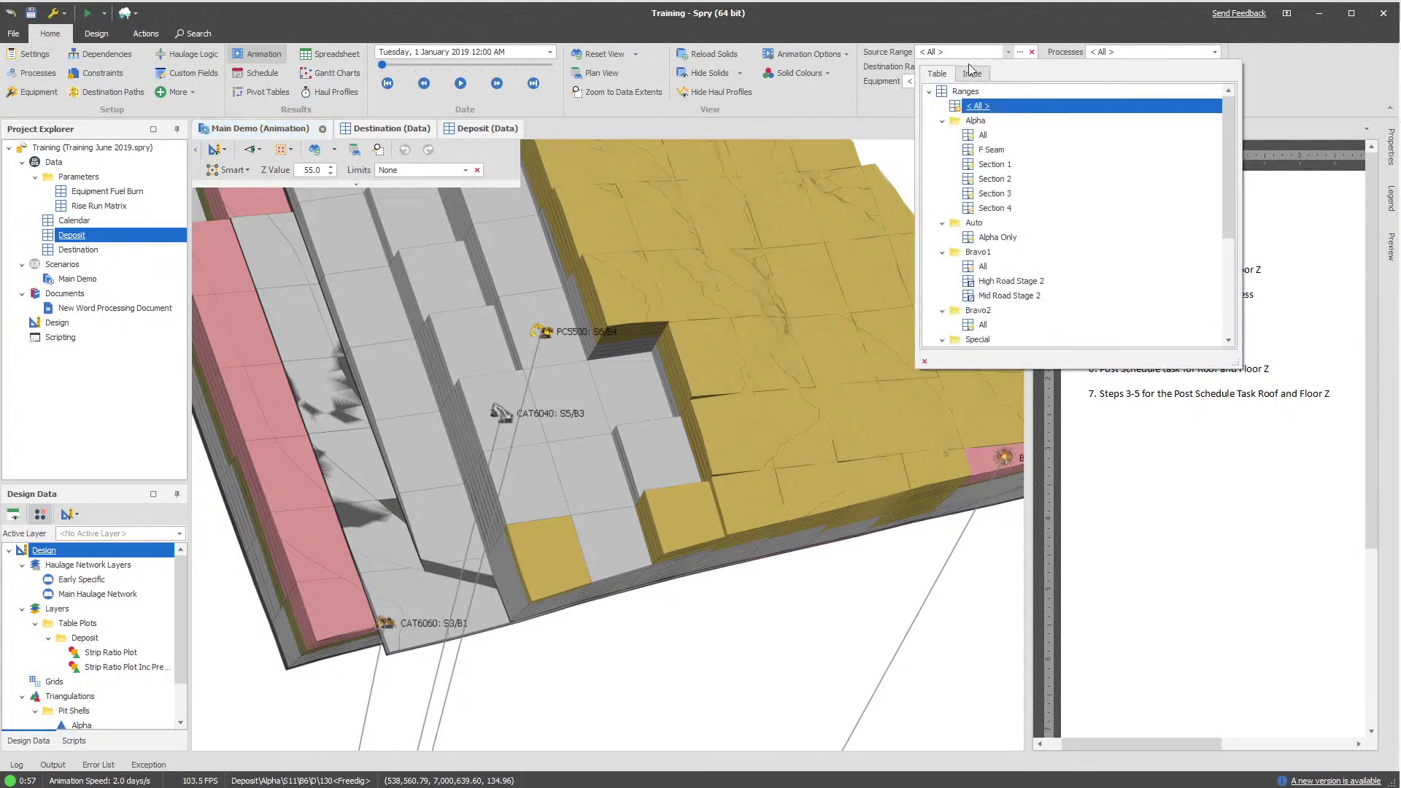
{"action": "left_click", "coordinate": [972, 73]}
{"action": "type", "text": "Alpha\\S6\\B3"}
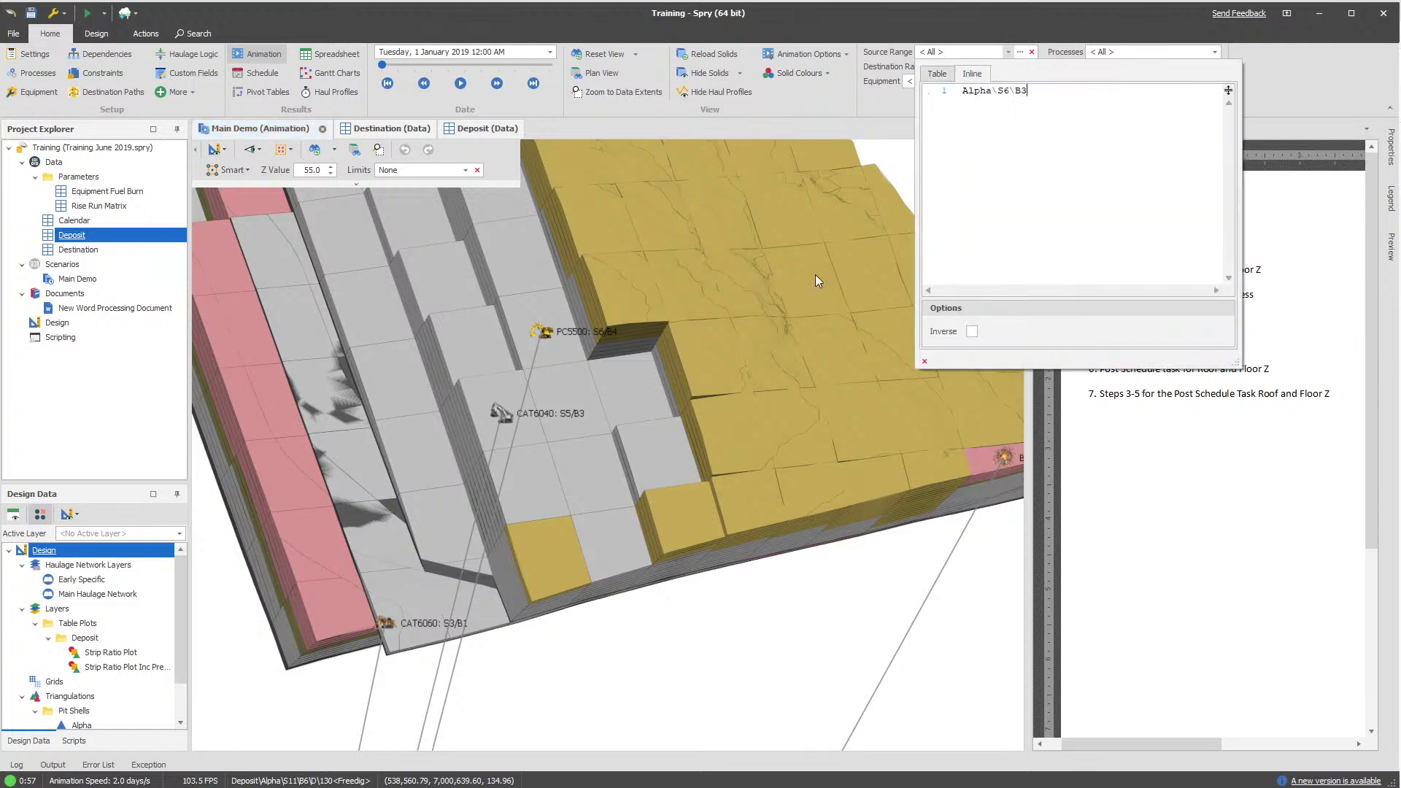
{"action": "left_click", "coordinate": [818, 281]}
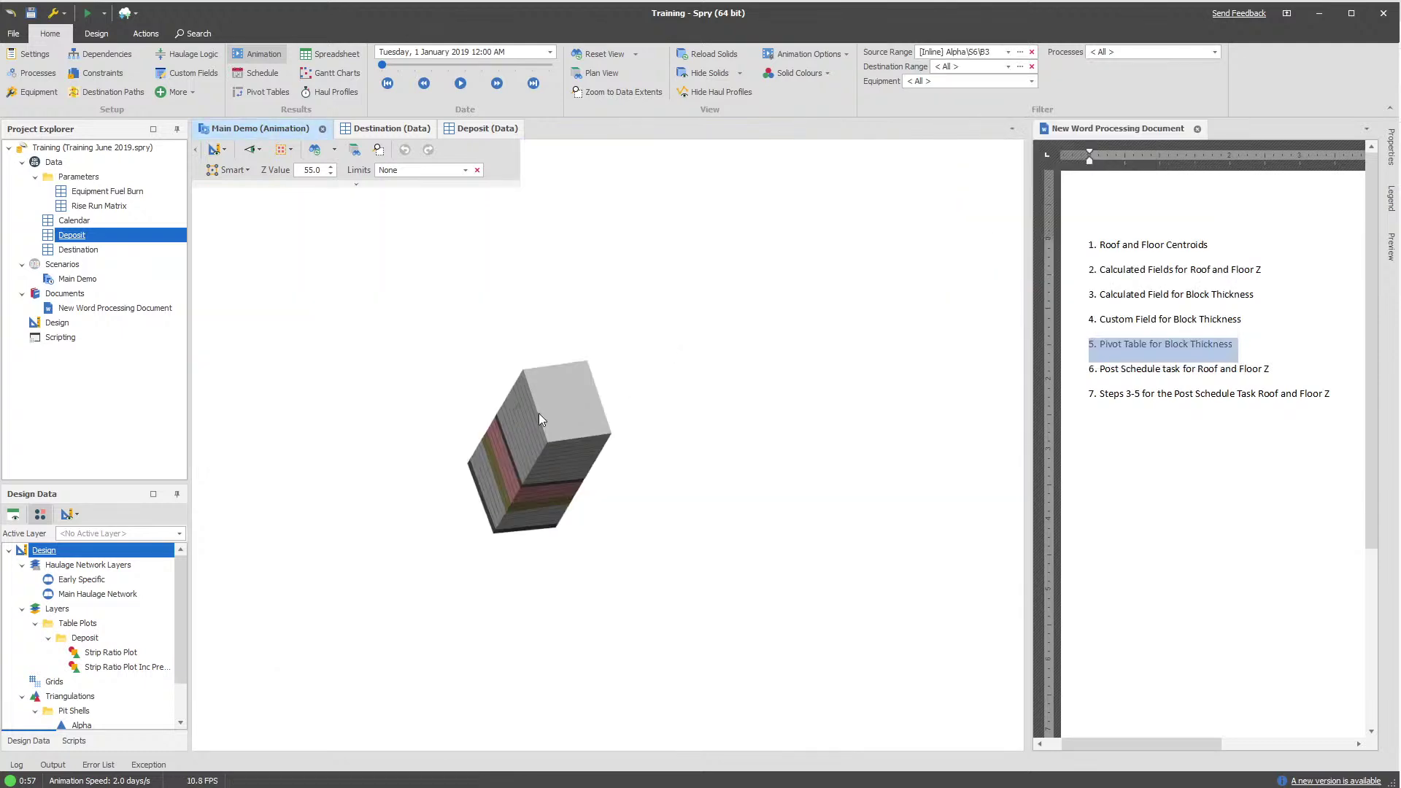
Limit the Deposit table data to the inline range Alpha\S6\B3\D\125
{"action": "left_click", "coordinate": [498, 129]}
{"action": "left_click", "coordinate": [274, 52]}
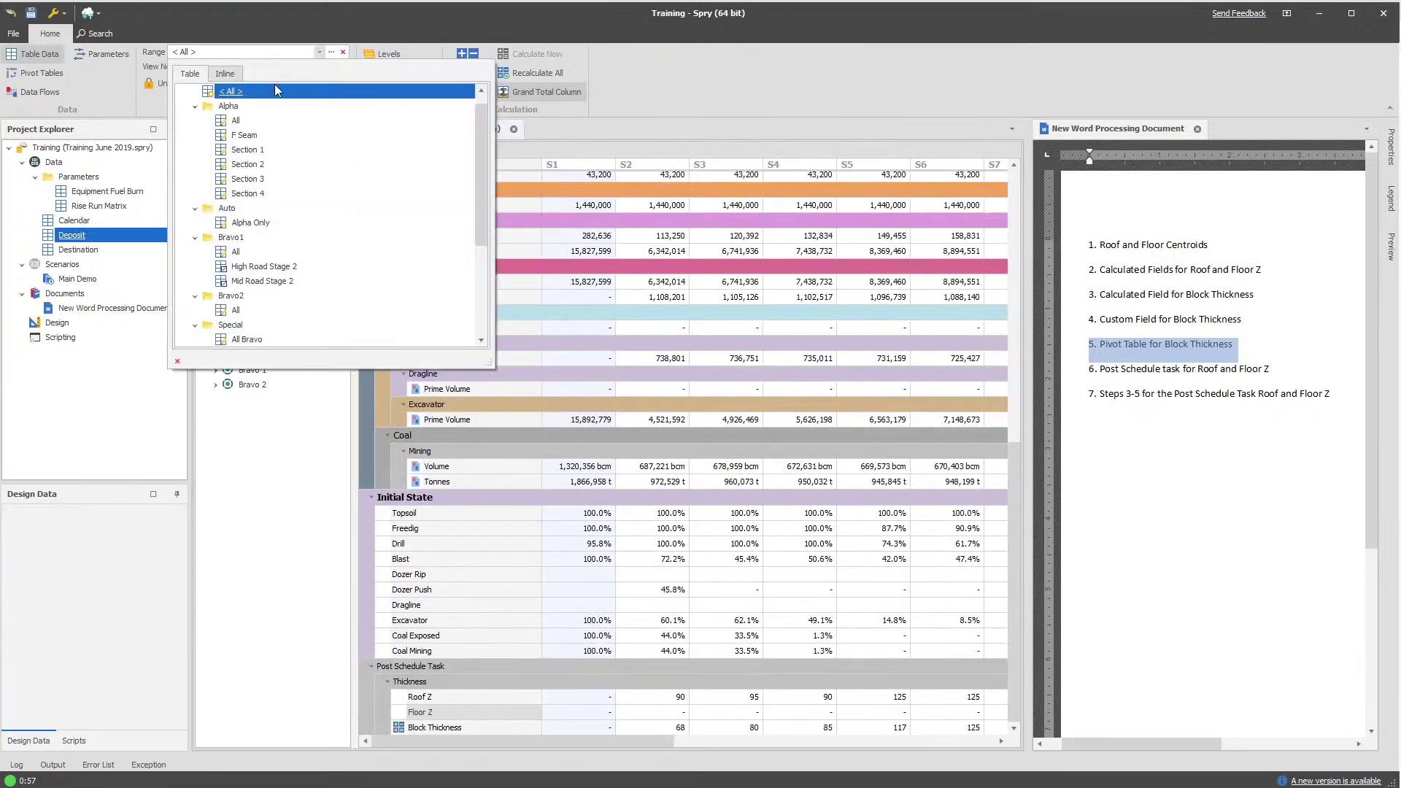
{"action": "left_click", "coordinate": [240, 55]}
{"action": "left_click", "coordinate": [248, 52]}
{"action": "left_click", "coordinate": [225, 74]}
{"action": "type", "text": "Alpha\\S6\\B3\\D\\125"}
{"action": "left_click", "coordinate": [282, 484]}
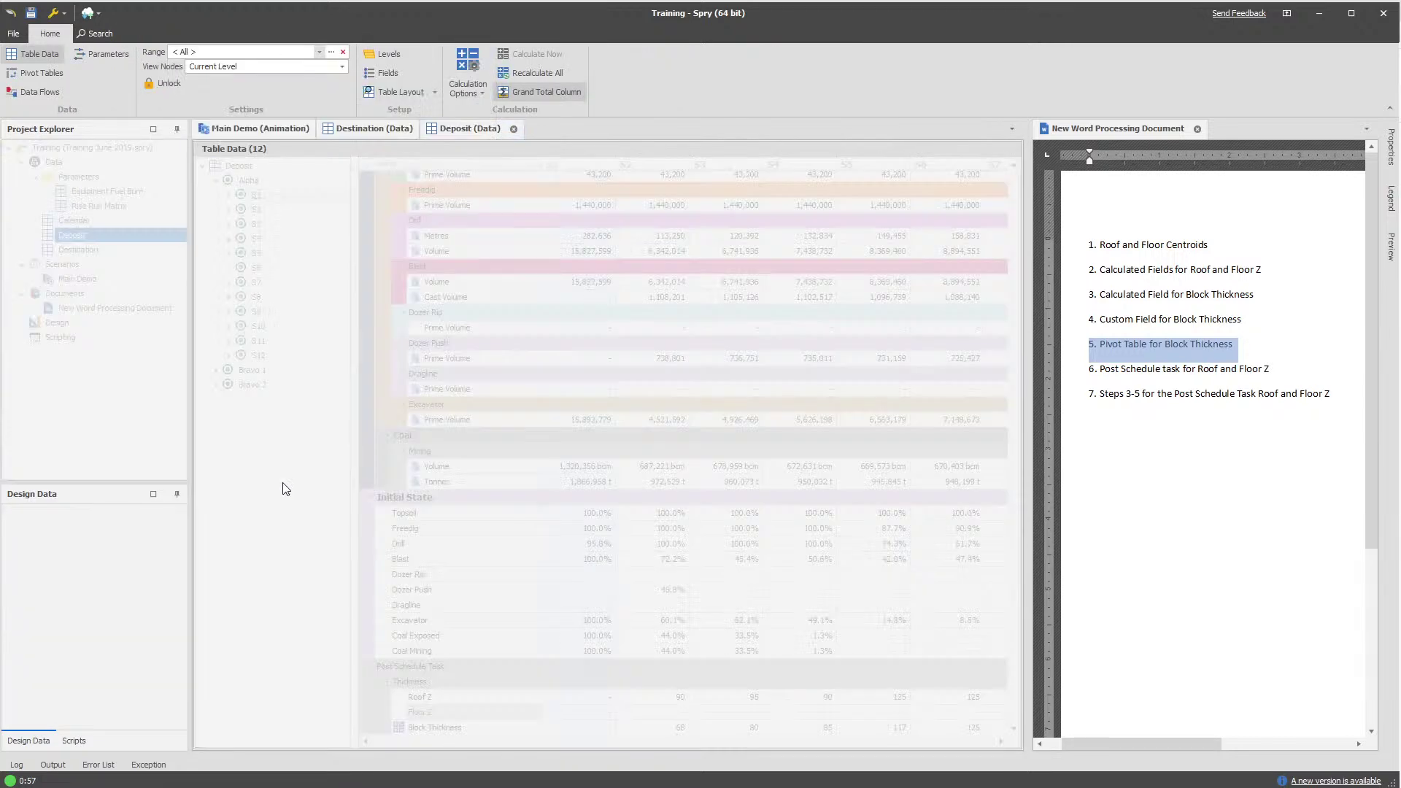
Shorten the Deposit table's inline range to Alpha\S6\B3
{"action": "left_click", "coordinate": [266, 51]}
{"action": "key", "text": "ctrl+shift+Left"}
{"action": "key", "text": "ctrl+shift+Left"}
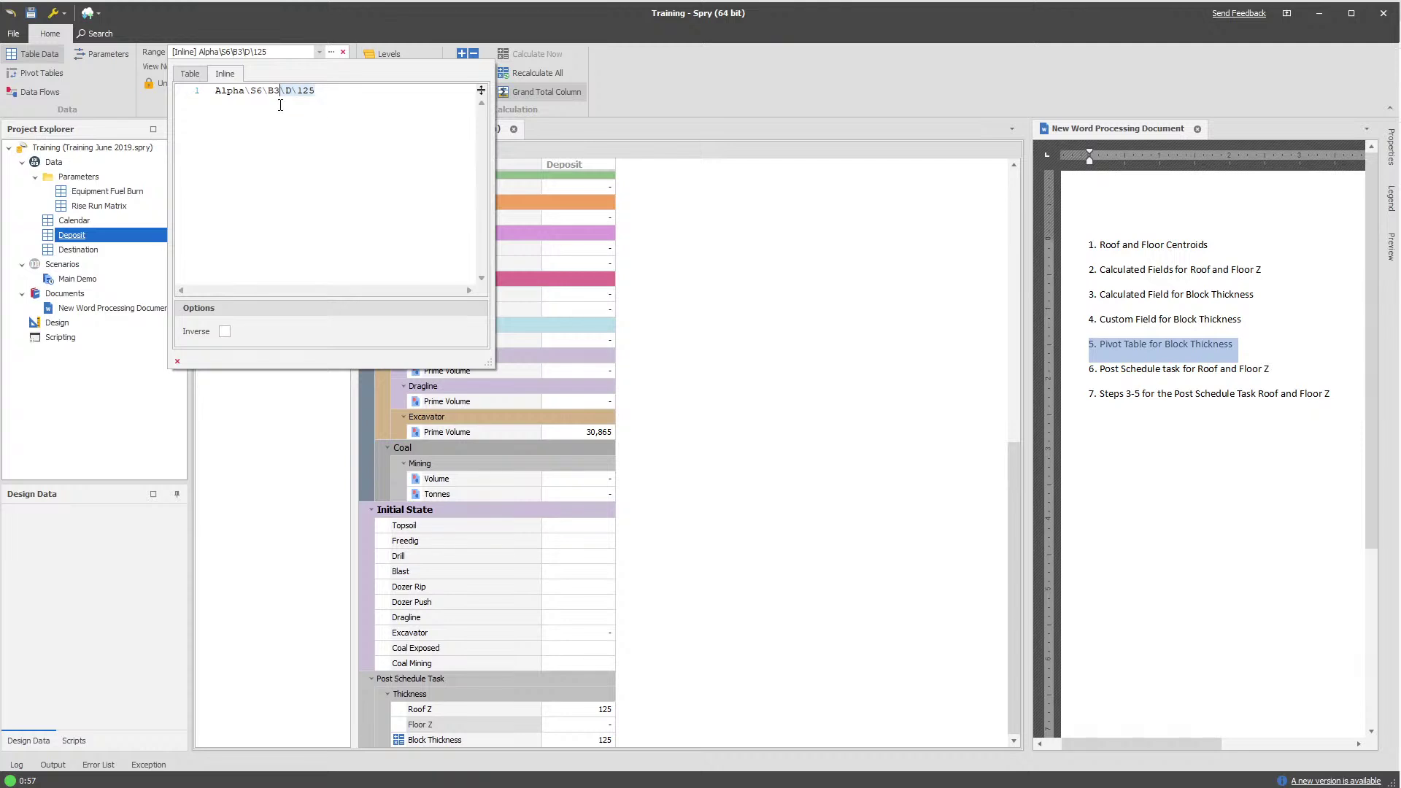
{"action": "key", "text": "BackSpace"}
{"action": "left_click", "coordinate": [259, 438]}
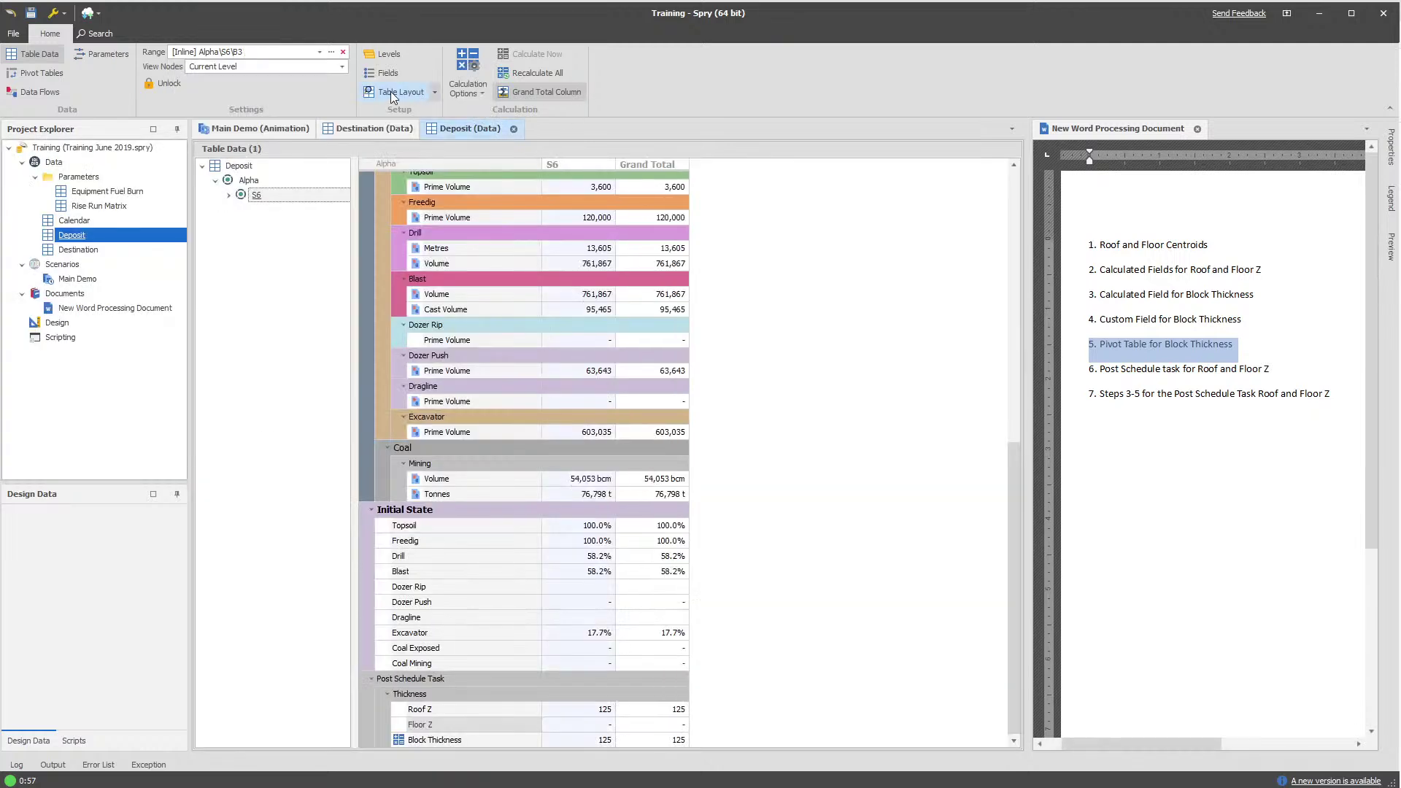
Limit the Deposit table layout to the Block Thickness fields under Calculated and Post Schedule Task
{"action": "left_click", "coordinate": [397, 92]}
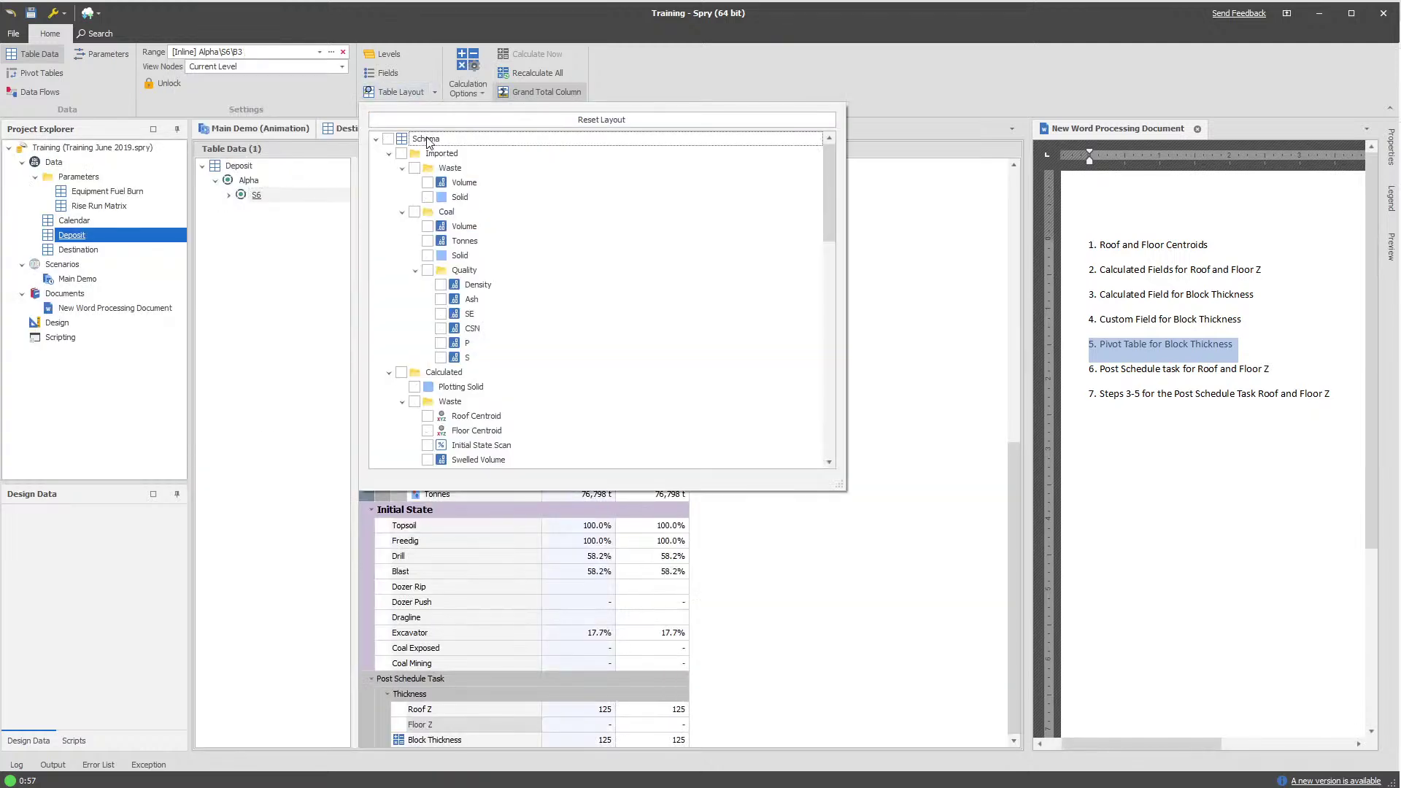
{"action": "key", "text": "ctrl+f"}
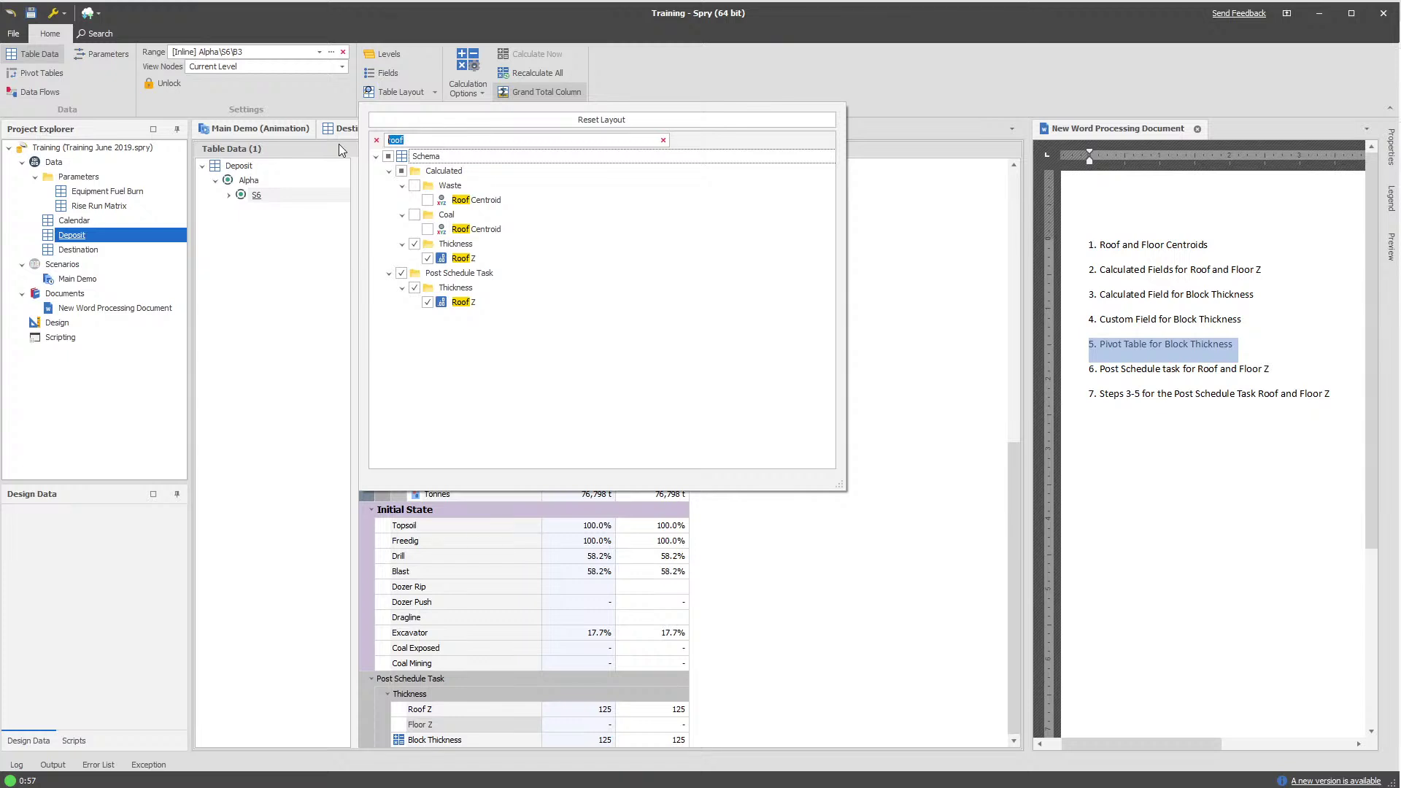
{"action": "type", "text": "thickness"}
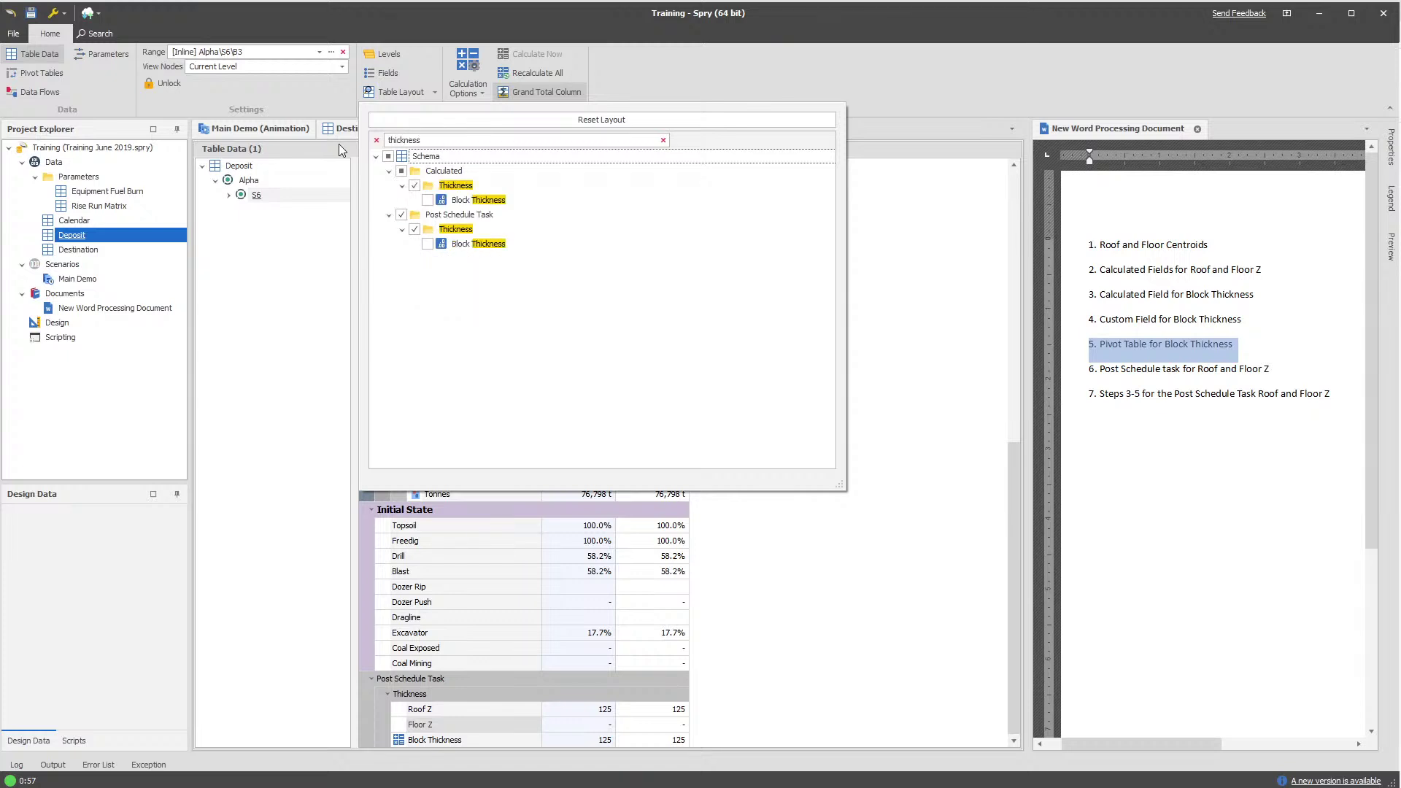
{"action": "left_click", "coordinate": [427, 200]}
{"action": "left_click", "coordinate": [427, 244]}
{"action": "left_click", "coordinate": [326, 159]}
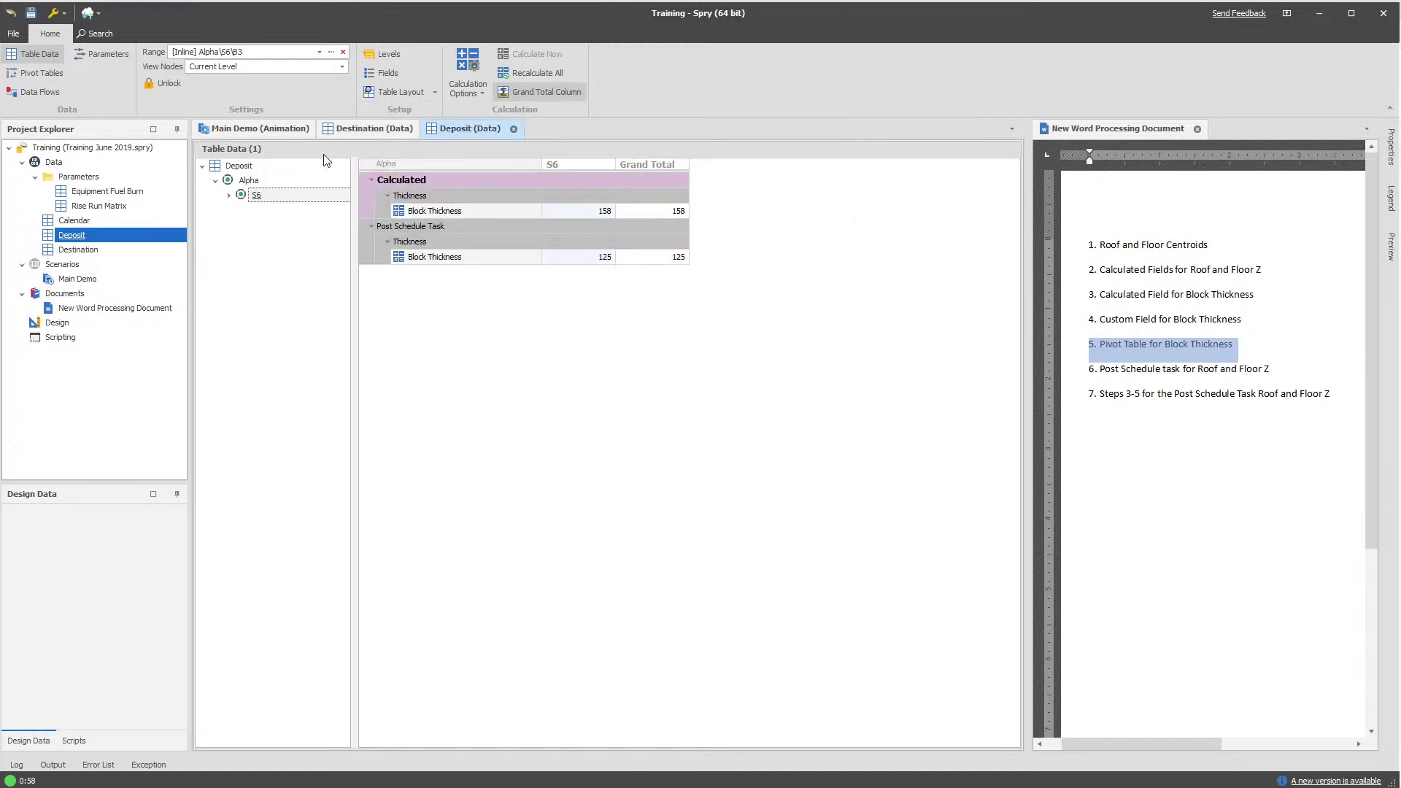
Show the Roof Z and Floor Z fields of Calculated and Post Schedule Task in the Deposit table layout
{"action": "left_click", "coordinate": [407, 94]}
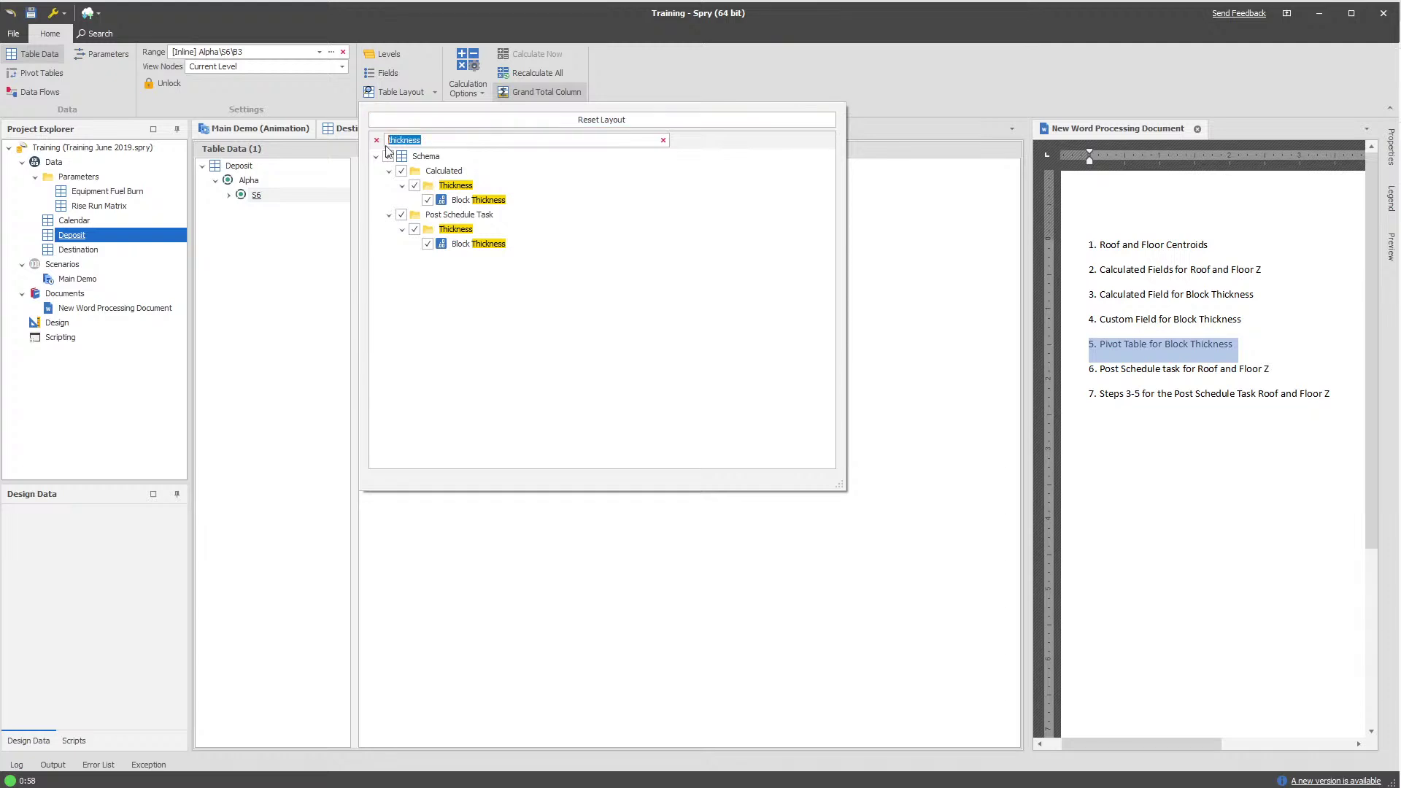
{"action": "type", "text": "z"}
{"action": "left_click", "coordinate": [428, 200]}
{"action": "left_click", "coordinate": [428, 214]}
{"action": "left_click", "coordinate": [428, 361]}
{"action": "left_click", "coordinate": [428, 375]}
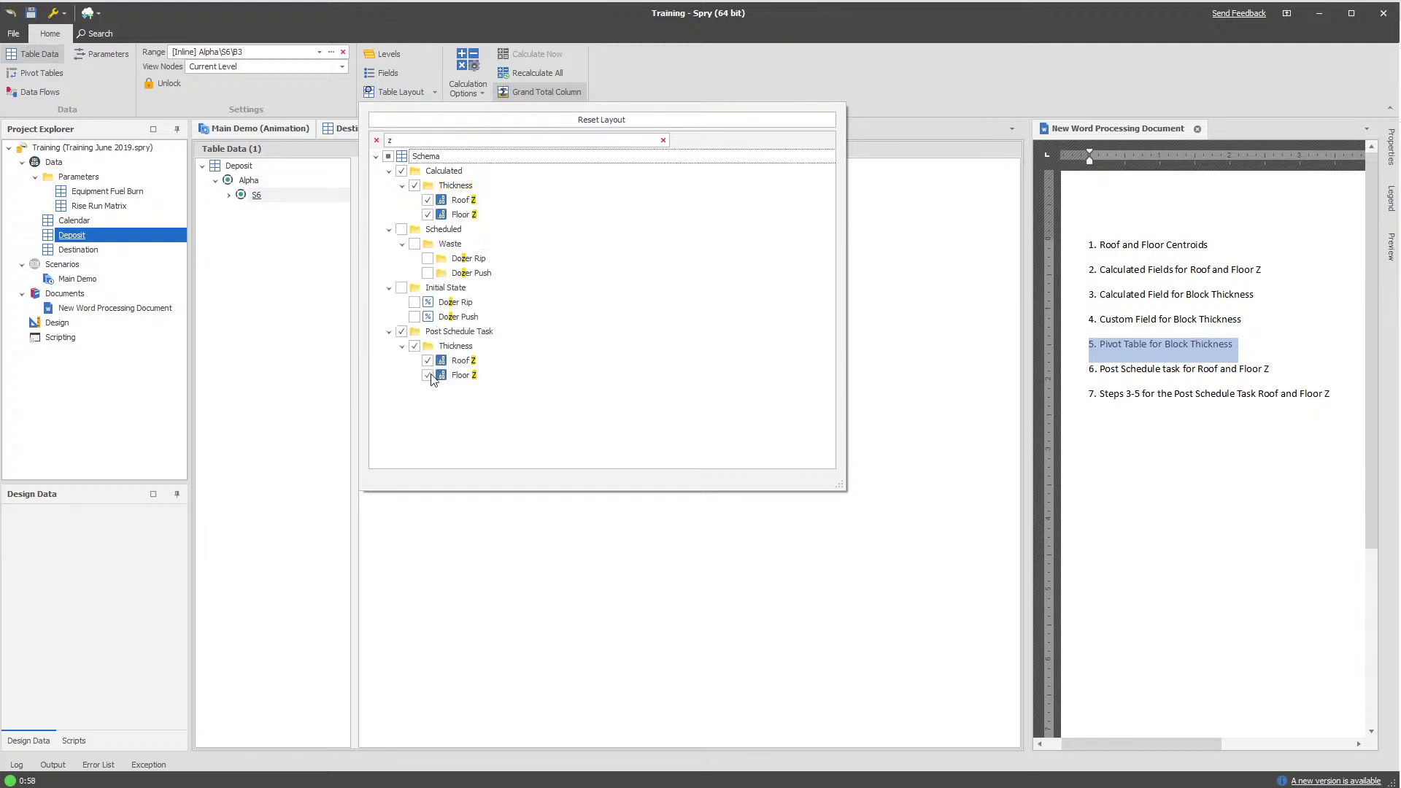
{"action": "left_click", "coordinate": [487, 515]}
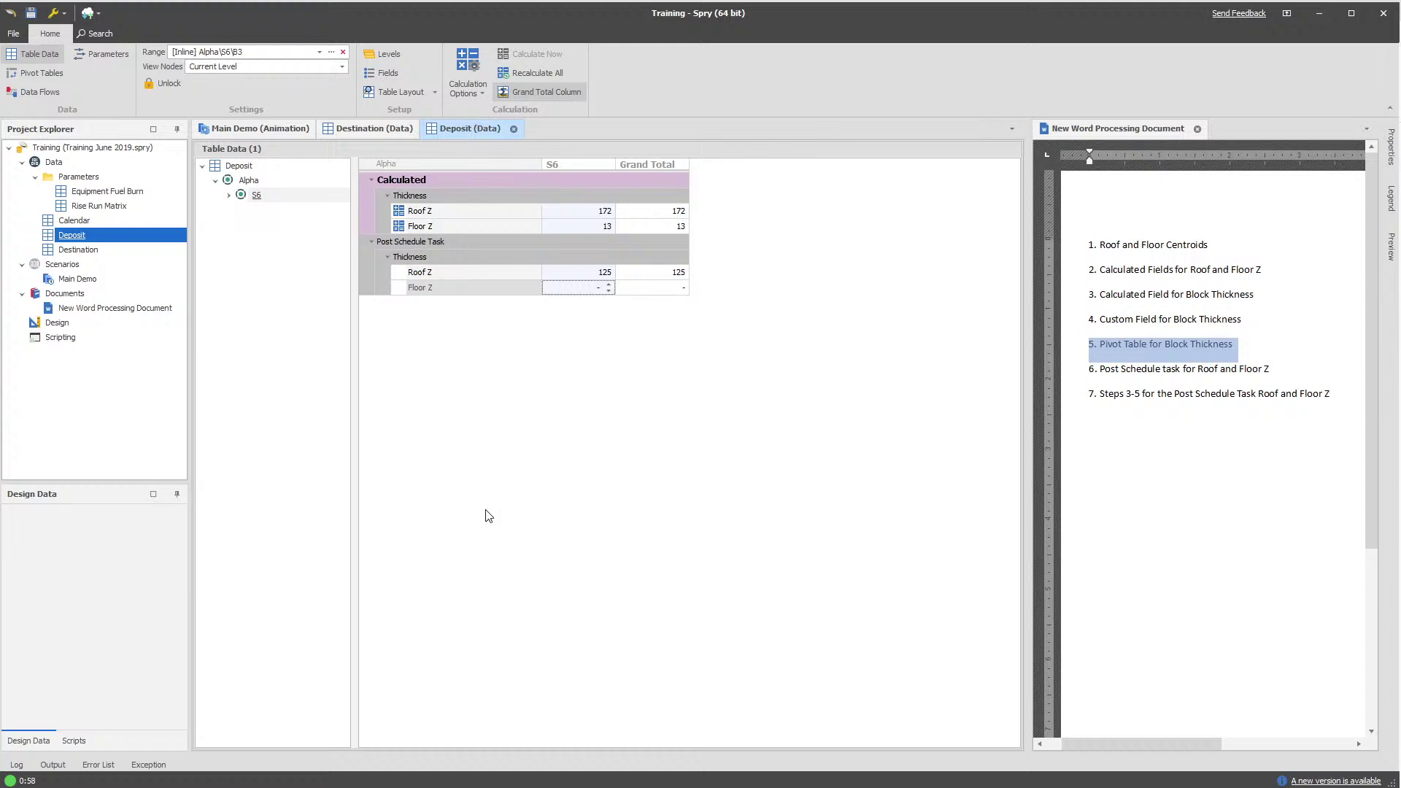
Add Block Thickness under both Calculated and Post Schedule Task to the table layout, alongside Roof Z and Floor Z
{"action": "left_click", "coordinate": [413, 90]}
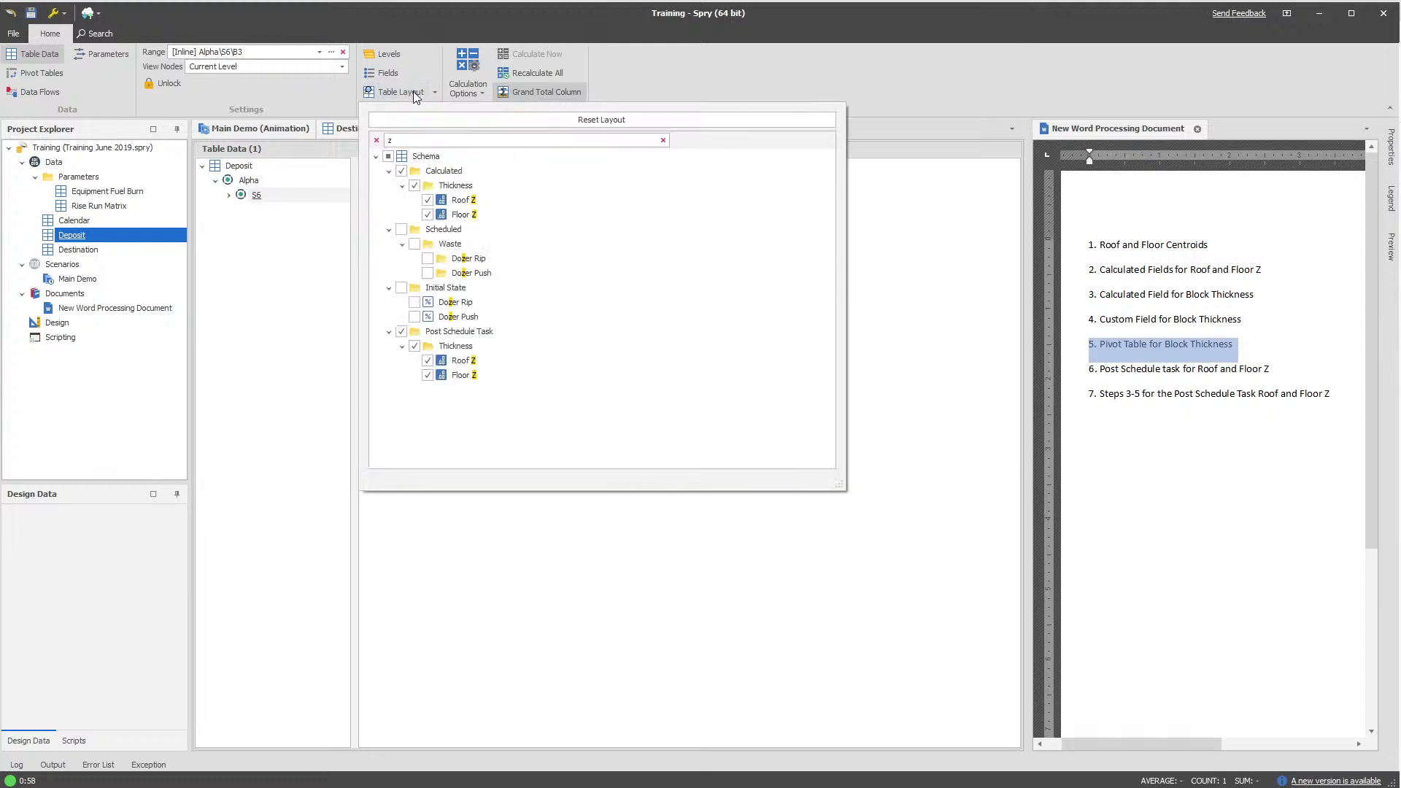
{"action": "left_click", "coordinate": [662, 140]}
{"action": "left_click", "coordinate": [376, 140]}
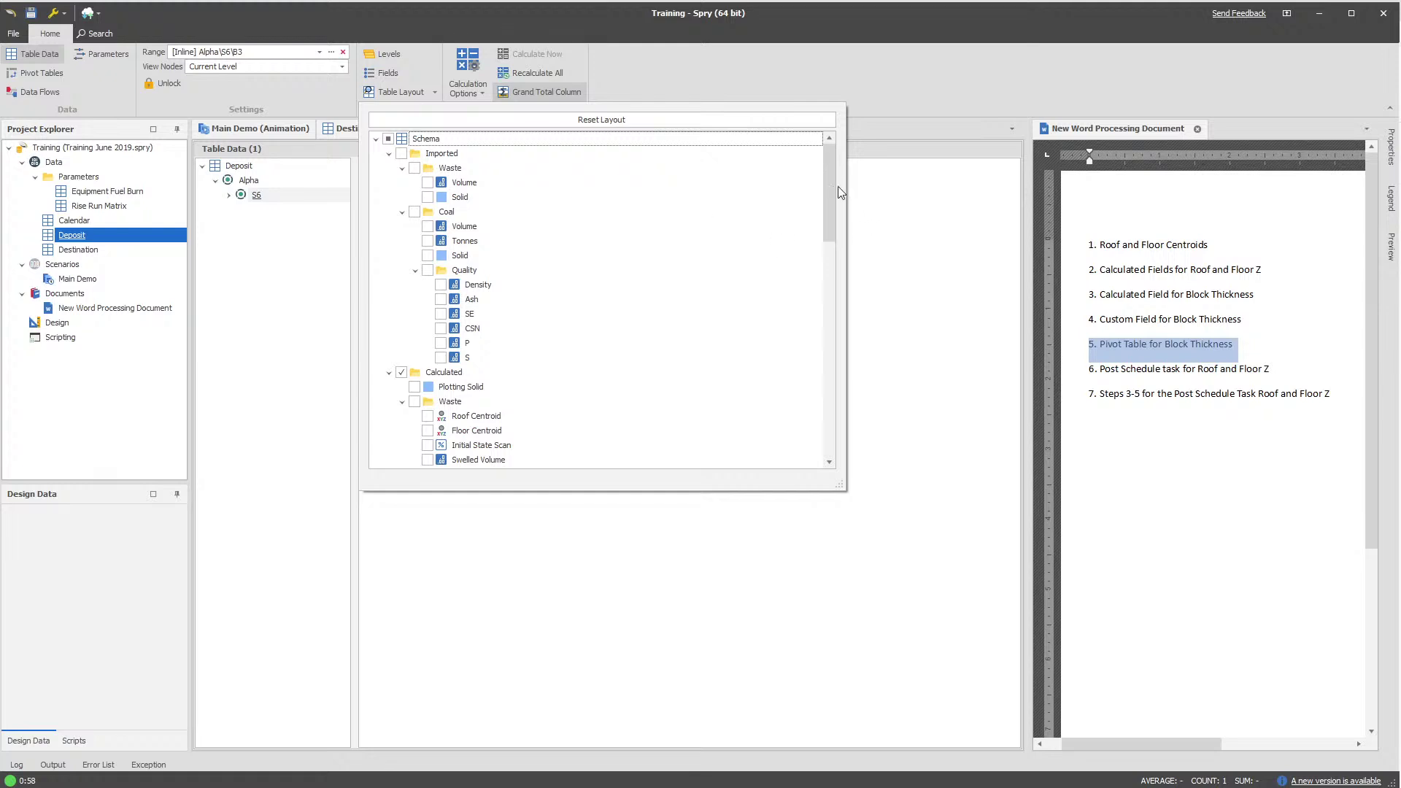
{"action": "scroll", "coordinate": [813, 360], "scroll_direction": "down", "scroll_amount": 10}
{"action": "scroll", "coordinate": [811, 394], "scroll_direction": "down", "scroll_amount": 4}
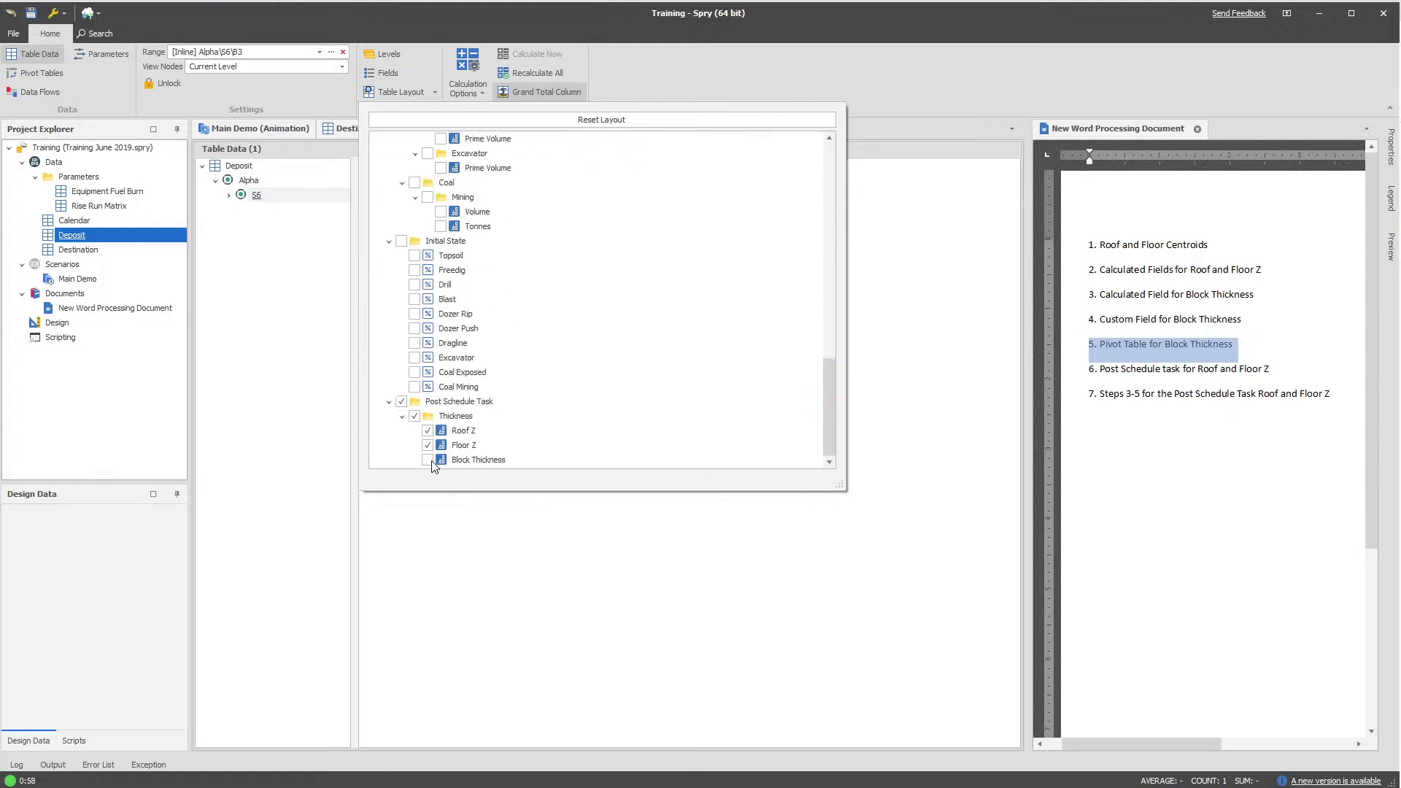
{"action": "scroll", "coordinate": [511, 397], "scroll_direction": "up", "scroll_amount": 12}
{"action": "left_click", "coordinate": [428, 357]}
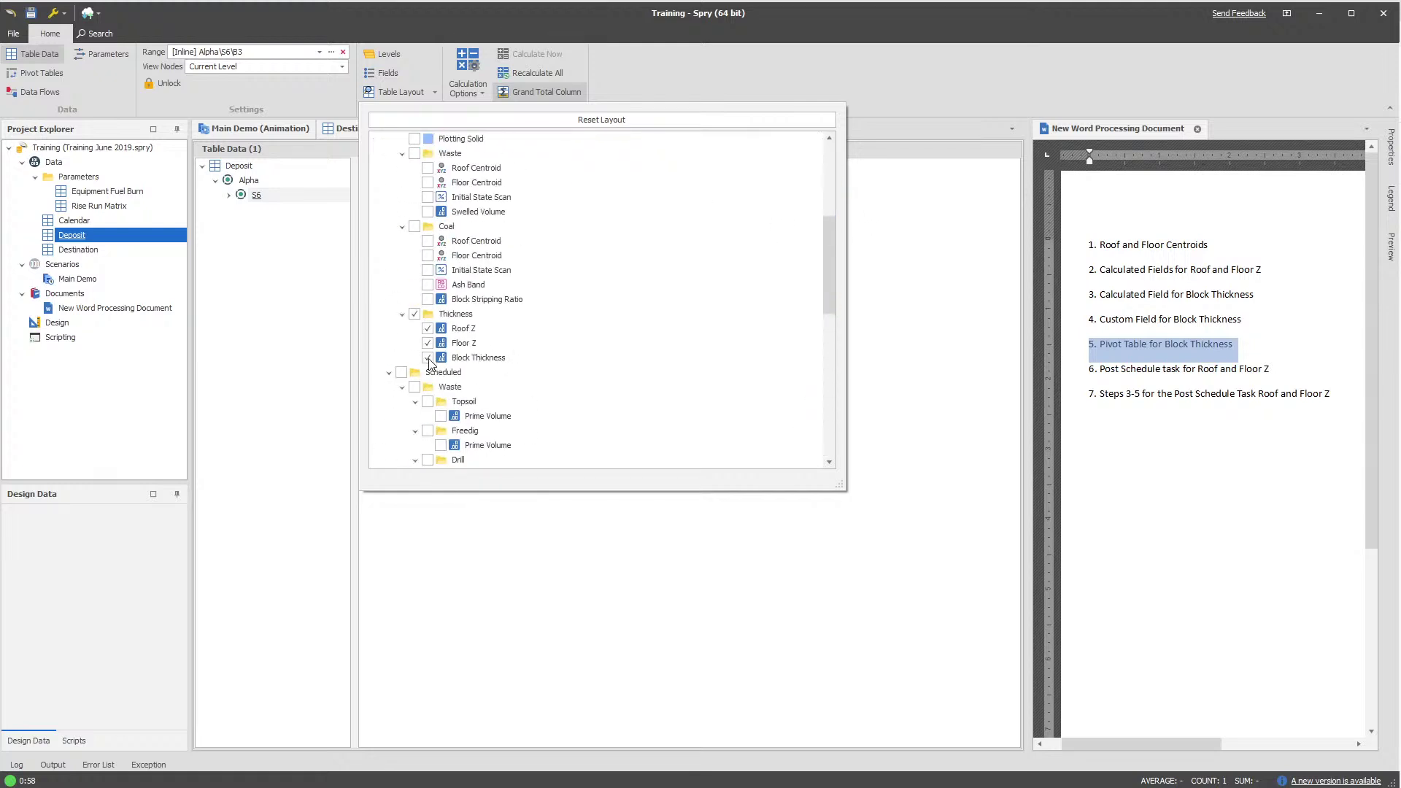
{"action": "left_click", "coordinate": [604, 491]}
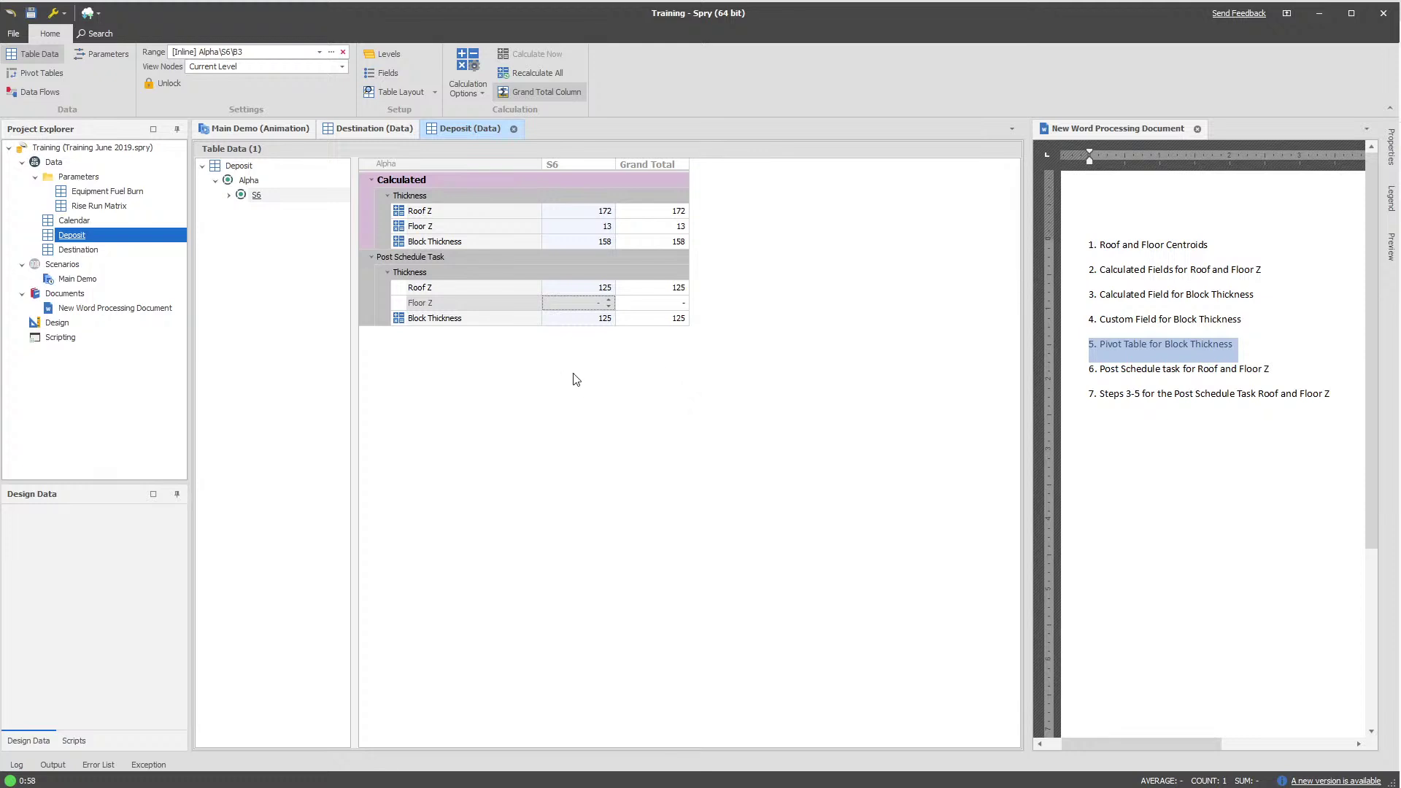
Expand Deposit node Alpha\S6\B3 and compare the Post Schedule Task Floor Z across its D, E and F nodes
{"action": "left_click", "coordinate": [579, 304]}
{"action": "left_click", "coordinate": [260, 265]}
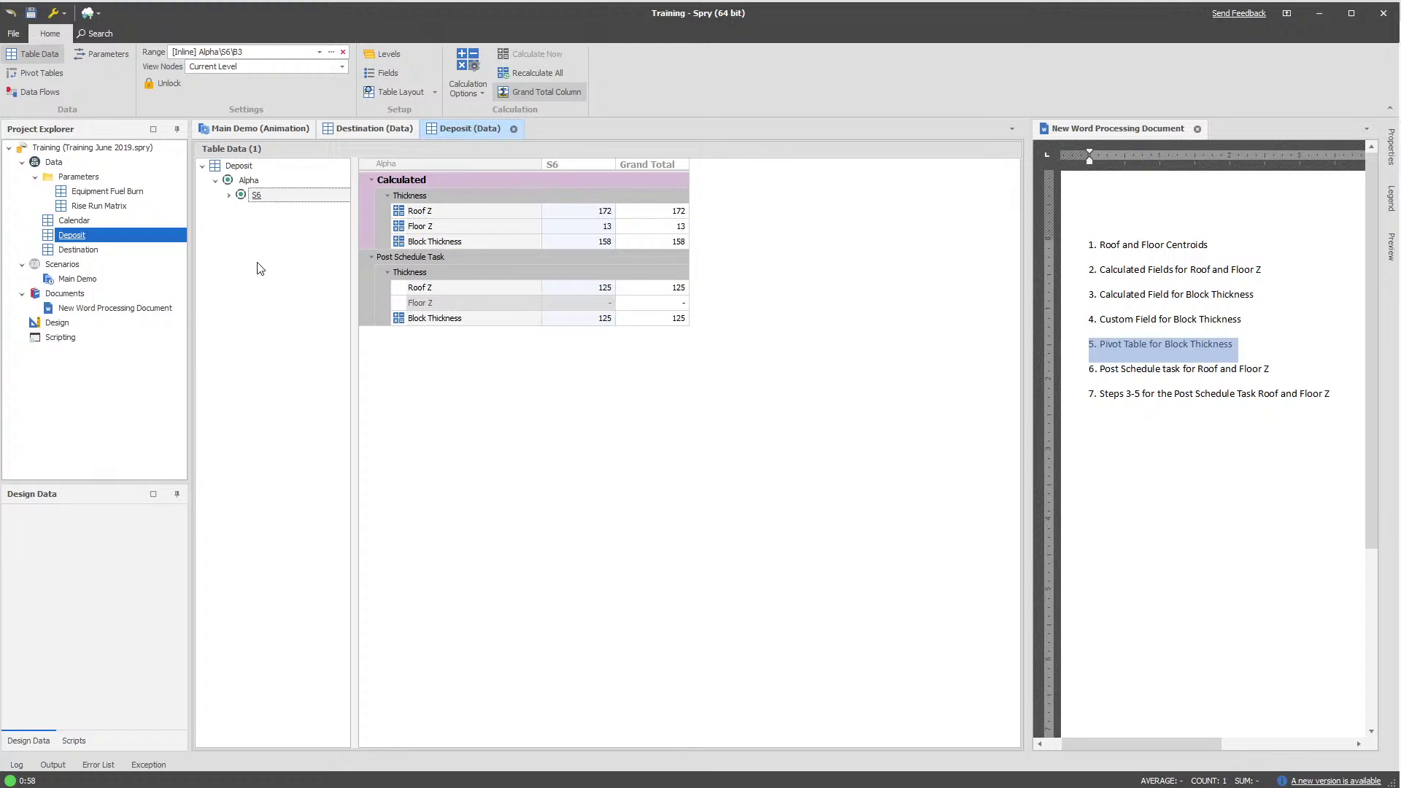
{"action": "left_click", "coordinate": [229, 195]}
{"action": "left_click", "coordinate": [241, 210]}
{"action": "left_click", "coordinate": [282, 224]}
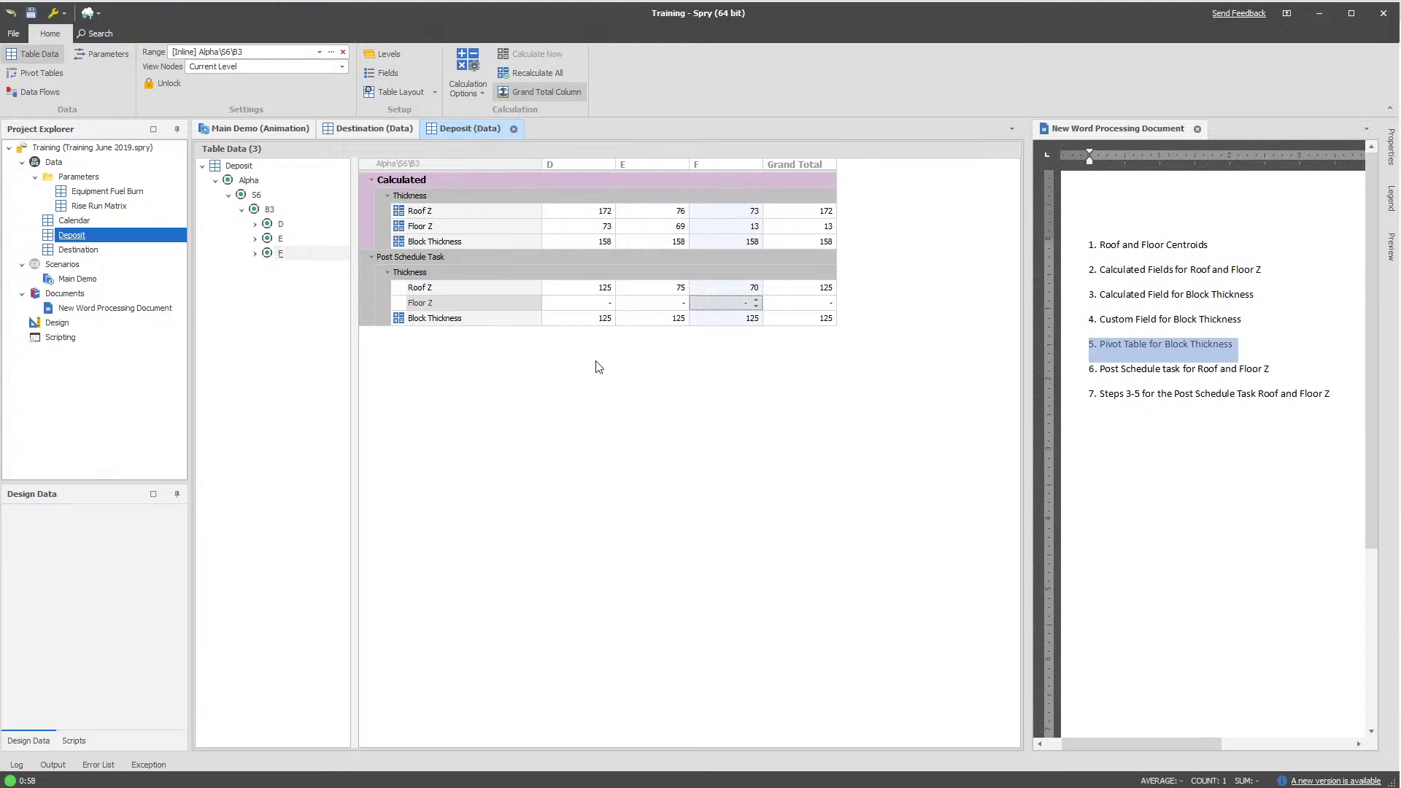
{"action": "left_click", "coordinate": [739, 302]}
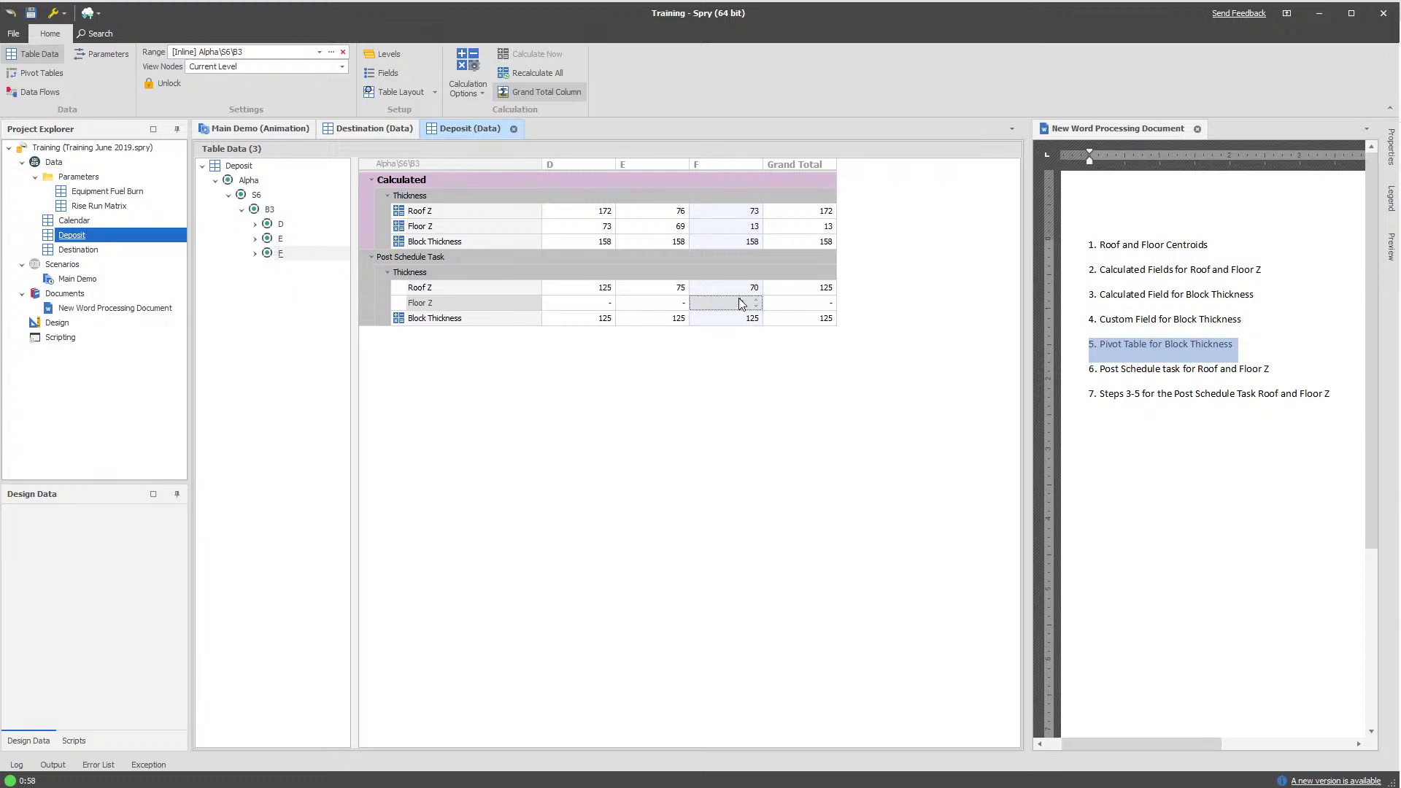
{"action": "left_click", "coordinate": [270, 298]}
Review the ScheduleMax value expression of New Entry1 in Main Demo's first post schedule task
{"action": "left_click", "coordinate": [263, 133]}
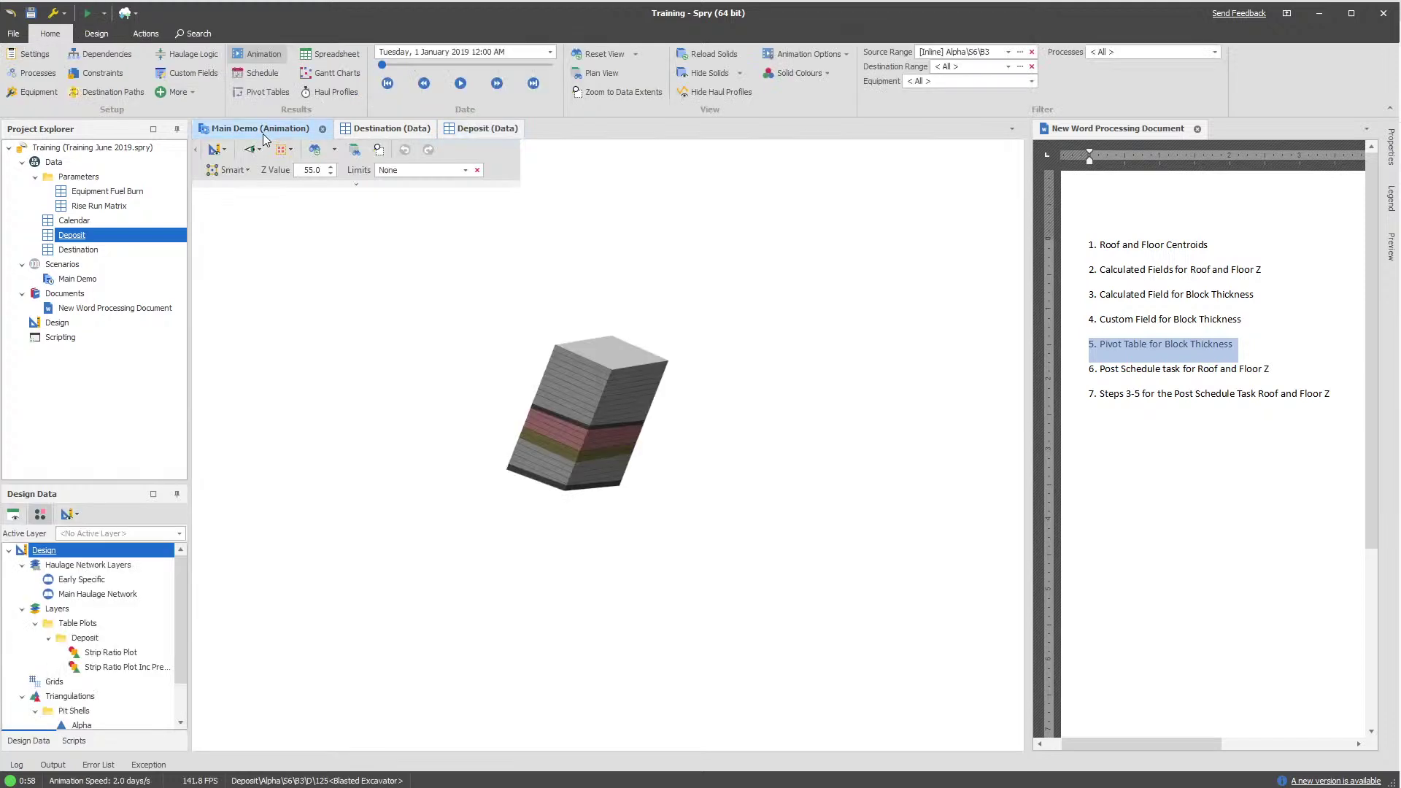
{"action": "left_click", "coordinate": [29, 54]}
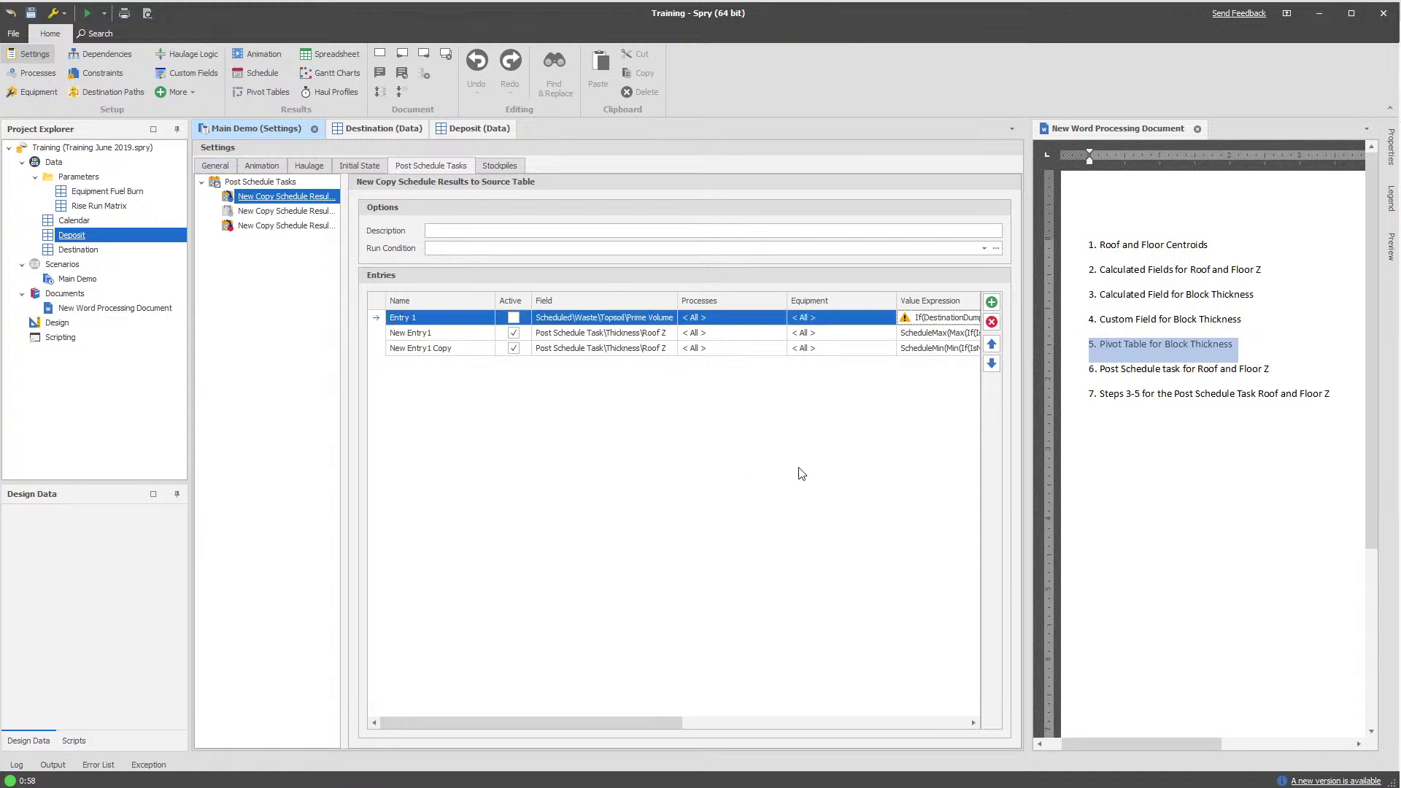
{"action": "mouse_move", "coordinate": [620, 722]}
{"action": "left_mouse_down"}
{"action": "mouse_move", "coordinate": [687, 712]}
{"action": "mouse_move", "coordinate": [571, 705]}
{"action": "mouse_move", "coordinate": [917, 704]}
{"action": "mouse_move", "coordinate": [628, 712]}
{"action": "left_mouse_up"}
{"action": "left_click", "coordinate": [299, 356]}
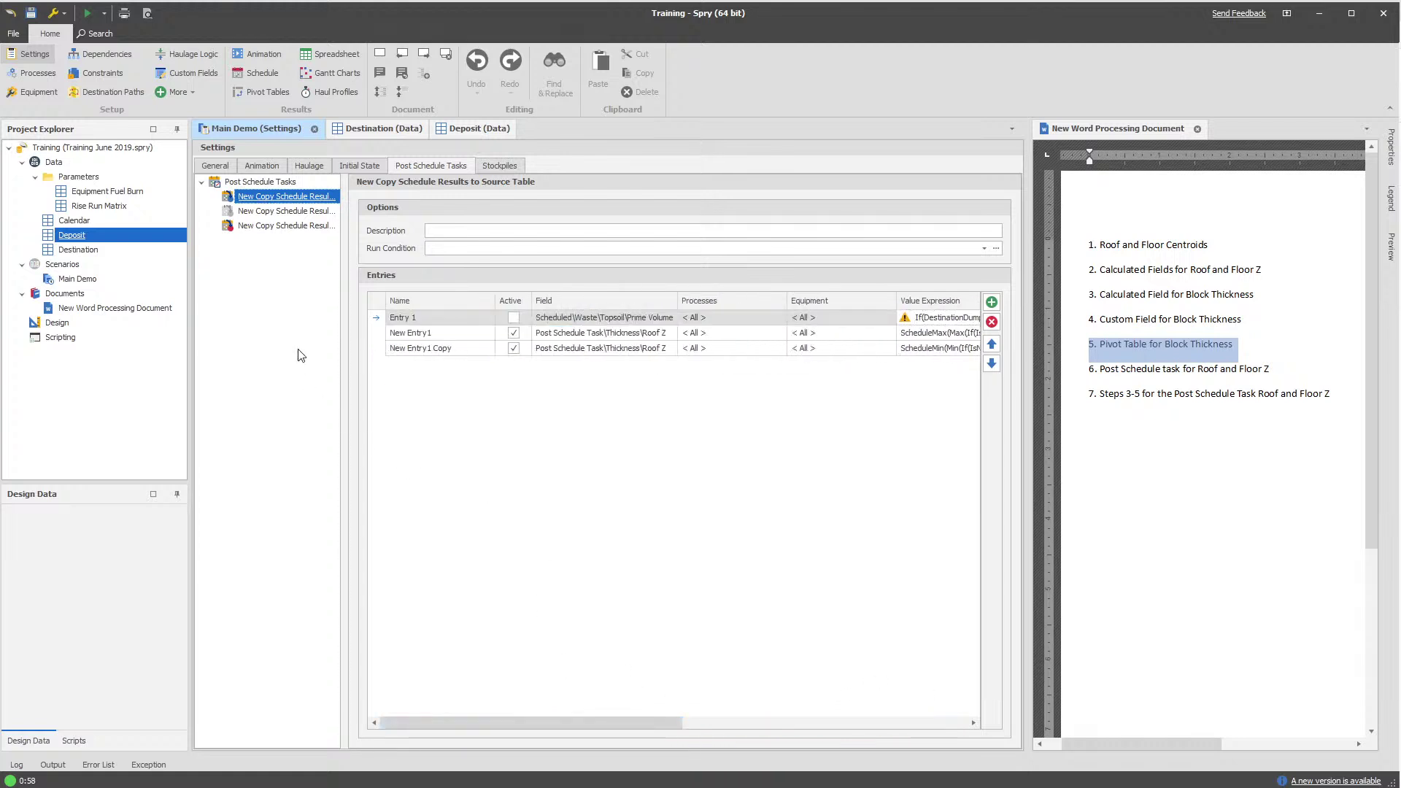
{"action": "left_click_drag", "start_coordinate": [631, 722], "coordinate": [777, 721]}
{"action": "left_click", "coordinate": [718, 348]}
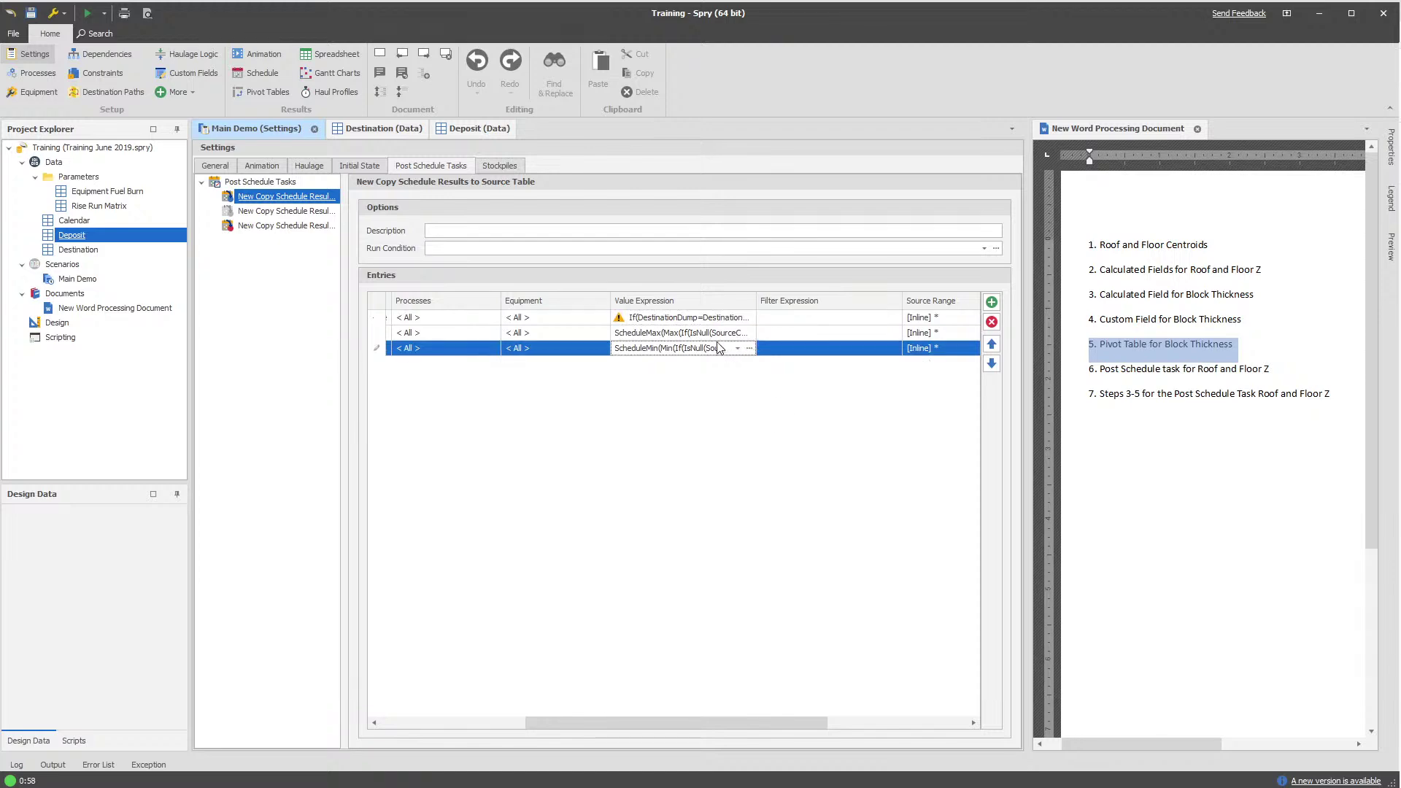
{"action": "left_click", "coordinate": [737, 333]}
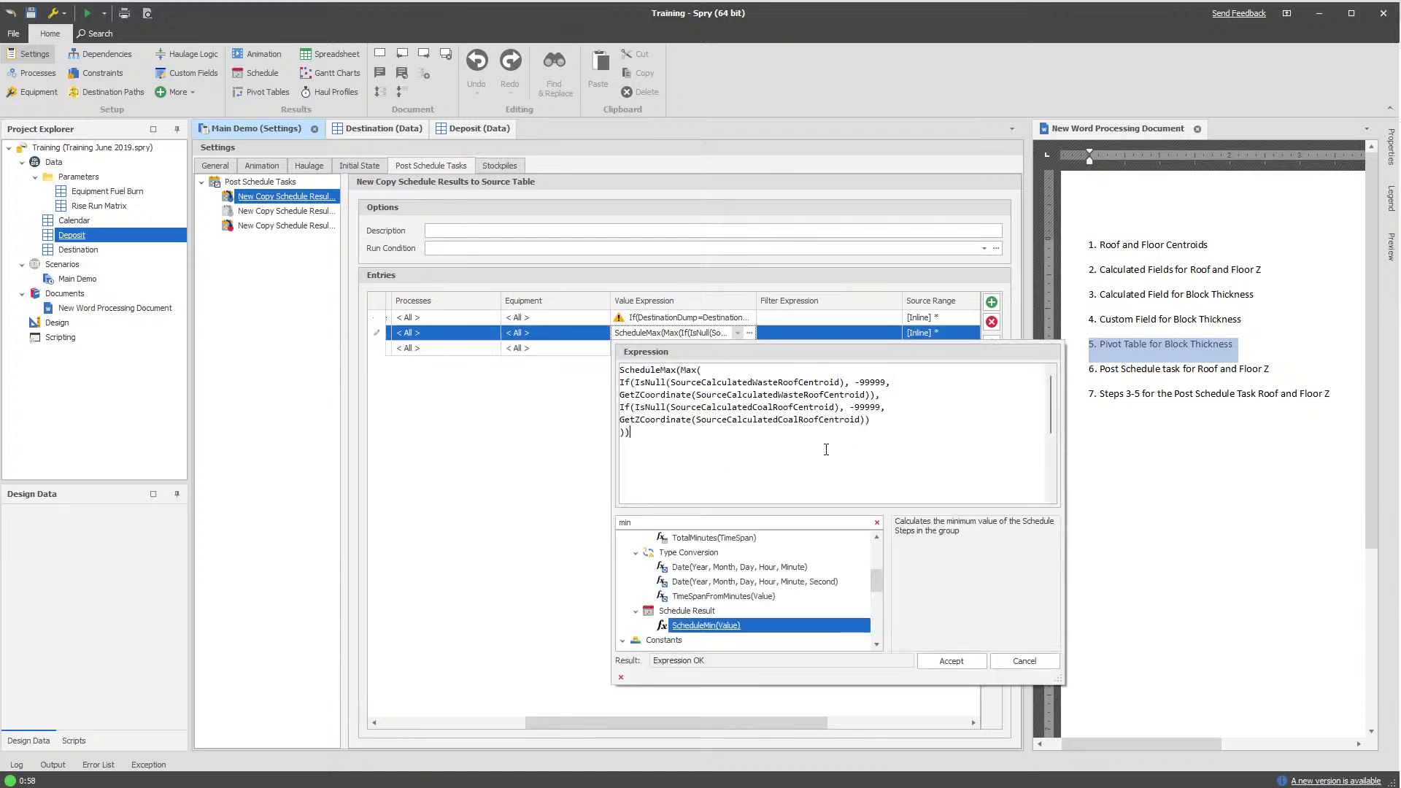
{"action": "left_click_drag", "start_coordinate": [676, 446], "coordinate": [634, 444]}
{"action": "left_click", "coordinate": [603, 438]}
Append +0.01 to the ScheduleMin value expression of New Entry1 Copy
{"action": "left_click", "coordinate": [681, 350]}
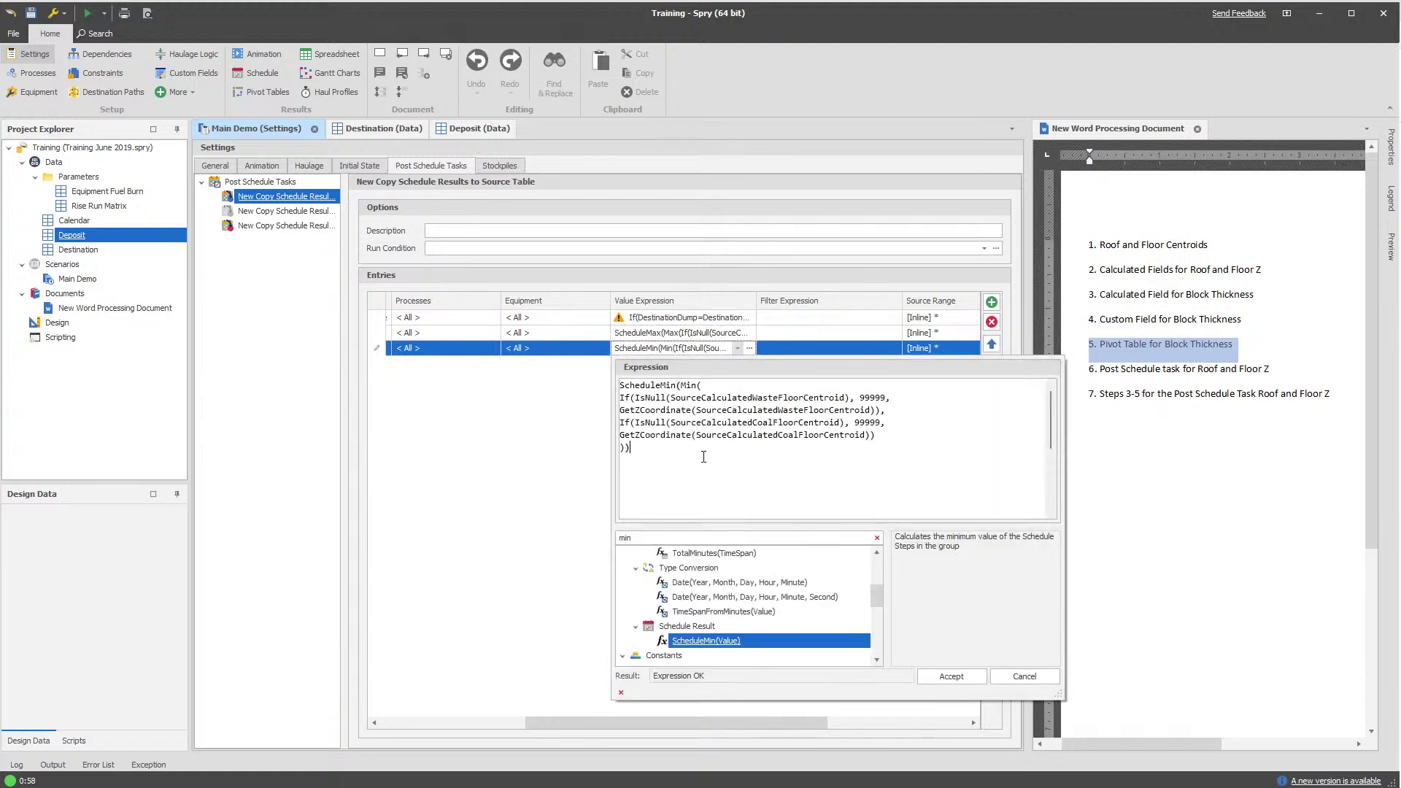
{"action": "left_click", "coordinate": [506, 501]}
{"action": "mouse_move", "coordinate": [689, 721]}
{"action": "left_mouse_down"}
{"action": "mouse_move", "coordinate": [935, 728]}
{"action": "mouse_move", "coordinate": [542, 714]}
{"action": "mouse_move", "coordinate": [697, 721]}
{"action": "left_mouse_up"}
{"action": "left_click", "coordinate": [668, 350]}
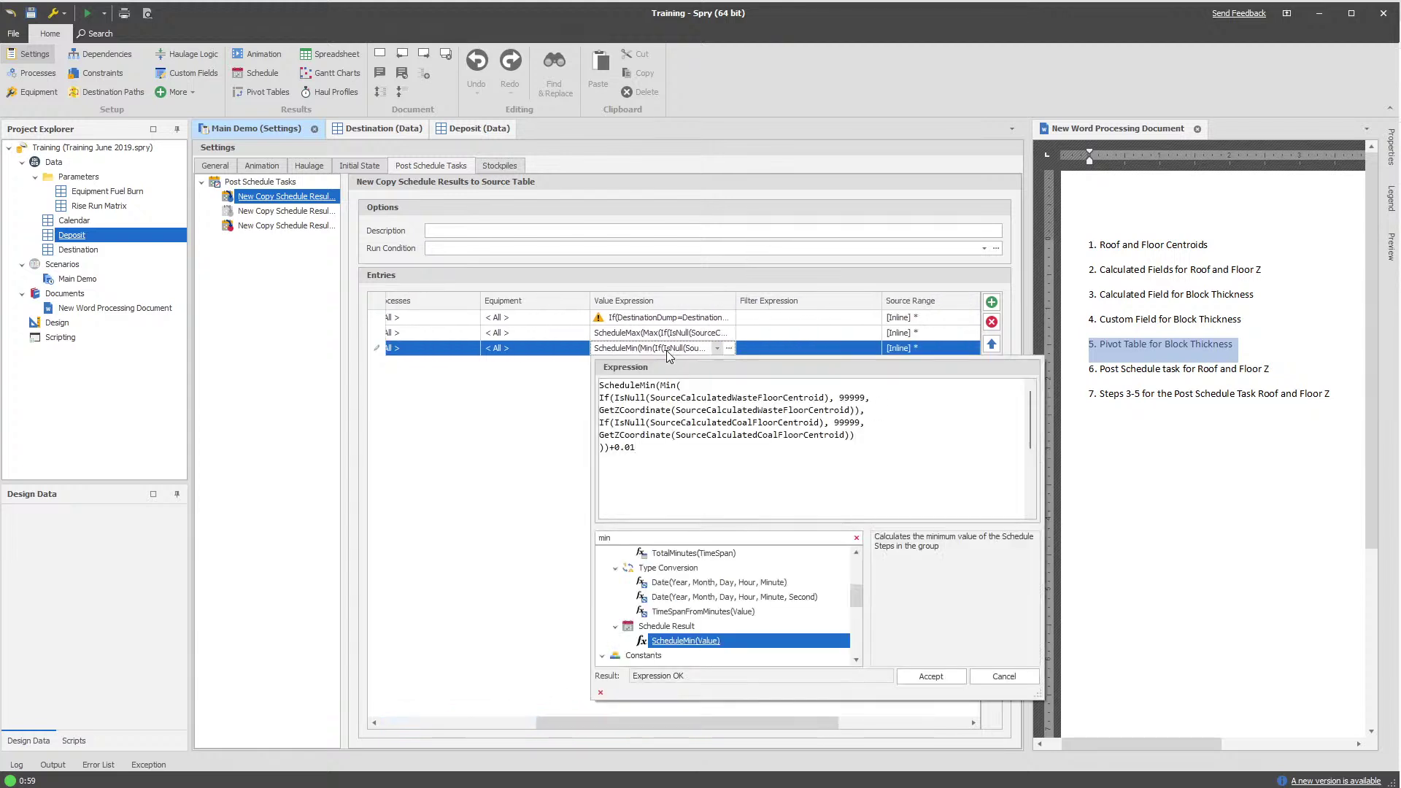
{"action": "left_click", "coordinate": [575, 457]}
Check New Entry1 Copy's source range, destination range and value expression for errors
{"action": "left_click_drag", "start_coordinate": [747, 721], "coordinate": [849, 713]}
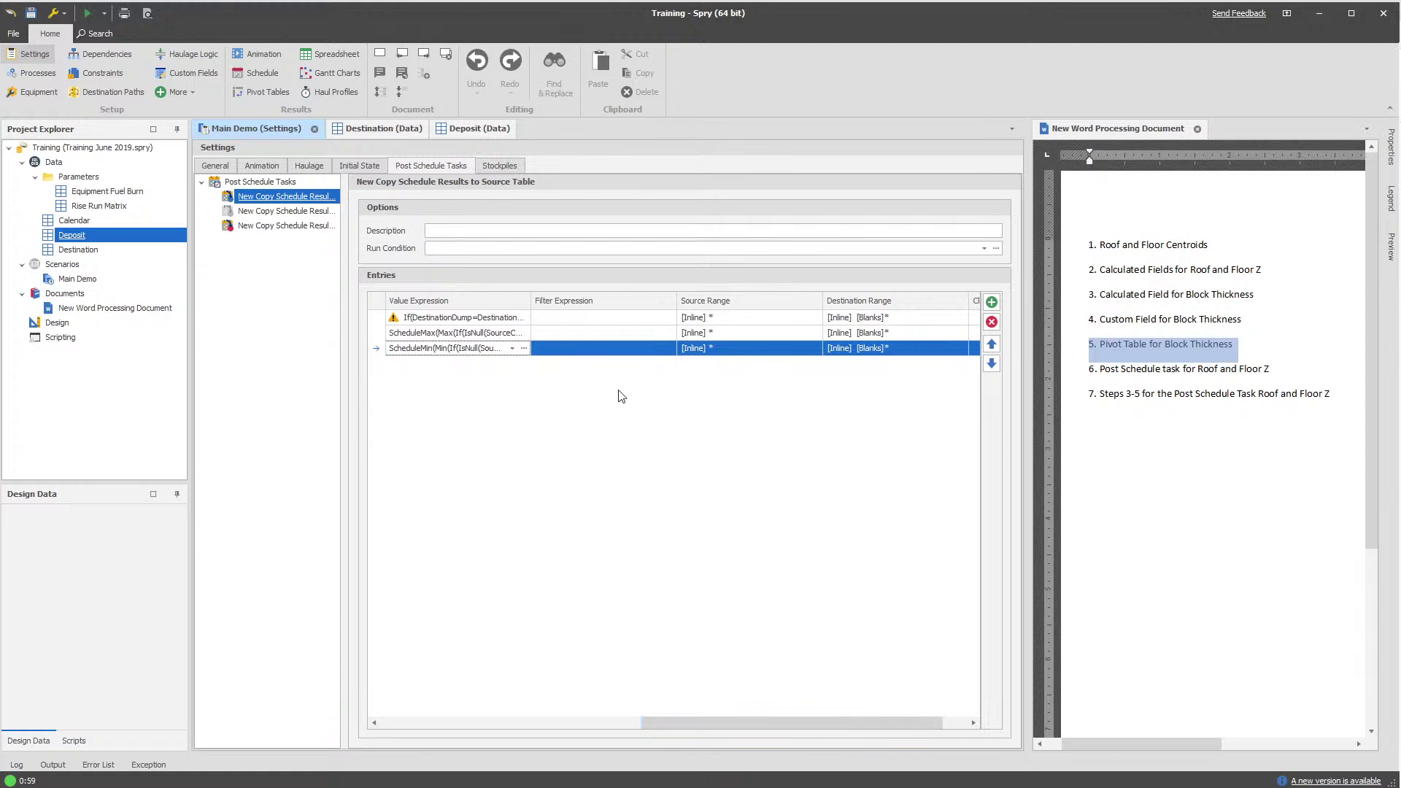
{"action": "left_click", "coordinate": [488, 353]}
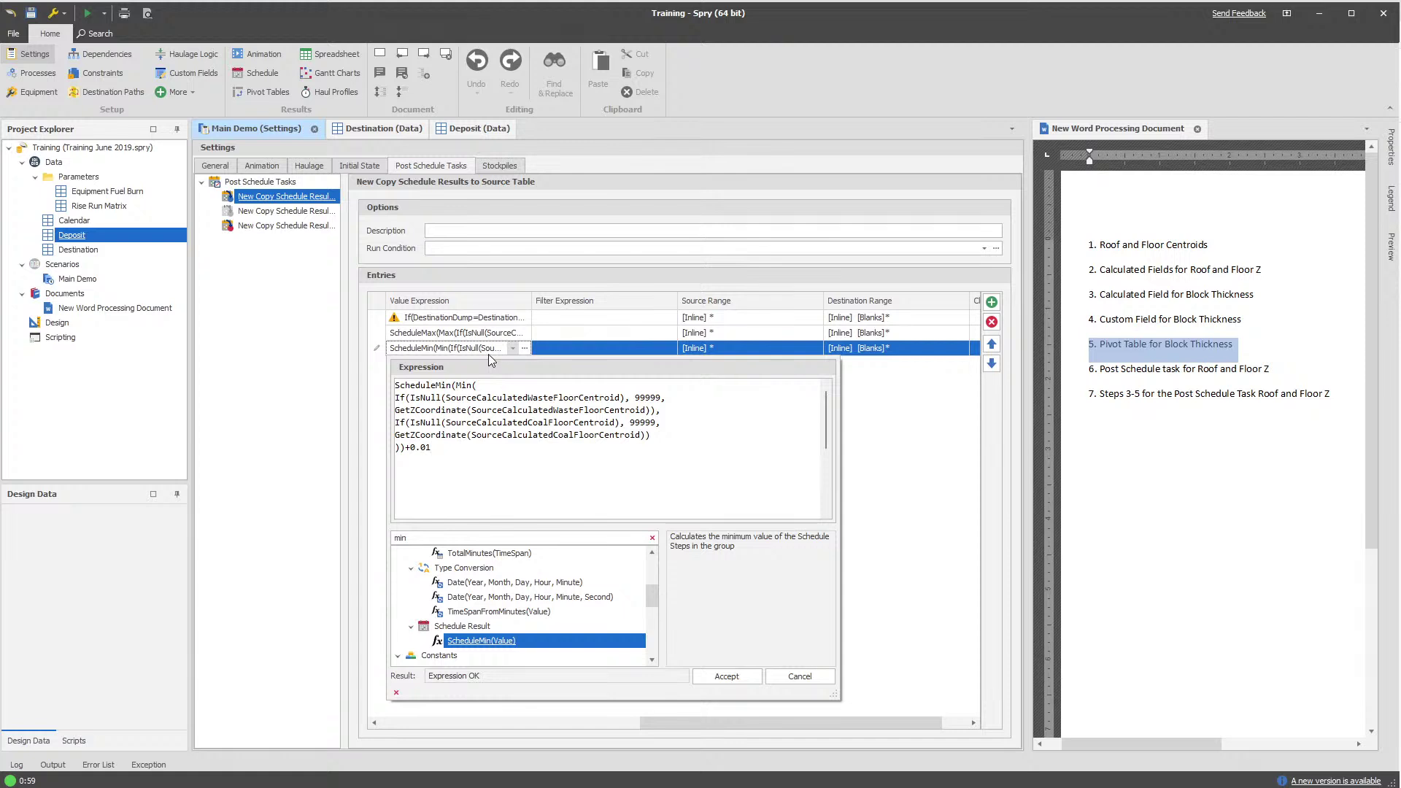
{"action": "left_click", "coordinate": [485, 350]}
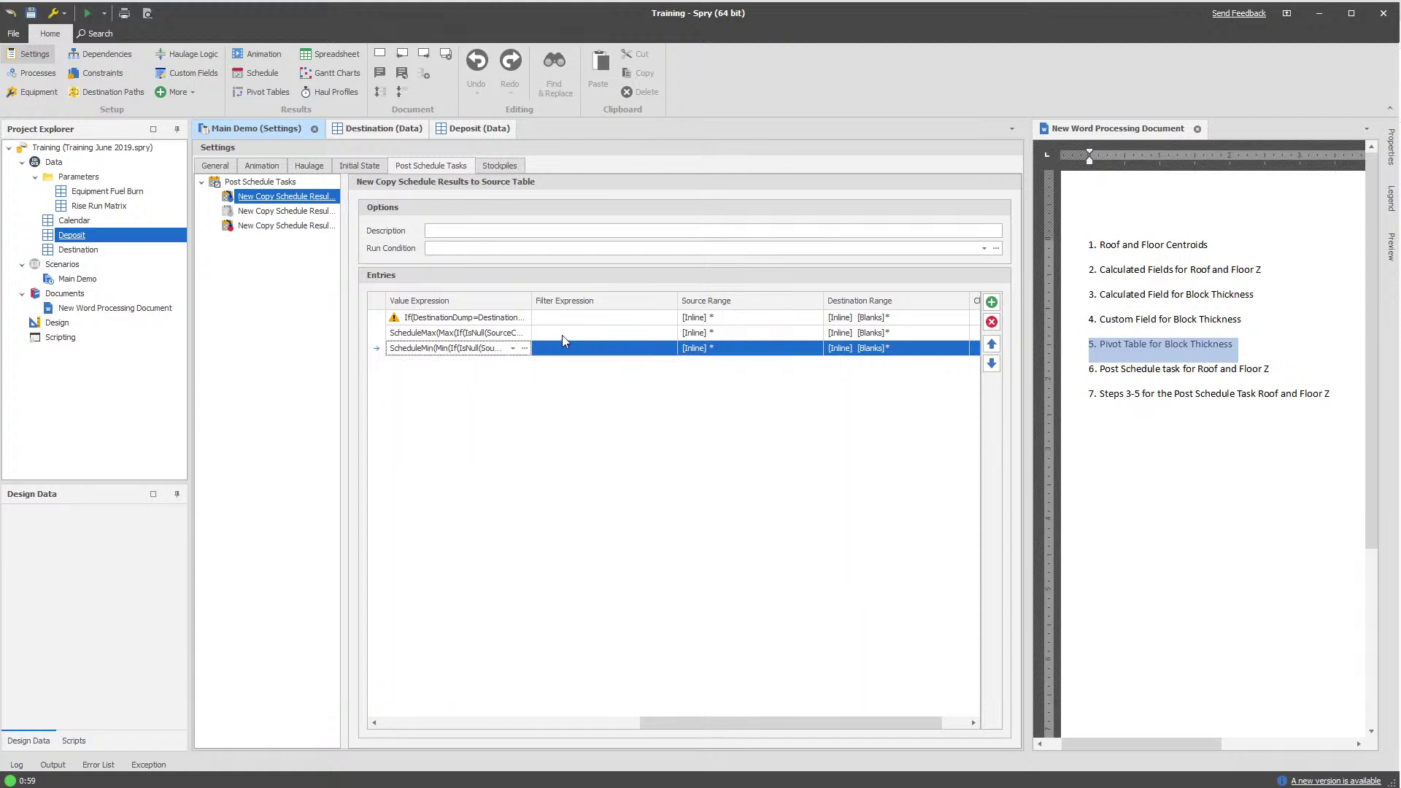
{"action": "left_click", "coordinate": [494, 353]}
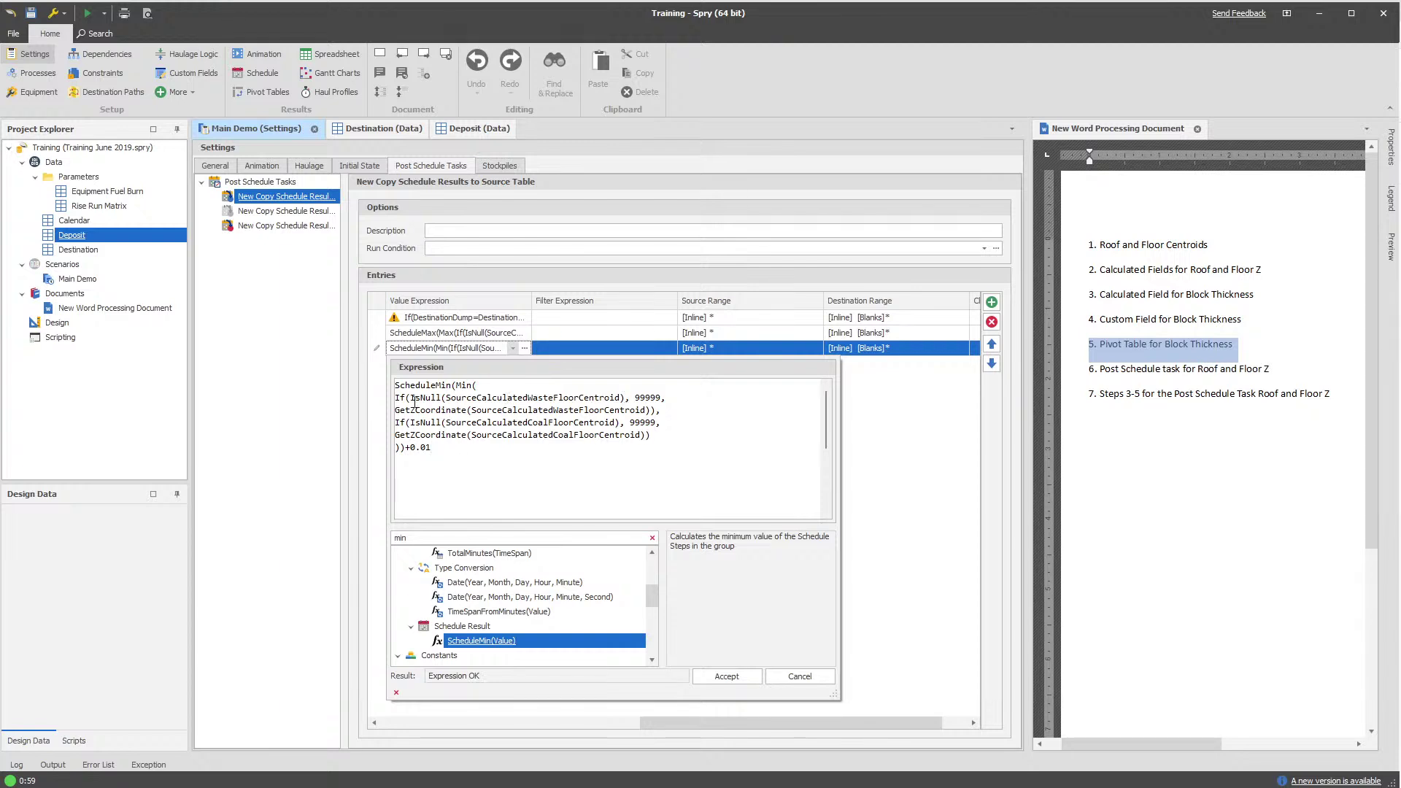
{"action": "left_click", "coordinate": [310, 444]}
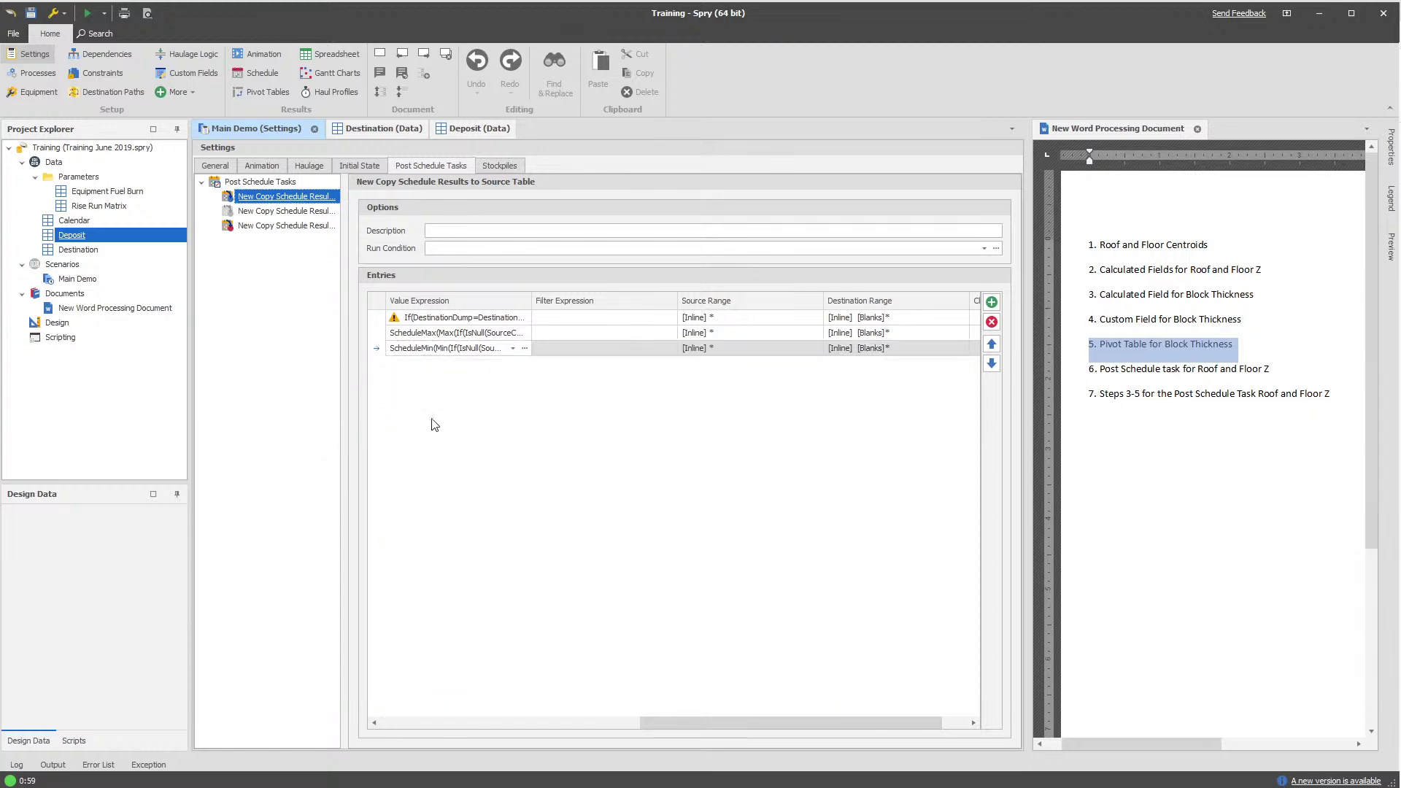
{"action": "left_click", "coordinate": [482, 348]}
{"action": "left_click", "coordinate": [481, 348]}
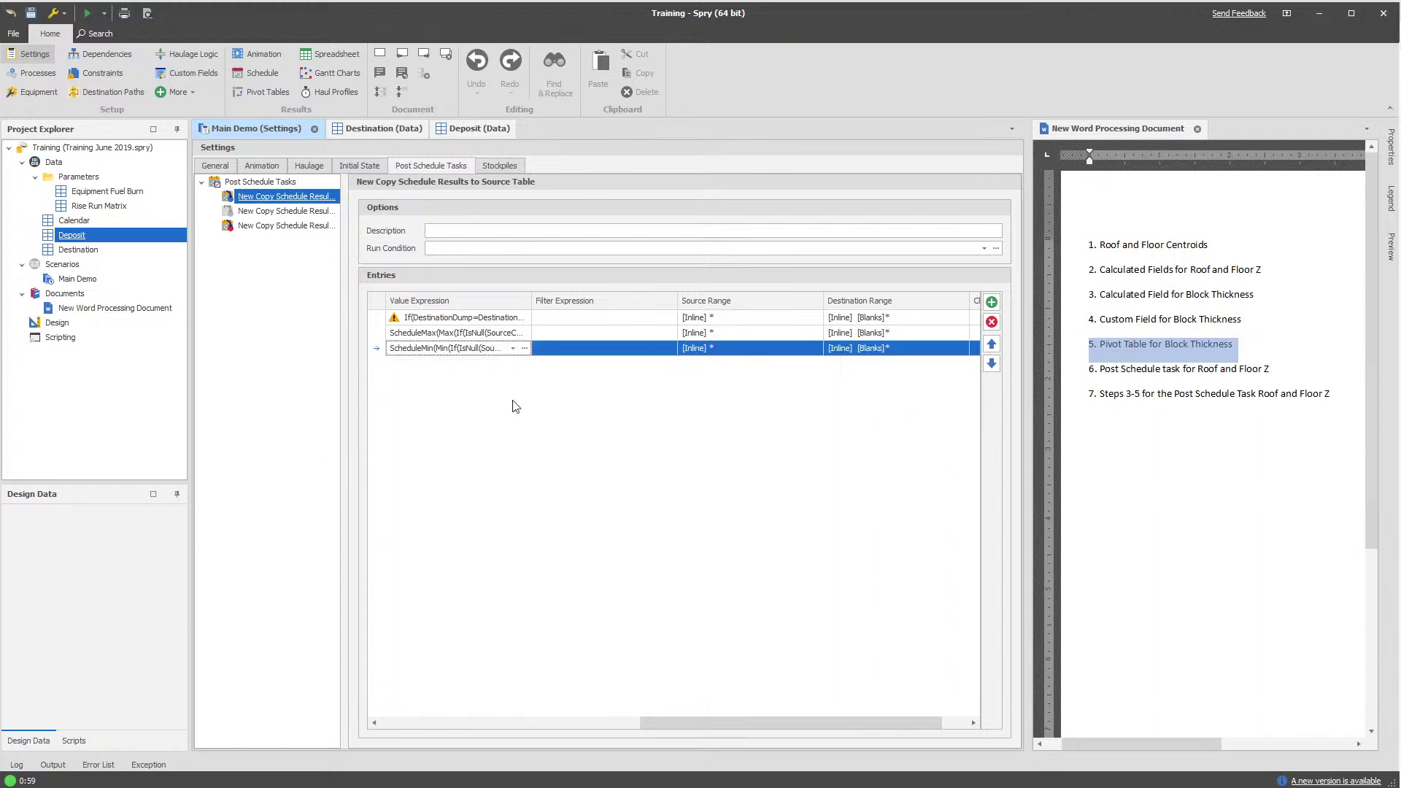
Set New Entry1 Copy's field to Post Schedule Task\Thickness\Floor Z and widen the Field column
{"action": "left_click_drag", "start_coordinate": [755, 718], "coordinate": [572, 711]}
{"action": "left_click", "coordinate": [507, 351]}
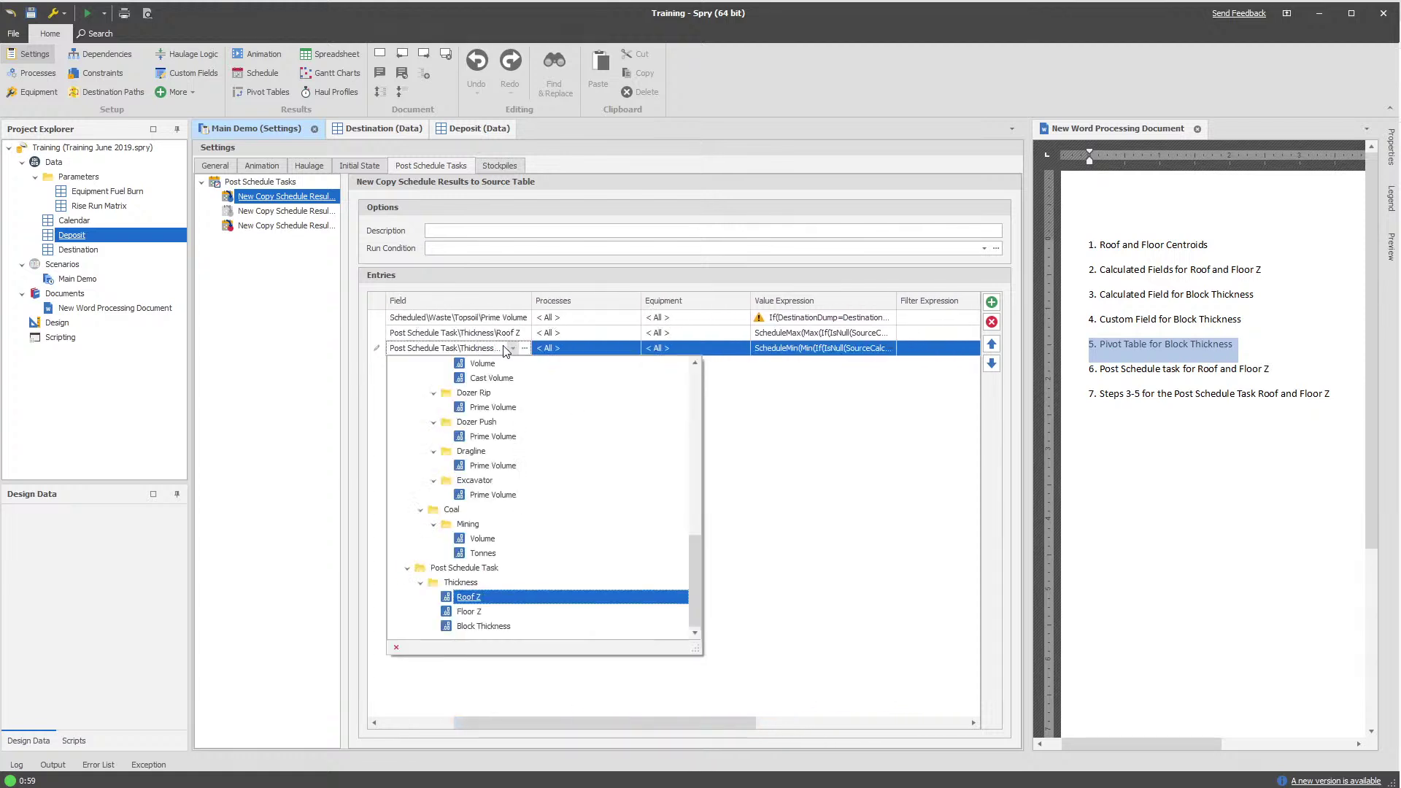
{"action": "left_click", "coordinate": [481, 612]}
{"action": "left_click_drag", "start_coordinate": [532, 300], "coordinate": [592, 299]}
{"action": "left_click_drag", "start_coordinate": [608, 724], "coordinate": [476, 723]}
Run the first Copy Schedule Results to Source Table task again
{"action": "left_click", "coordinate": [314, 195]}
{"action": "right_click", "coordinate": [313, 195]}
{"action": "left_click", "coordinate": [334, 204]}
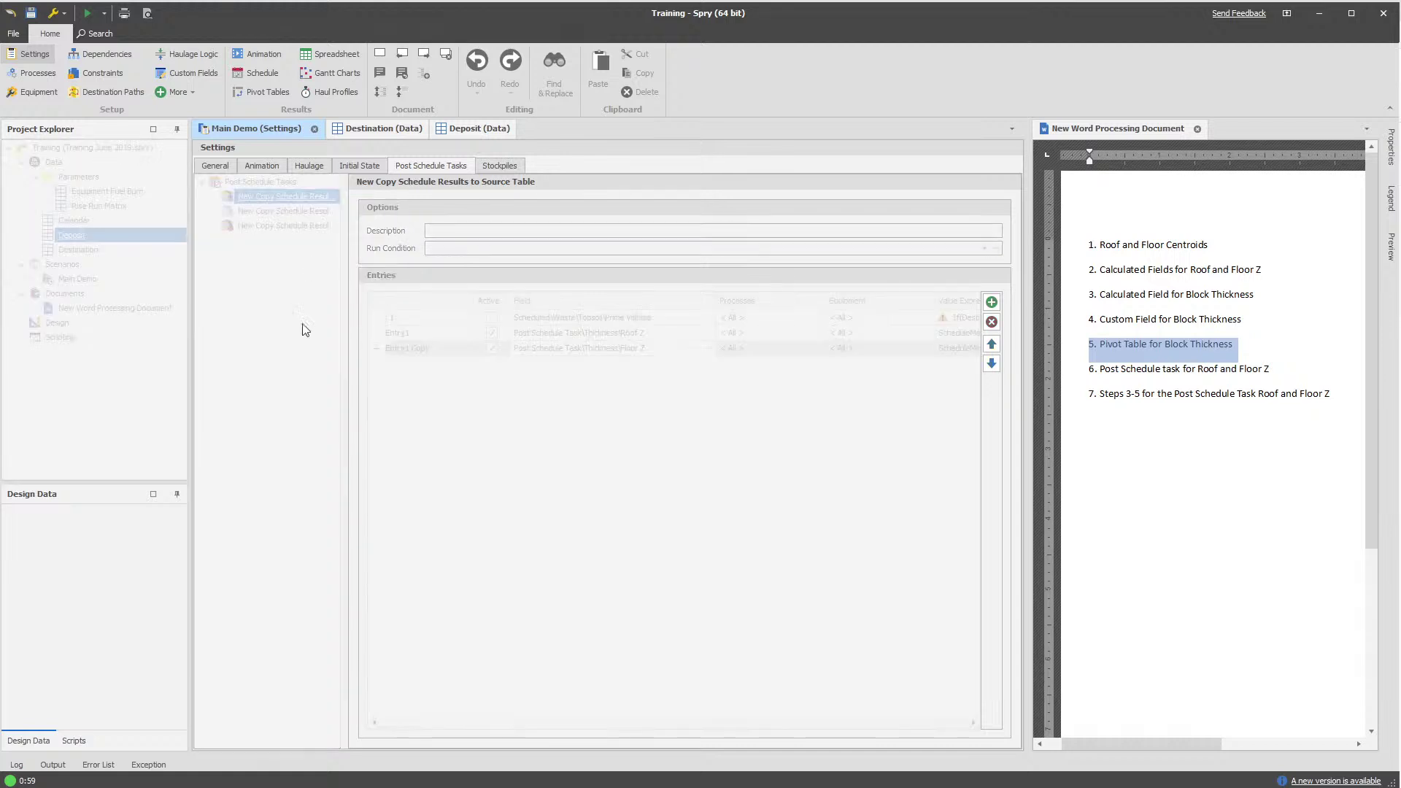
Examine the Deposit table's Post Schedule Task Roof Z and Floor Z for the benches under Alpha\S6\B3, nodes E and F
{"action": "left_click", "coordinate": [475, 130]}
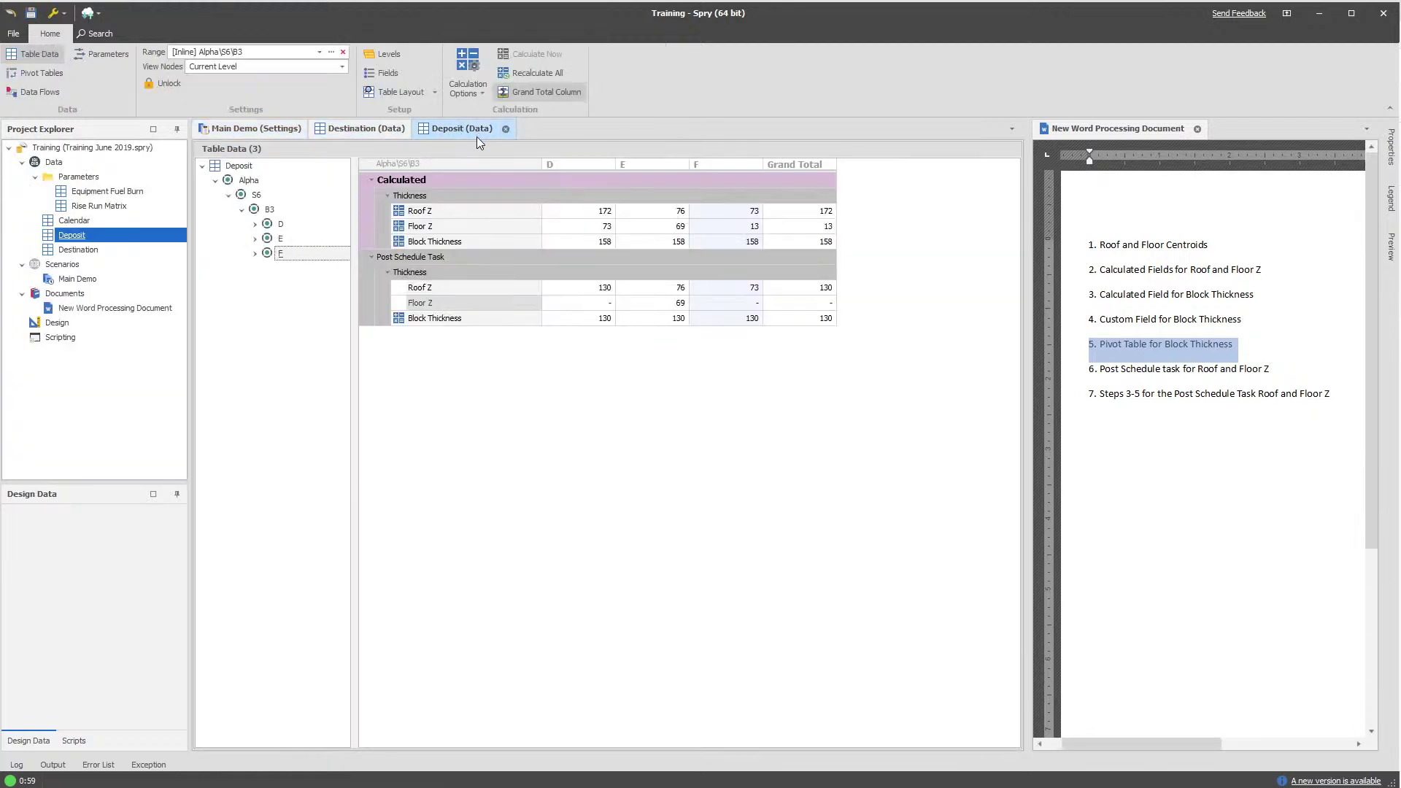
{"action": "left_click", "coordinate": [676, 302]}
{"action": "left_click", "coordinate": [726, 302]}
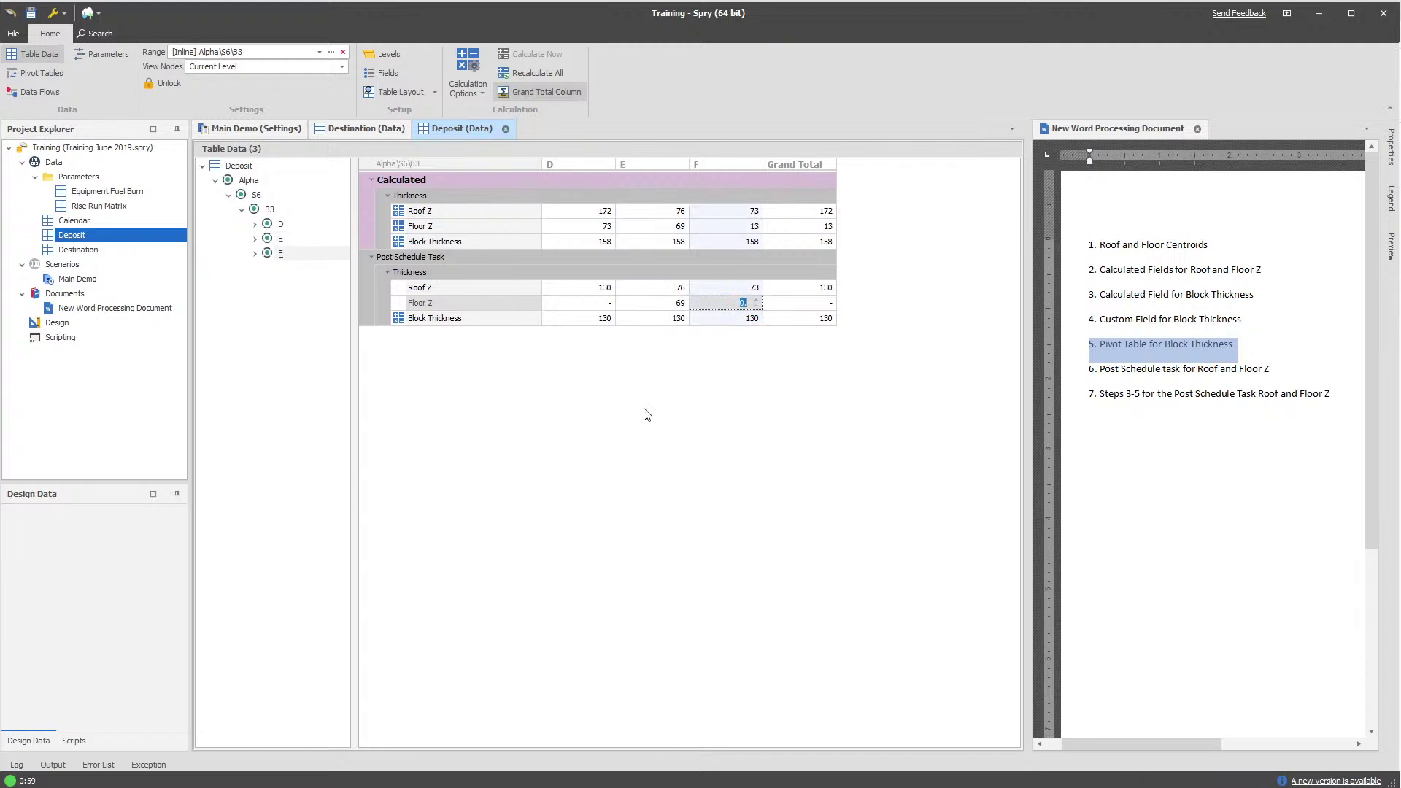
{"action": "left_click", "coordinate": [255, 239]}
{"action": "left_click", "coordinate": [255, 297]}
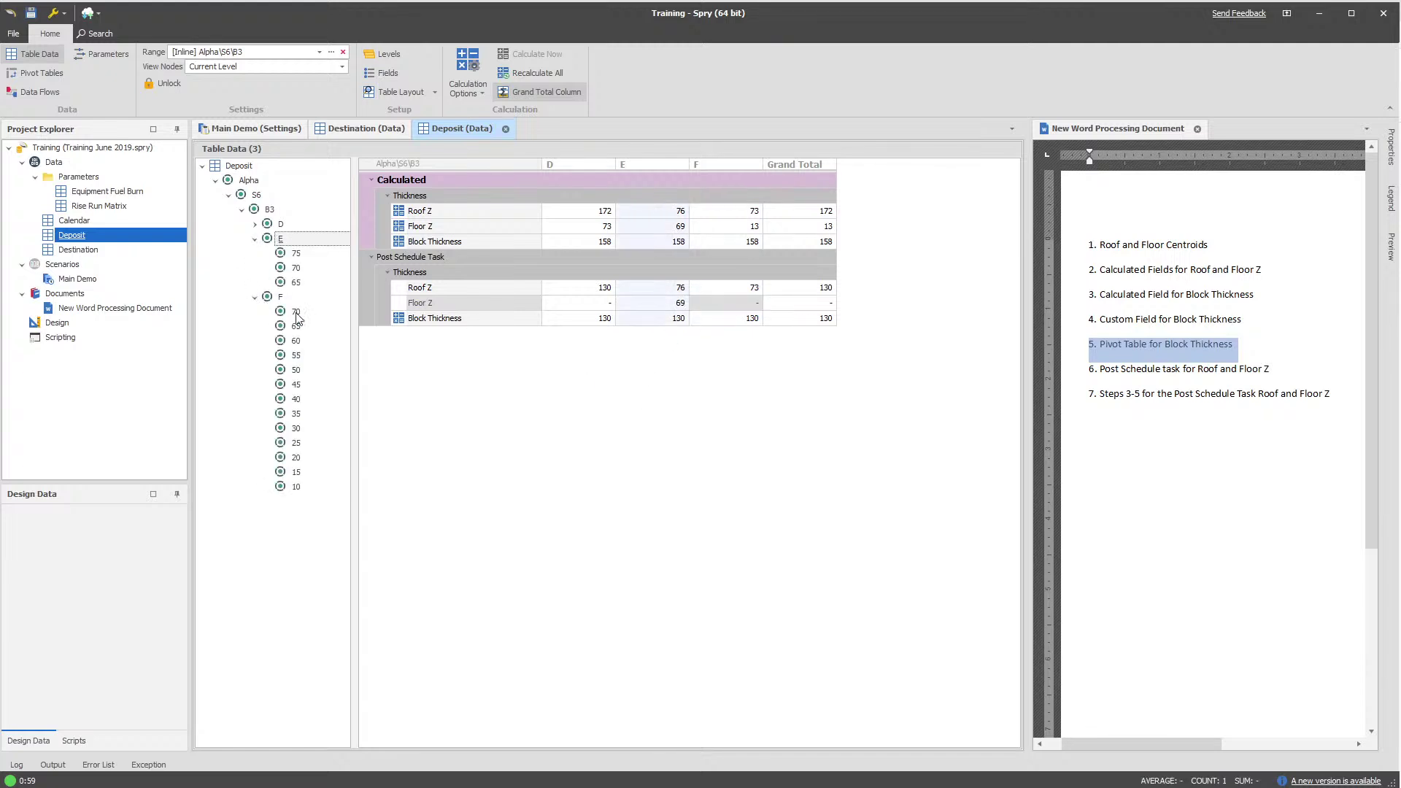
{"action": "left_click", "coordinate": [297, 312]}
{"action": "left_click_drag", "start_coordinate": [620, 742], "coordinate": [511, 781]}
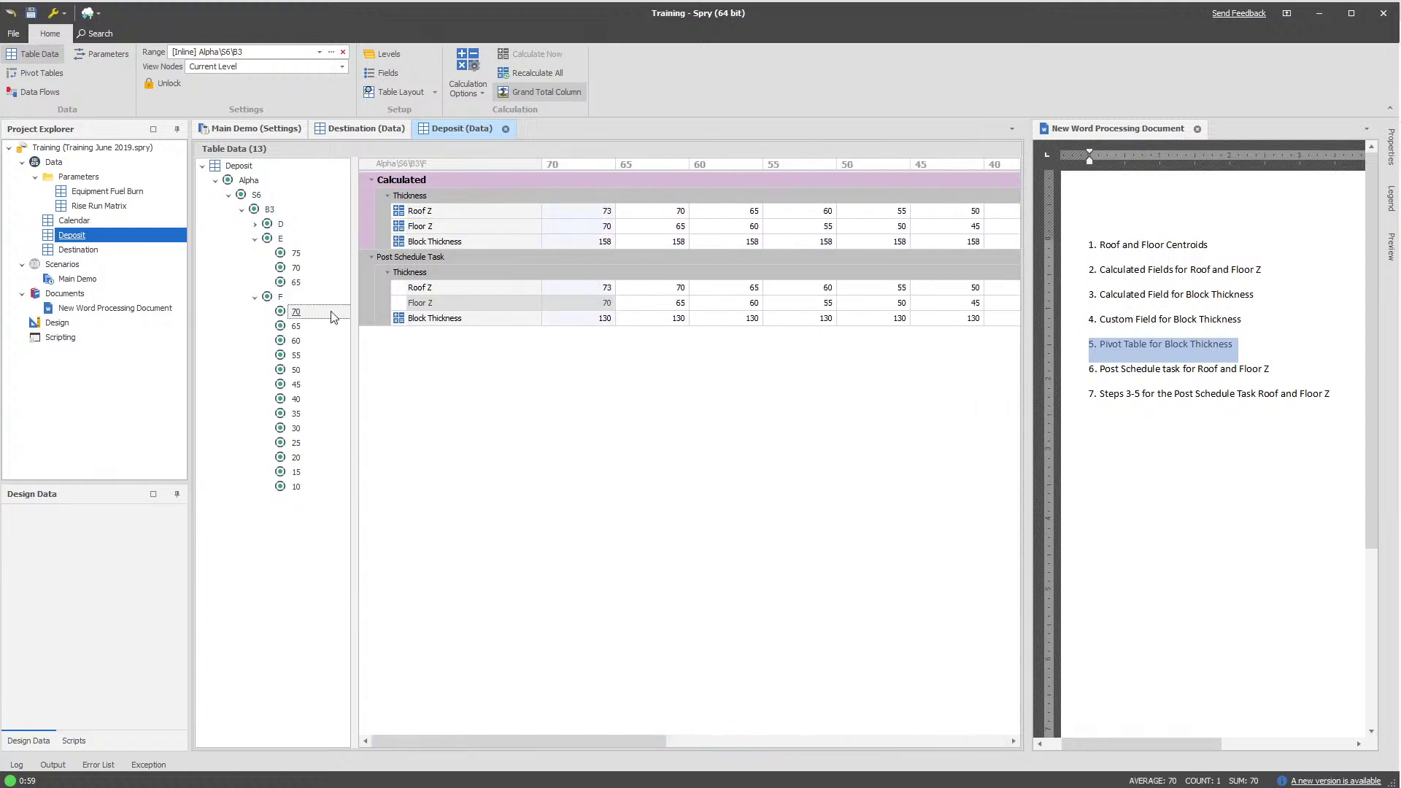
{"action": "left_click", "coordinate": [307, 282]}
{"action": "left_click", "coordinate": [293, 472]}
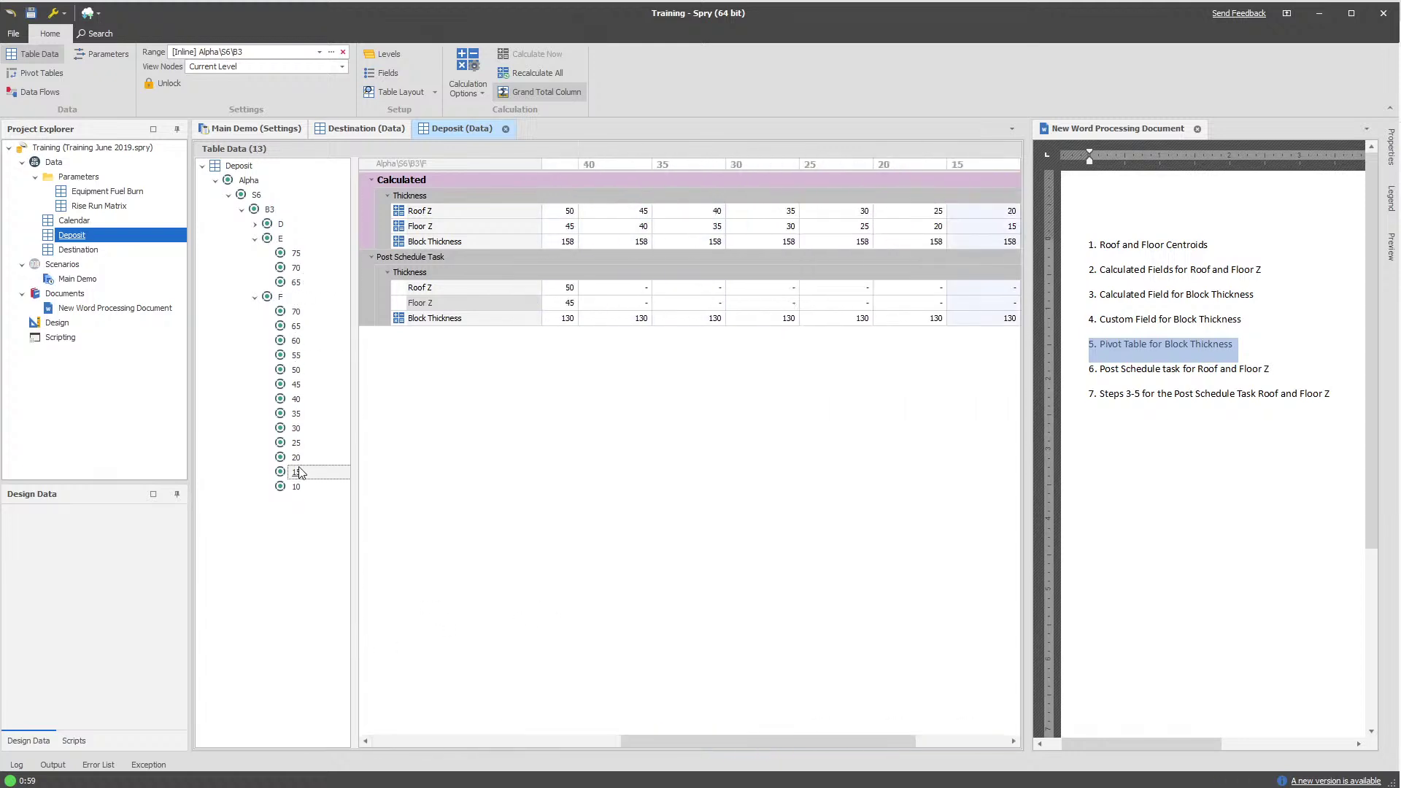
Check Post Schedule Task Roof Z and Floor Z for bench 40 under node F, and rerun Main Demo's post schedule tasks
{"action": "left_click", "coordinate": [605, 287]}
{"action": "left_click", "coordinate": [604, 302]}
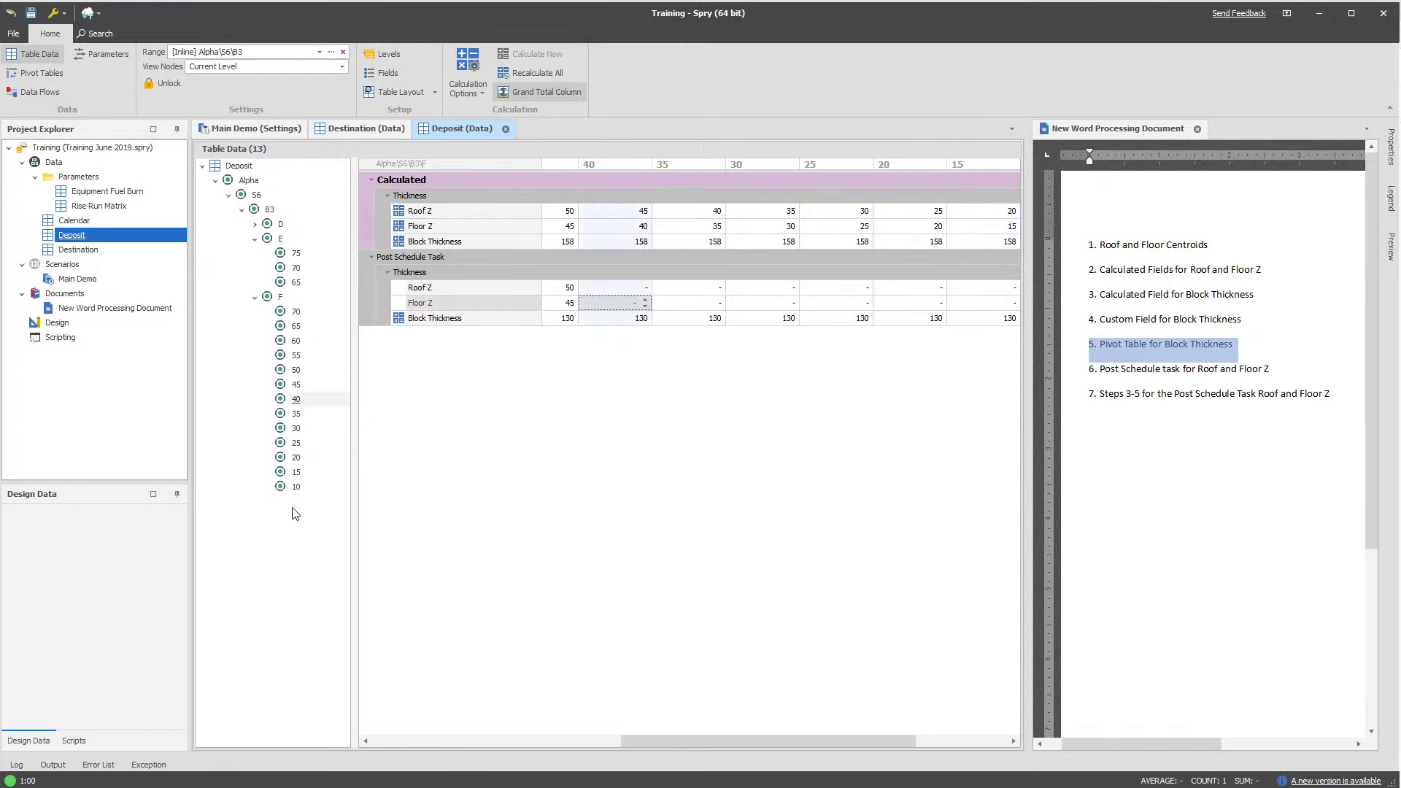
{"action": "left_click", "coordinate": [267, 129]}
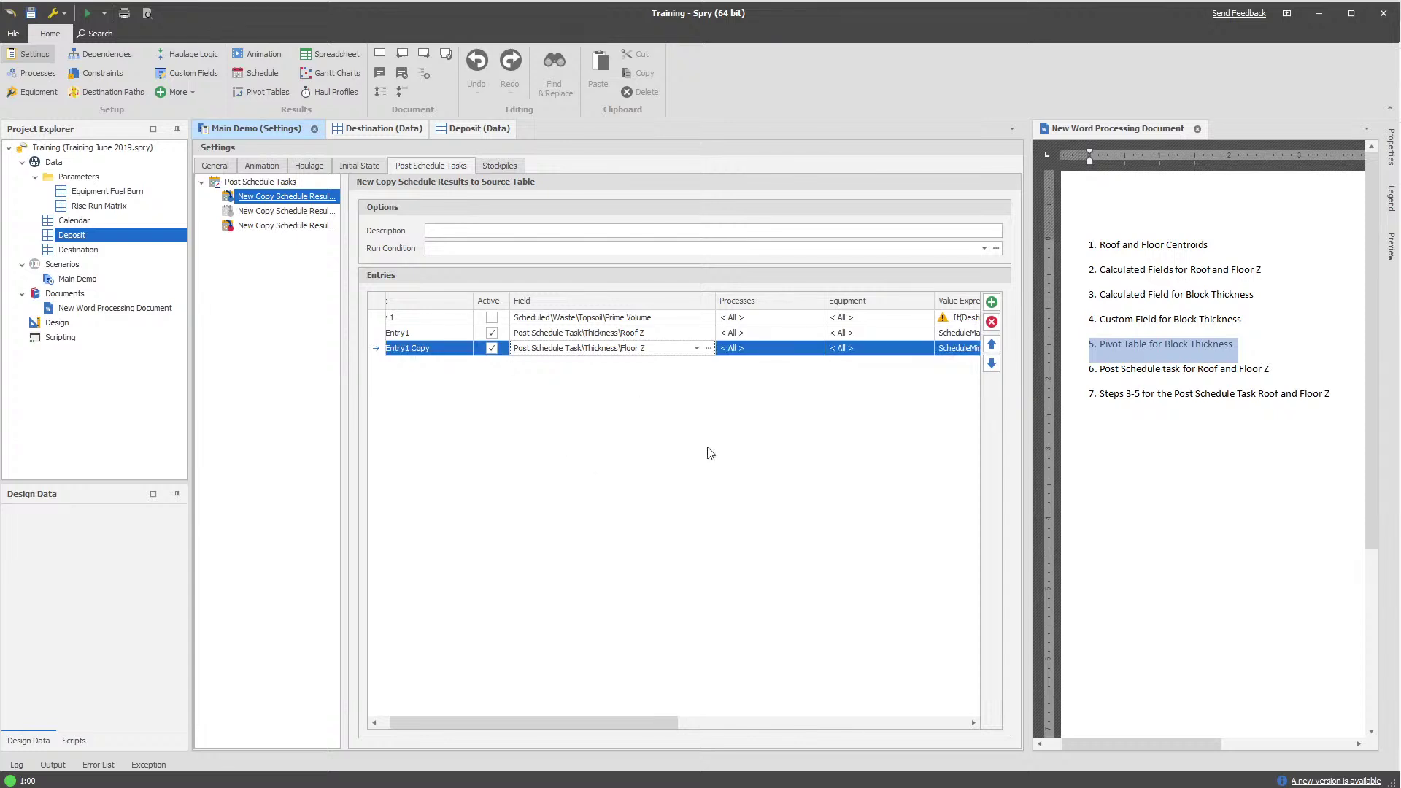
{"action": "mouse_move", "coordinate": [585, 728]}
{"action": "left_mouse_down"}
{"action": "mouse_move", "coordinate": [853, 712]}
{"action": "mouse_move", "coordinate": [583, 722]}
{"action": "left_mouse_up"}
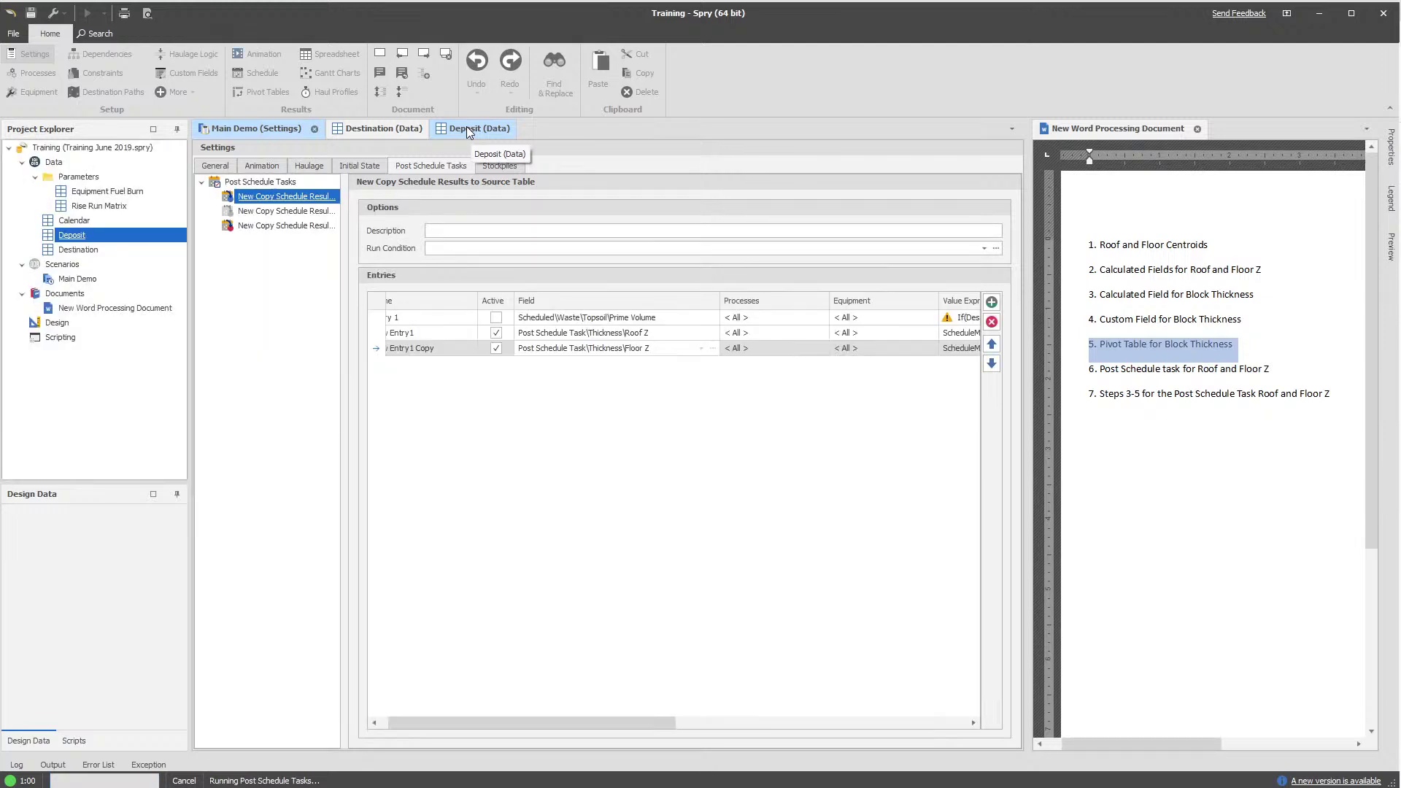
Compare Deposit's Post Schedule Task Roof Z, Floor Z and Block Thickness with the Calculated values for Alpha\S6\B3 and its E and F benches
{"action": "left_click", "coordinate": [466, 128]}
{"action": "left_click_drag", "start_coordinate": [733, 741], "coordinate": [577, 739]}
{"action": "left_click", "coordinate": [296, 282]}
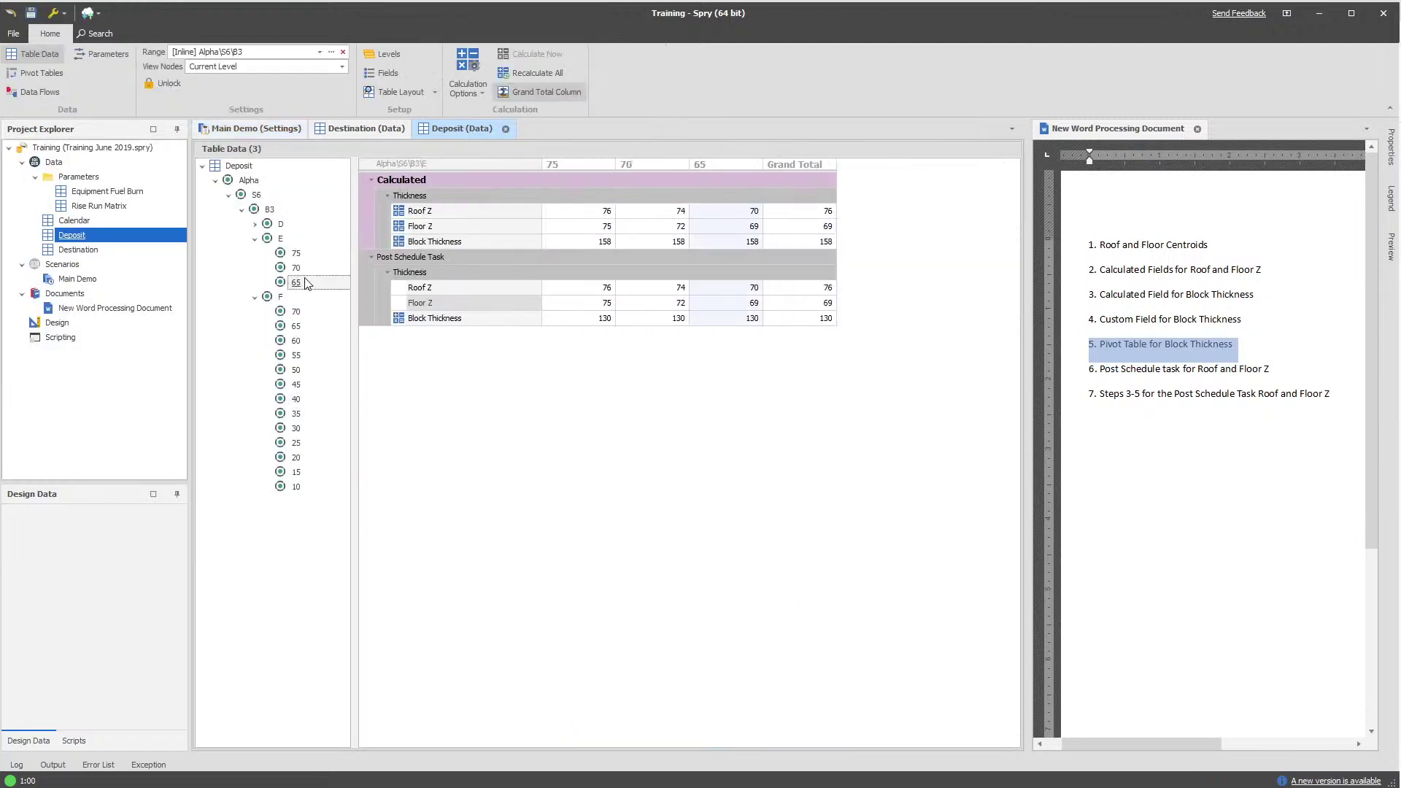
{"action": "left_click", "coordinate": [577, 302]}
{"action": "left_click", "coordinate": [584, 245]}
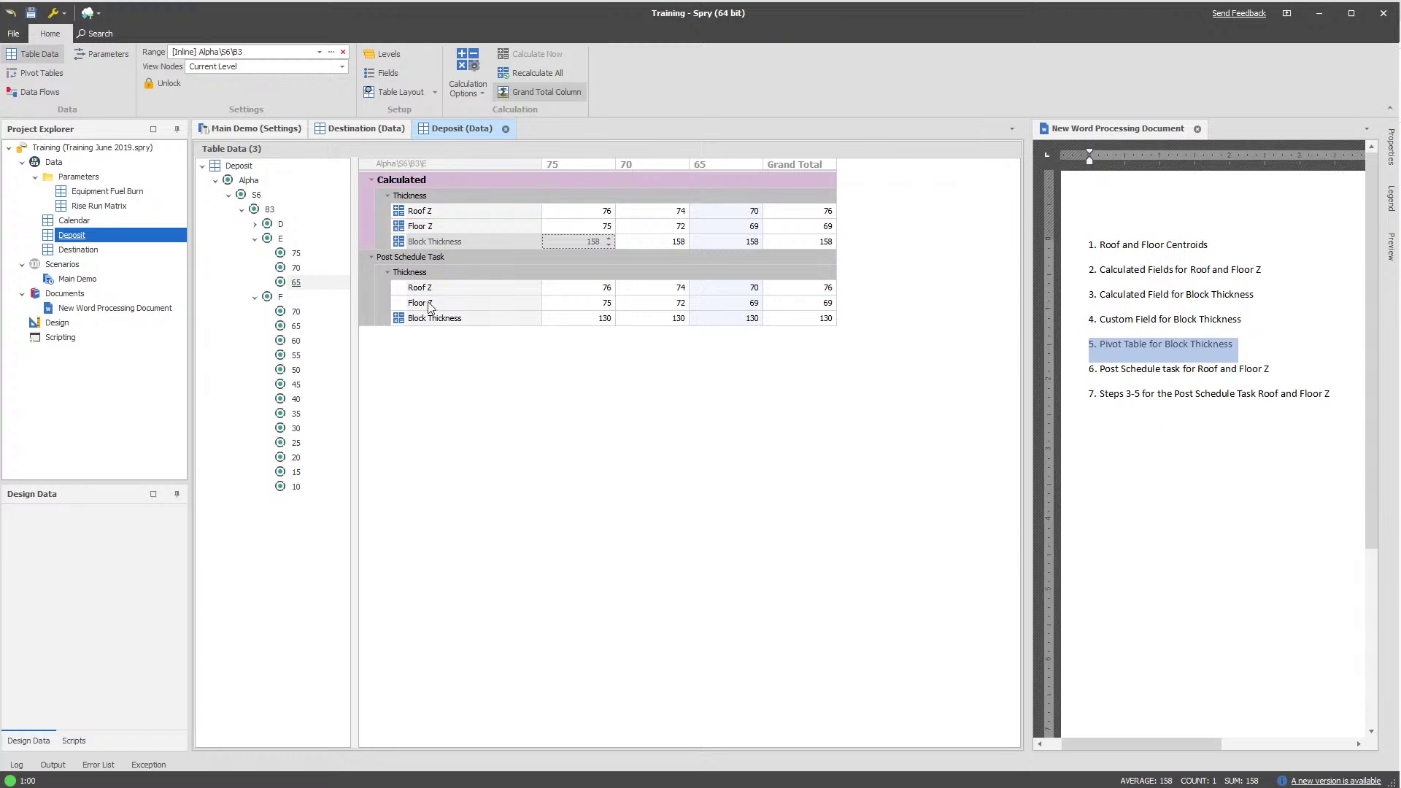
{"action": "left_click", "coordinate": [276, 211]}
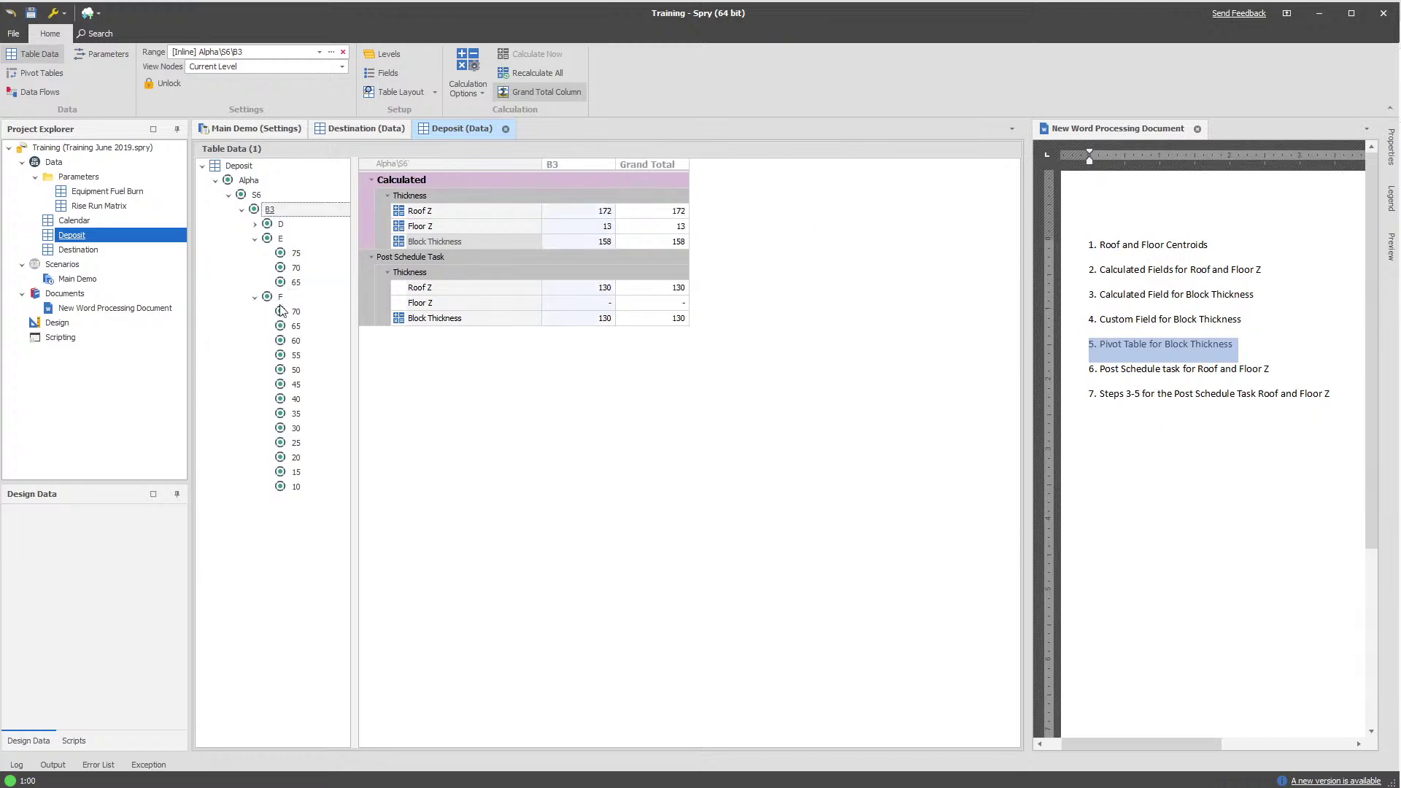
{"action": "left_click", "coordinate": [296, 341]}
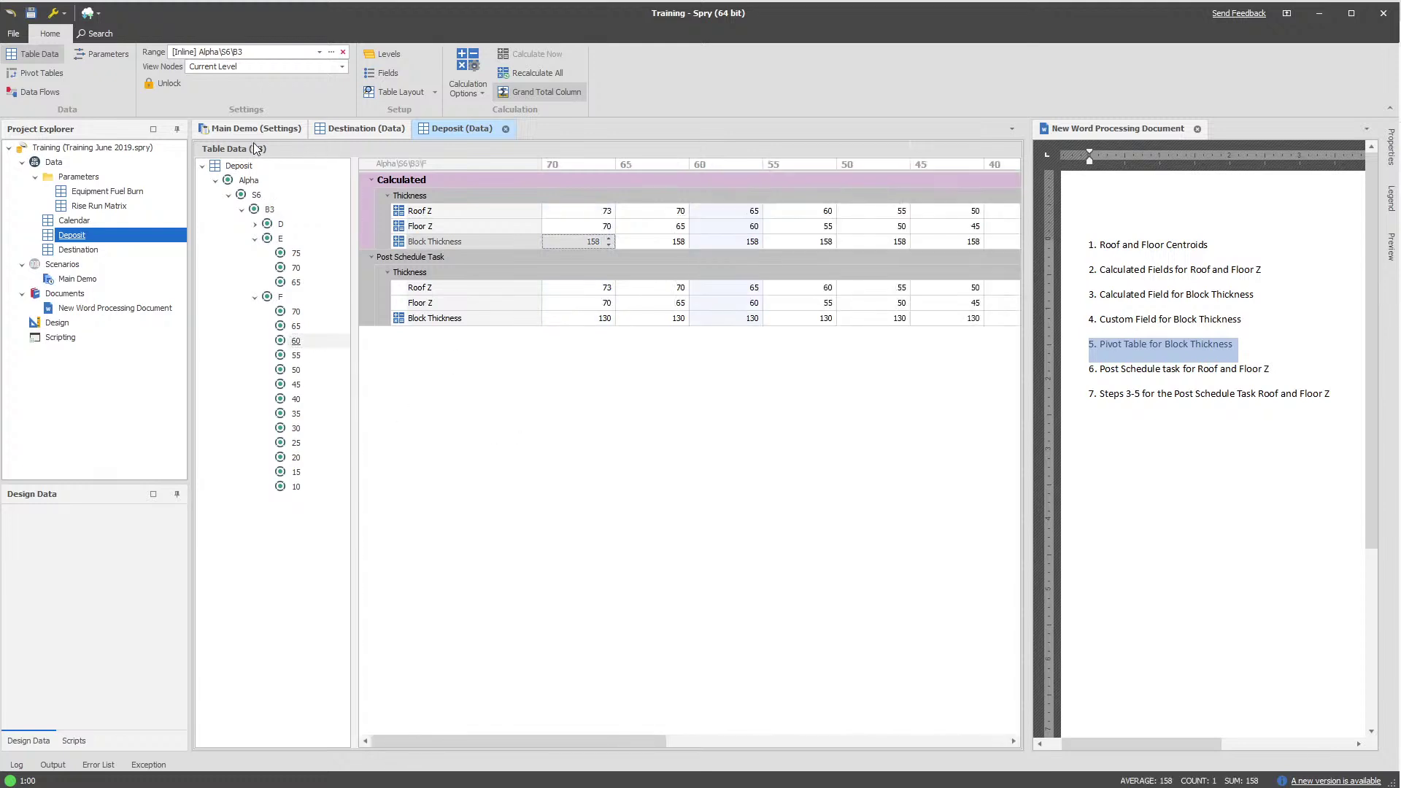
Review the ScheduleMin value expression of New Entry1 Copy in Main Demo's post schedule task without changing it
{"action": "left_click", "coordinate": [244, 133]}
{"action": "left_click", "coordinate": [537, 481]}
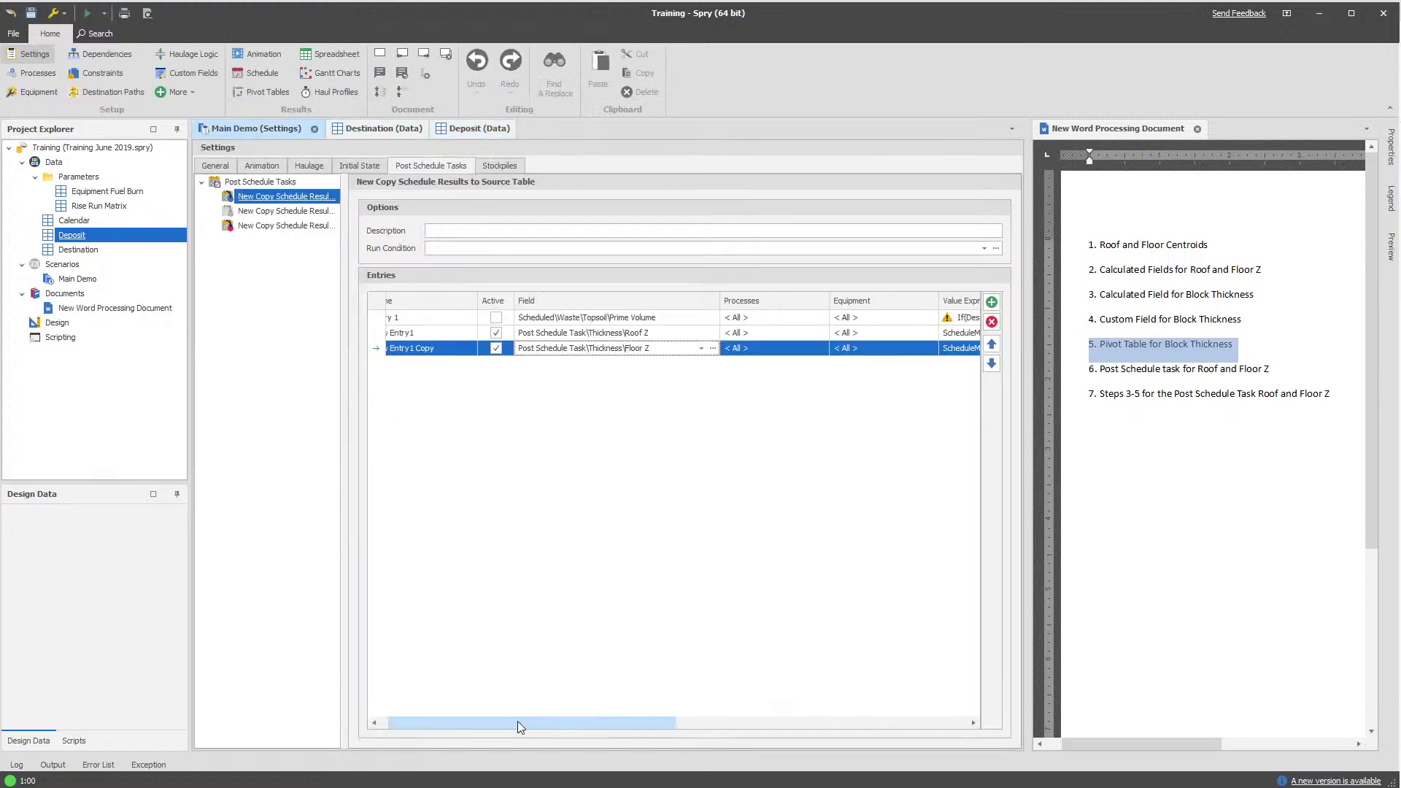
{"action": "left_click_drag", "start_coordinate": [518, 721], "coordinate": [703, 725]}
{"action": "left_click", "coordinate": [643, 354]}
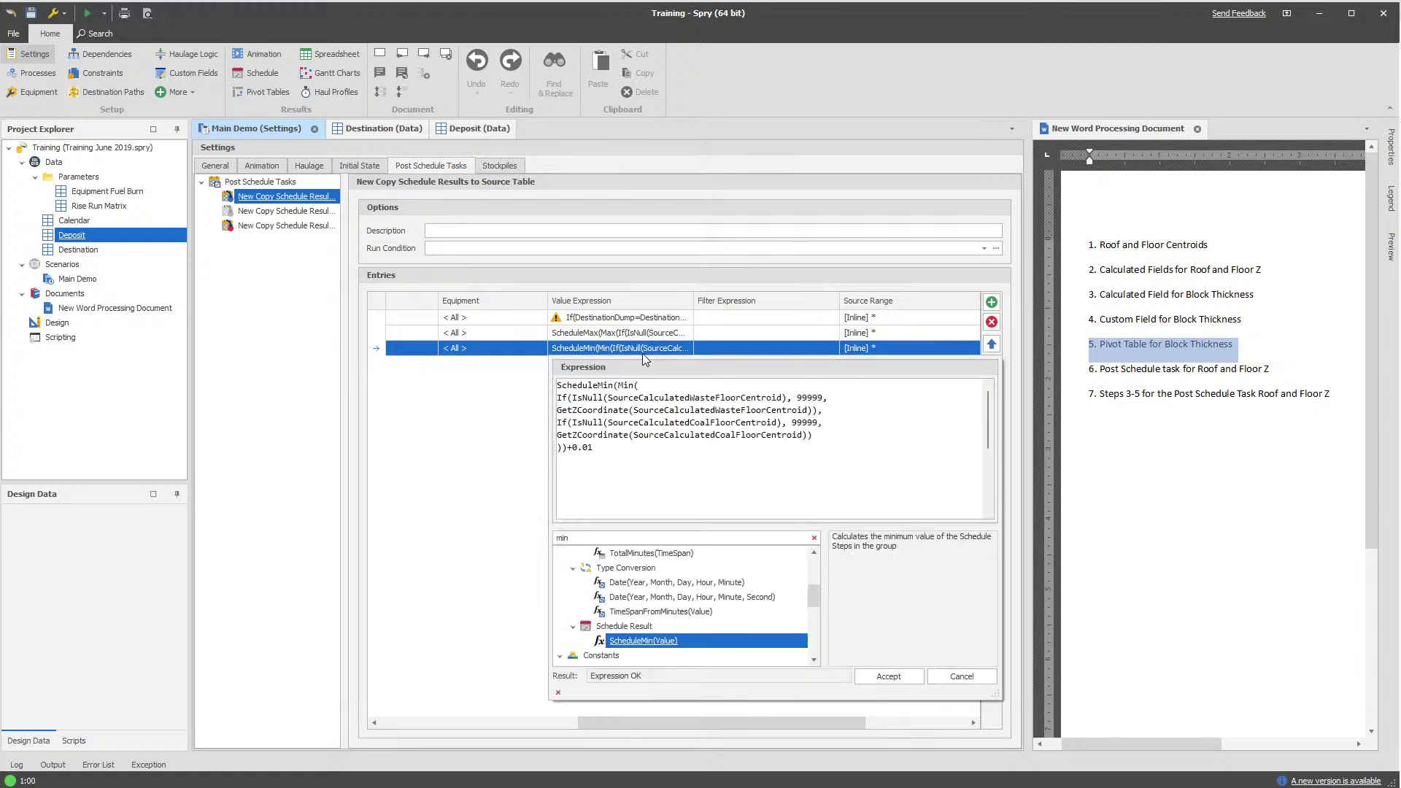
{"action": "key", "text": "Escape"}
{"action": "left_click_drag", "start_coordinate": [749, 724], "coordinate": [514, 693]}
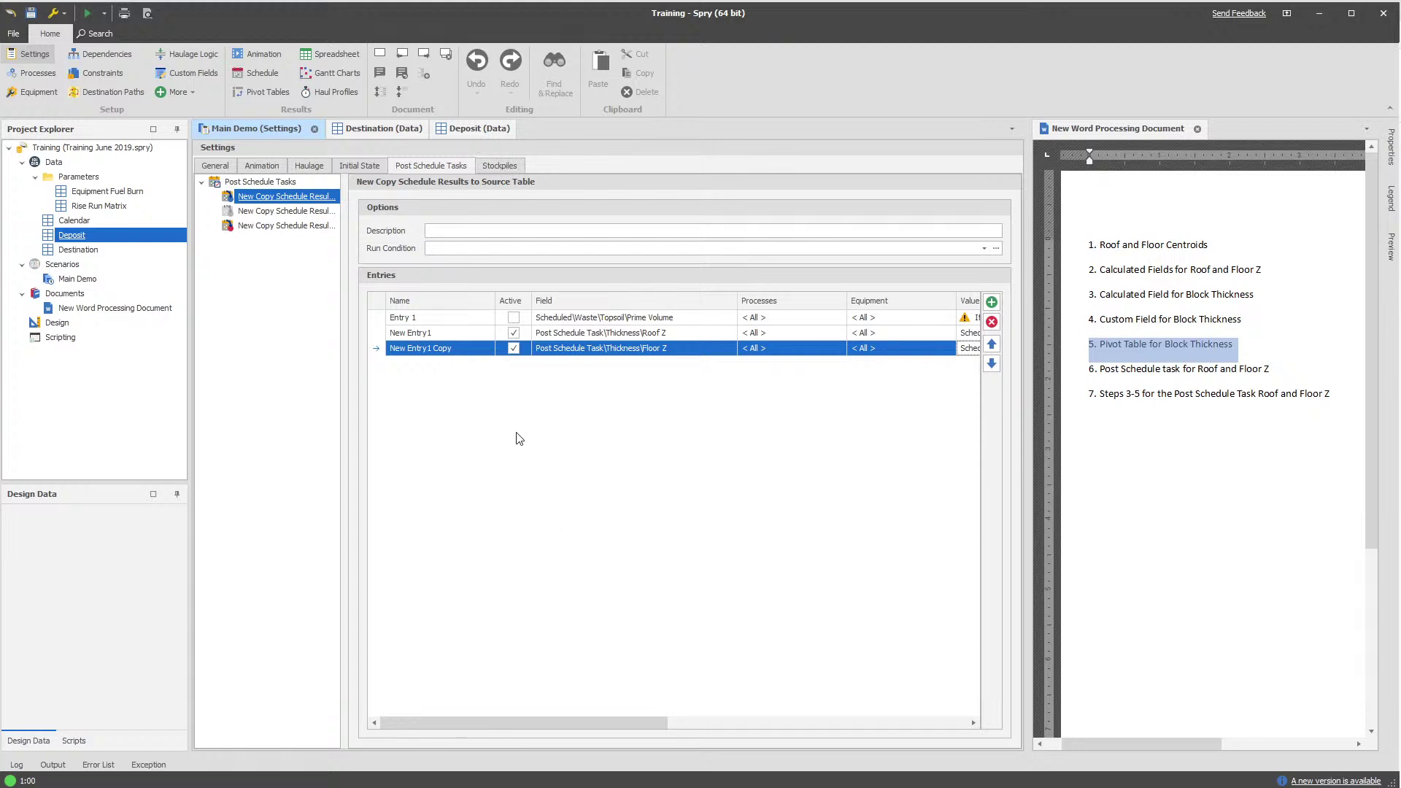
{"action": "left_click", "coordinate": [144, 322]}
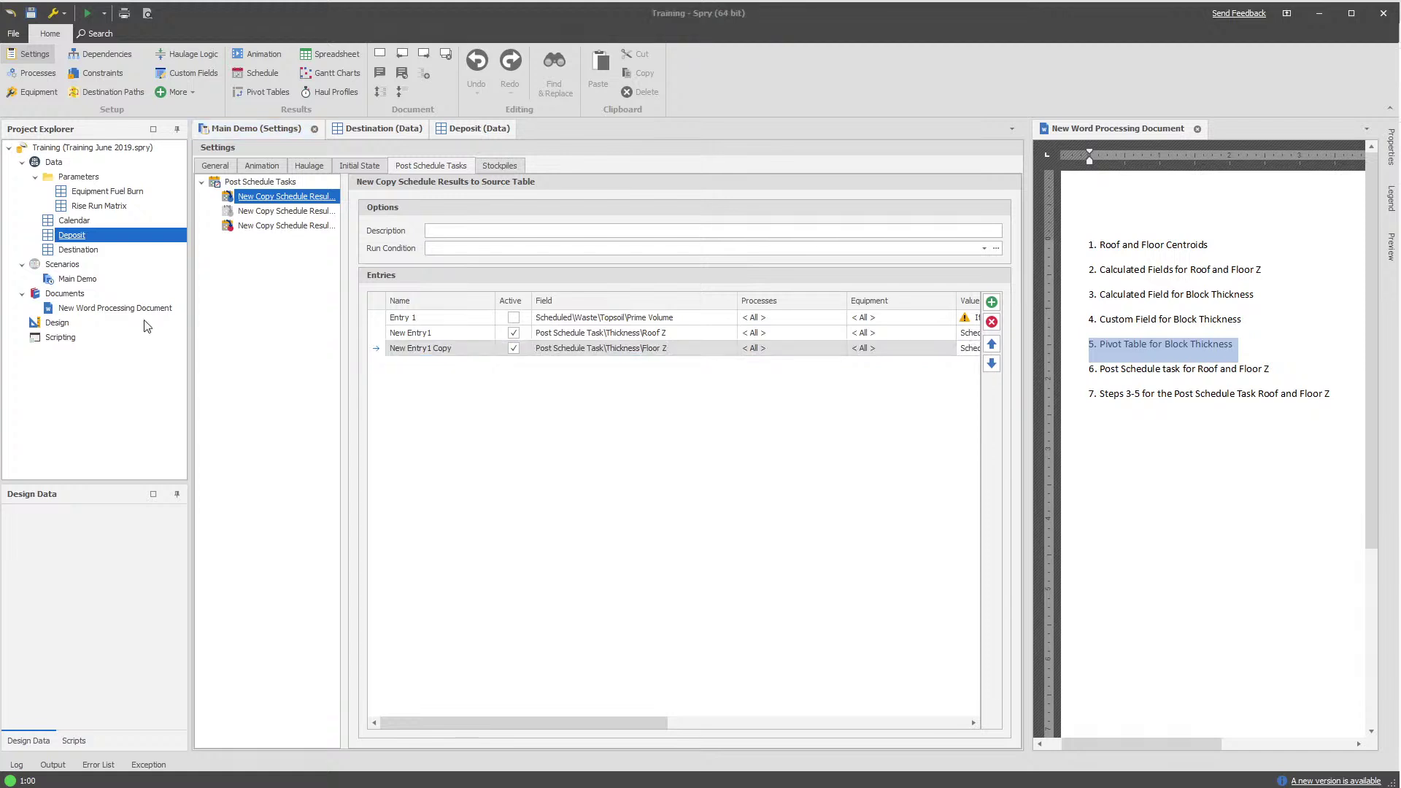
{"action": "left_click", "coordinate": [268, 290]}
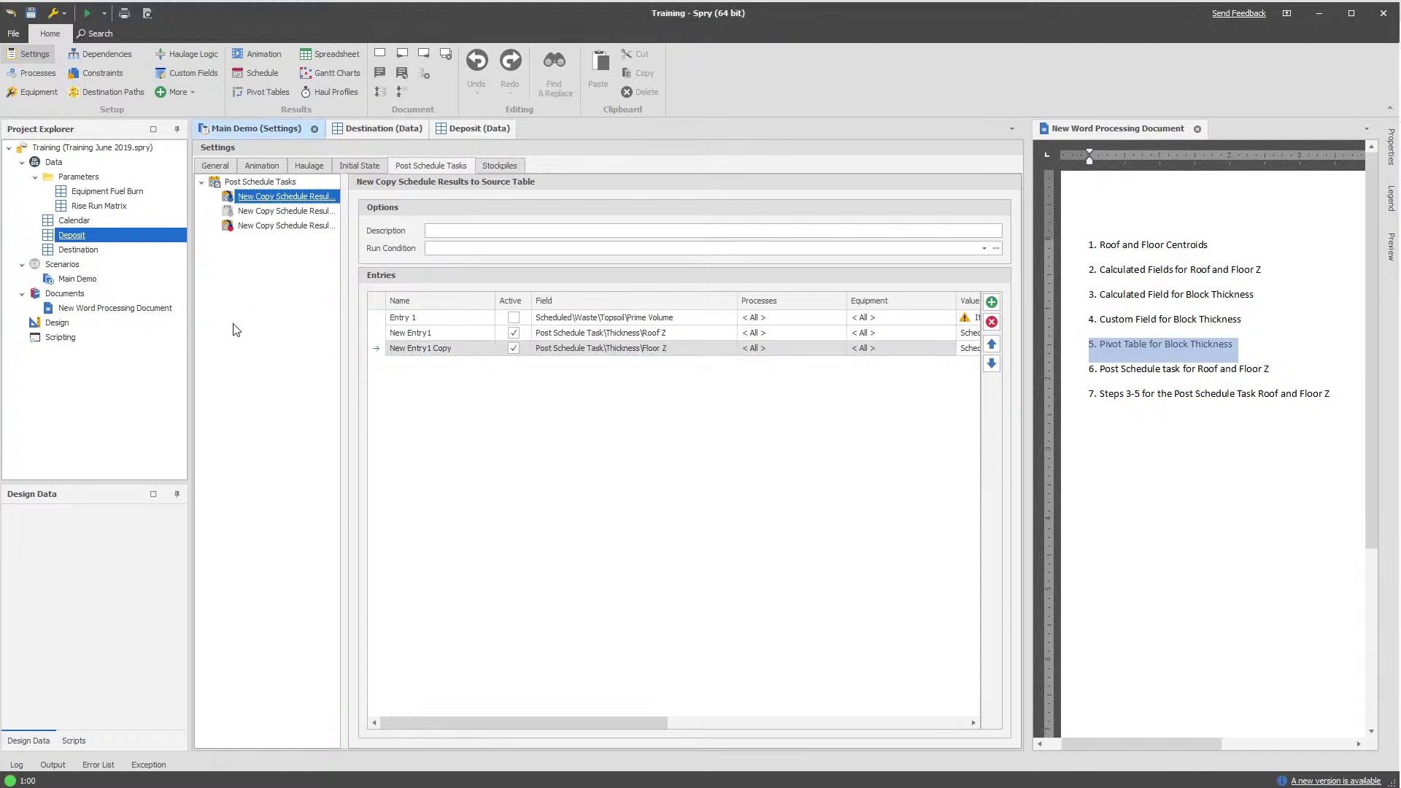